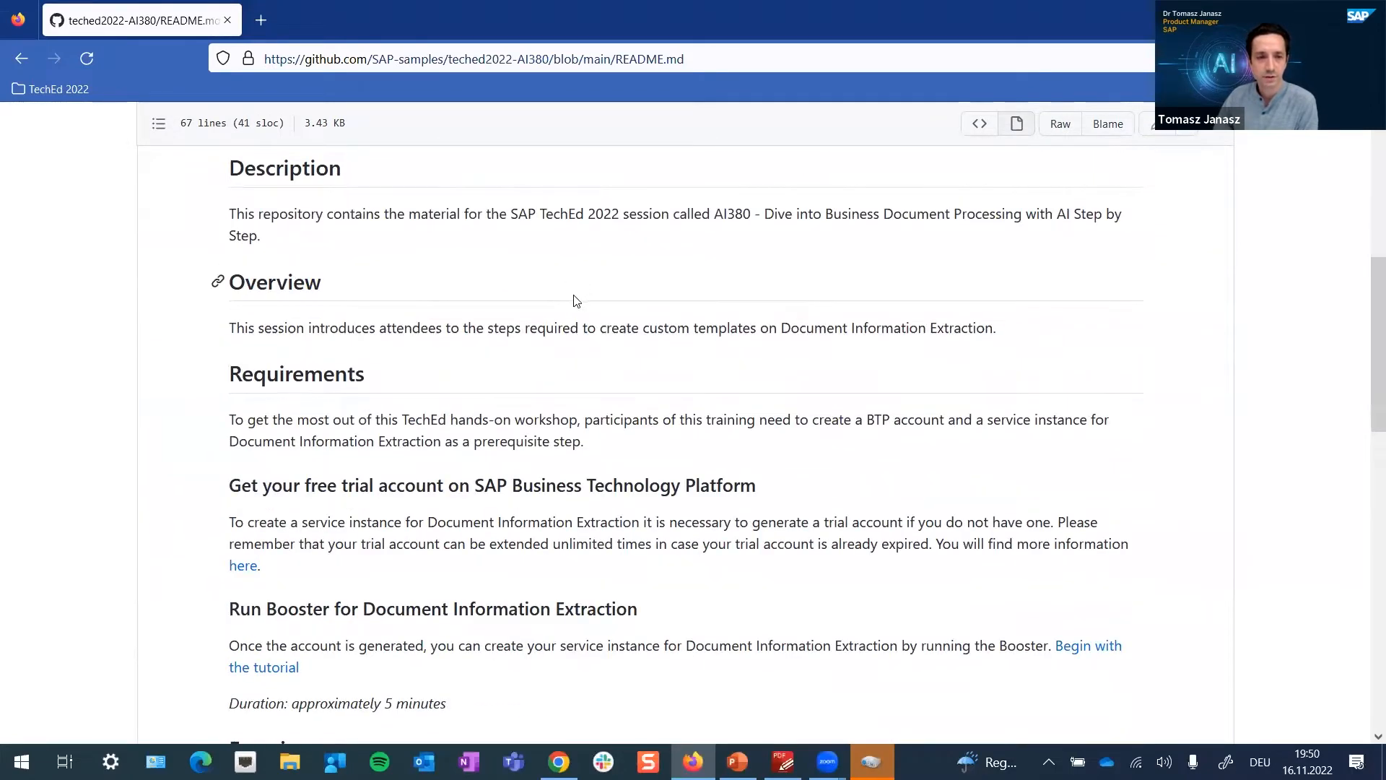
- Open sap.com in a new browser tab and switch the site to the global "About SAP SE: English" version
{"action": "scroll", "coordinate": [575, 302], "scroll_direction": "down", "scroll_amount": 1}
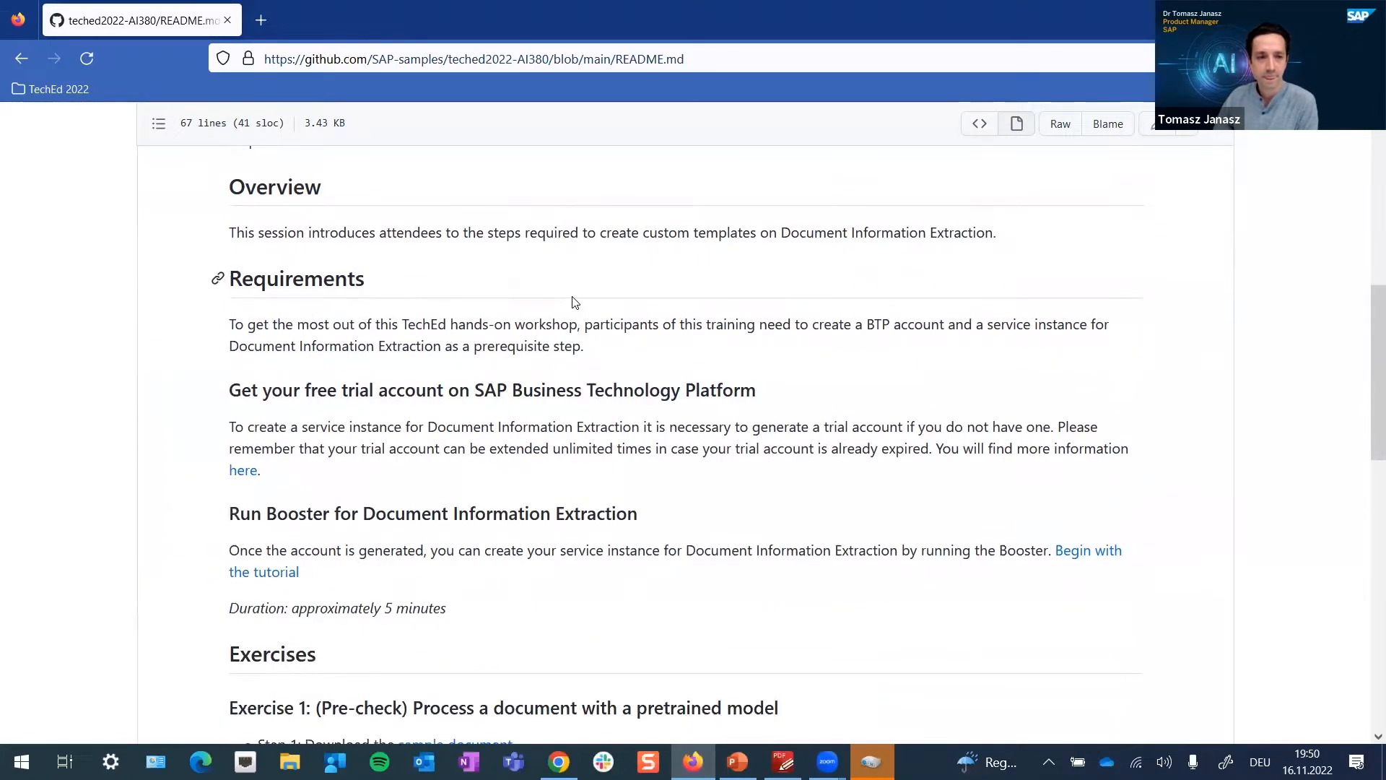
{"action": "scroll", "coordinate": [574, 302], "scroll_direction": "down", "scroll_amount": 1}
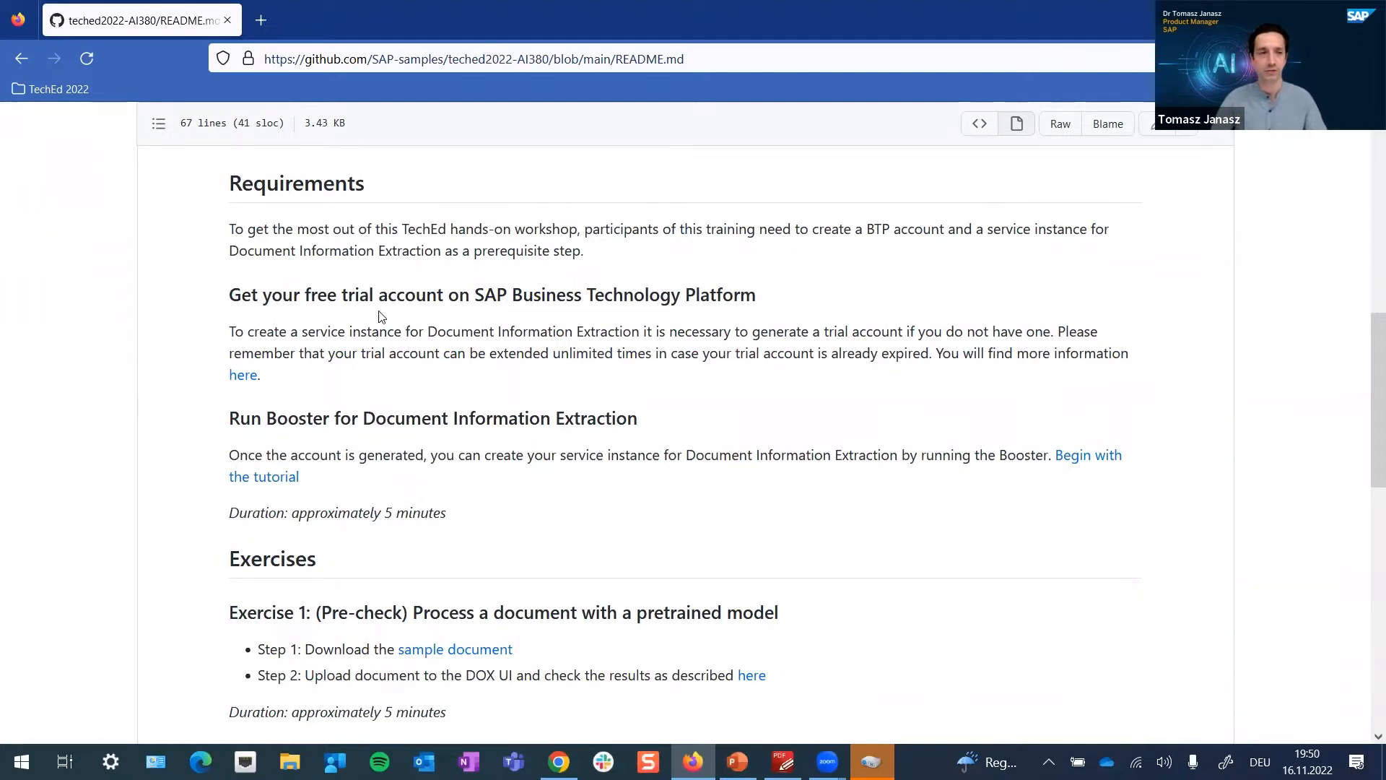
{"action": "left_click", "coordinate": [260, 23]}
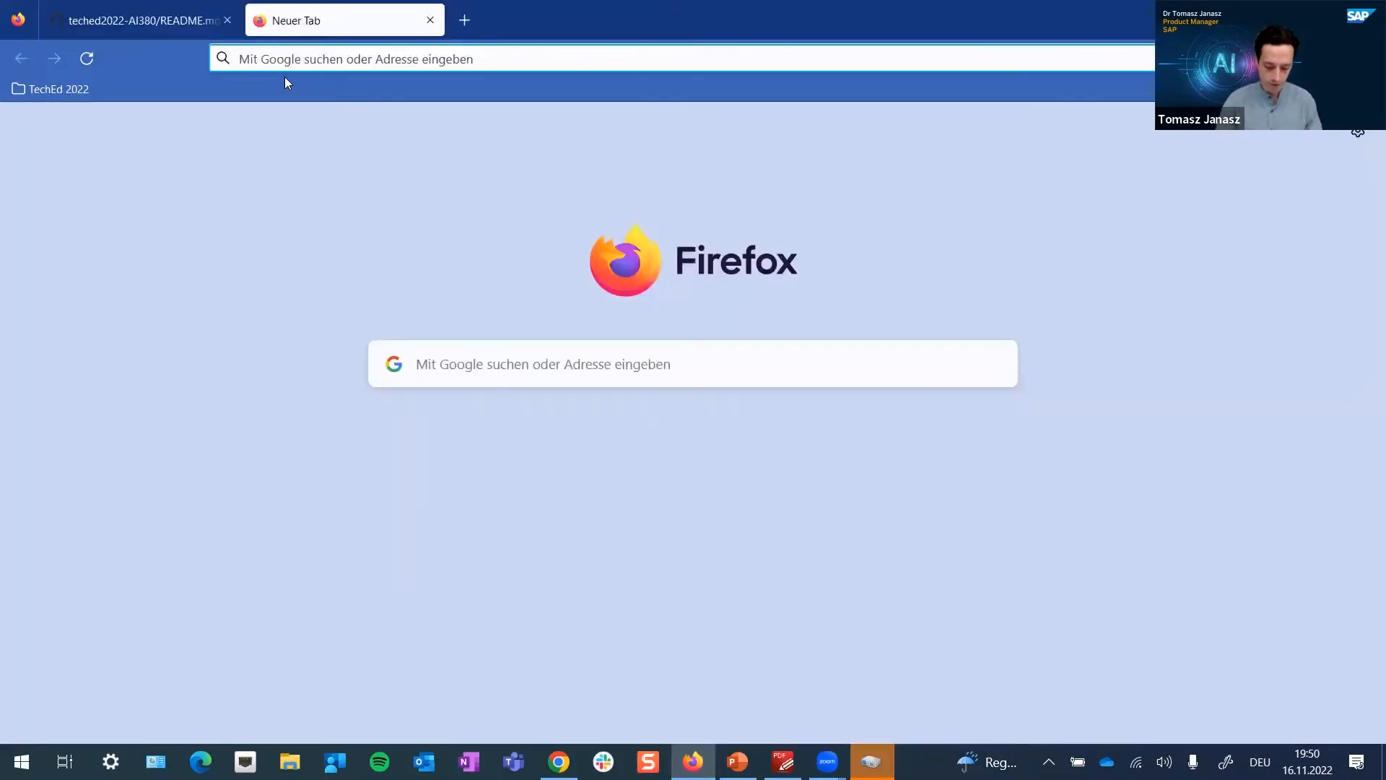
{"action": "type", "text": "sap.com"}
{"action": "key", "text": "Return"}
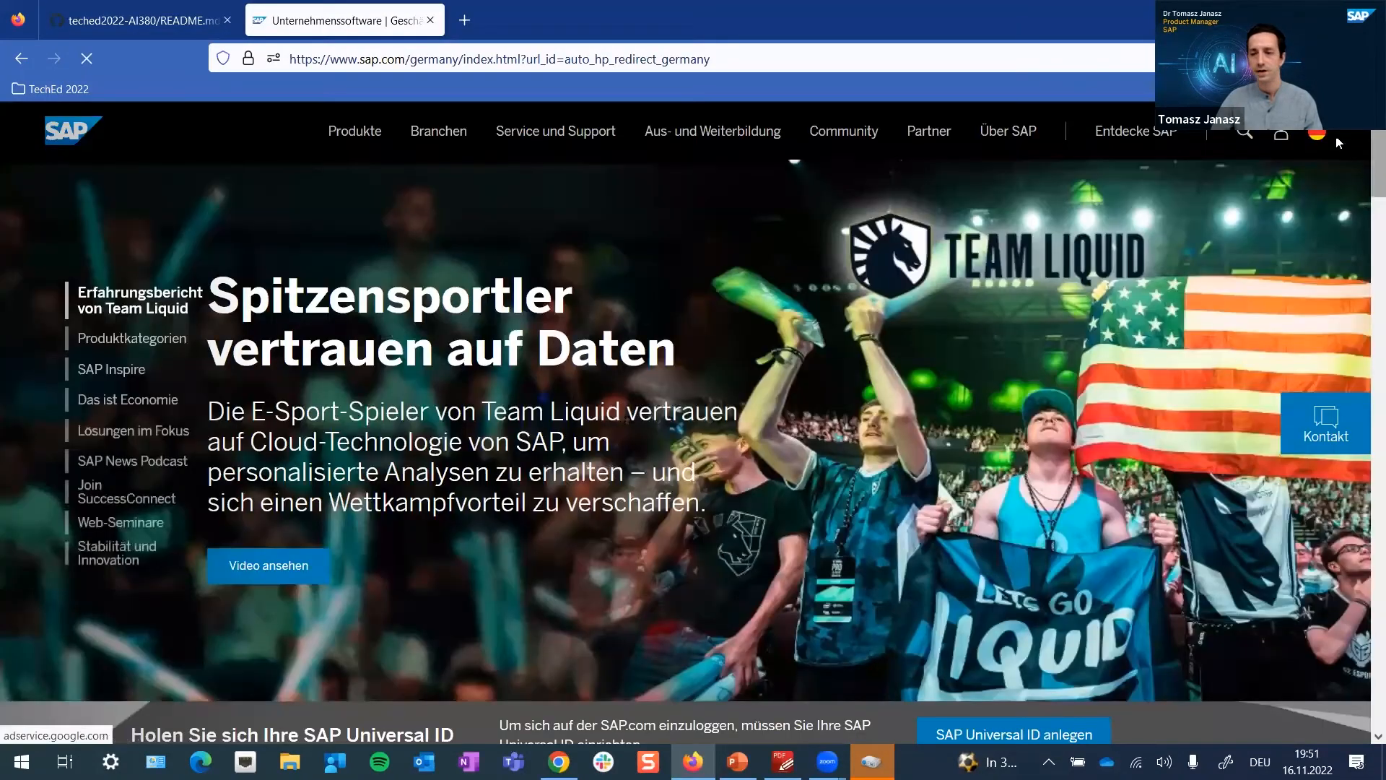
{"action": "left_click", "coordinate": [1314, 136]}
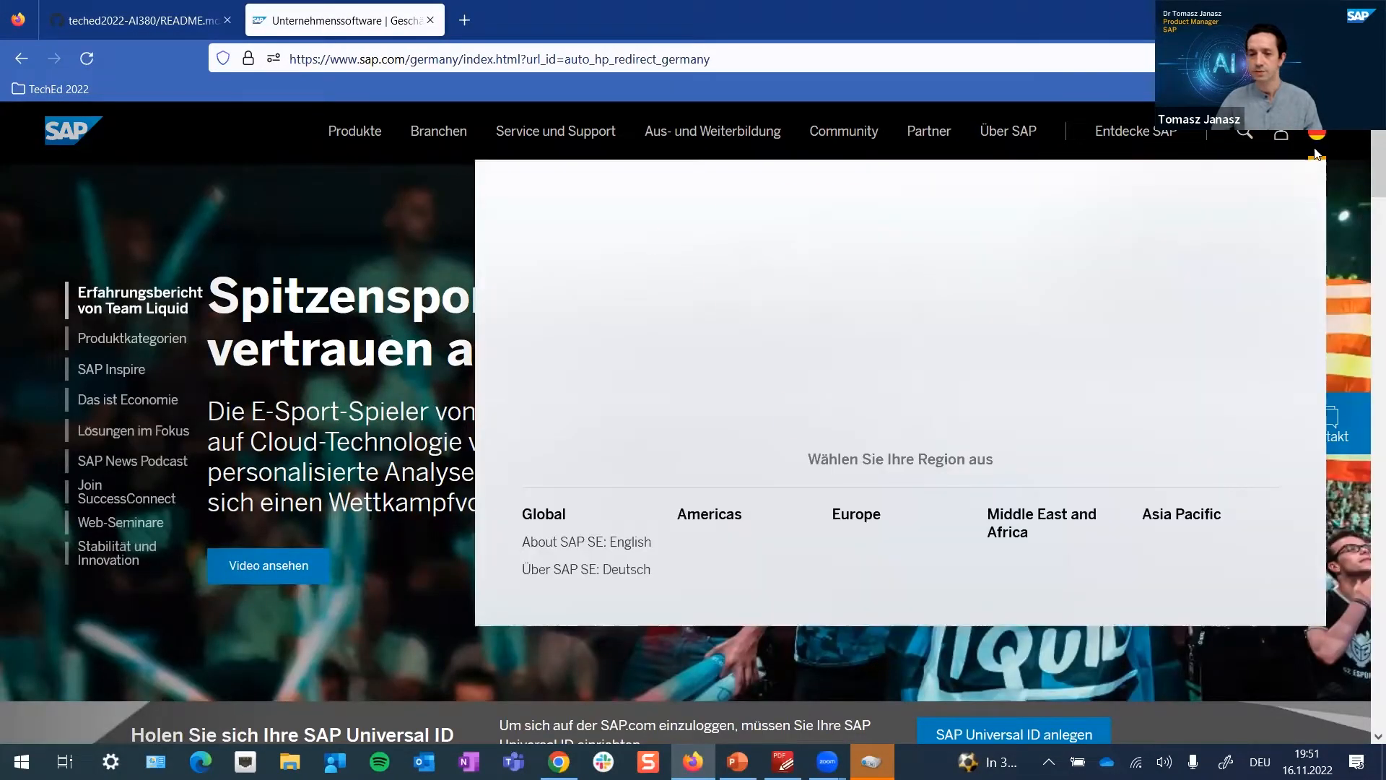
{"action": "left_click", "coordinate": [589, 543]}
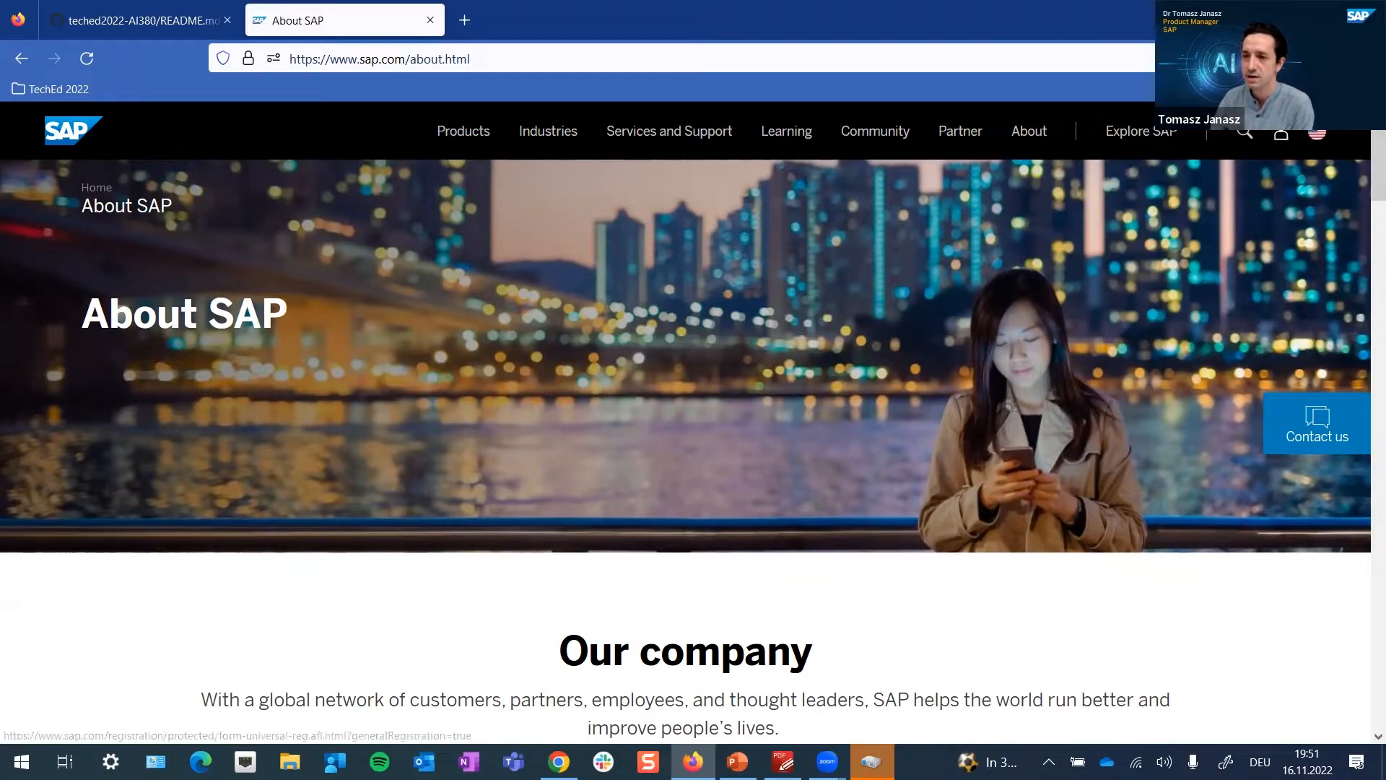
- Try to log in to the SAP site as an already registered user from the About SAP page
{"action": "left_click", "coordinate": [1282, 136]}
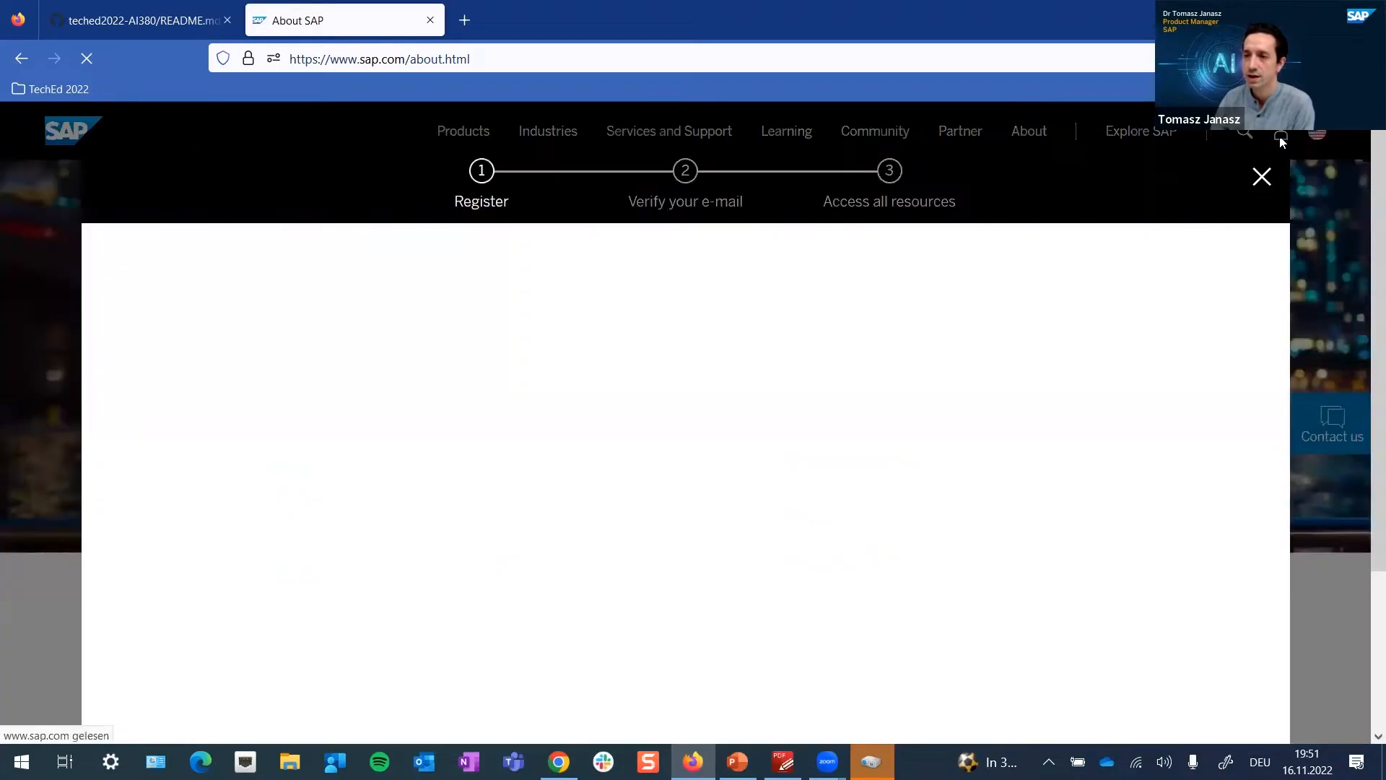
{"action": "scroll", "coordinate": [711, 471], "scroll_direction": "down", "scroll_amount": 4}
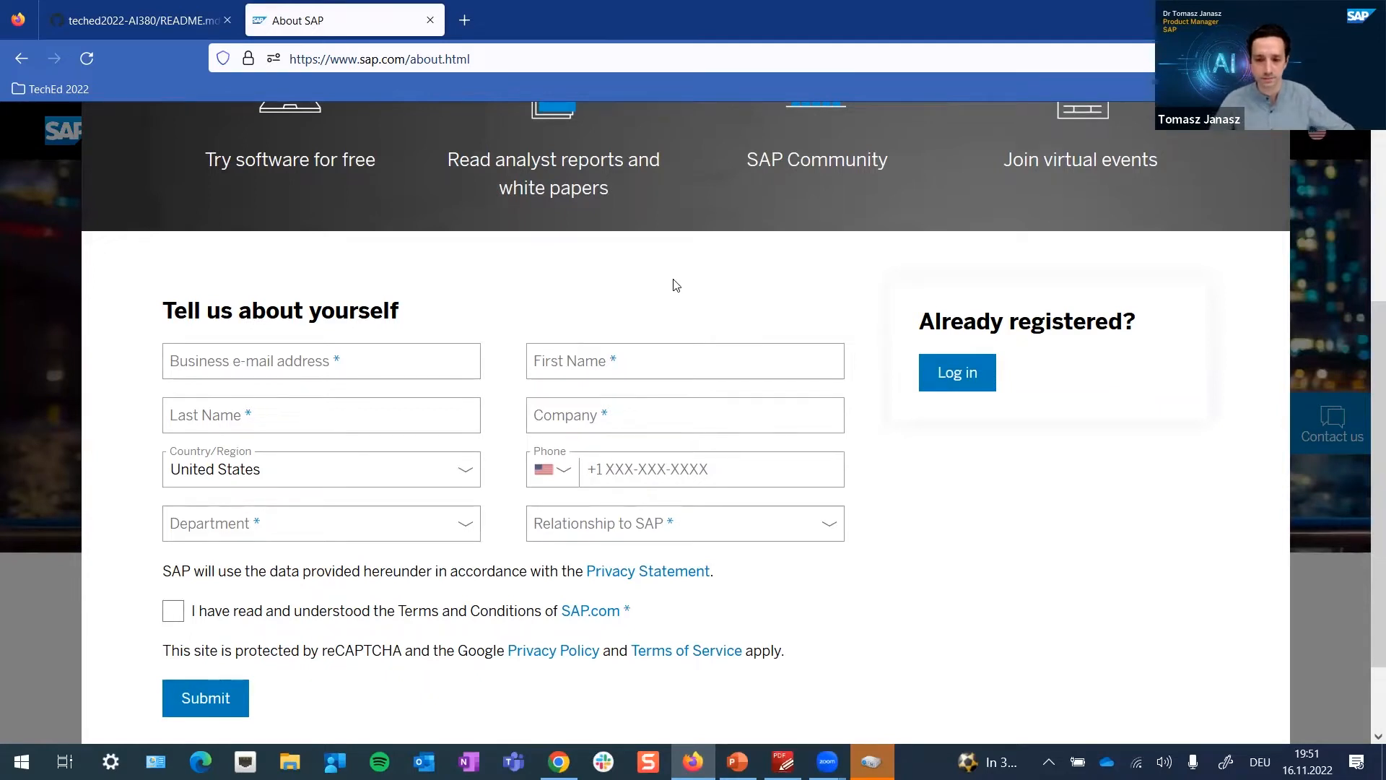
{"action": "scroll", "coordinate": [686, 283], "scroll_direction": "up", "scroll_amount": 2}
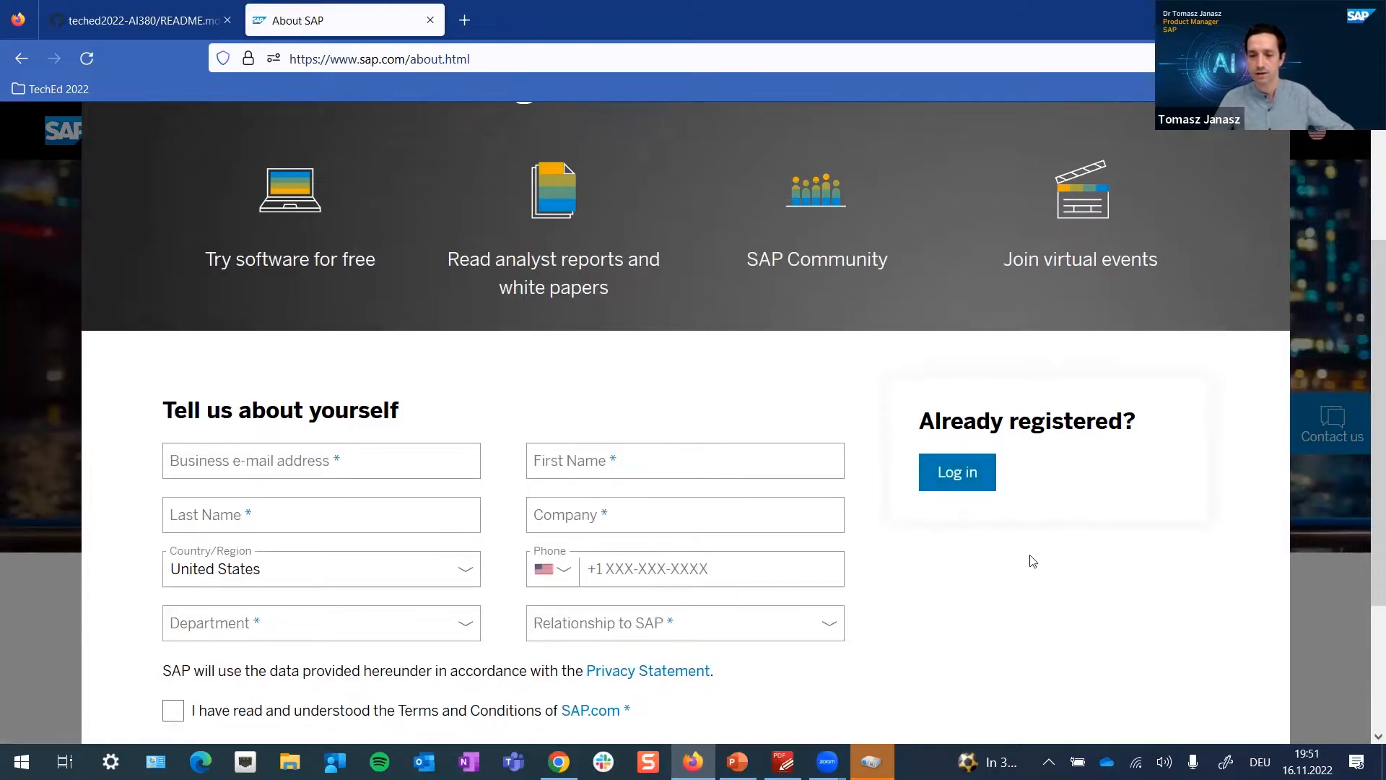
{"action": "left_click", "coordinate": [963, 480]}
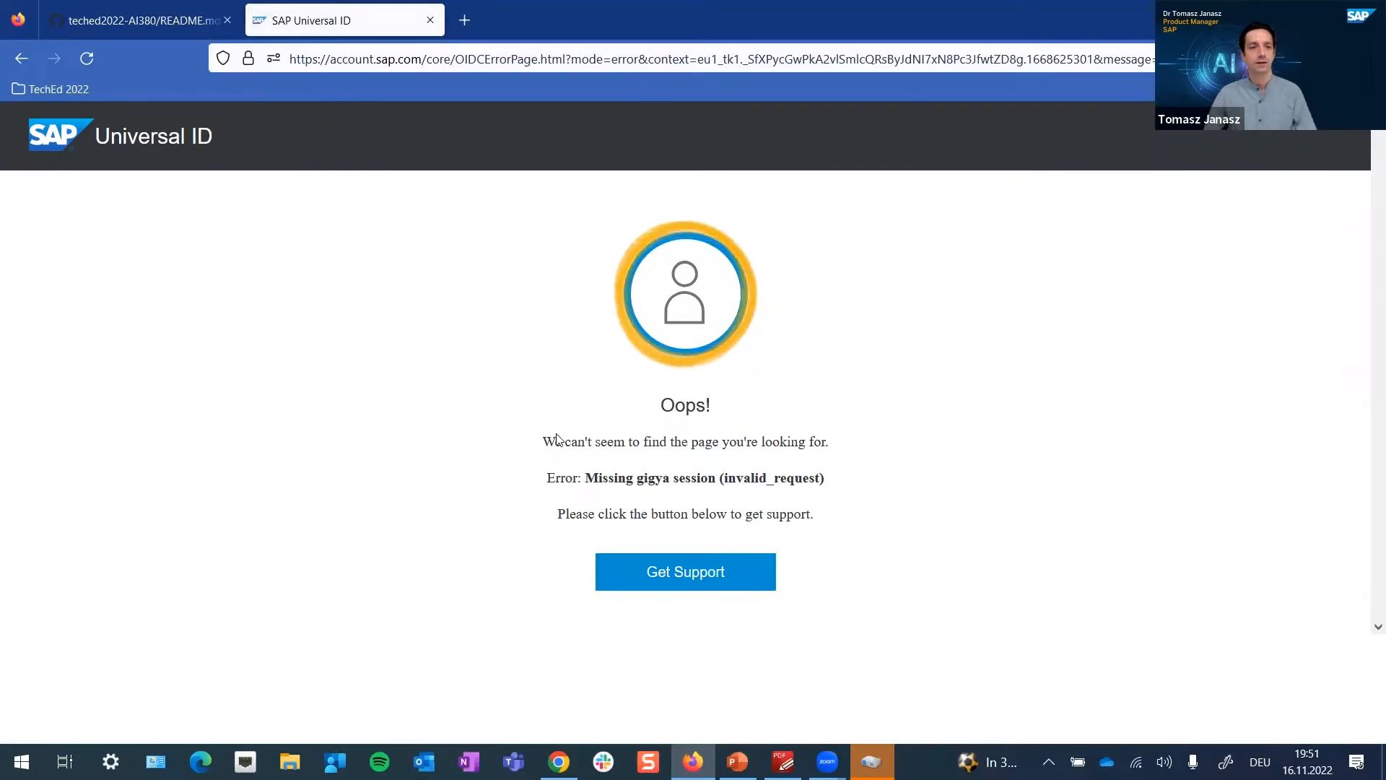
{"action": "left_click", "coordinate": [19, 64]}
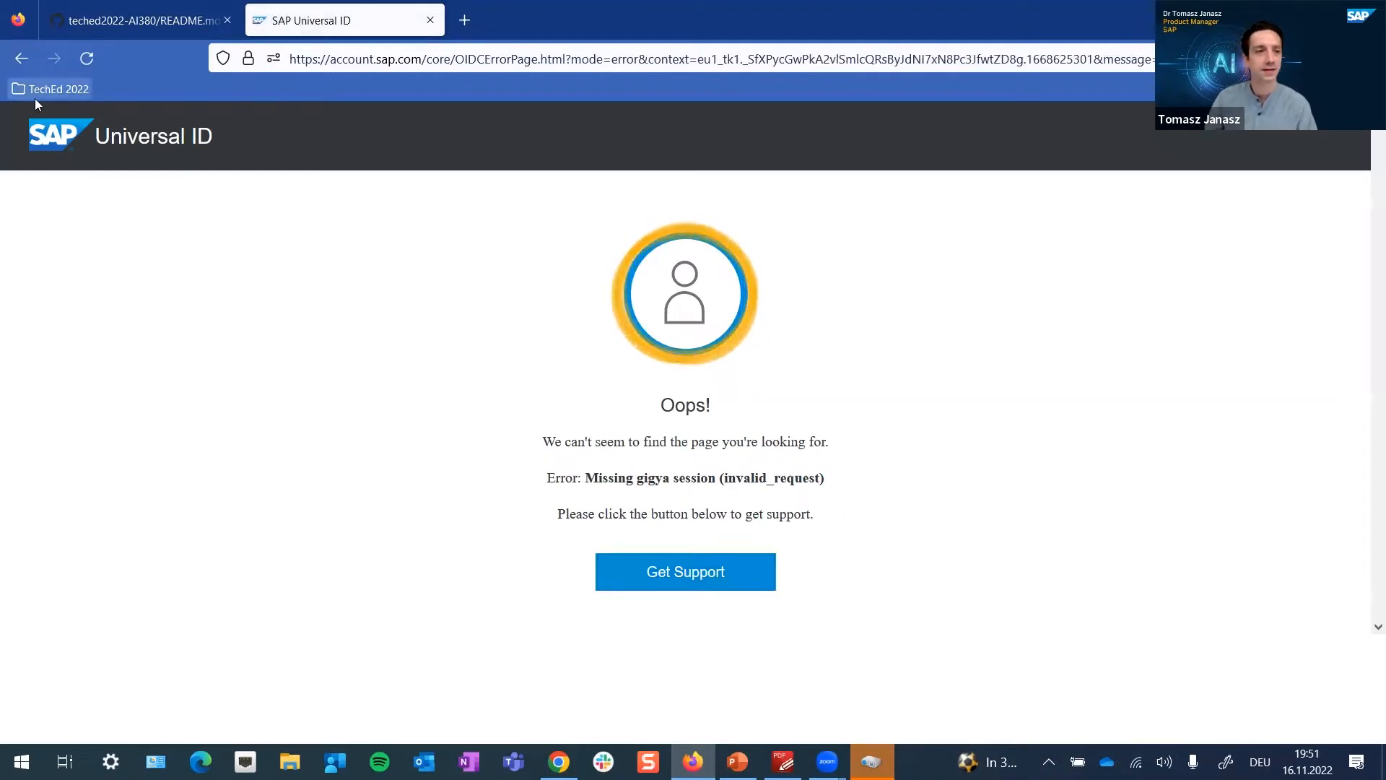
- Load sap.com again and open the login page for already registered users
{"action": "left_click", "coordinate": [365, 54]}
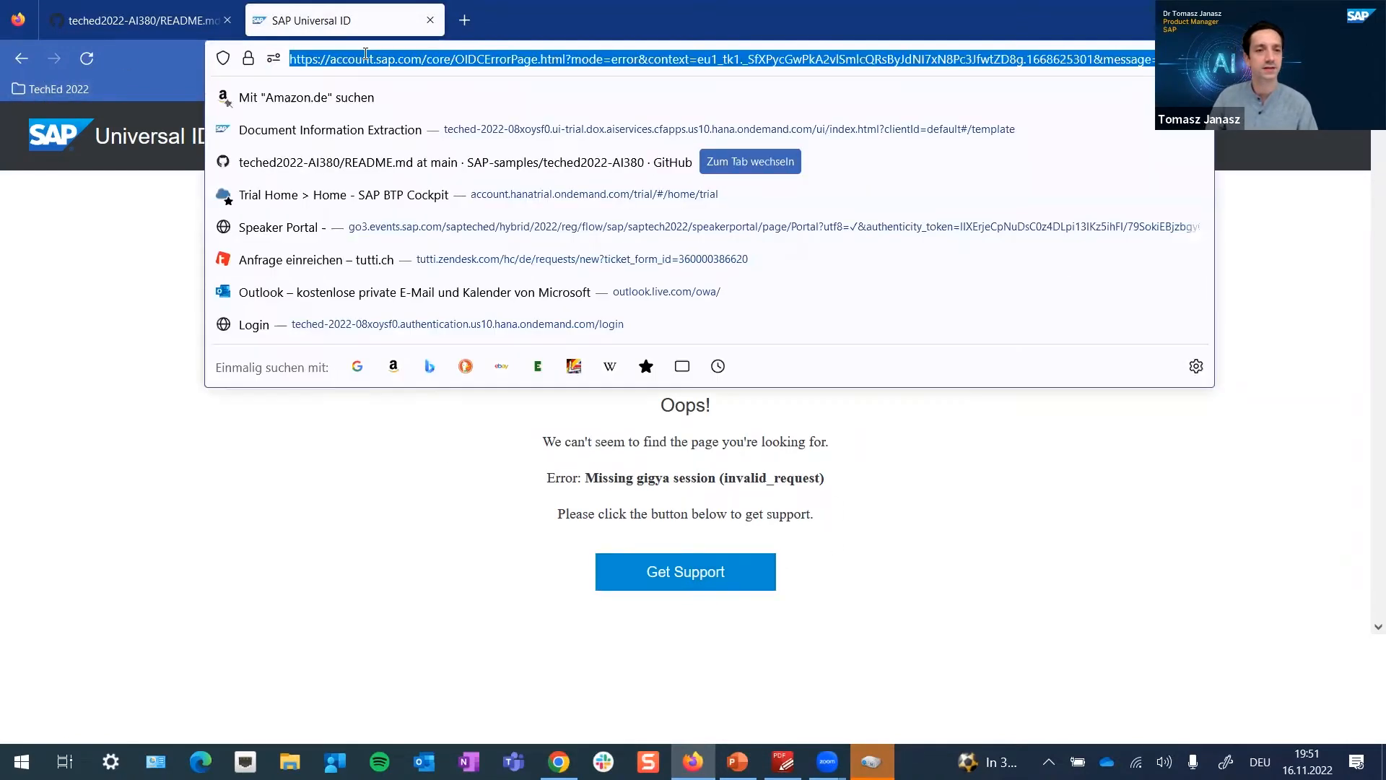
{"action": "type", "text": "sap.com"}
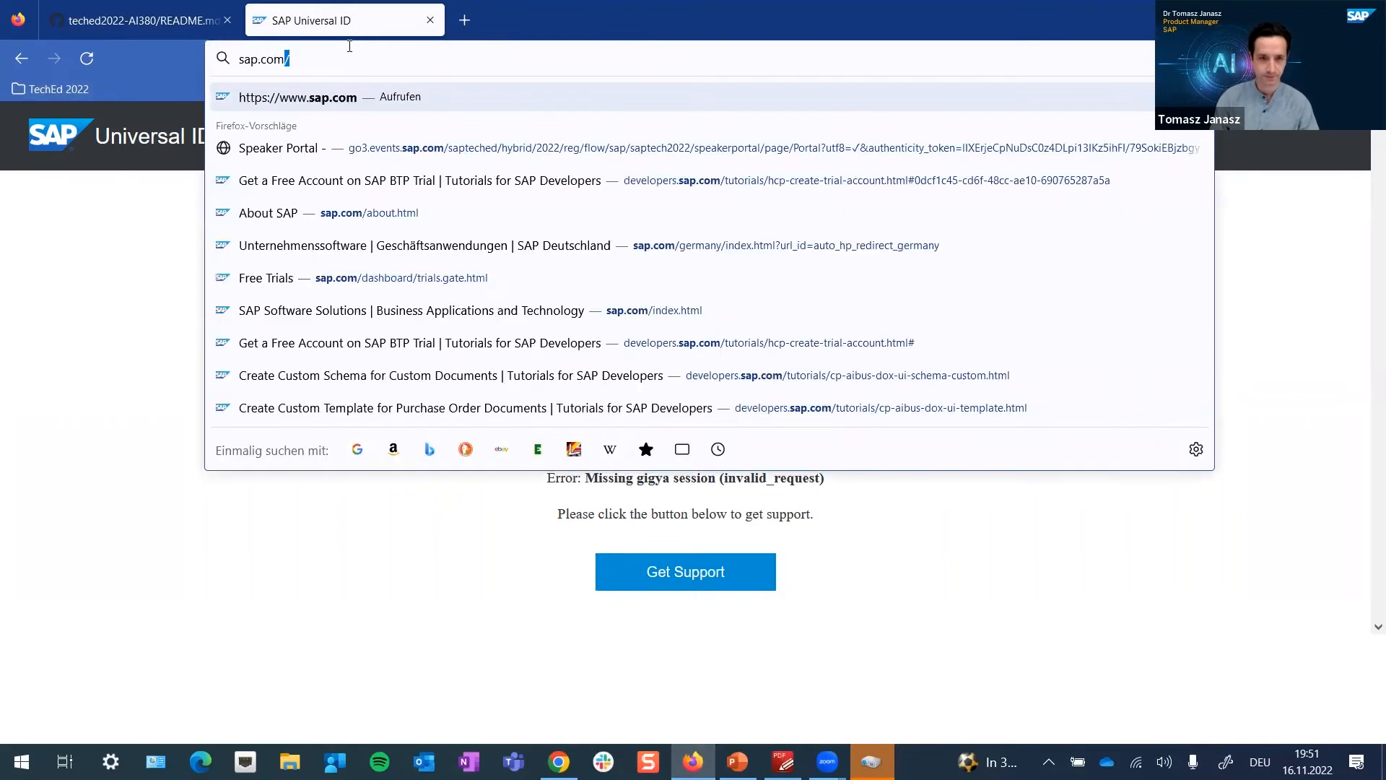
{"action": "key", "text": "Return"}
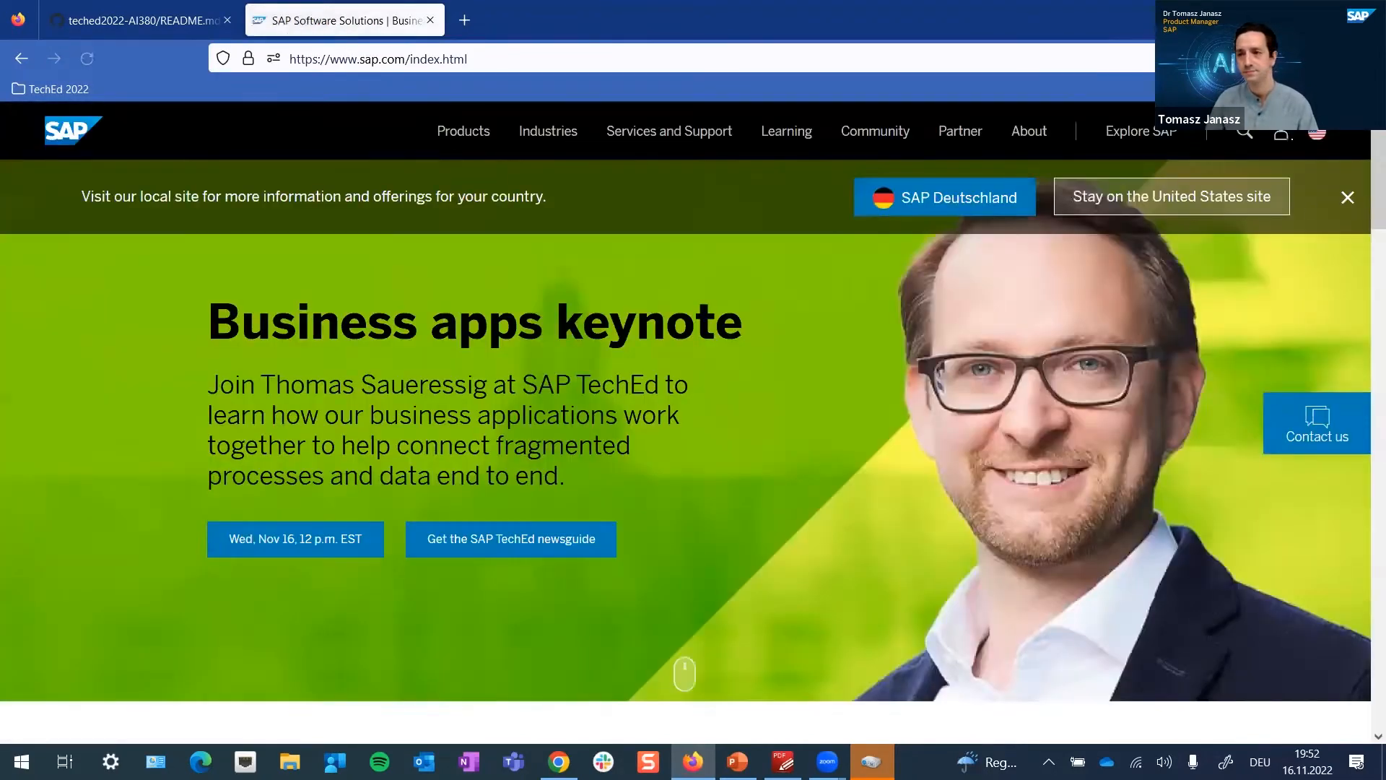
{"action": "left_click", "coordinate": [1281, 137]}
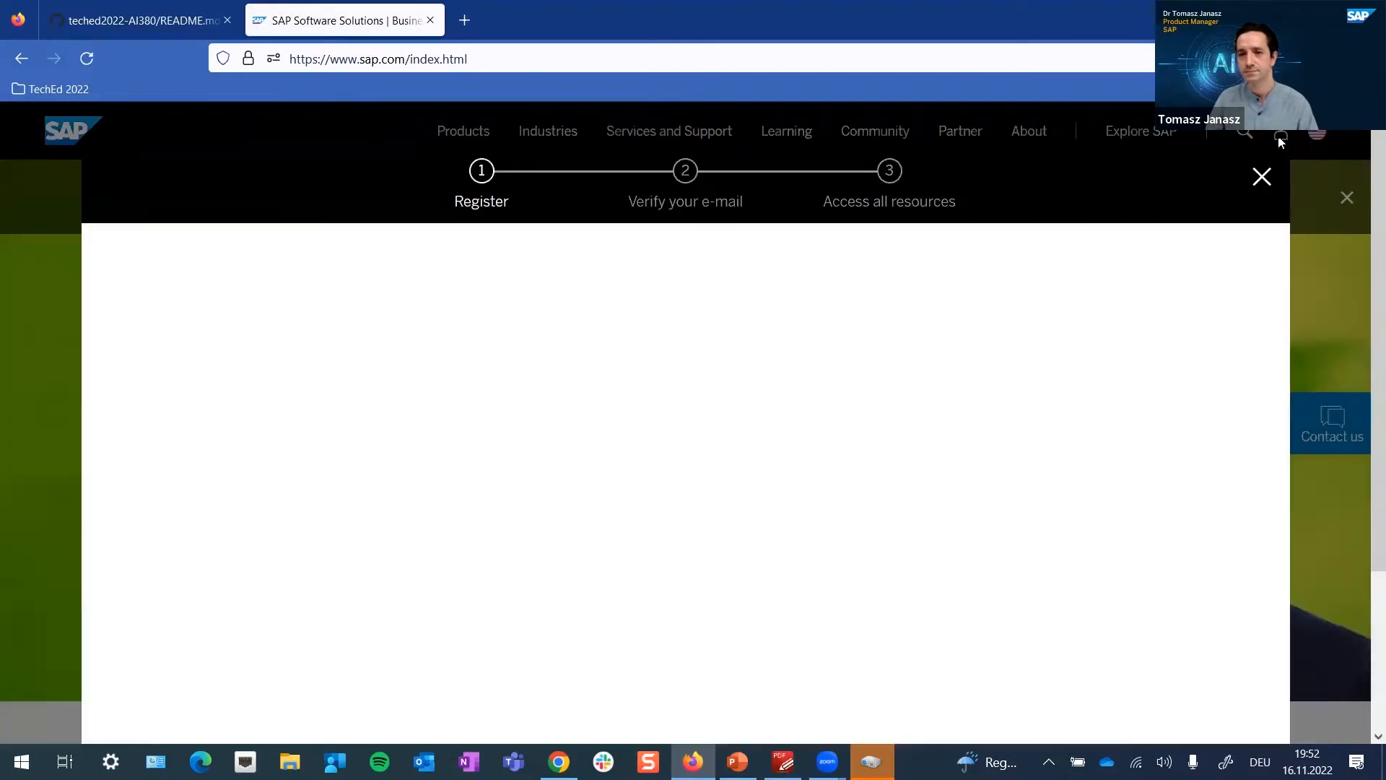
{"action": "scroll", "coordinate": [1072, 533], "scroll_direction": "down", "scroll_amount": 3}
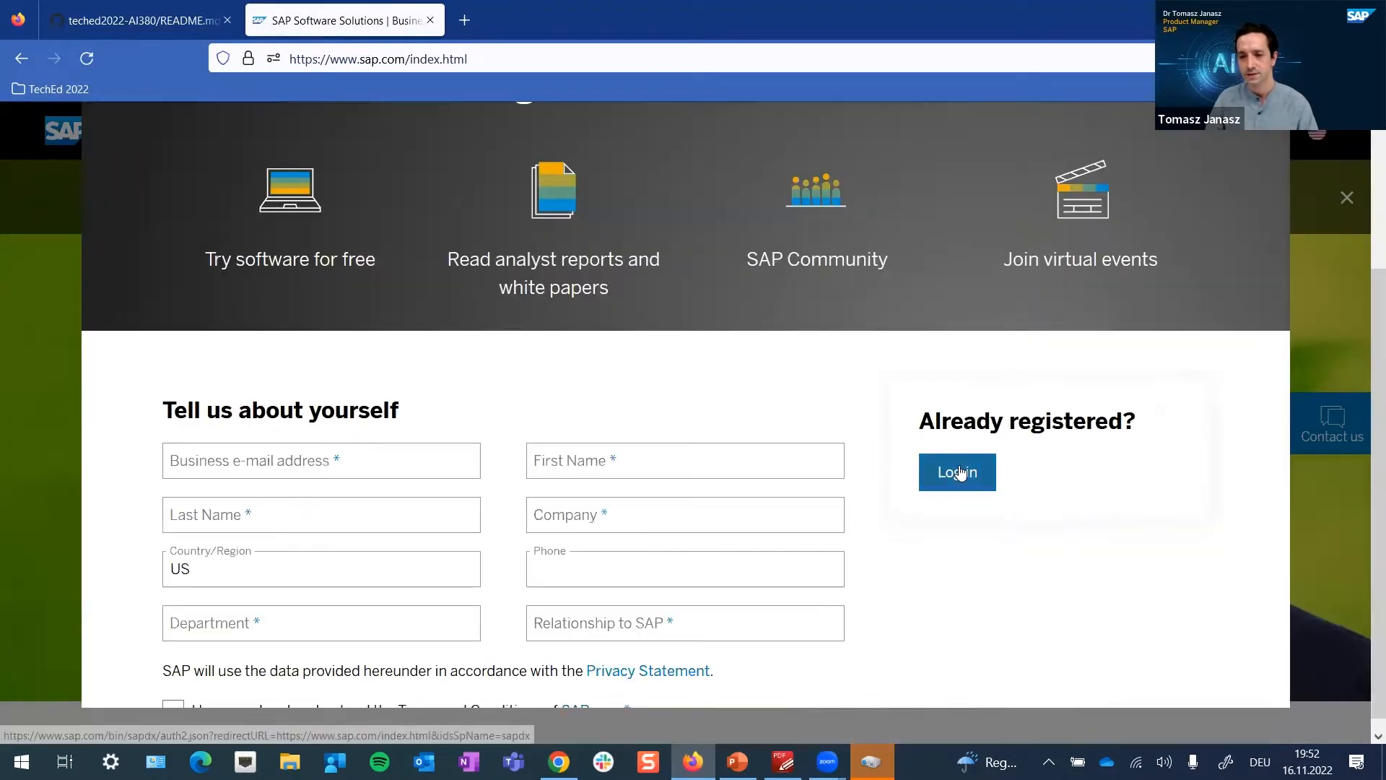
{"action": "left_click", "coordinate": [928, 460]}
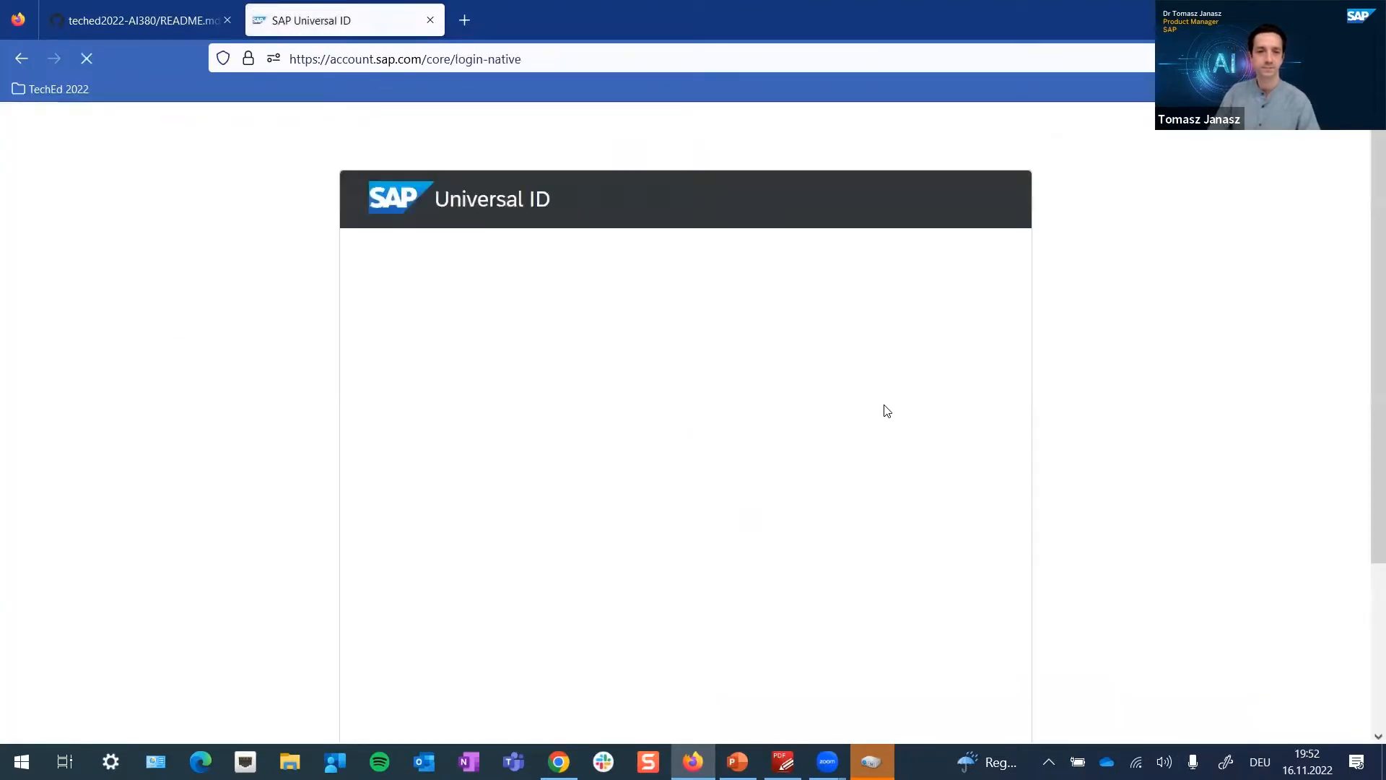
- Sign in to SAP.com with the saved SAP Universal ID e-mail and the account password
{"action": "scroll", "coordinate": [638, 332], "scroll_direction": "down", "scroll_amount": 2}
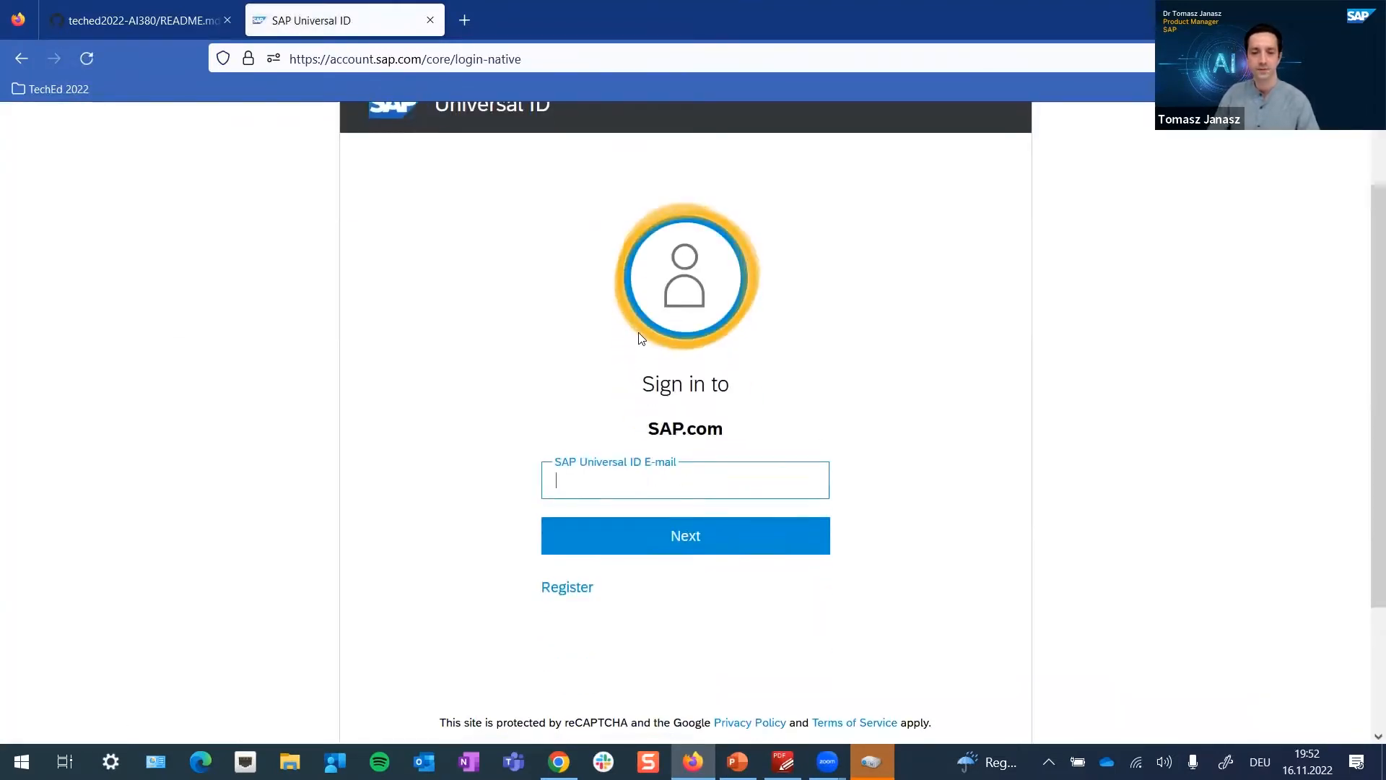
{"action": "left_click", "coordinate": [613, 480]}
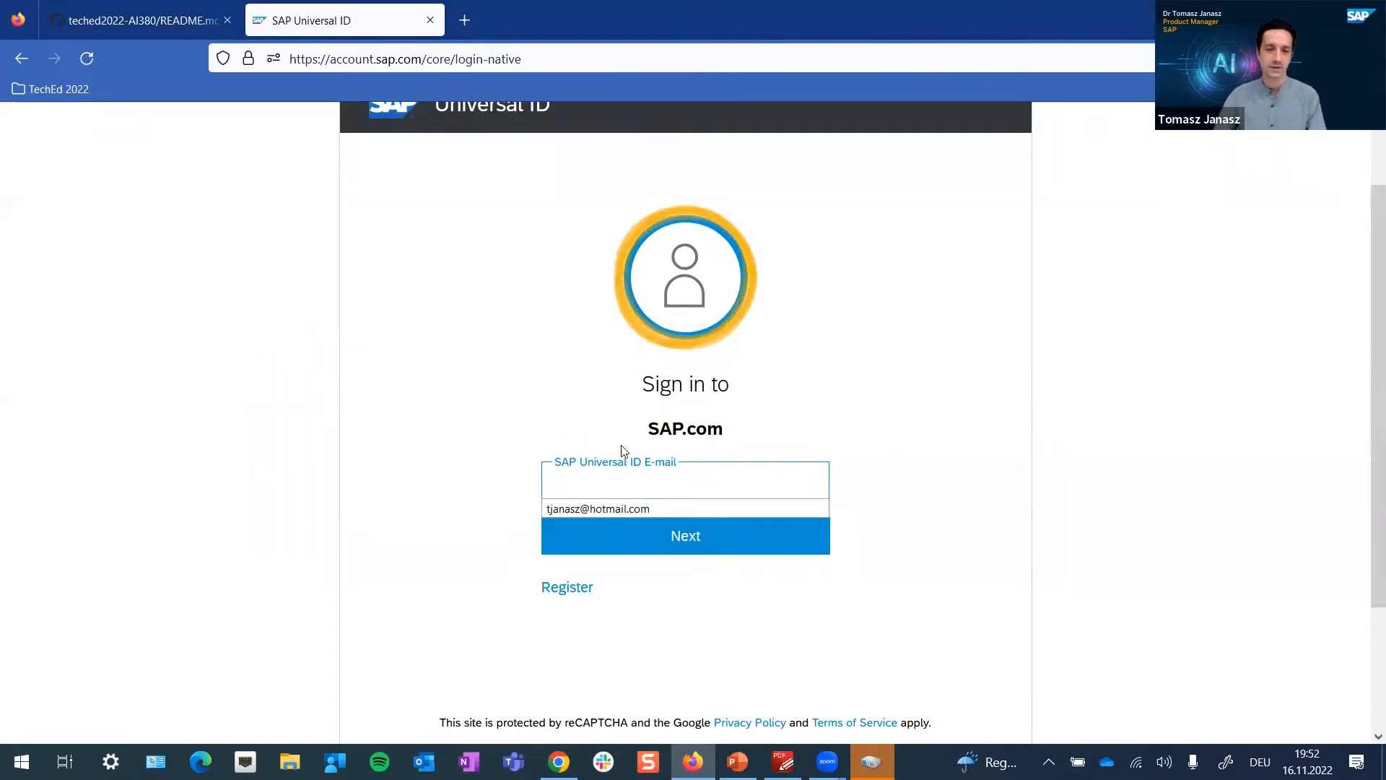
{"action": "left_click", "coordinate": [608, 508]}
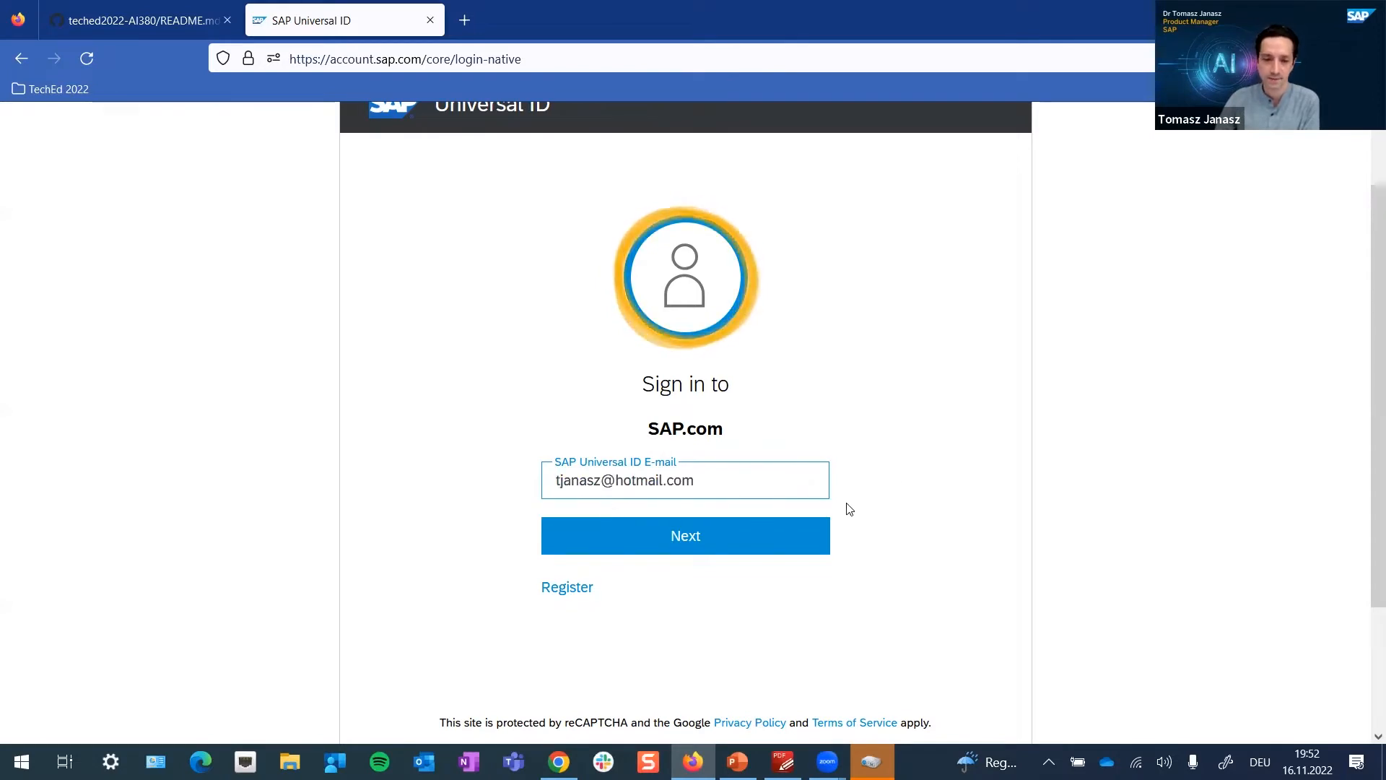
{"action": "left_click", "coordinate": [705, 546]}
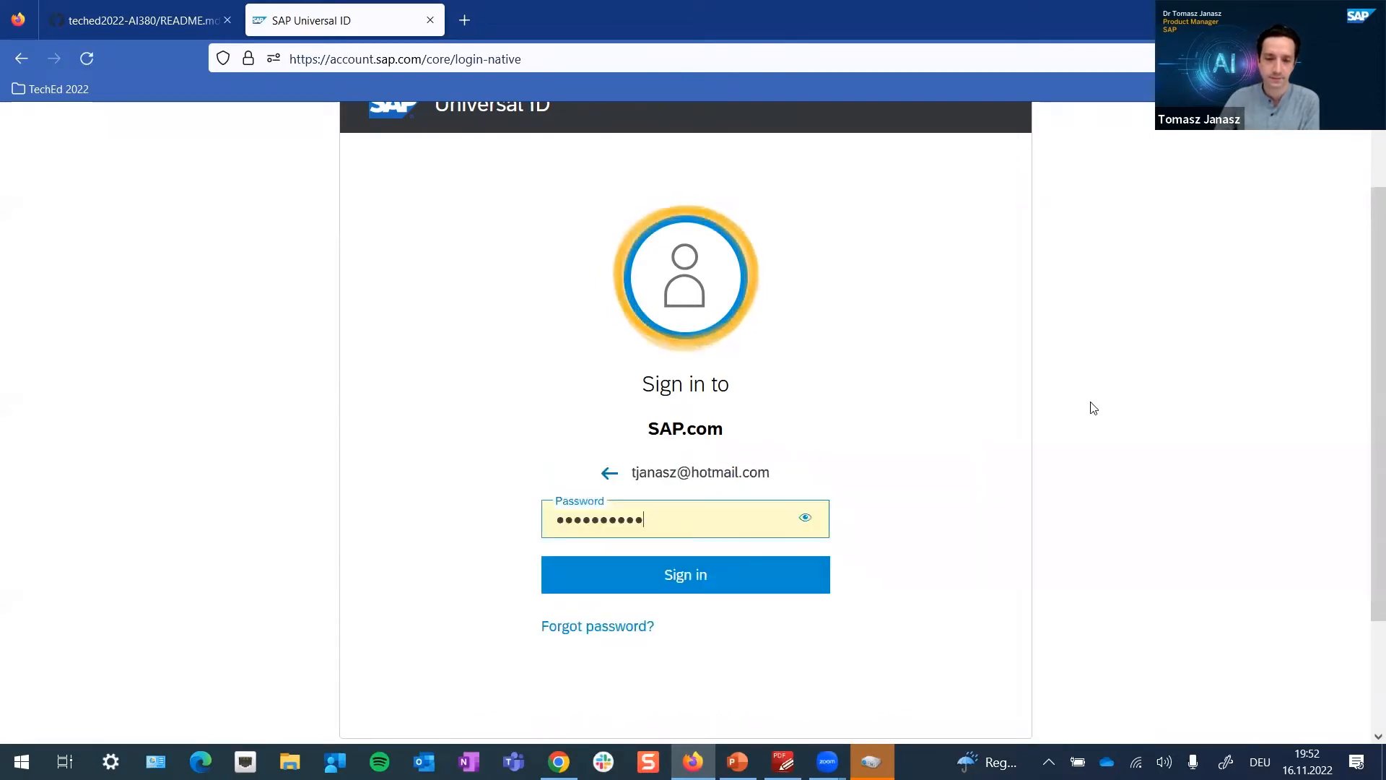
{"action": "left_click", "coordinate": [690, 584]}
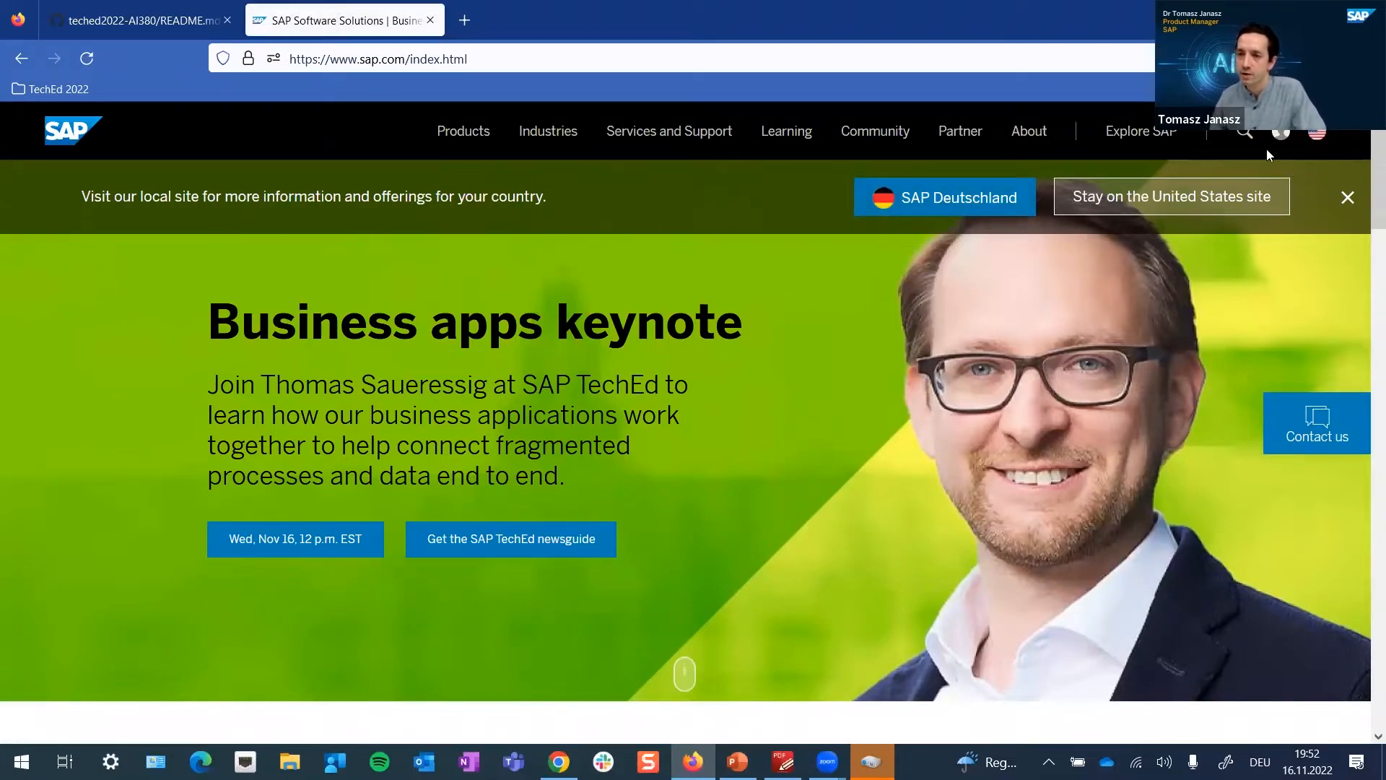
- Open the Free Trials page of the signed-in user's account
{"action": "left_click", "coordinate": [1282, 133]}
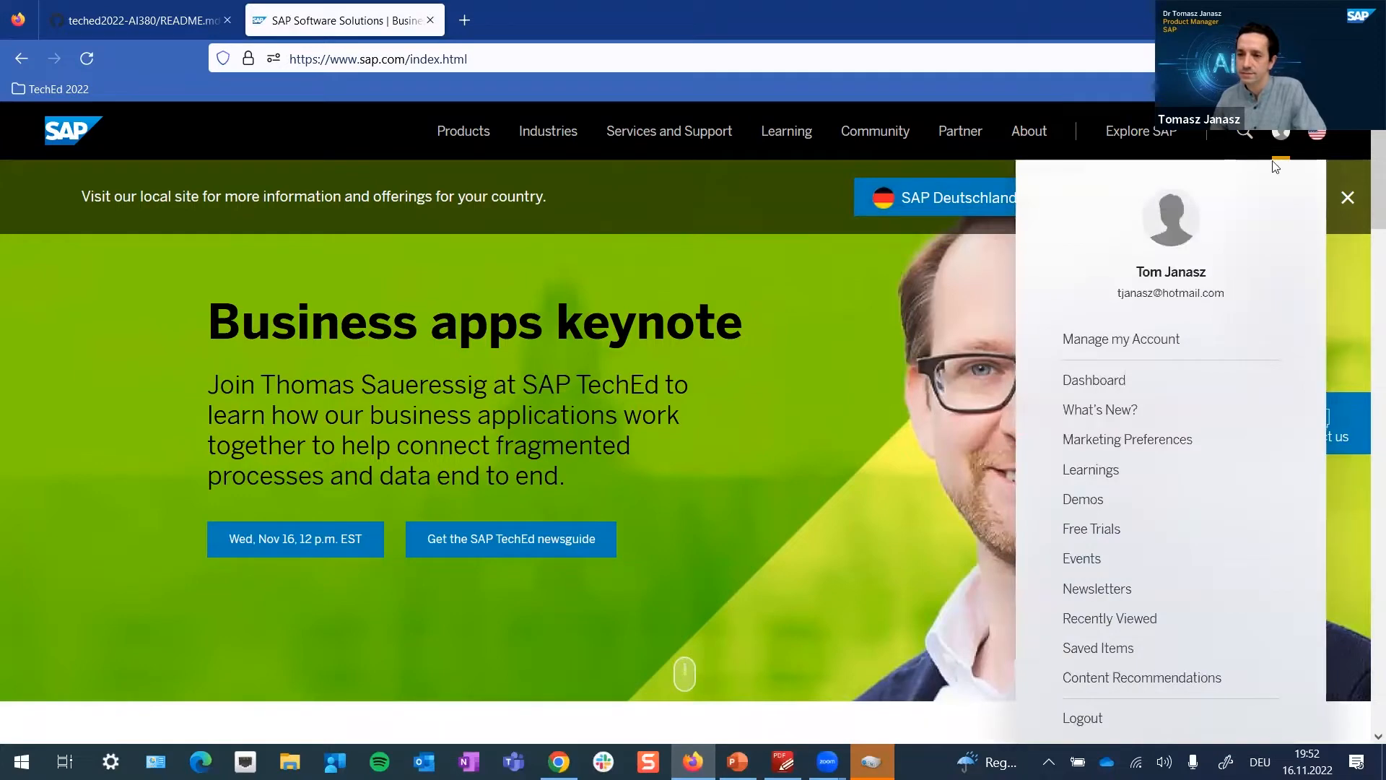
{"action": "scroll", "coordinate": [1199, 337], "scroll_direction": "down", "scroll_amount": 1}
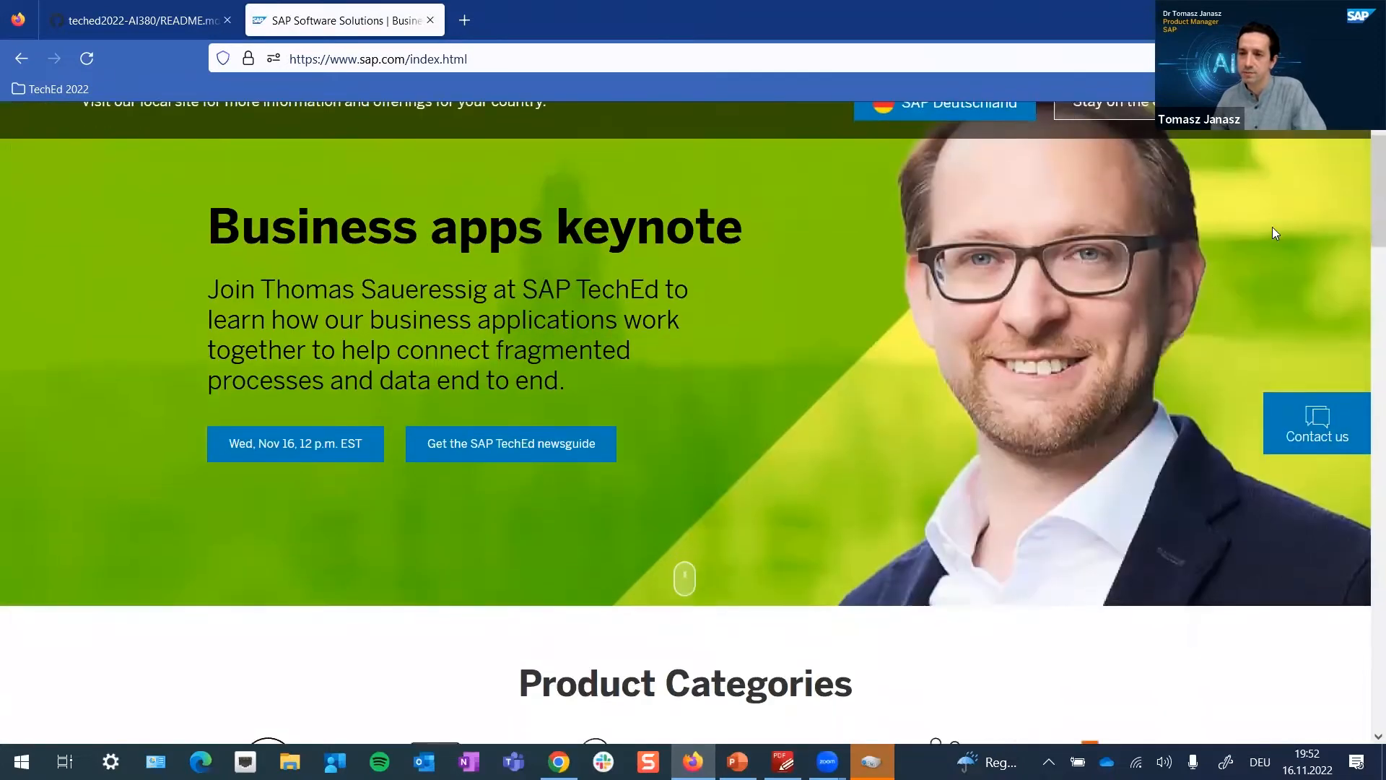
{"action": "scroll", "coordinate": [1272, 227], "scroll_direction": "up", "scroll_amount": 1}
{"action": "left_click", "coordinate": [1281, 136]}
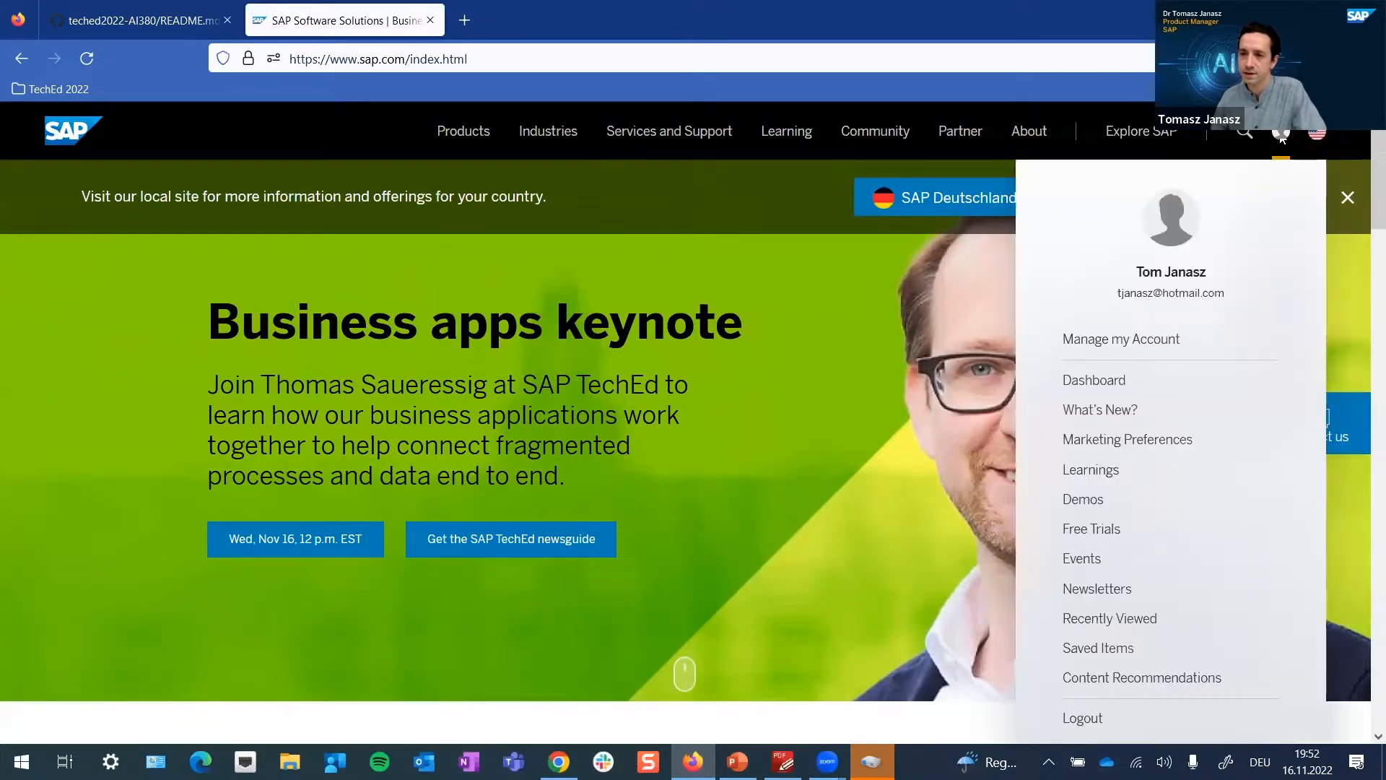
{"action": "left_click", "coordinate": [1103, 531]}
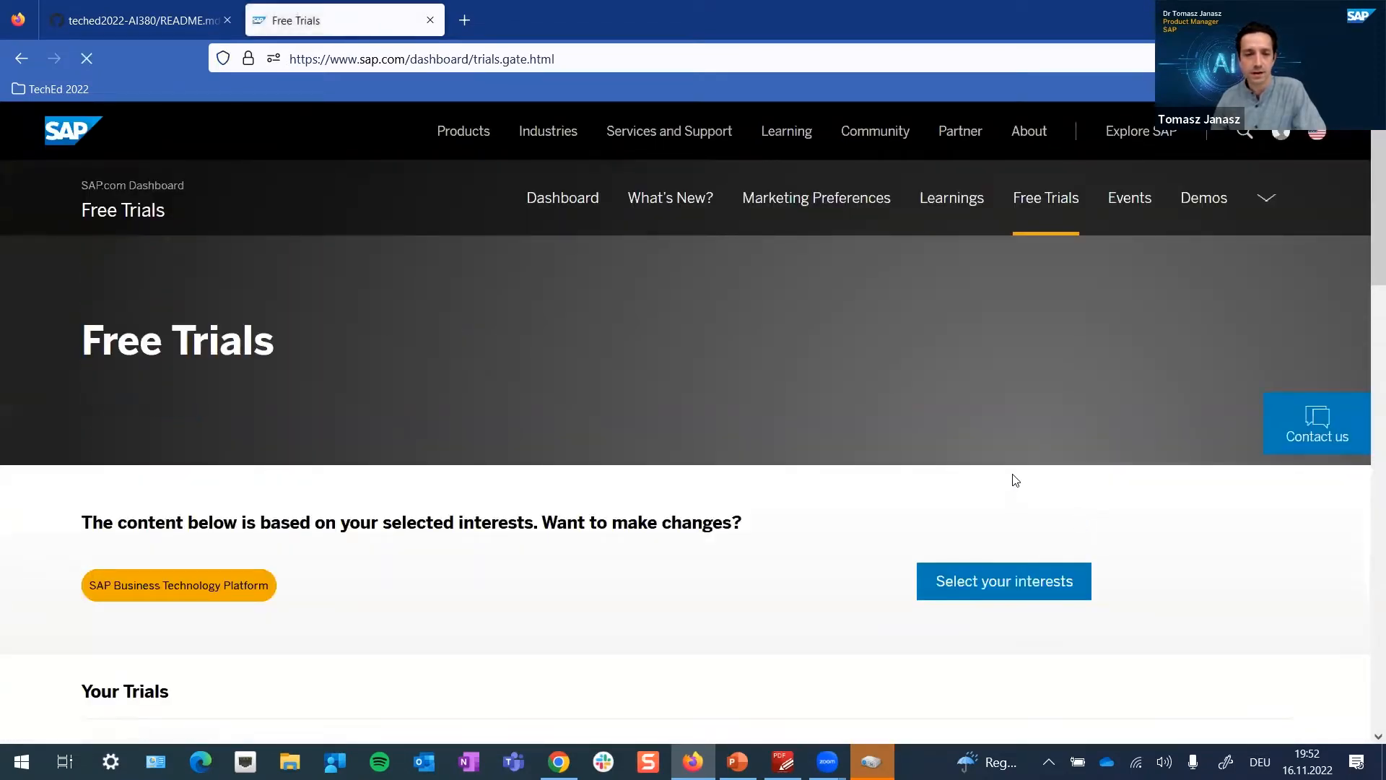
- Request the recommended SAP Business Technology Platform, developer edition Free Trial
{"action": "scroll", "coordinate": [1016, 480], "scroll_direction": "down", "scroll_amount": 2}
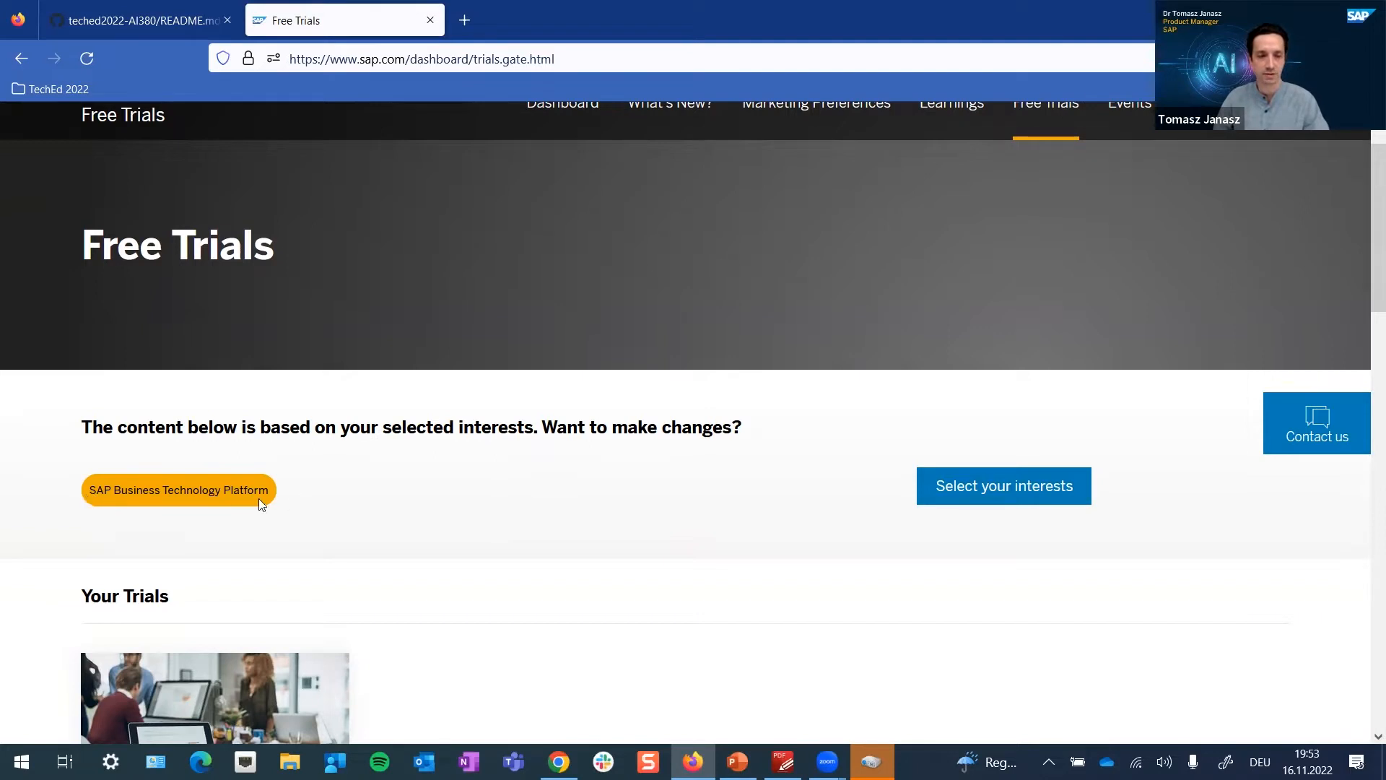
{"action": "scroll", "coordinate": [427, 485], "scroll_direction": "down", "scroll_amount": 2}
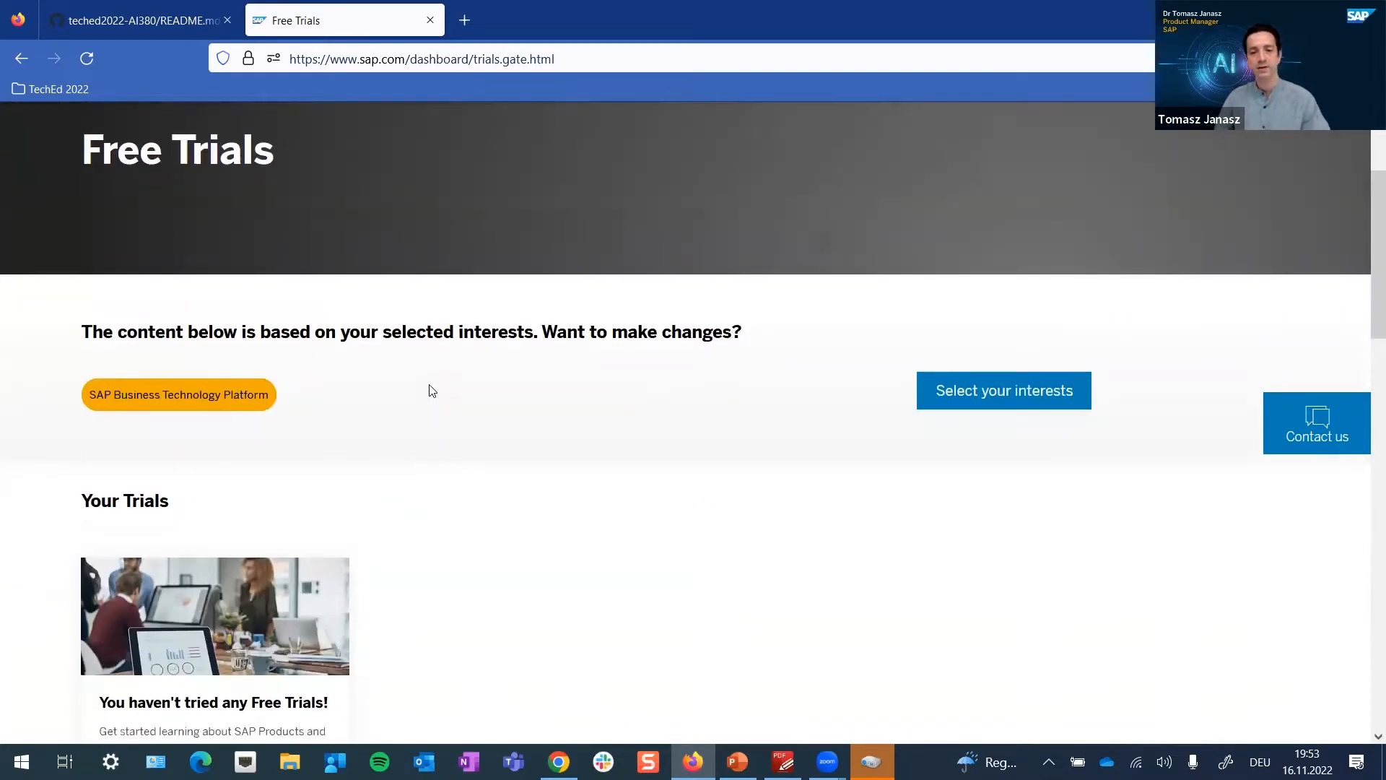
{"action": "scroll", "coordinate": [438, 398], "scroll_direction": "down", "scroll_amount": 5}
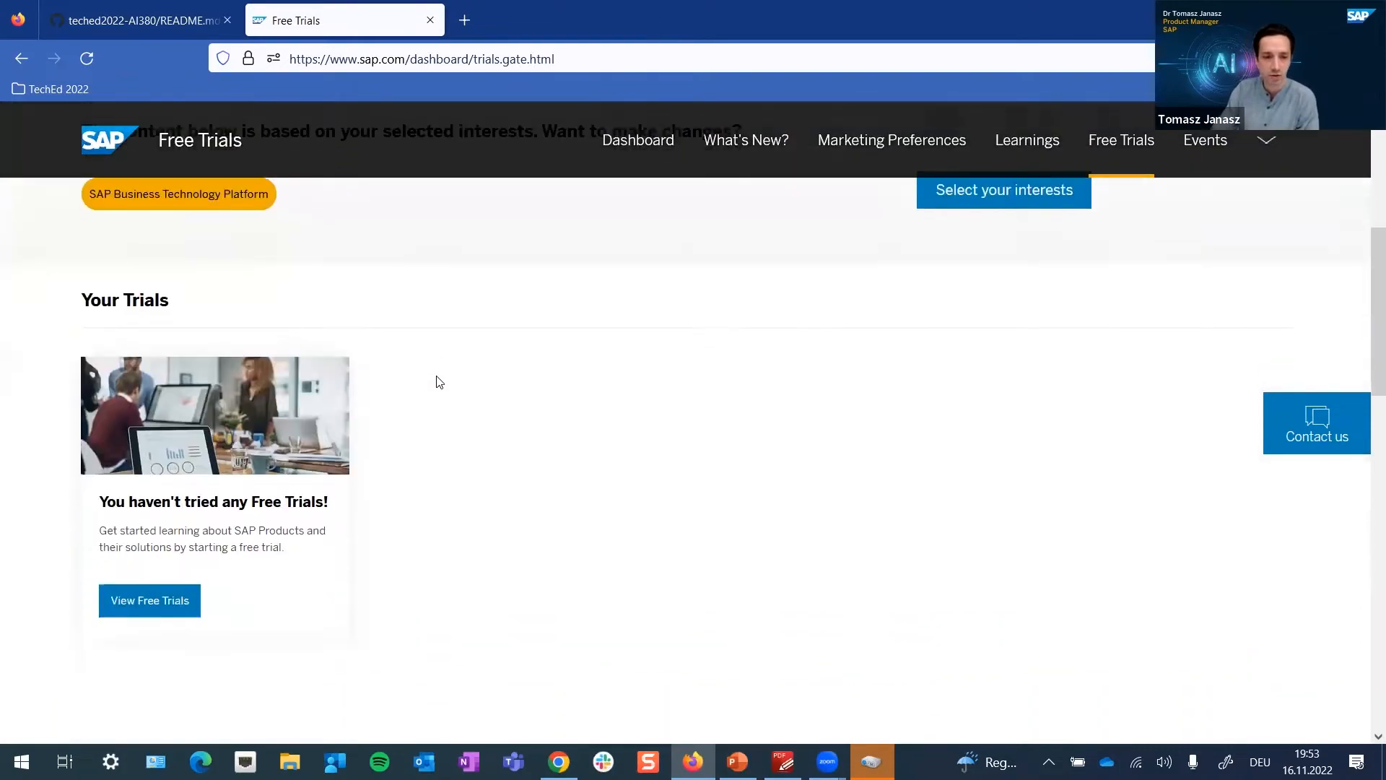
{"action": "scroll", "coordinate": [438, 362], "scroll_direction": "down", "scroll_amount": 3}
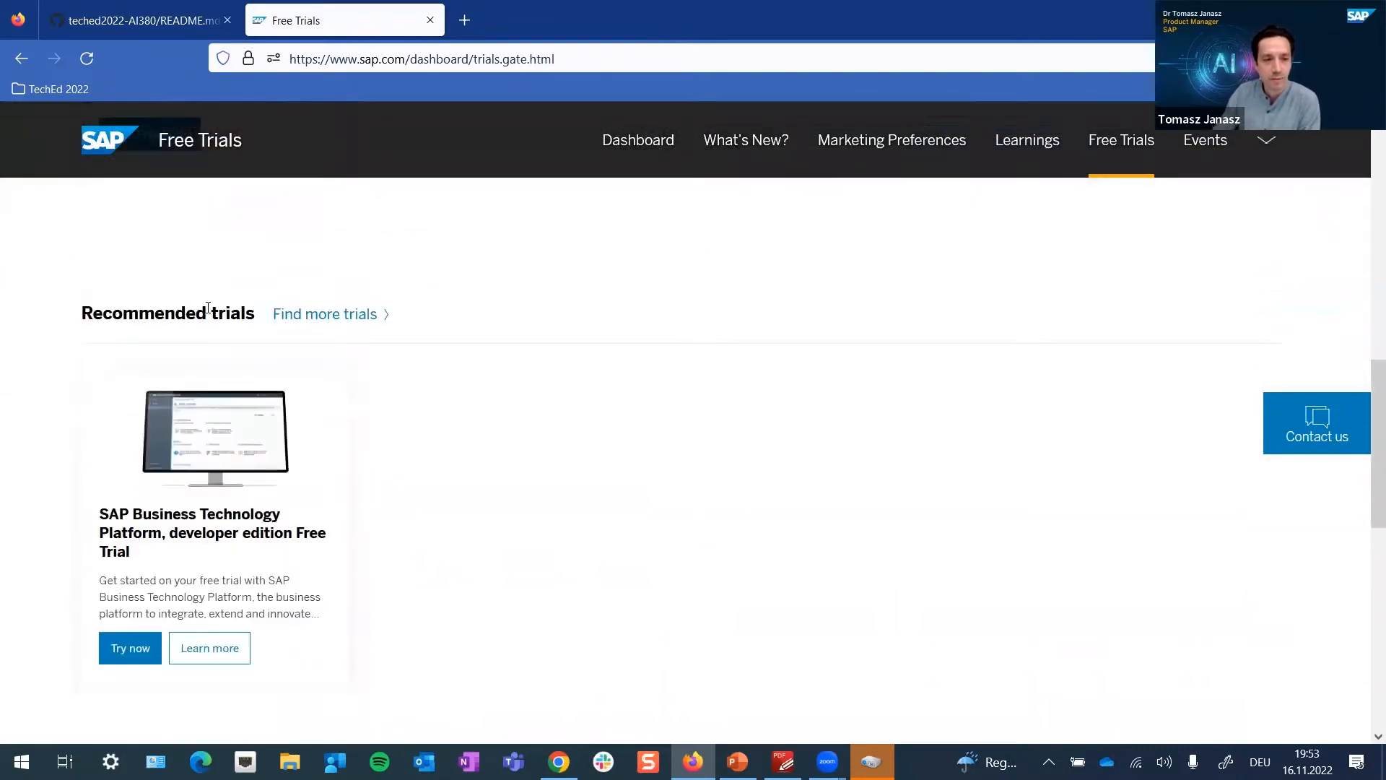
{"action": "scroll", "coordinate": [238, 325], "scroll_direction": "down", "scroll_amount": 2}
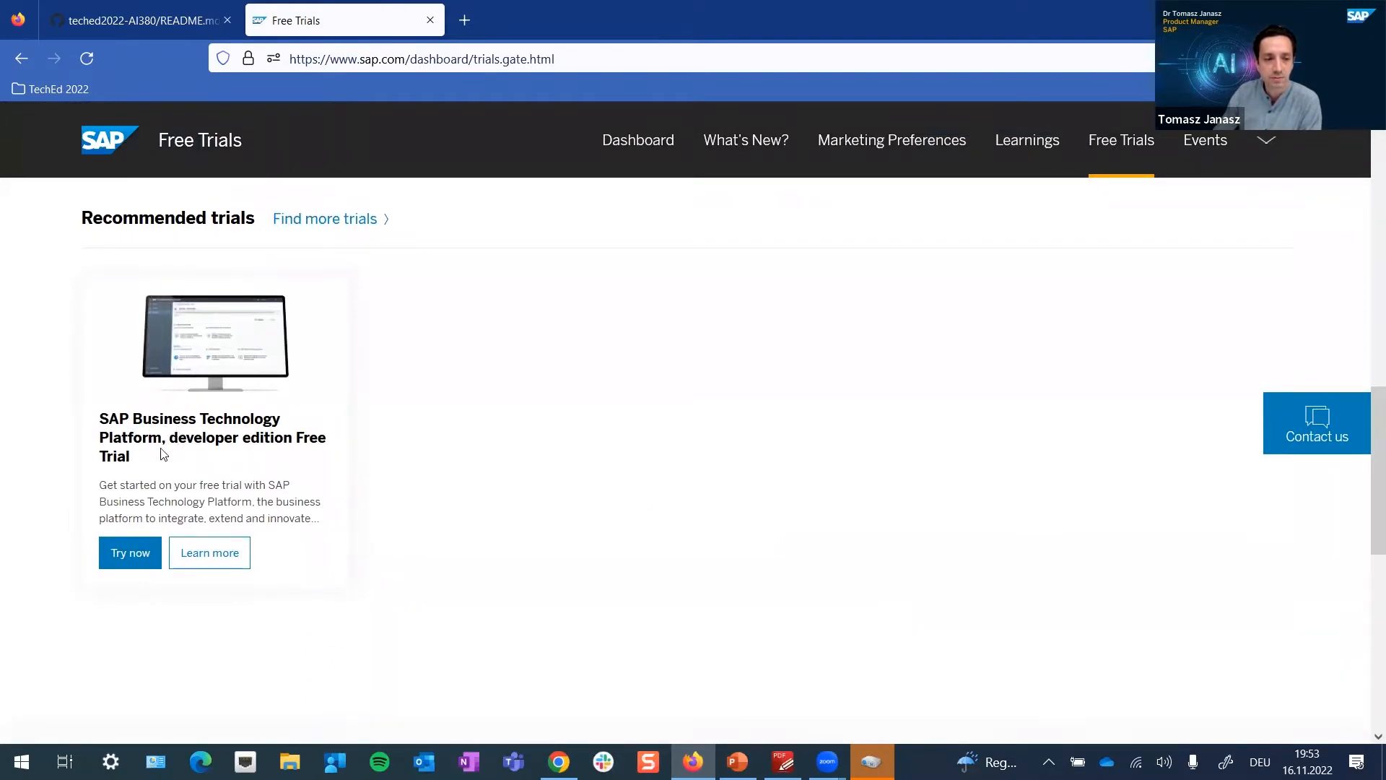
{"action": "left_click", "coordinate": [130, 556]}
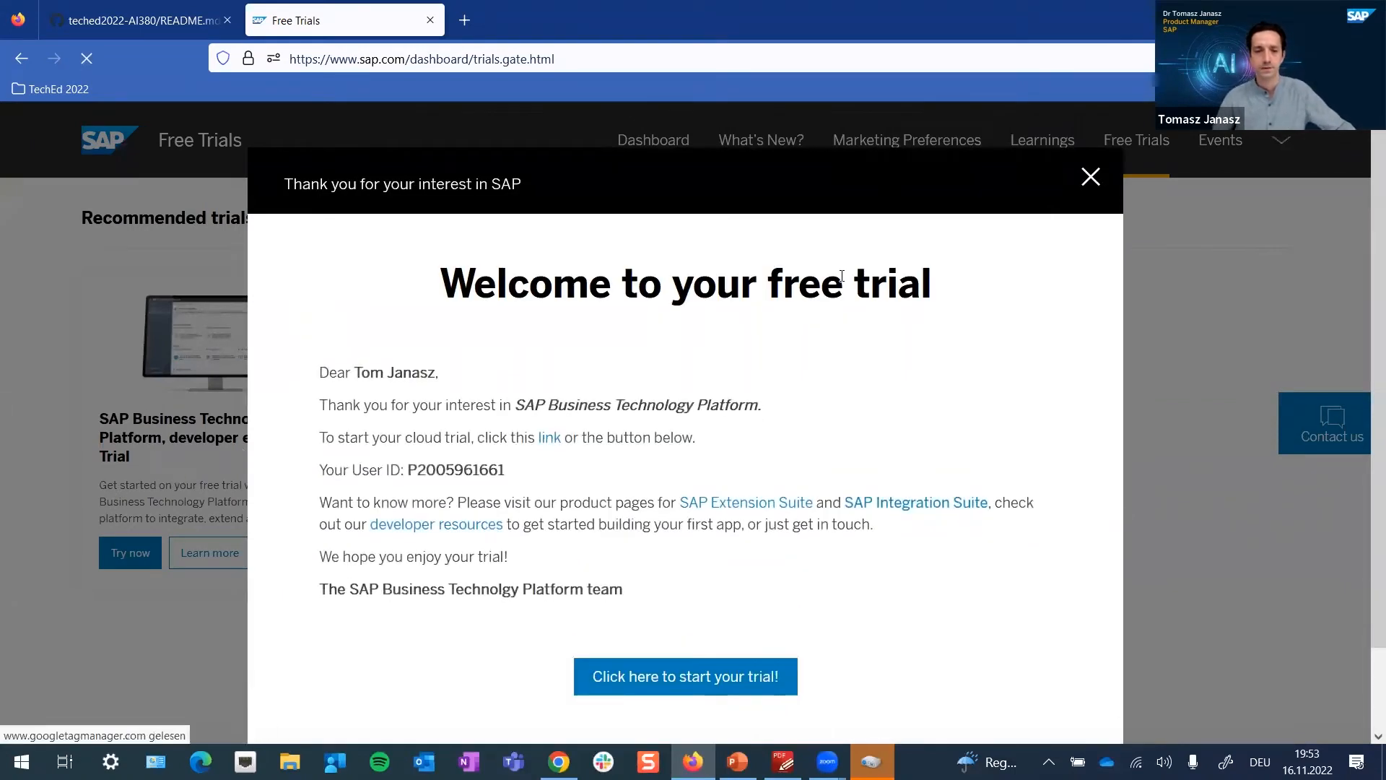
- Start the SAP BTP trial from the welcome message and log on with the saved e-mail
{"action": "scroll", "coordinate": [743, 303], "scroll_direction": "down", "scroll_amount": 2}
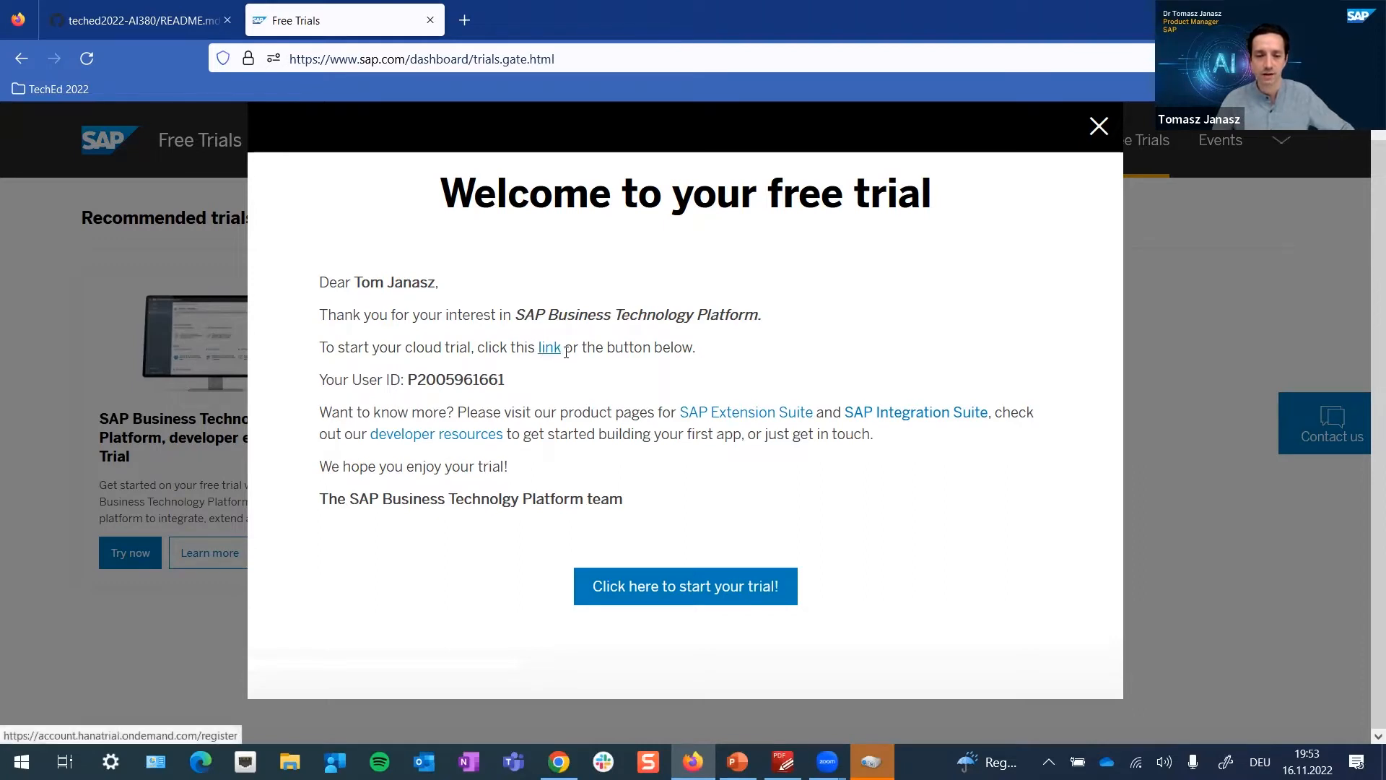
{"action": "left_click", "coordinate": [707, 596]}
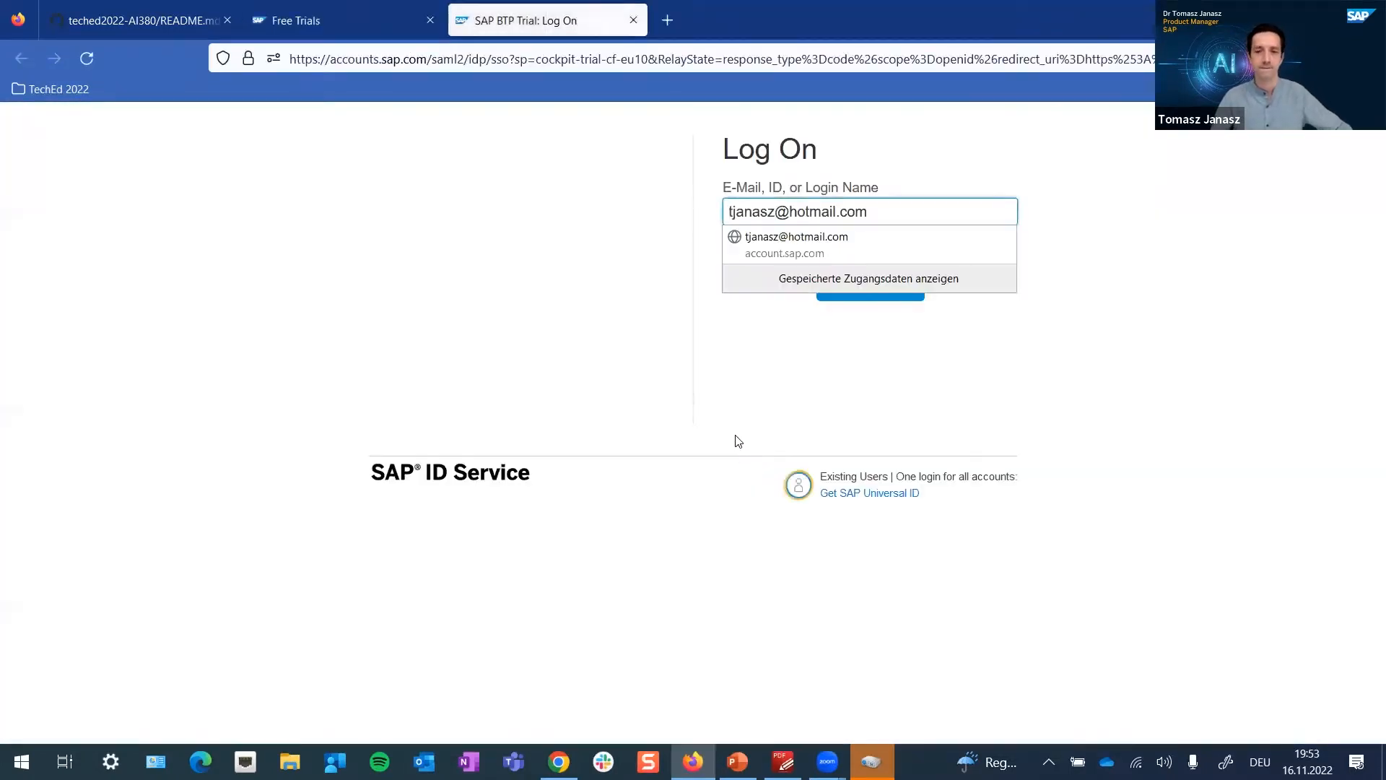
{"action": "left_click", "coordinate": [829, 249]}
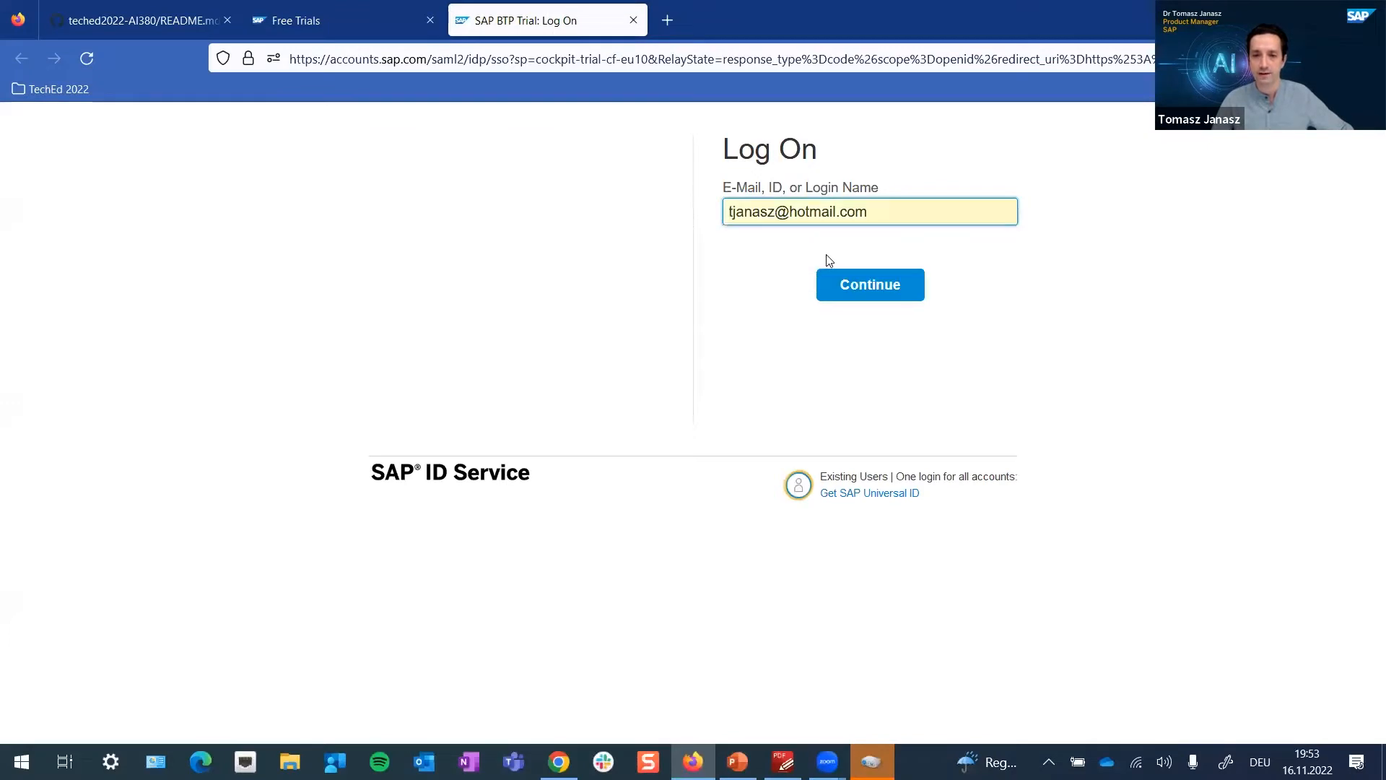
{"action": "left_click", "coordinate": [873, 293]}
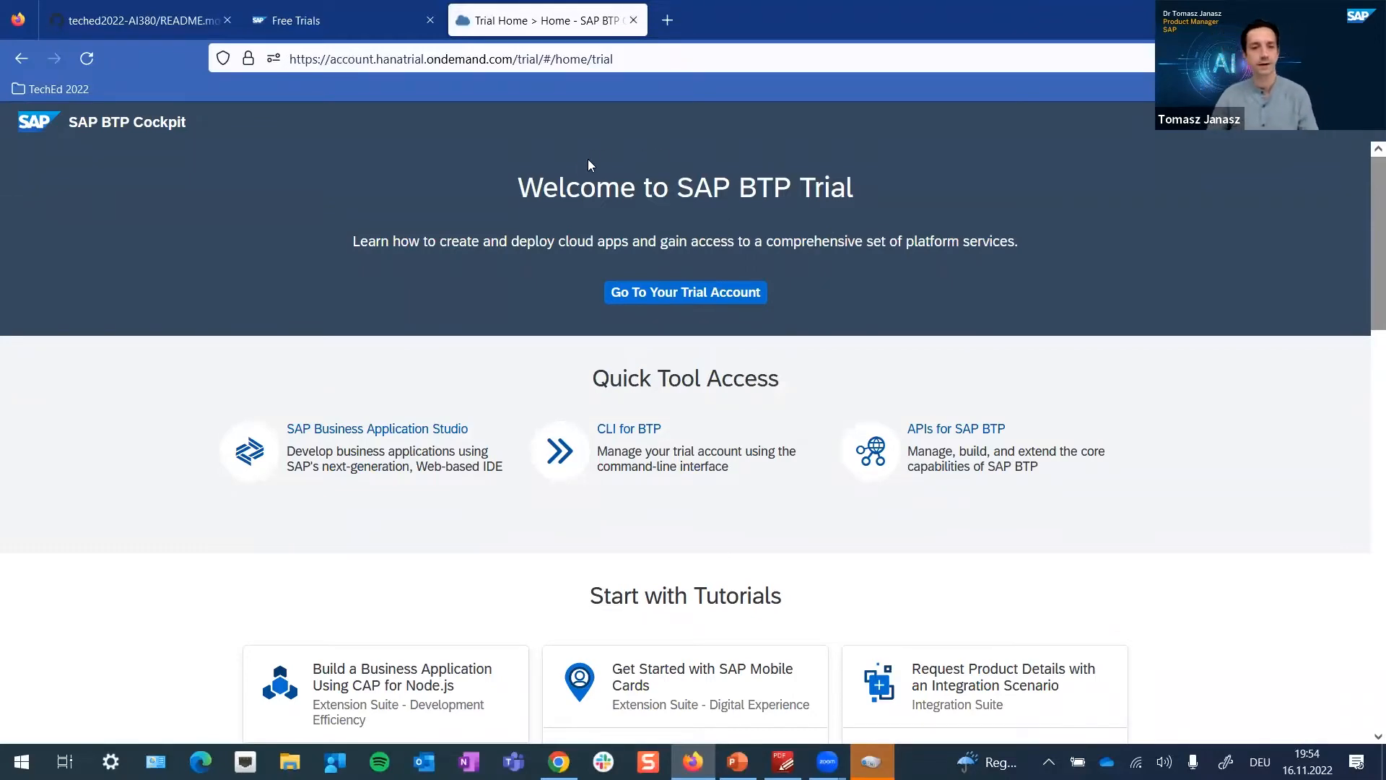
- Review the workshop README's requirements for the trial account and the Document Information Extraction booster
{"action": "left_click", "coordinate": [142, 28]}
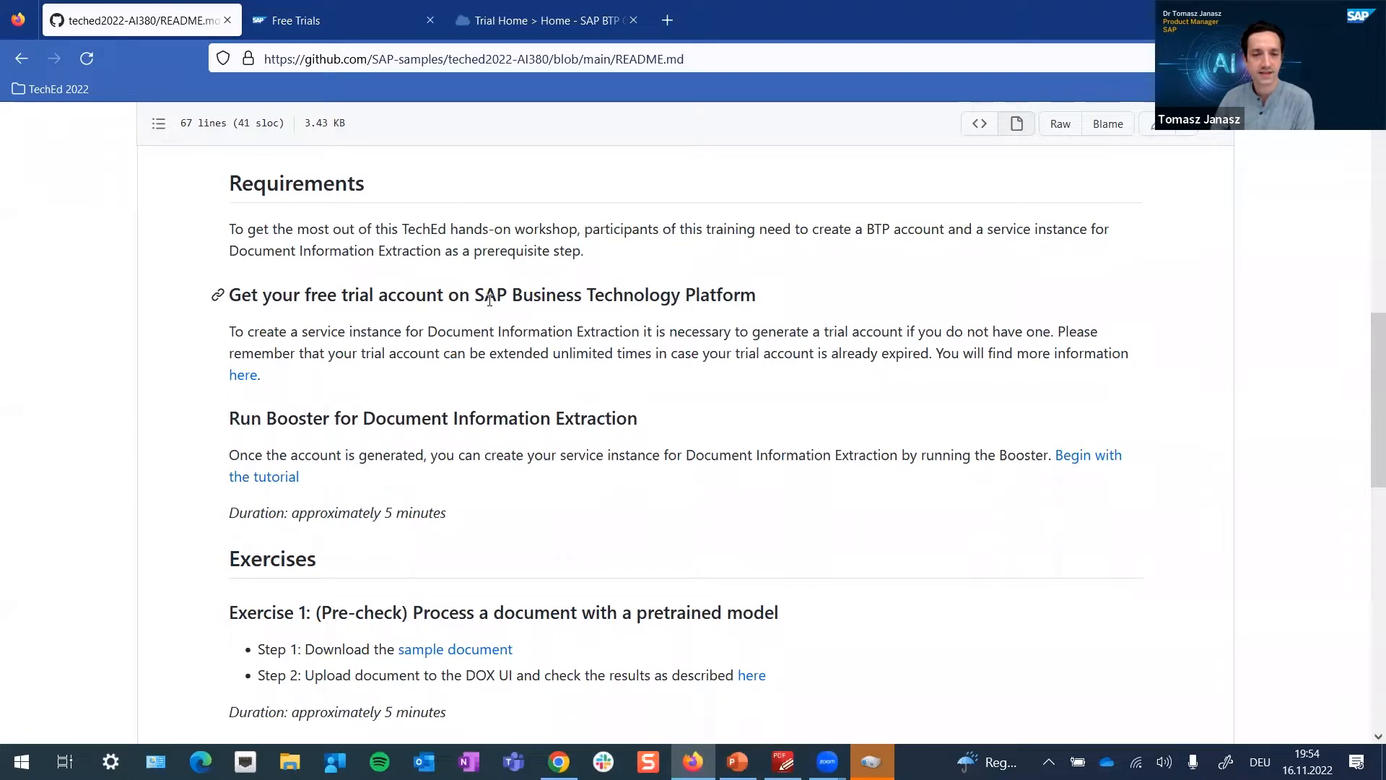
{"action": "scroll", "coordinate": [490, 300], "scroll_direction": "down", "scroll_amount": 2}
{"action": "scroll", "coordinate": [309, 397], "scroll_direction": "up", "scroll_amount": 2}
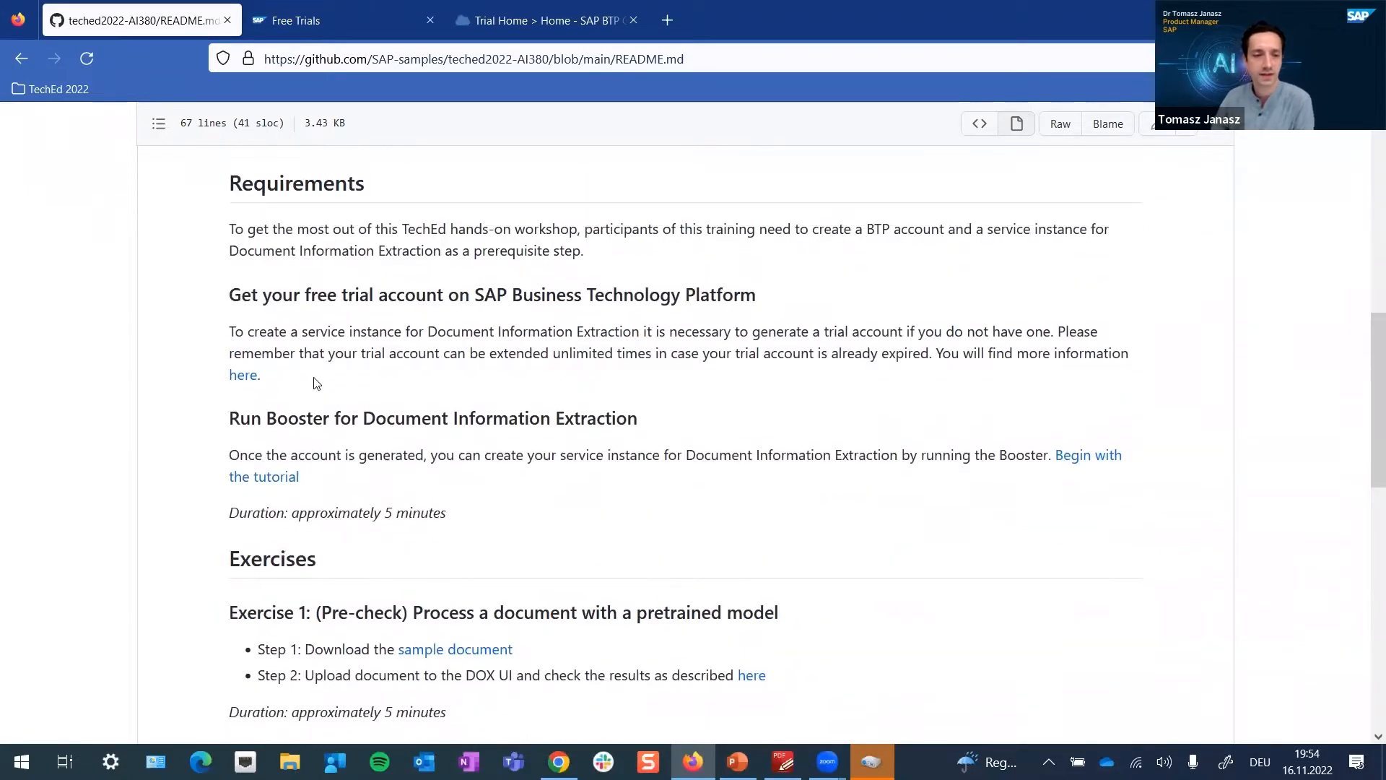
{"action": "scroll", "coordinate": [315, 382], "scroll_direction": "down", "scroll_amount": 2}
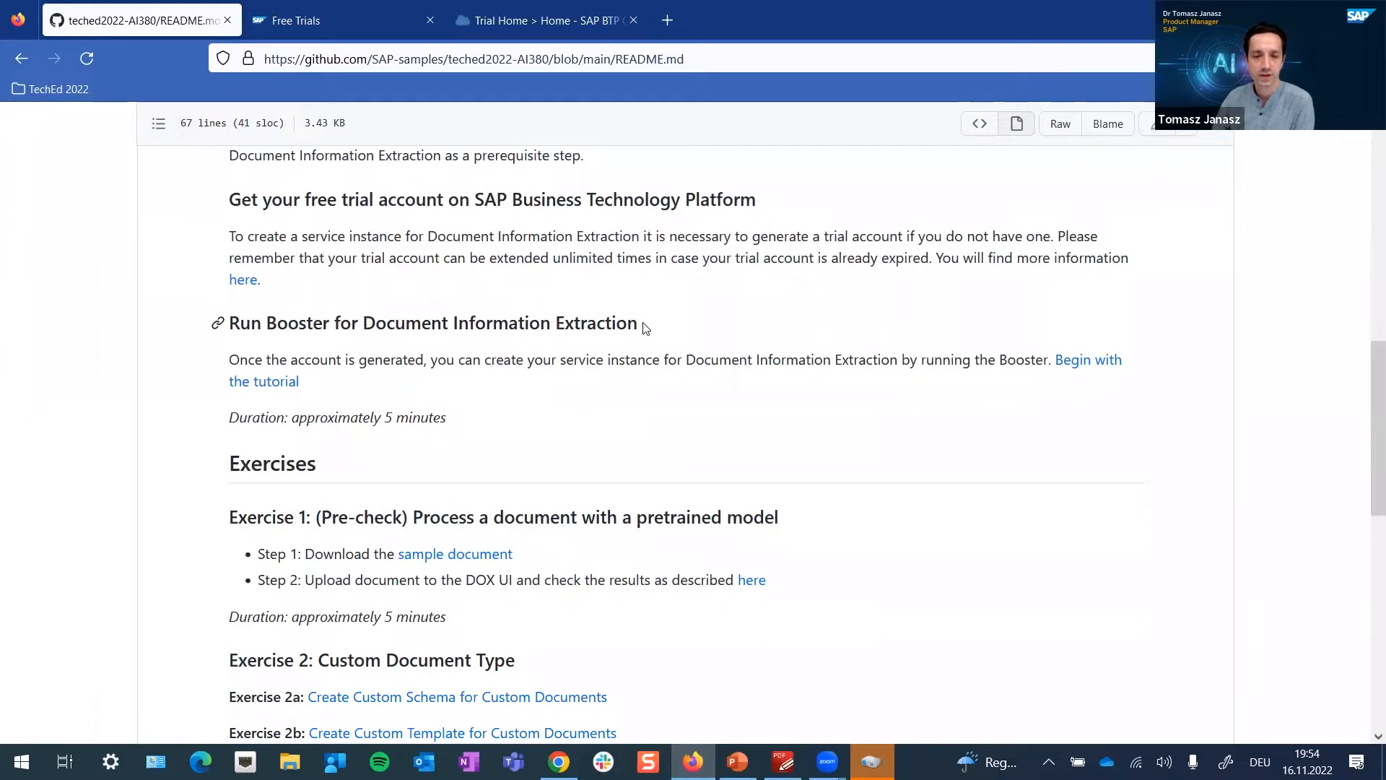
- Return to the SAP BTP Trial home page, look over its tutorials, and enter the trial account
{"action": "left_click", "coordinate": [537, 23]}
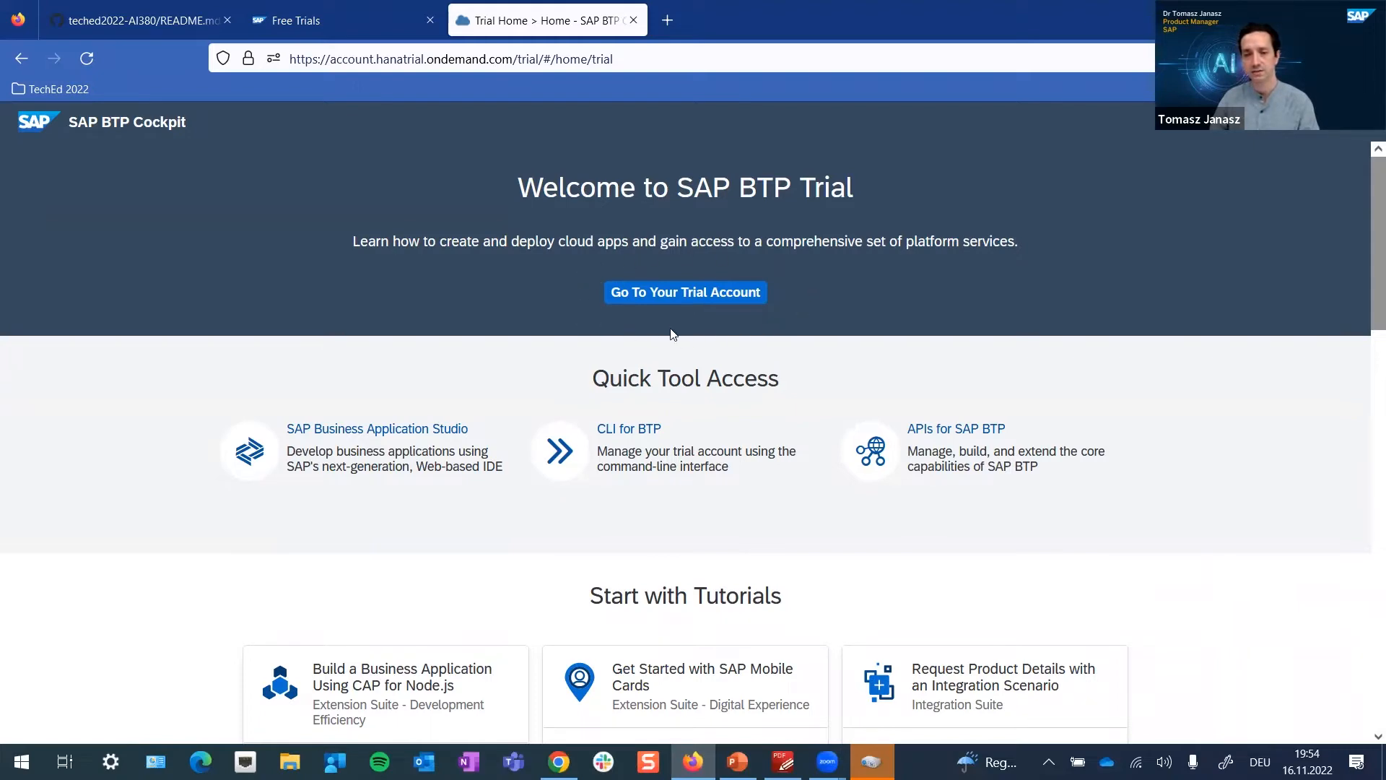
{"action": "scroll", "coordinate": [729, 326], "scroll_direction": "down", "scroll_amount": 4}
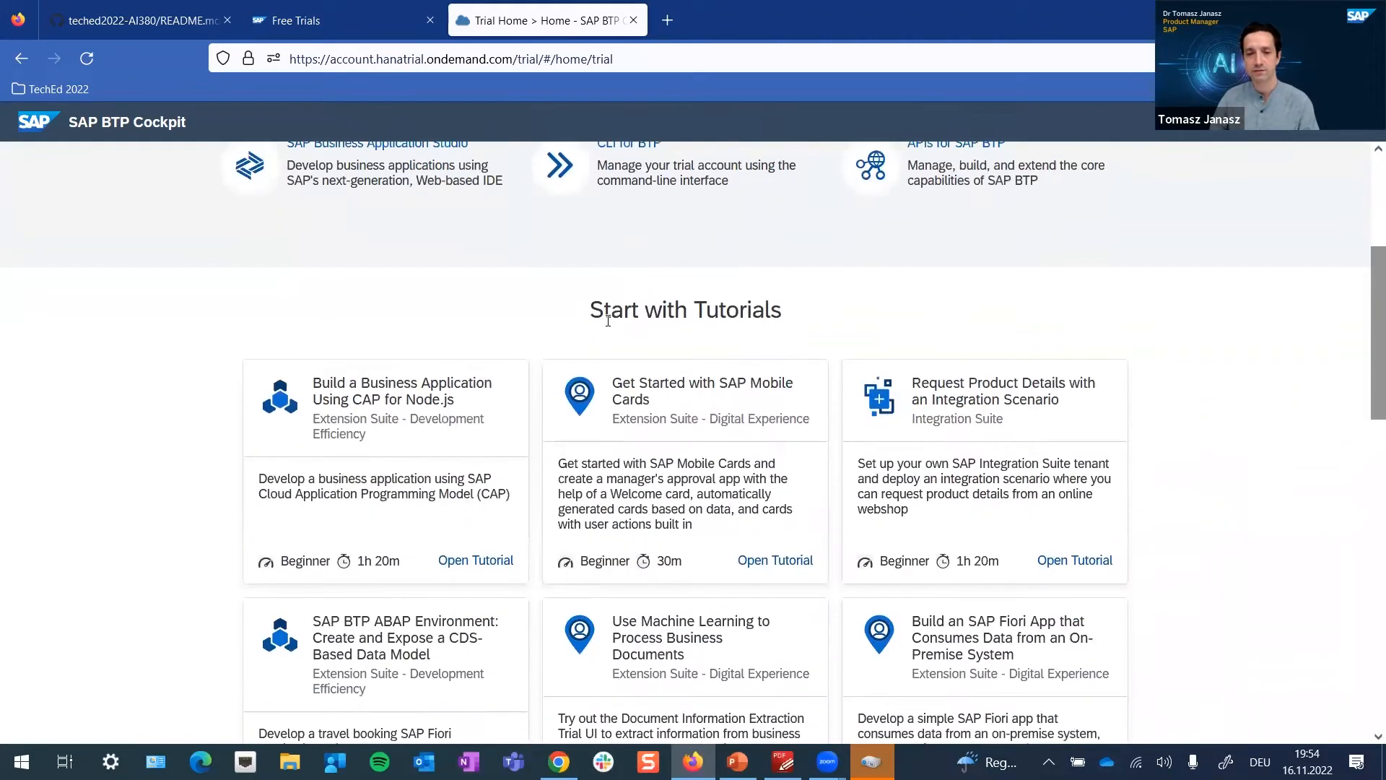
{"action": "scroll", "coordinate": [702, 427], "scroll_direction": "down", "scroll_amount": 5}
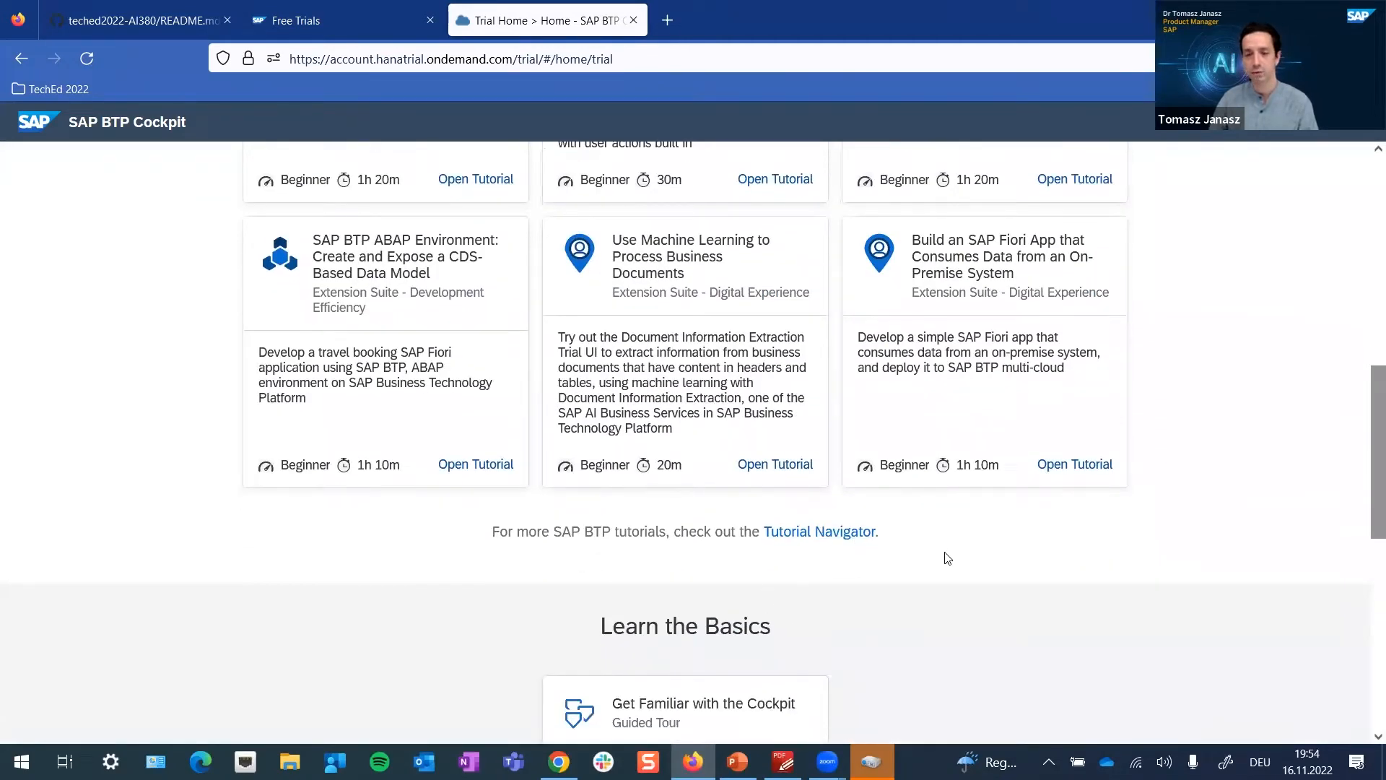
{"action": "scroll", "coordinate": [947, 558], "scroll_direction": "up", "scroll_amount": 10}
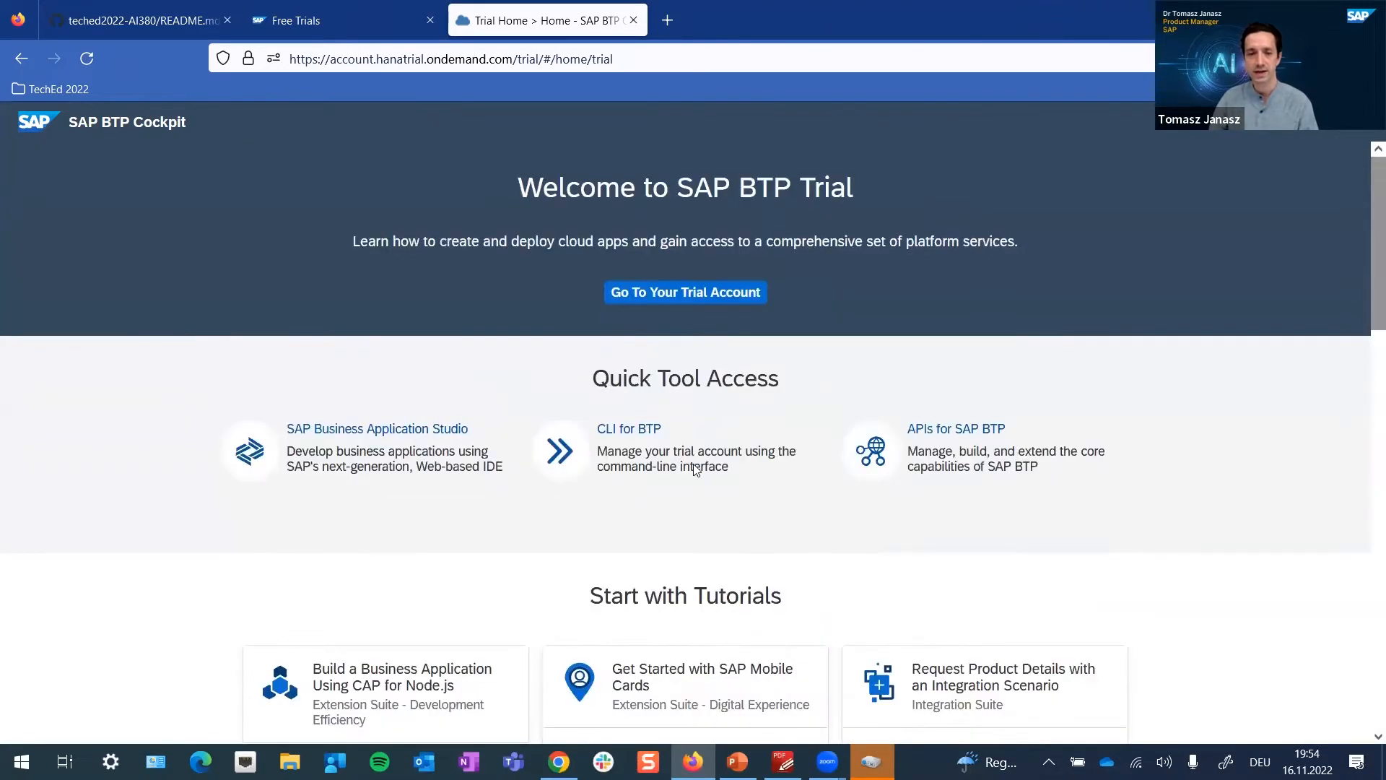
{"action": "left_click", "coordinate": [681, 296]}
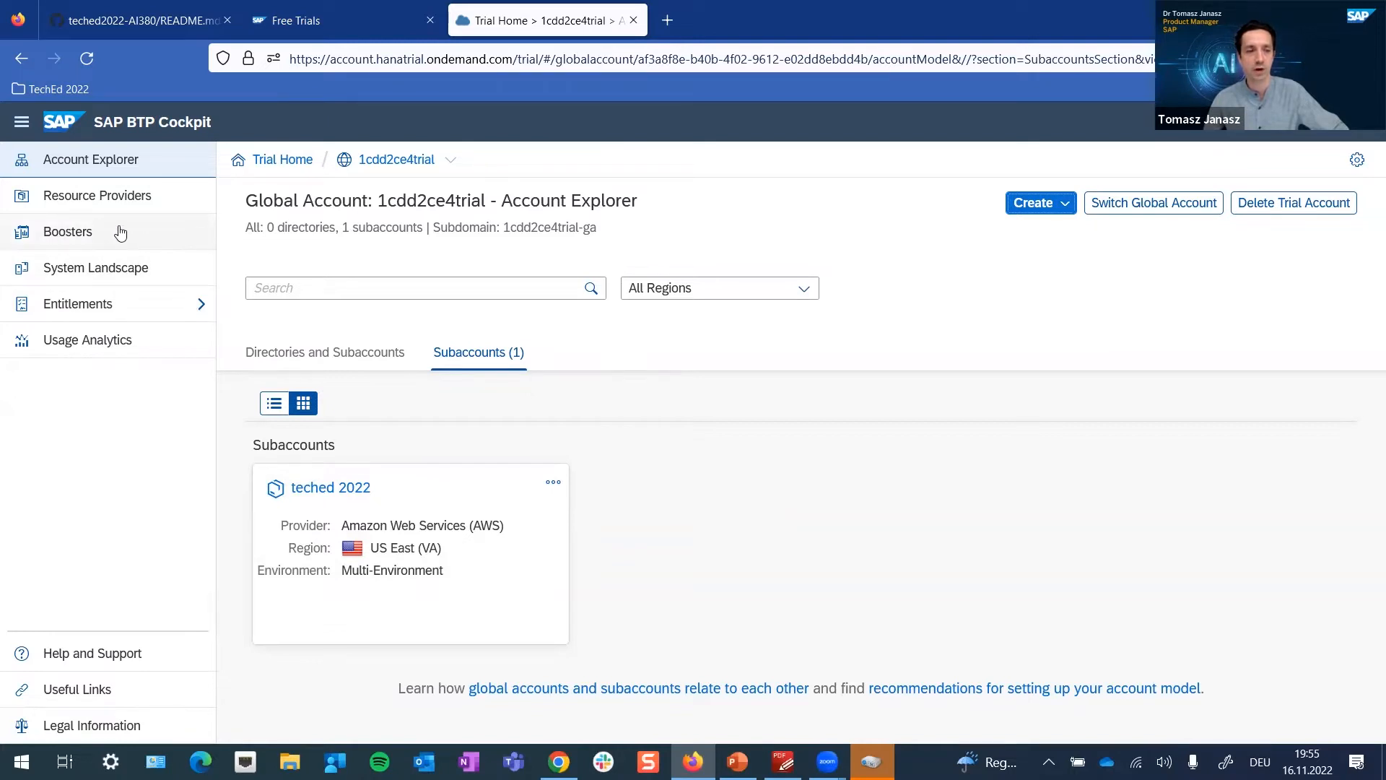
- Search the boosters for "document" and open the booster Set up account for Document Information Extraction
{"action": "left_click", "coordinate": [64, 236]}
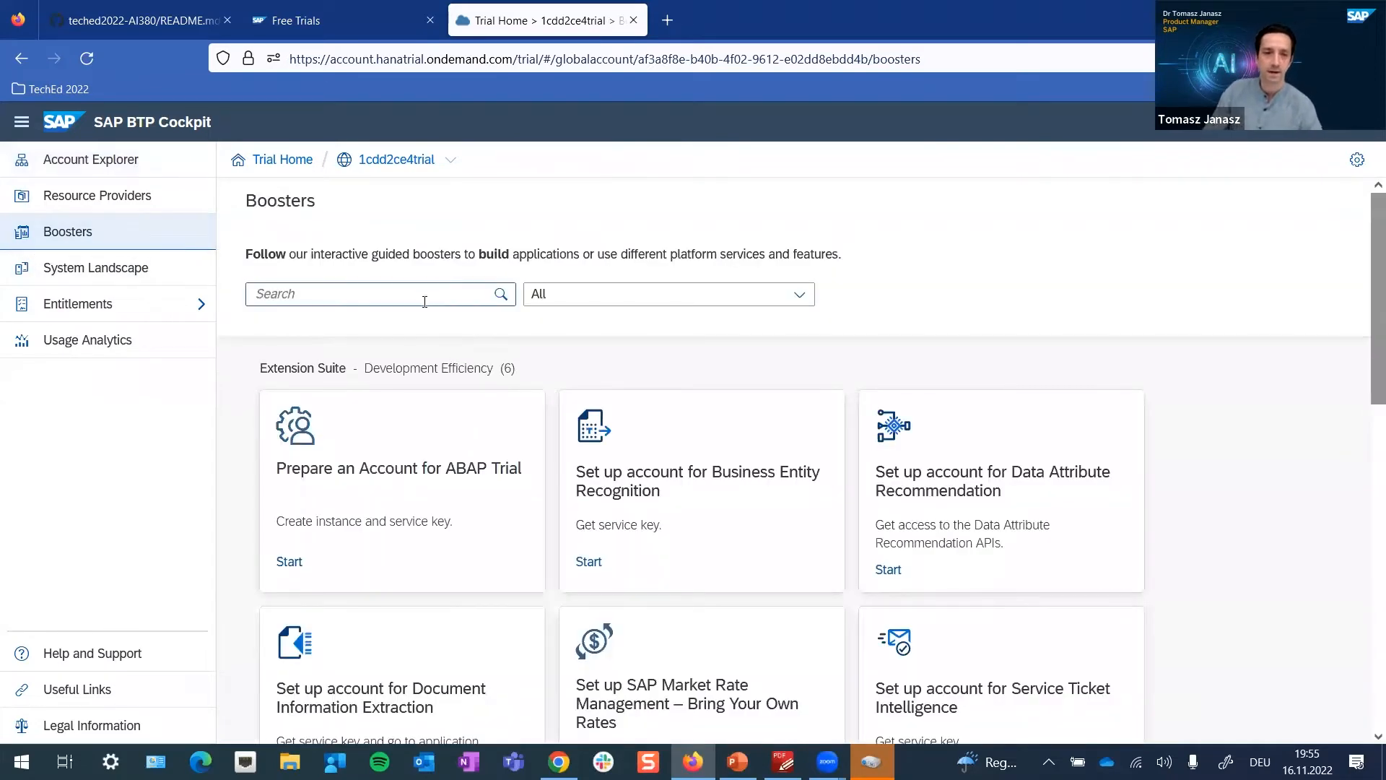
{"action": "left_click", "coordinate": [425, 298]}
{"action": "type", "text": "document"}
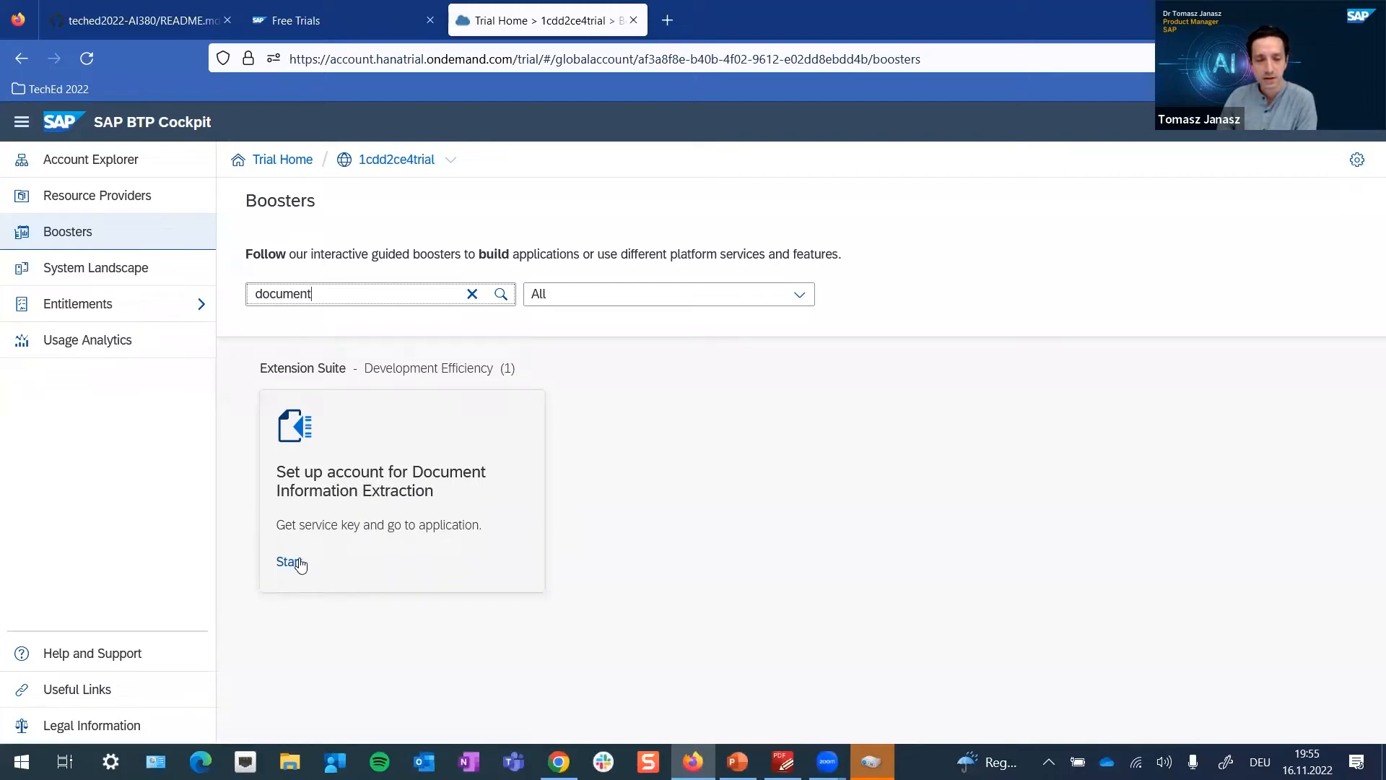
{"action": "left_click", "coordinate": [410, 480]}
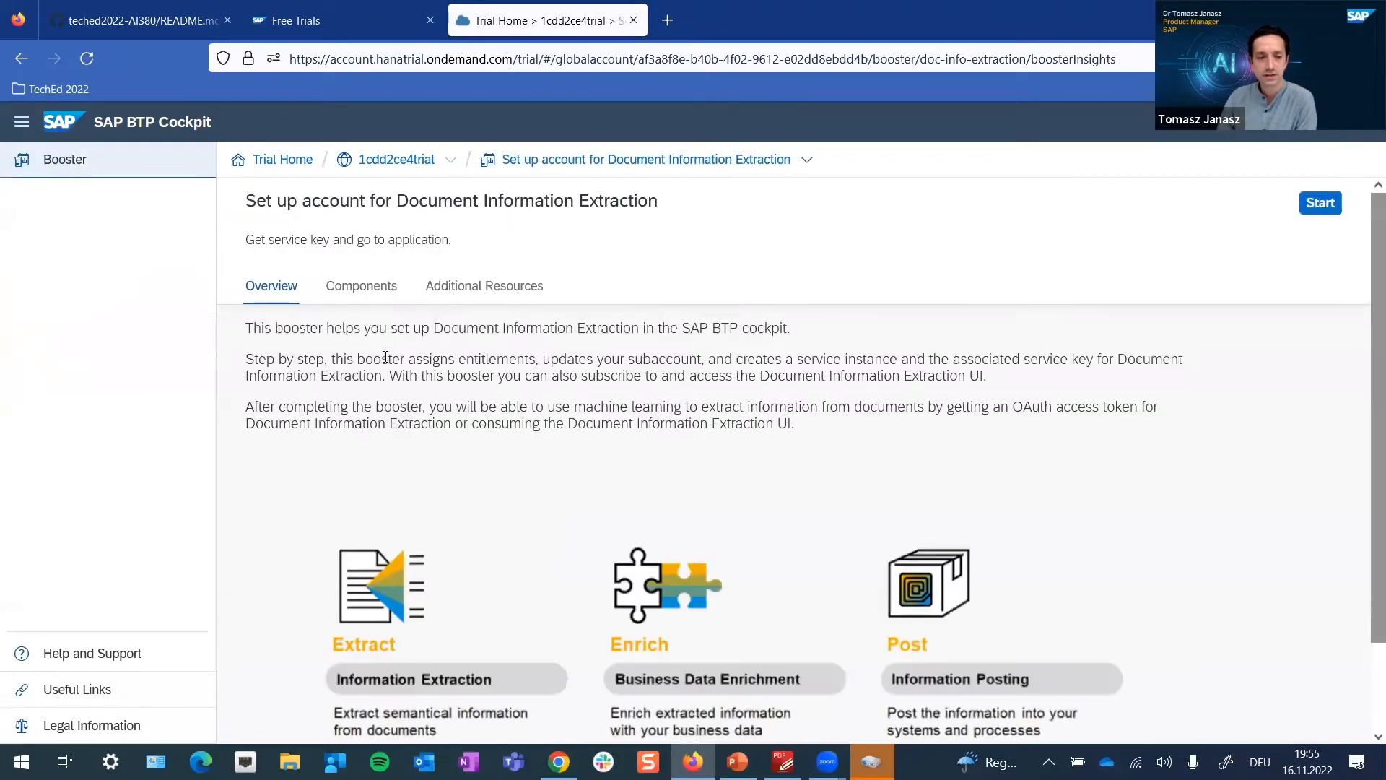
- Look through the booster's overview illustrations and its additional resources
{"action": "scroll", "coordinate": [390, 364], "scroll_direction": "down", "scroll_amount": 2}
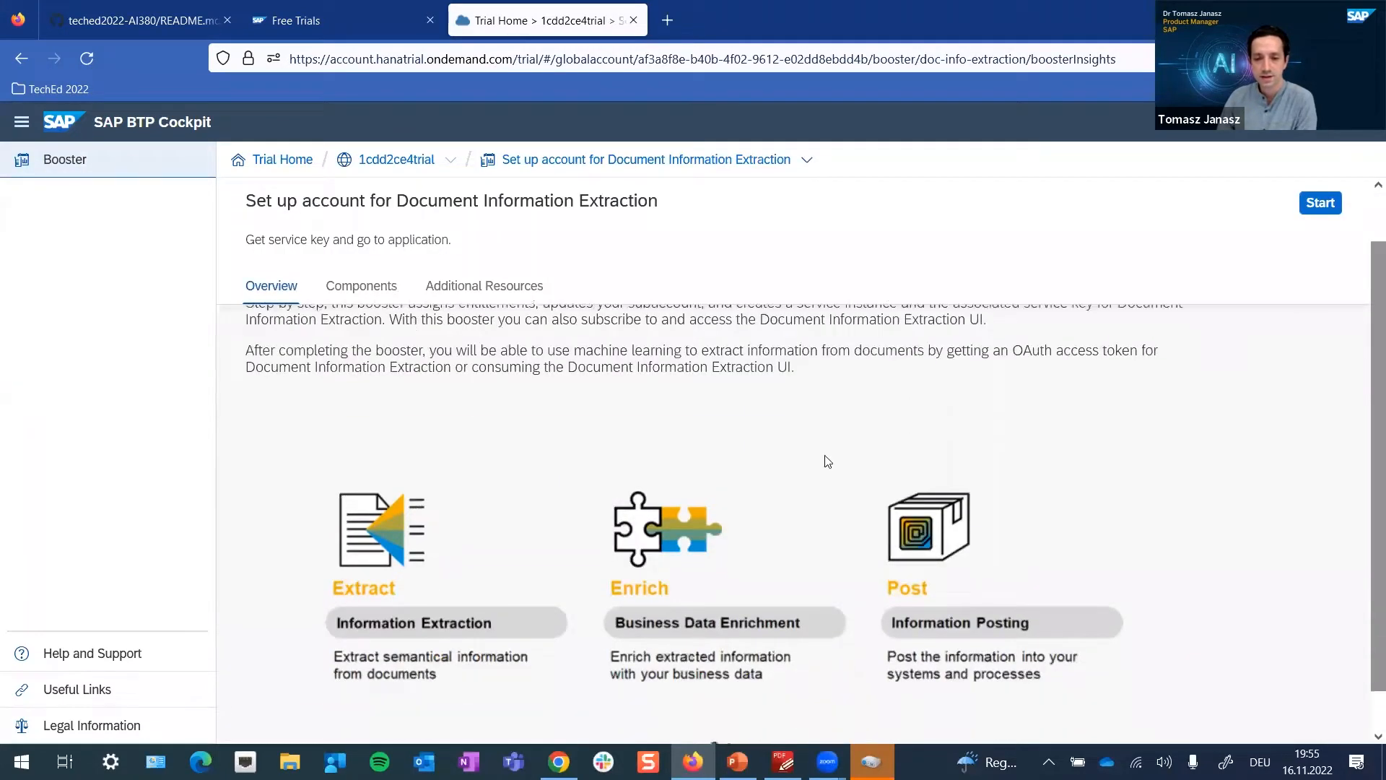
{"action": "left_click", "coordinate": [1176, 537]}
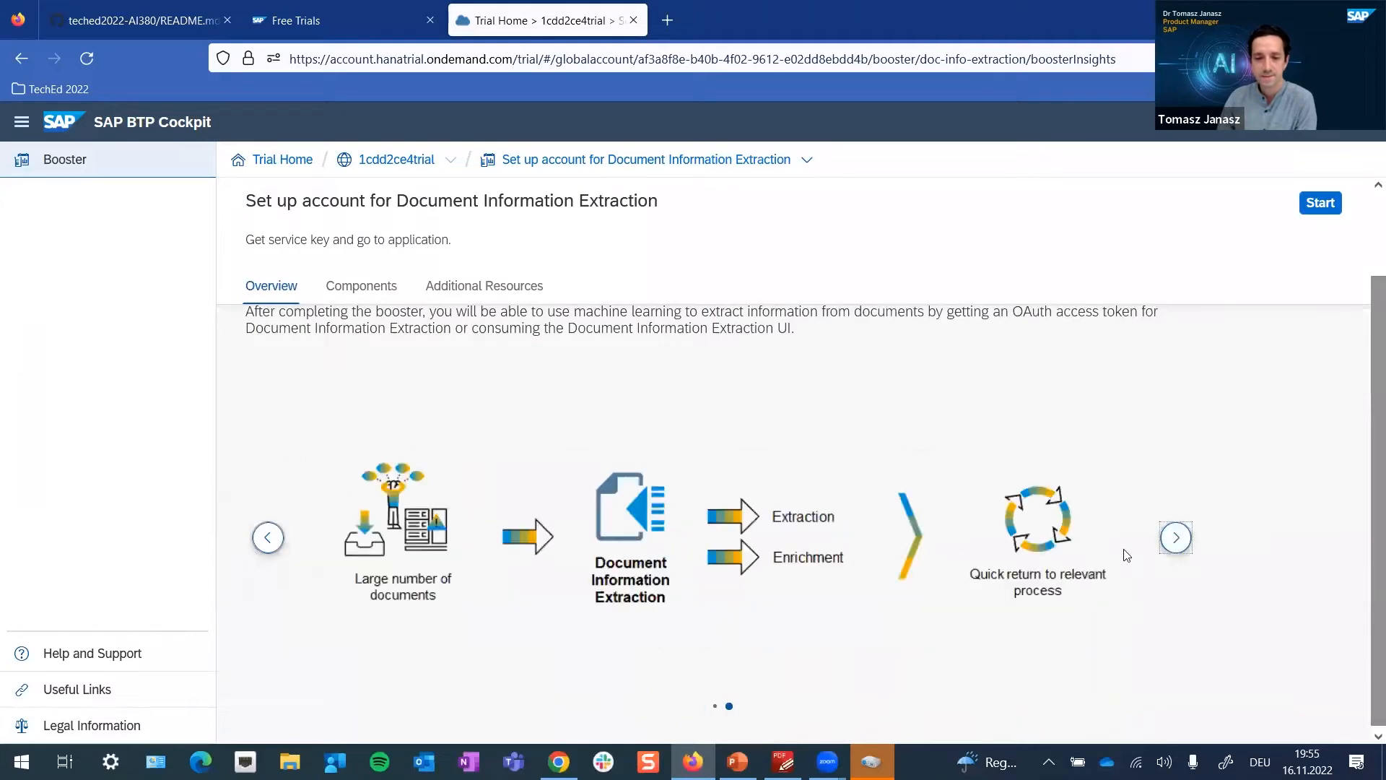
{"action": "scroll", "coordinate": [566, 517], "scroll_direction": "up", "scroll_amount": 3}
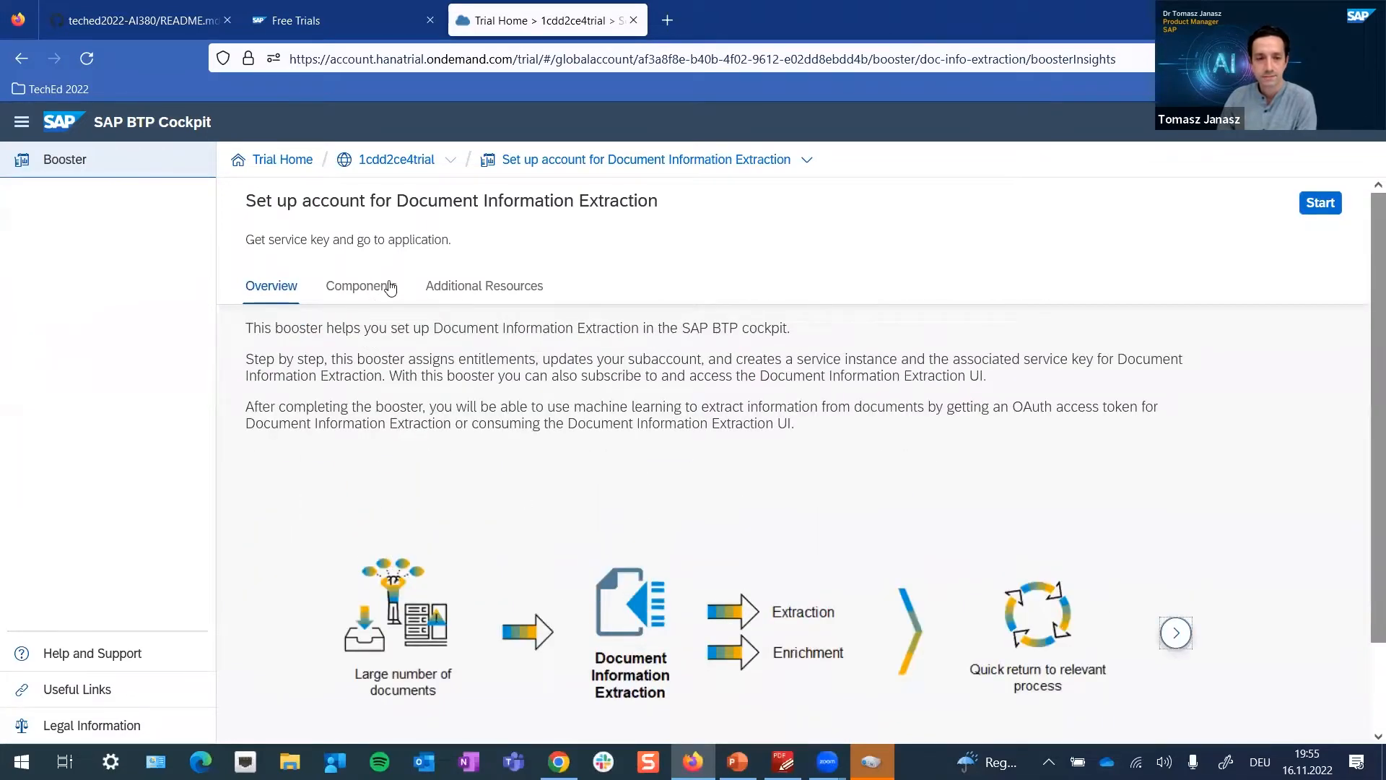
{"action": "left_click", "coordinate": [485, 287]}
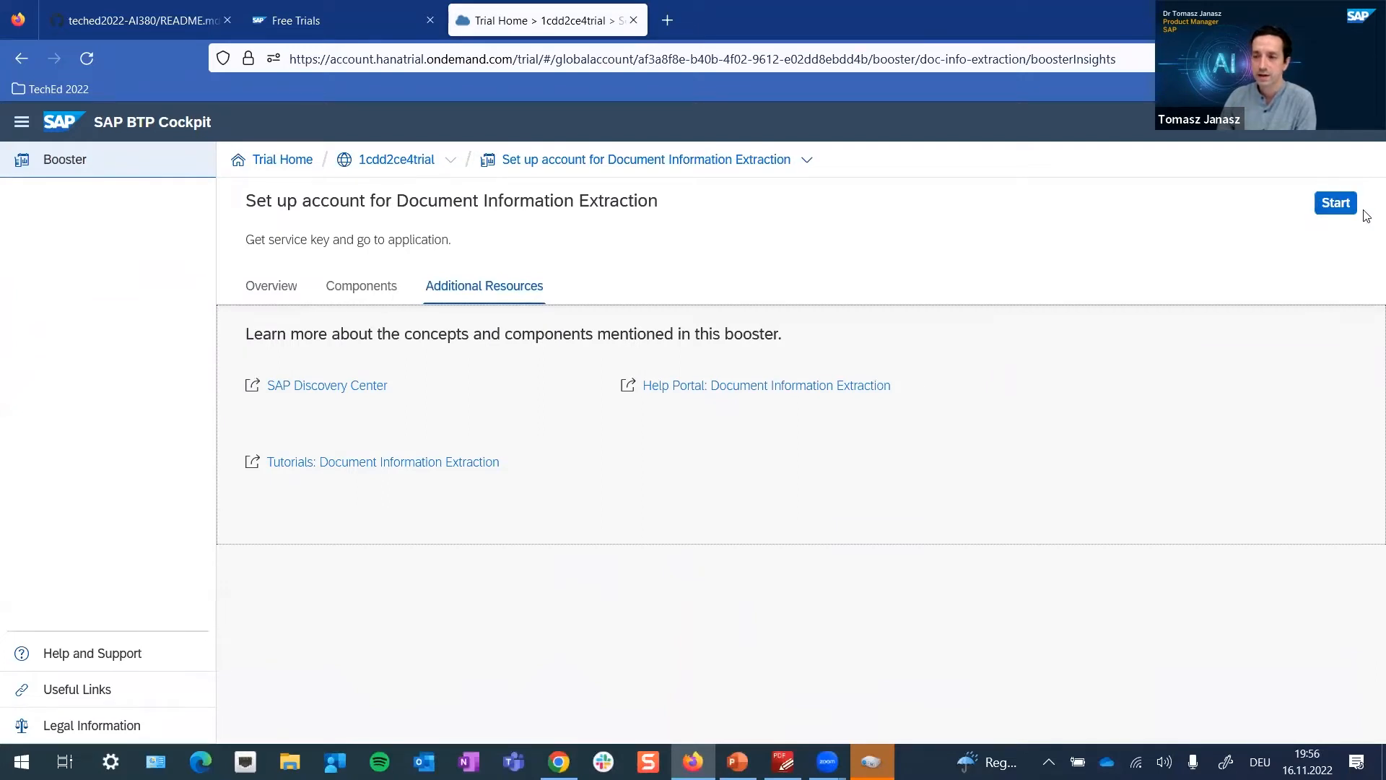
- Run the Document Information Extraction booster, go to its application, and expand the application's side navigation
{"action": "left_click", "coordinate": [1336, 209]}
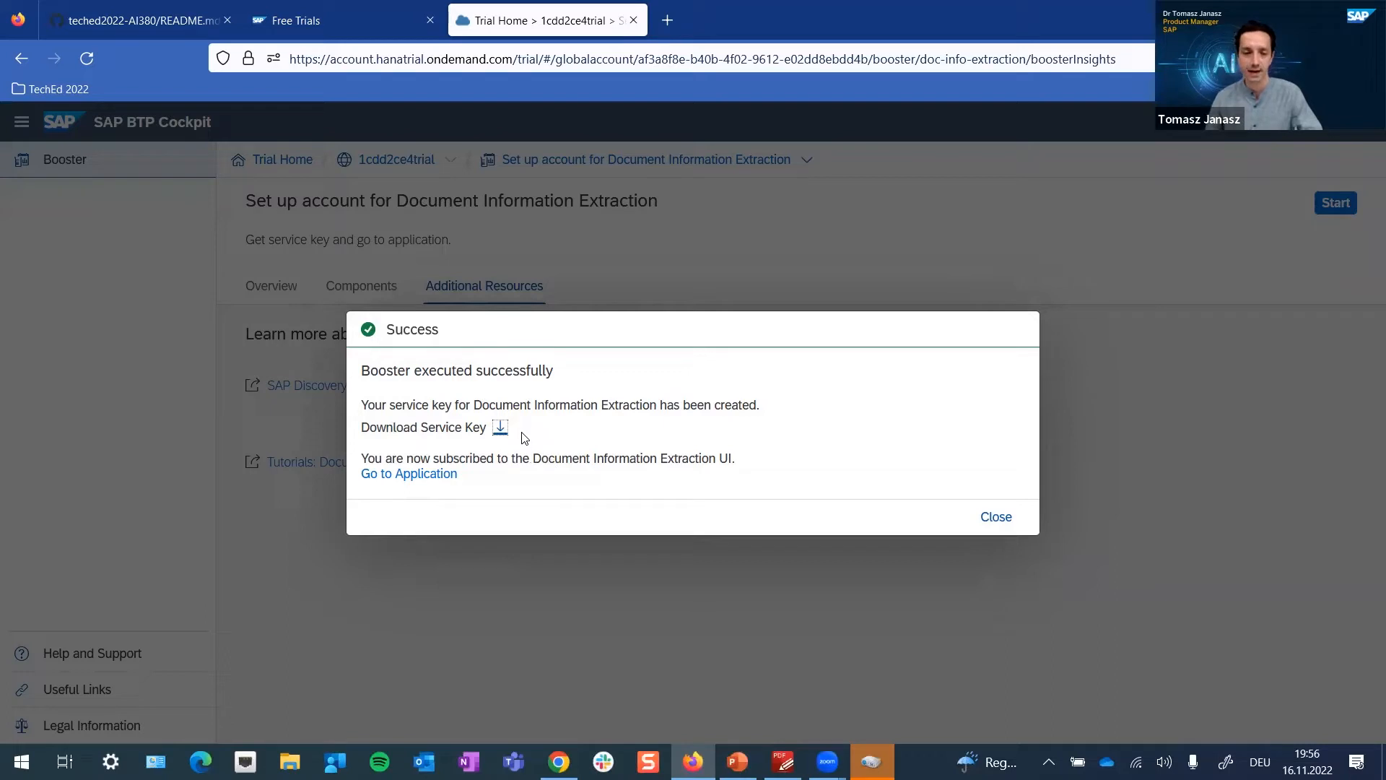
{"action": "left_click", "coordinate": [409, 480]}
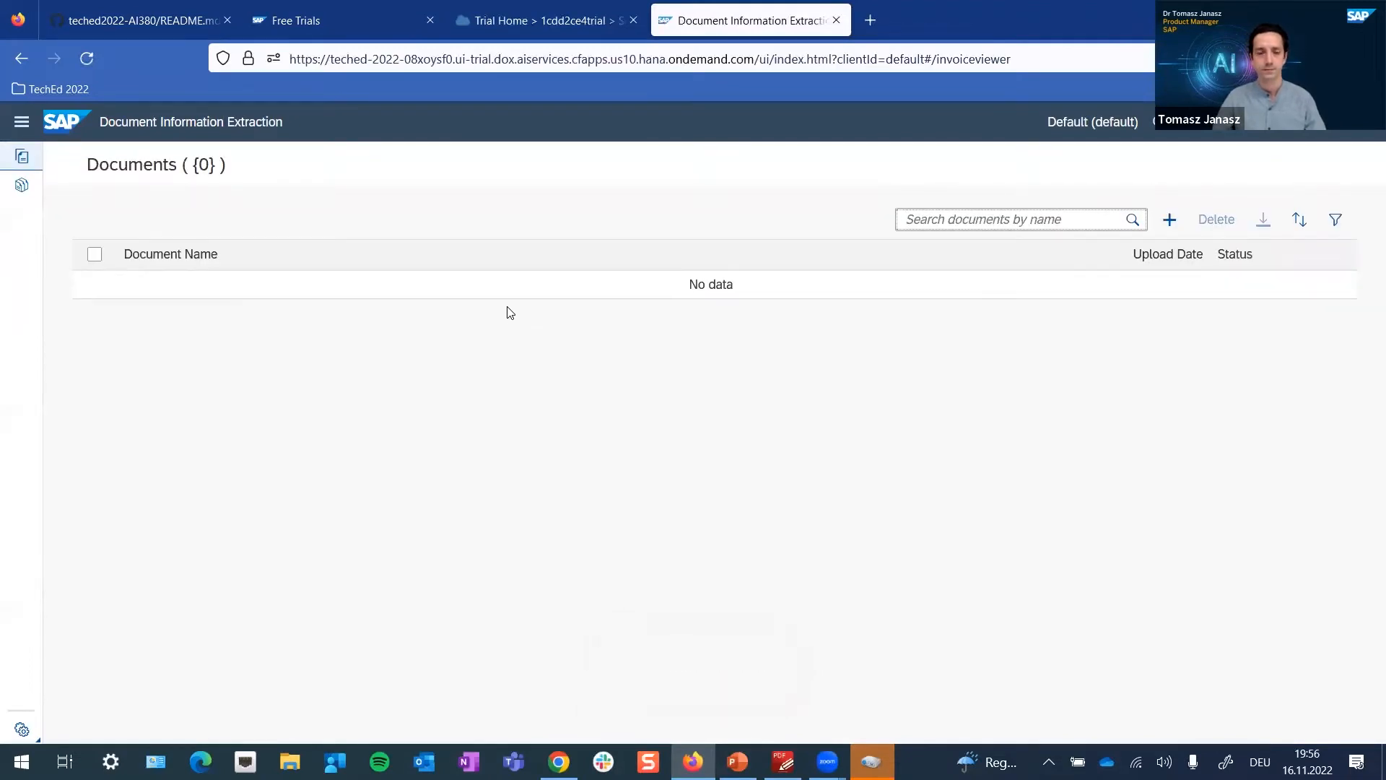
{"action": "left_click", "coordinate": [22, 123]}
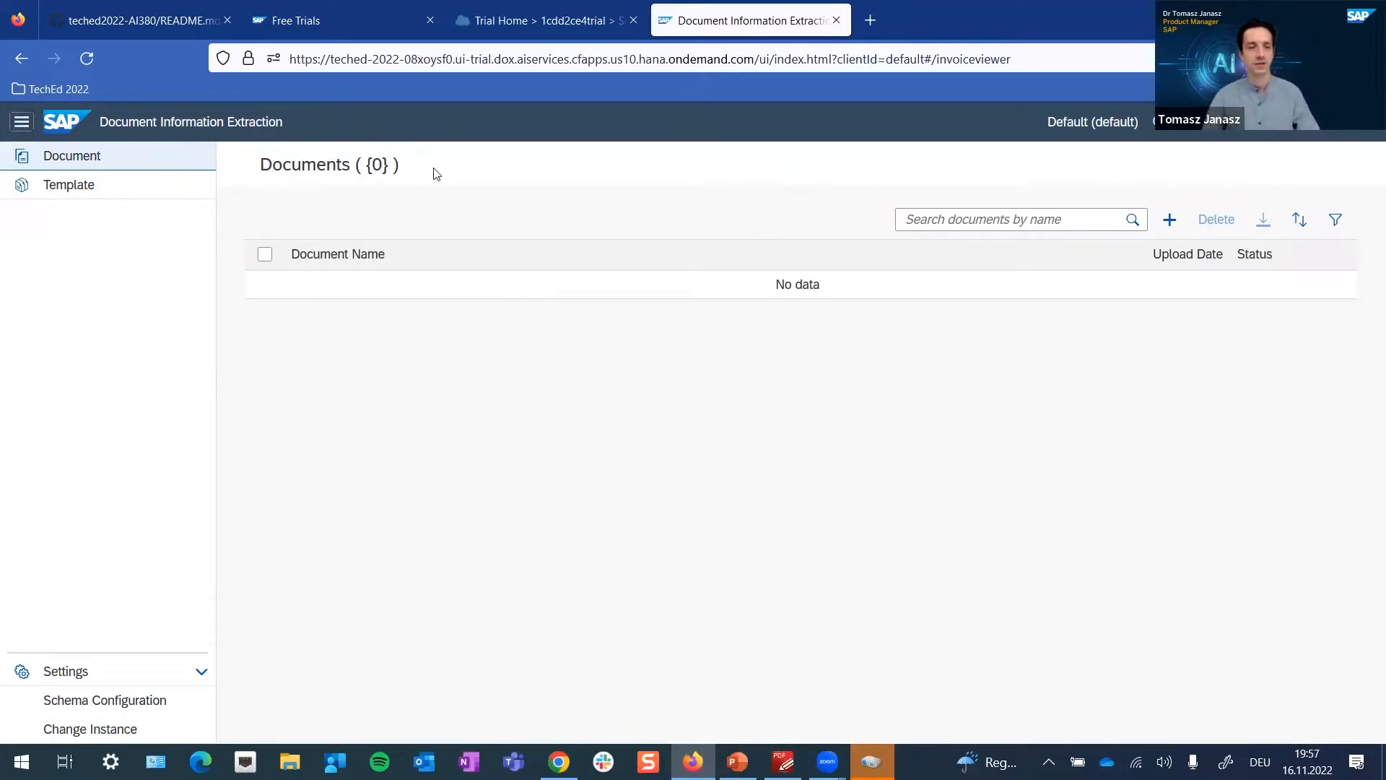
- Review the workshop README from the requirements through Exercises 1, 2 and optional Exercise 3
{"action": "left_click", "coordinate": [156, 25]}
{"action": "scroll", "coordinate": [517, 278], "scroll_direction": "up", "scroll_amount": 2}
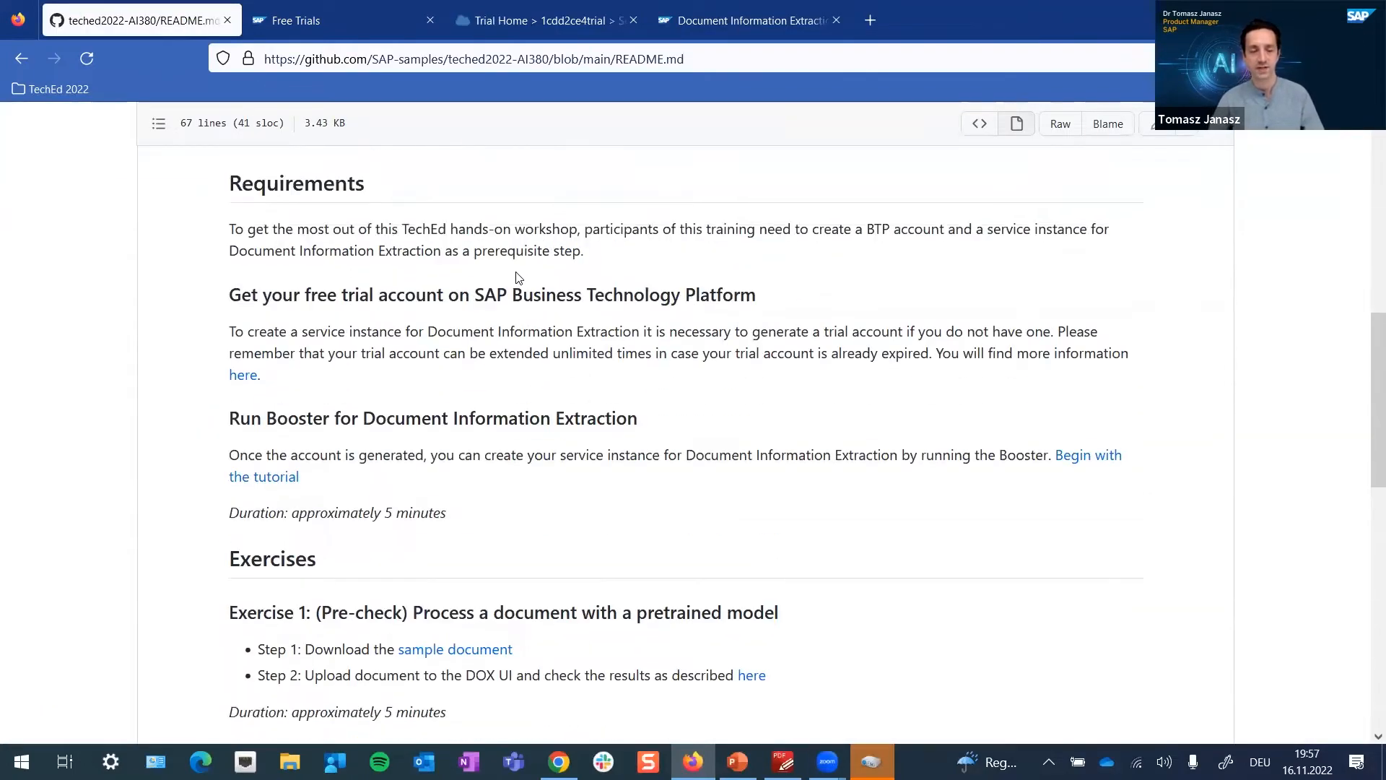
{"action": "scroll", "coordinate": [421, 298], "scroll_direction": "down", "scroll_amount": 2}
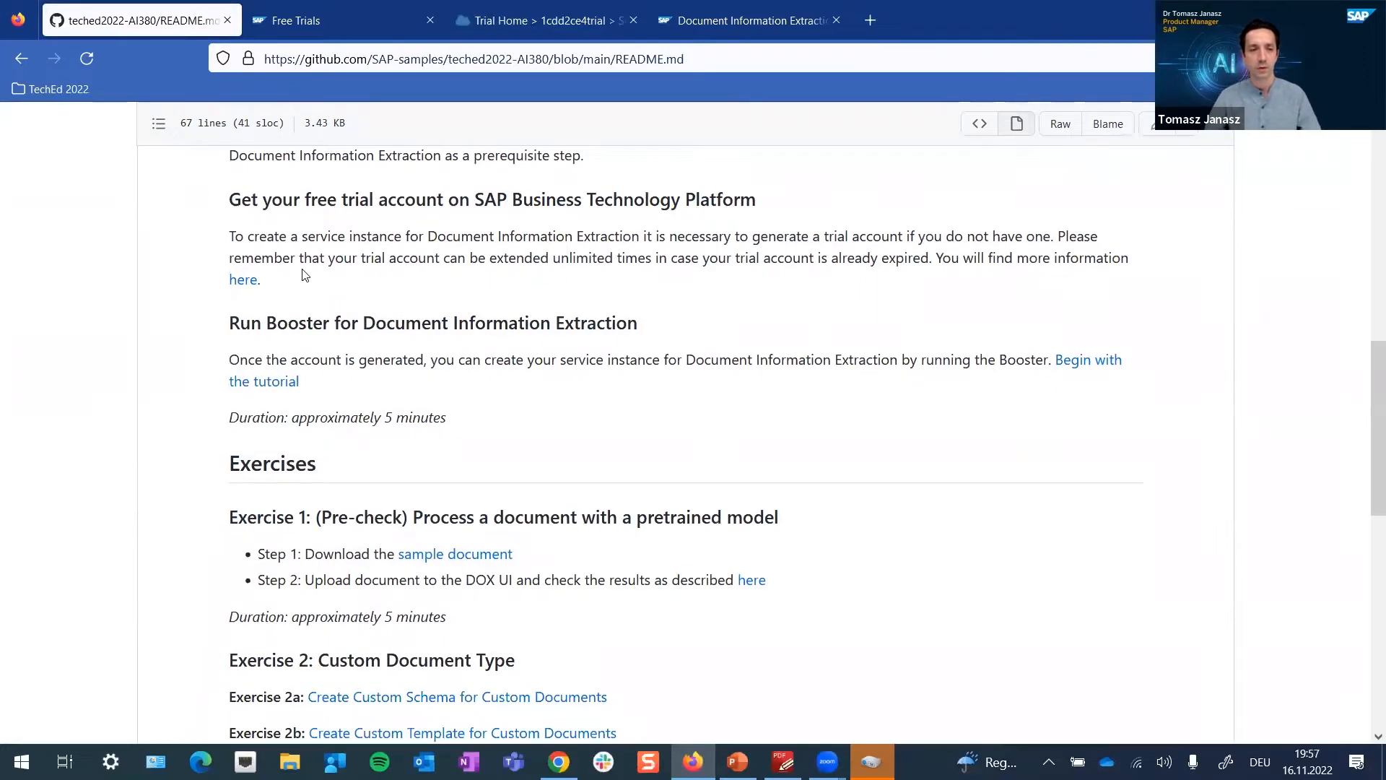
{"action": "scroll", "coordinate": [304, 275], "scroll_direction": "up", "scroll_amount": 2}
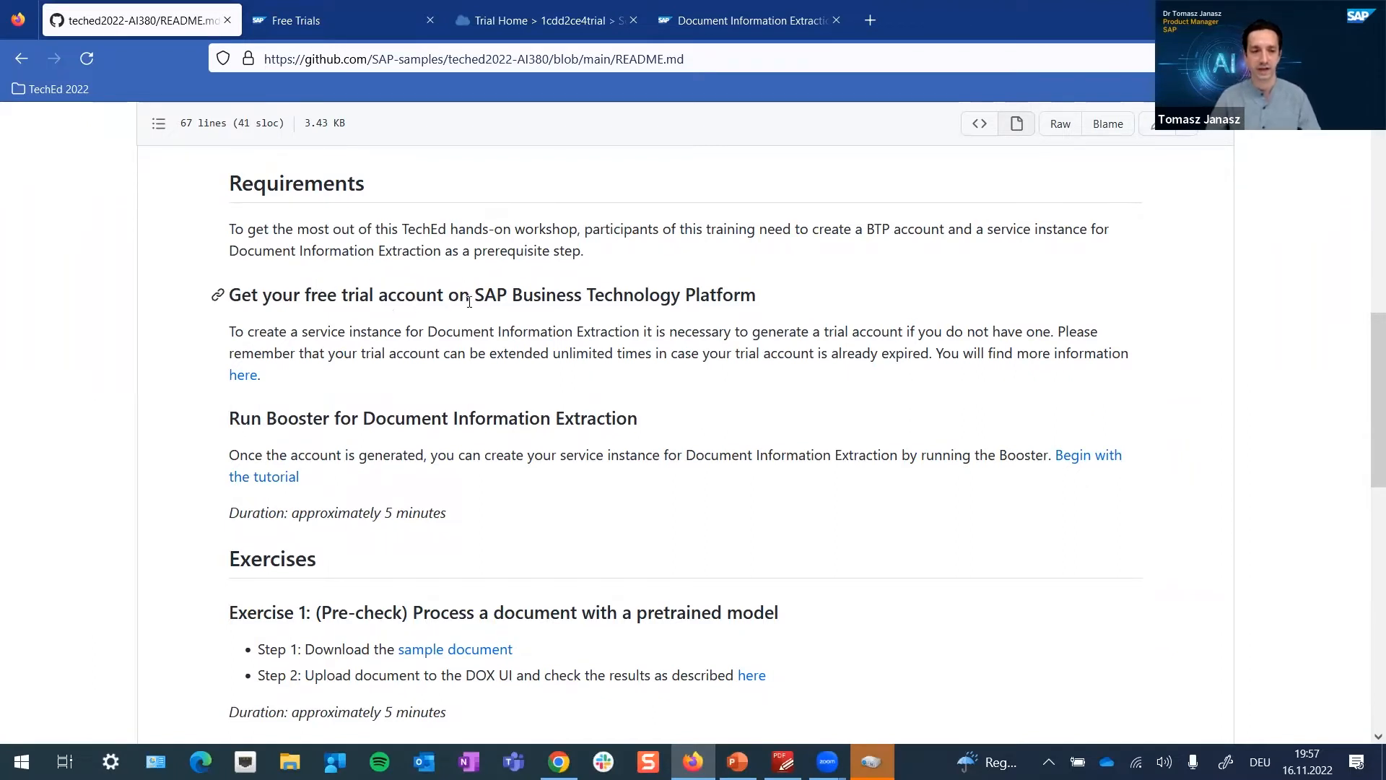
{"action": "scroll", "coordinate": [468, 302], "scroll_direction": "down", "scroll_amount": 2}
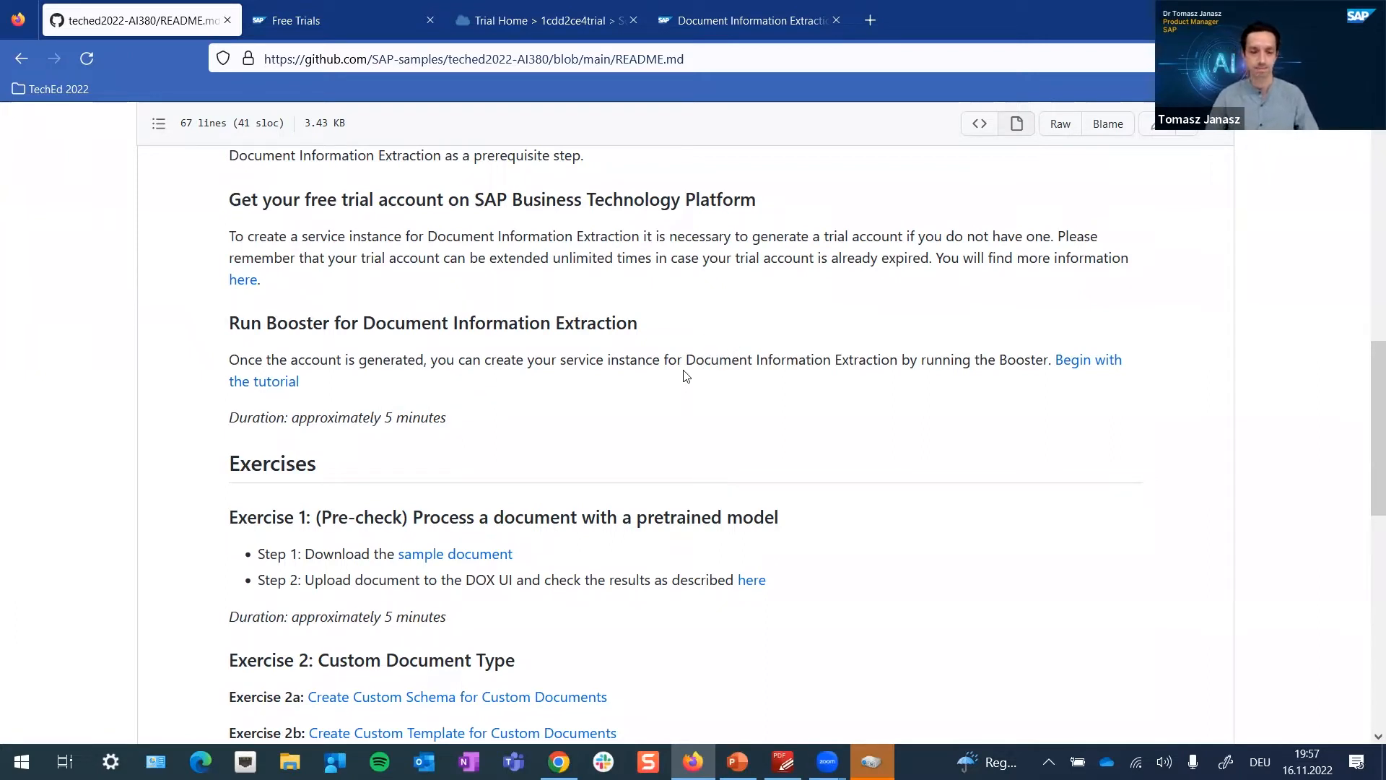
{"action": "scroll", "coordinate": [685, 367], "scroll_direction": "down", "scroll_amount": 1}
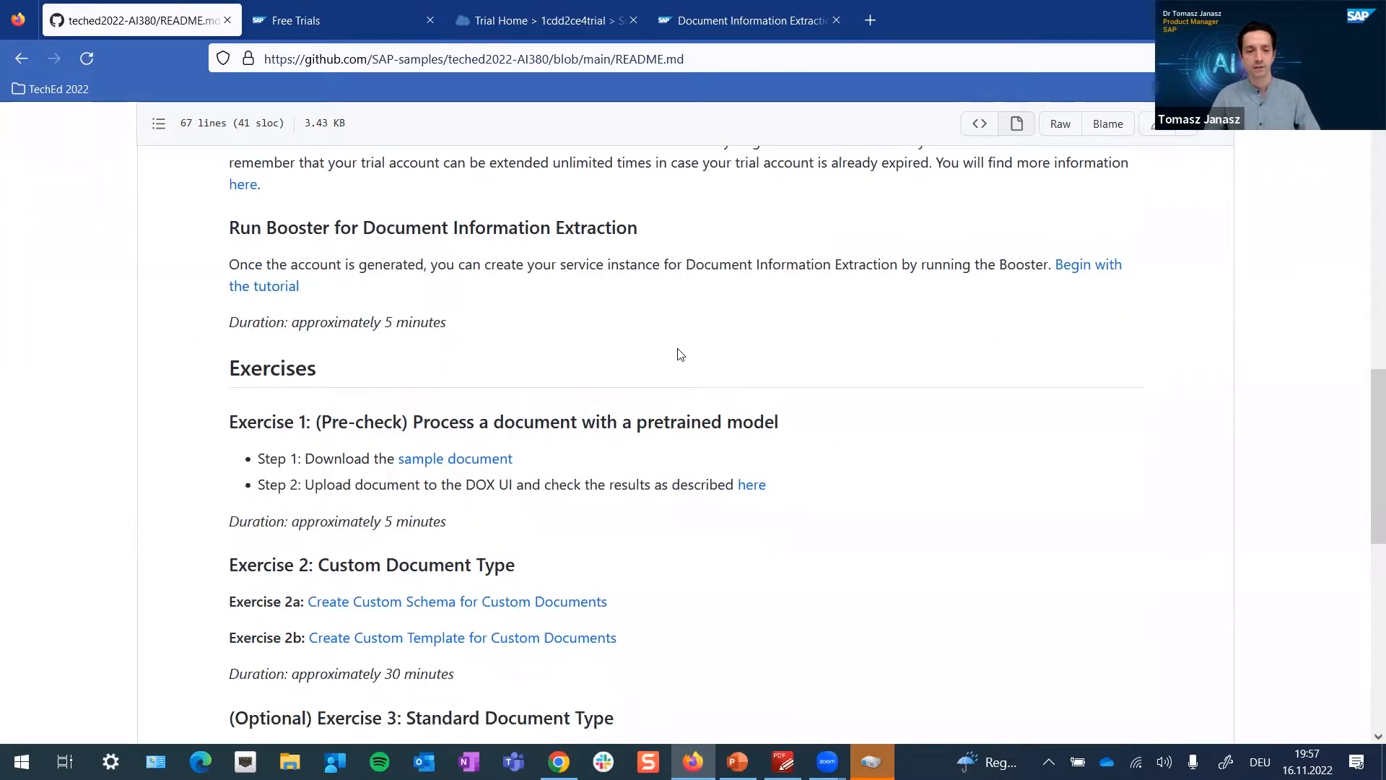
{"action": "scroll", "coordinate": [679, 368], "scroll_direction": "down", "scroll_amount": 2}
{"action": "scroll", "coordinate": [678, 369], "scroll_direction": "down", "scroll_amount": 1}
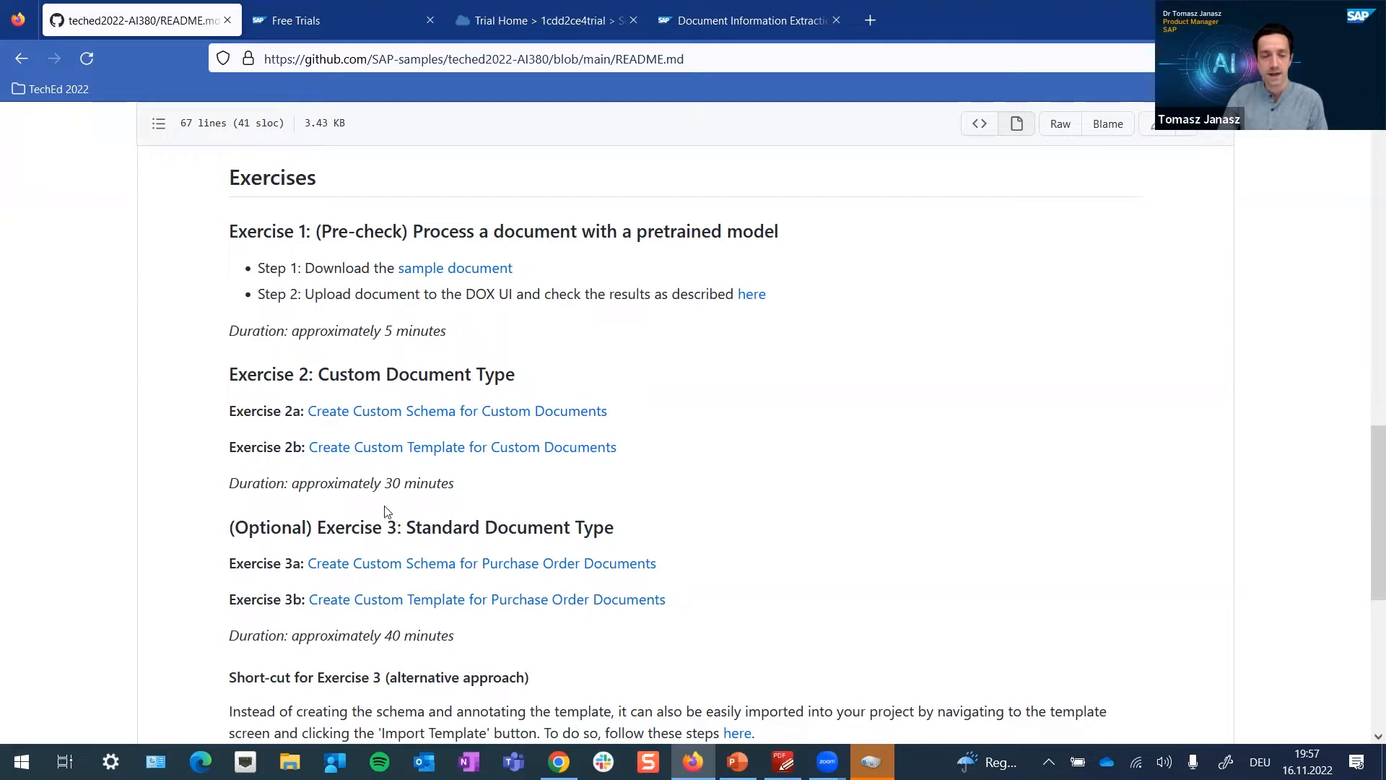
{"action": "scroll", "coordinate": [373, 374], "scroll_direction": "up", "scroll_amount": 2}
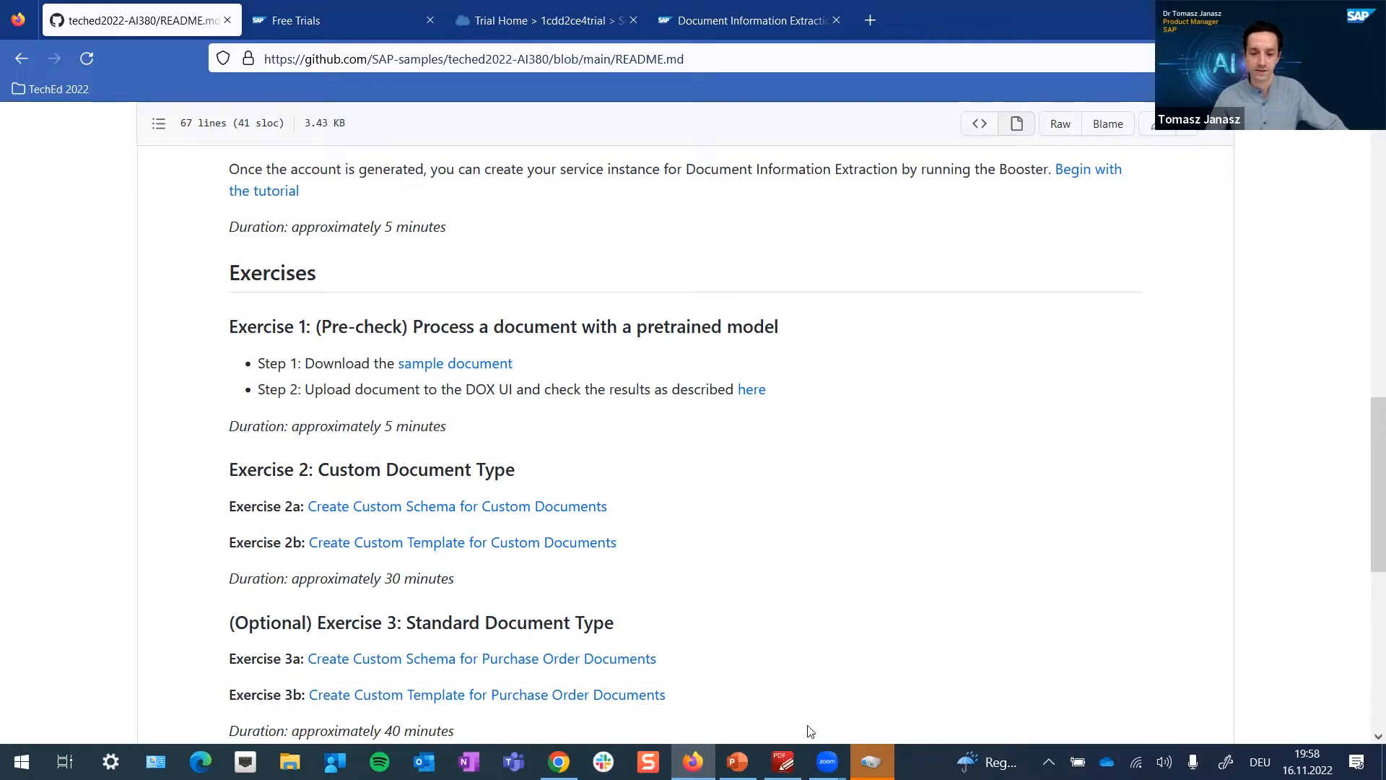
- Switch to PDF-XChange Editor and examine the sample-invoice-1 document at 100% zoom, including header fields, line items and totals
{"action": "left_click", "coordinate": [783, 762]}
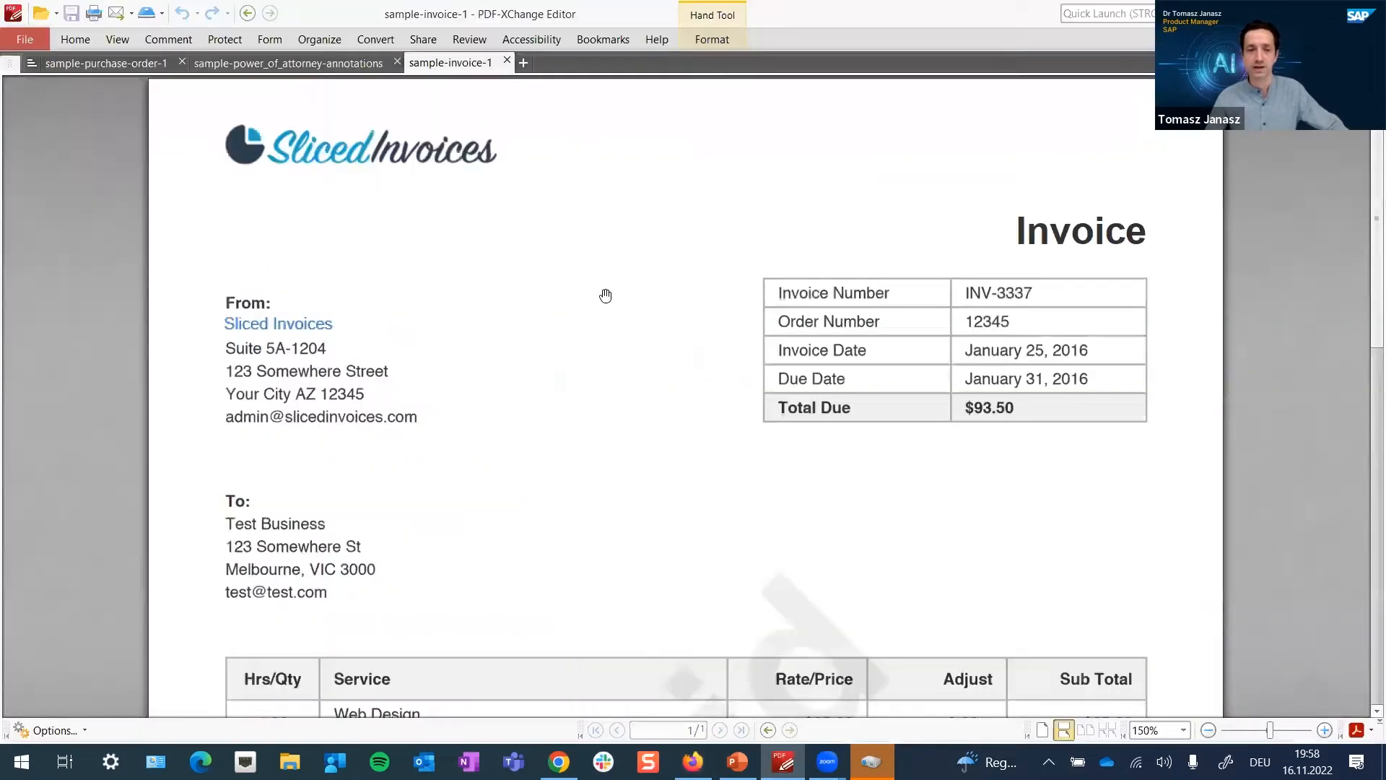
{"action": "scroll", "coordinate": [596, 276], "scroll_direction": "down", "scroll_amount": 1}
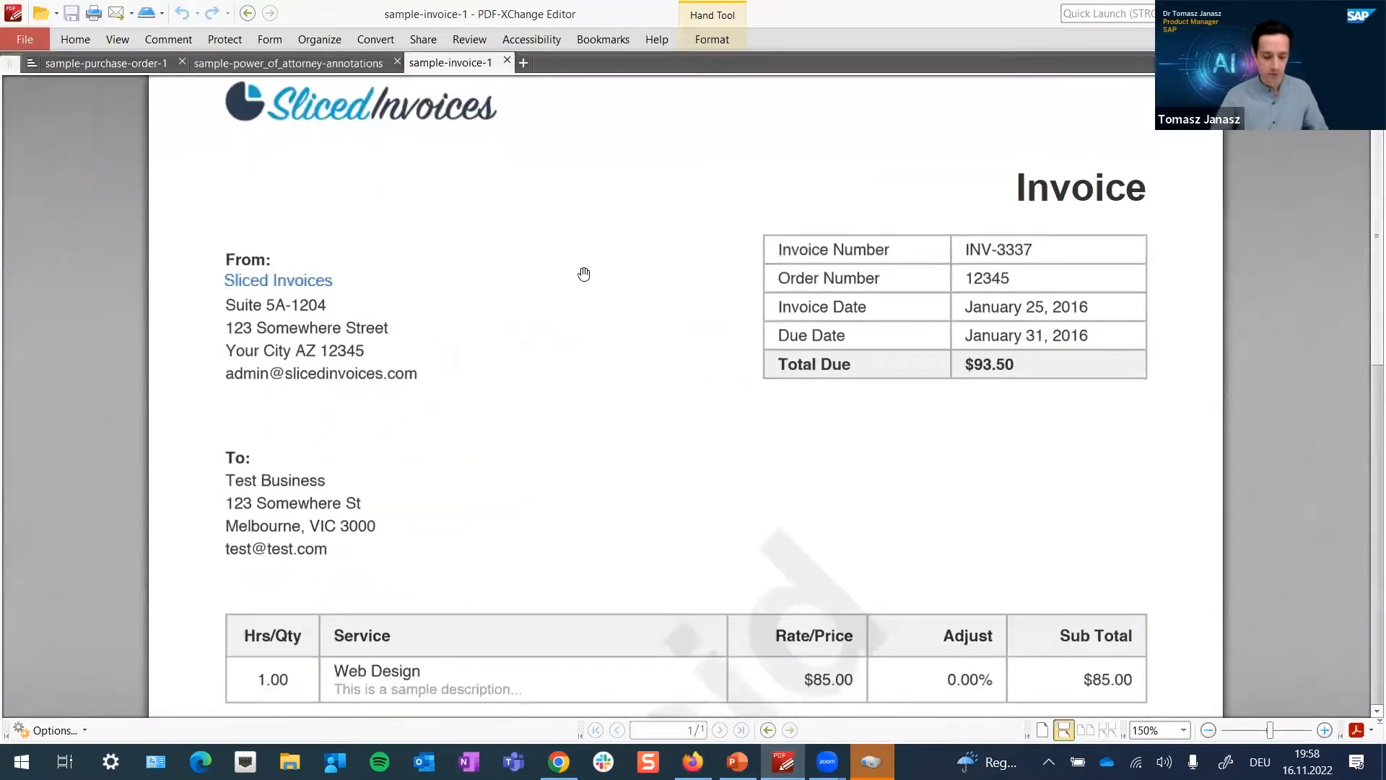
{"action": "scroll", "coordinate": [589, 280], "scroll_direction": "down", "scroll_amount": 1, "text": "ctrl"}
{"action": "scroll", "coordinate": [588, 279], "scroll_direction": "down", "scroll_amount": 1, "text": "ctrl"}
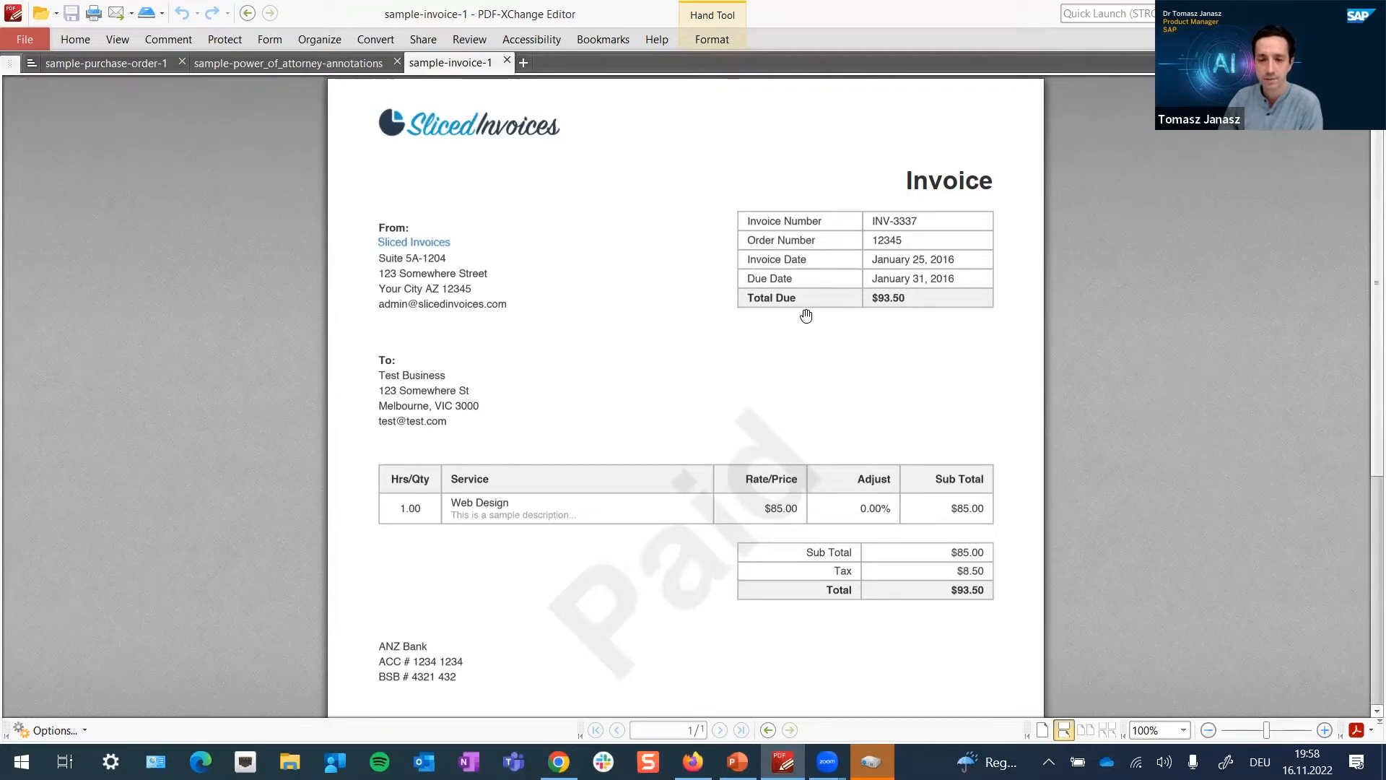
{"action": "scroll", "coordinate": [805, 316], "scroll_direction": "down", "scroll_amount": 1}
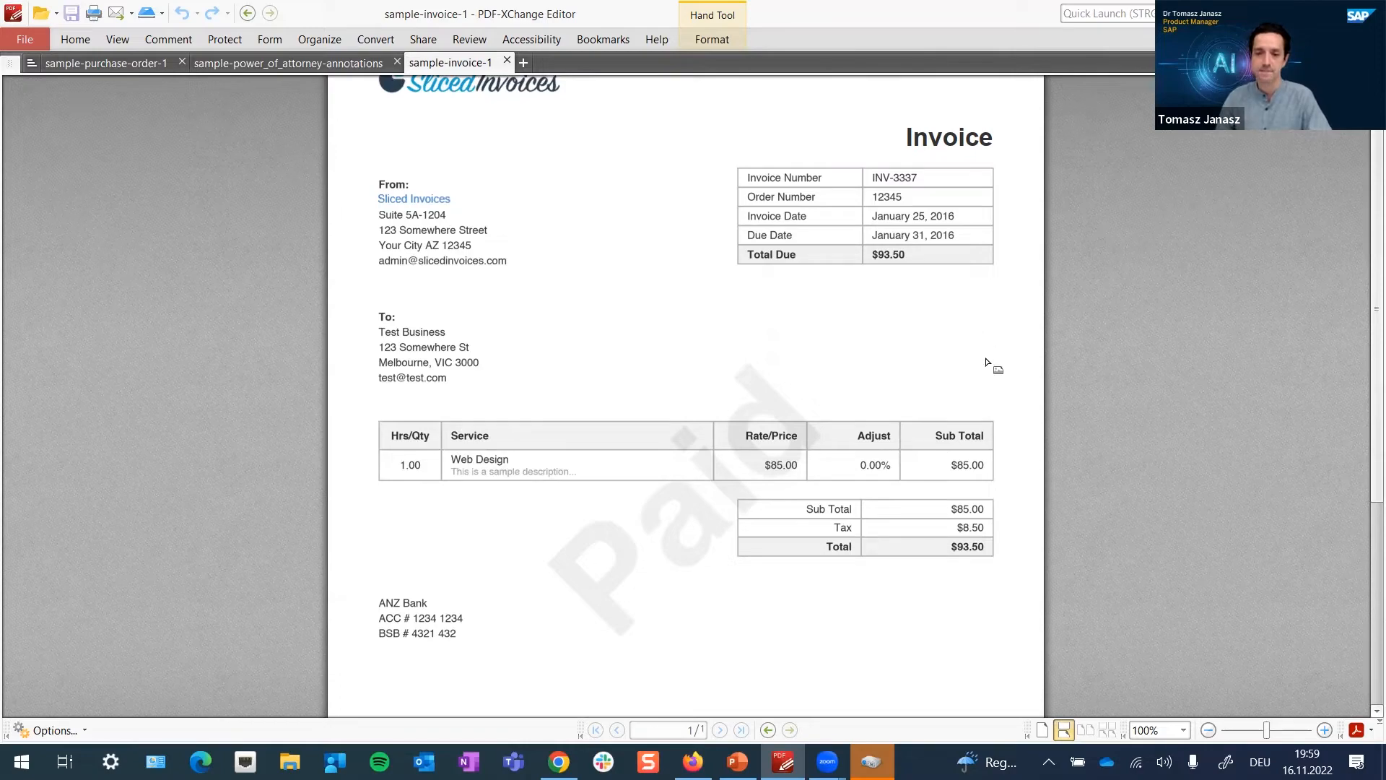
{"action": "scroll", "coordinate": [970, 329], "scroll_direction": "down", "scroll_amount": 3}
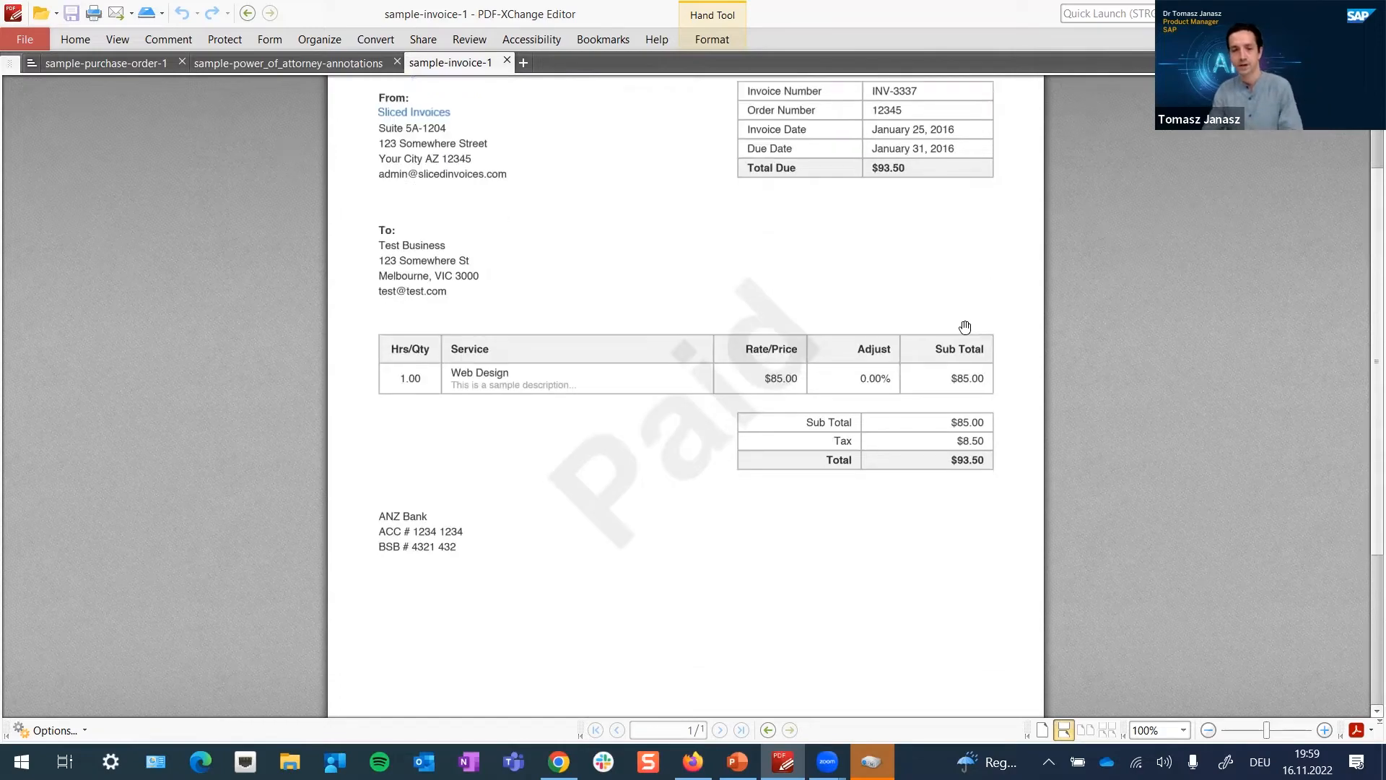
{"action": "scroll", "coordinate": [964, 318], "scroll_direction": "up", "scroll_amount": 4}
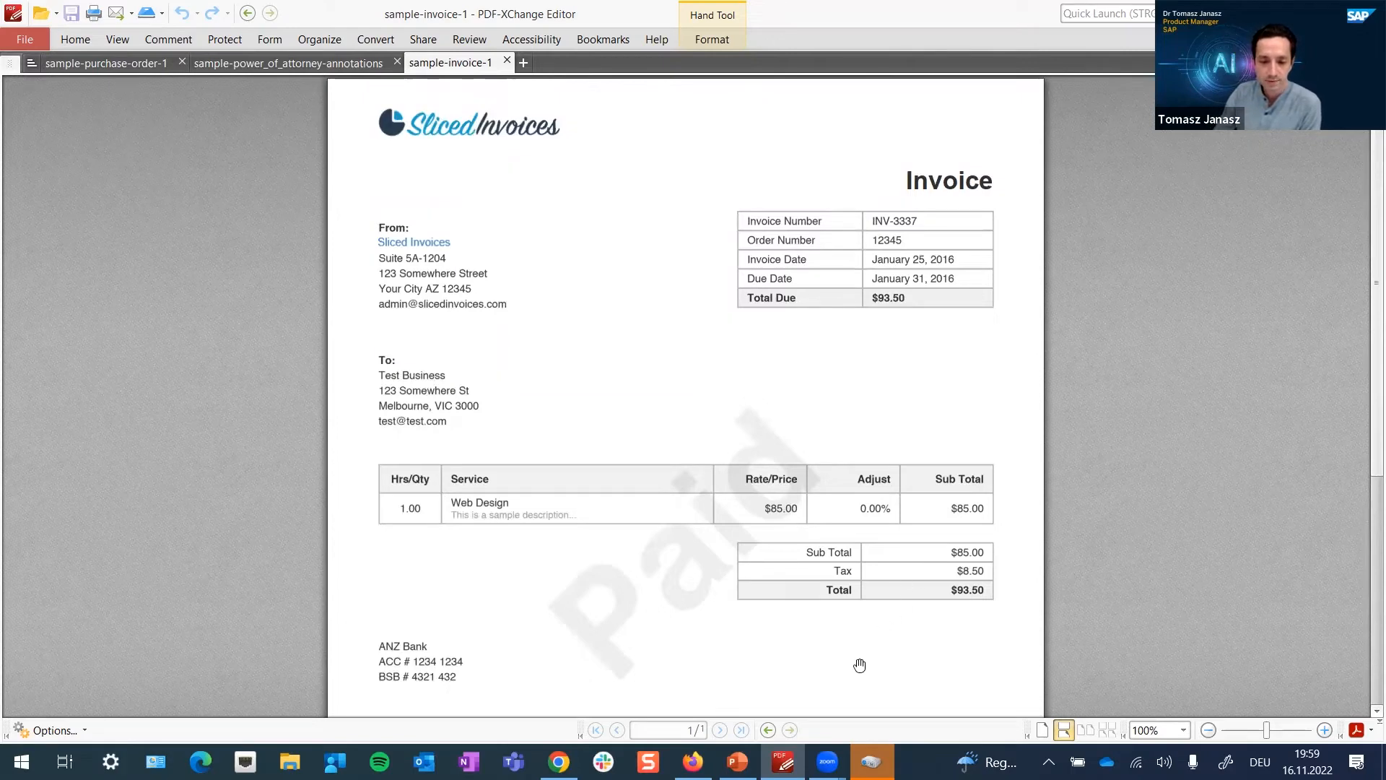
- Switch to the Document Information Extraction application in Firefox and add sample-invoice-1.pdf to a new upload with document type Invoice
{"action": "left_click", "coordinate": [693, 762]}
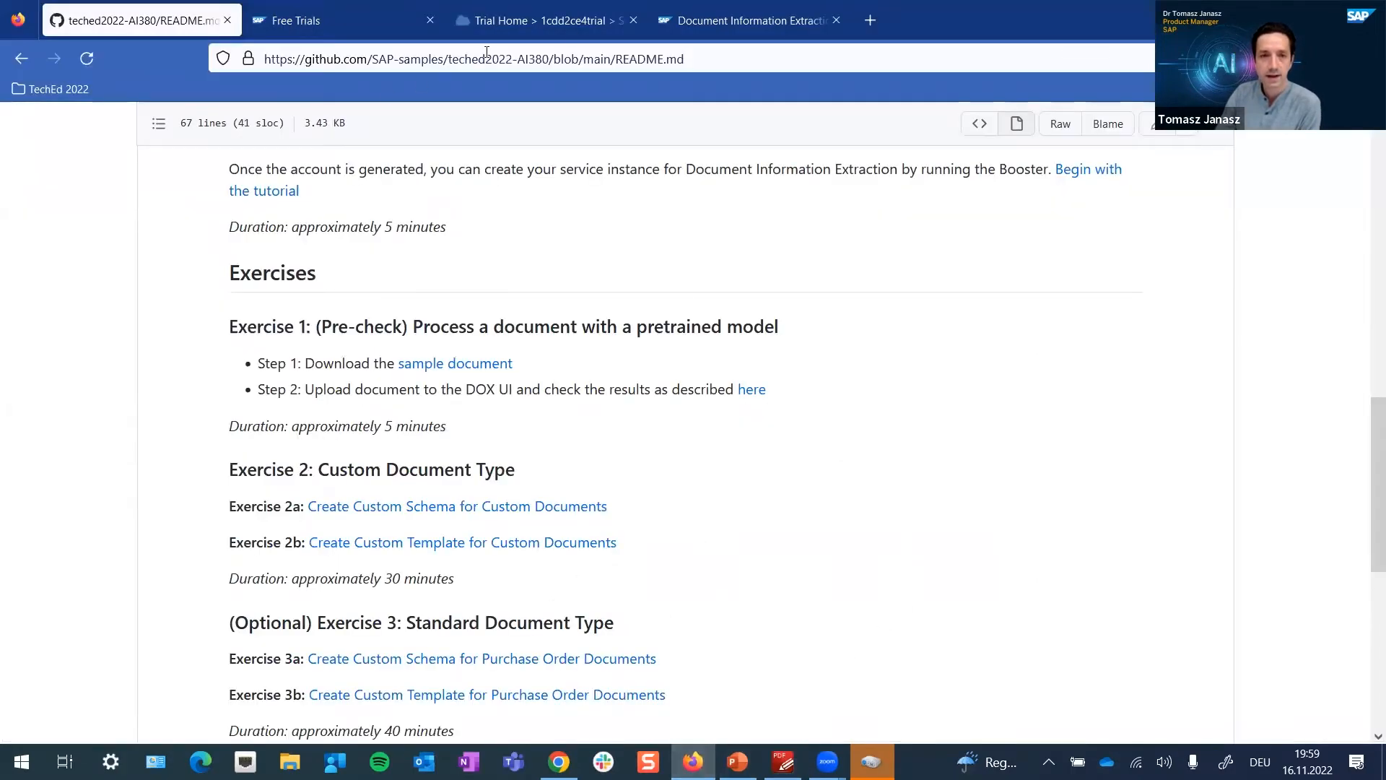
{"action": "left_click", "coordinate": [776, 21]}
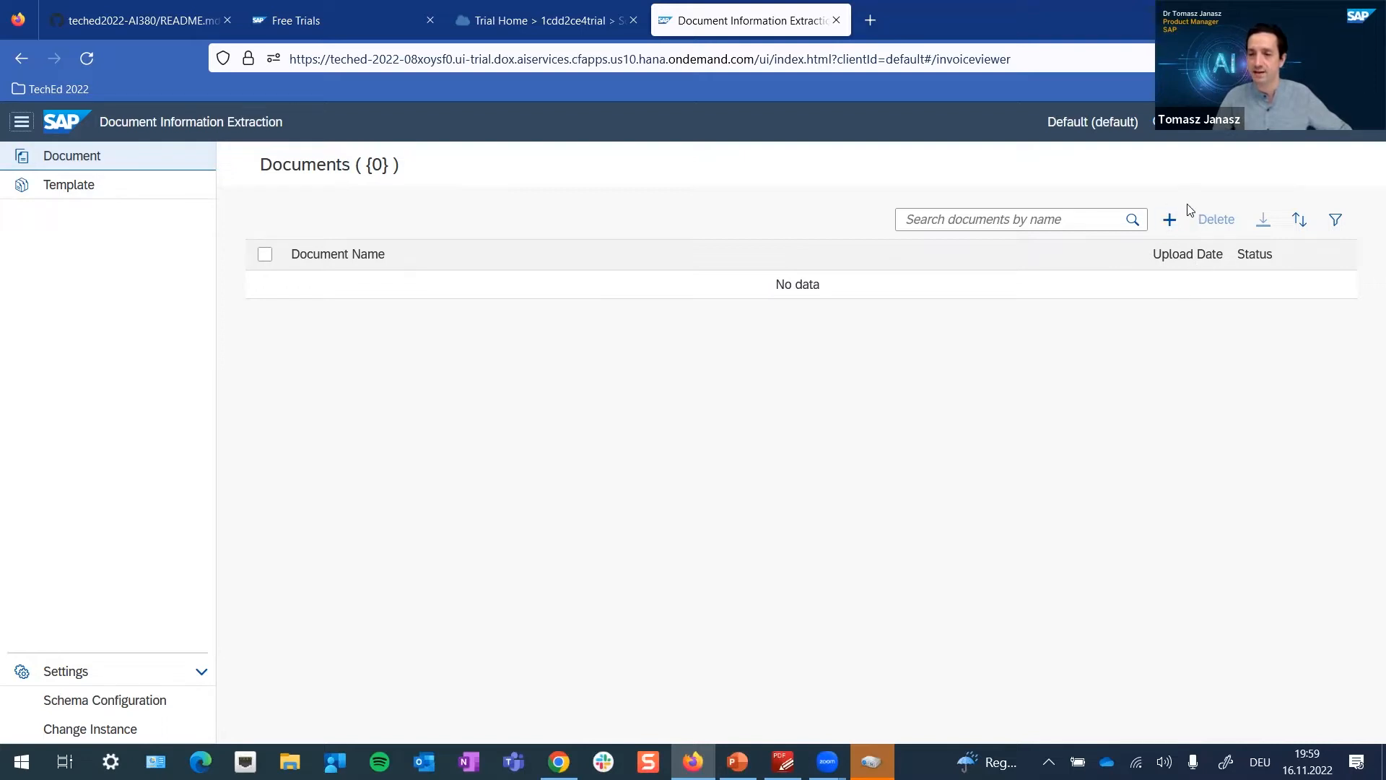
{"action": "left_click", "coordinate": [1170, 220]}
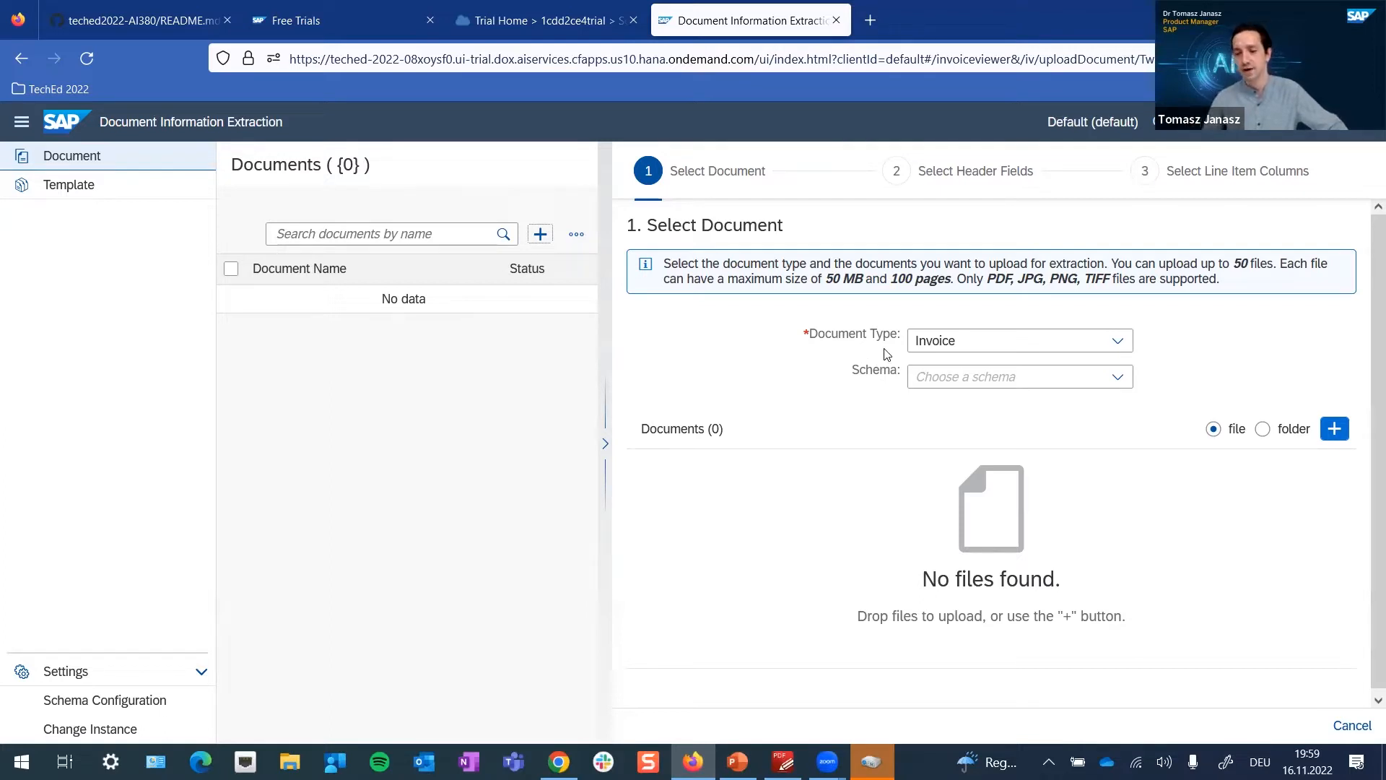
{"action": "scroll", "coordinate": [873, 360], "scroll_direction": "down", "scroll_amount": 1}
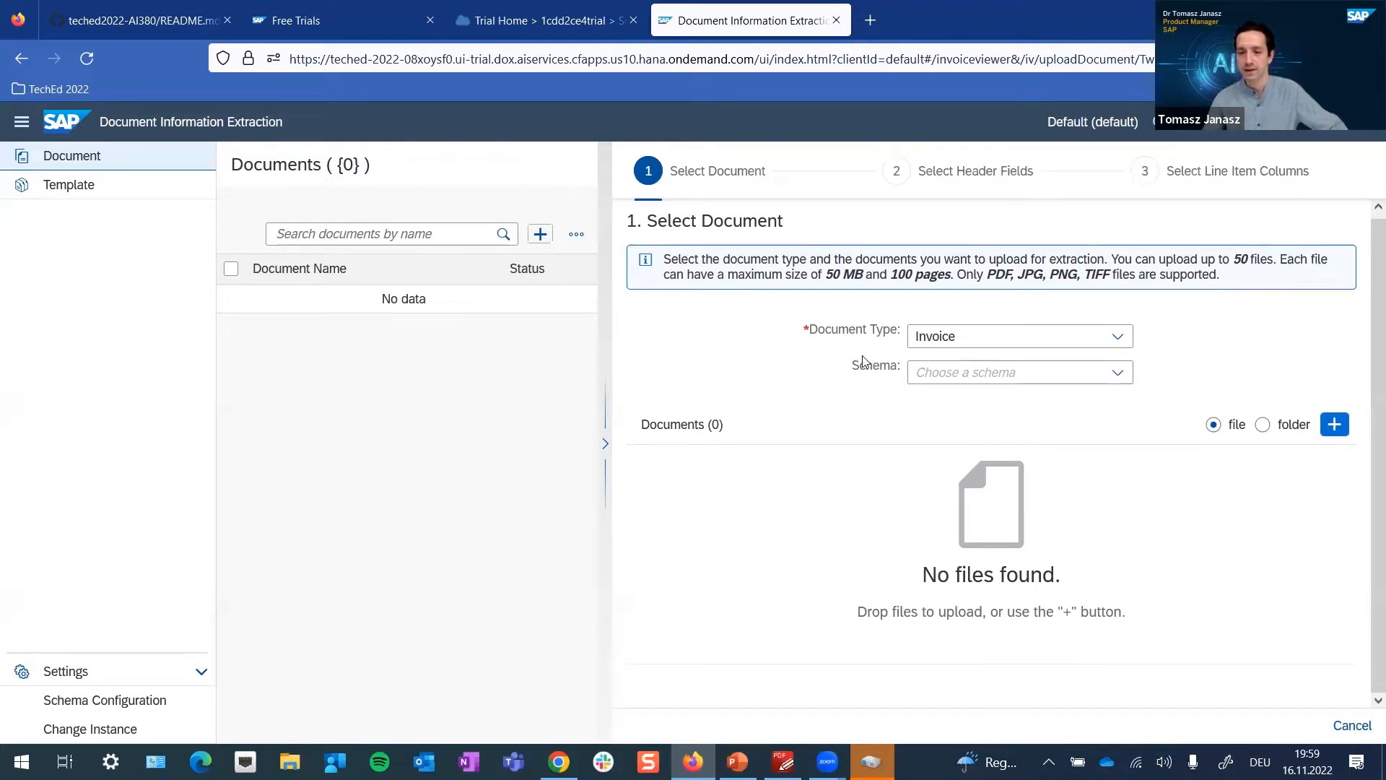
{"action": "left_click", "coordinate": [1335, 425]}
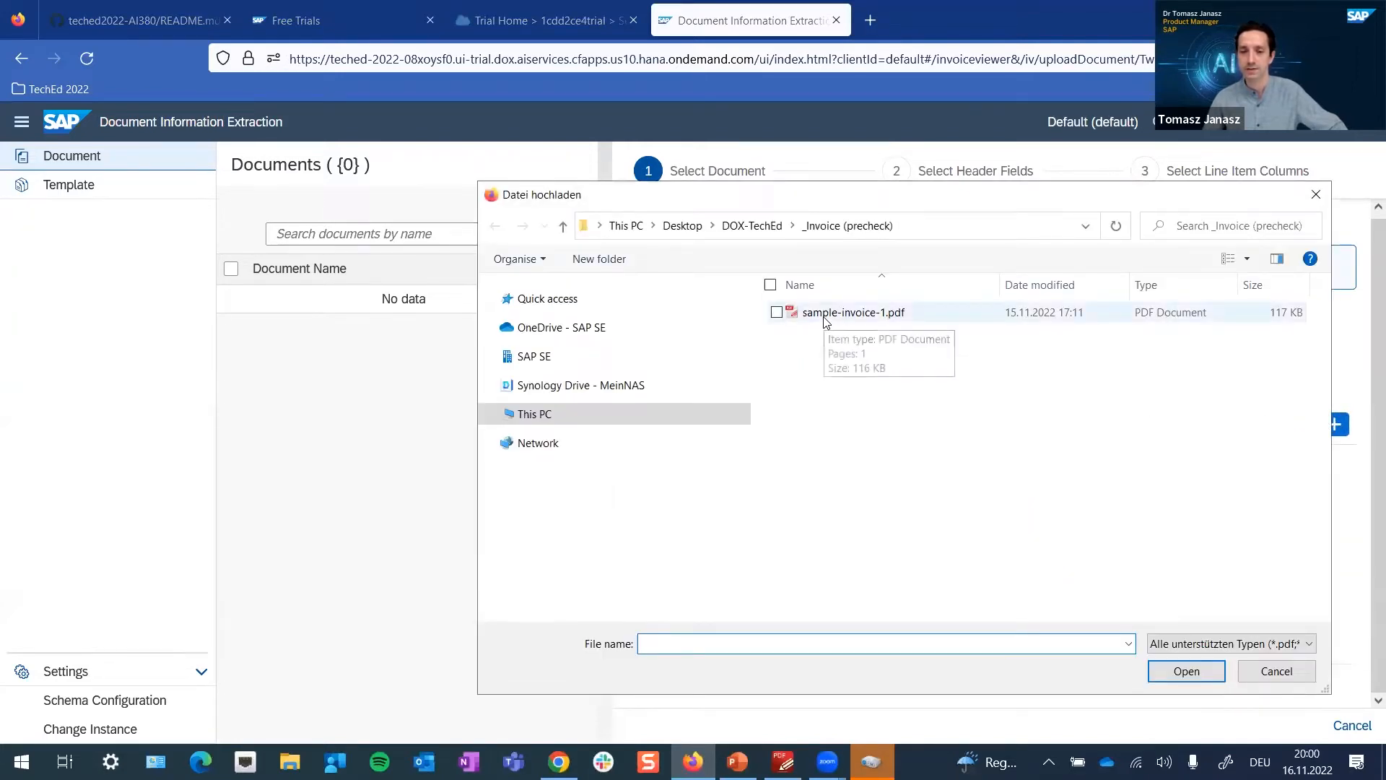
{"action": "double_click", "coordinate": [825, 319]}
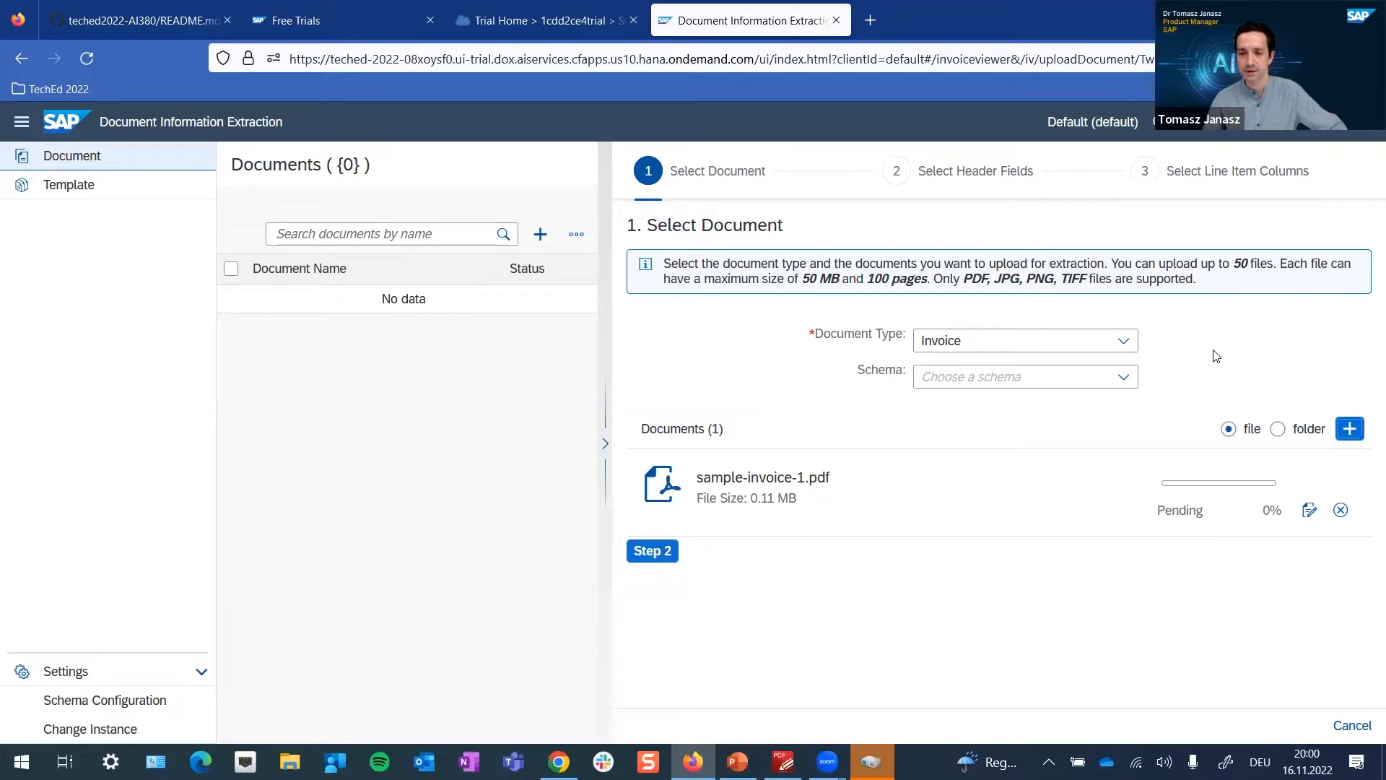
- Go through the header field selection, keep all header fields selected for extraction, and proceed to the line item columns
{"action": "left_click", "coordinate": [652, 551]}
{"action": "scroll", "coordinate": [746, 311], "scroll_direction": "up", "scroll_amount": 2}
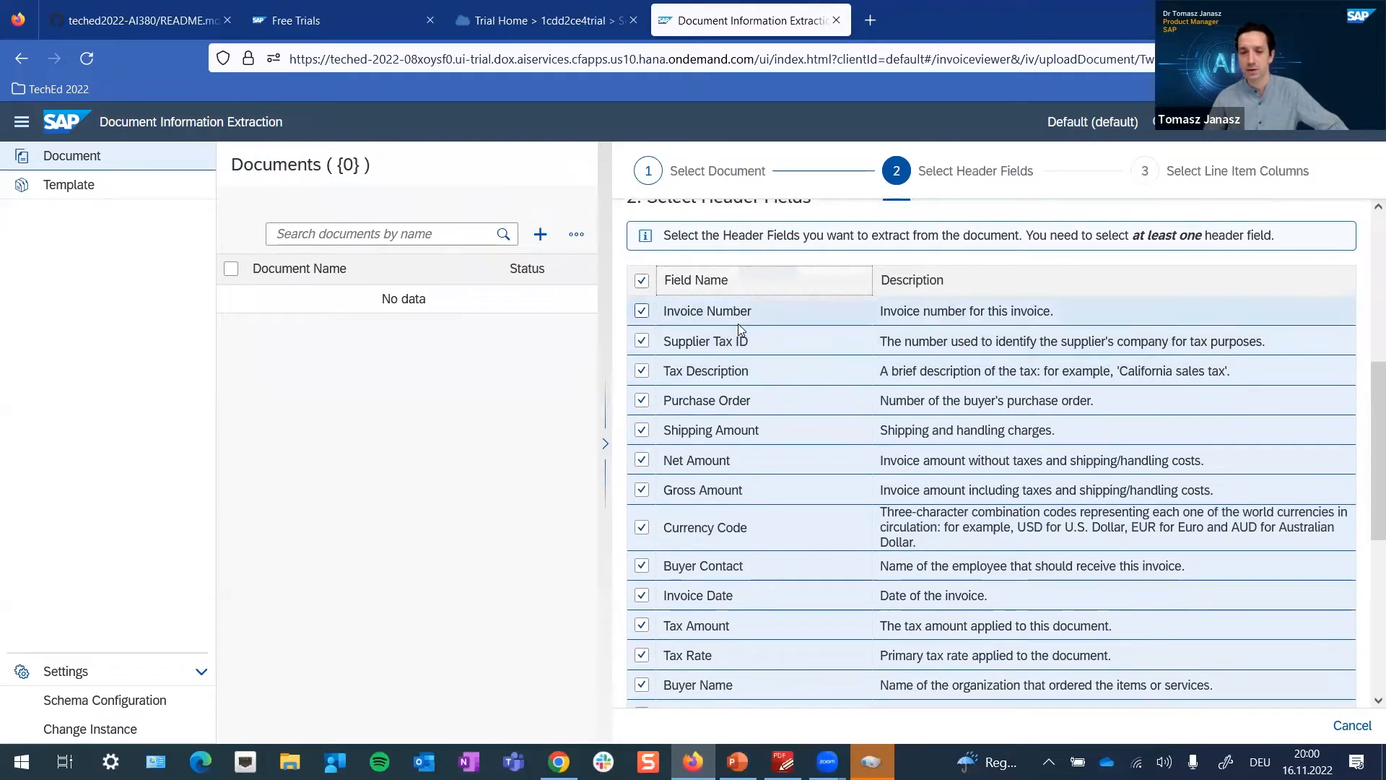
{"action": "scroll", "coordinate": [737, 358], "scroll_direction": "down", "scroll_amount": 4}
{"action": "scroll", "coordinate": [737, 390], "scroll_direction": "down", "scroll_amount": 2}
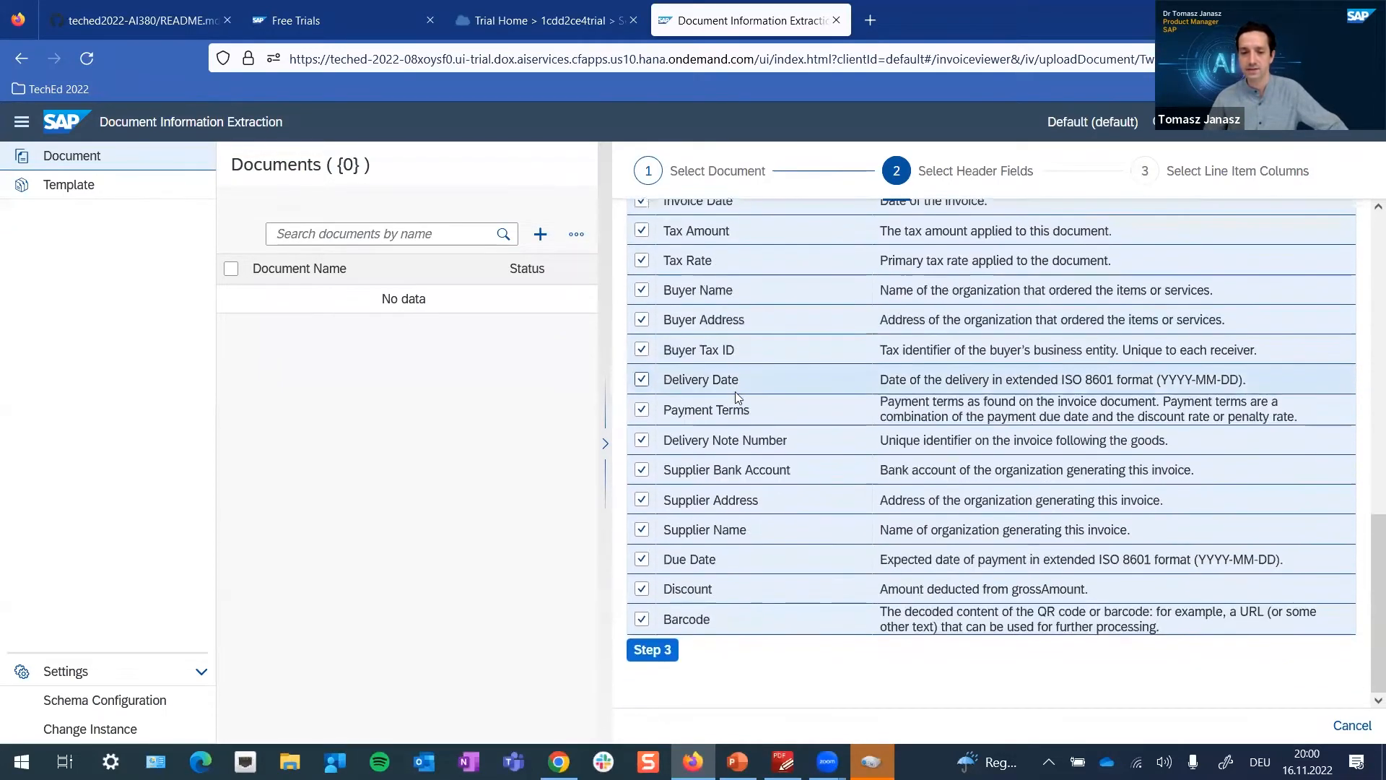
{"action": "scroll", "coordinate": [729, 400], "scroll_direction": "up", "scroll_amount": 7}
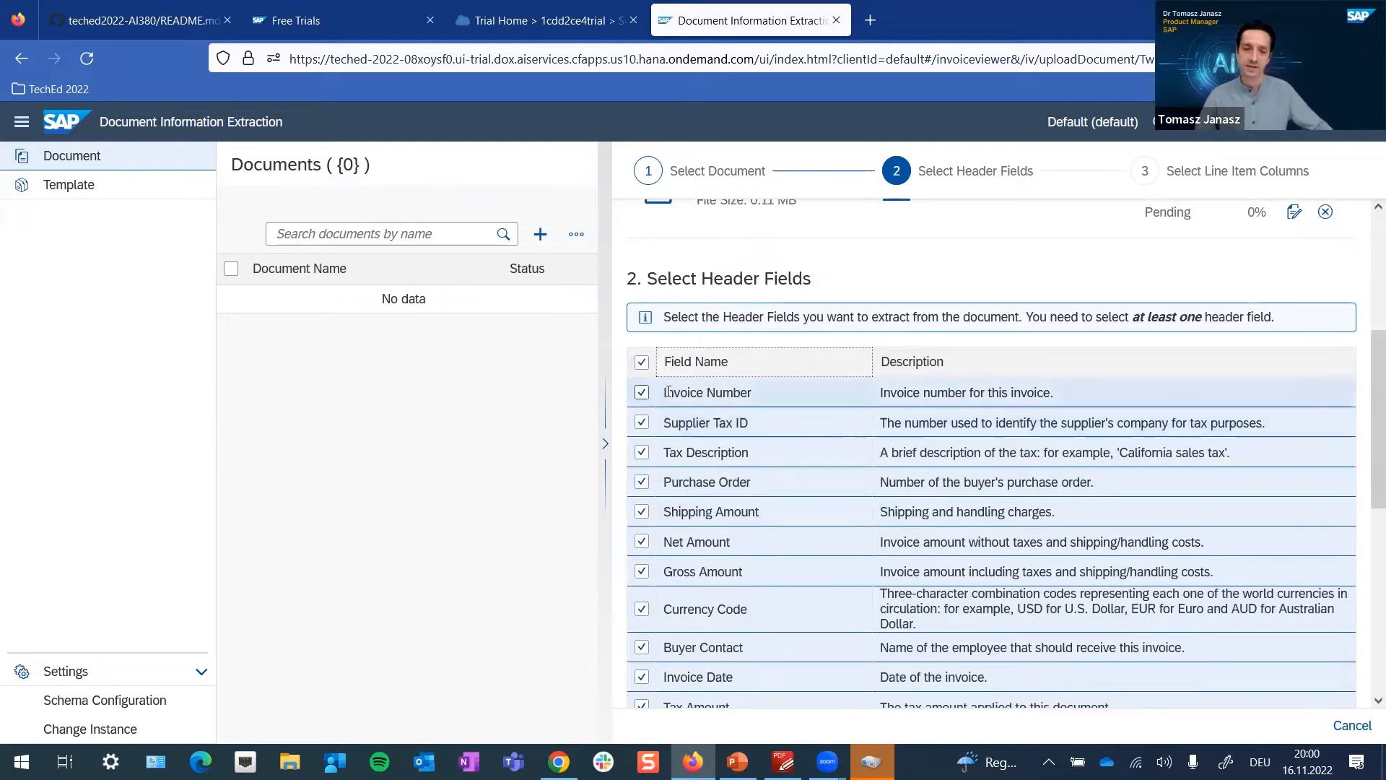
{"action": "scroll", "coordinate": [689, 420], "scroll_direction": "down", "scroll_amount": 2}
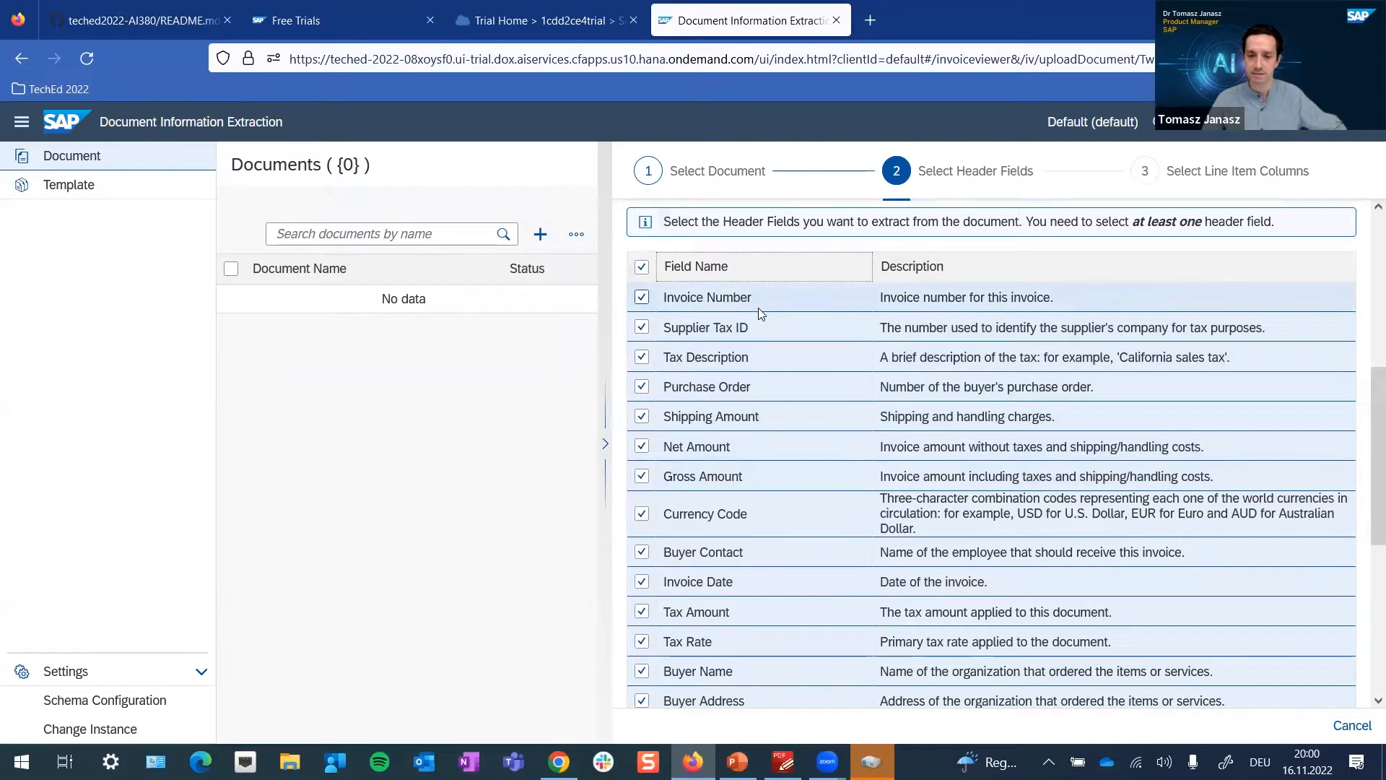
{"action": "scroll", "coordinate": [751, 325], "scroll_direction": "down", "scroll_amount": 6}
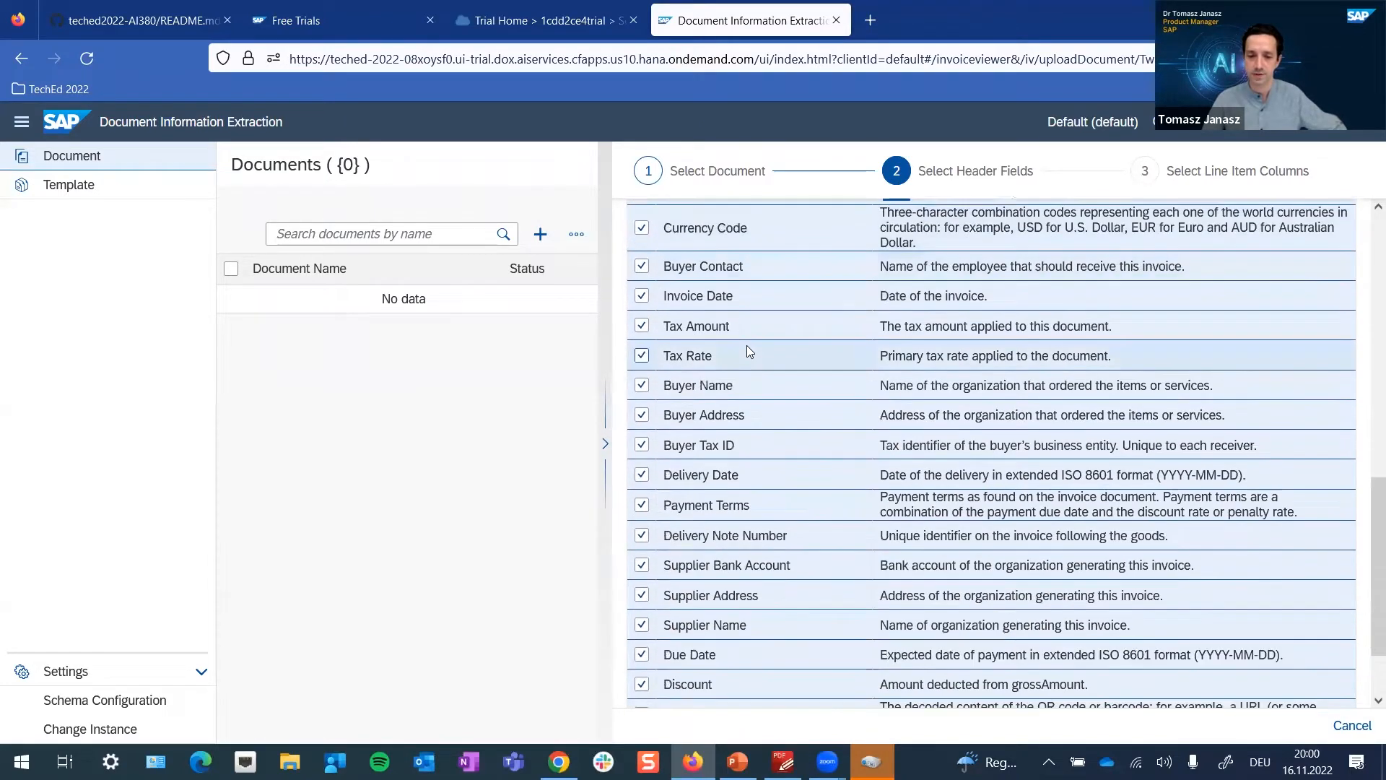
{"action": "scroll", "coordinate": [741, 361], "scroll_direction": "up", "scroll_amount": 7}
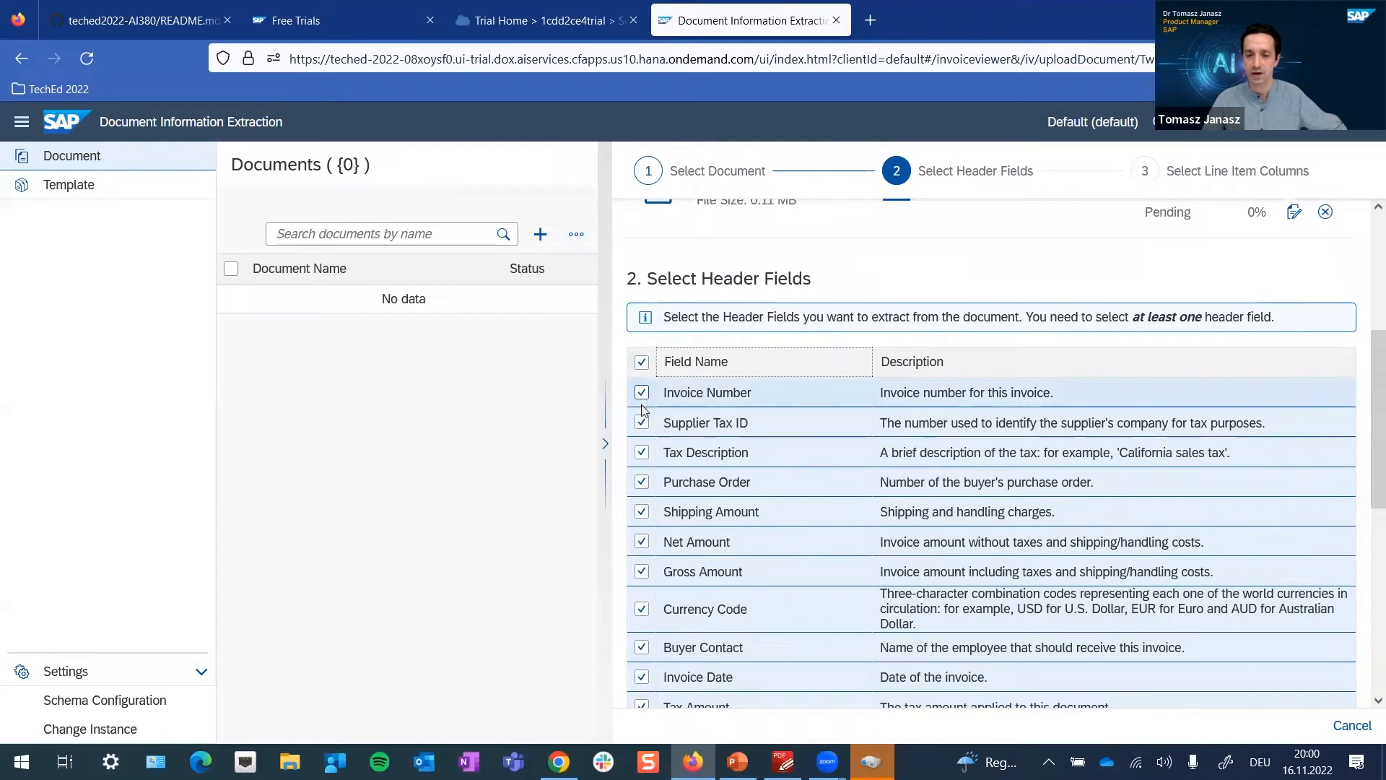
{"action": "left_click", "coordinate": [643, 365]}
{"action": "left_click", "coordinate": [643, 363]}
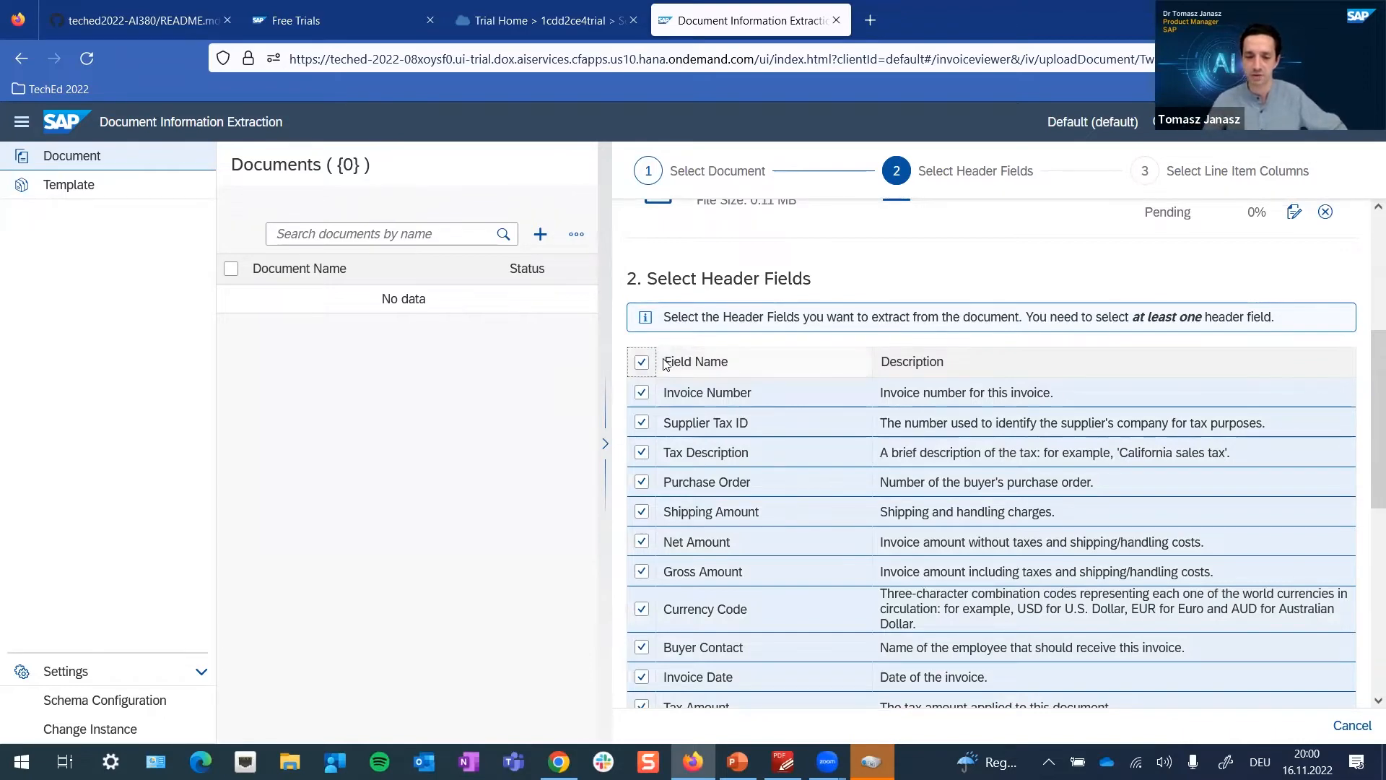
{"action": "scroll", "coordinate": [665, 364], "scroll_direction": "down", "scroll_amount": 7}
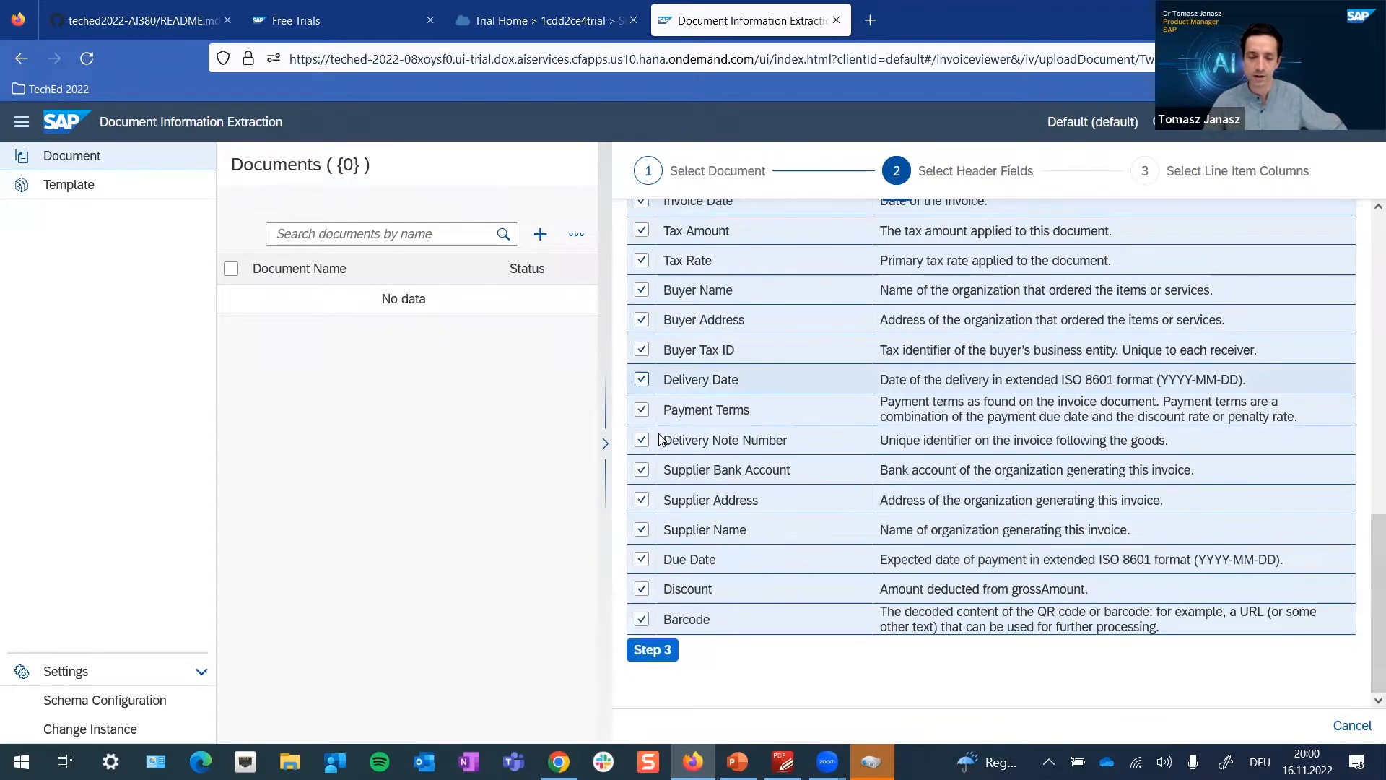
{"action": "left_click", "coordinate": [655, 650]}
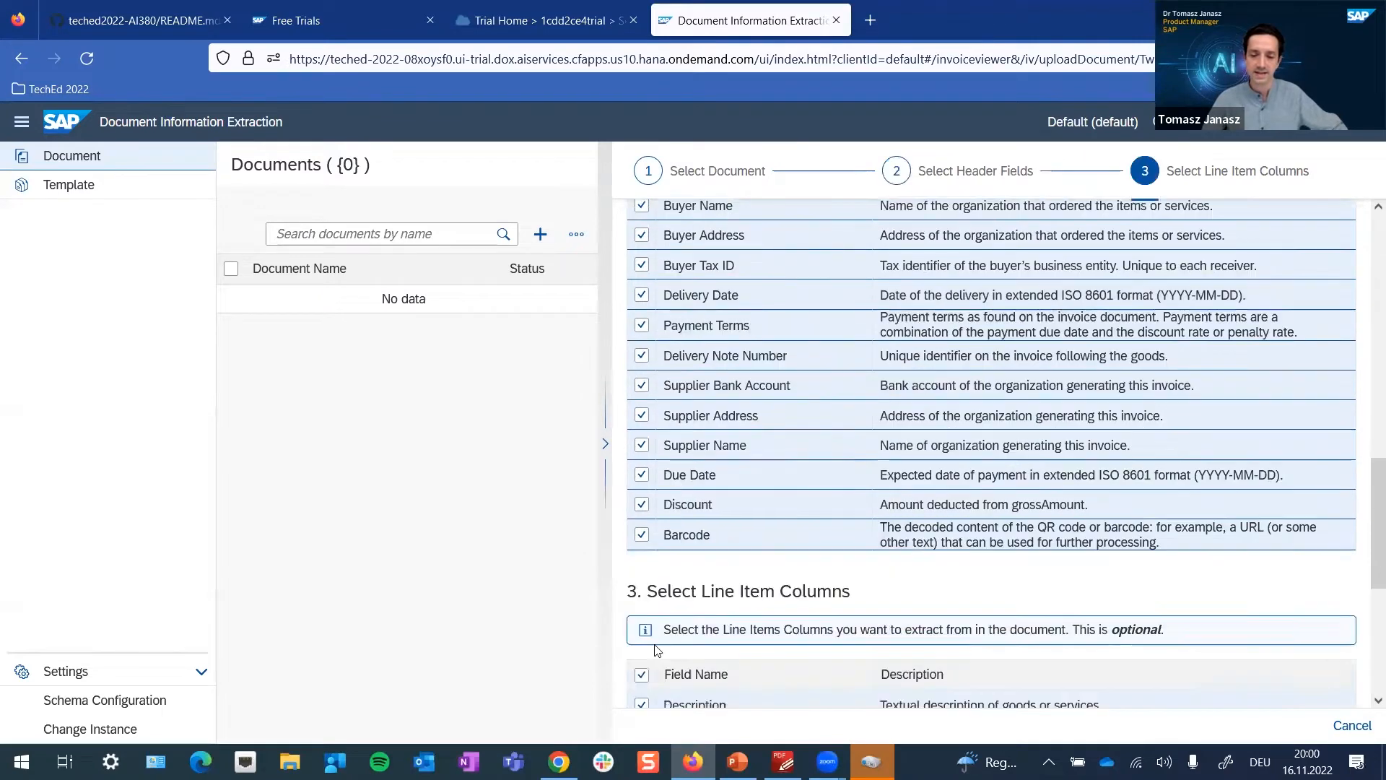
- Keep all line item columns selected, review the upload summary, and confirm the document for extraction
{"action": "scroll", "coordinate": [784, 465], "scroll_direction": "up", "scroll_amount": 2}
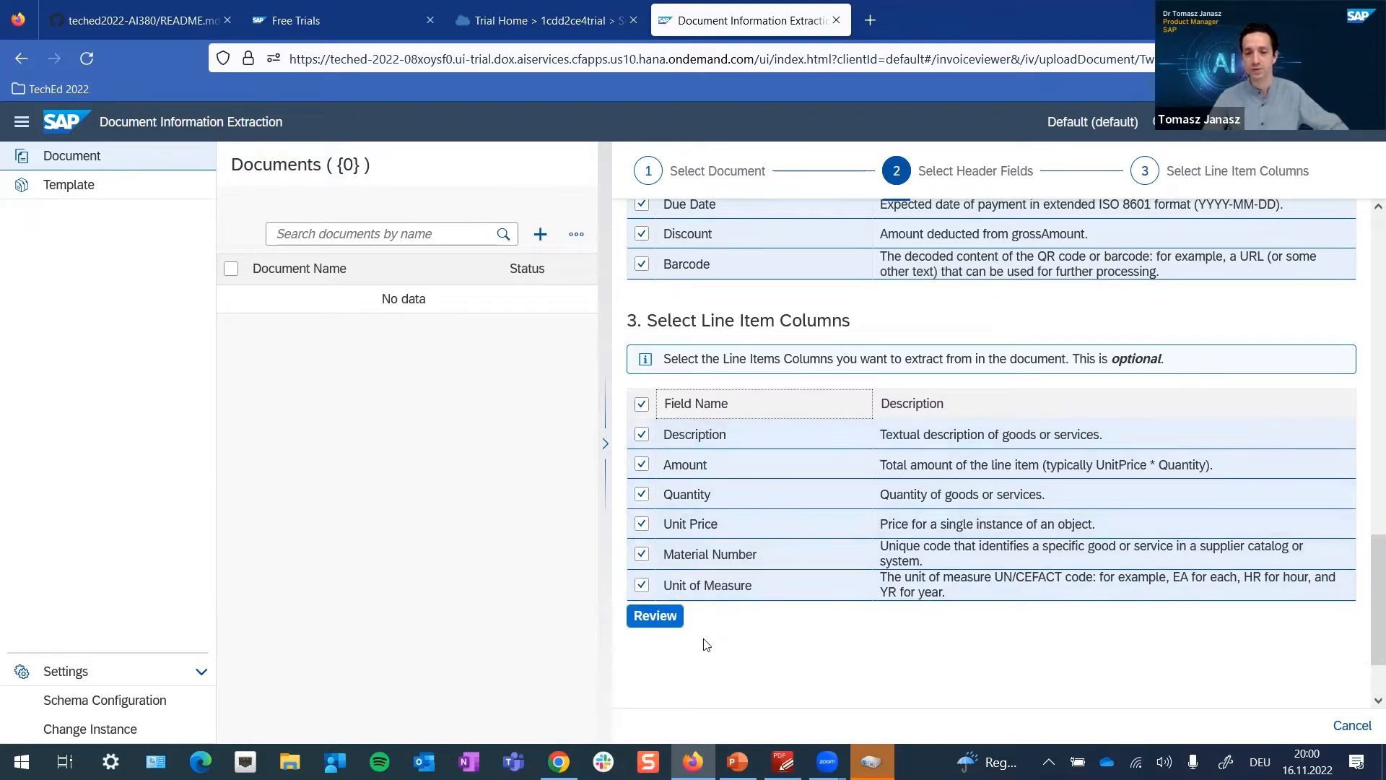
{"action": "left_click", "coordinate": [669, 621]}
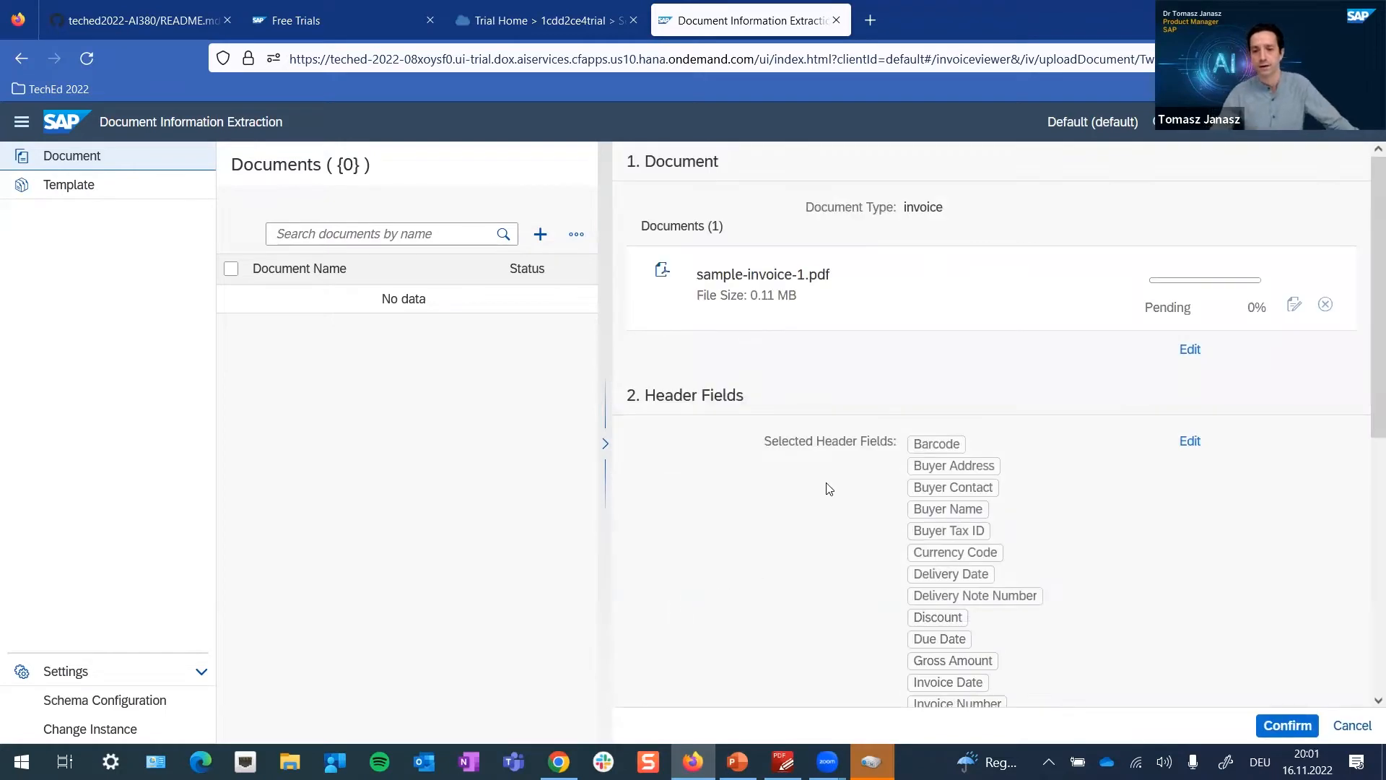
{"action": "scroll", "coordinate": [1073, 377], "scroll_direction": "down", "scroll_amount": 4}
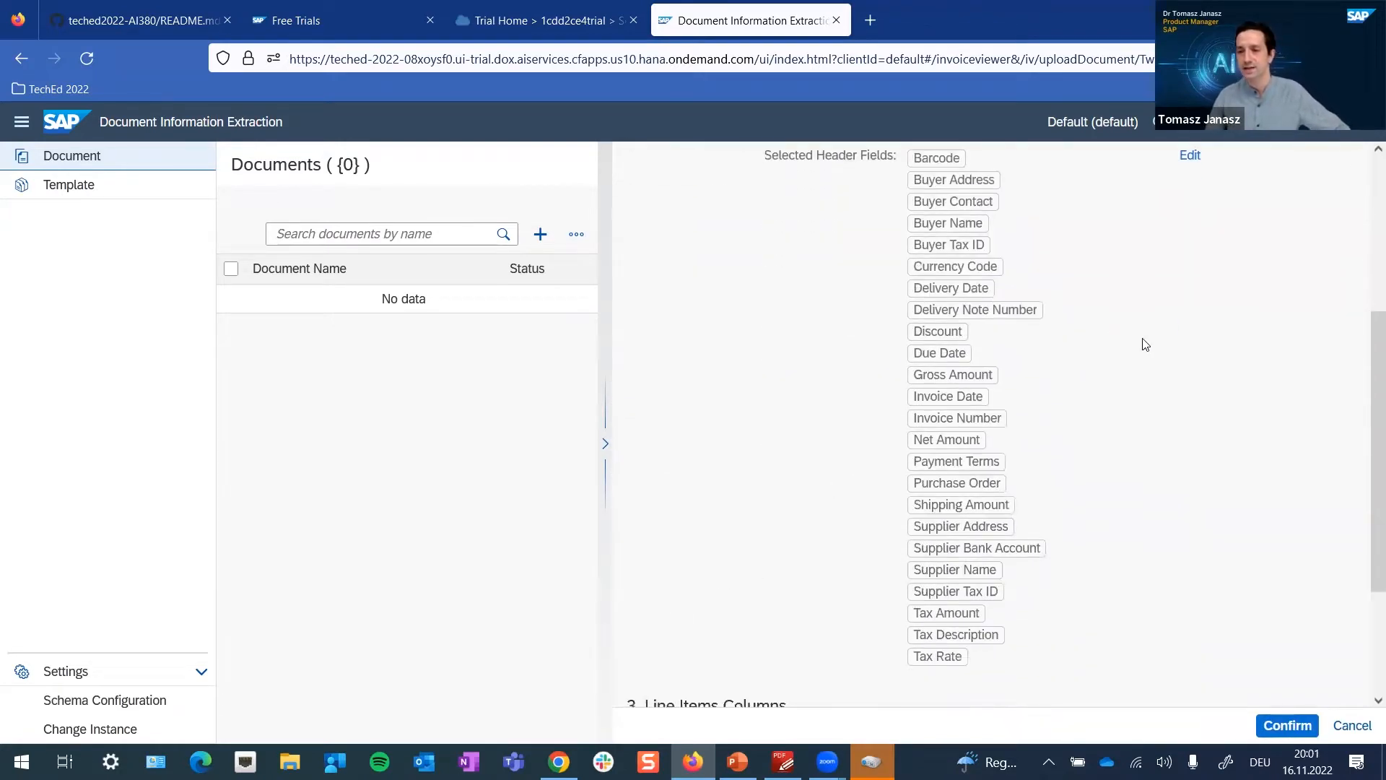
{"action": "scroll", "coordinate": [1152, 311], "scroll_direction": "up", "scroll_amount": 1}
{"action": "scroll", "coordinate": [1183, 318], "scroll_direction": "down", "scroll_amount": 4}
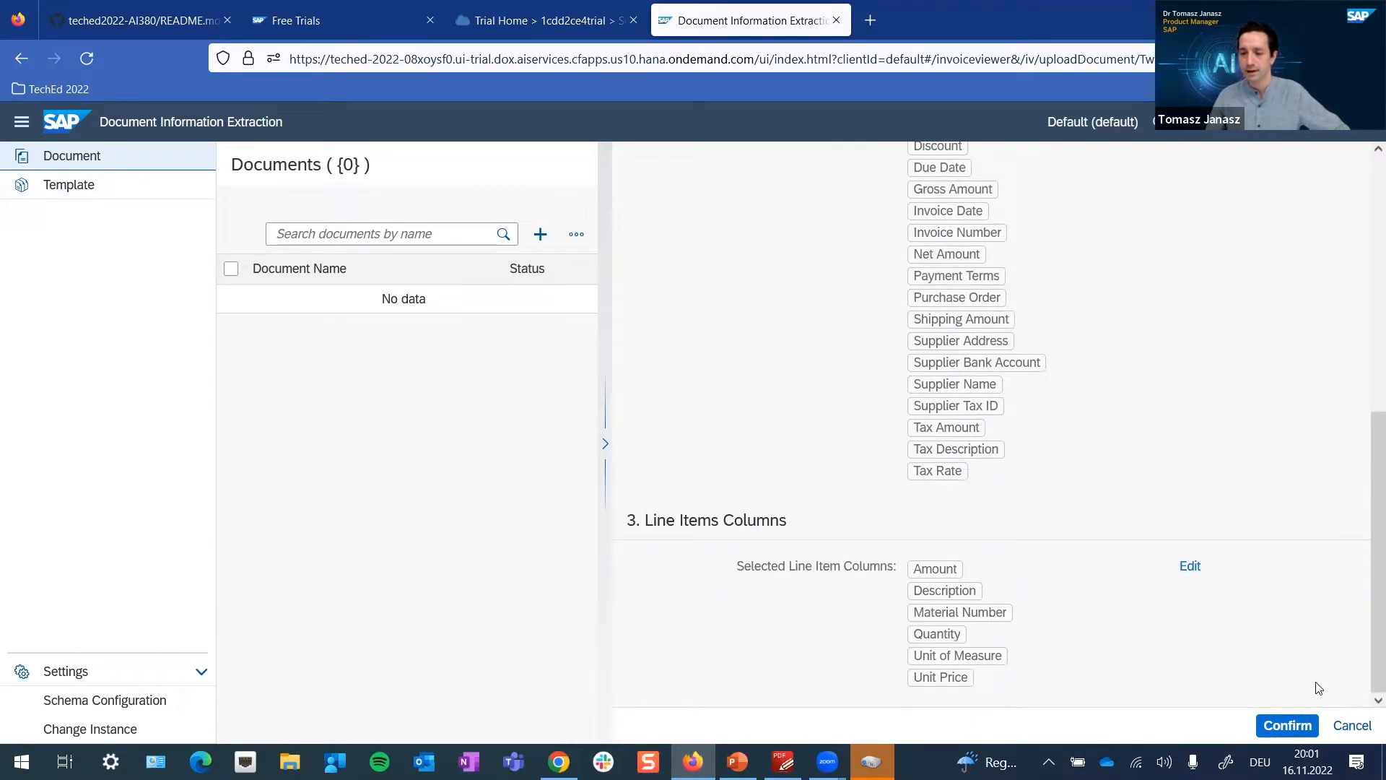
{"action": "left_click", "coordinate": [1296, 729]}
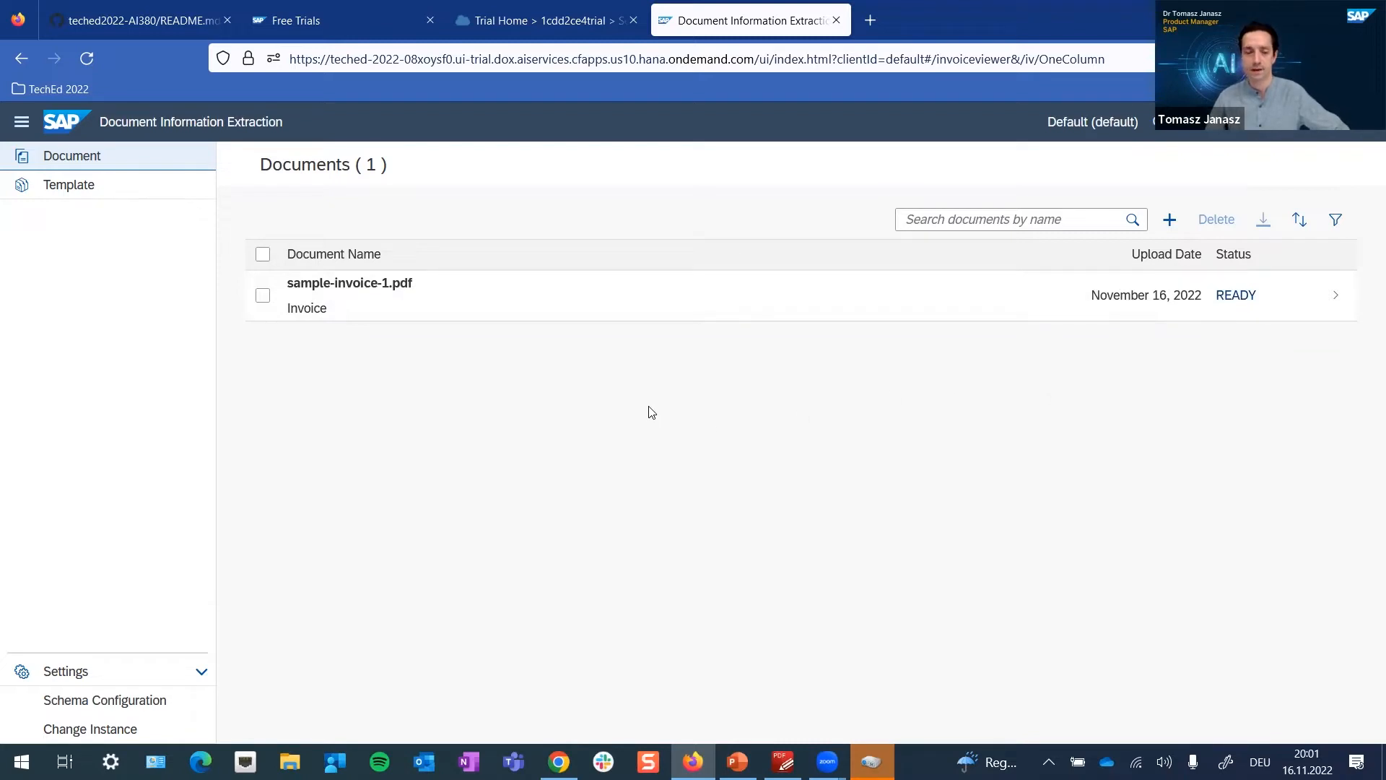
- Open the processed sample-invoice-1.pdf and examine the highlighted header and line item values on the page
{"action": "left_click", "coordinate": [1134, 294]}
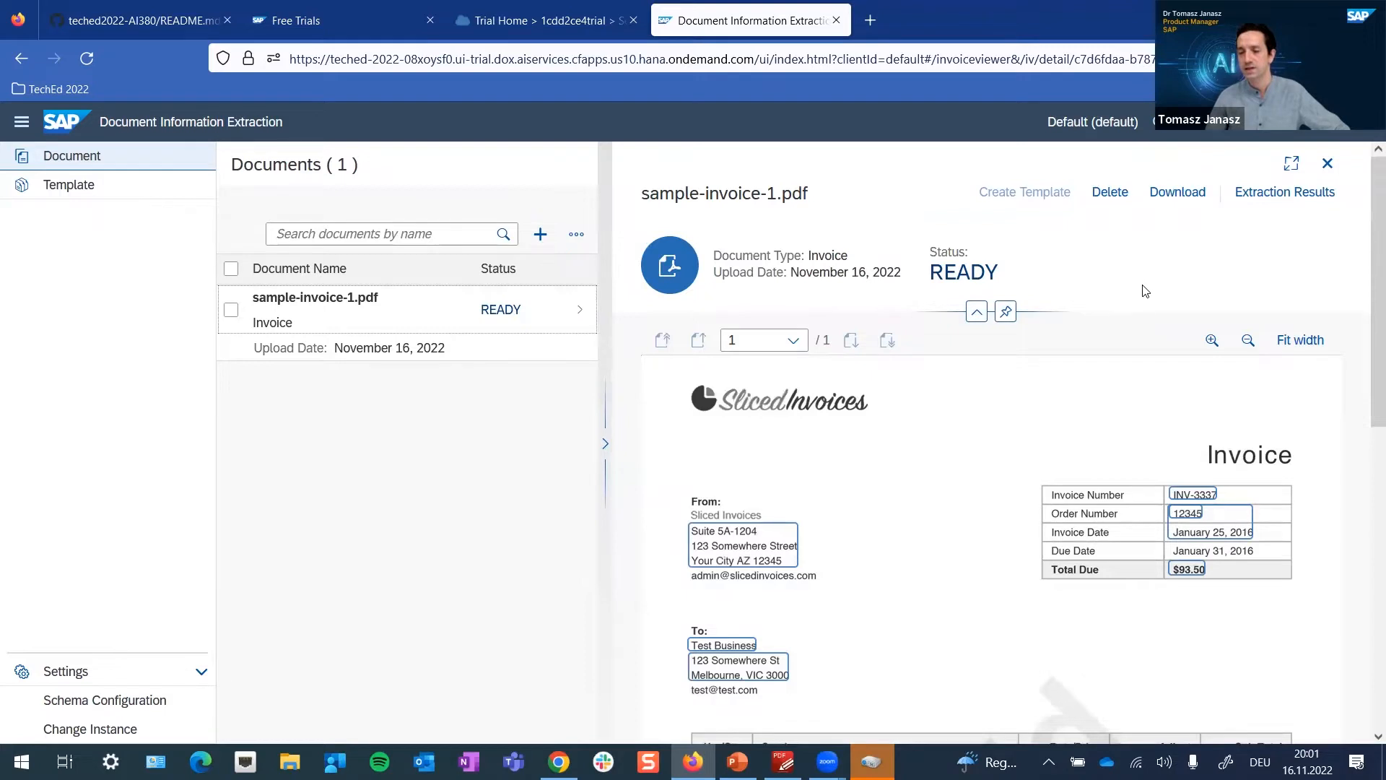
{"action": "scroll", "coordinate": [1146, 291], "scroll_direction": "down", "scroll_amount": 1}
{"action": "left_click_drag", "start_coordinate": [1370, 250], "coordinate": [1367, 203]}
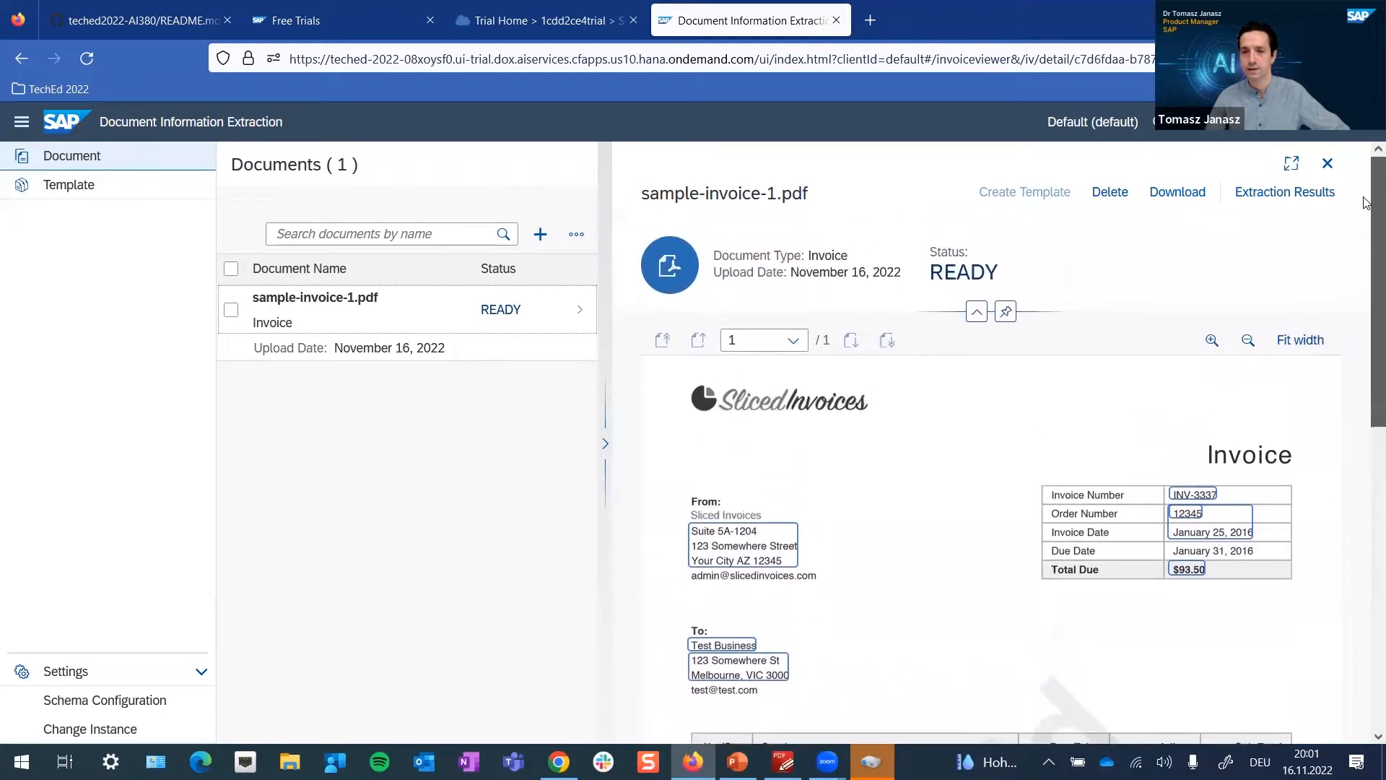
{"action": "scroll", "coordinate": [963, 441], "scroll_direction": "down", "scroll_amount": 3}
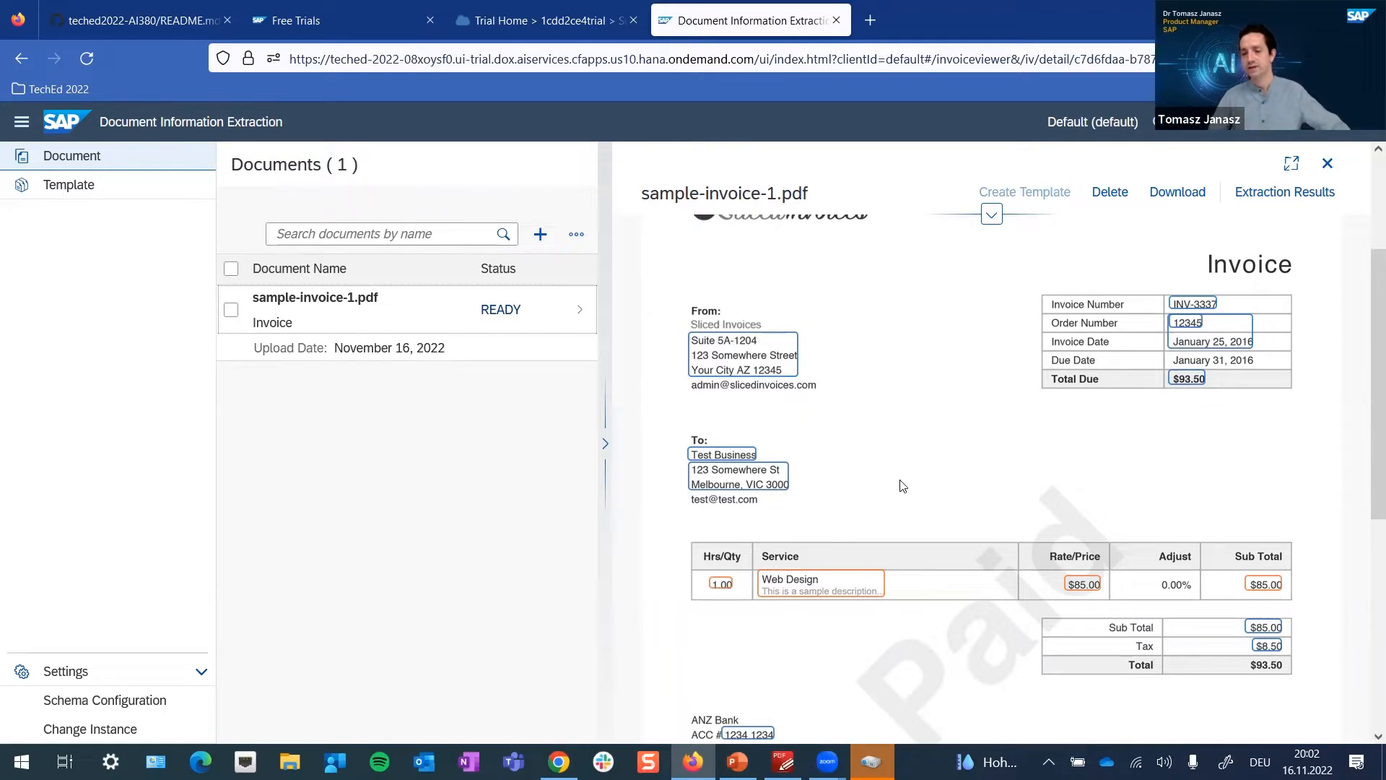
{"action": "scroll", "coordinate": [902, 485], "scroll_direction": "down", "scroll_amount": 1}
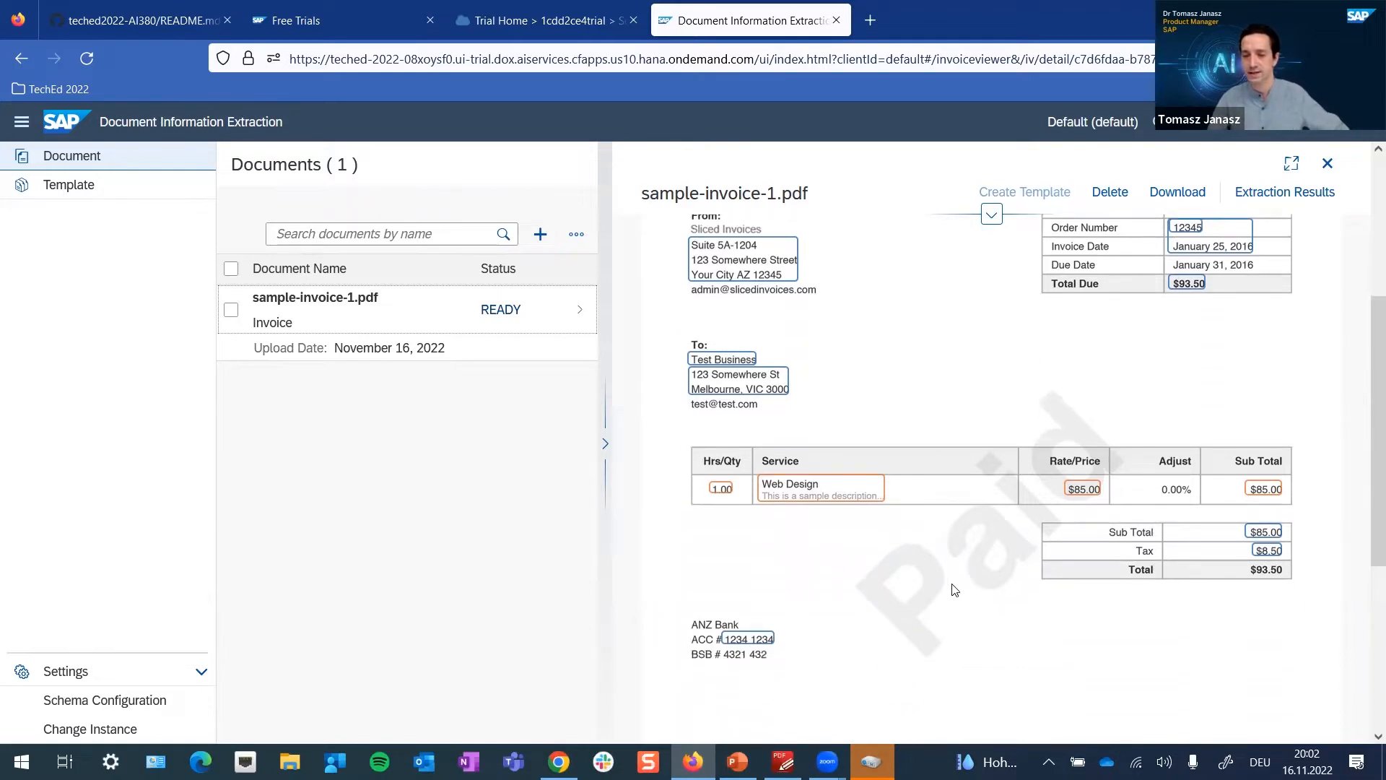
{"action": "scroll", "coordinate": [967, 592], "scroll_direction": "up", "scroll_amount": 1}
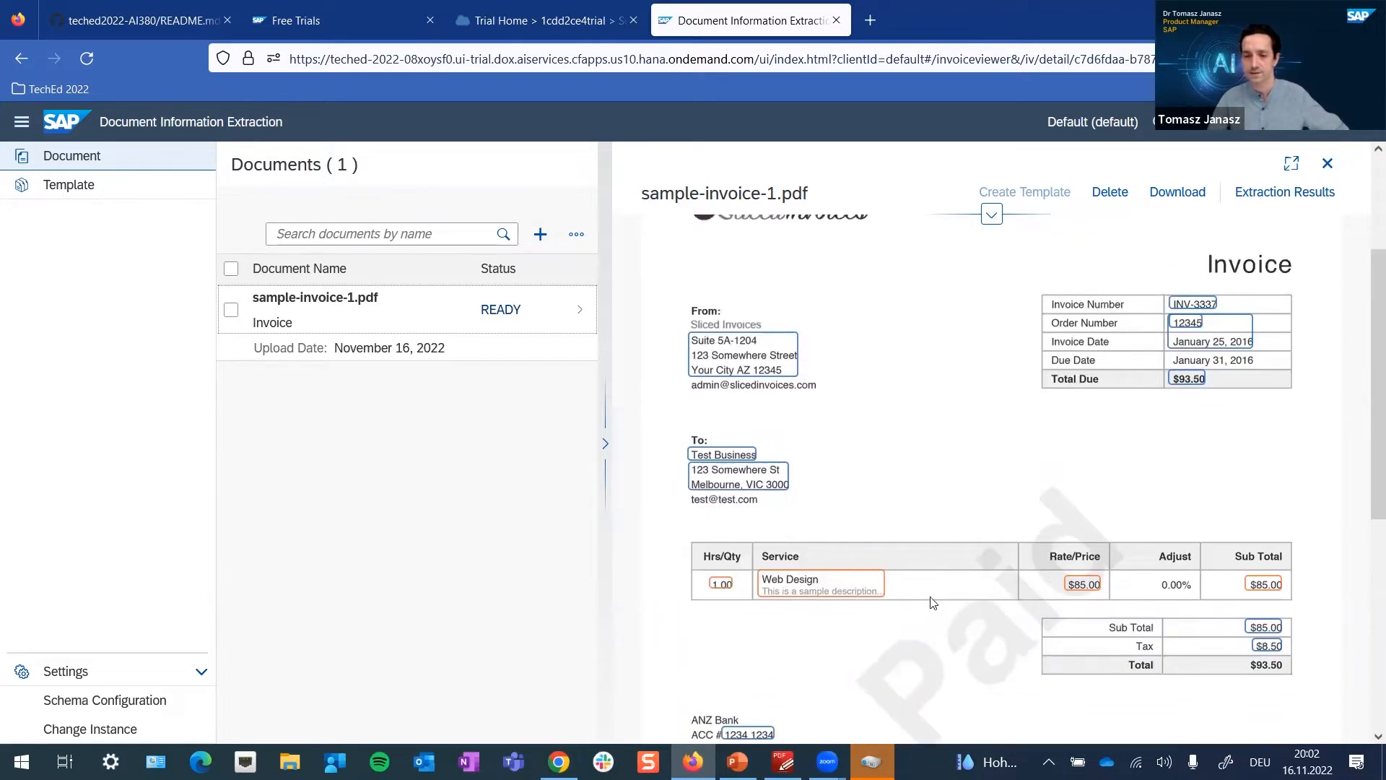
{"action": "scroll", "coordinate": [953, 571], "scroll_direction": "up", "scroll_amount": 1}
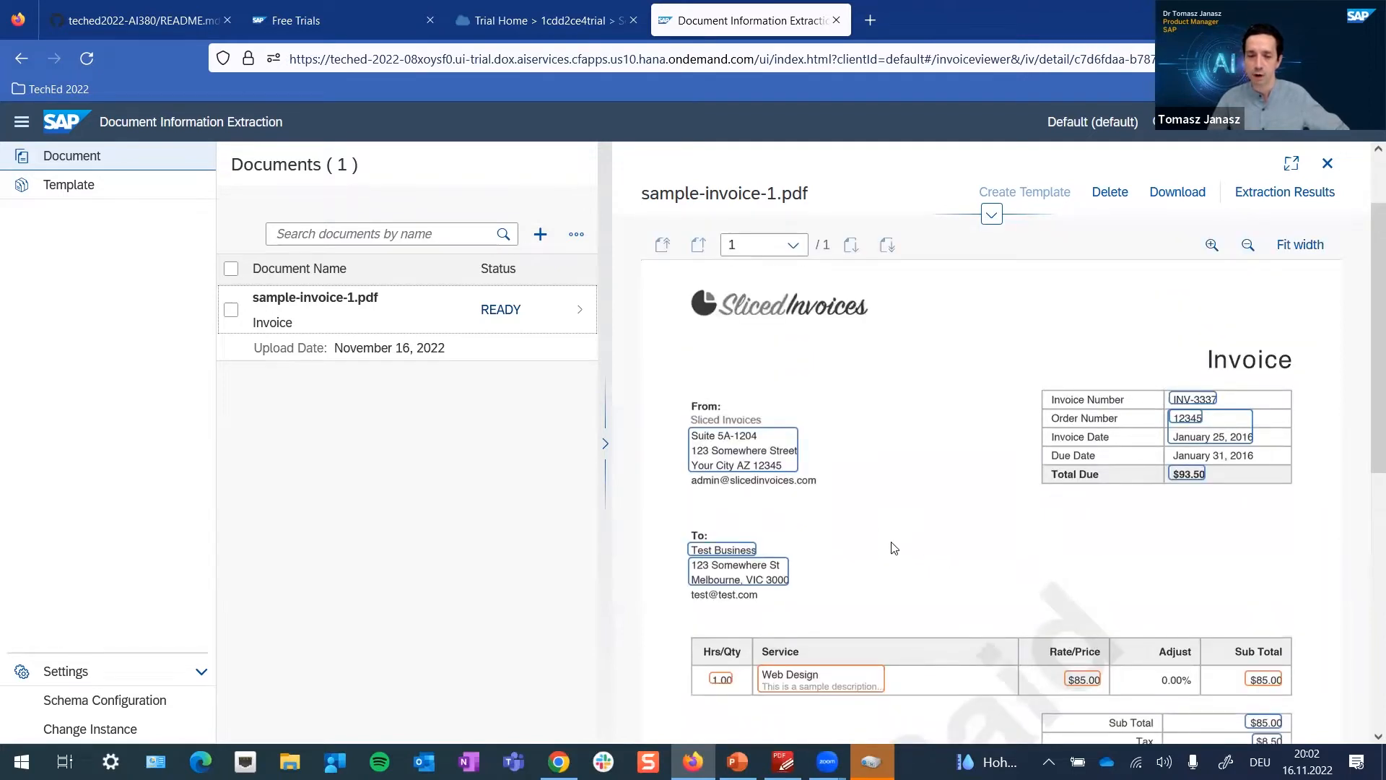
{"action": "mouse_move", "coordinate": [776, 452]}
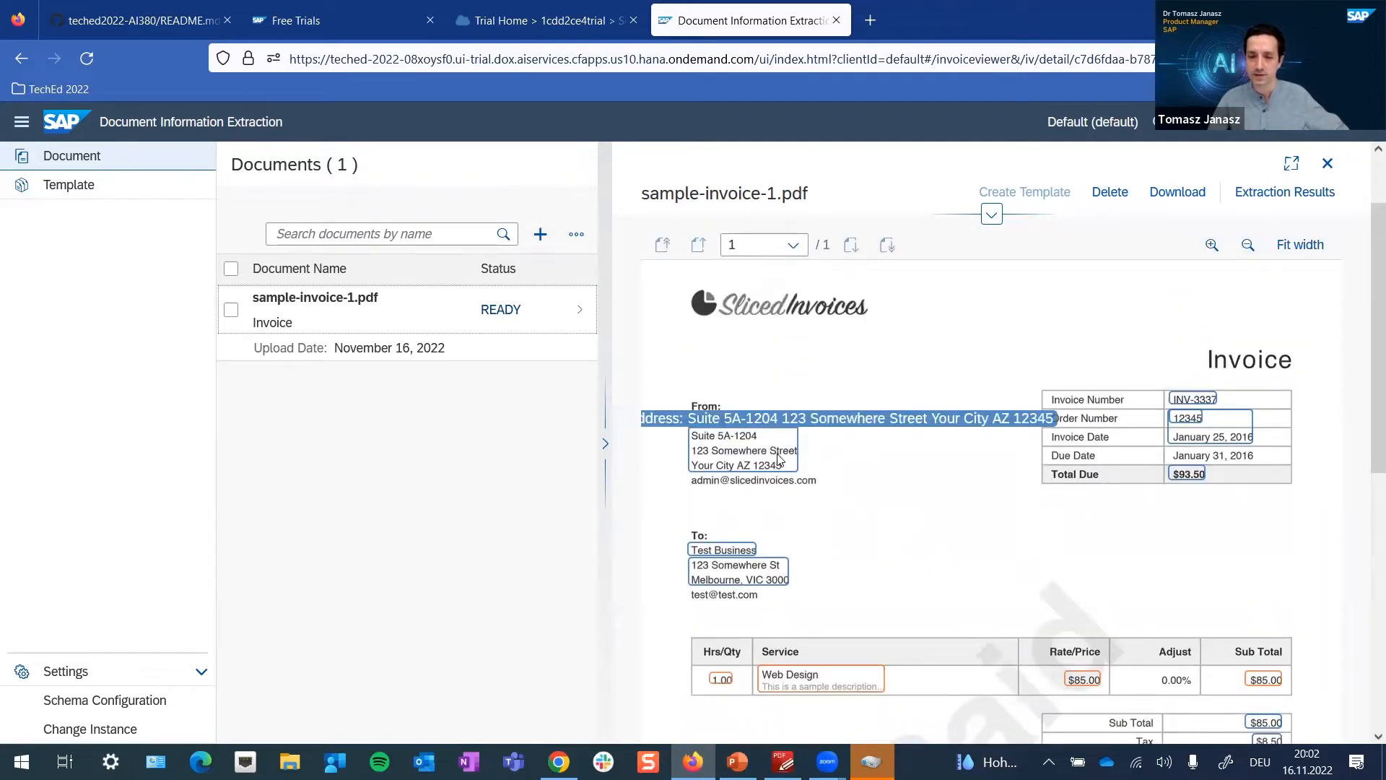
{"action": "mouse_move", "coordinate": [1202, 399]}
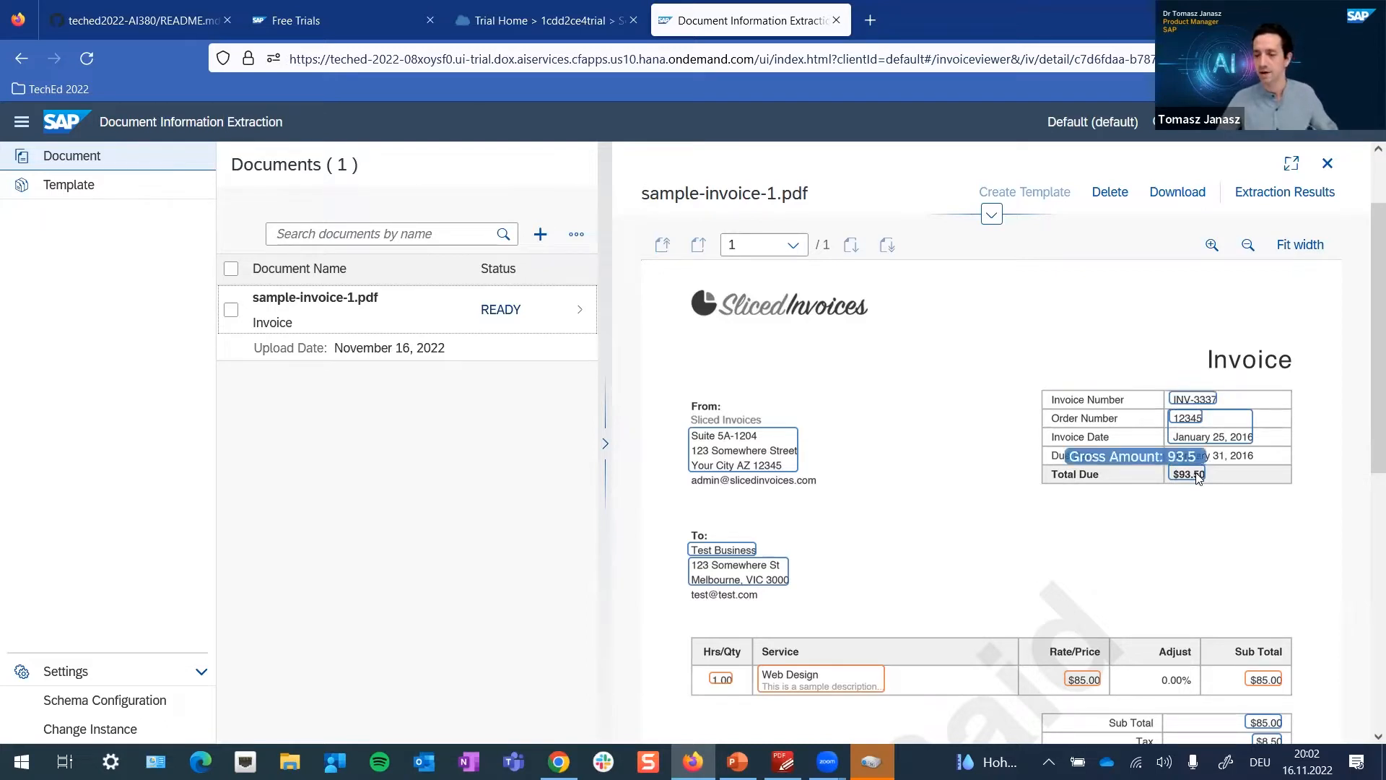
{"action": "scroll", "coordinate": [1011, 524], "scroll_direction": "down", "scroll_amount": 2}
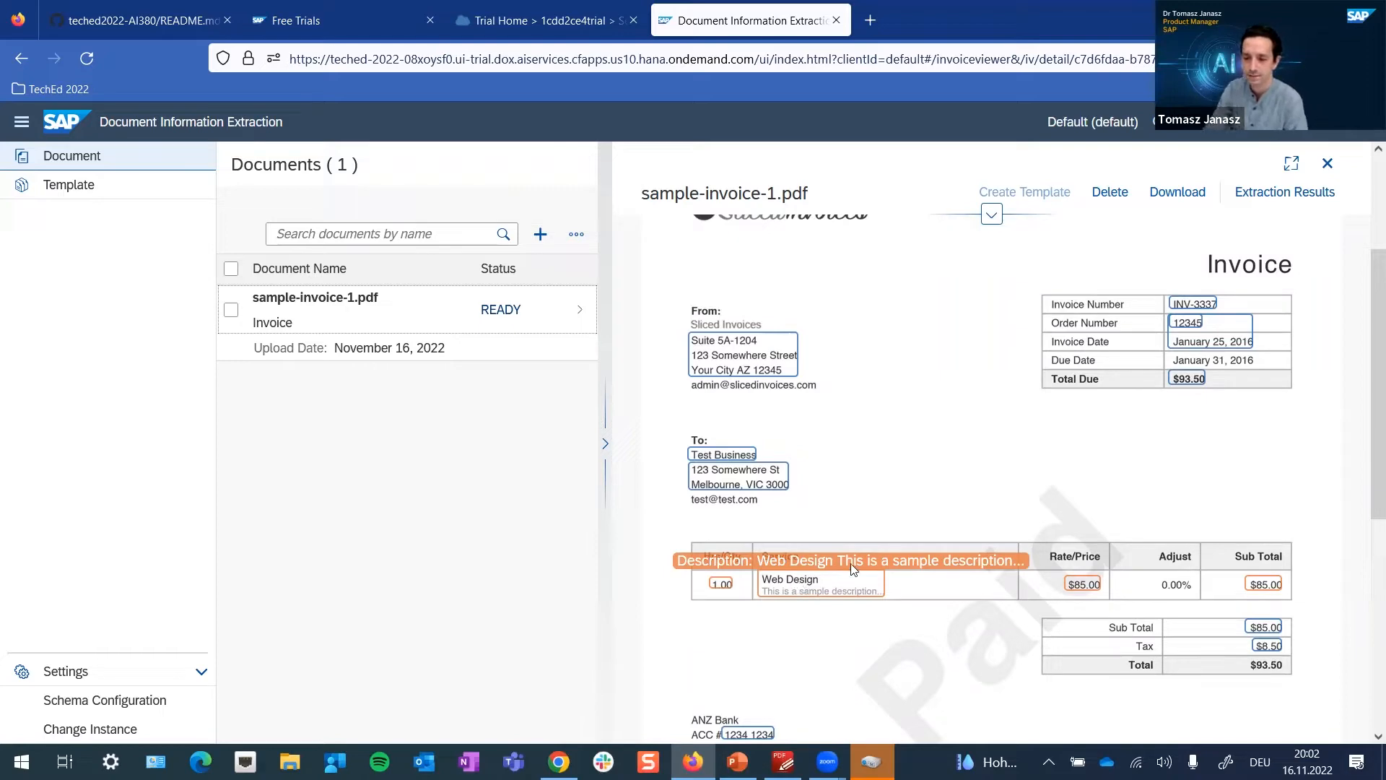
{"action": "scroll", "coordinate": [867, 567], "scroll_direction": "down", "scroll_amount": 4}
{"action": "scroll", "coordinate": [871, 567], "scroll_direction": "up", "scroll_amount": 6}
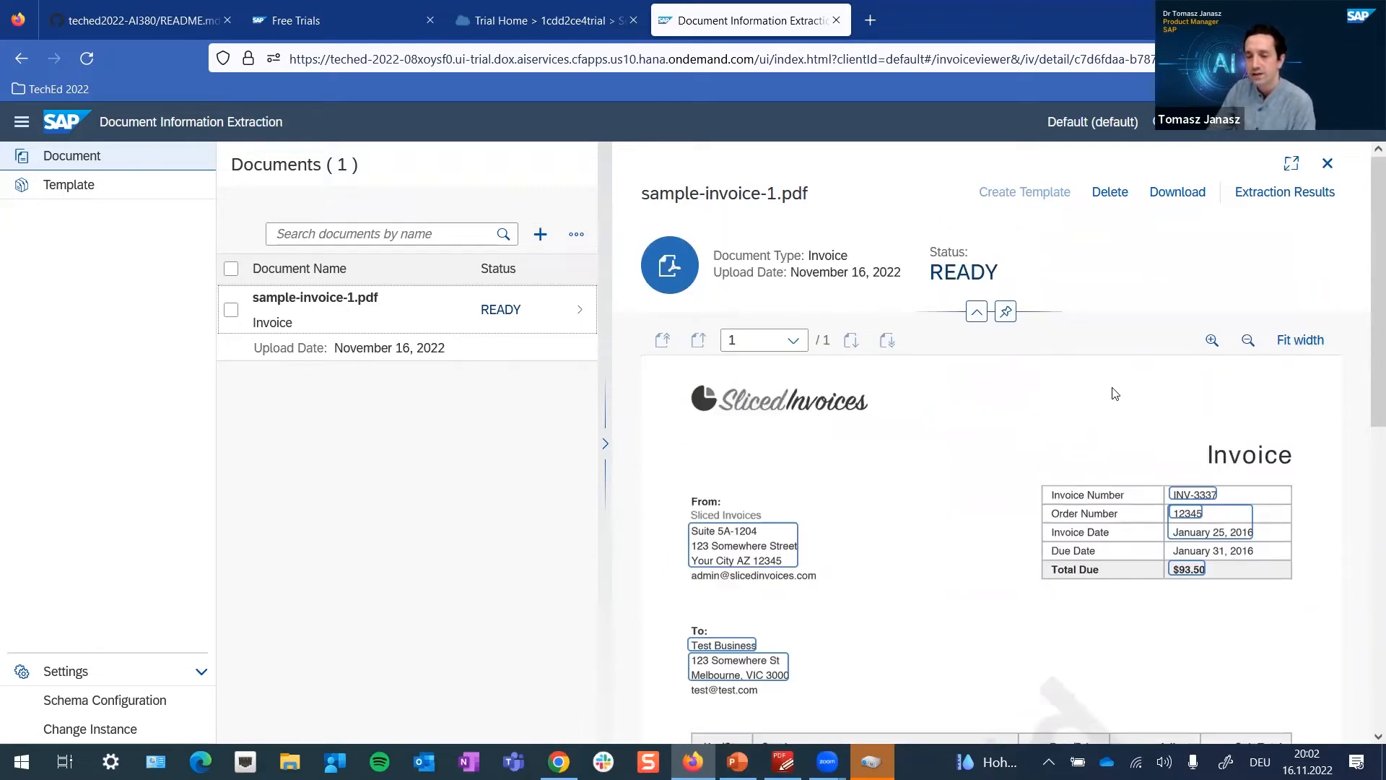
- Show the extraction results of the invoice and compare the header fields and their confidence ranges with the document
{"action": "left_click", "coordinate": [1297, 201]}
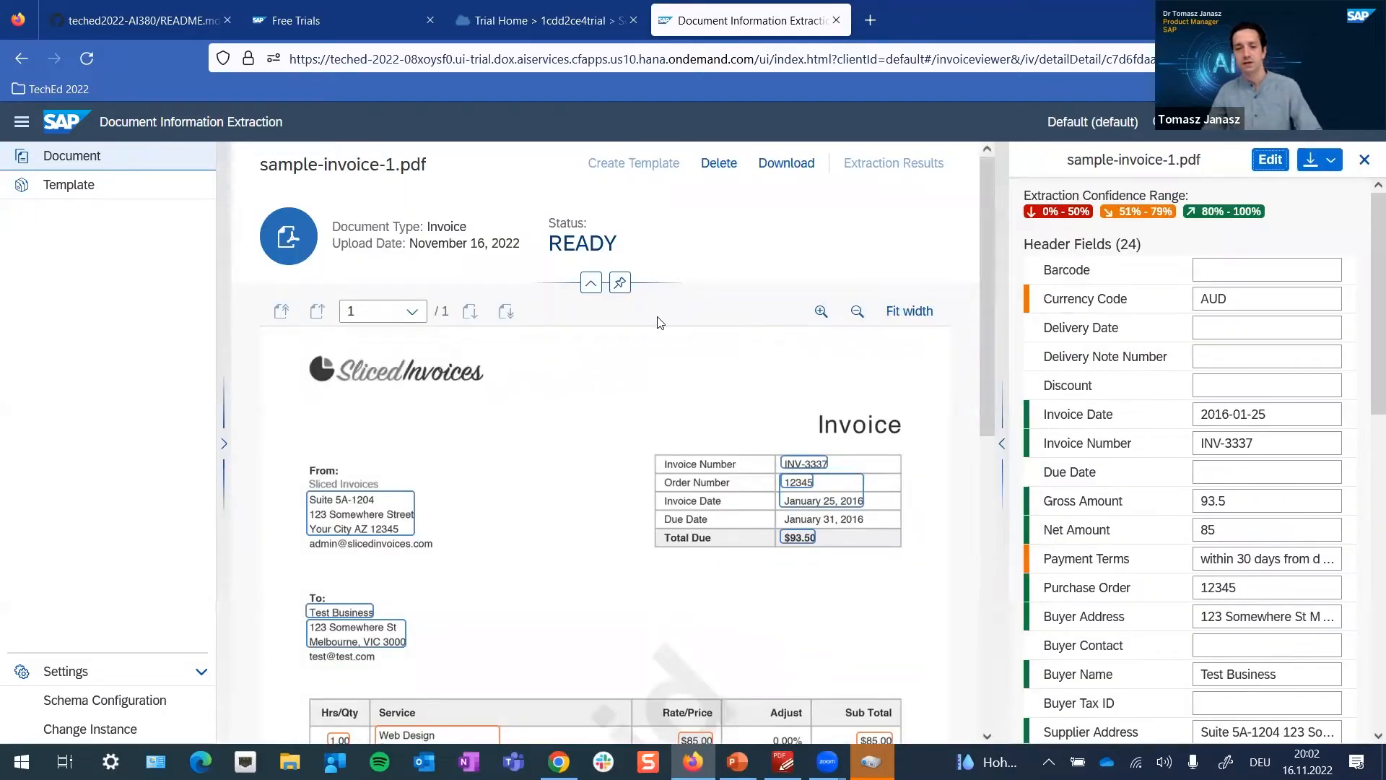
{"action": "scroll", "coordinate": [542, 377], "scroll_direction": "down", "scroll_amount": 2}
{"action": "scroll", "coordinate": [540, 376], "scroll_direction": "down", "scroll_amount": 2}
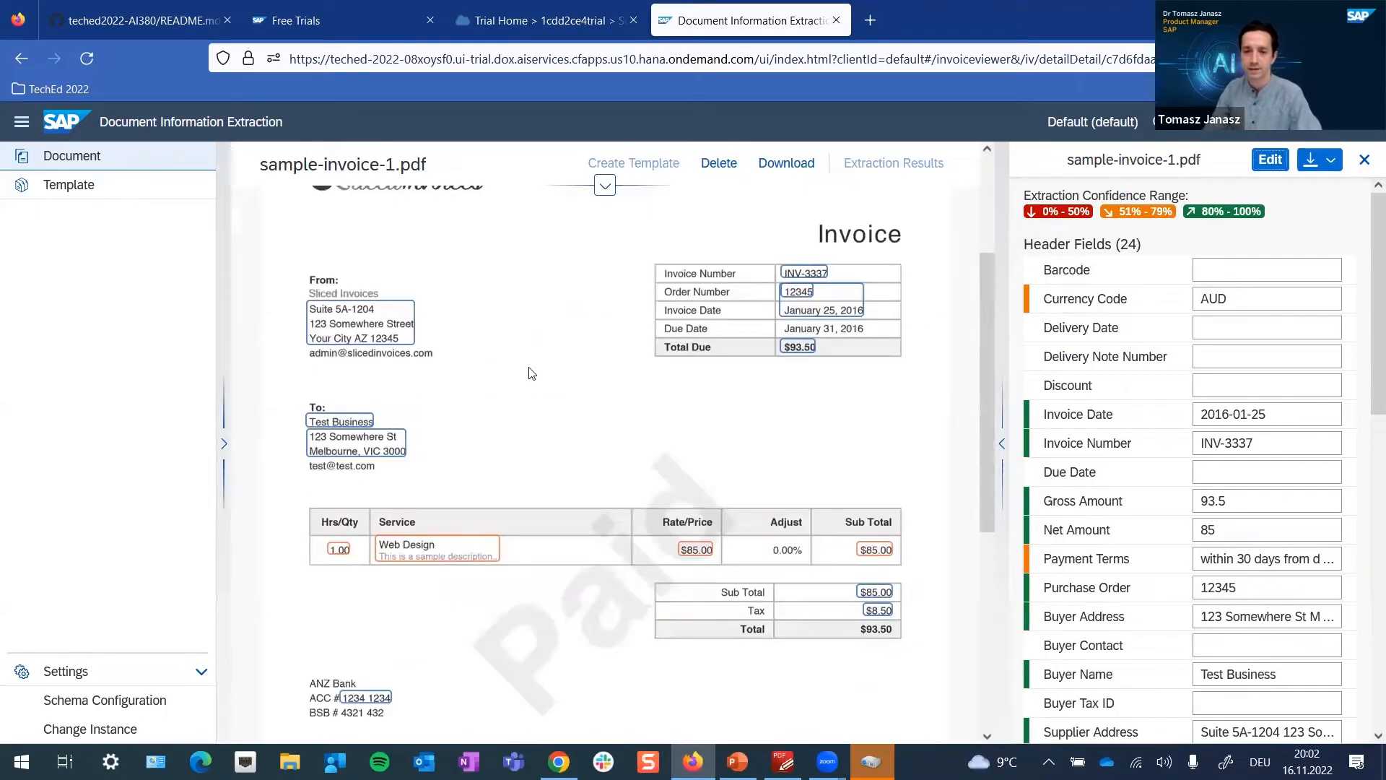
{"action": "scroll", "coordinate": [531, 375], "scroll_direction": "up", "scroll_amount": 2}
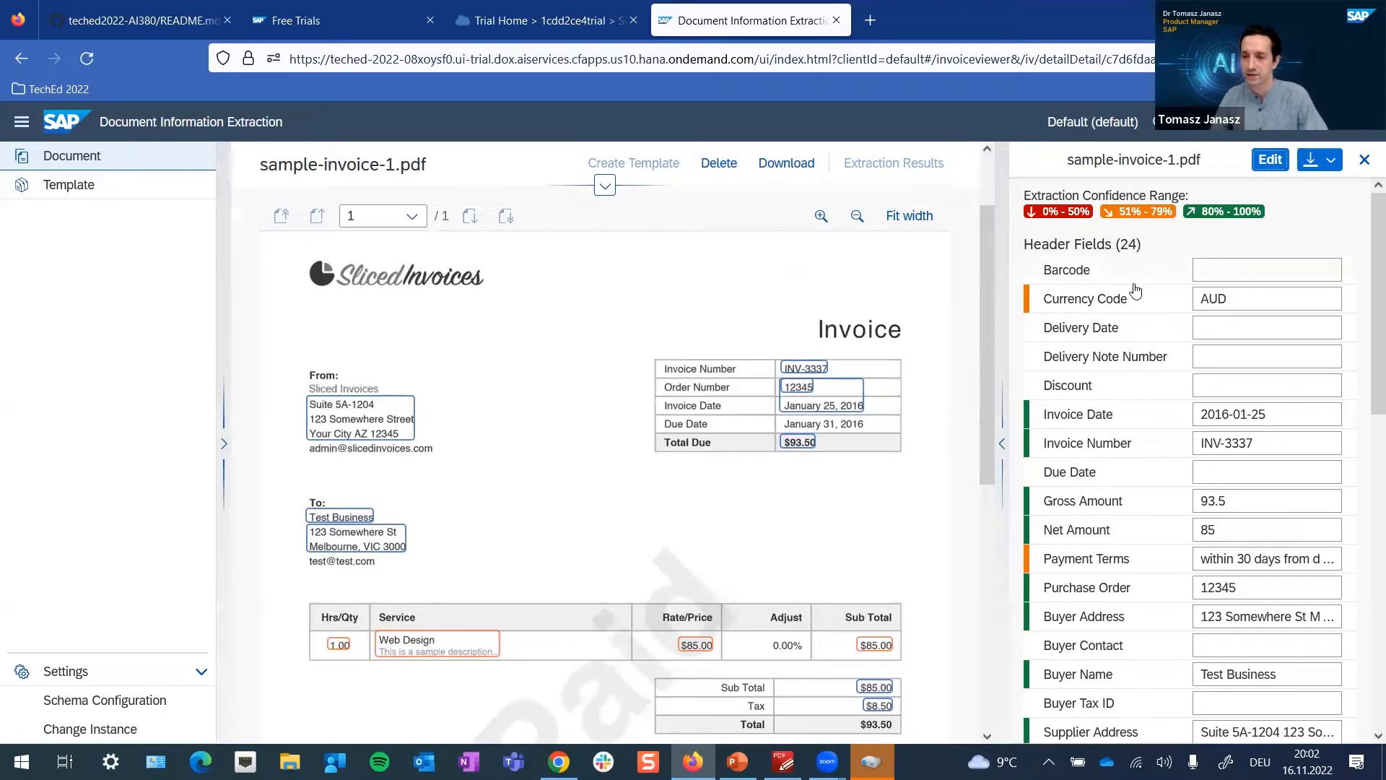
{"action": "scroll", "coordinate": [1366, 280], "scroll_direction": "down", "scroll_amount": 4}
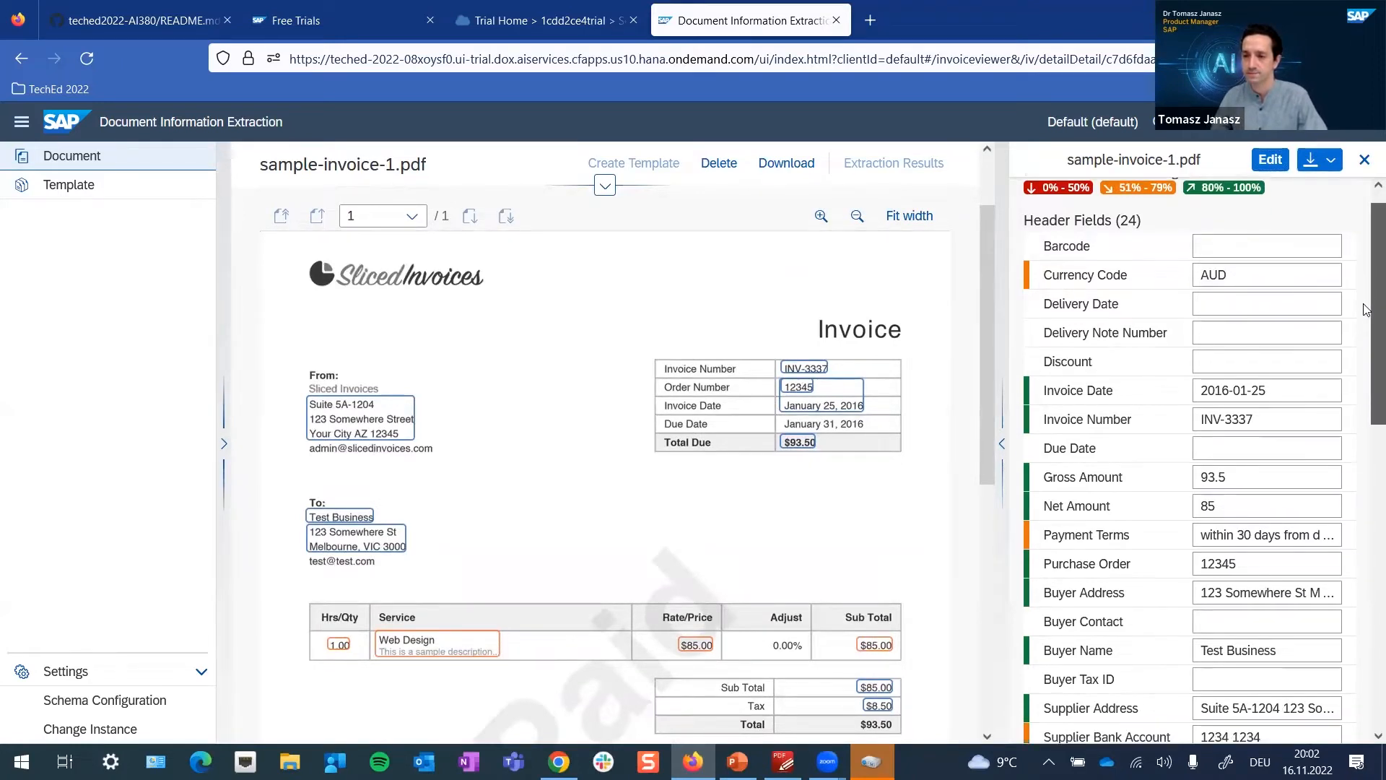
{"action": "scroll", "coordinate": [1367, 282], "scroll_direction": "up", "scroll_amount": 3}
{"action": "scroll", "coordinate": [1366, 281], "scroll_direction": "up", "scroll_amount": 1}
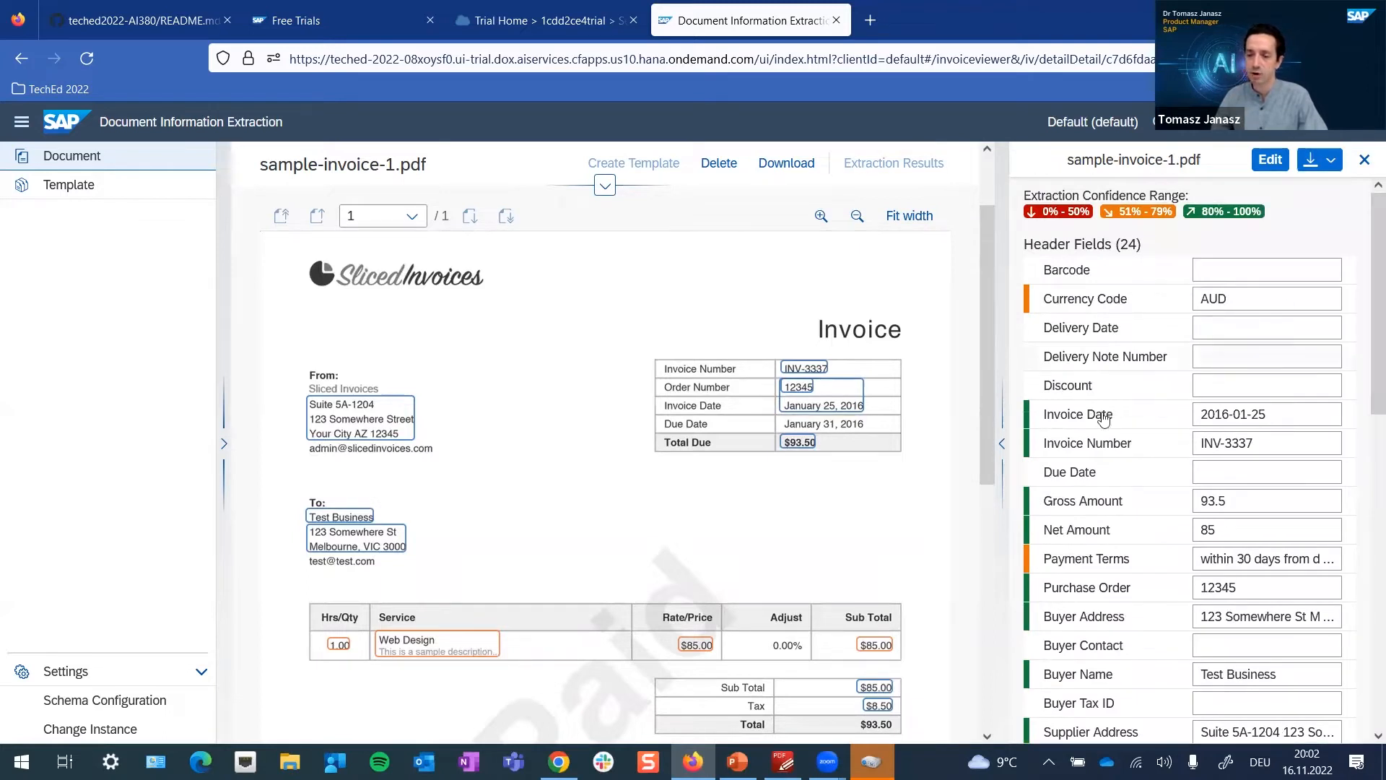
- Inspect the confidence of the Invoice Number and Gross Amount header fields and locate their values on the invoice
{"action": "left_click", "coordinate": [1083, 450]}
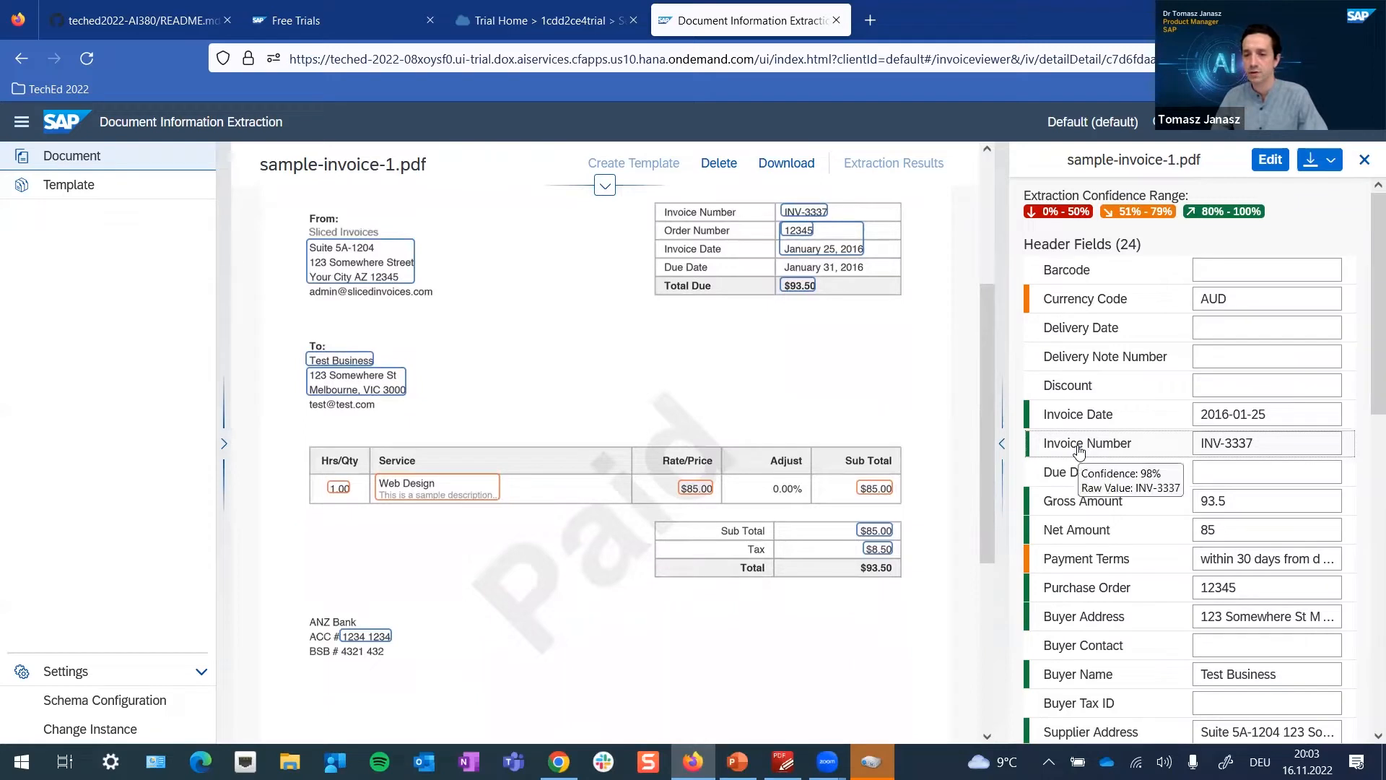
{"action": "left_click", "coordinate": [1079, 451]}
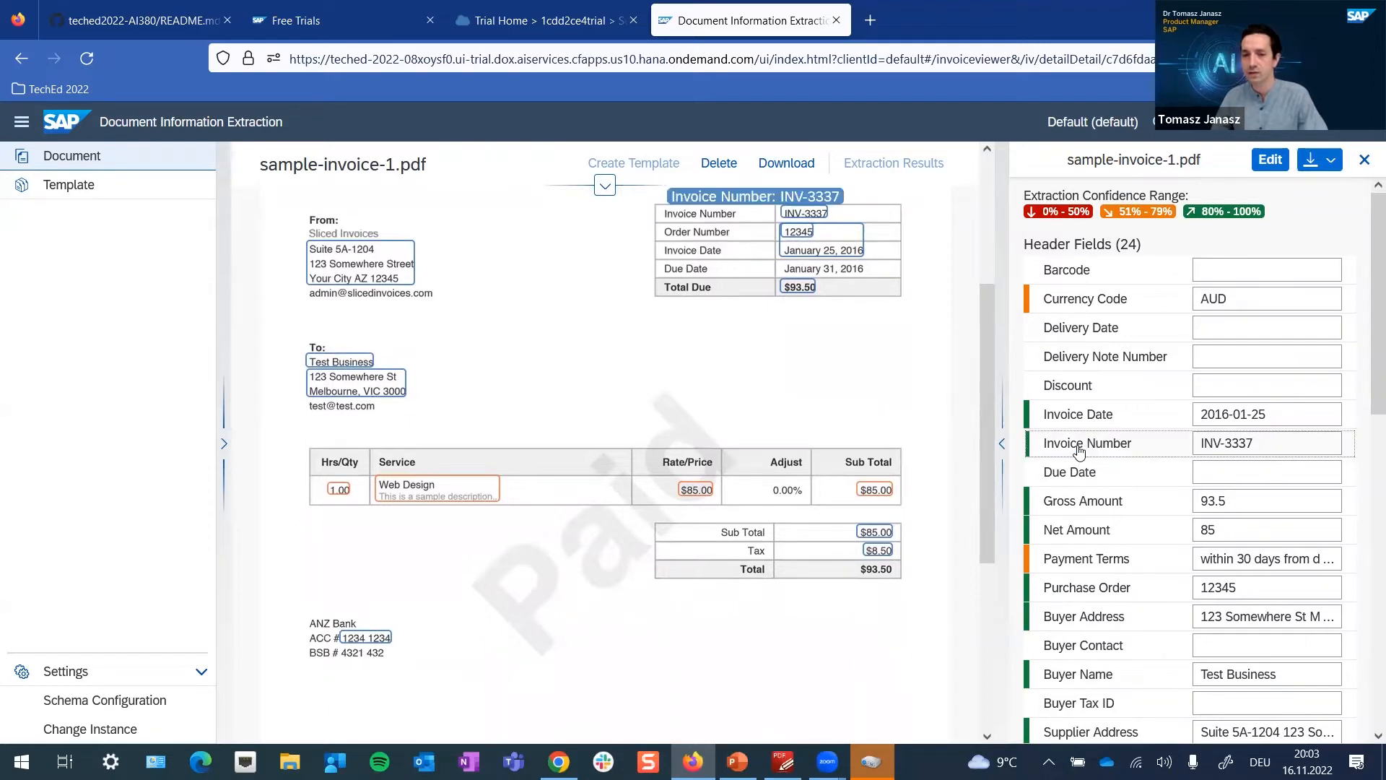
{"action": "scroll", "coordinate": [1080, 452], "scroll_direction": "down", "scroll_amount": 2}
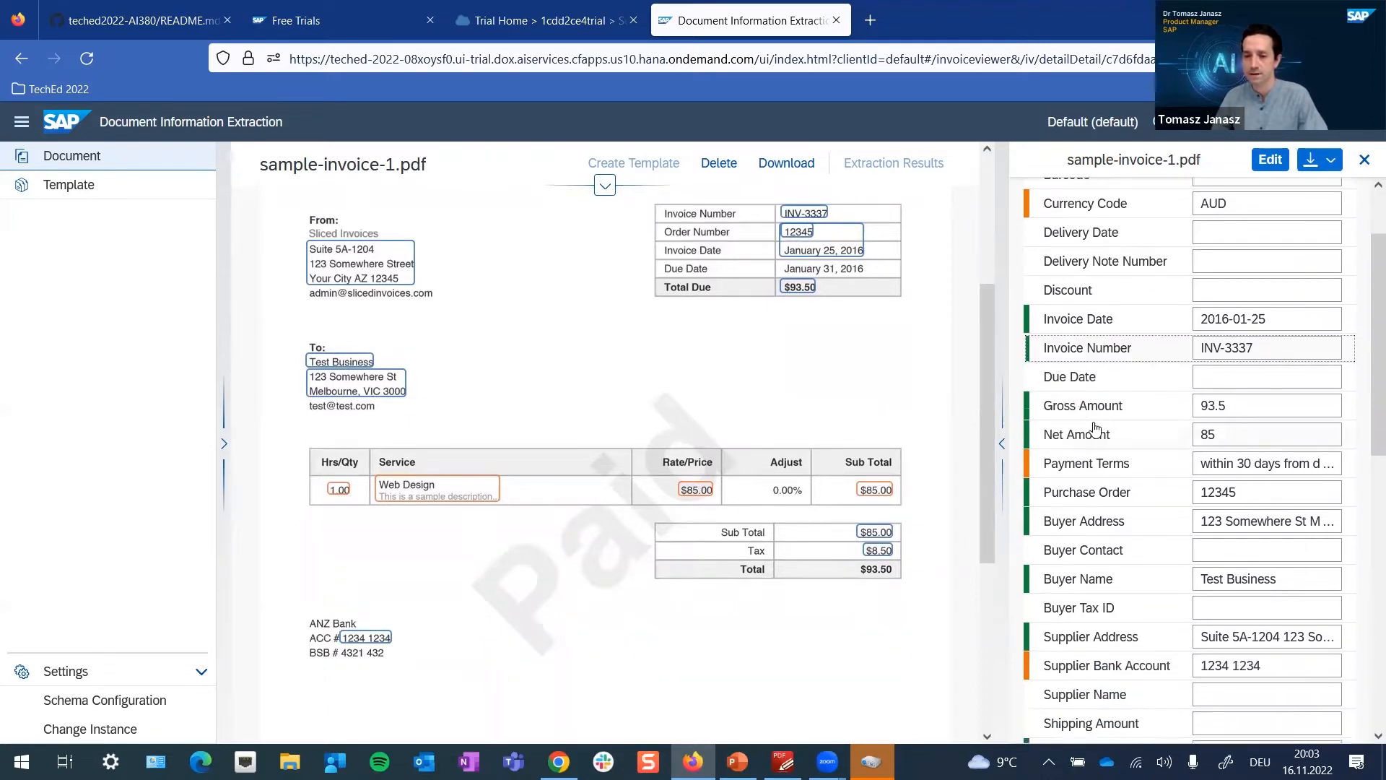
{"action": "left_click", "coordinate": [1109, 415]}
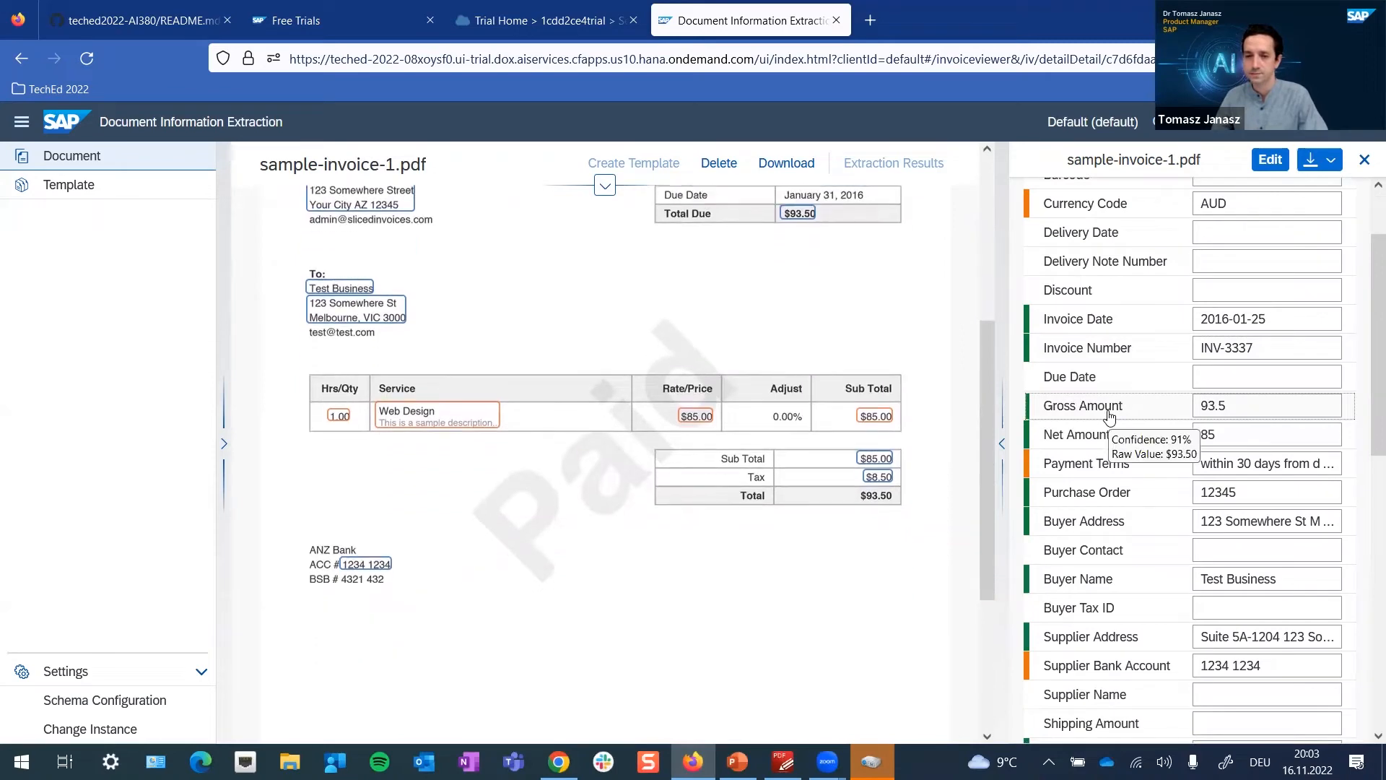
- Expand the line items in the extraction results and compare their fields and confidence ranges with the invoice
{"action": "scroll", "coordinate": [1111, 425], "scroll_direction": "down", "scroll_amount": 6}
{"action": "scroll", "coordinate": [1111, 426], "scroll_direction": "down", "scroll_amount": 4}
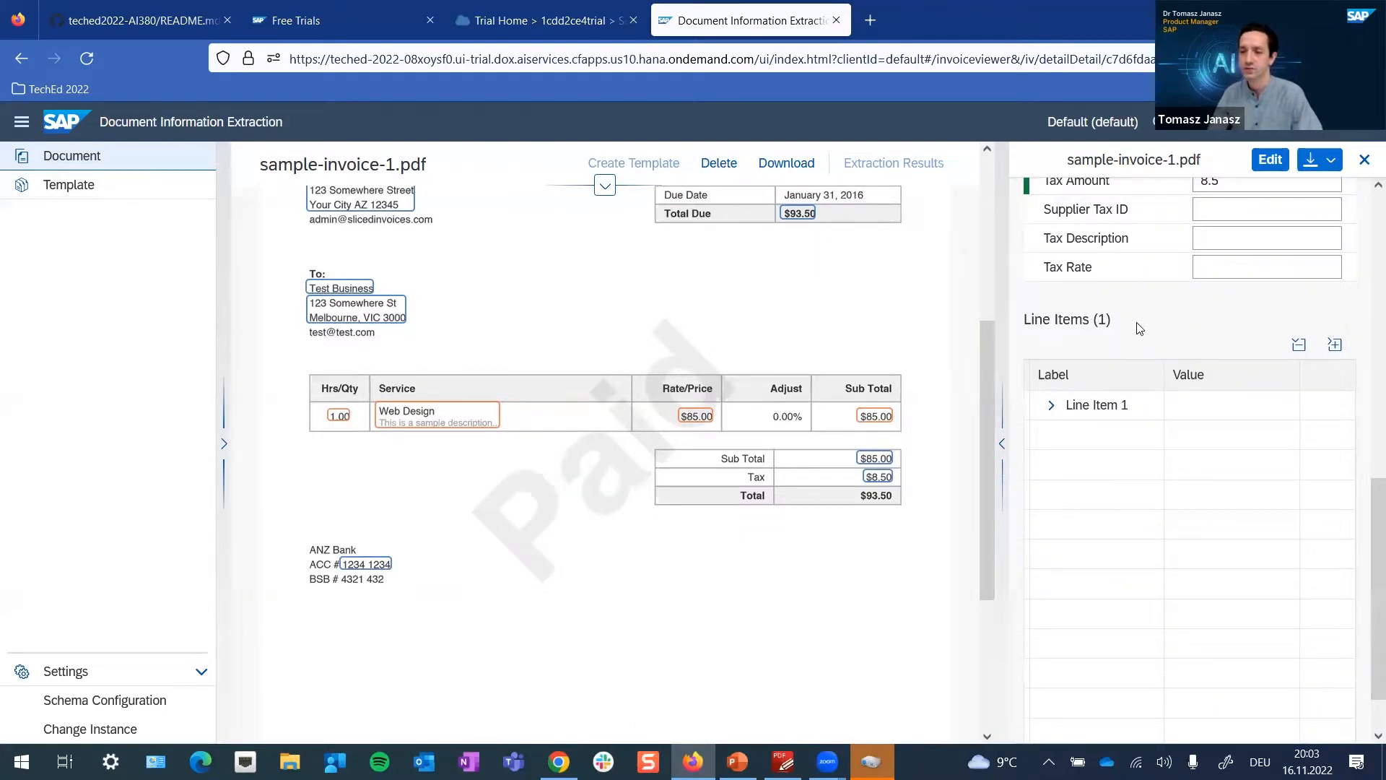
{"action": "left_click", "coordinate": [1335, 345]}
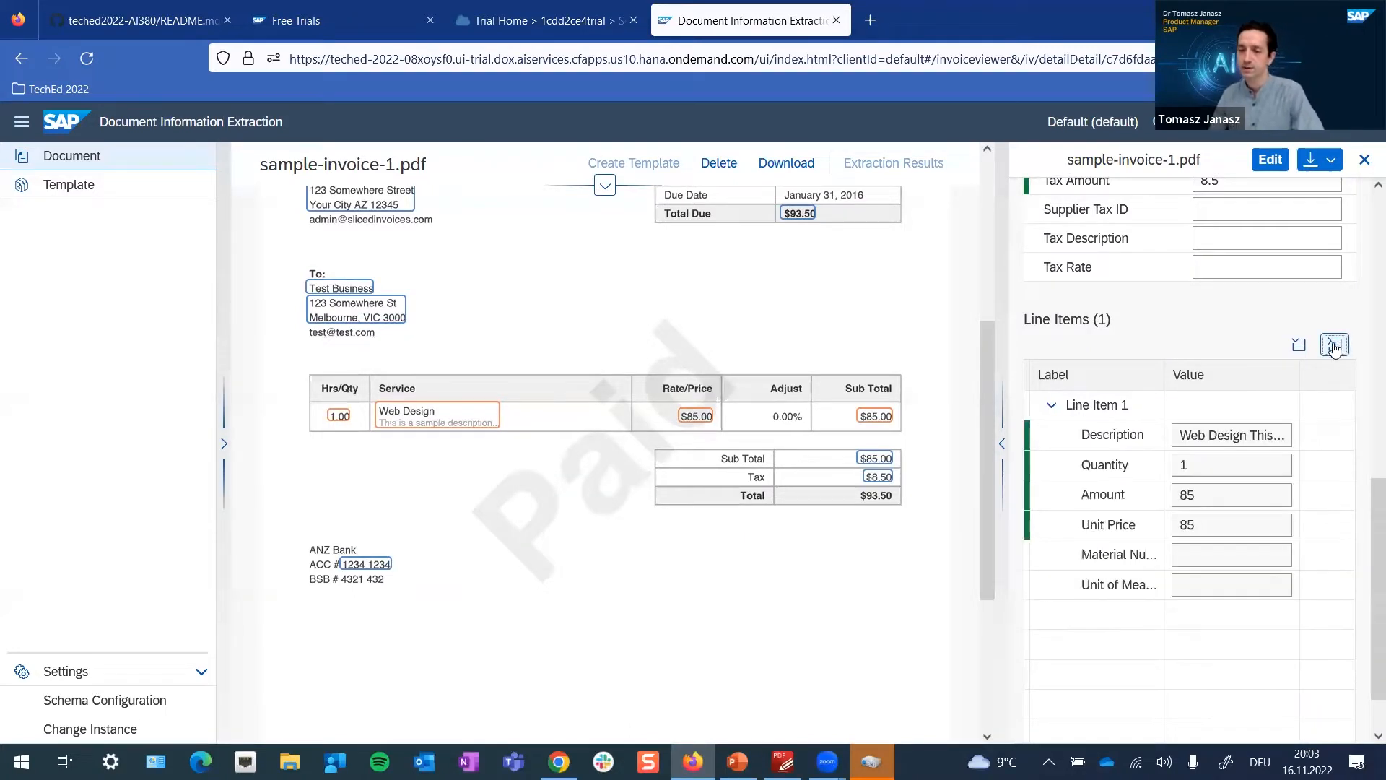
{"action": "scroll", "coordinate": [1118, 370], "scroll_direction": "down", "scroll_amount": 1}
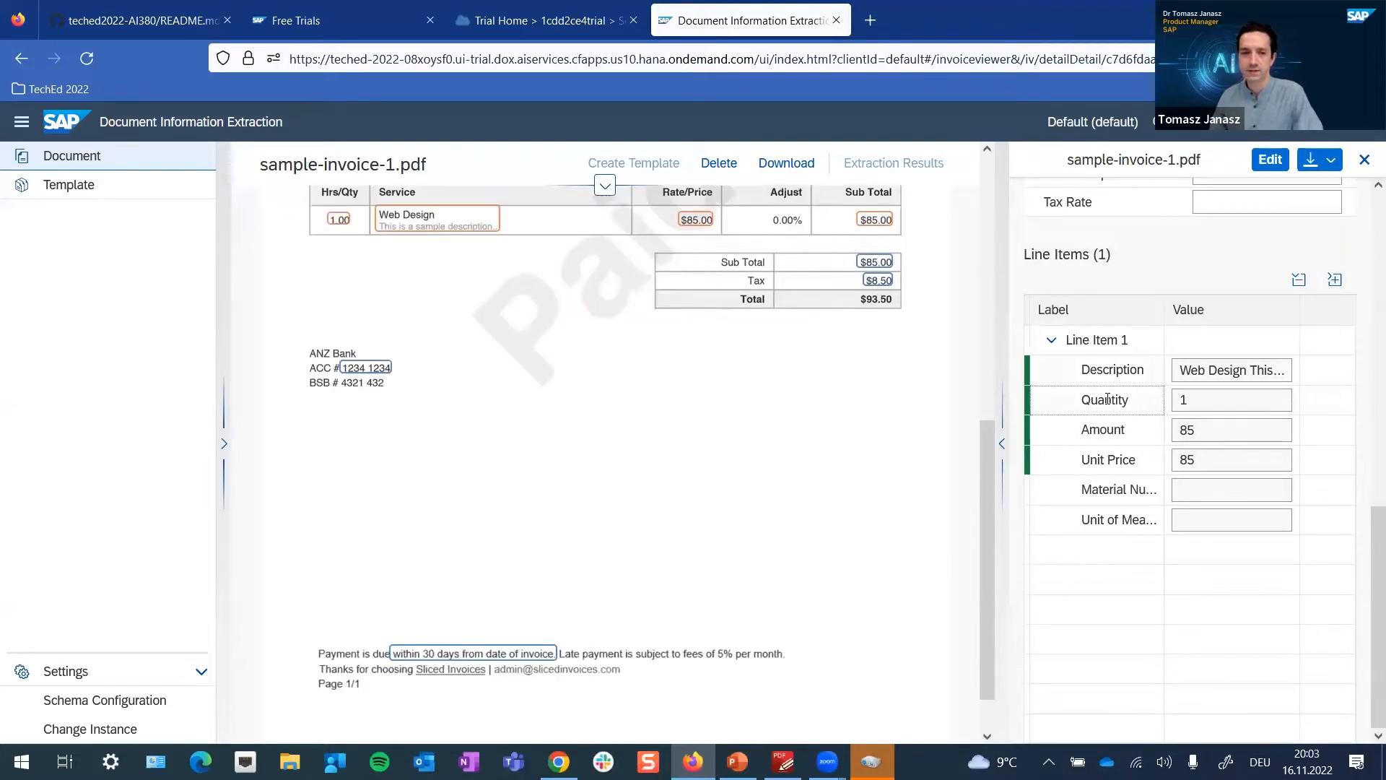
{"action": "mouse_move", "coordinate": [1108, 400]}
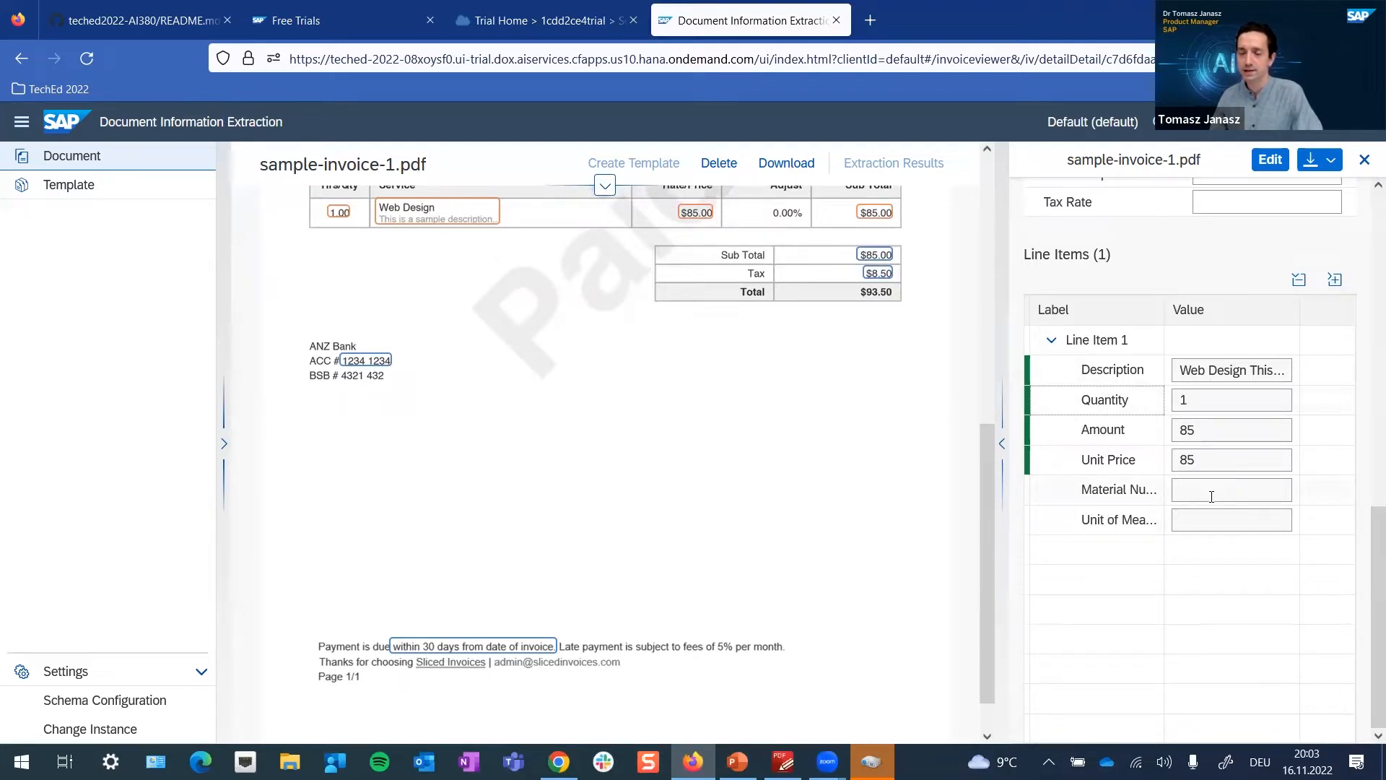
{"action": "scroll", "coordinate": [1214, 497], "scroll_direction": "up", "scroll_amount": 1}
{"action": "scroll", "coordinate": [1216, 498], "scroll_direction": "down", "scroll_amount": 1}
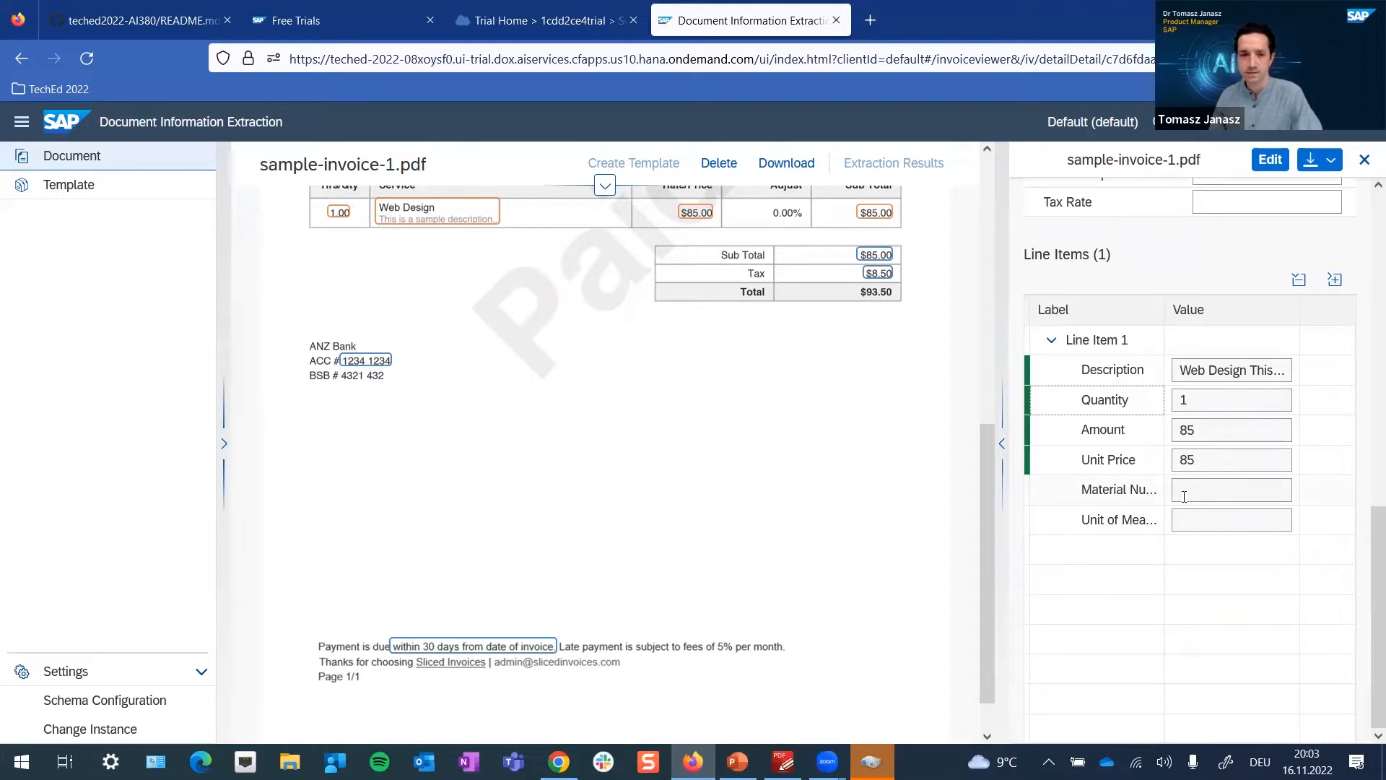
{"action": "scroll", "coordinate": [1185, 497], "scroll_direction": "up", "scroll_amount": 2}
{"action": "scroll", "coordinate": [1189, 493], "scroll_direction": "down", "scroll_amount": 1}
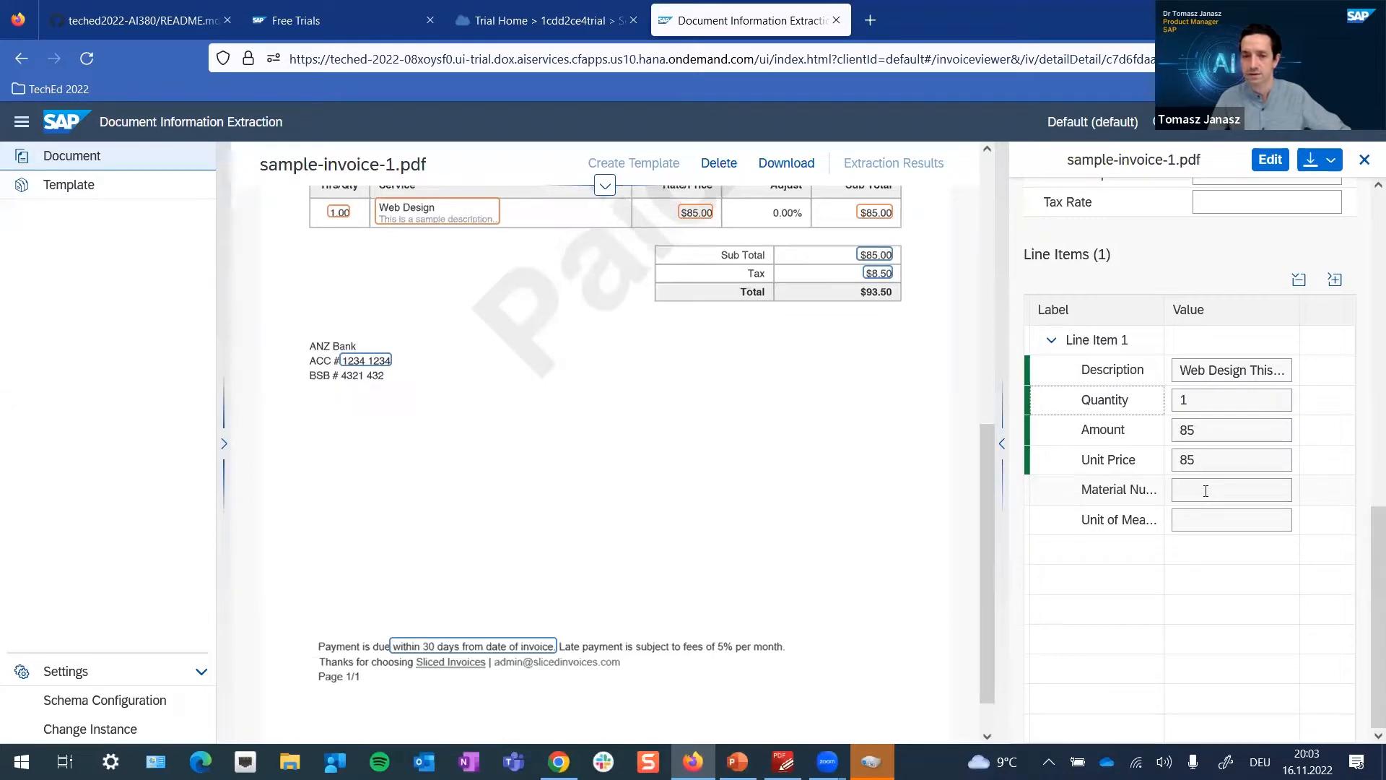
{"action": "scroll", "coordinate": [1203, 491], "scroll_direction": "up", "scroll_amount": 3}
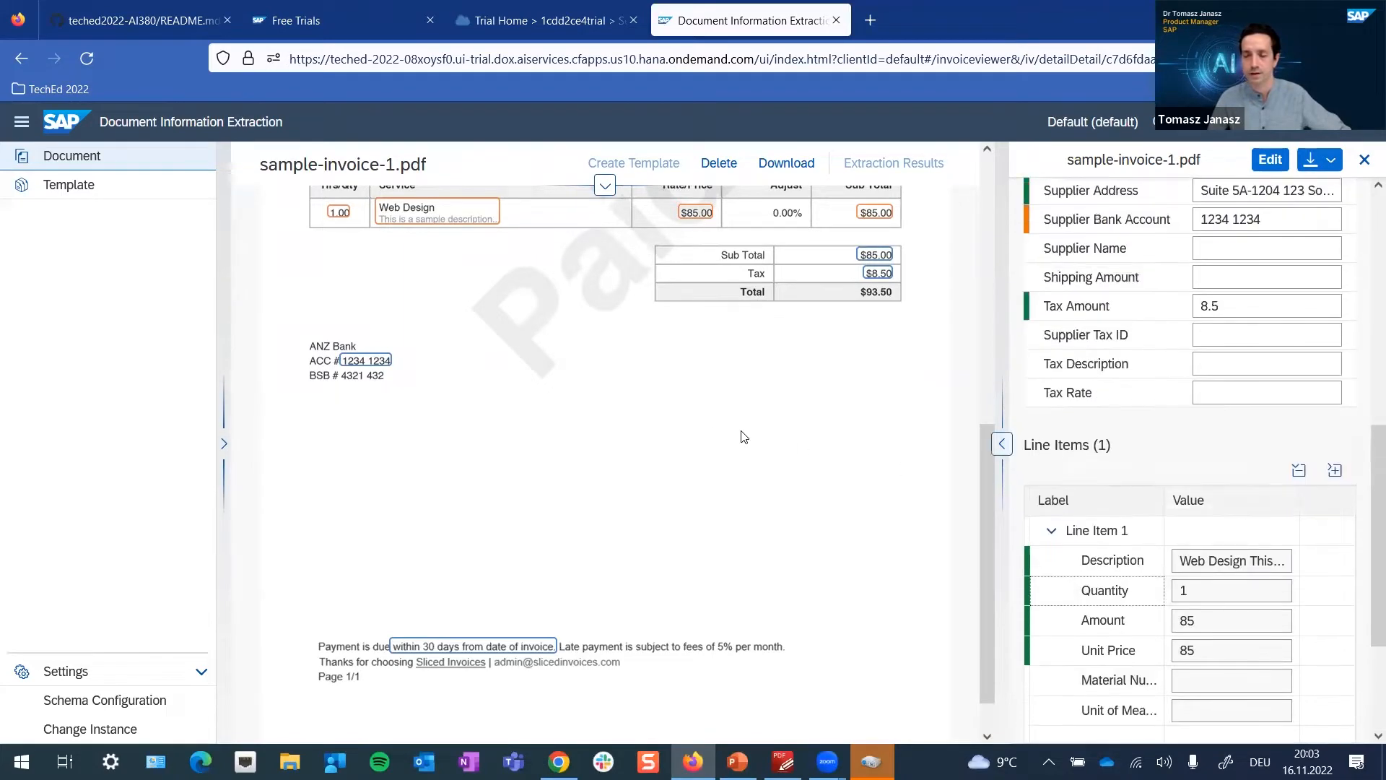
{"action": "scroll", "coordinate": [710, 429], "scroll_direction": "up", "scroll_amount": 7}
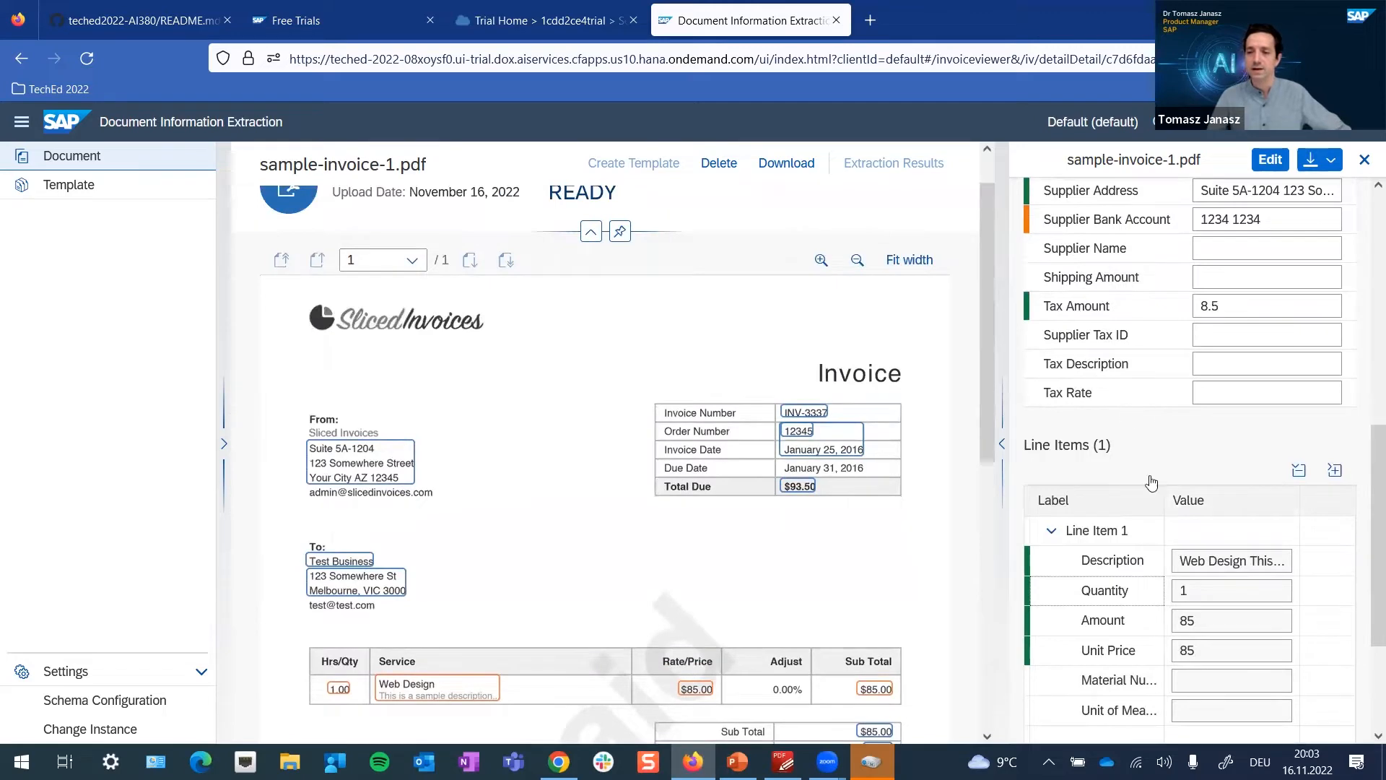
{"action": "scroll", "coordinate": [1228, 303], "scroll_direction": "up", "scroll_amount": 6}
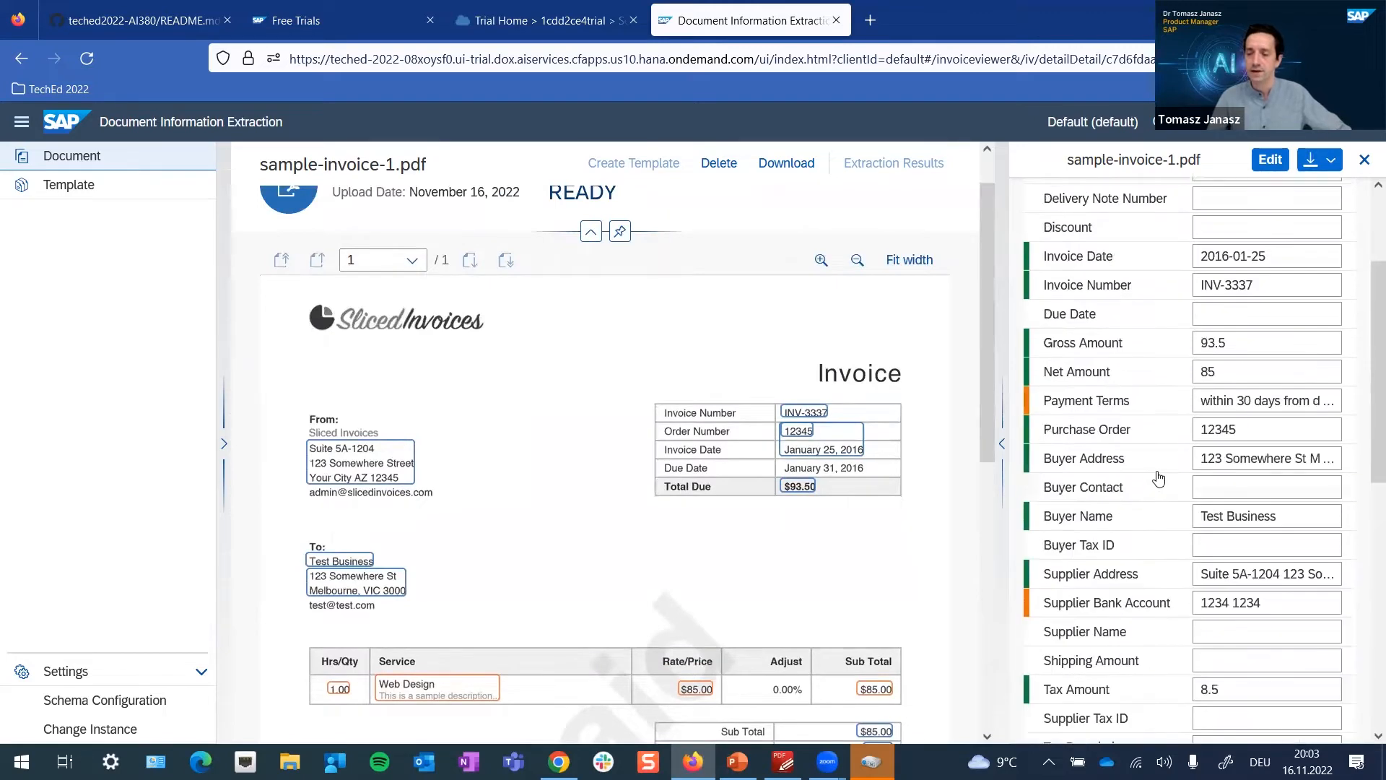
- Edit the extraction results, reassign the Invoice Date field to the area containing only January 25, 2016, and save the correction
{"action": "left_click", "coordinate": [1270, 160]}
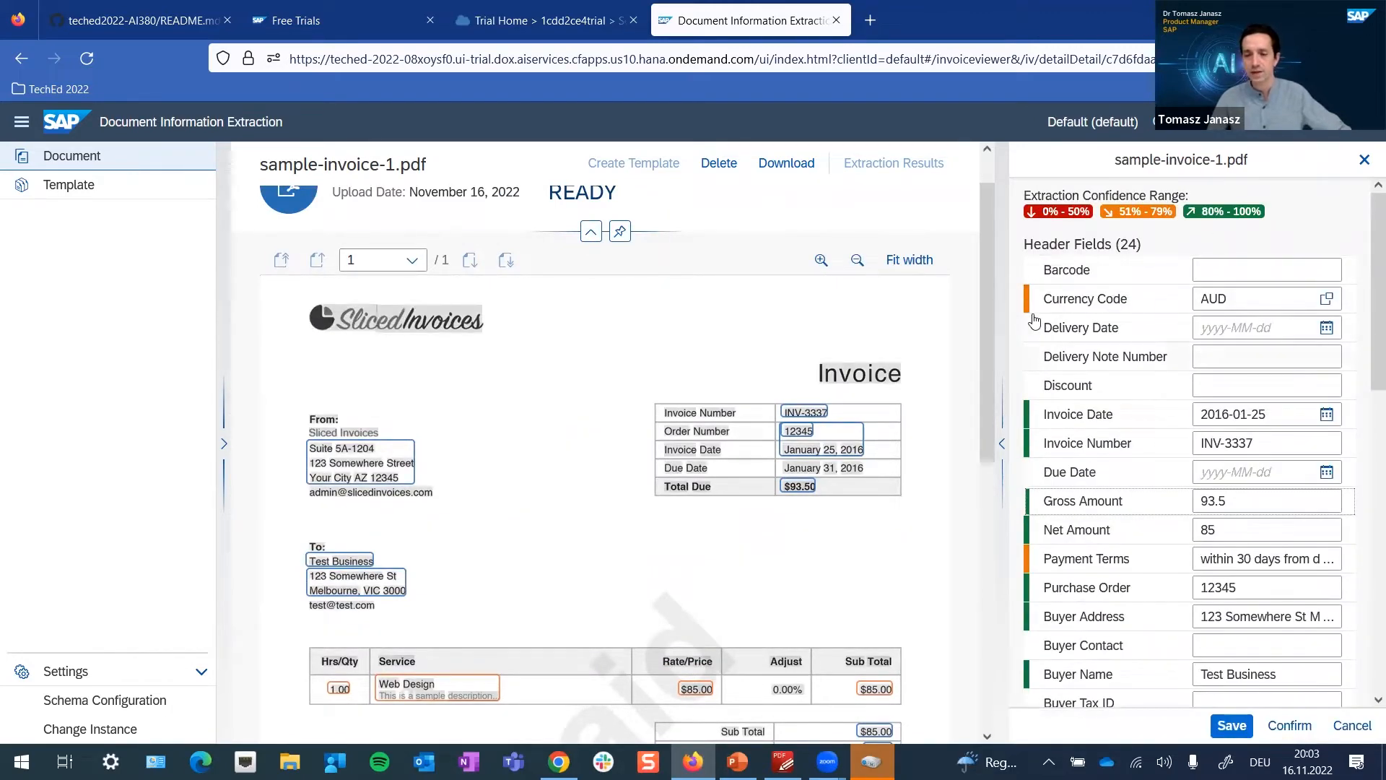
{"action": "scroll", "coordinate": [988, 268], "scroll_direction": "up", "scroll_amount": 1}
{"action": "mouse_move", "coordinate": [989, 270]}
{"action": "left_mouse_down"}
{"action": "mouse_move", "coordinate": [987, 303]}
{"action": "mouse_move", "coordinate": [989, 242]}
{"action": "left_mouse_up"}
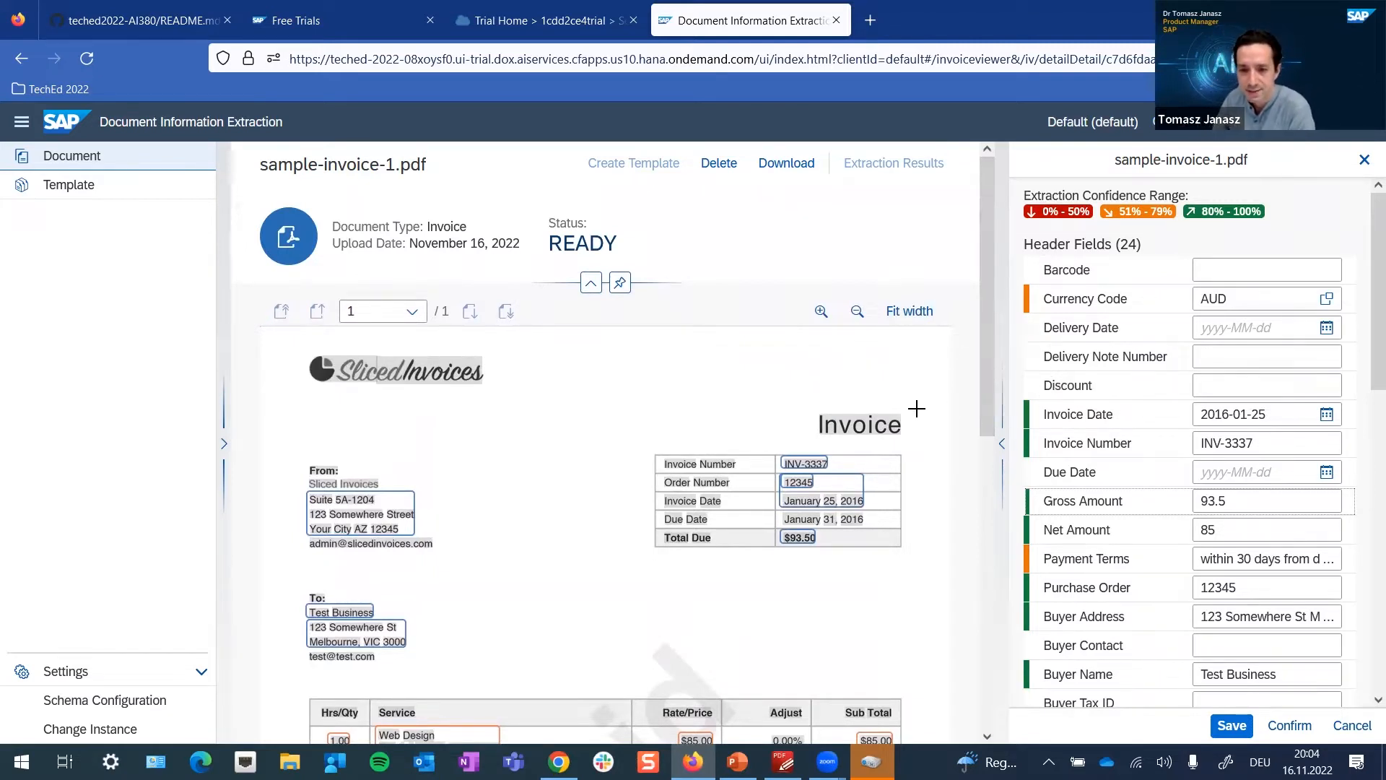
{"action": "scroll", "coordinate": [915, 404], "scroll_direction": "down", "scroll_amount": 2}
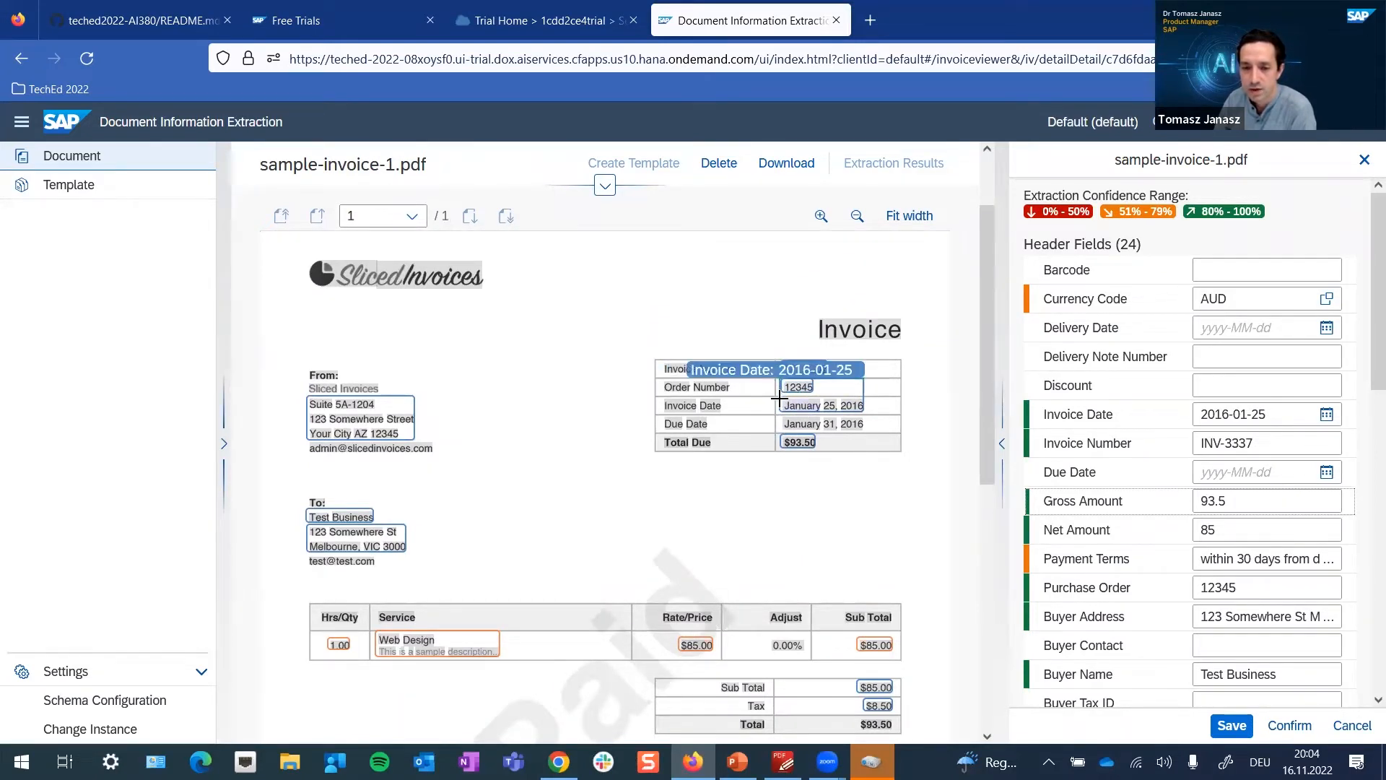
{"action": "left_click_drag", "start_coordinate": [781, 395], "coordinate": [885, 417]}
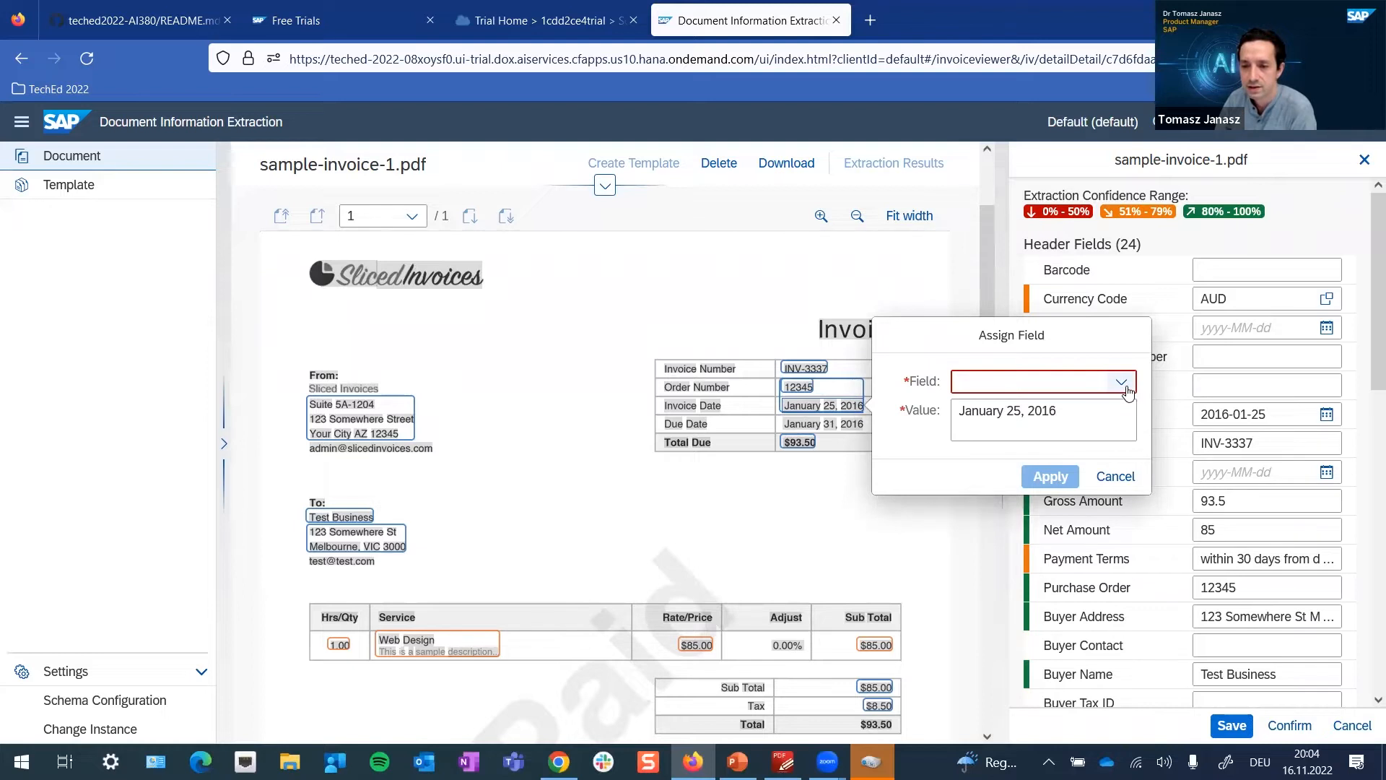
{"action": "left_click", "coordinate": [1178, 418]}
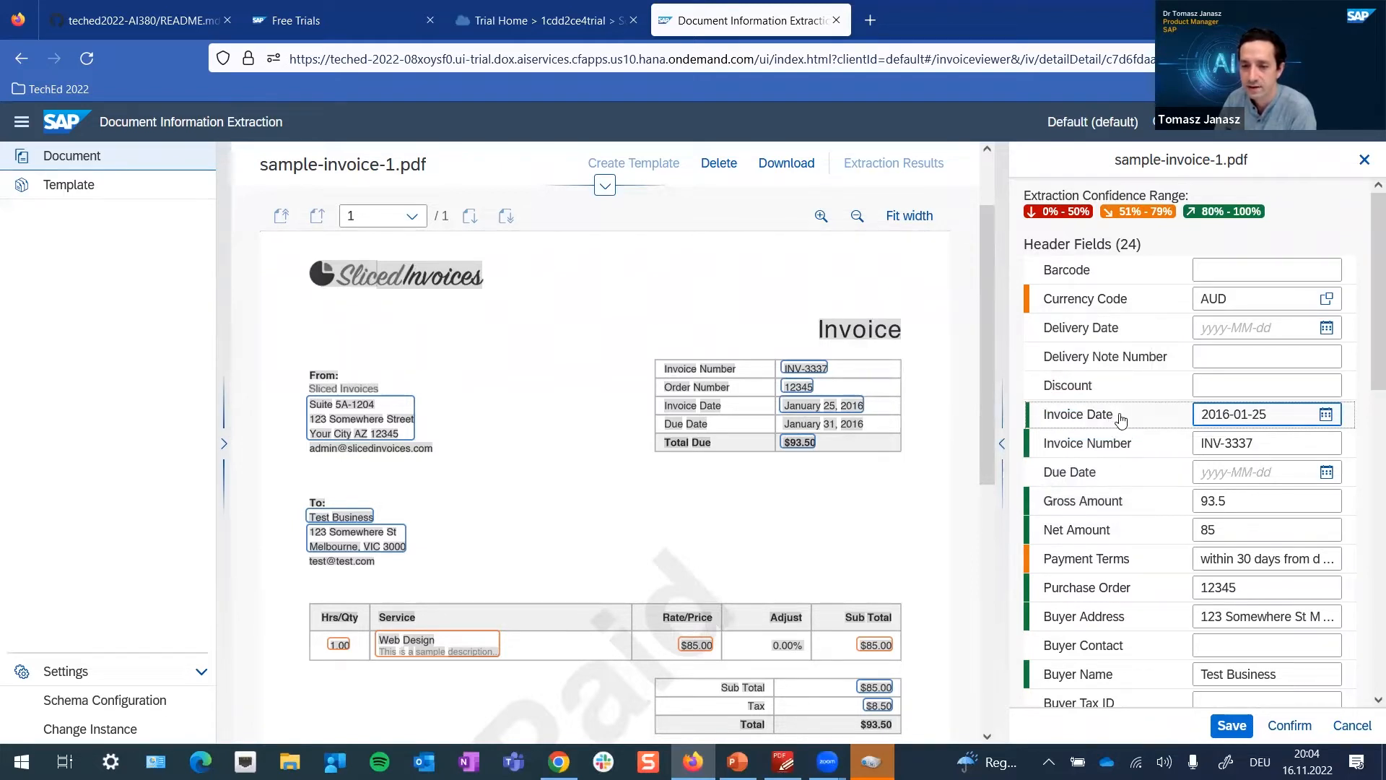
{"action": "left_click", "coordinate": [1232, 726]}
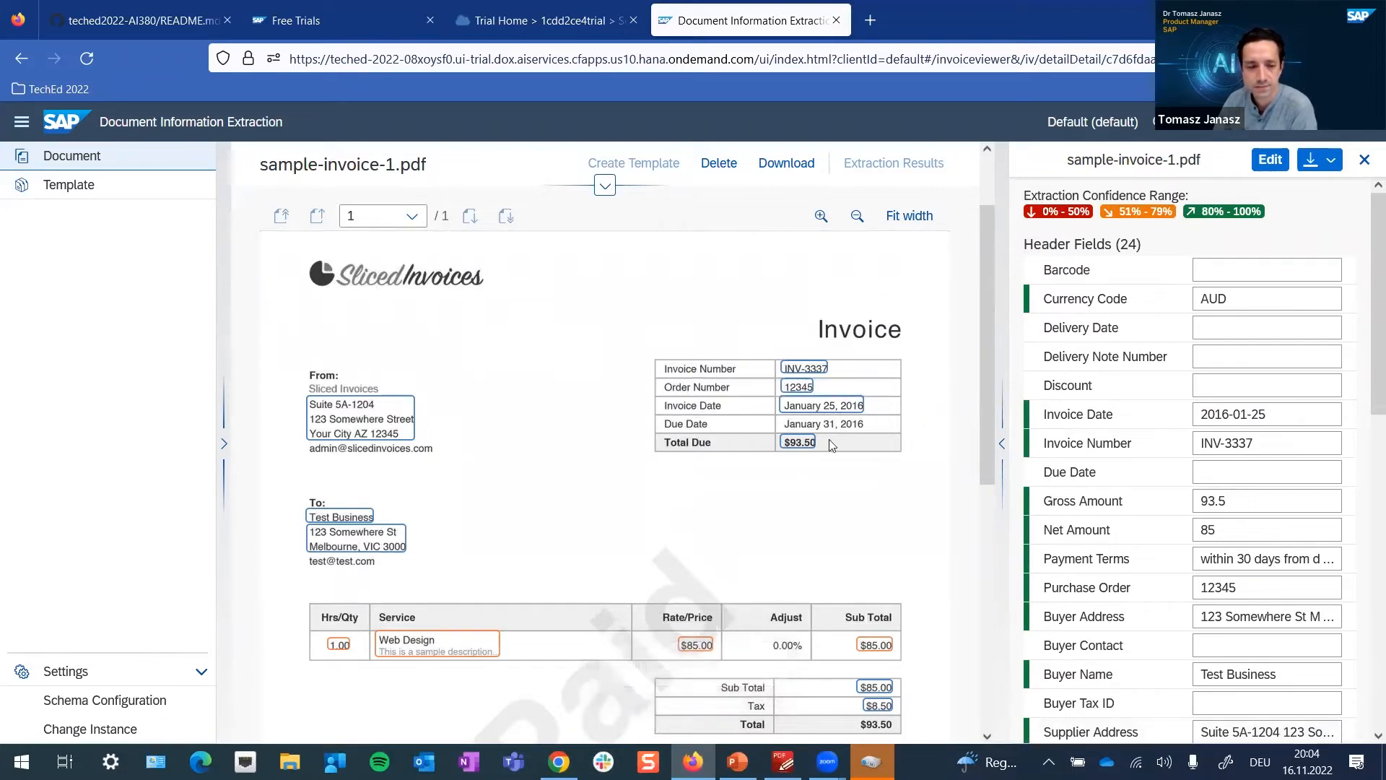
{"action": "scroll", "coordinate": [830, 448], "scroll_direction": "down", "scroll_amount": 2}
{"action": "scroll", "coordinate": [832, 454], "scroll_direction": "up", "scroll_amount": 4}
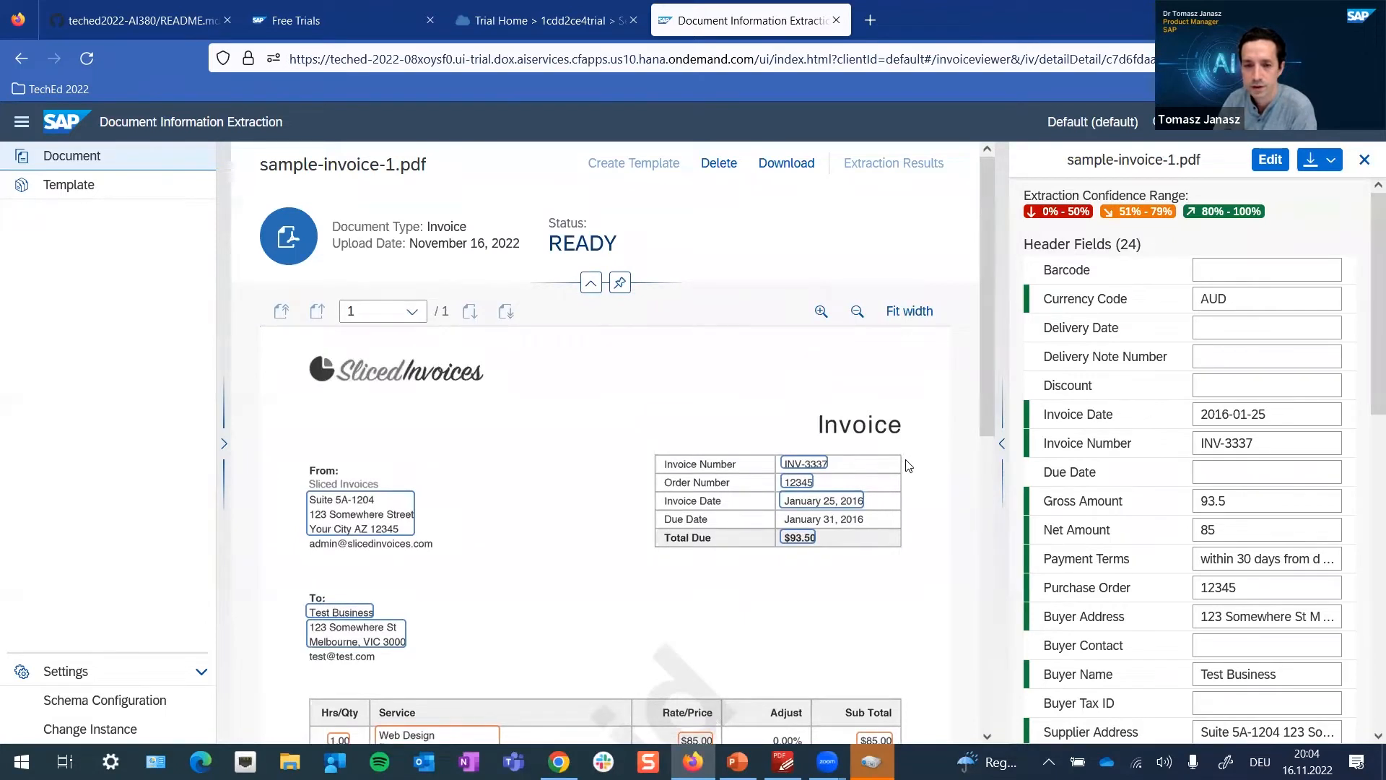
{"action": "scroll", "coordinate": [908, 463], "scroll_direction": "down", "scroll_amount": 2}
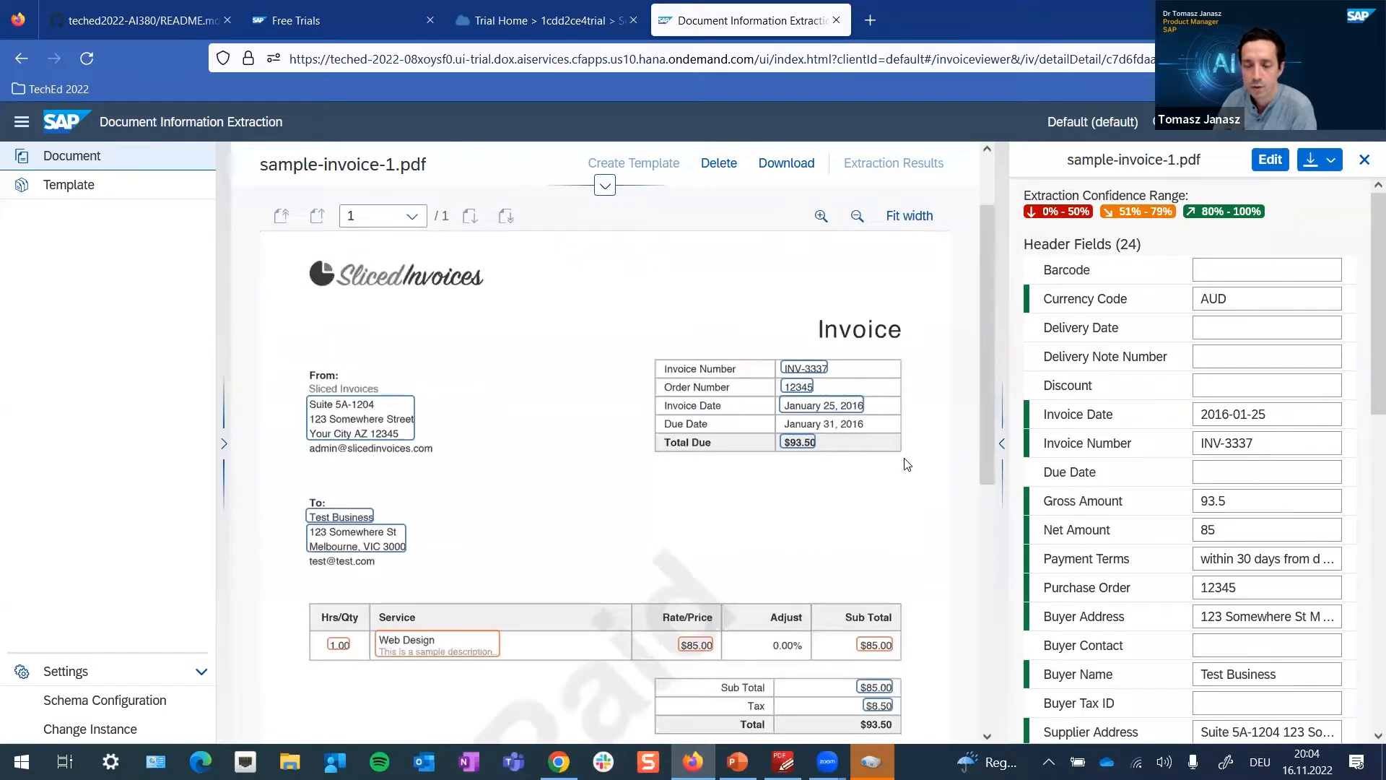
{"action": "left_click", "coordinate": [1281, 166]}
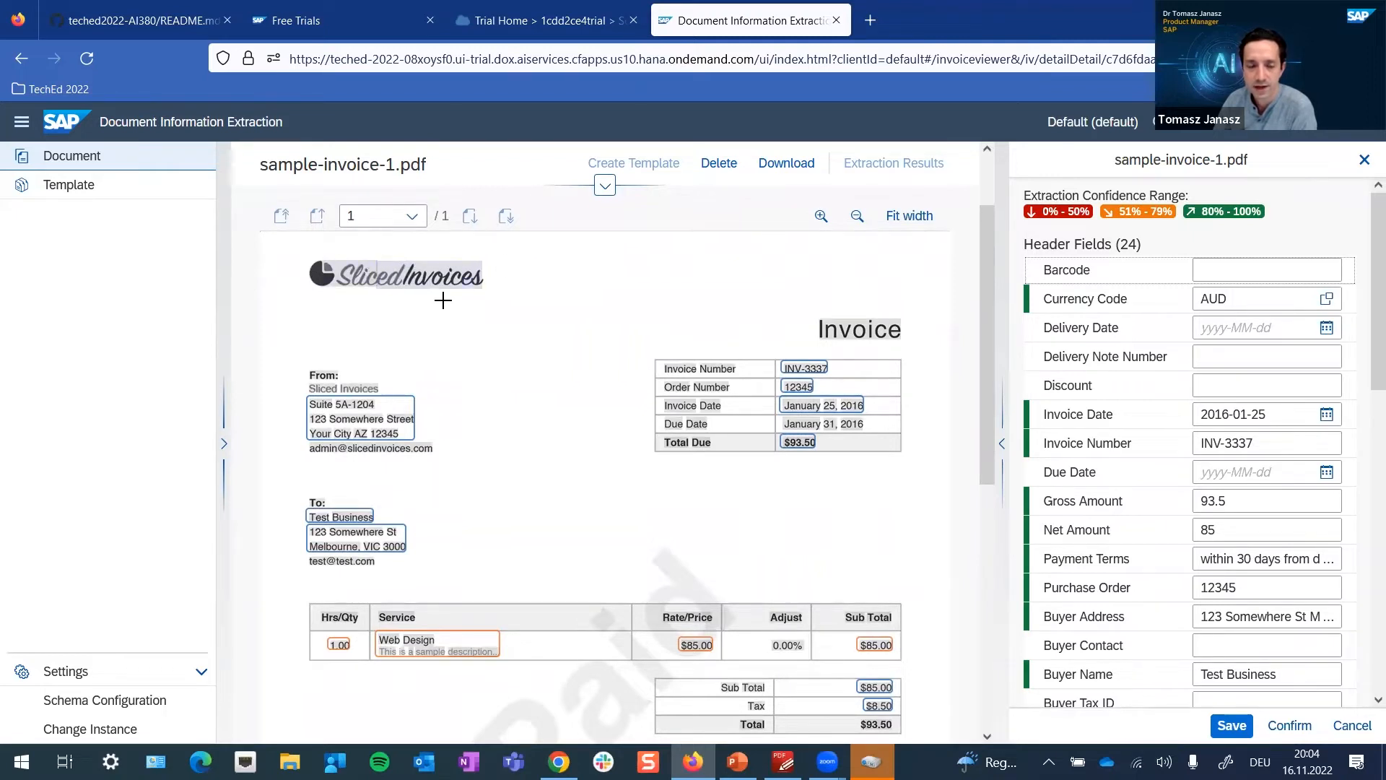
{"action": "left_click", "coordinate": [671, 365]}
{"action": "left_click_drag", "start_coordinate": [632, 338], "coordinate": [904, 464]}
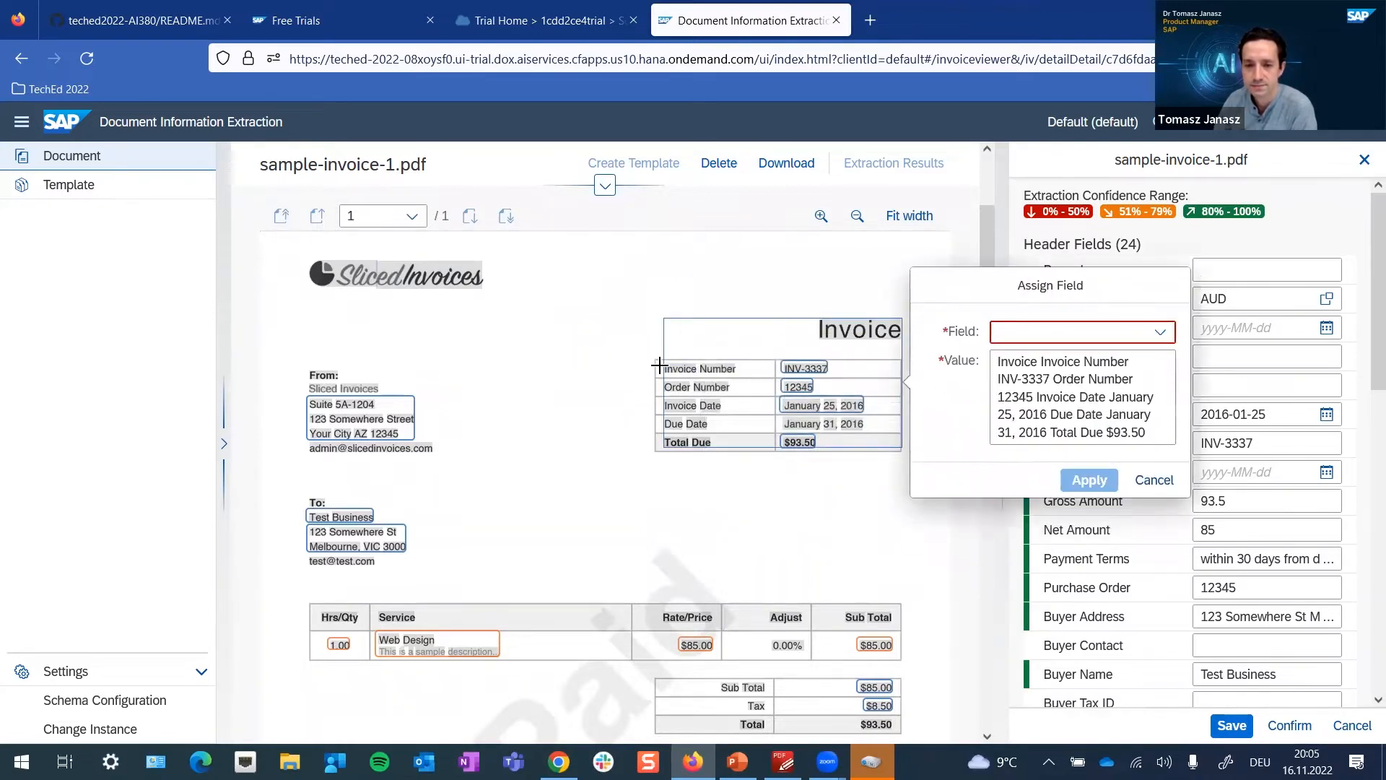
{"action": "left_click", "coordinate": [1168, 482]}
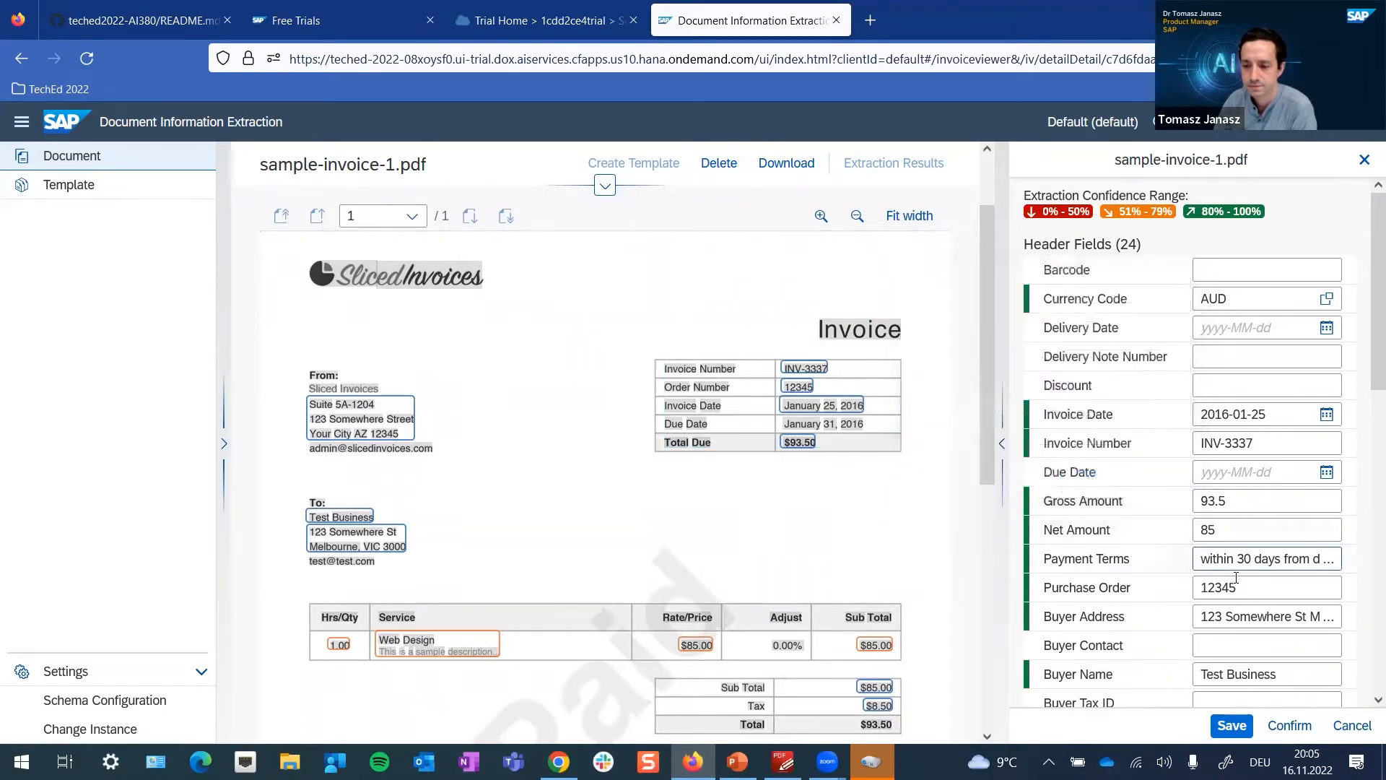
{"action": "left_click", "coordinate": [1352, 726]}
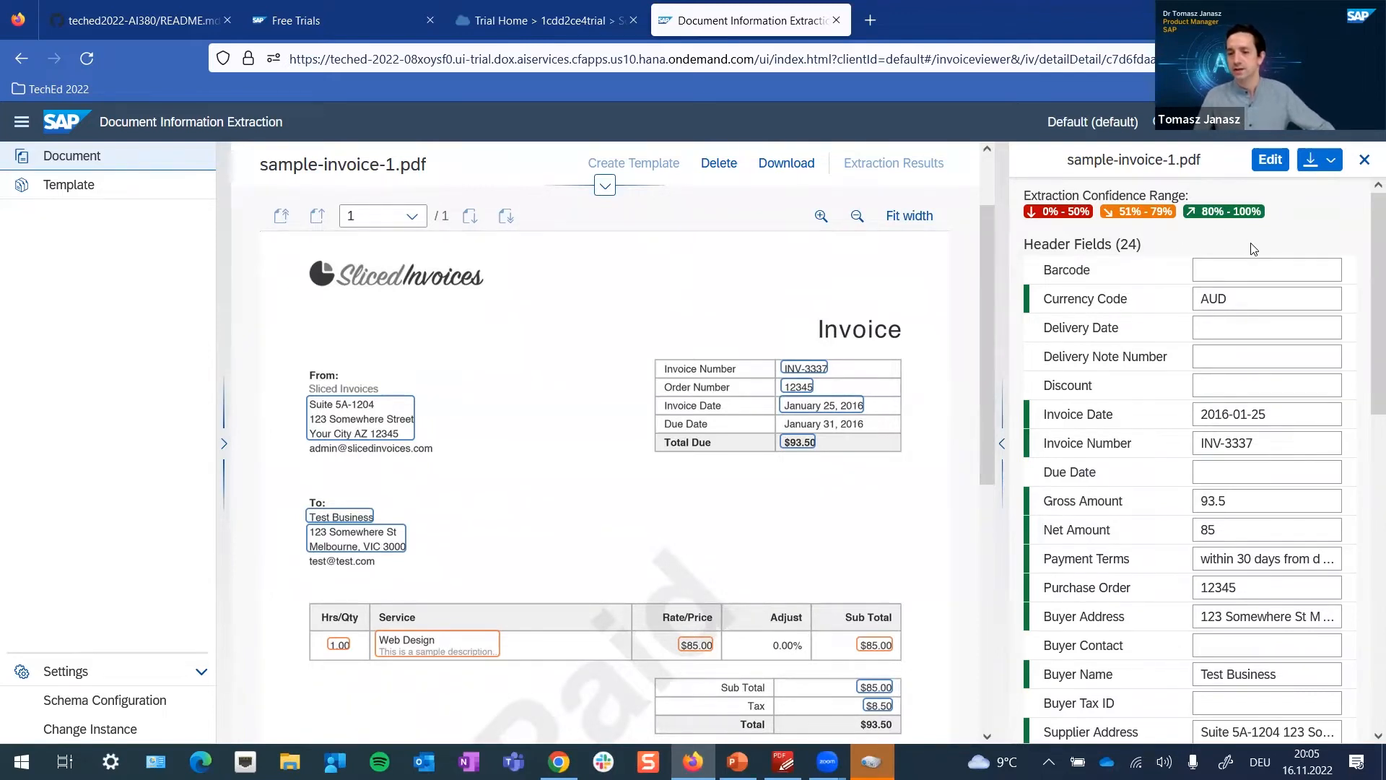
- Look over the saved header fields, and close the extraction results and the document to return to the documents list
{"action": "scroll", "coordinate": [1249, 252], "scroll_direction": "down", "scroll_amount": 3}
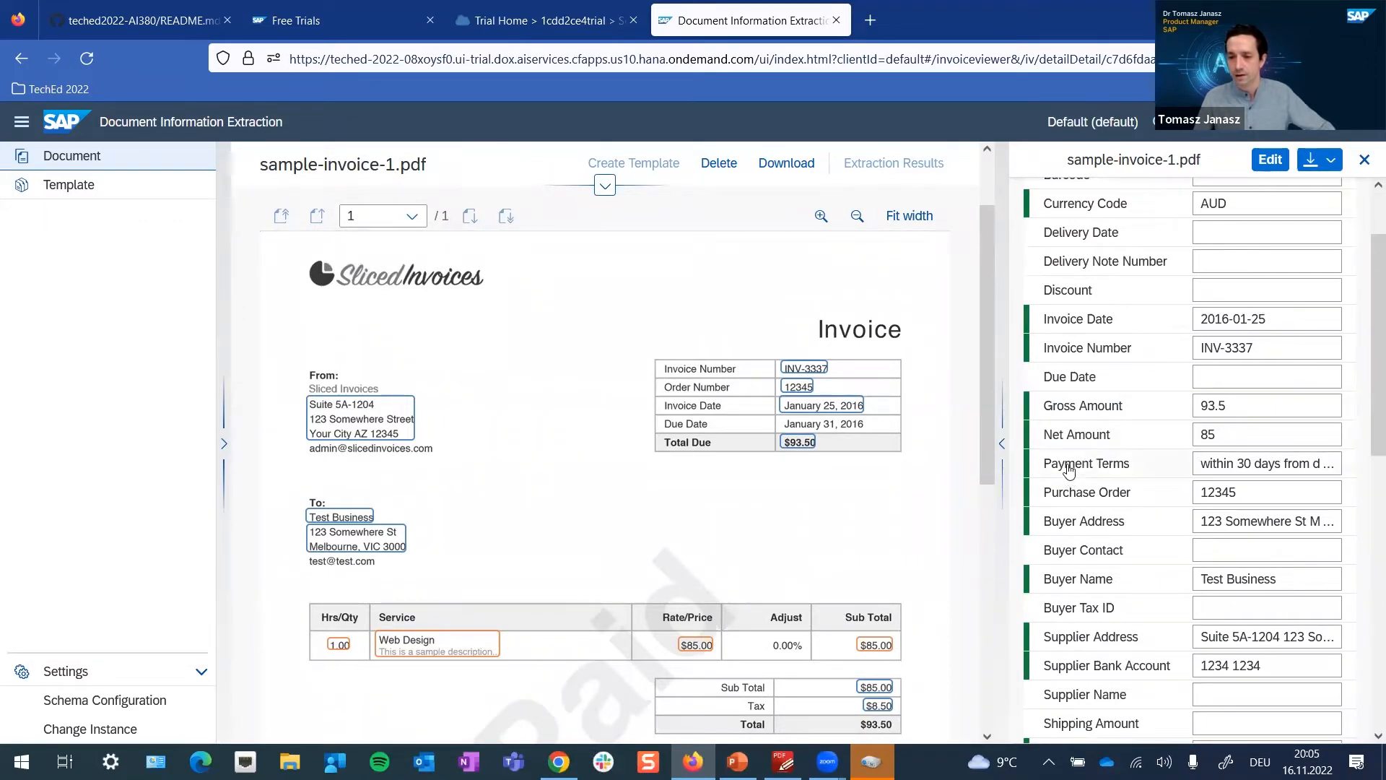
{"action": "scroll", "coordinate": [1073, 468], "scroll_direction": "down", "scroll_amount": 5}
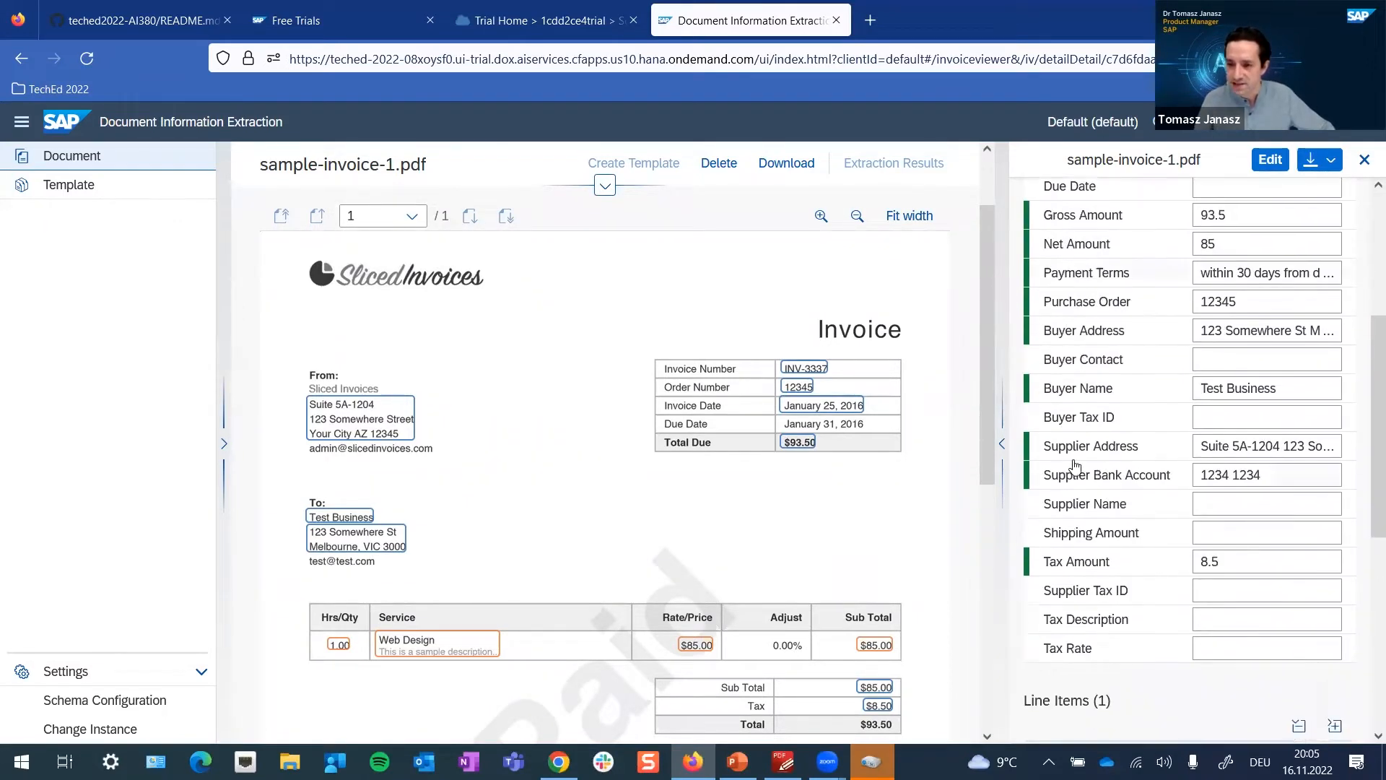
{"action": "scroll", "coordinate": [1076, 466], "scroll_direction": "up", "scroll_amount": 8}
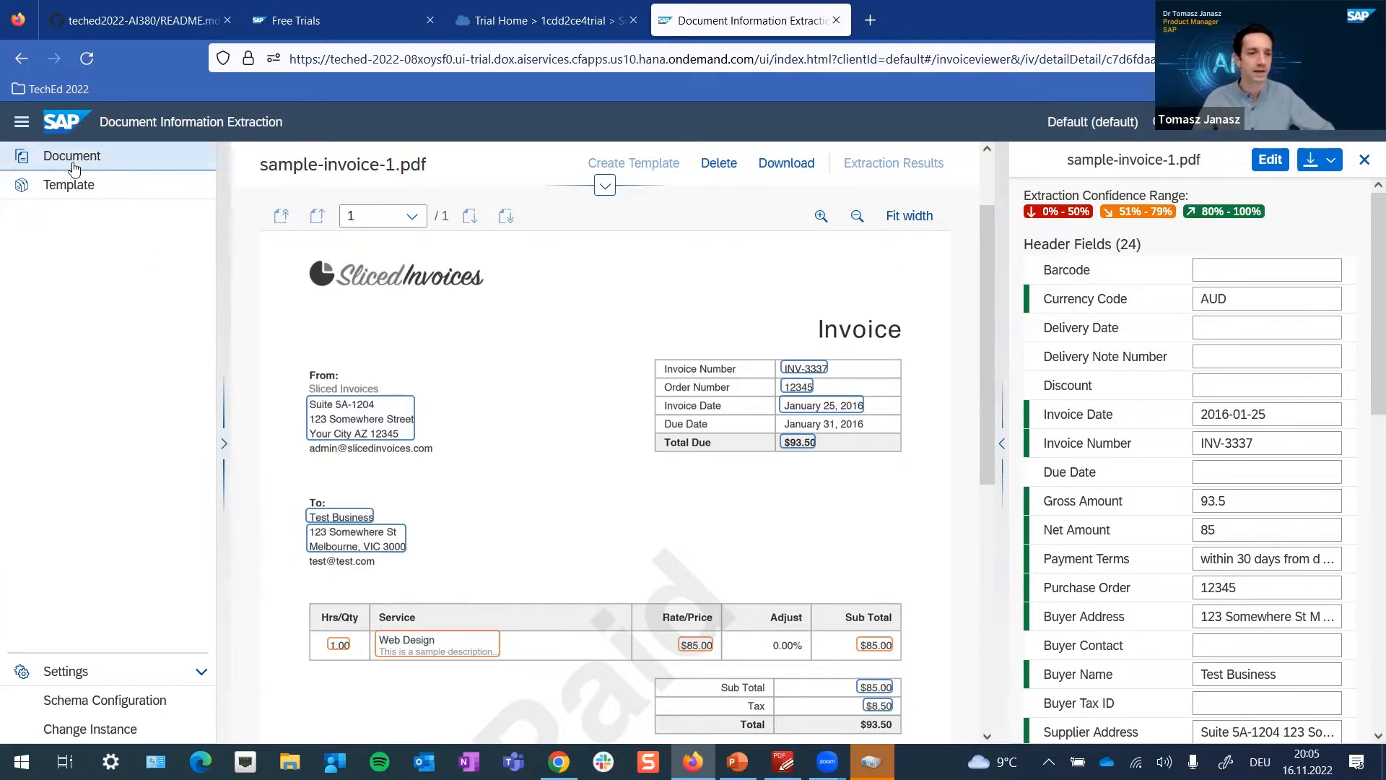
{"action": "left_click", "coordinate": [1365, 161]}
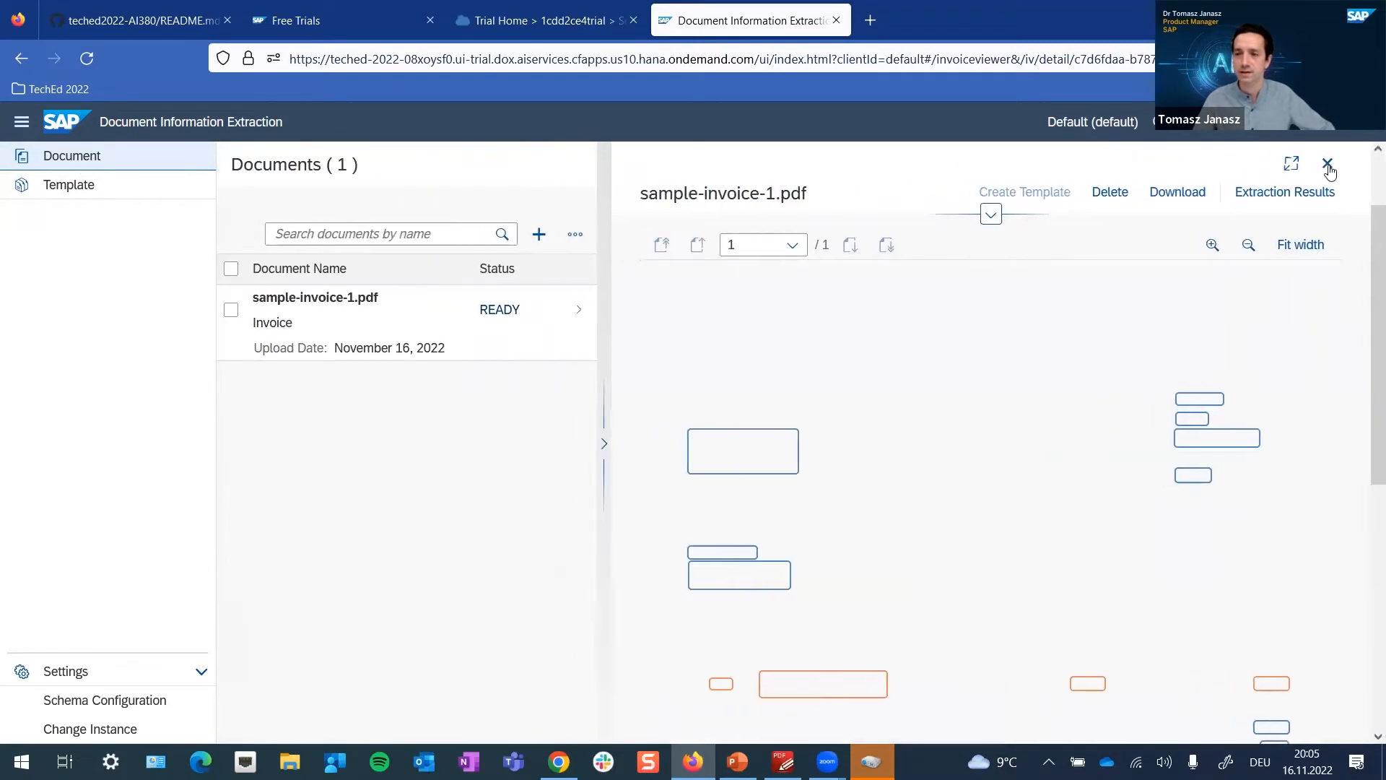
{"action": "left_click", "coordinate": [1329, 166]}
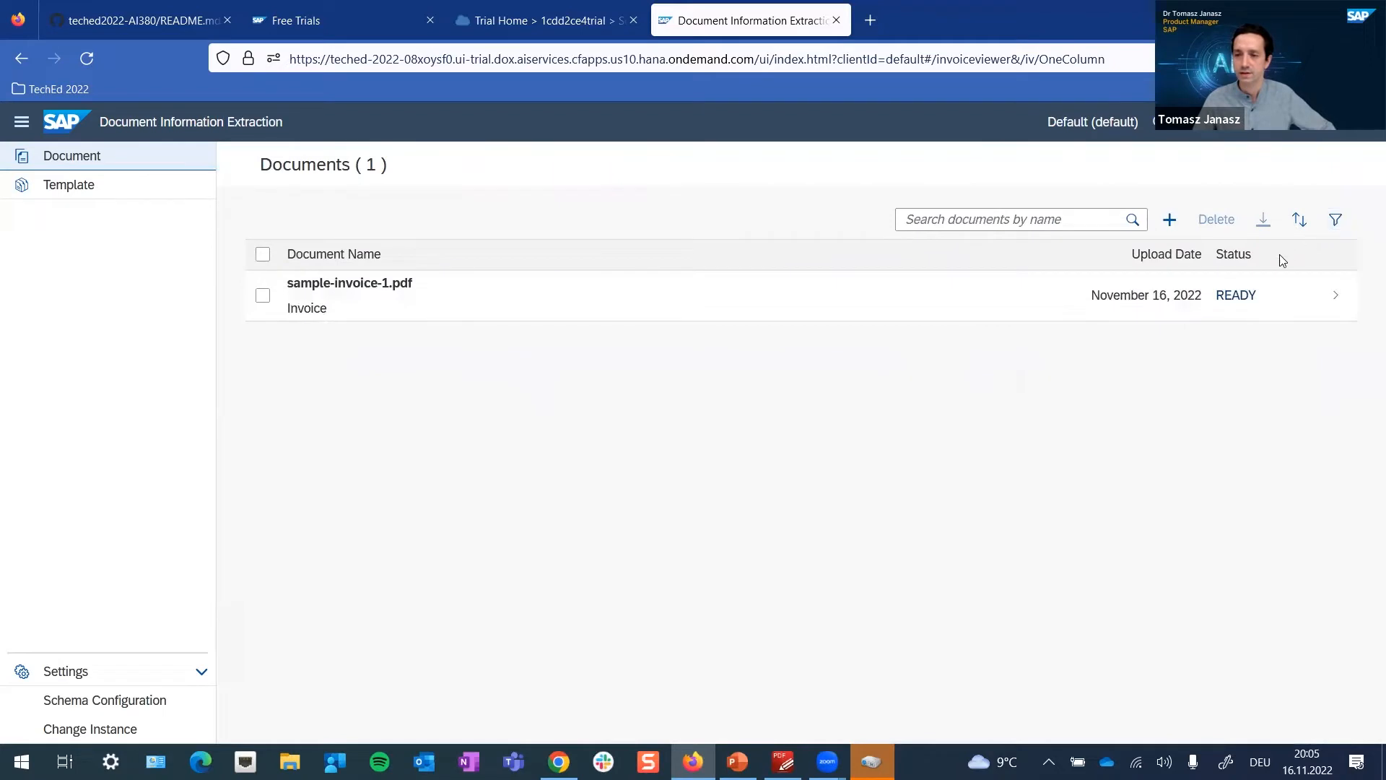
- Start a new document upload of type Invoice and add the file sample-invoice-1.pdf
{"action": "left_click", "coordinate": [1170, 219]}
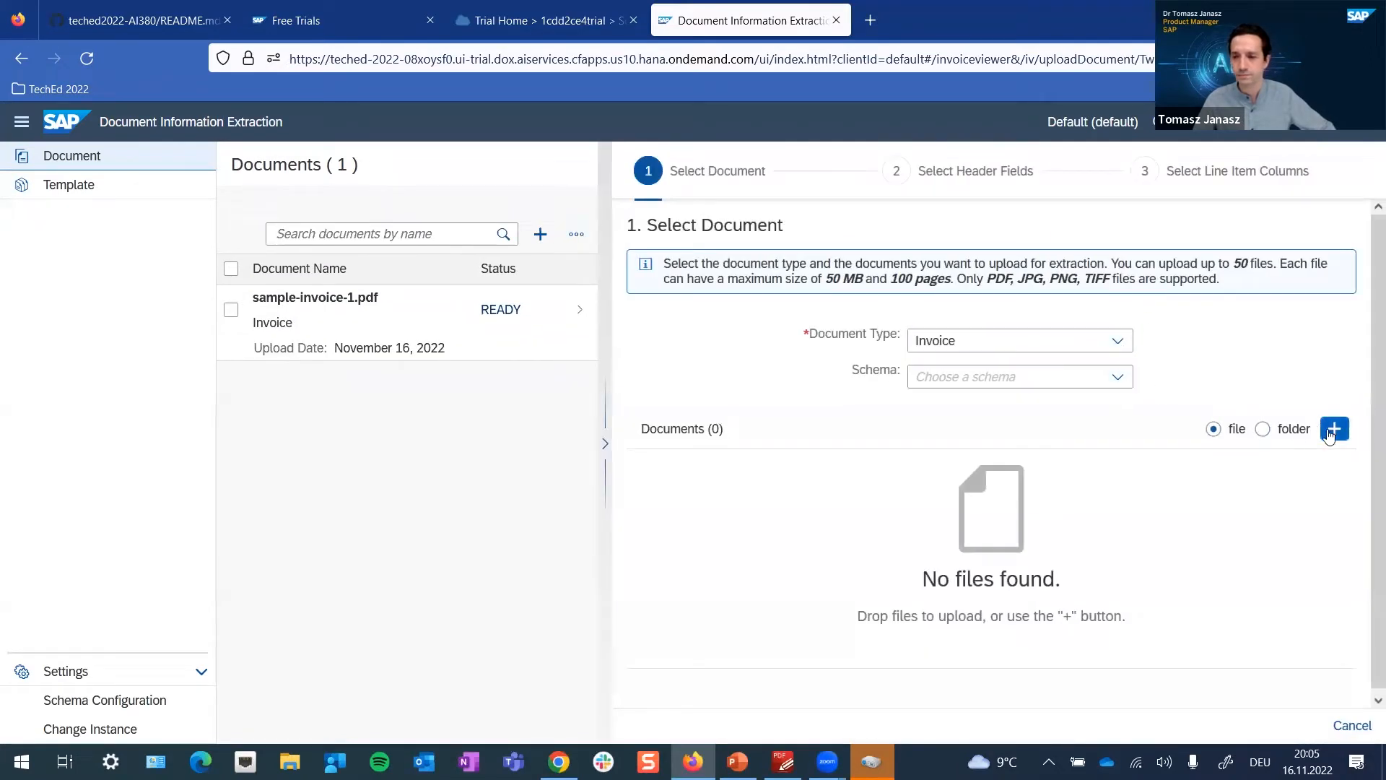
{"action": "left_click", "coordinate": [1331, 431]}
{"action": "left_click", "coordinate": [809, 314]}
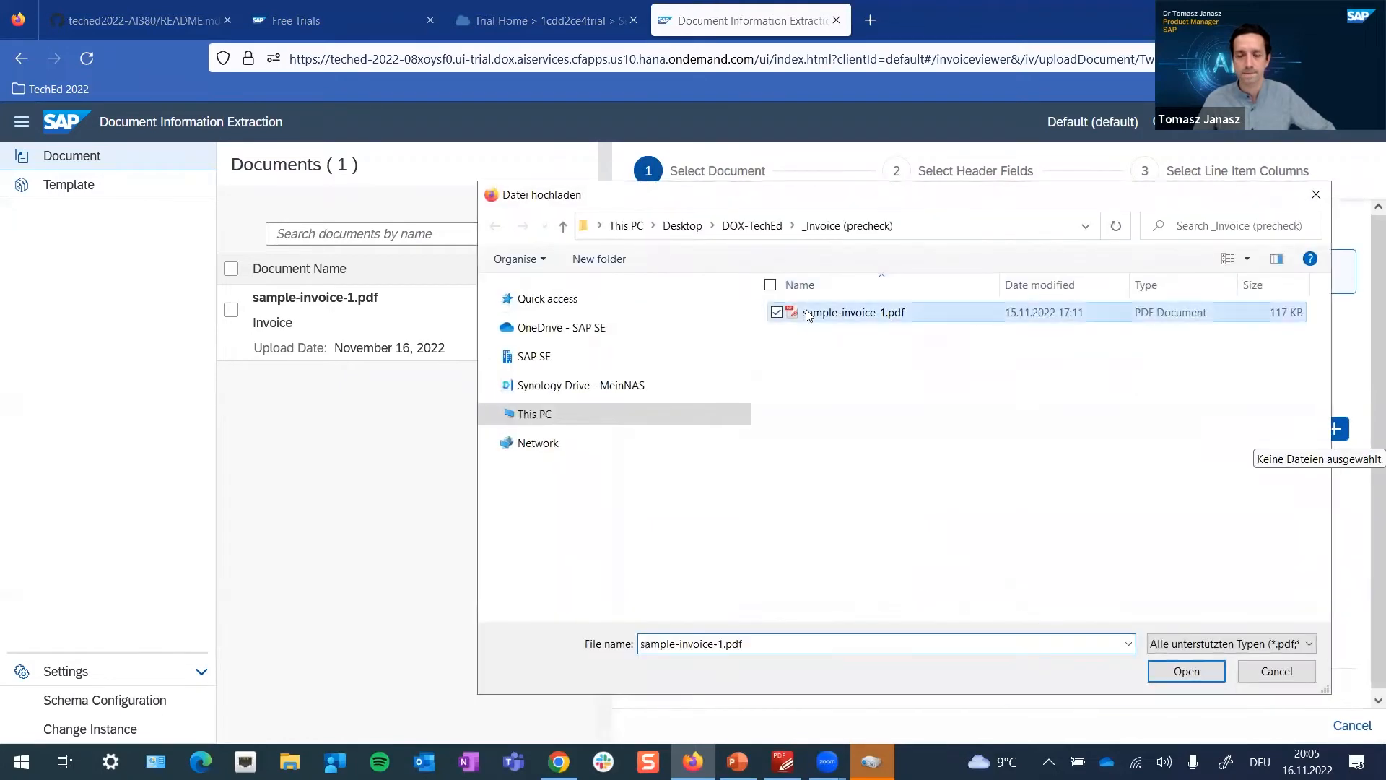
{"action": "double_click", "coordinate": [809, 314]}
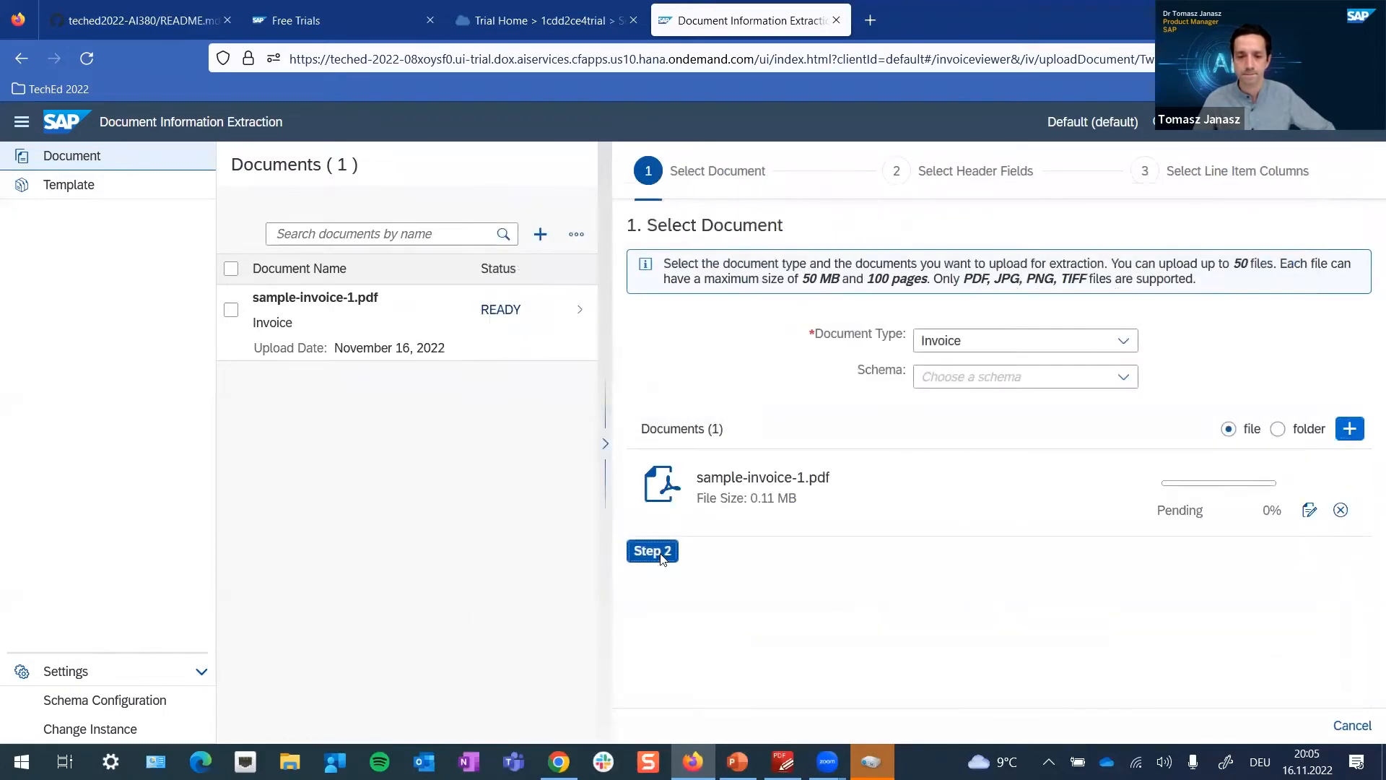
- Keep all header fields and line item columns selected, review the upload, and confirm the document for extraction
{"action": "left_click", "coordinate": [660, 553]}
{"action": "scroll", "coordinate": [671, 508], "scroll_direction": "down", "scroll_amount": 5}
{"action": "left_click", "coordinate": [652, 647]}
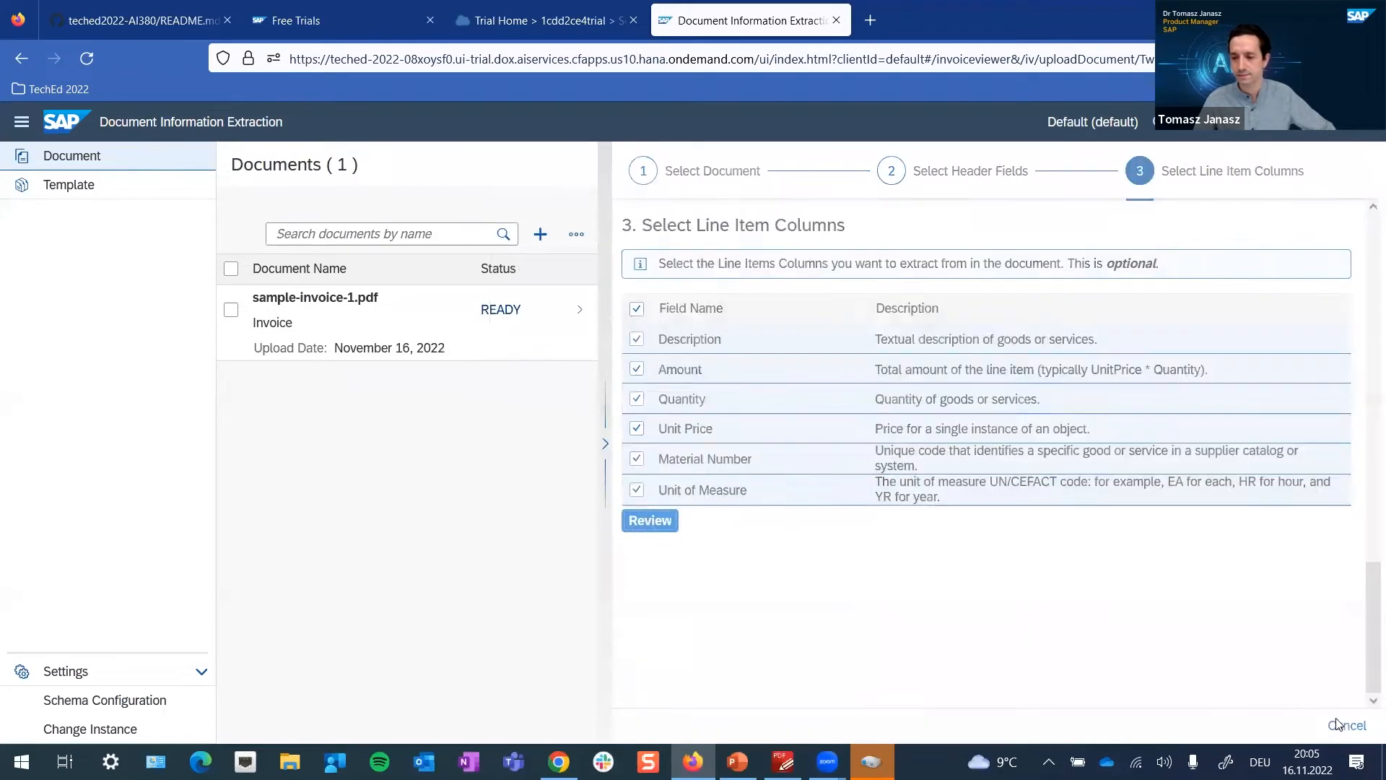
{"action": "key", "text": "Return"}
{"action": "left_click", "coordinate": [1287, 725]}
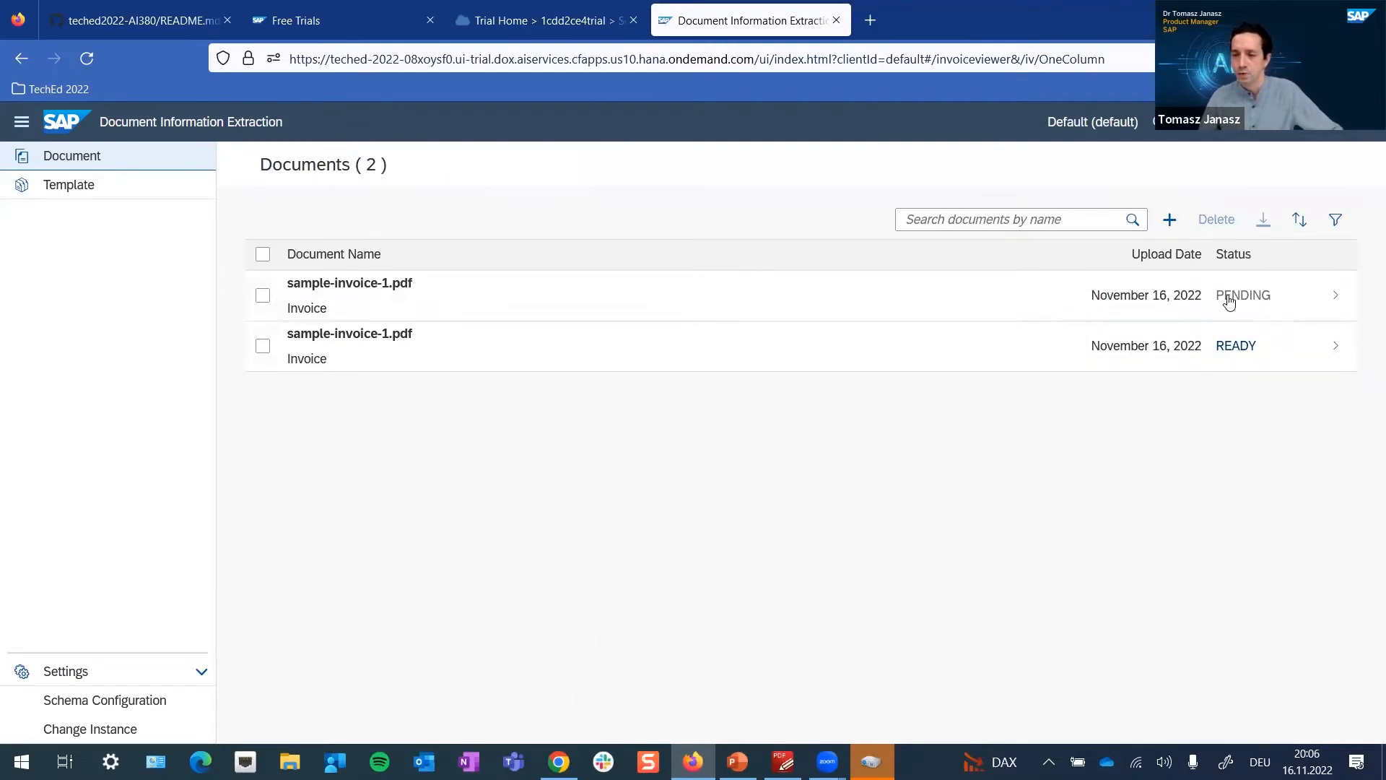
- Open the newly processed sample-invoice-1.pdf once its extraction is ready, and display its extraction results
{"action": "mouse_move", "coordinate": [1234, 352]}
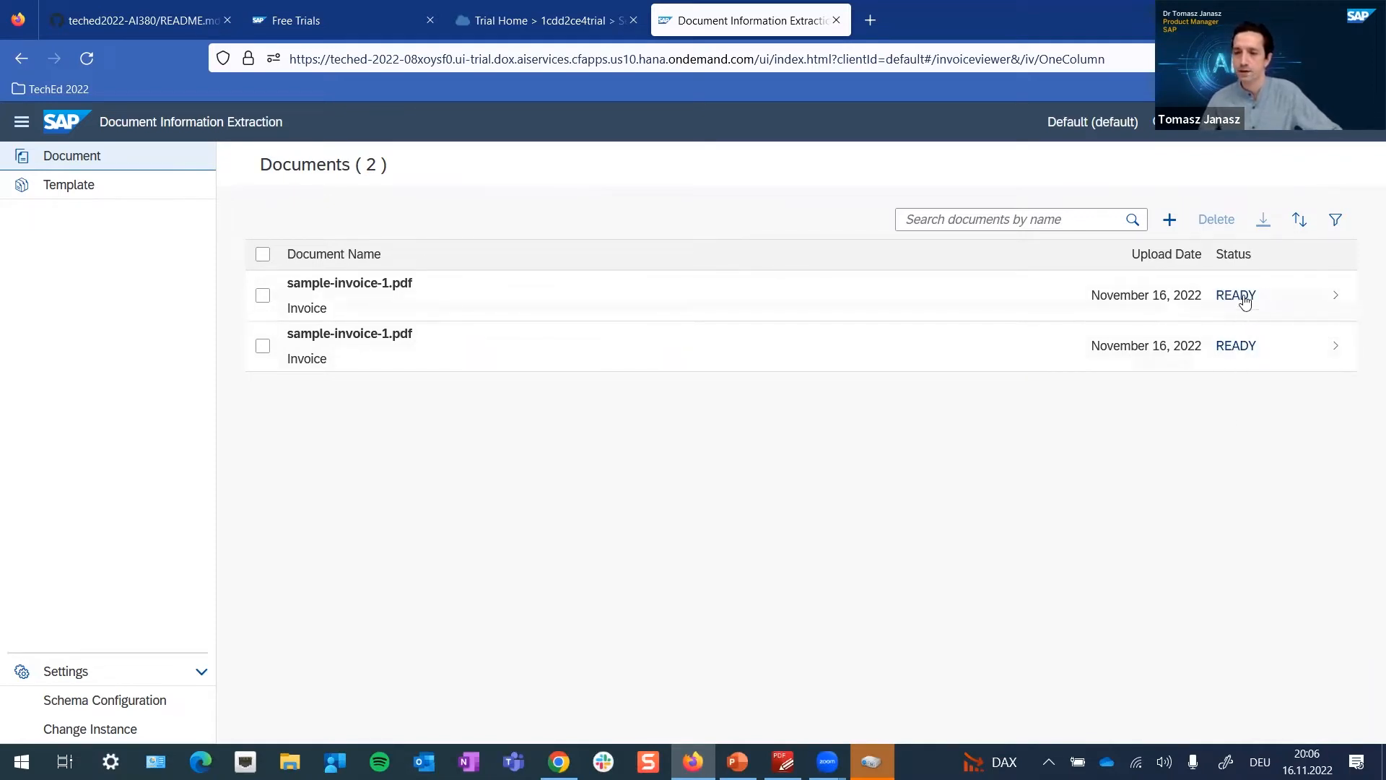
{"action": "left_click", "coordinate": [1241, 302]}
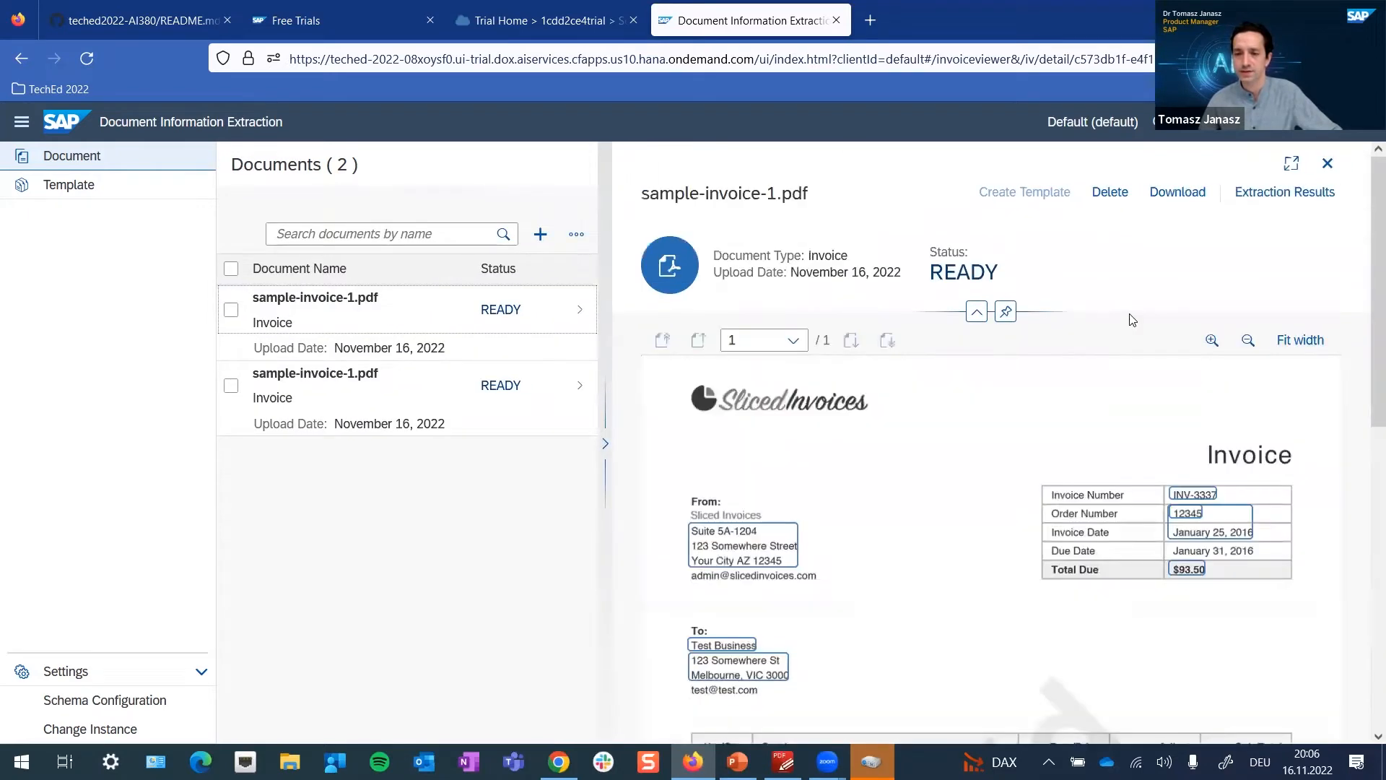
{"action": "left_click", "coordinate": [1289, 192]}
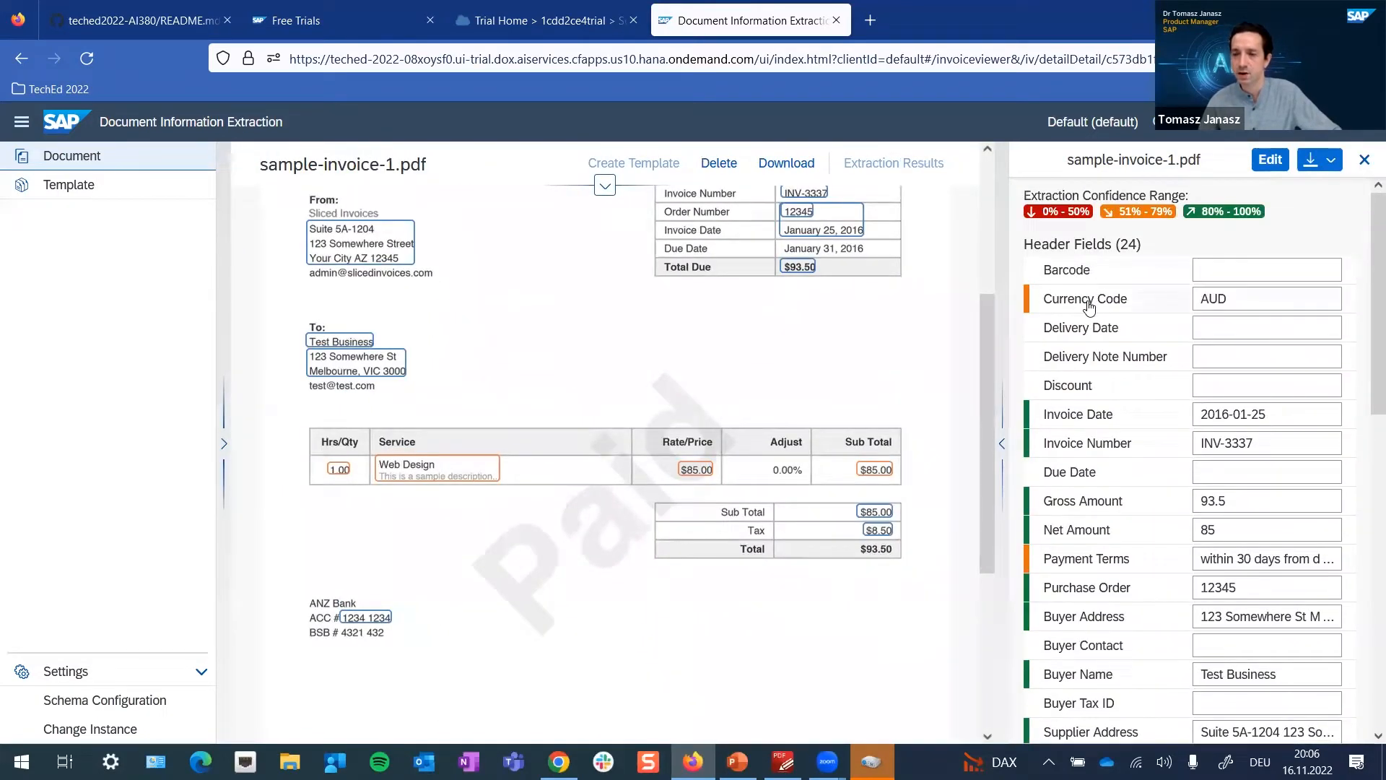
- Check the confidence and raw values of the extracted header fields, including Currency Code, Invoice Number and Supplier Bank Account, and close the document
{"action": "mouse_move", "coordinate": [1090, 307]}
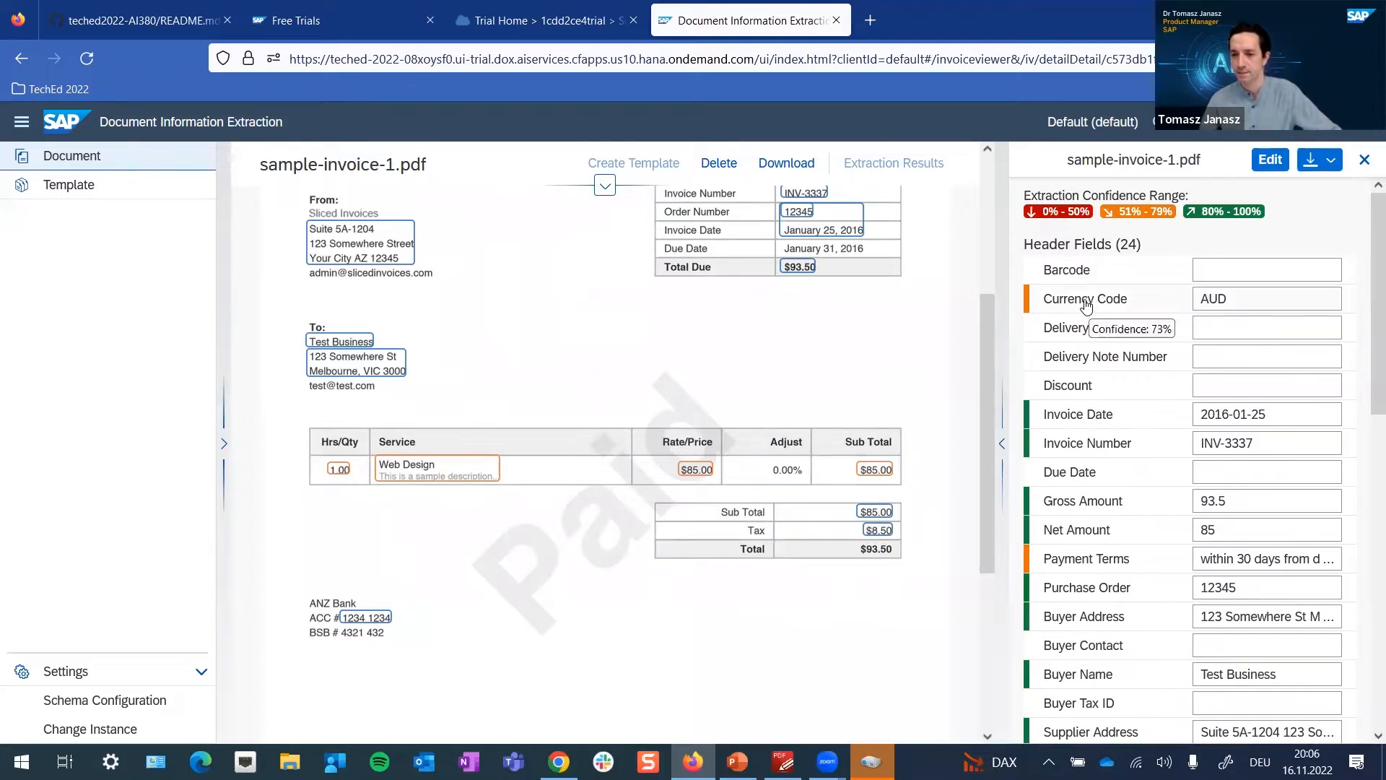
{"action": "mouse_move", "coordinate": [1062, 460]}
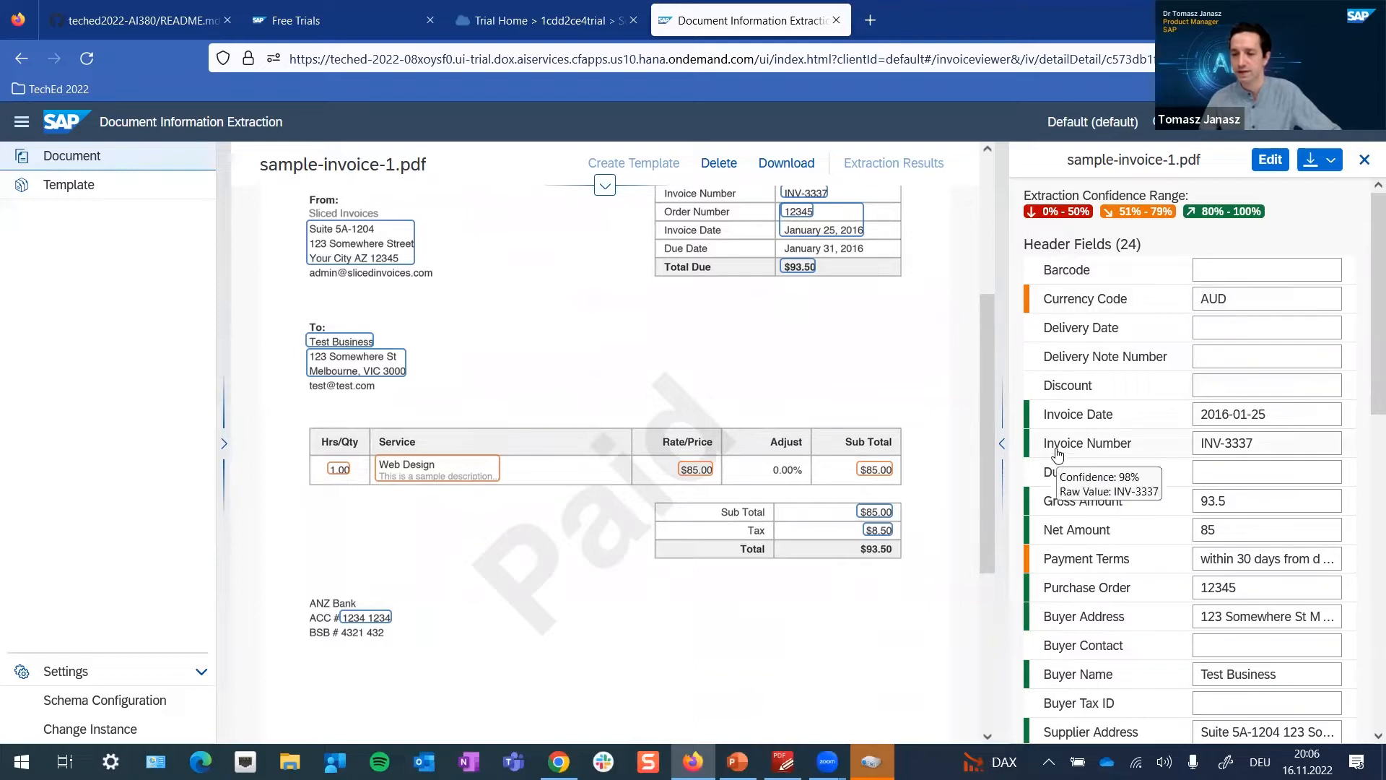
{"action": "scroll", "coordinate": [1058, 454], "scroll_direction": "down", "scroll_amount": 4}
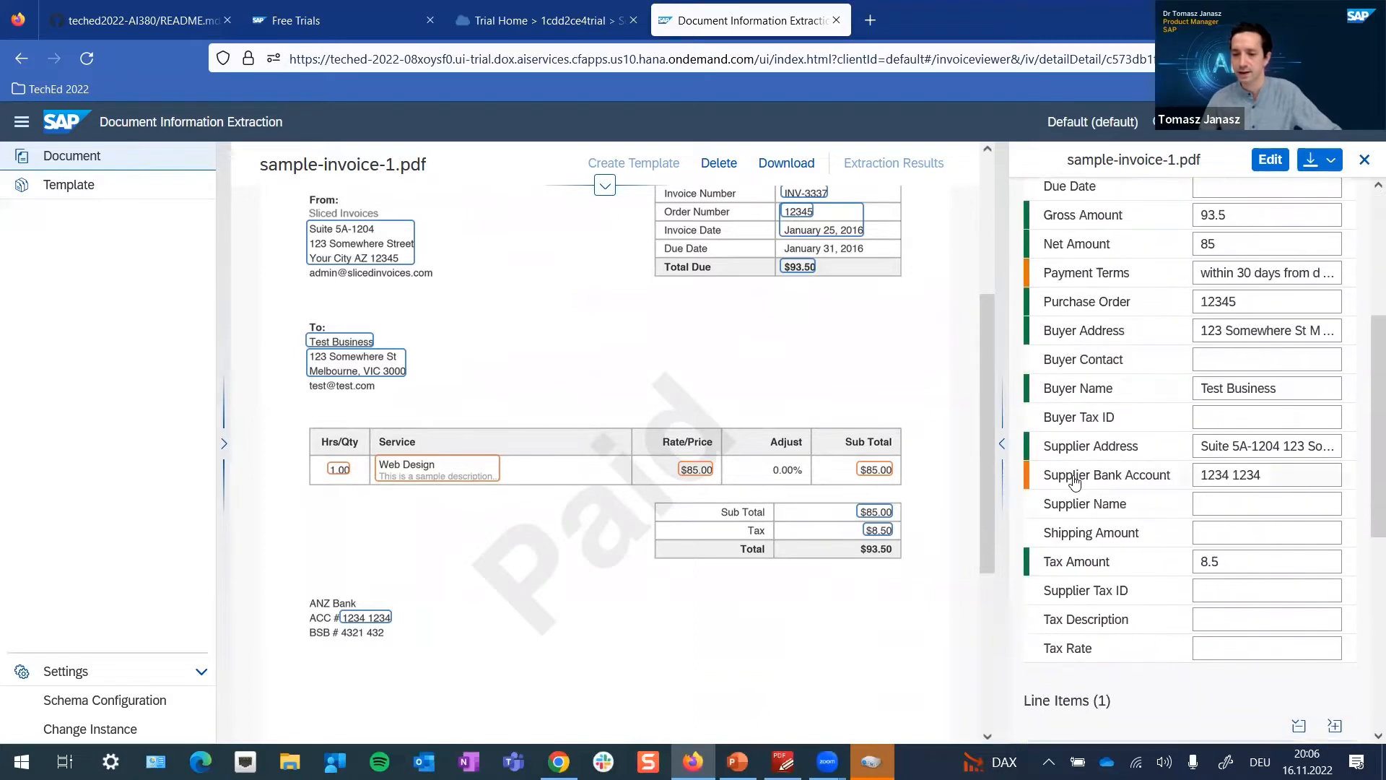
{"action": "mouse_move", "coordinate": [1074, 483]}
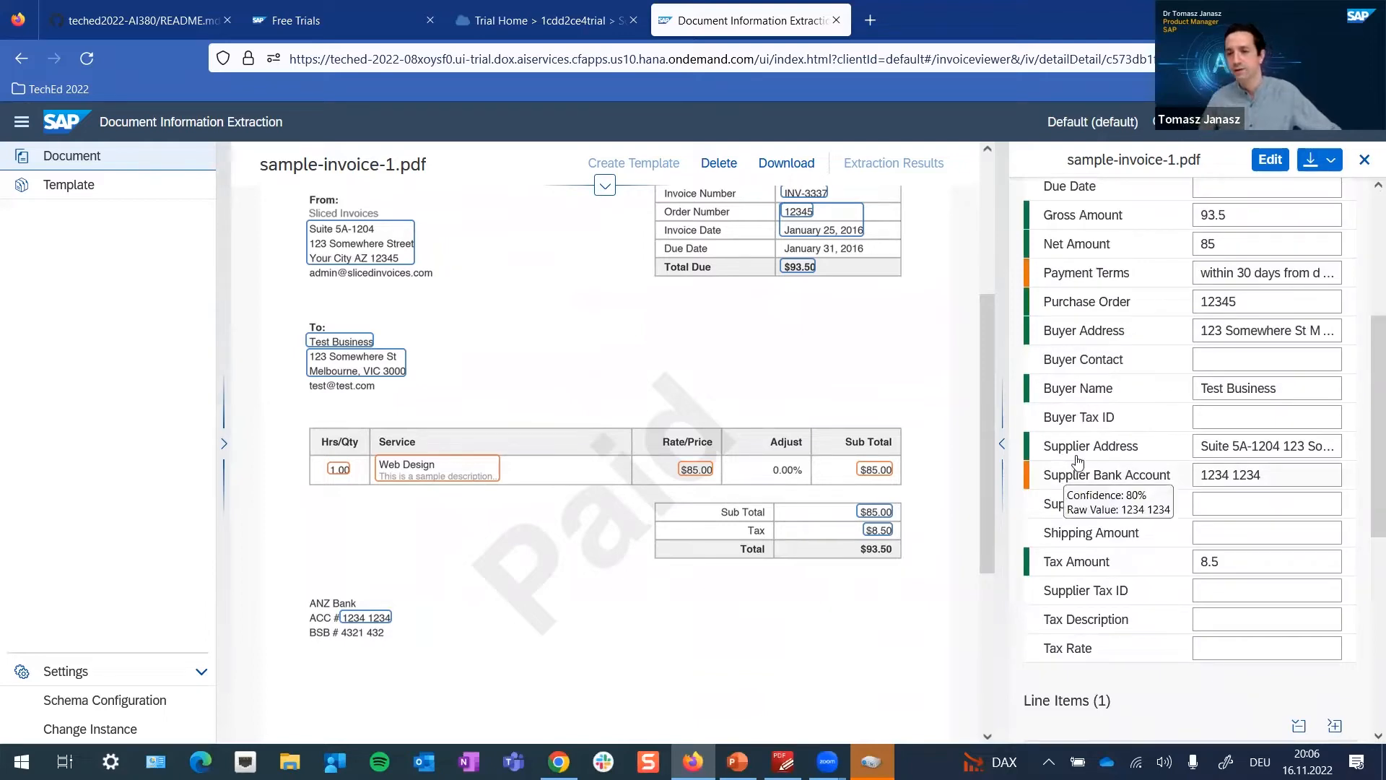
{"action": "scroll", "coordinate": [1068, 462], "scroll_direction": "up", "scroll_amount": 4}
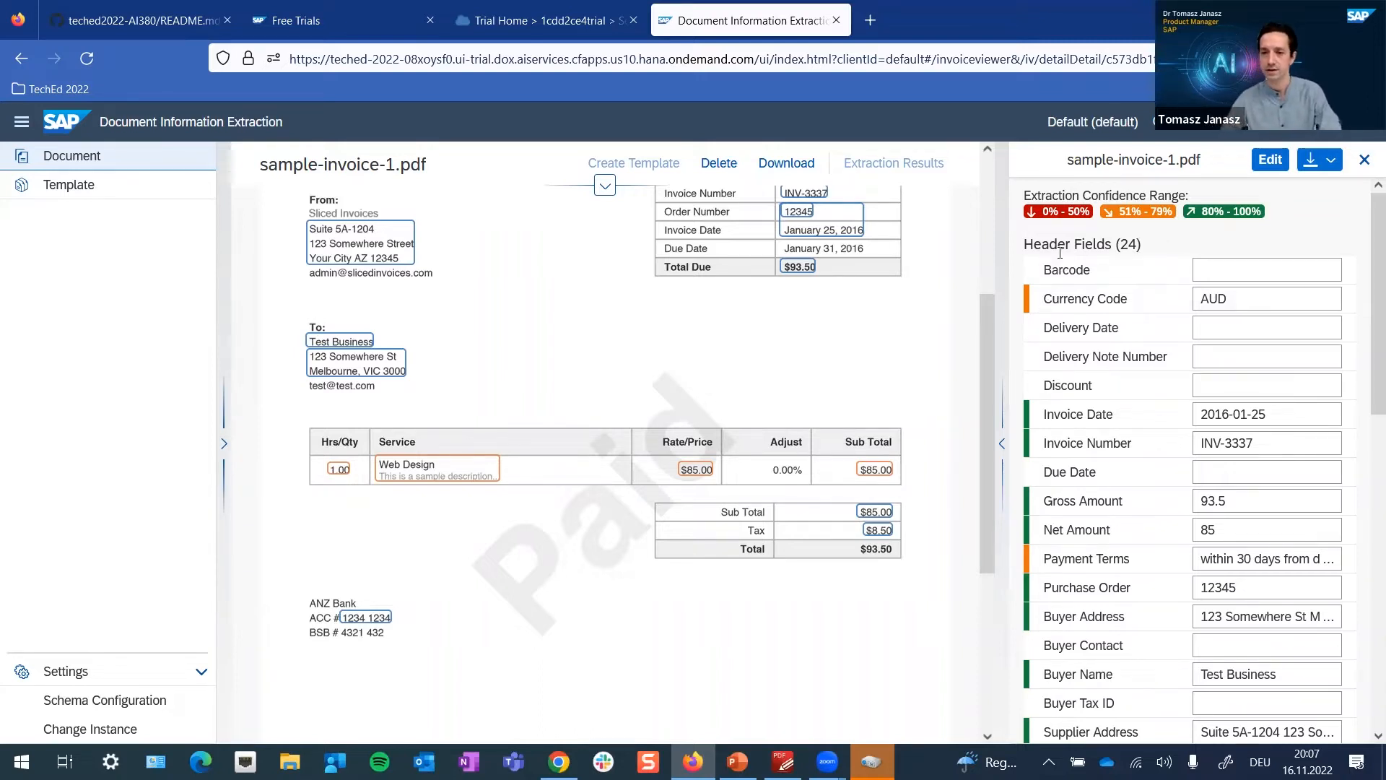
{"action": "scroll", "coordinate": [1054, 278], "scroll_direction": "down", "scroll_amount": 1}
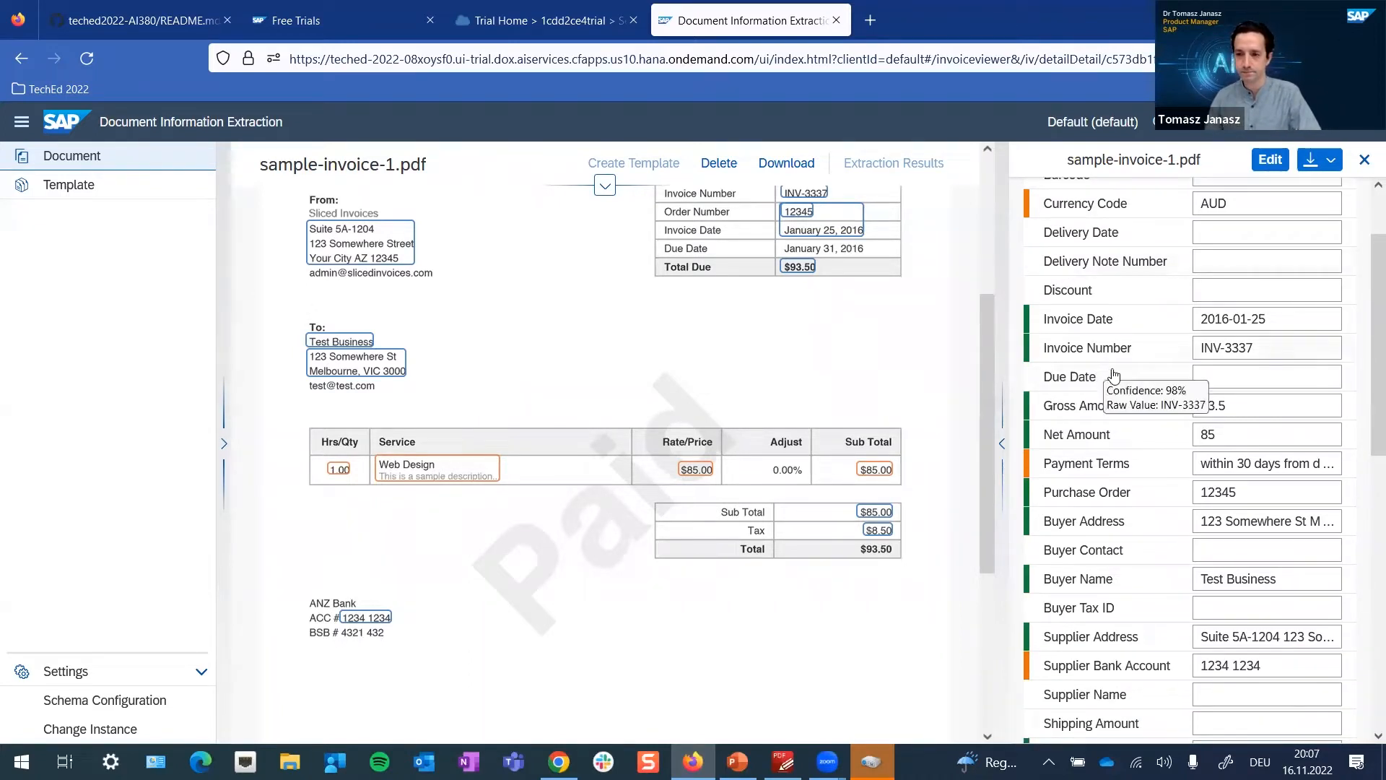
{"action": "scroll", "coordinate": [1104, 370], "scroll_direction": "down", "scroll_amount": 3}
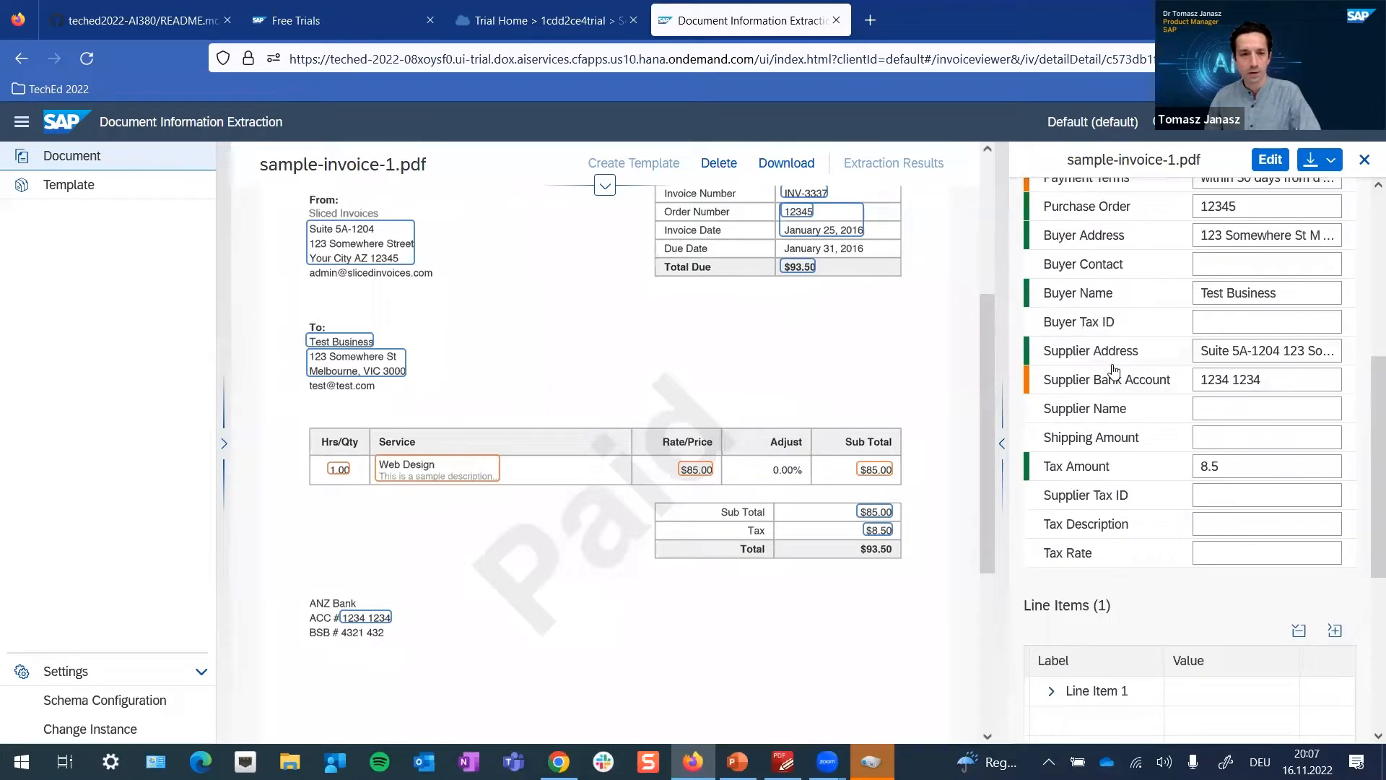
{"action": "scroll", "coordinate": [1114, 370], "scroll_direction": "up", "scroll_amount": 4}
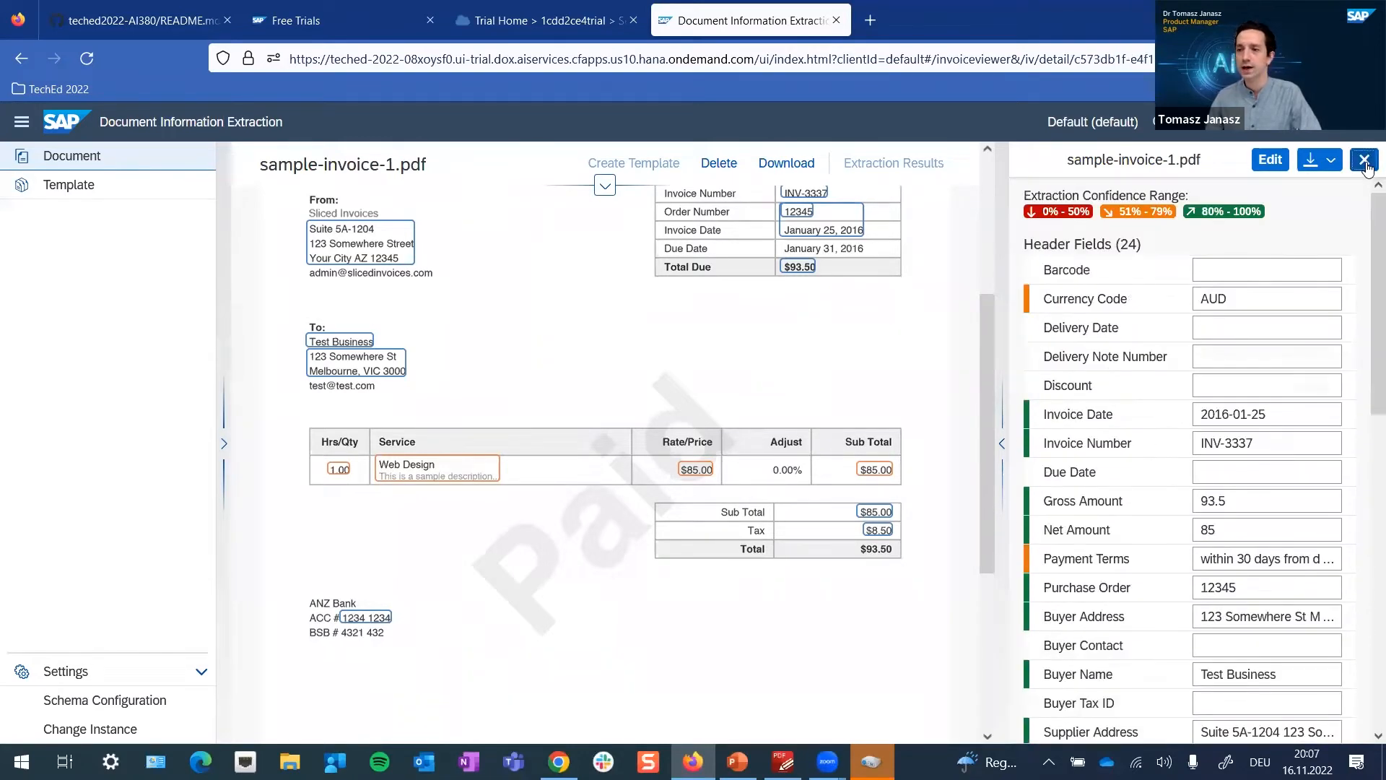
{"action": "left_click", "coordinate": [1364, 160]}
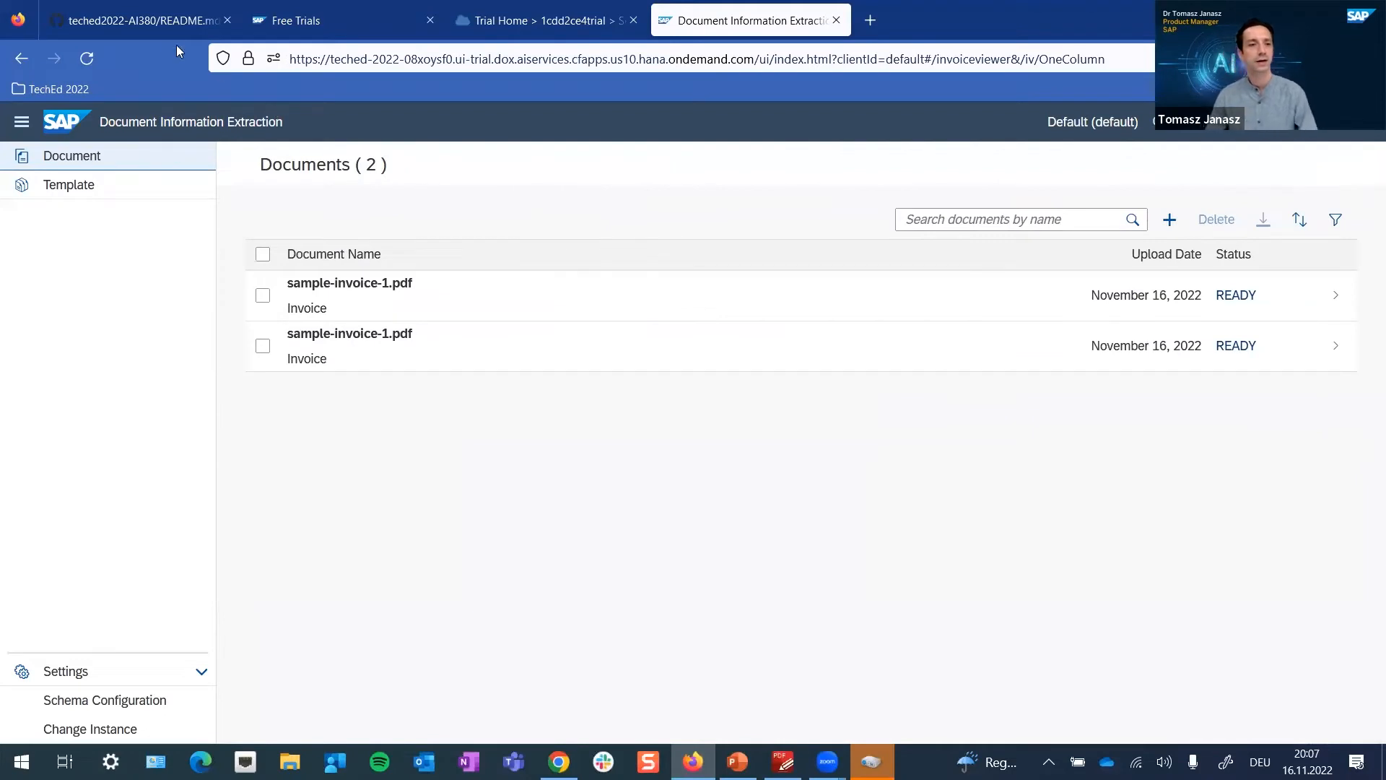
- Go back to the workshop README's exercise list and open the Exercise 2a tutorial, Create Custom Schema for Custom Documents, in its own tab
{"action": "left_click", "coordinate": [155, 21]}
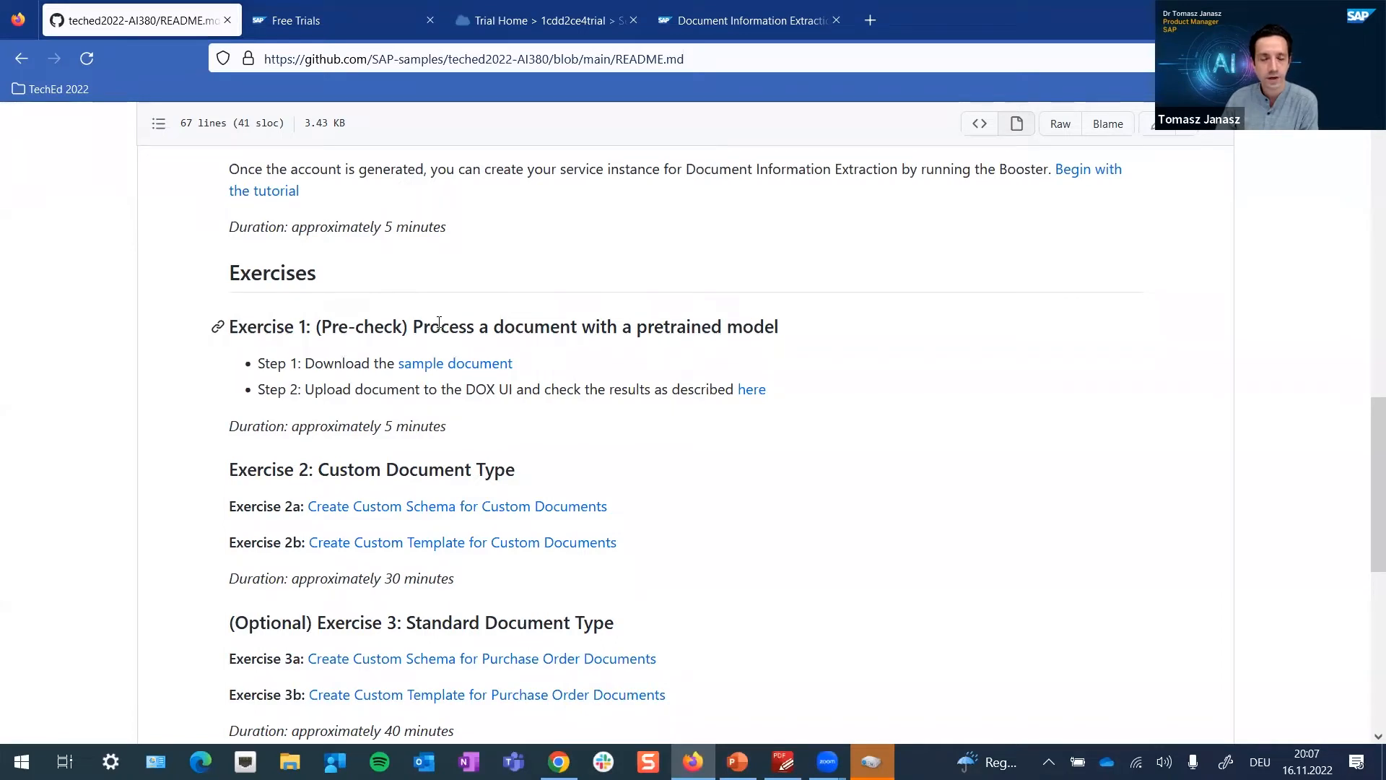
{"action": "scroll", "coordinate": [435, 312], "scroll_direction": "down", "scroll_amount": 2}
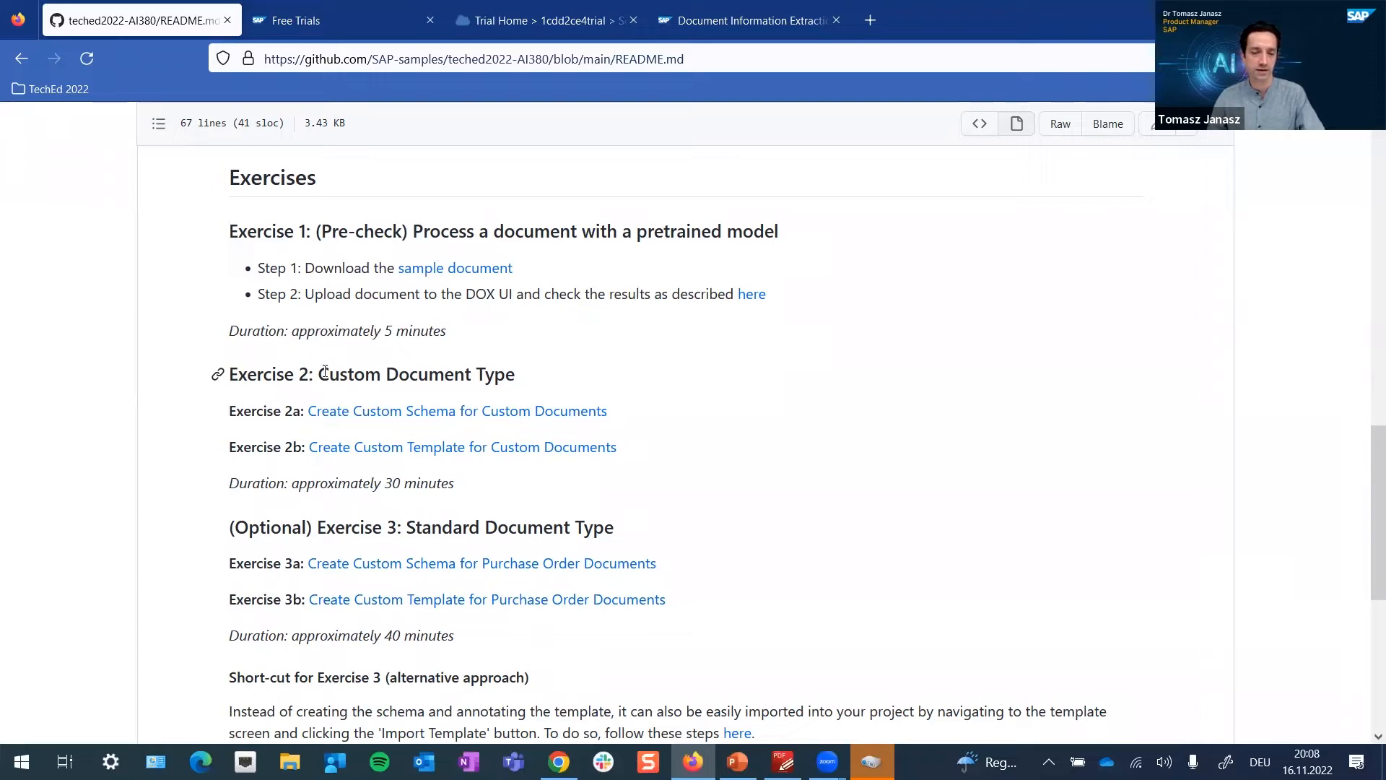
{"action": "scroll", "coordinate": [325, 374], "scroll_direction": "down", "scroll_amount": 2}
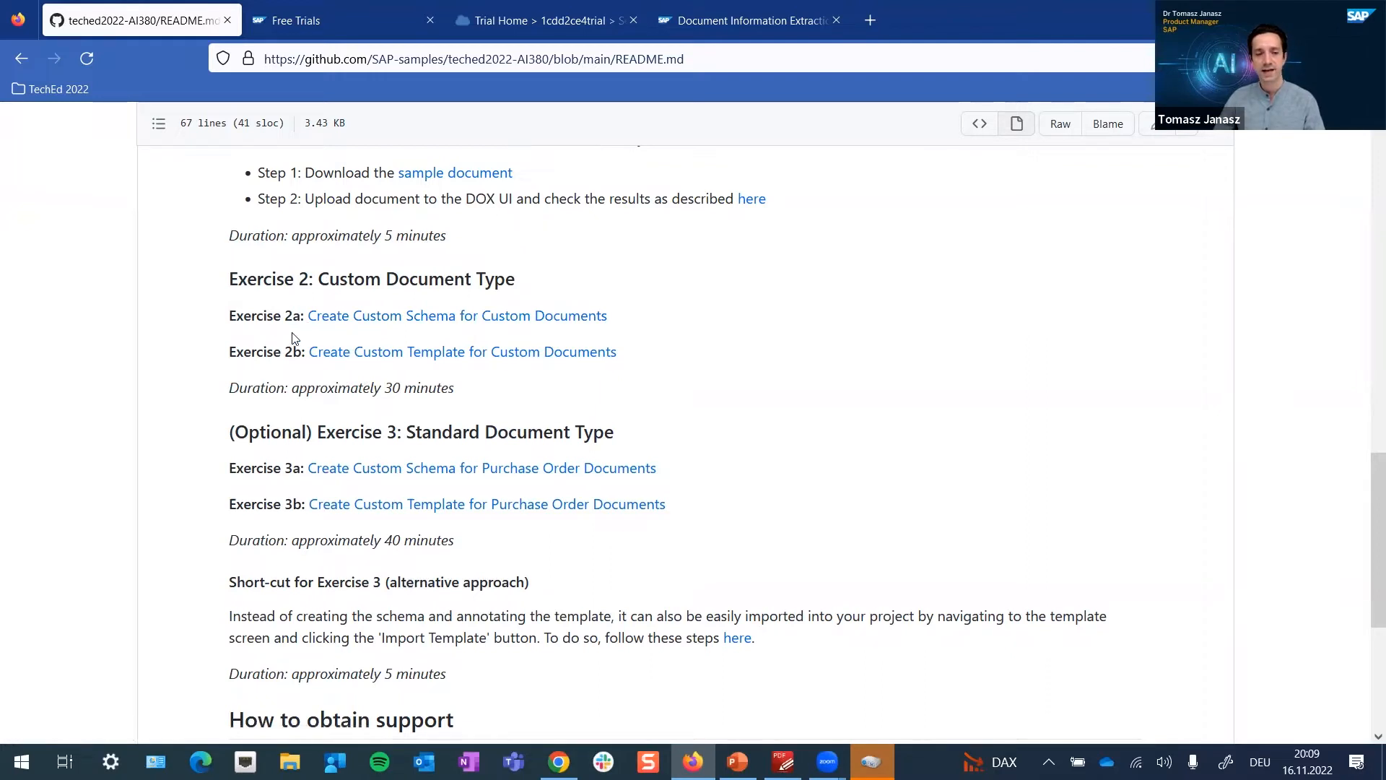
{"action": "scroll", "coordinate": [294, 332], "scroll_direction": "up", "scroll_amount": 1}
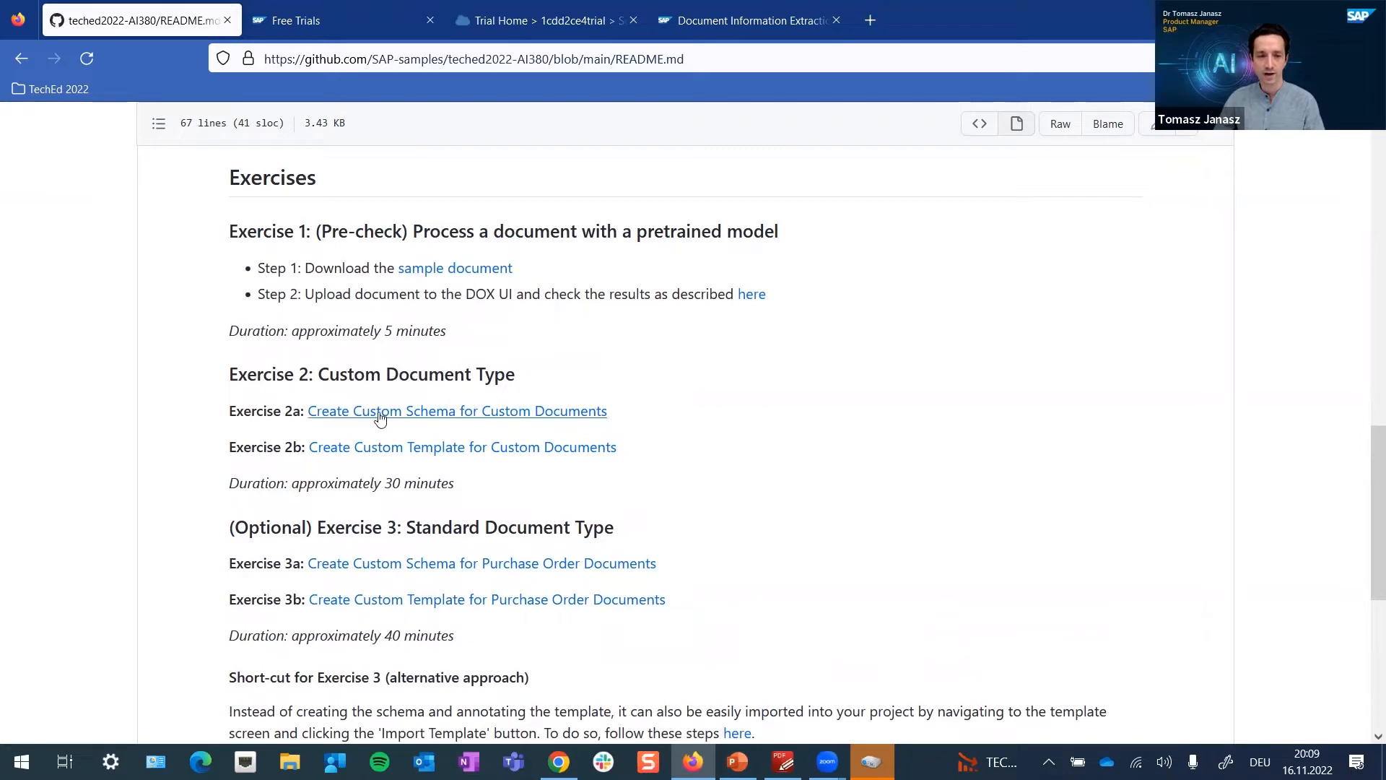
{"action": "middle_click", "coordinate": [485, 417]}
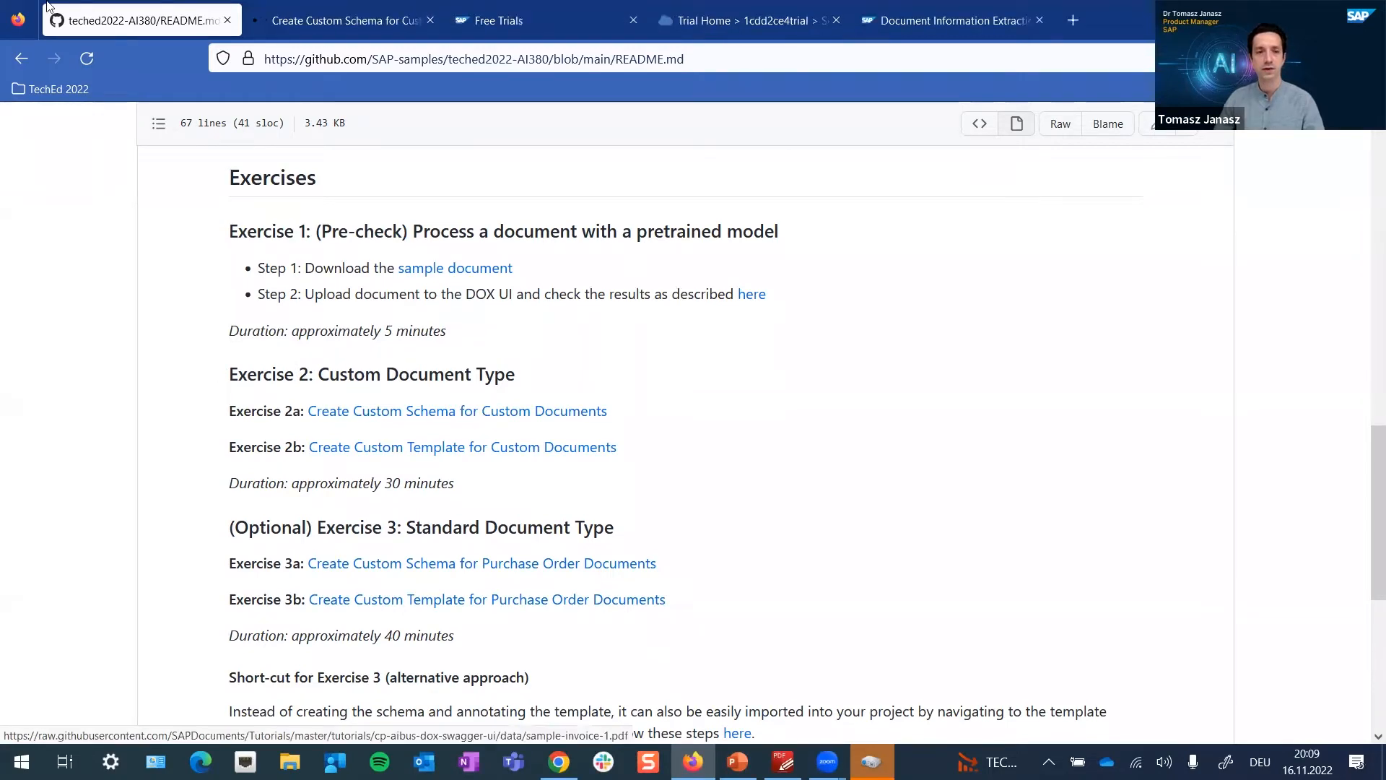
{"action": "left_click", "coordinate": [335, 22]}
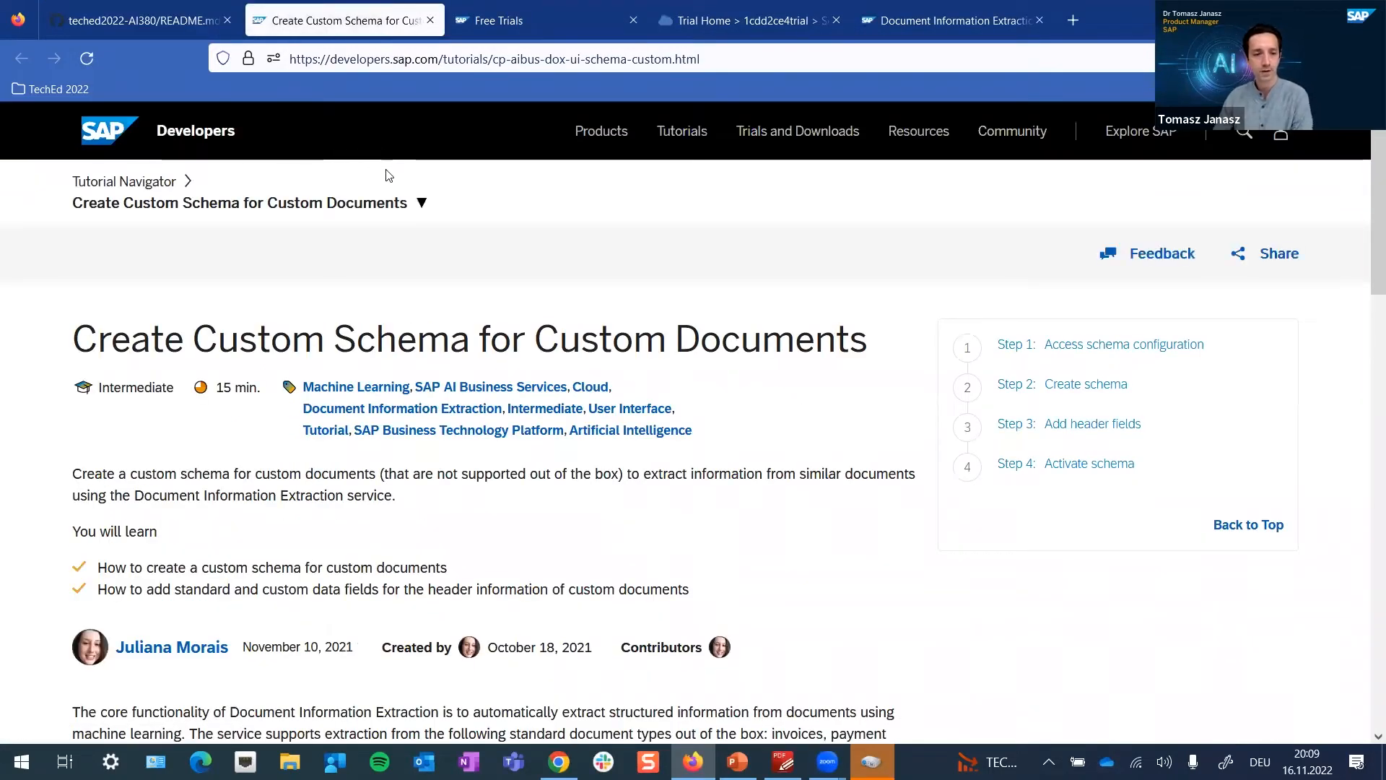
- Read the tutorial's introduction on power of attorney documents and collapse all of its step sections
{"action": "scroll", "coordinate": [390, 176], "scroll_direction": "down", "scroll_amount": 2}
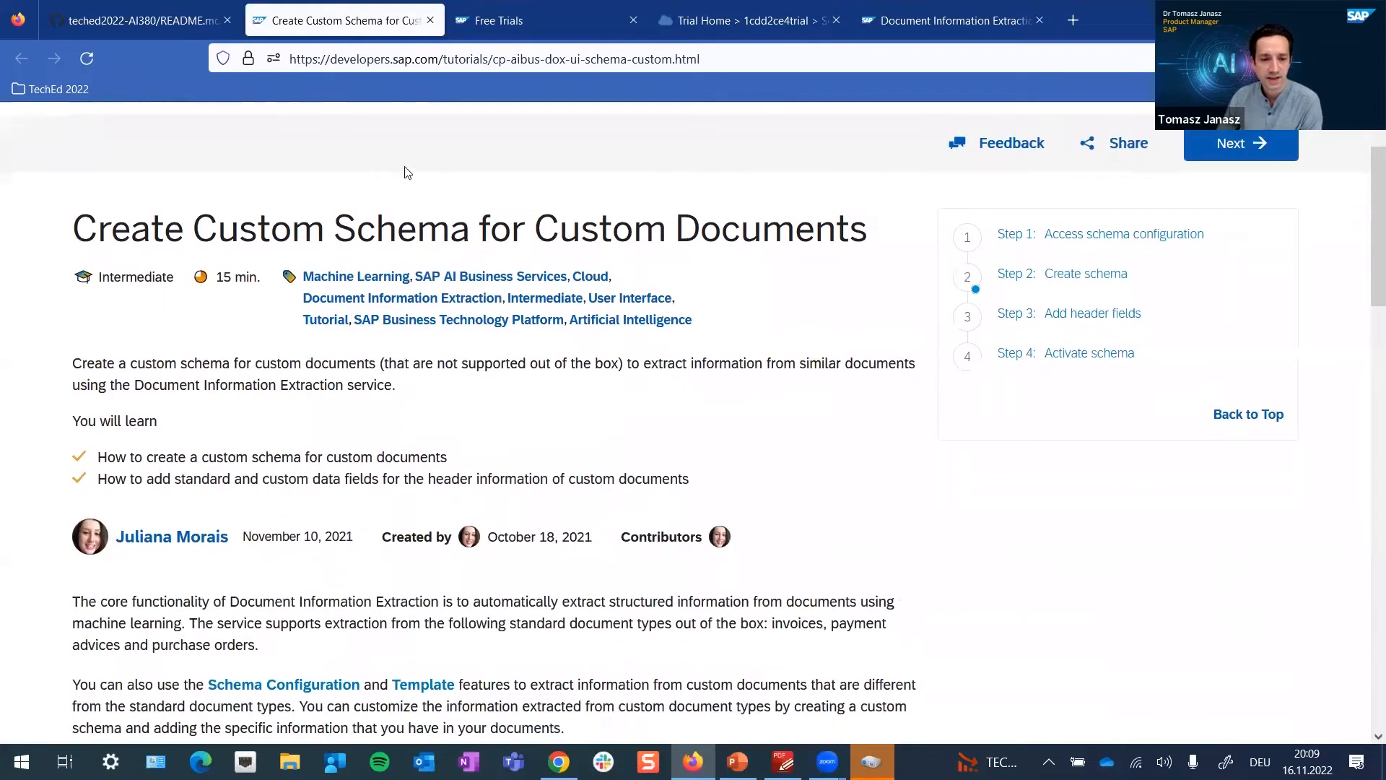
{"action": "scroll", "coordinate": [408, 174], "scroll_direction": "down", "scroll_amount": 5}
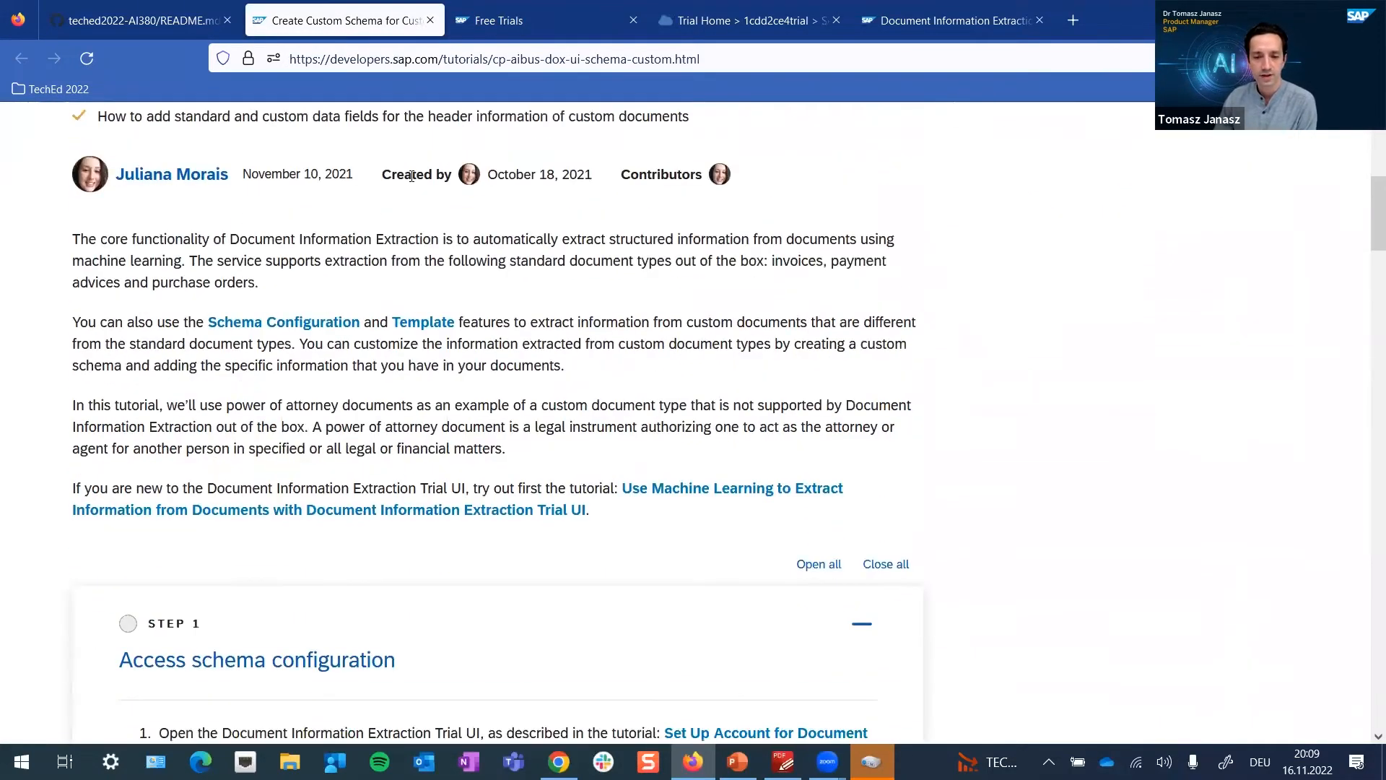
{"action": "scroll", "coordinate": [411, 176], "scroll_direction": "down", "scroll_amount": 1}
{"action": "left_click", "coordinate": [907, 471]}
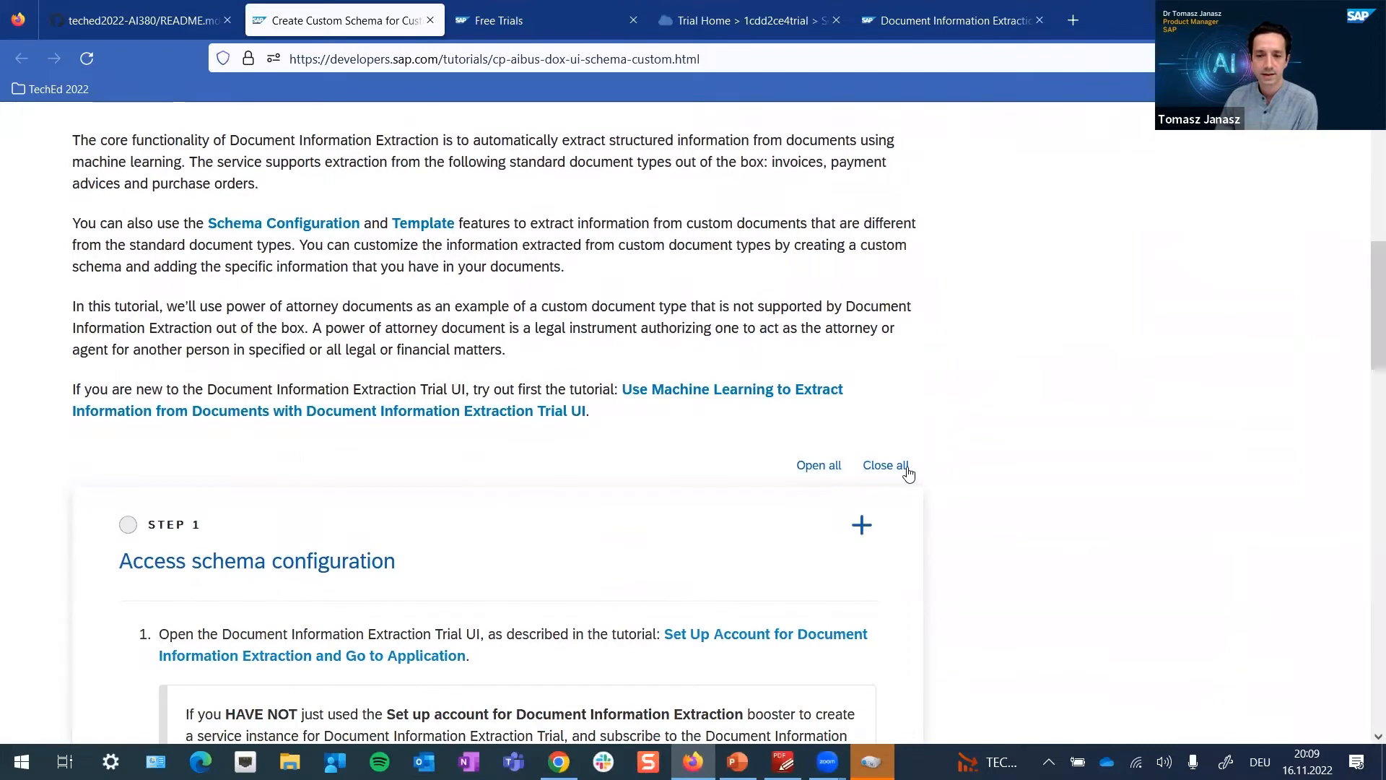
- Look over the tutorial's outline of steps, from accessing the schema configuration to activating the schema, and the follow-up template tutorial
{"action": "scroll", "coordinate": [943, 413], "scroll_direction": "down", "scroll_amount": 2}
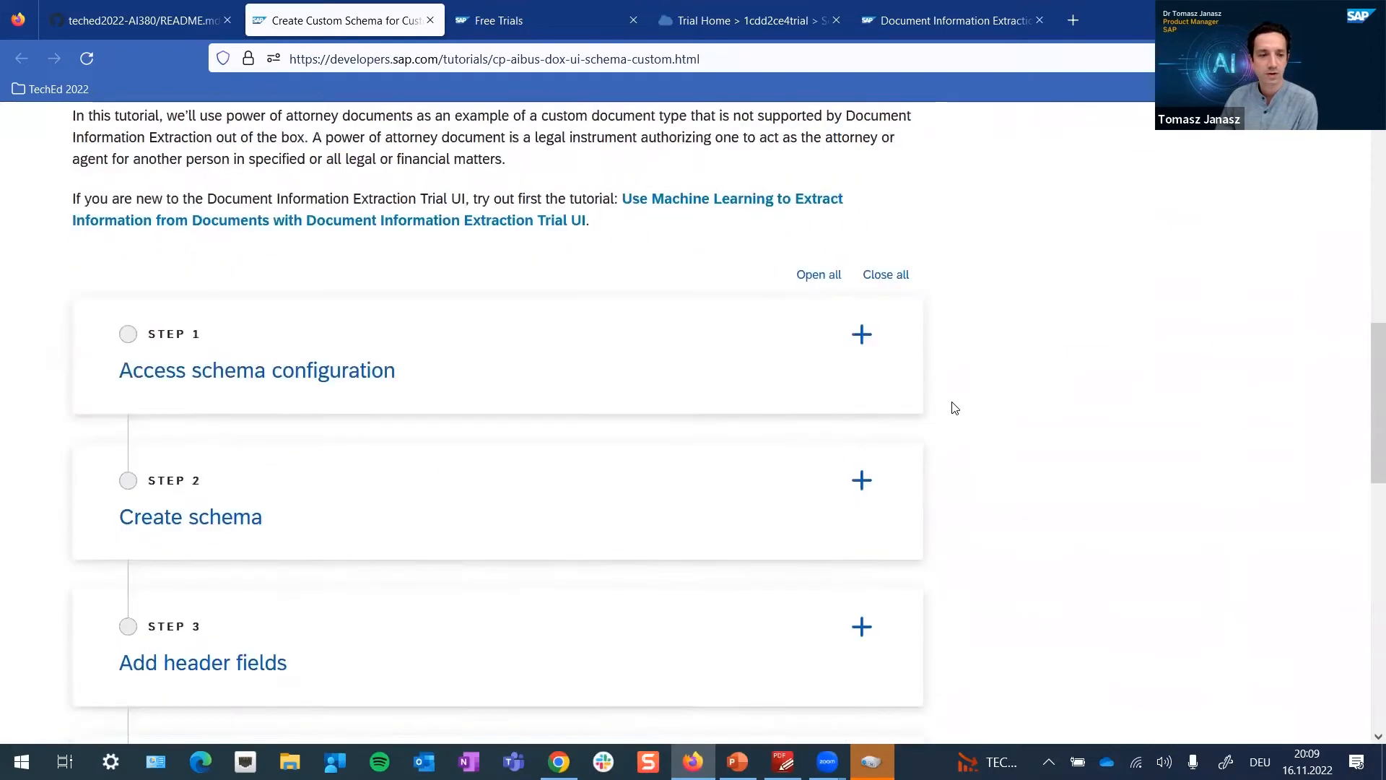
{"action": "scroll", "coordinate": [954, 408], "scroll_direction": "down", "scroll_amount": 2}
{"action": "scroll", "coordinate": [954, 408], "scroll_direction": "down", "scroll_amount": 2}
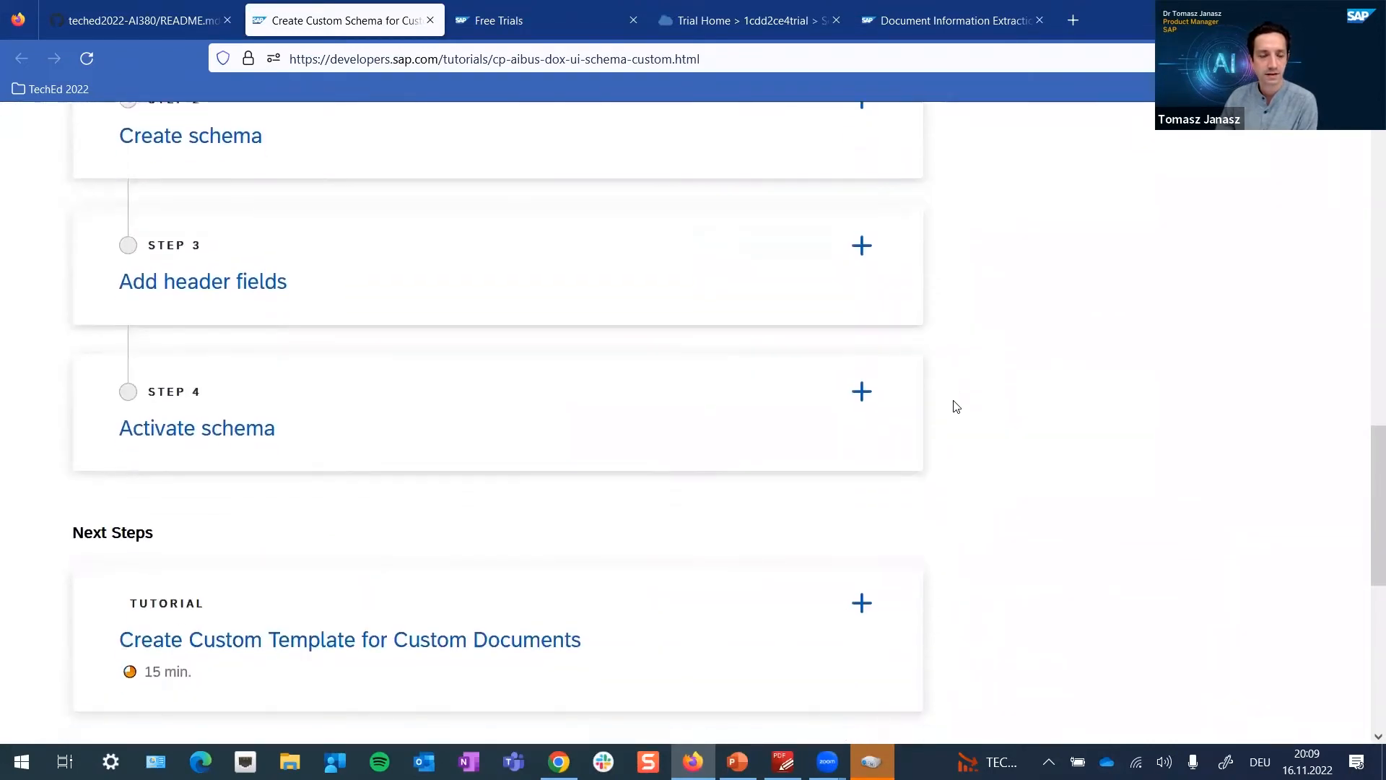
{"action": "scroll", "coordinate": [956, 407], "scroll_direction": "up", "scroll_amount": 2}
{"action": "scroll", "coordinate": [958, 405], "scroll_direction": "up", "scroll_amount": 1}
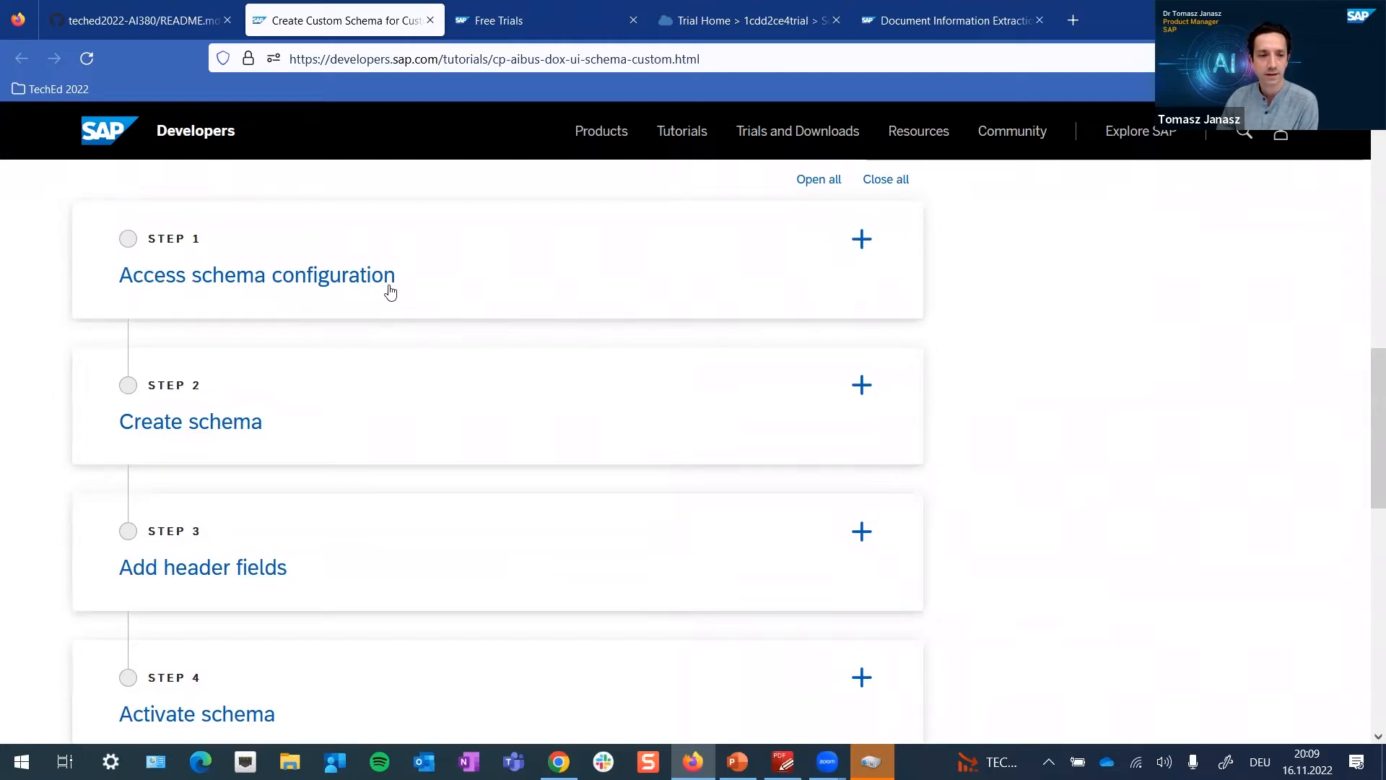
{"action": "scroll", "coordinate": [390, 291], "scroll_direction": "down", "scroll_amount": 1}
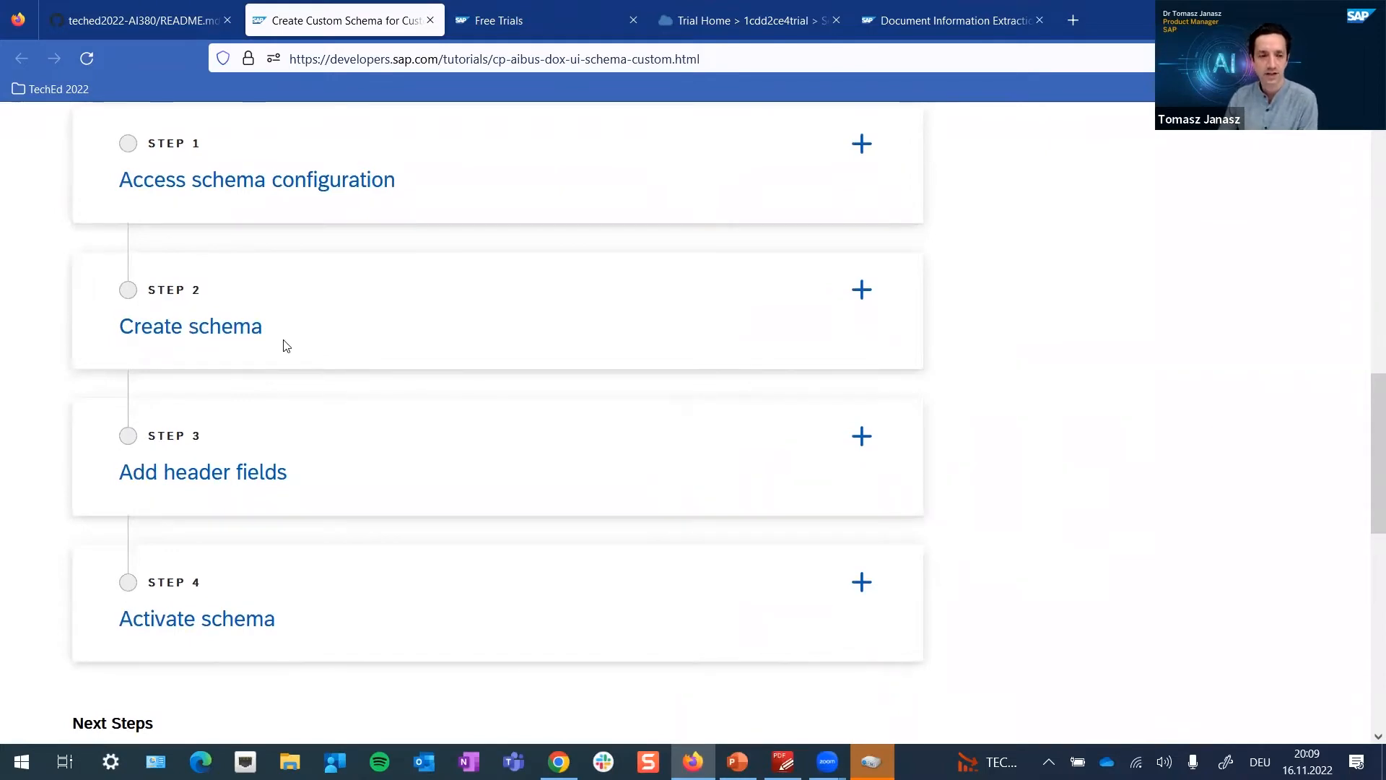
{"action": "scroll", "coordinate": [283, 344], "scroll_direction": "down", "scroll_amount": 1}
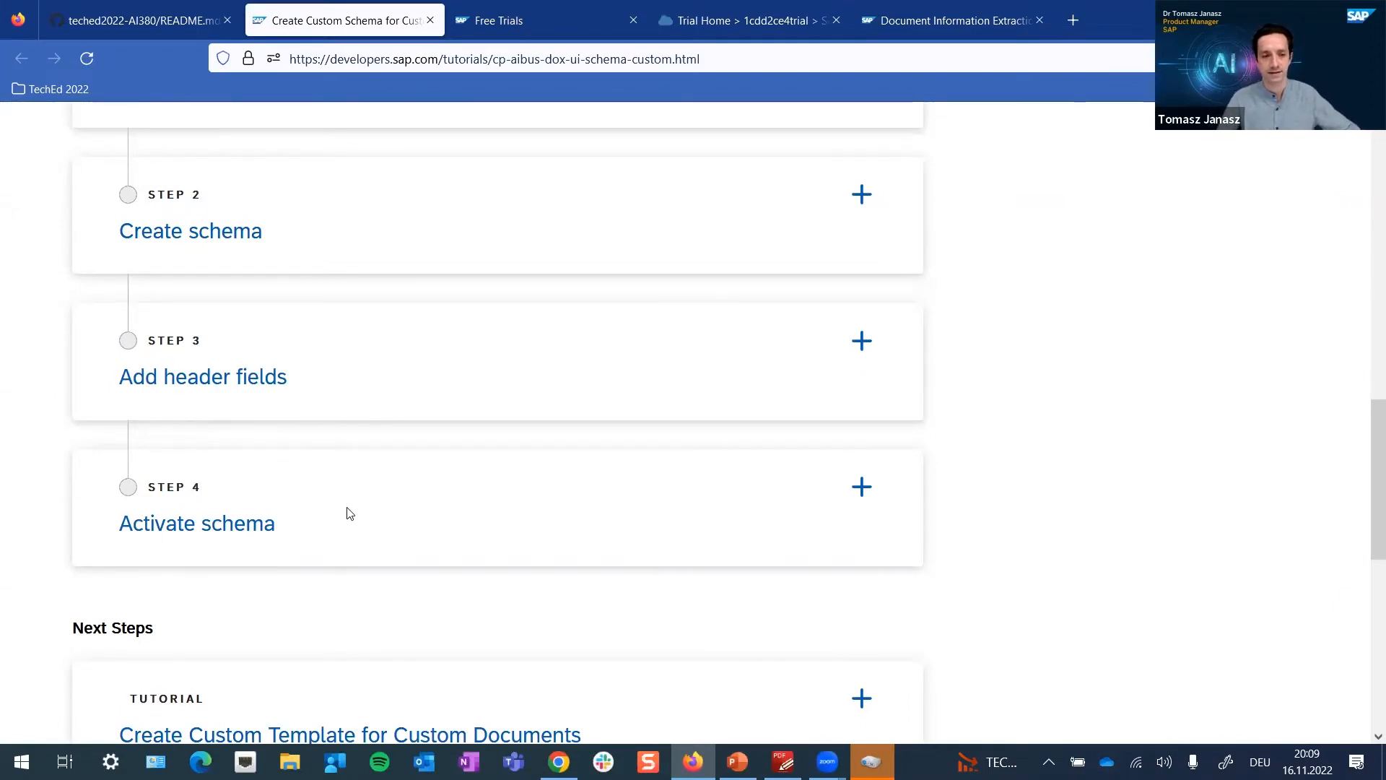
{"action": "scroll", "coordinate": [350, 495], "scroll_direction": "up", "scroll_amount": 4}
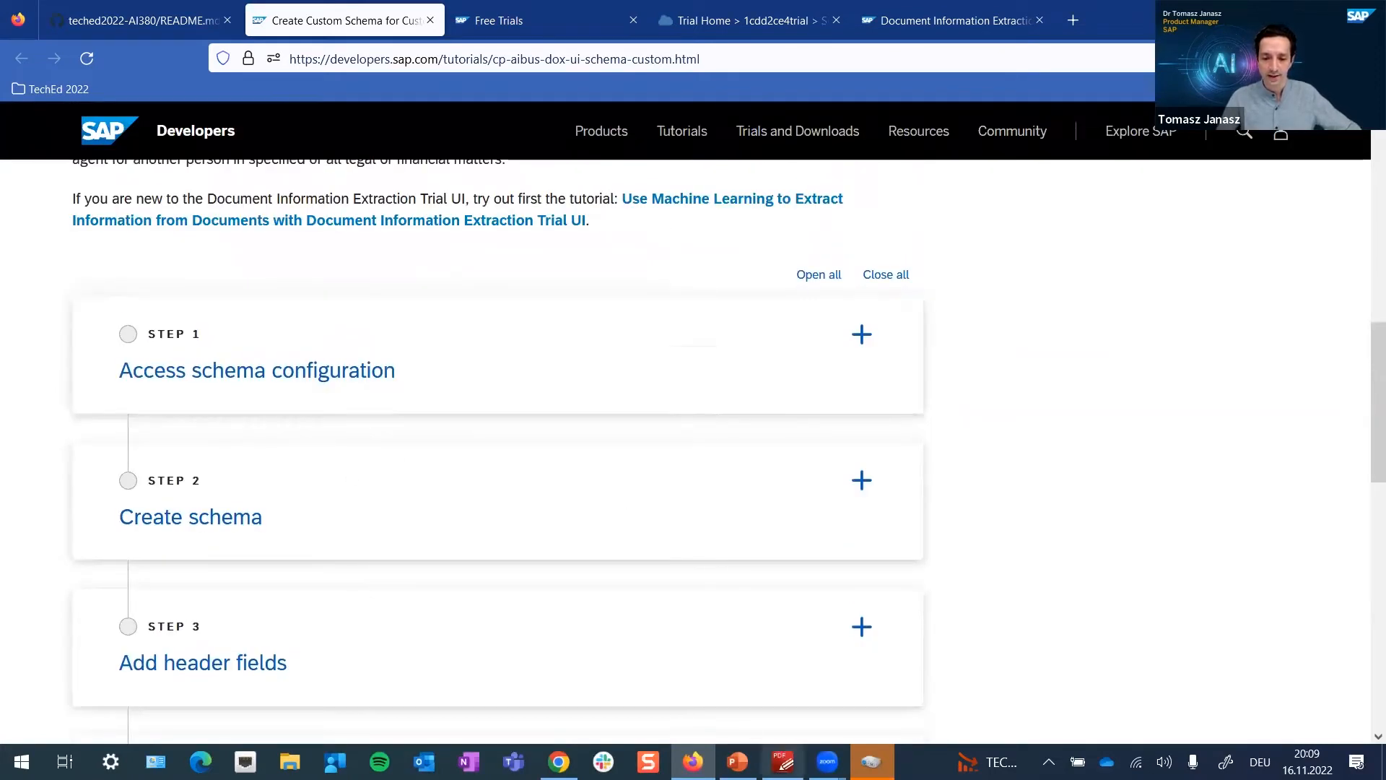
- Switch to PDF-XChange Editor and examine the highlighted fields throughout the sample-power_of_attorney-annotations document
{"action": "left_click", "coordinate": [783, 762]}
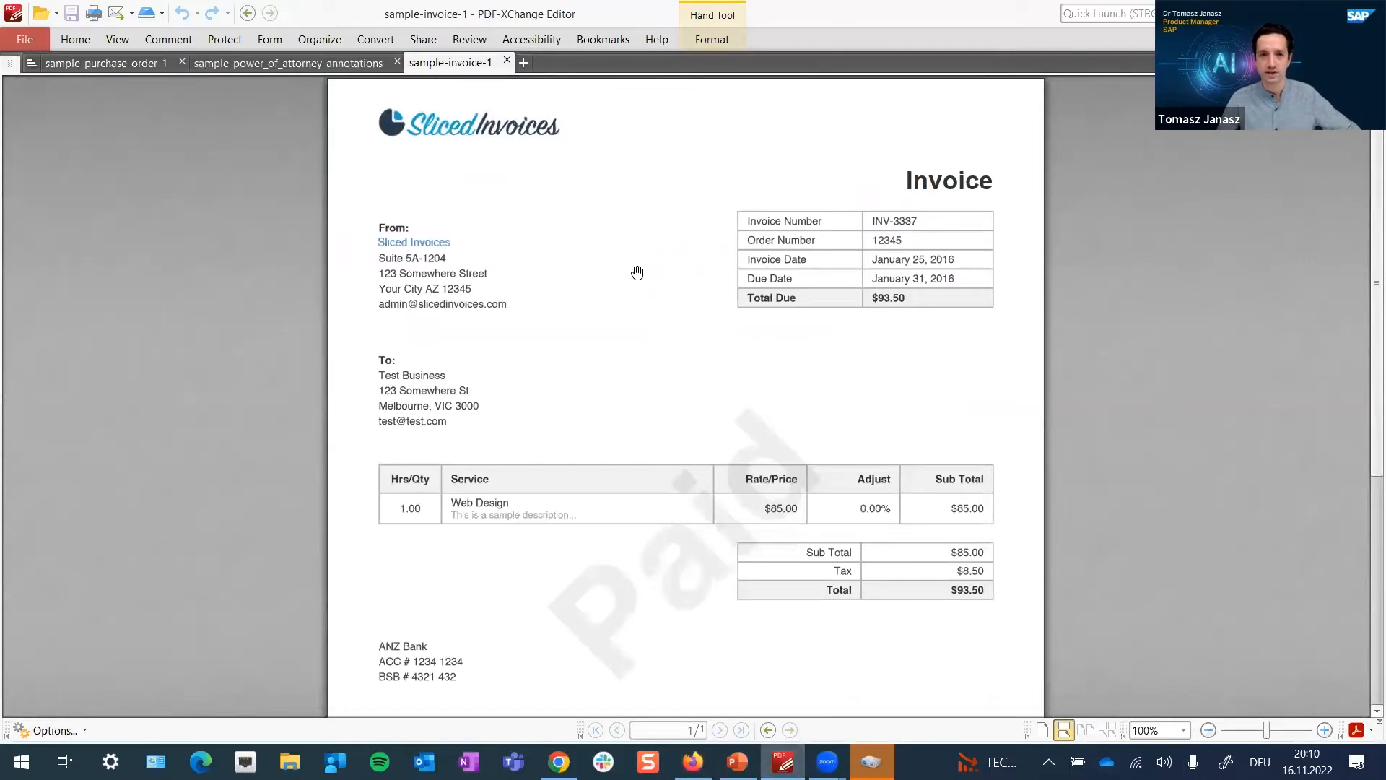
{"action": "left_click", "coordinate": [329, 63]}
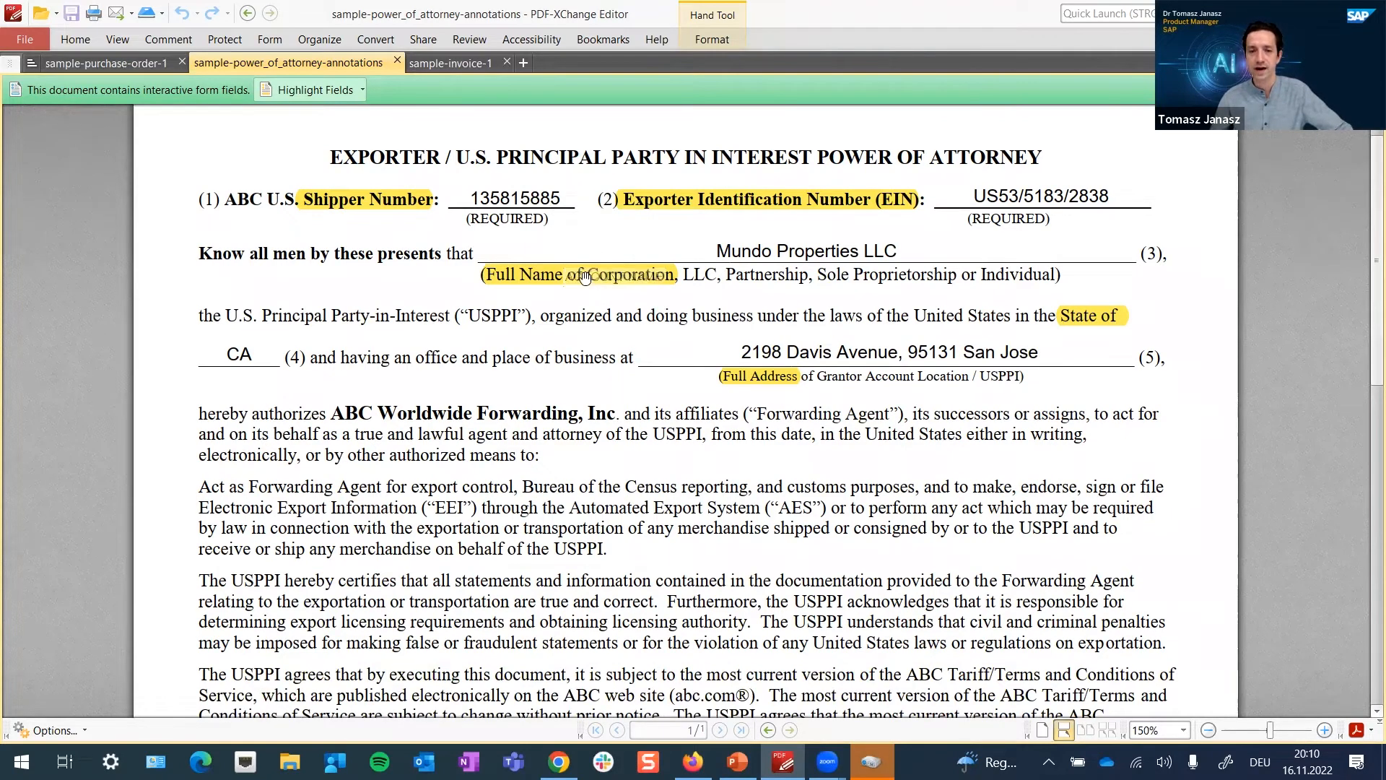
{"action": "scroll", "coordinate": [587, 275], "scroll_direction": "down", "scroll_amount": 6}
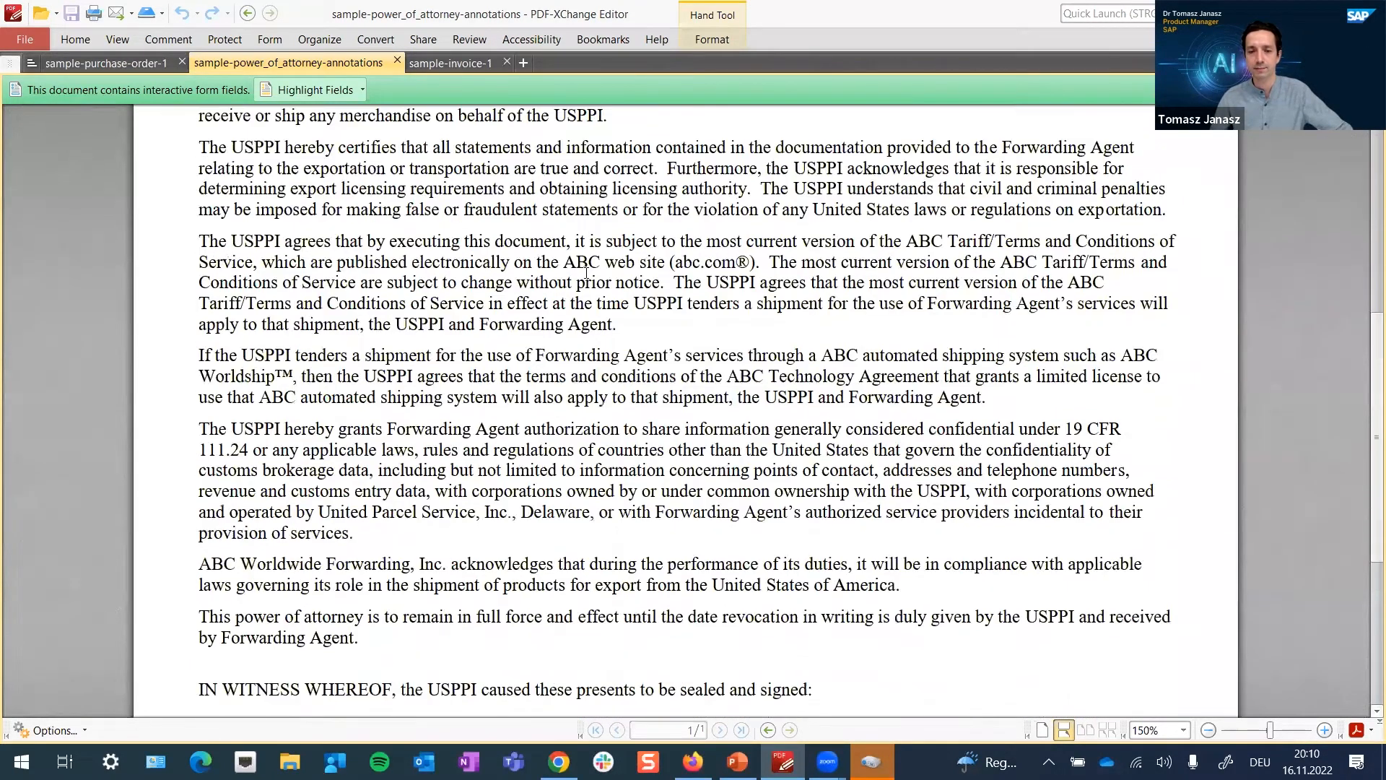
{"action": "scroll", "coordinate": [583, 275], "scroll_direction": "down", "scroll_amount": 5}
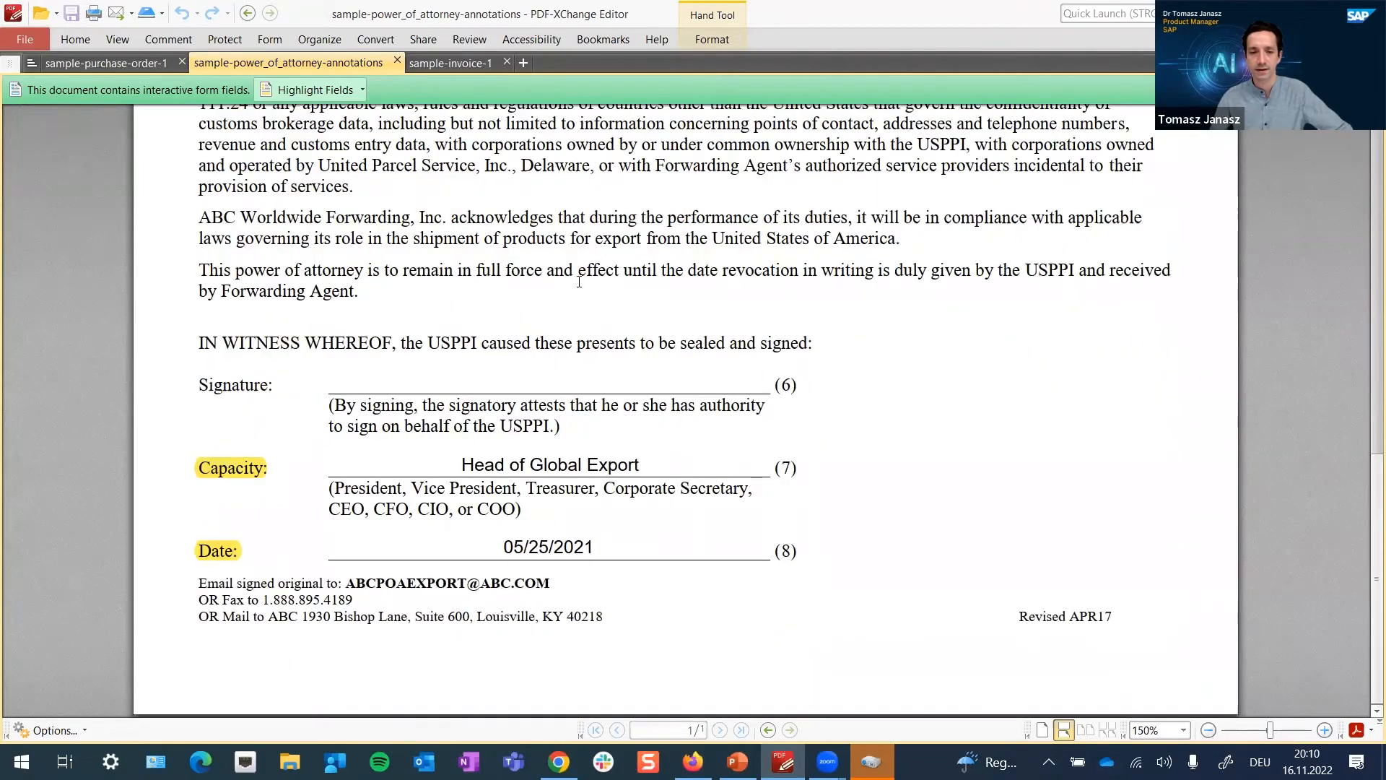
{"action": "scroll", "coordinate": [580, 282], "scroll_direction": "up", "scroll_amount": 11}
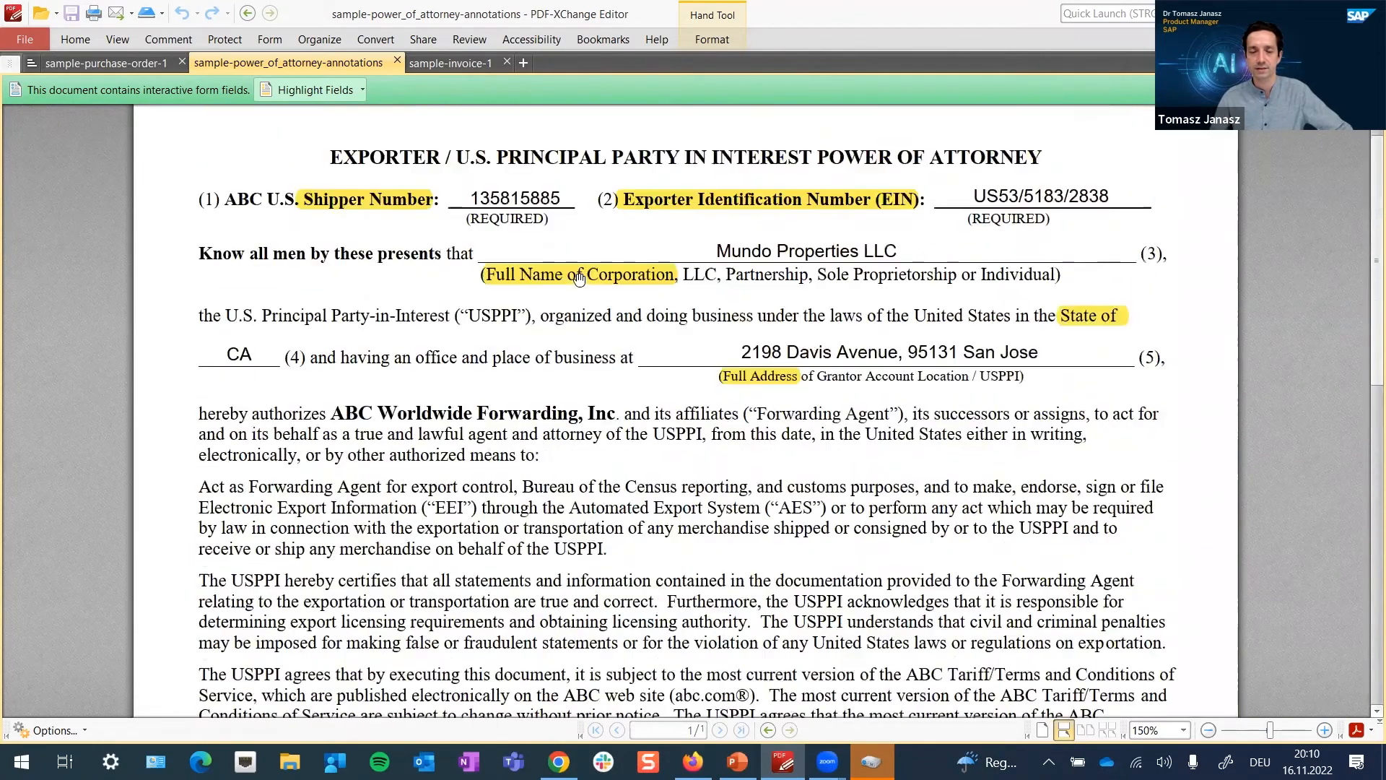
{"action": "scroll", "coordinate": [580, 278], "scroll_direction": "up", "scroll_amount": 1}
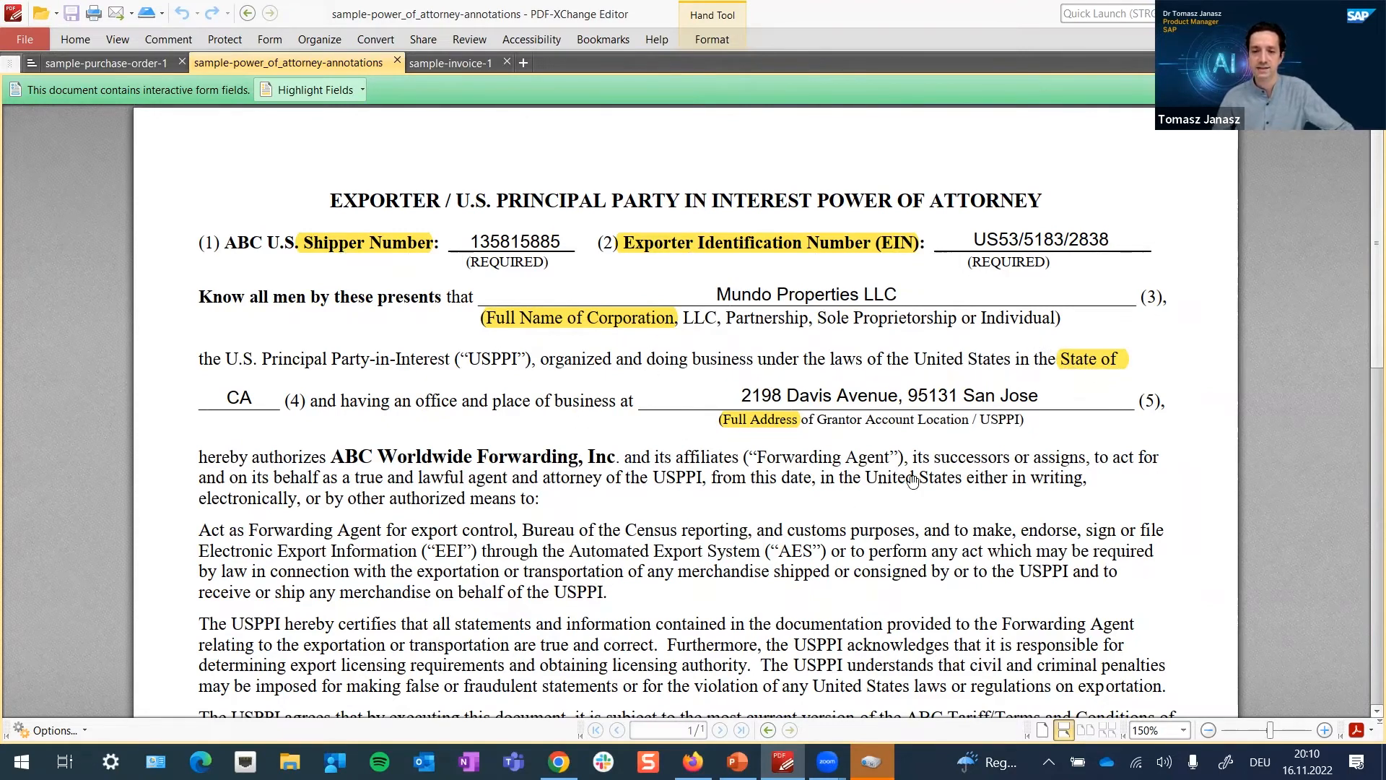
{"action": "scroll", "coordinate": [555, 408], "scroll_direction": "down", "scroll_amount": 1}
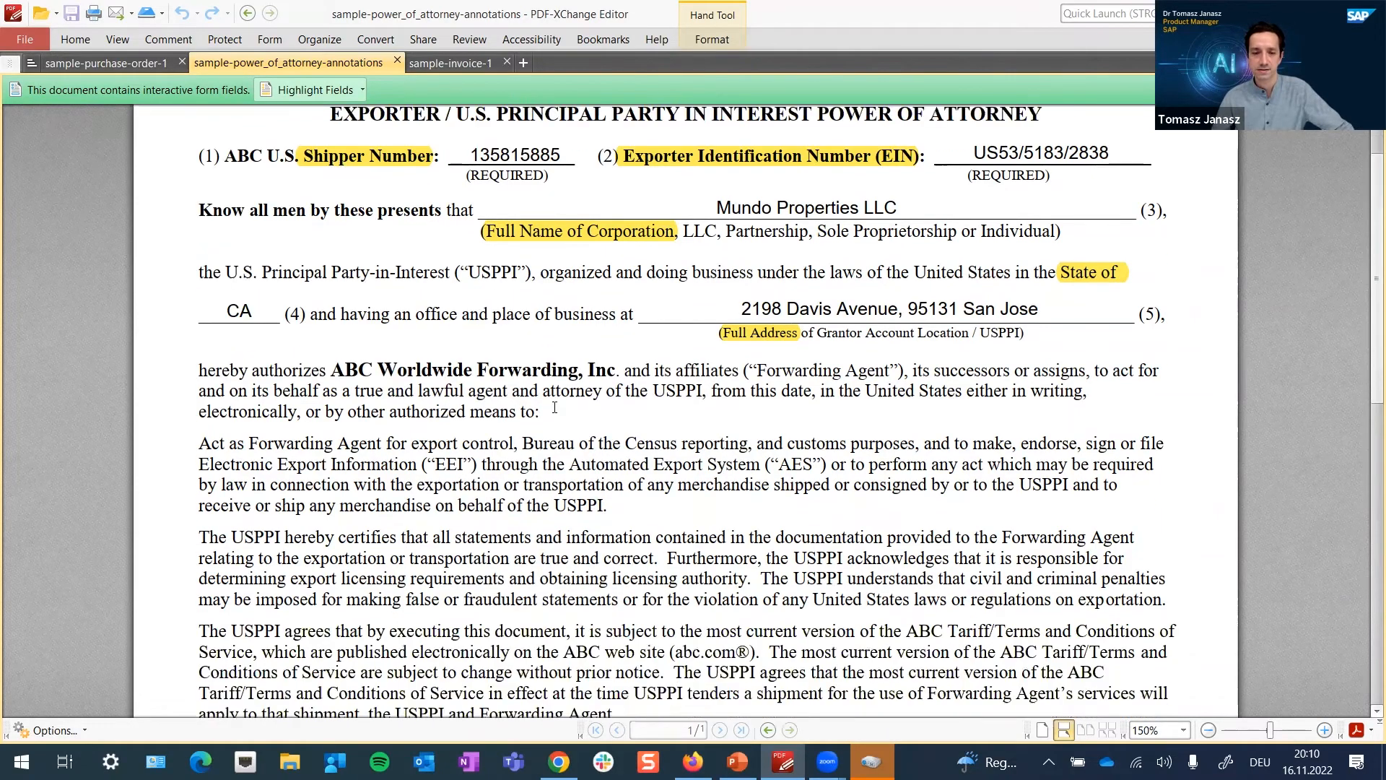
{"action": "scroll", "coordinate": [554, 408], "scroll_direction": "down", "scroll_amount": 9}
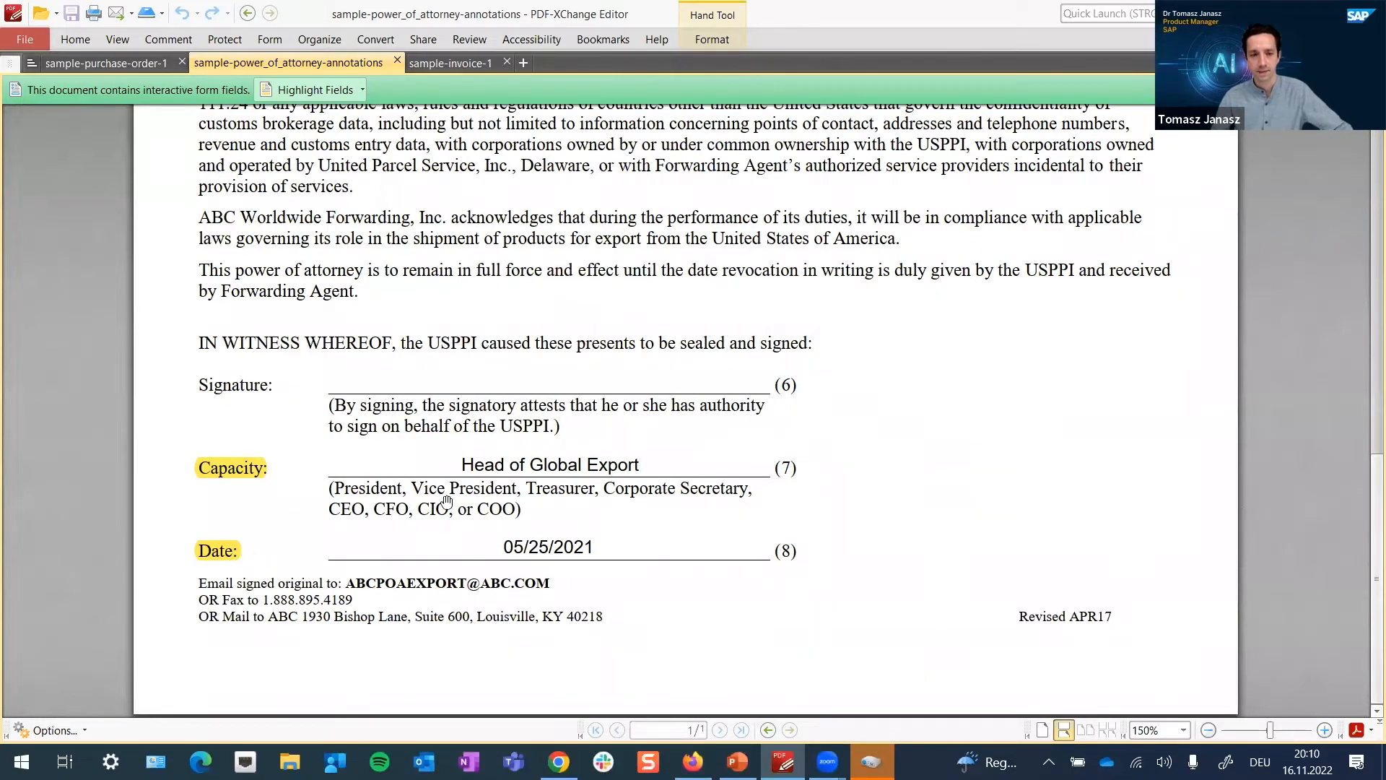
- Return from the power of attorney PDF to Document Information Extraction in Firefox and open its Schema Configuration
{"action": "scroll", "coordinate": [447, 501], "scroll_direction": "up", "scroll_amount": 6}
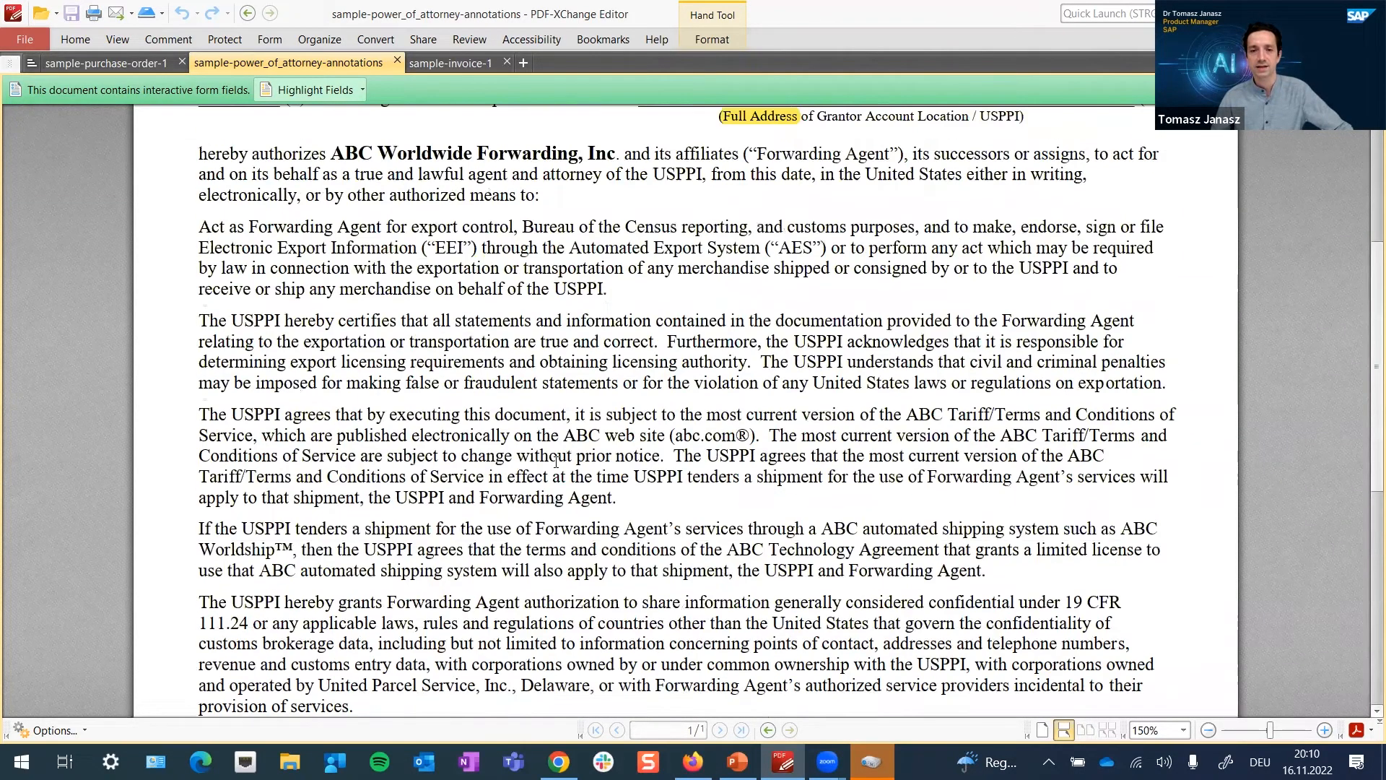
{"action": "scroll", "coordinate": [556, 460], "scroll_direction": "up", "scroll_amount": 5}
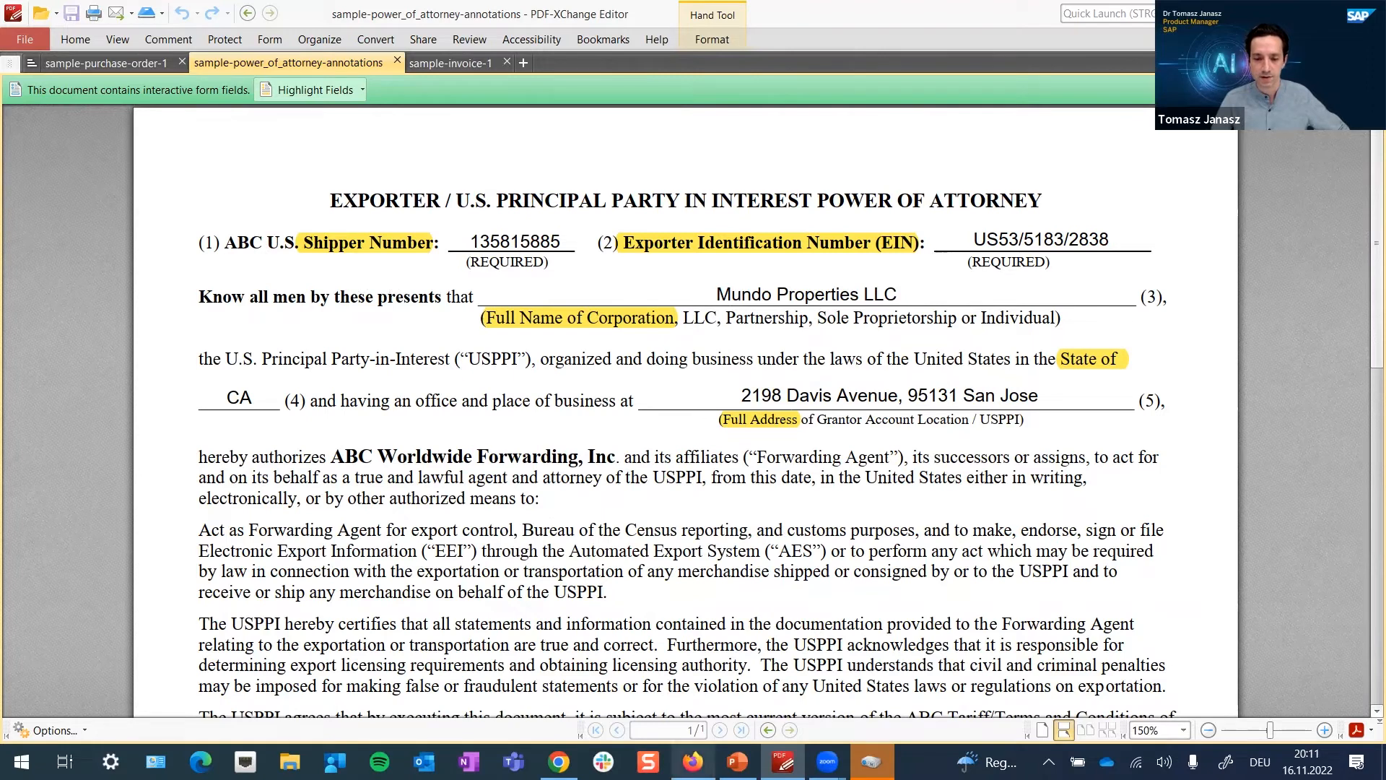
{"action": "left_click", "coordinate": [692, 759]}
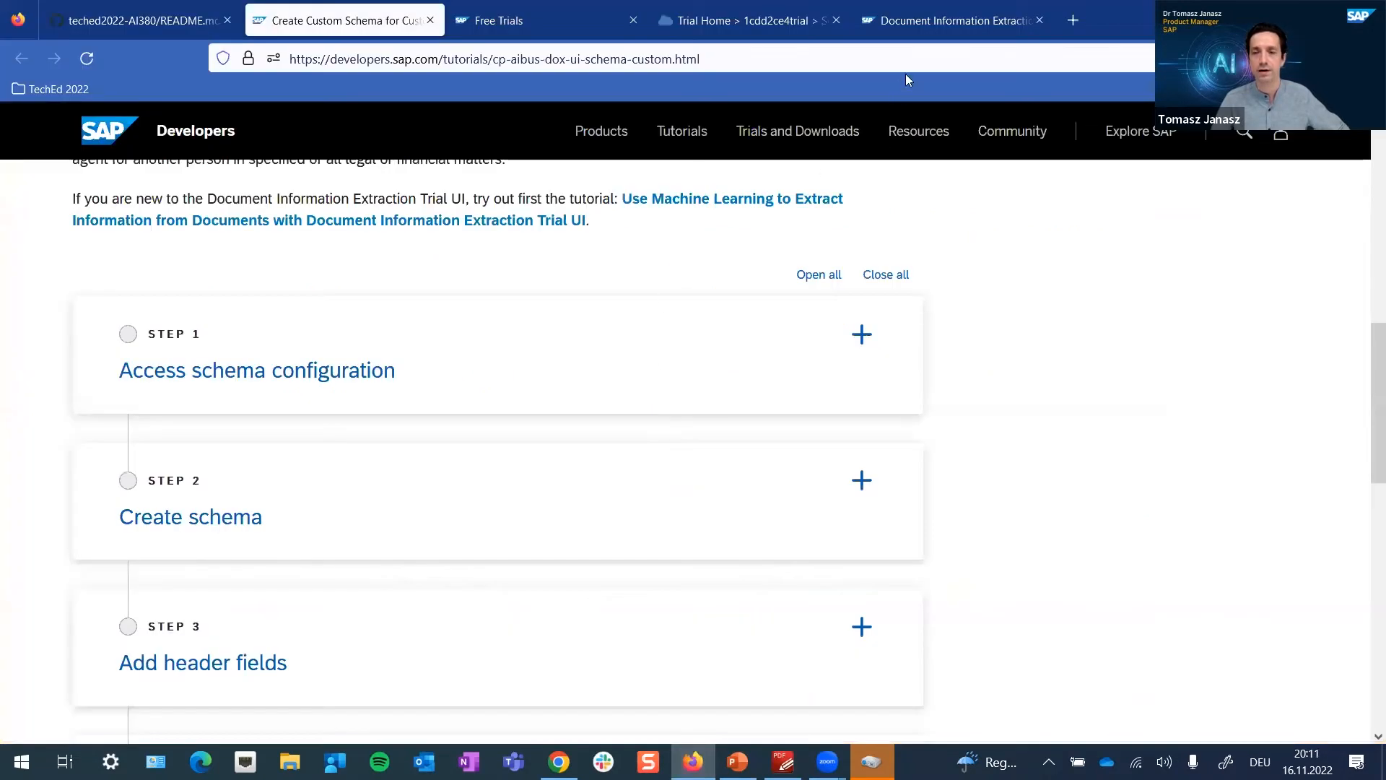
{"action": "left_click", "coordinate": [962, 20]}
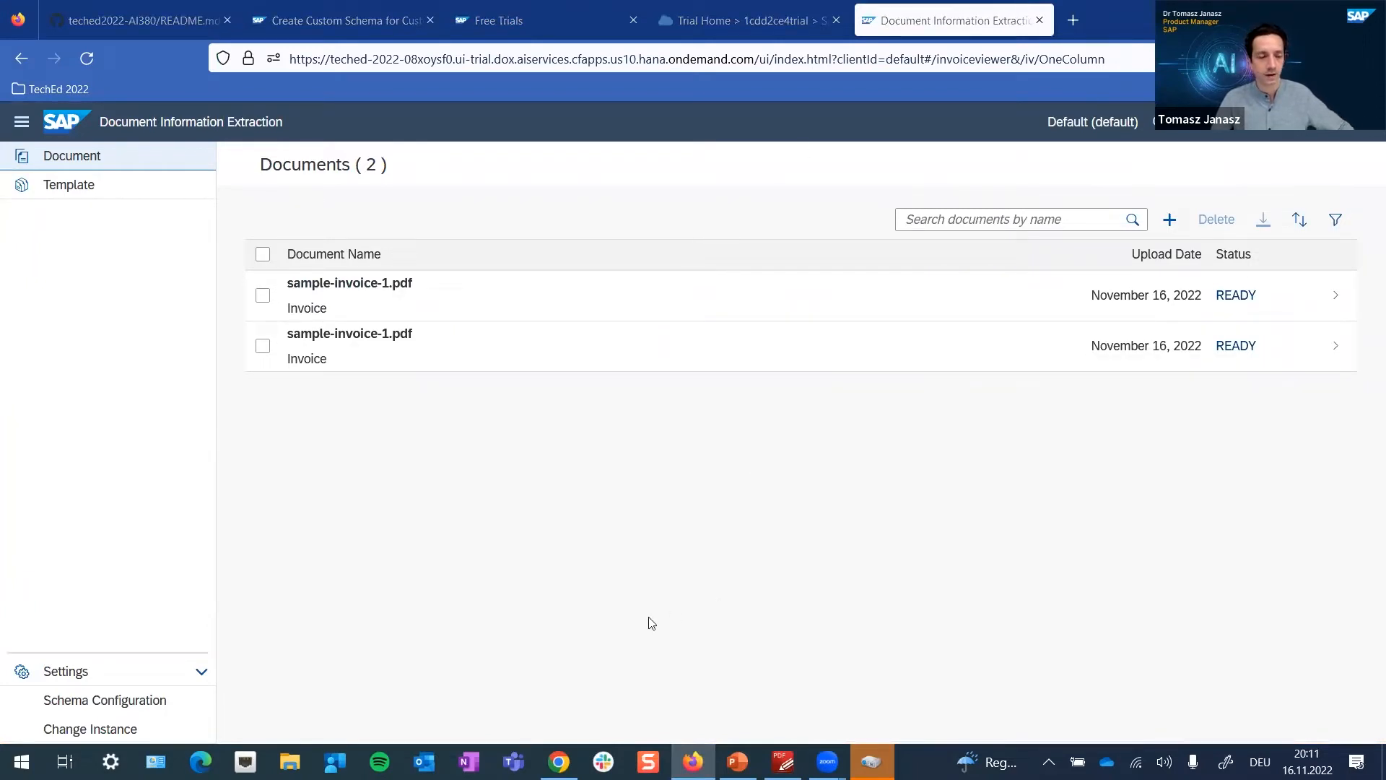
{"action": "left_click", "coordinate": [203, 673]}
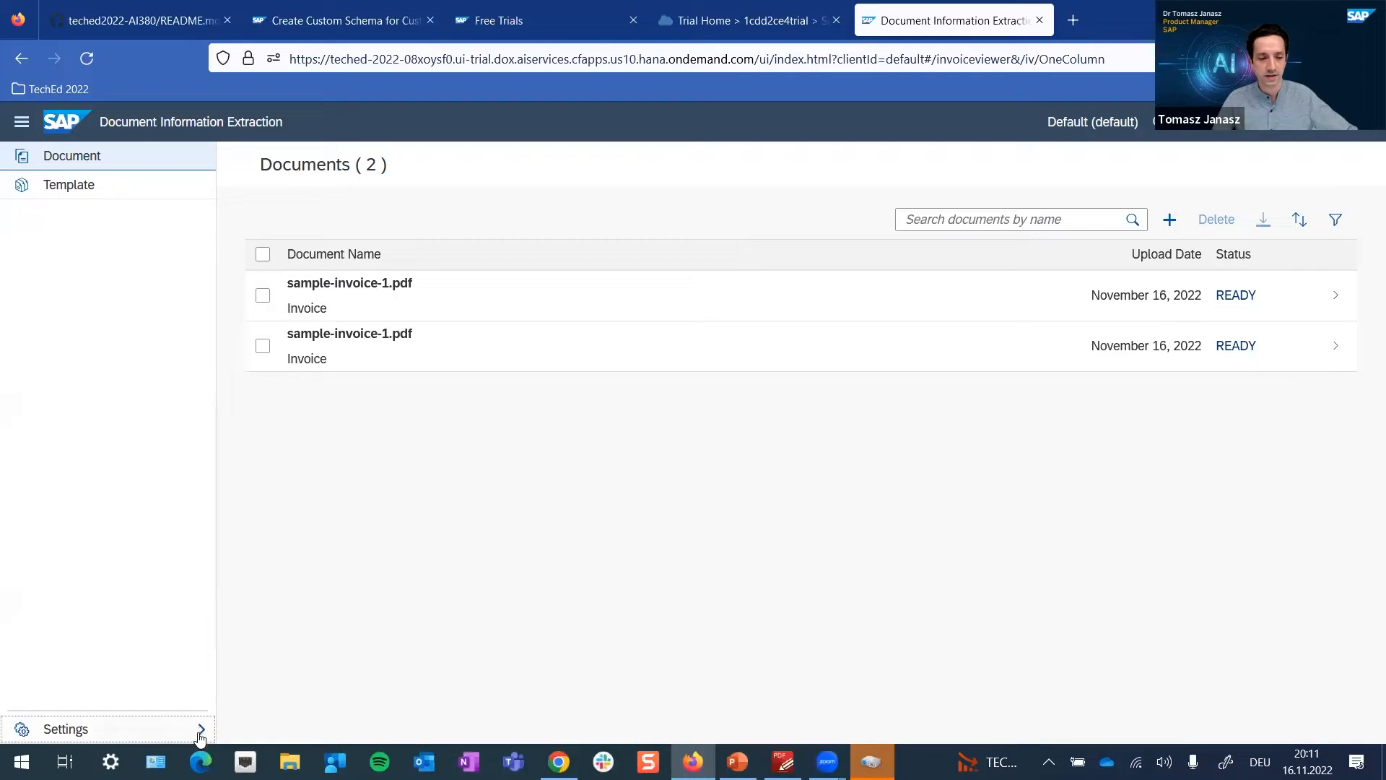
{"action": "left_click", "coordinate": [203, 731]}
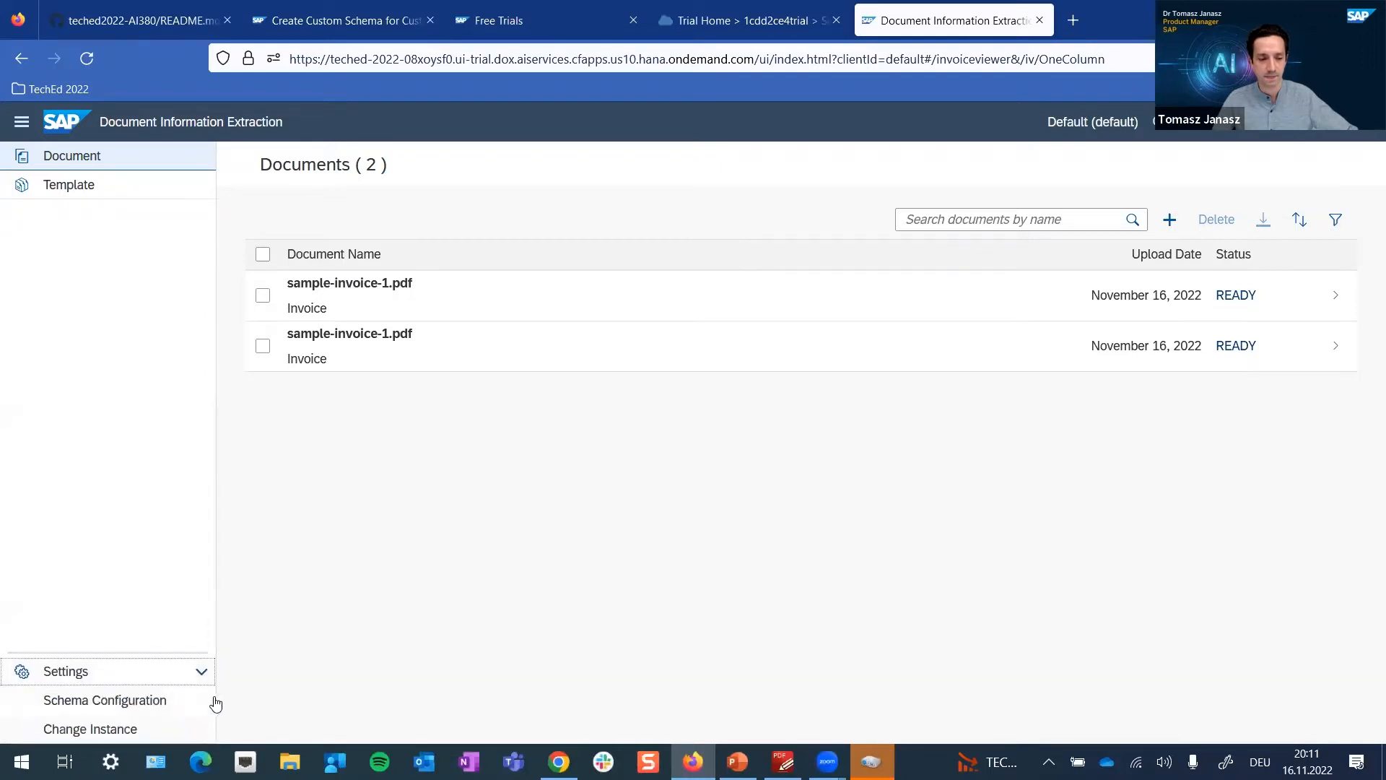
{"action": "left_click", "coordinate": [150, 704]}
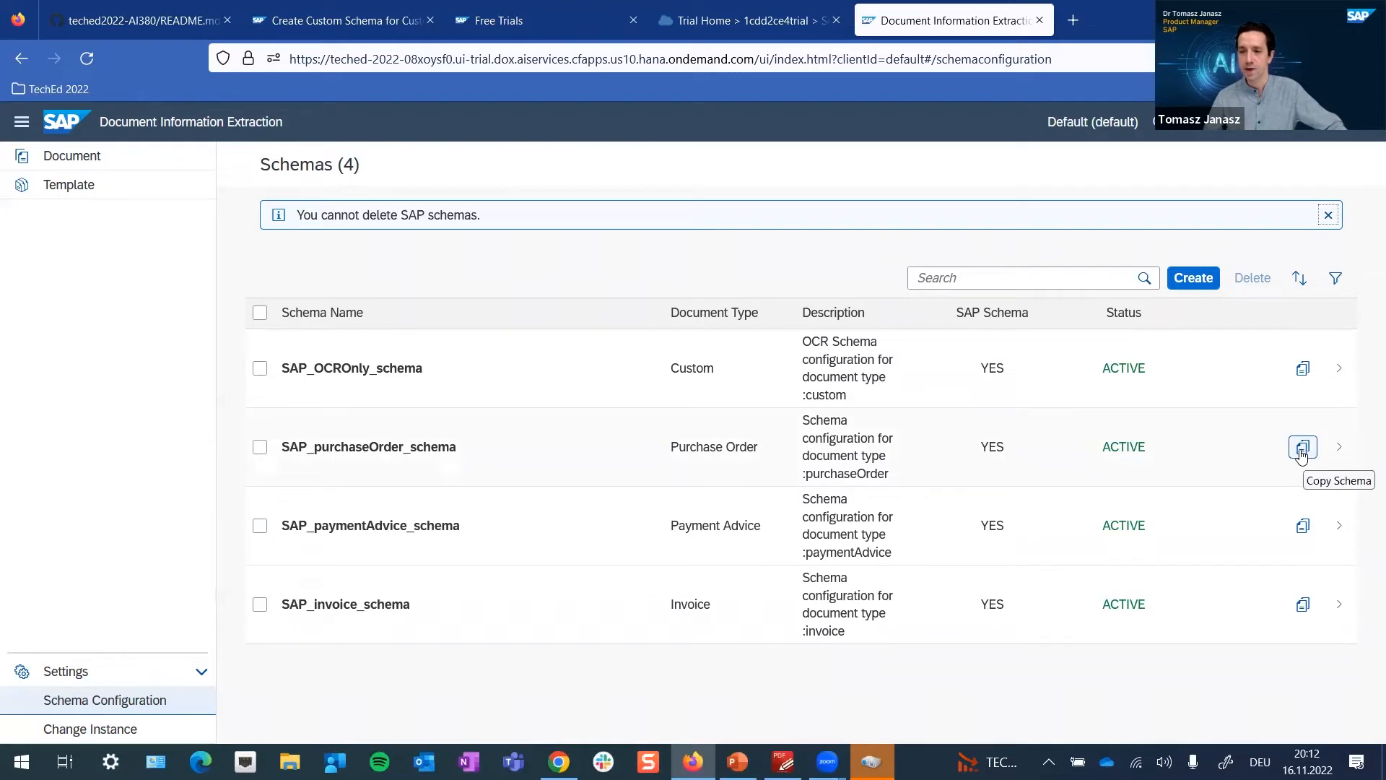
- Create a schema named custom_power_of_attorney_schema with the description "custom type" and the document type Custom
{"action": "left_click", "coordinate": [1197, 279]}
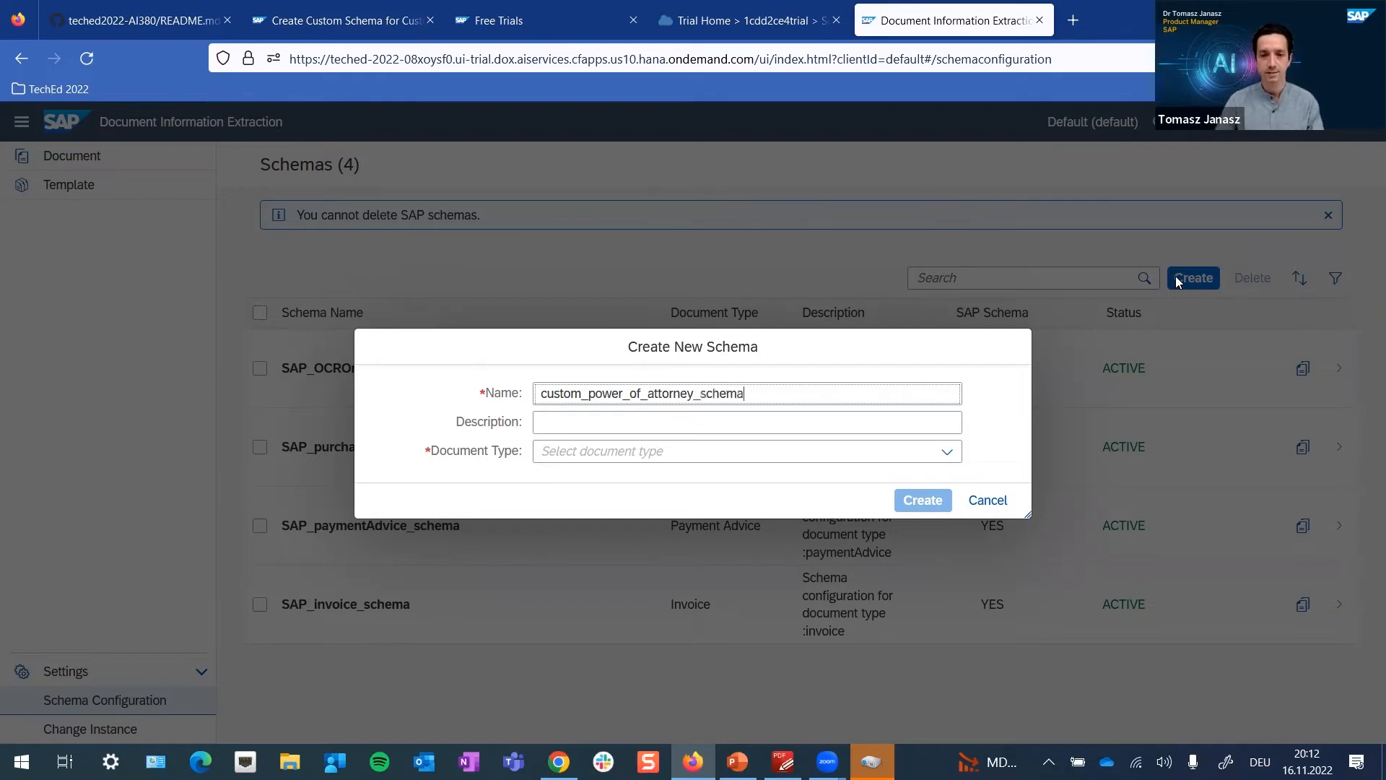
{"action": "left_click", "coordinate": [566, 427]}
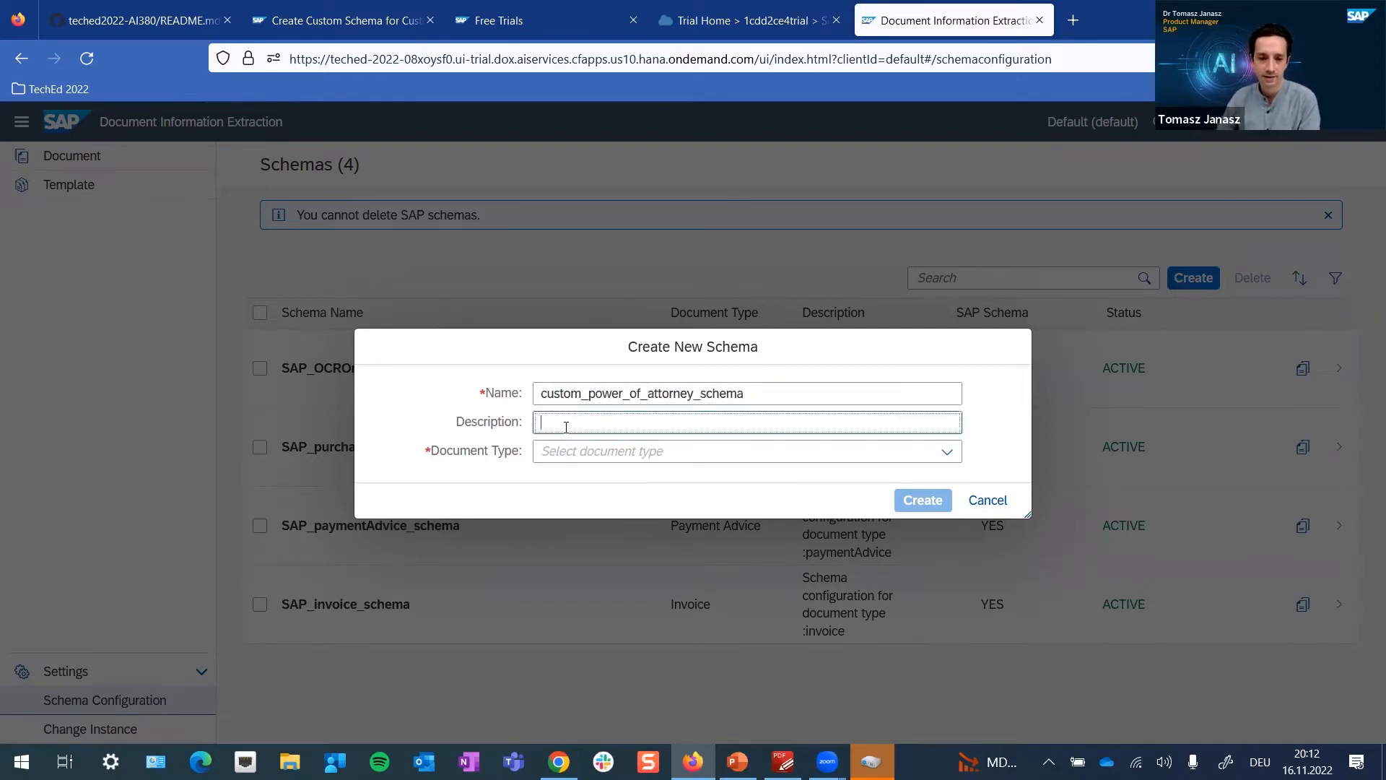
{"action": "type", "text": "de"}
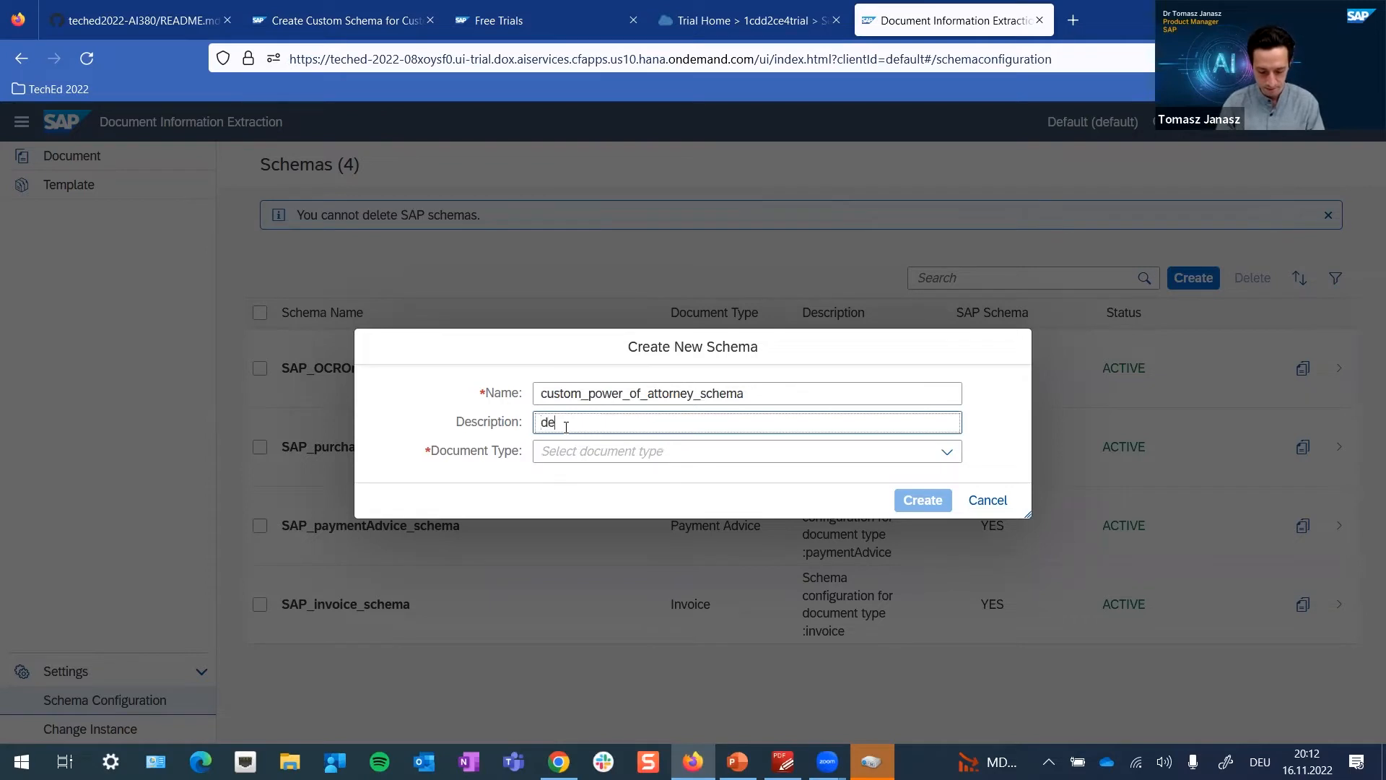
{"action": "key", "text": "BackSpace"}
{"action": "key", "text": "BackSpace"}
{"action": "key", "text": "BackSpace"}
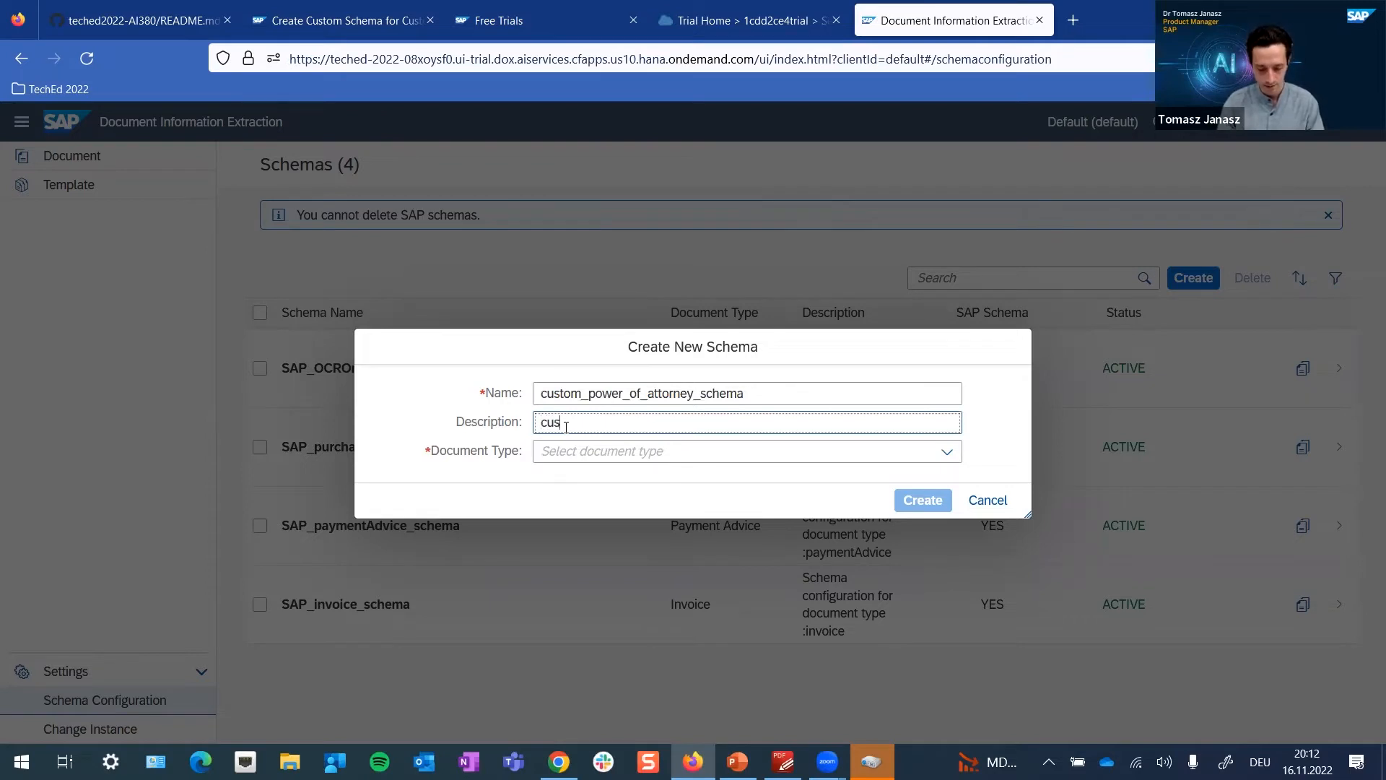
{"action": "type", "text": "custom type"}
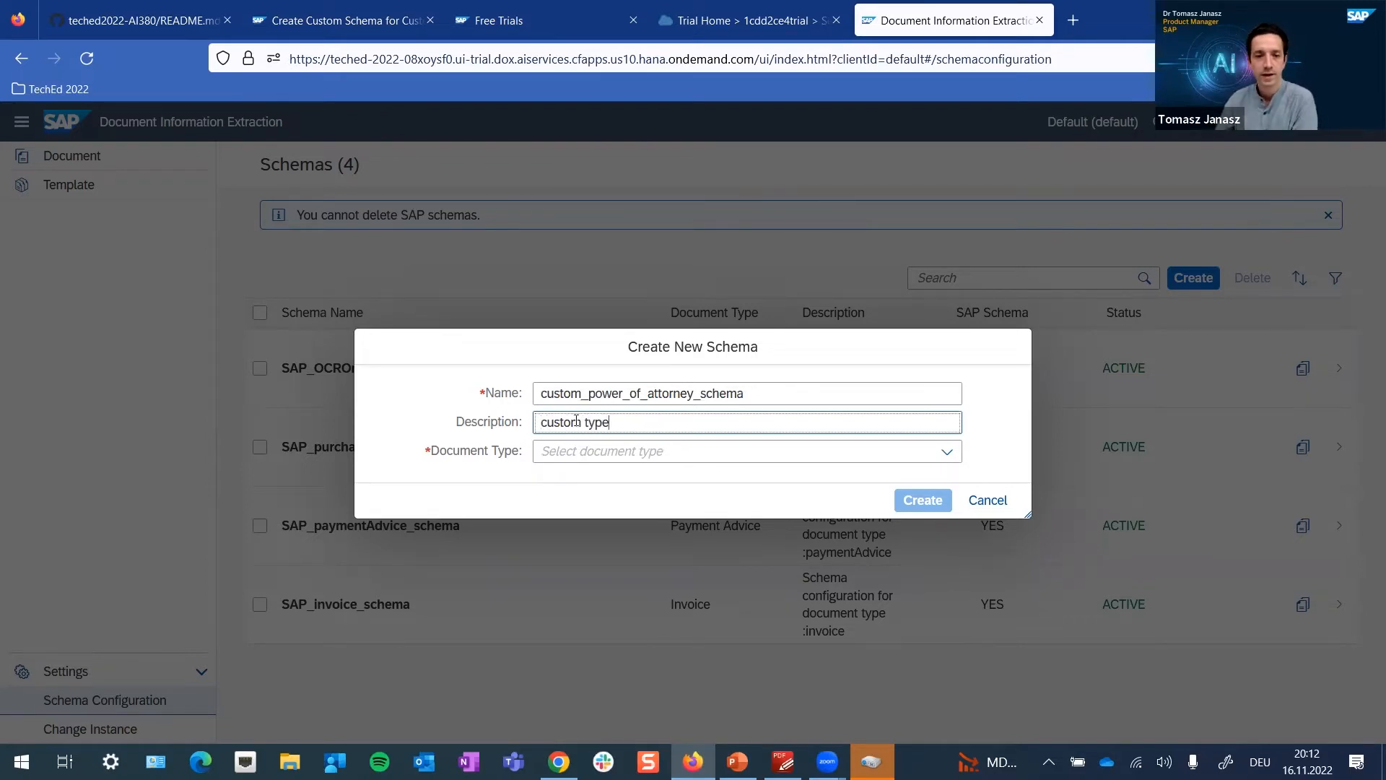
{"action": "left_click", "coordinate": [939, 452]}
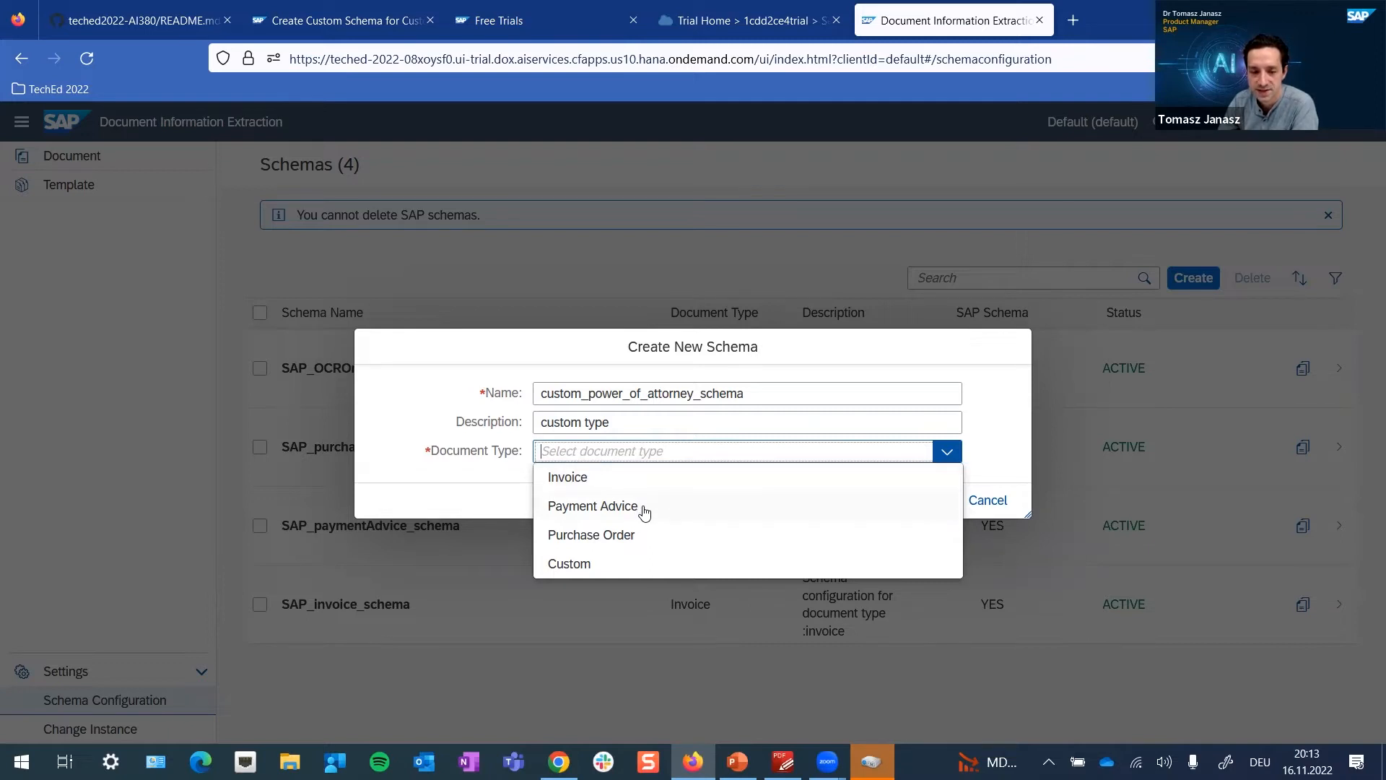
{"action": "left_click", "coordinate": [584, 565]}
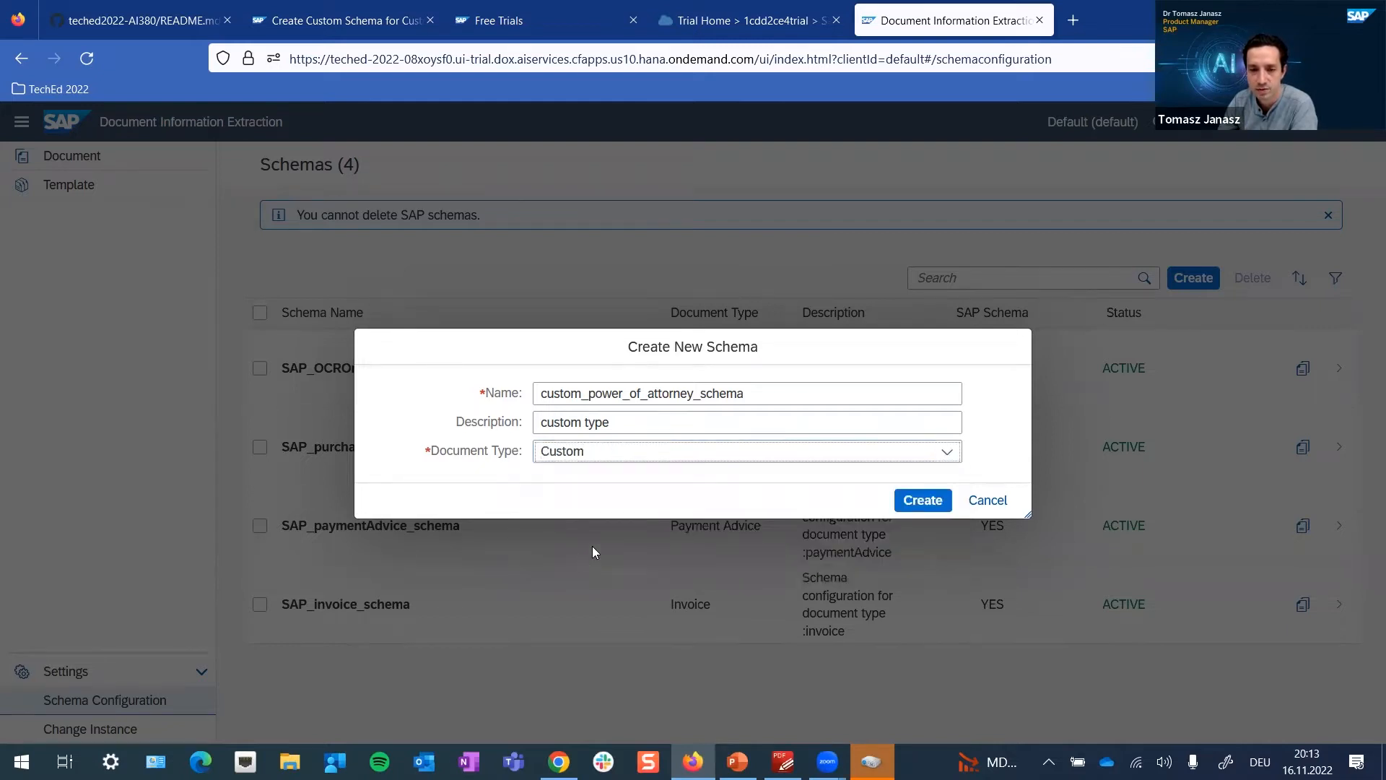
{"action": "left_click", "coordinate": [924, 501]}
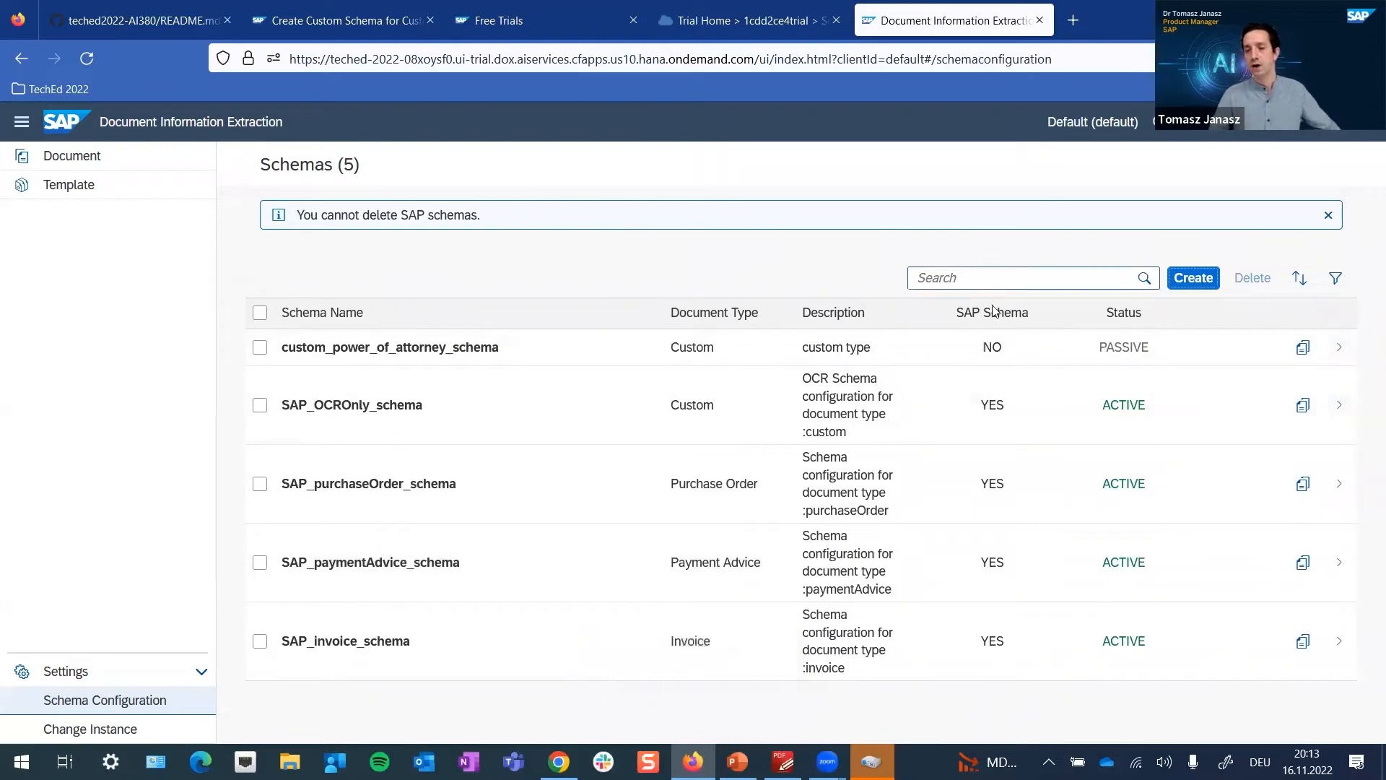
- Open the details of custom_power_of_attorney_schema, and switch to PowerPoint to show slide 11 with the Exercise 2 schema definition
{"action": "left_click", "coordinate": [1069, 350]}
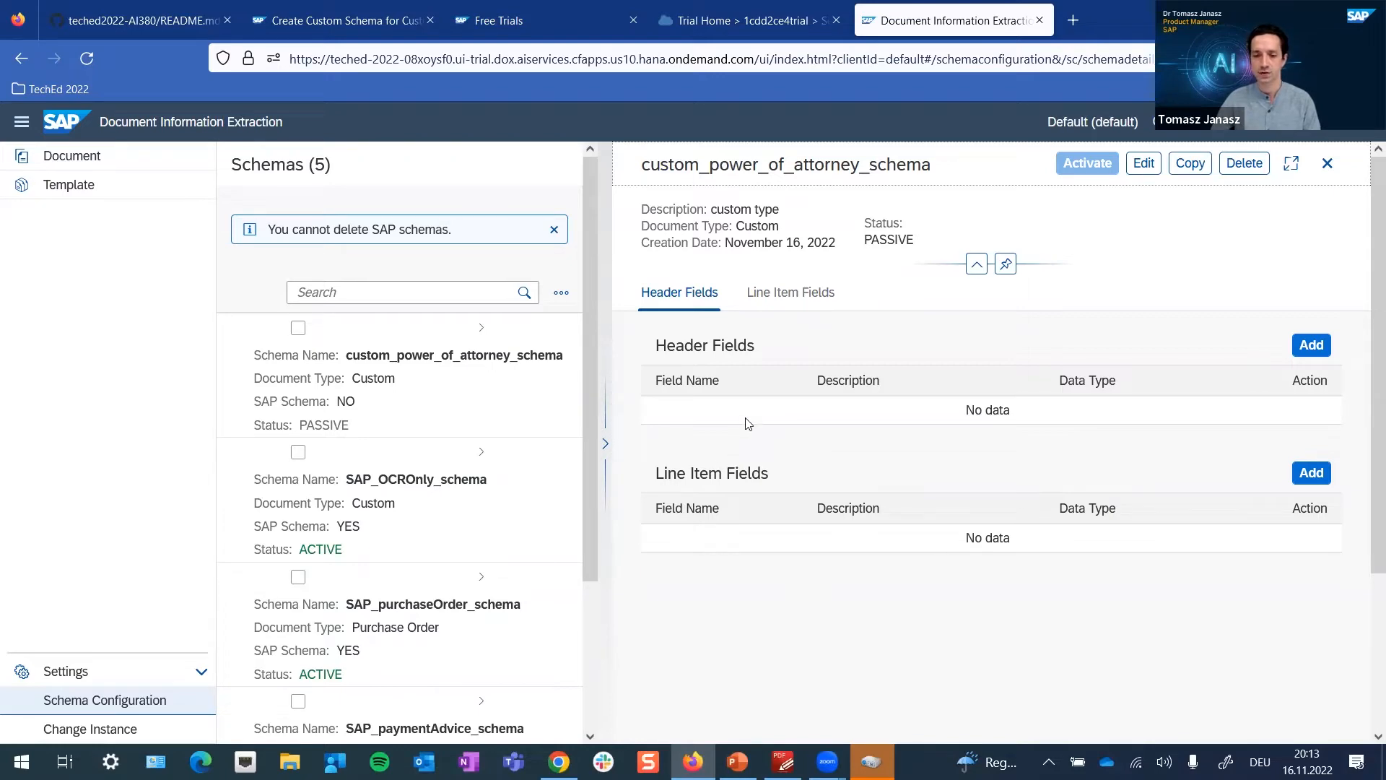
{"action": "mouse_move", "coordinate": [736, 762]}
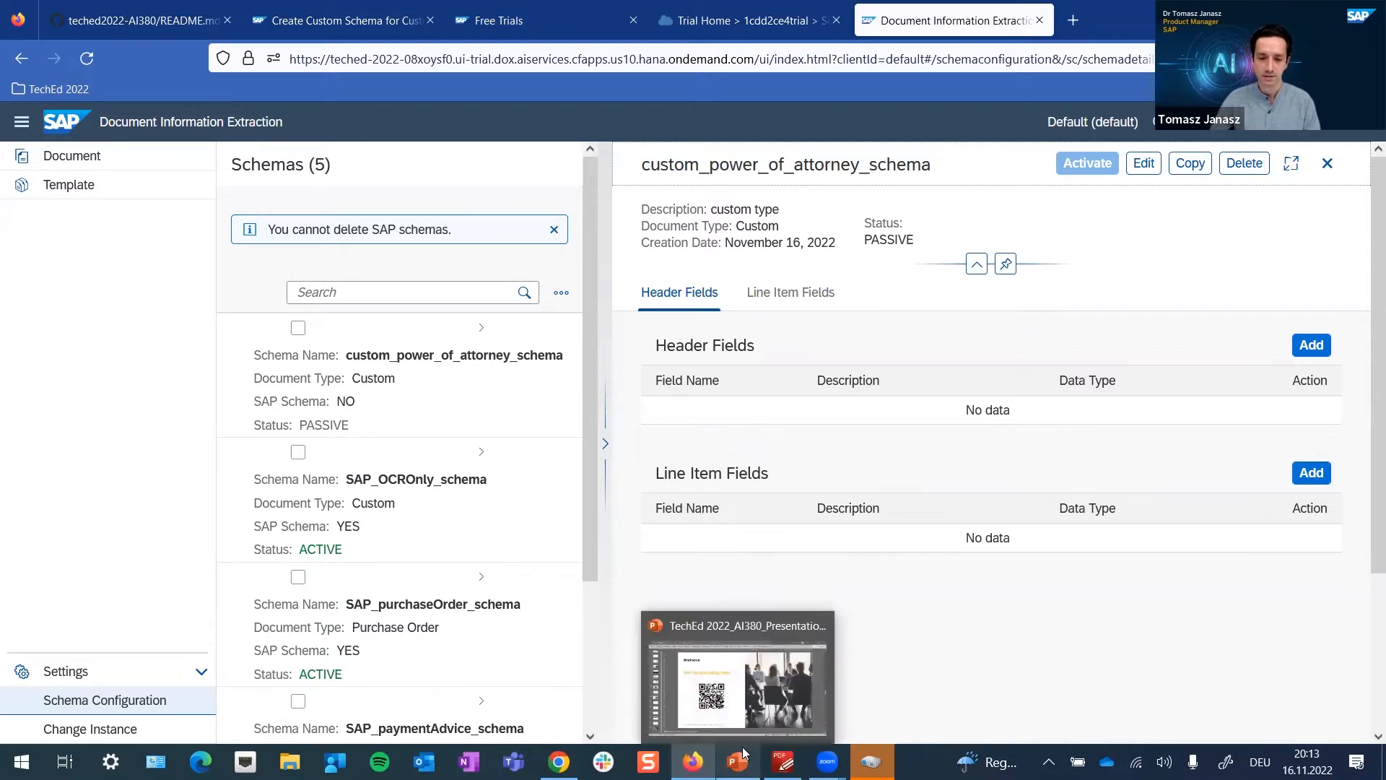
{"action": "left_click", "coordinate": [751, 682]}
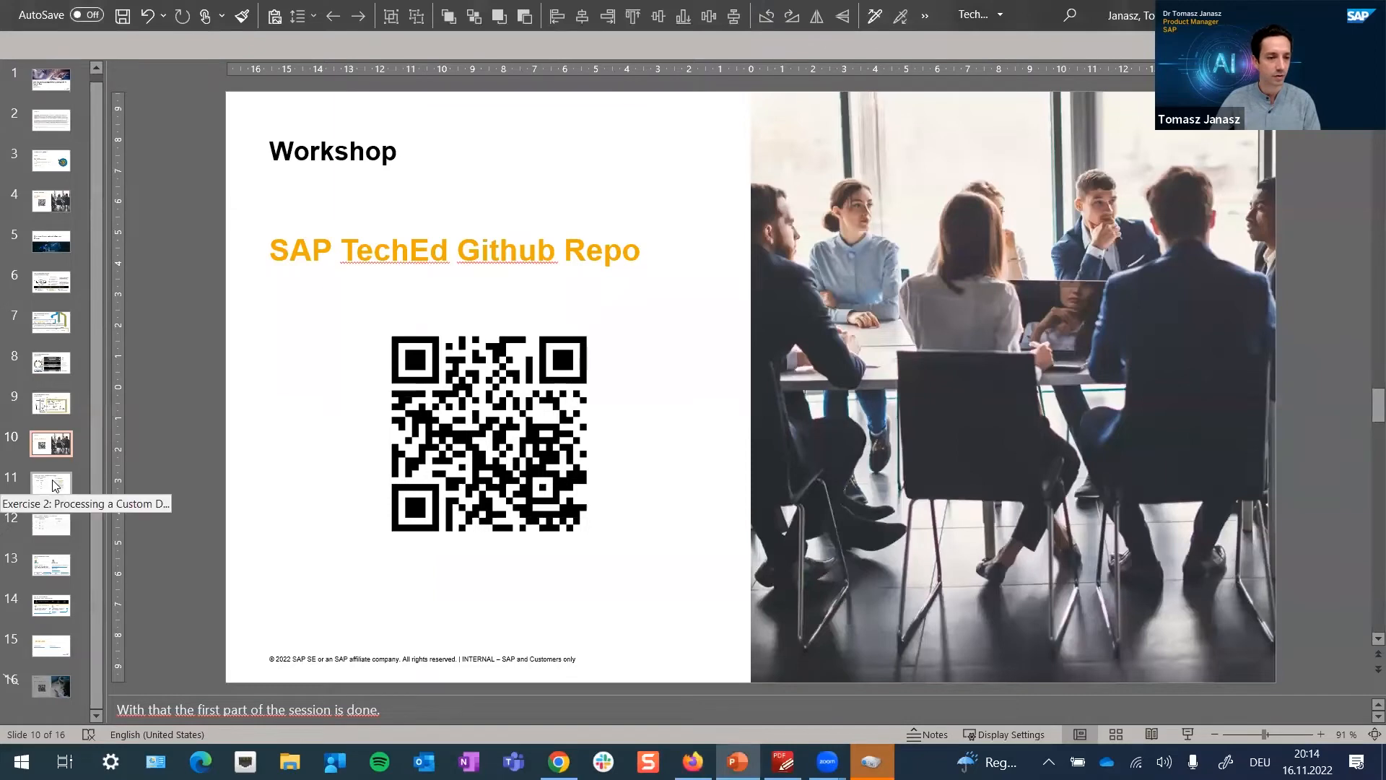
{"action": "left_click", "coordinate": [53, 485]}
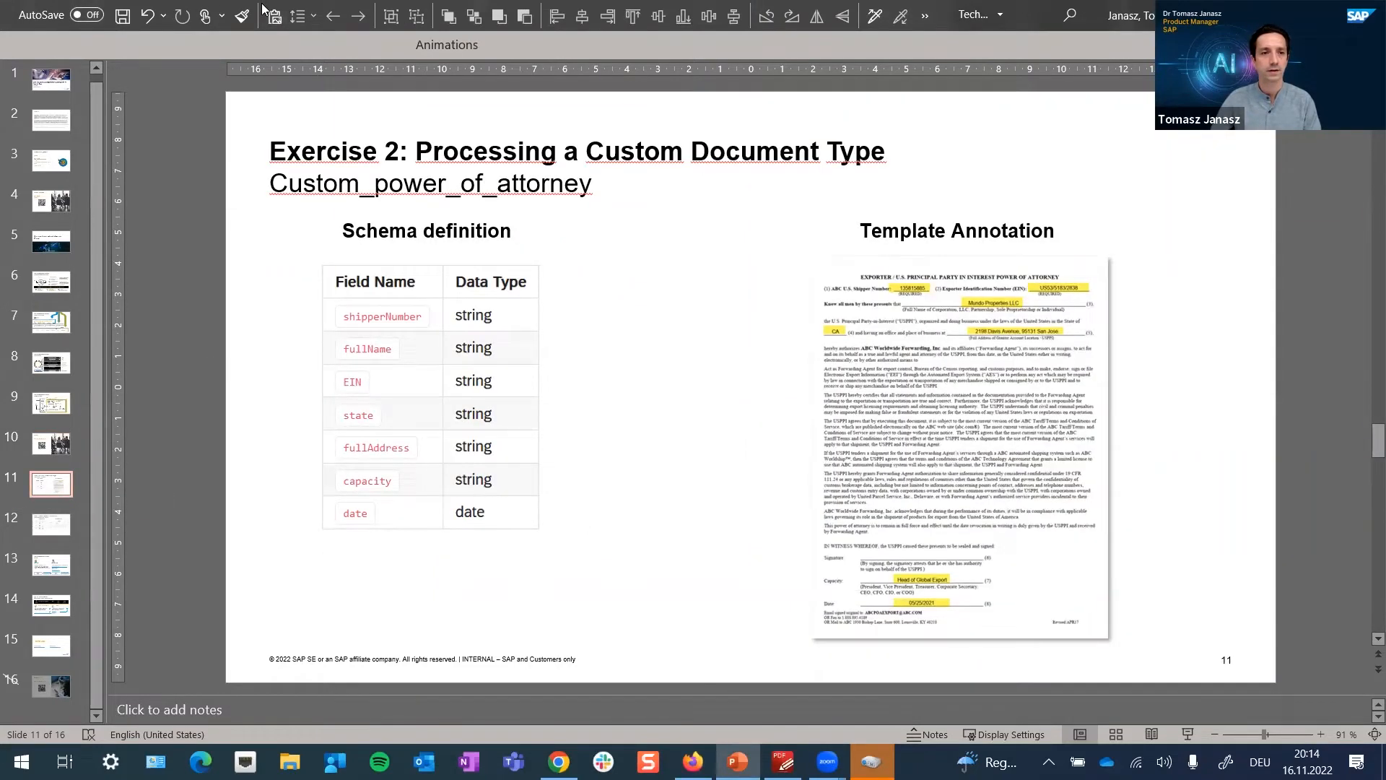
- Arrange PowerPoint and Firefox side by side, and enlarge the slide to 75 % with its schema definition table in view
{"action": "left_click", "coordinate": [432, 67]}
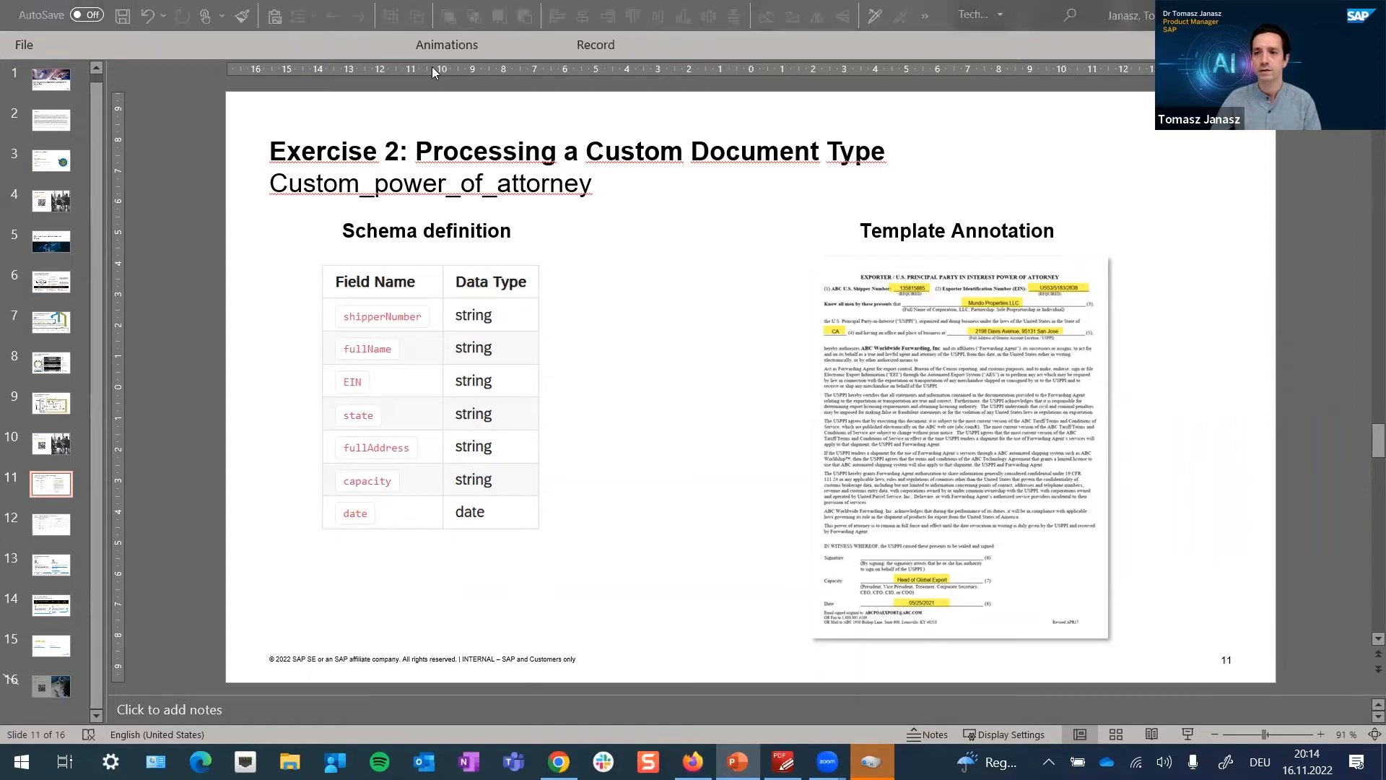
{"action": "key", "text": "super+Left"}
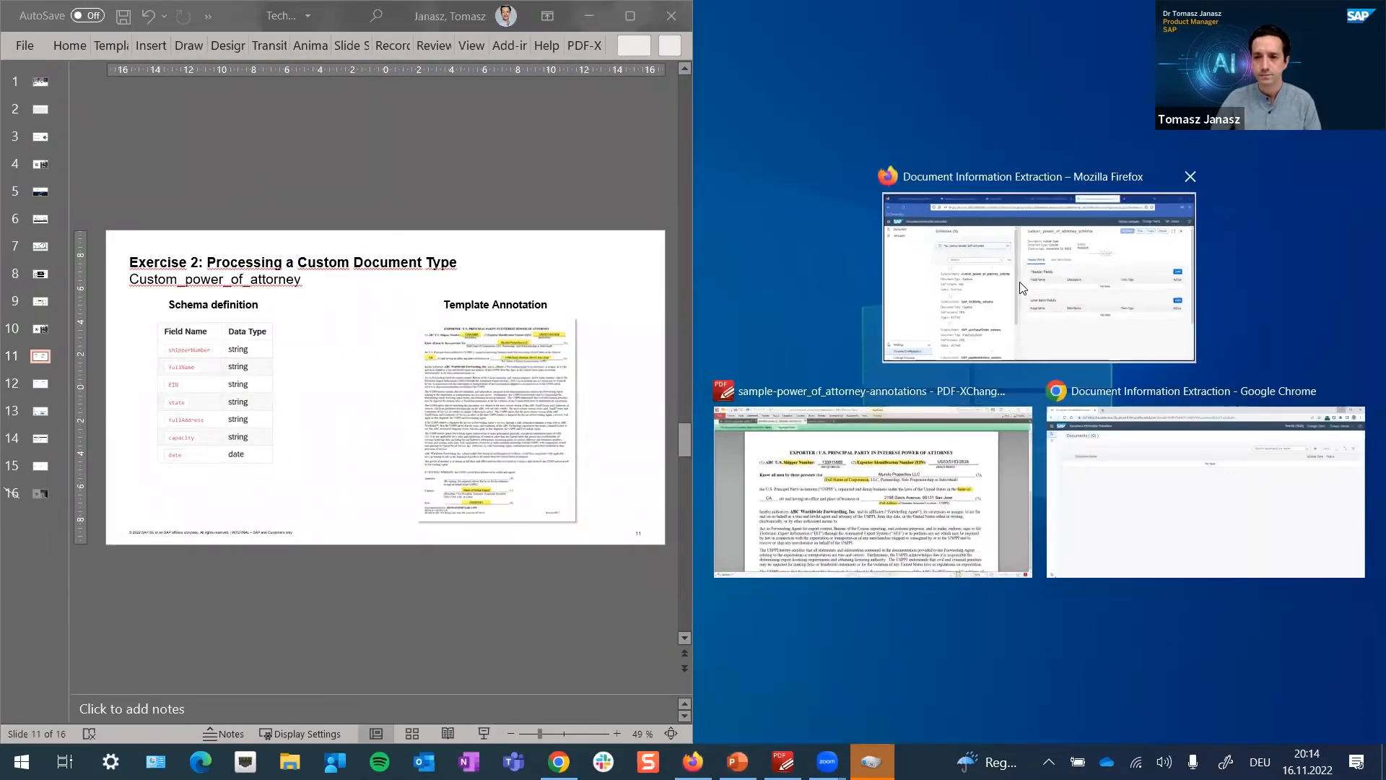
{"action": "left_click", "coordinate": [1026, 288]}
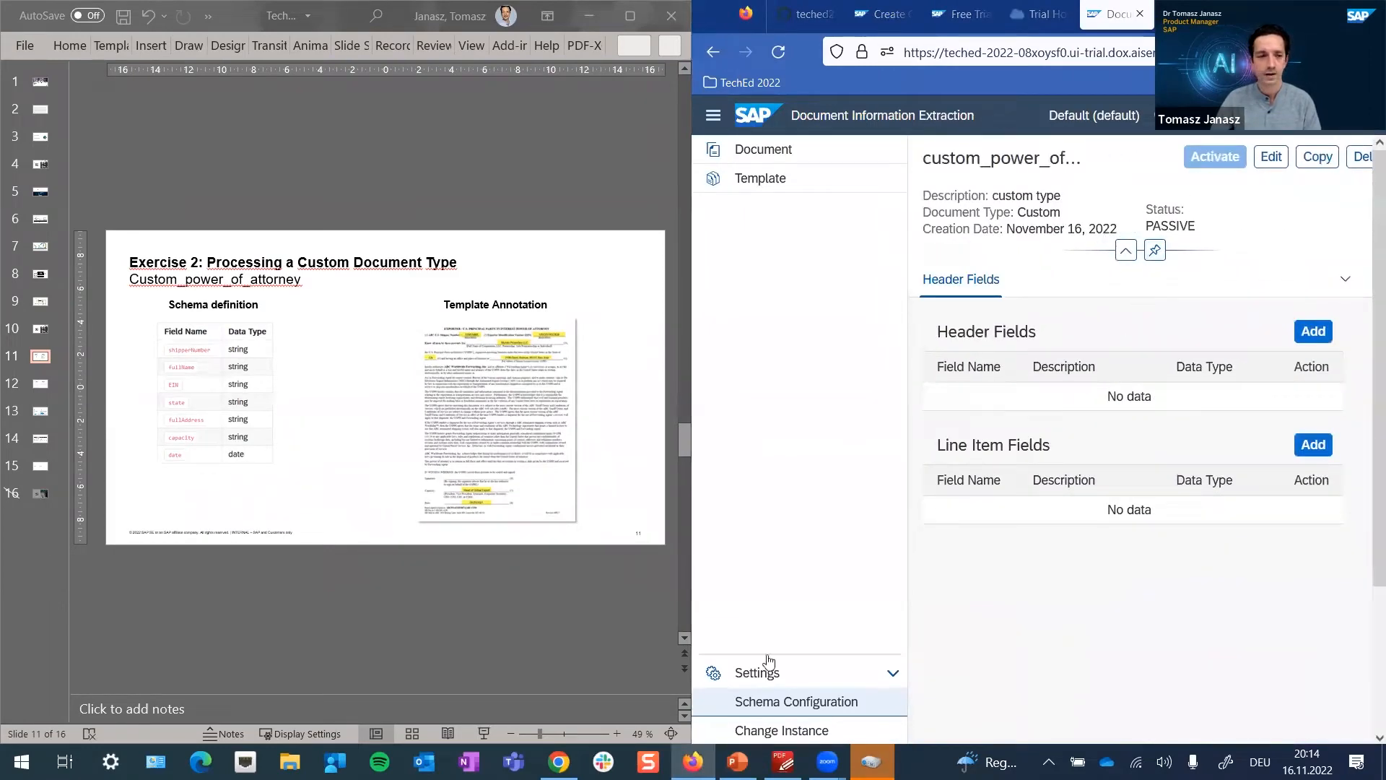
{"action": "scroll", "coordinate": [228, 433], "scroll_direction": "up", "scroll_amount": 1}
{"action": "scroll", "coordinate": [228, 434], "scroll_direction": "up", "scroll_amount": 3}
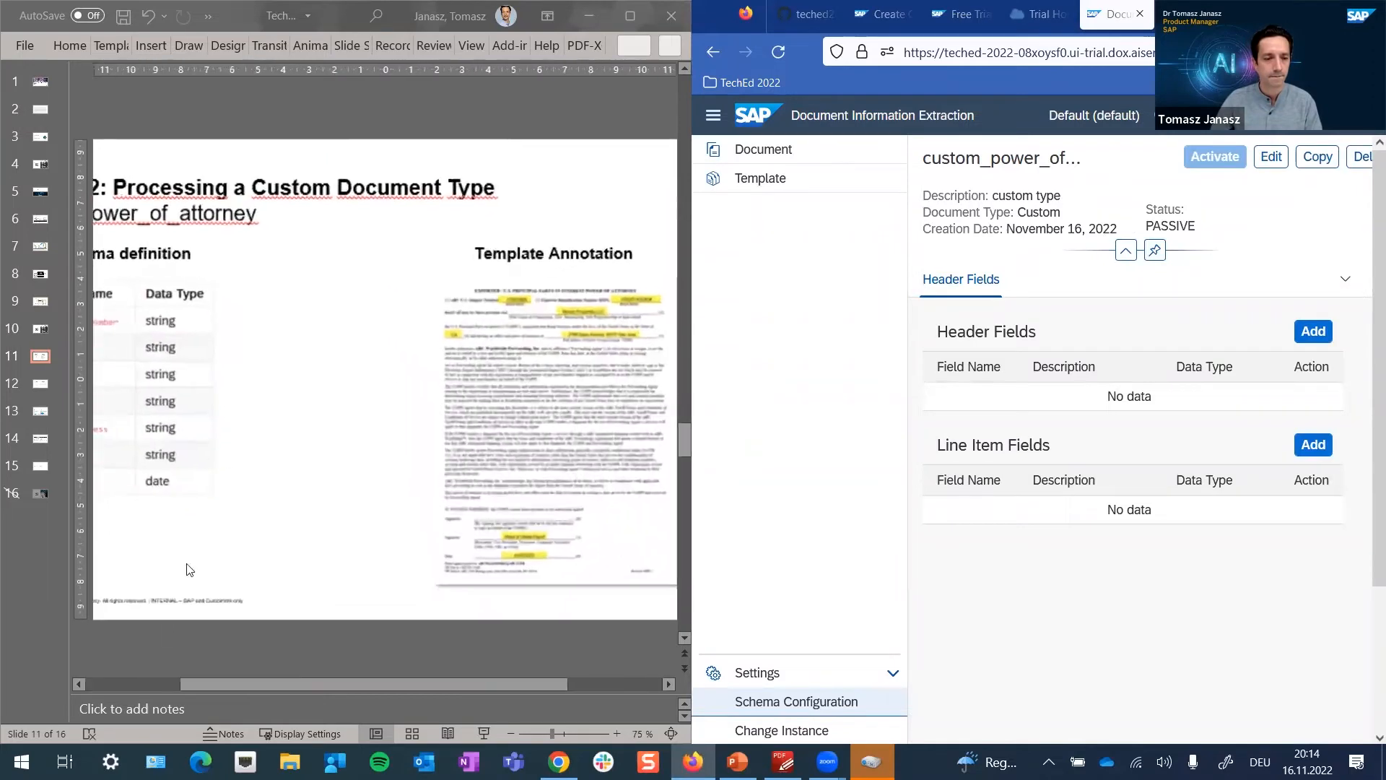
{"action": "left_click", "coordinate": [113, 682]}
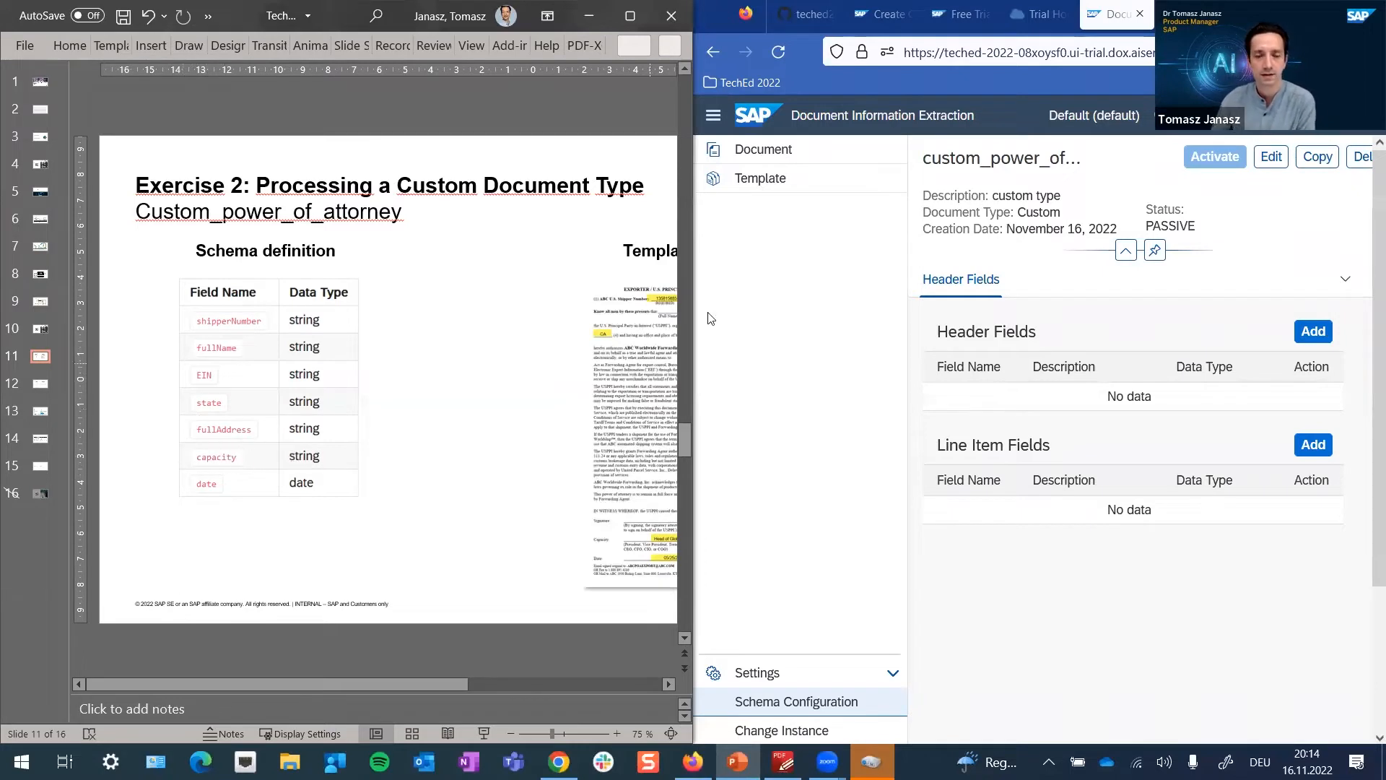
- Add a header field named shipperNumber with data type string to the custom power of attorney schema
{"action": "left_click", "coordinate": [1314, 331]}
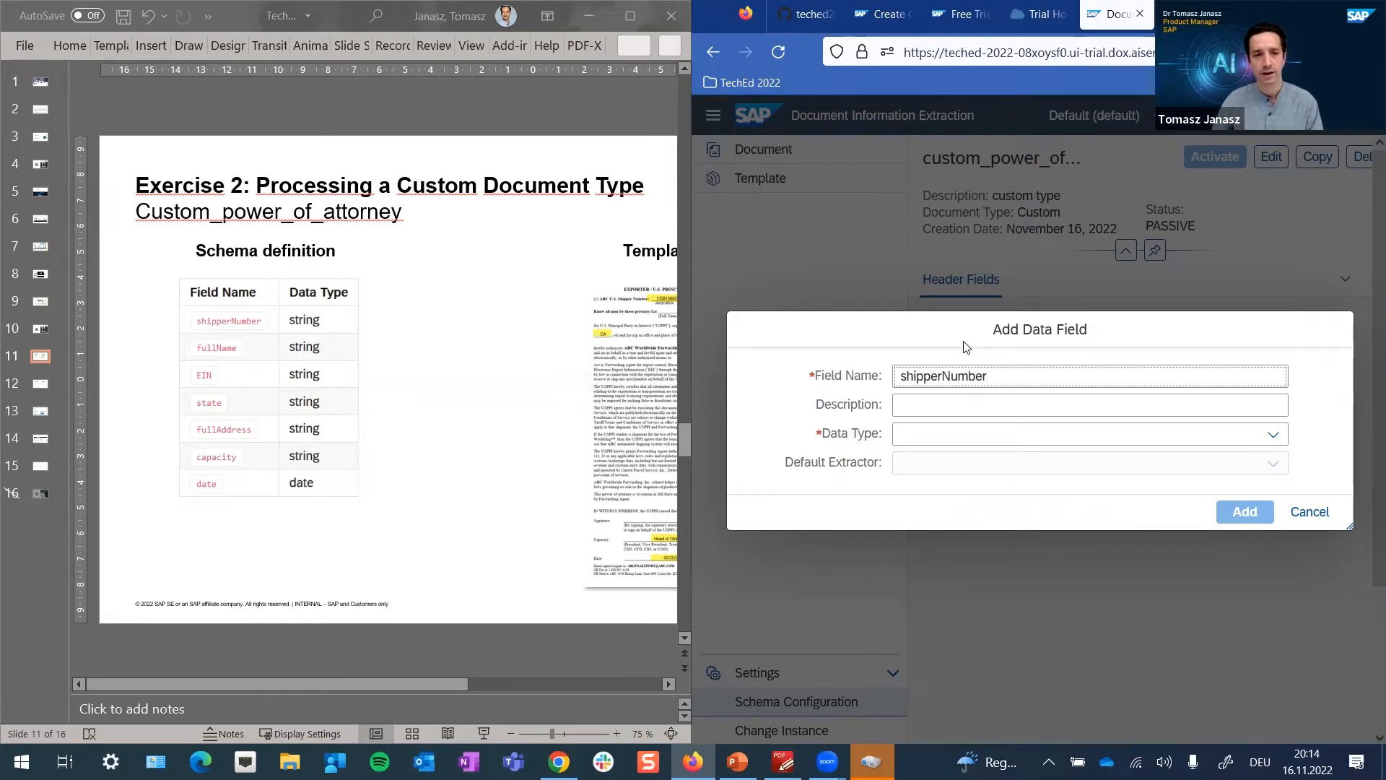
{"action": "left_click", "coordinate": [1275, 435]}
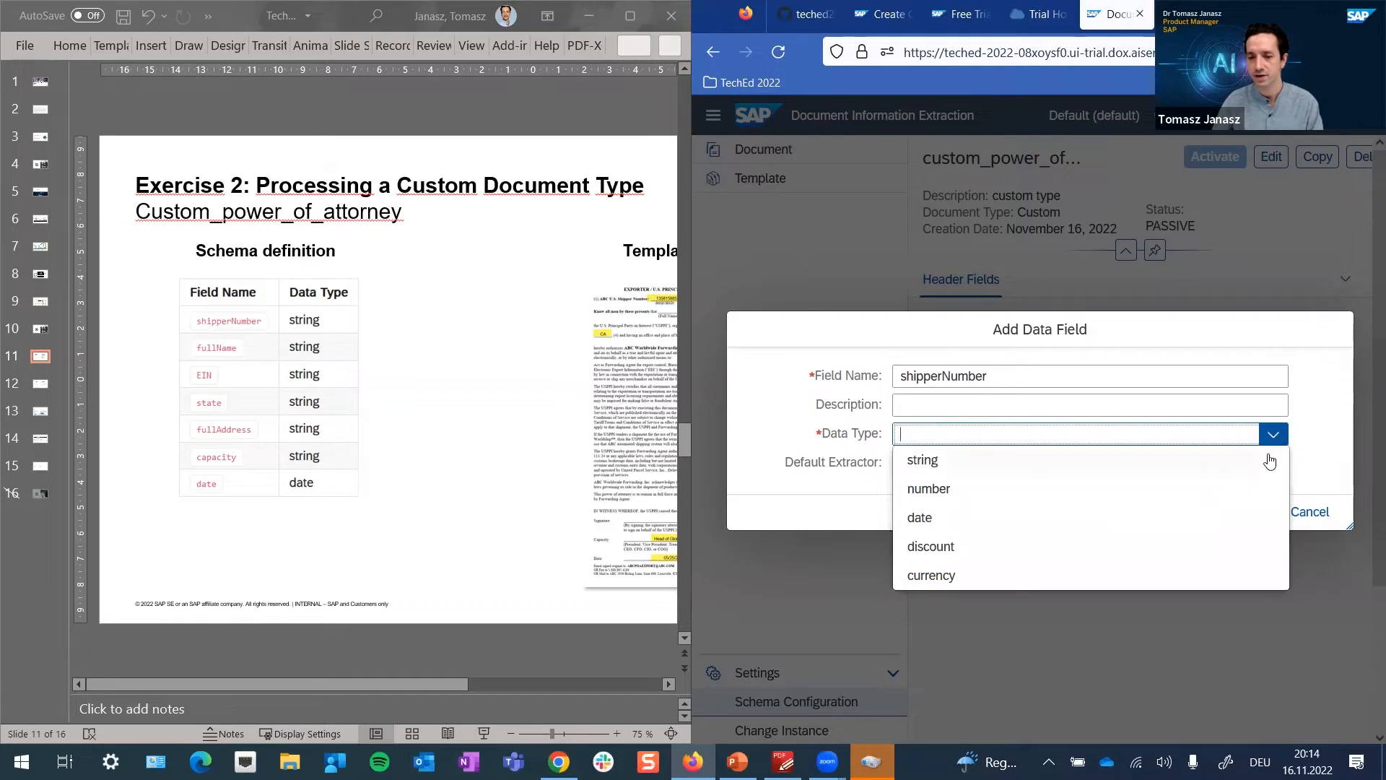
{"action": "left_click", "coordinate": [1271, 460]}
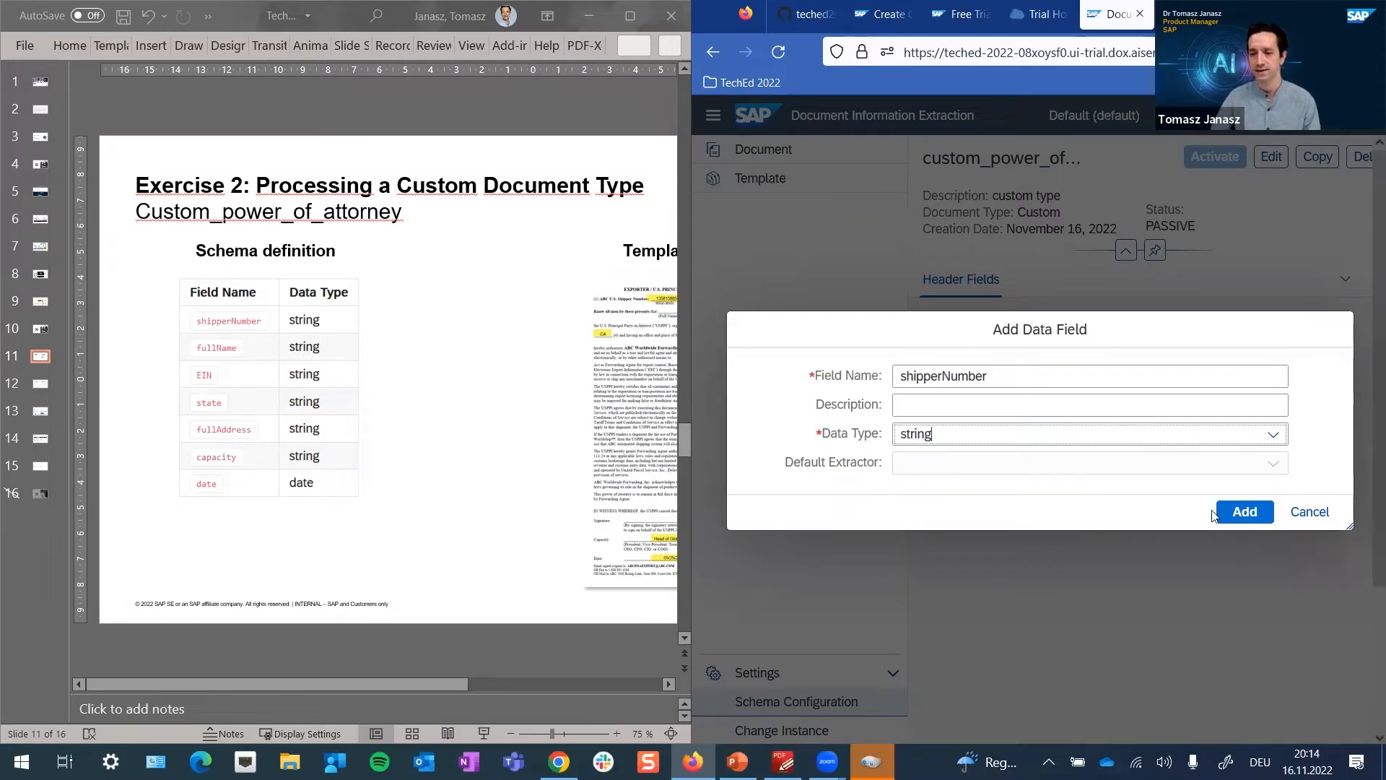
{"action": "left_click", "coordinate": [1246, 512]}
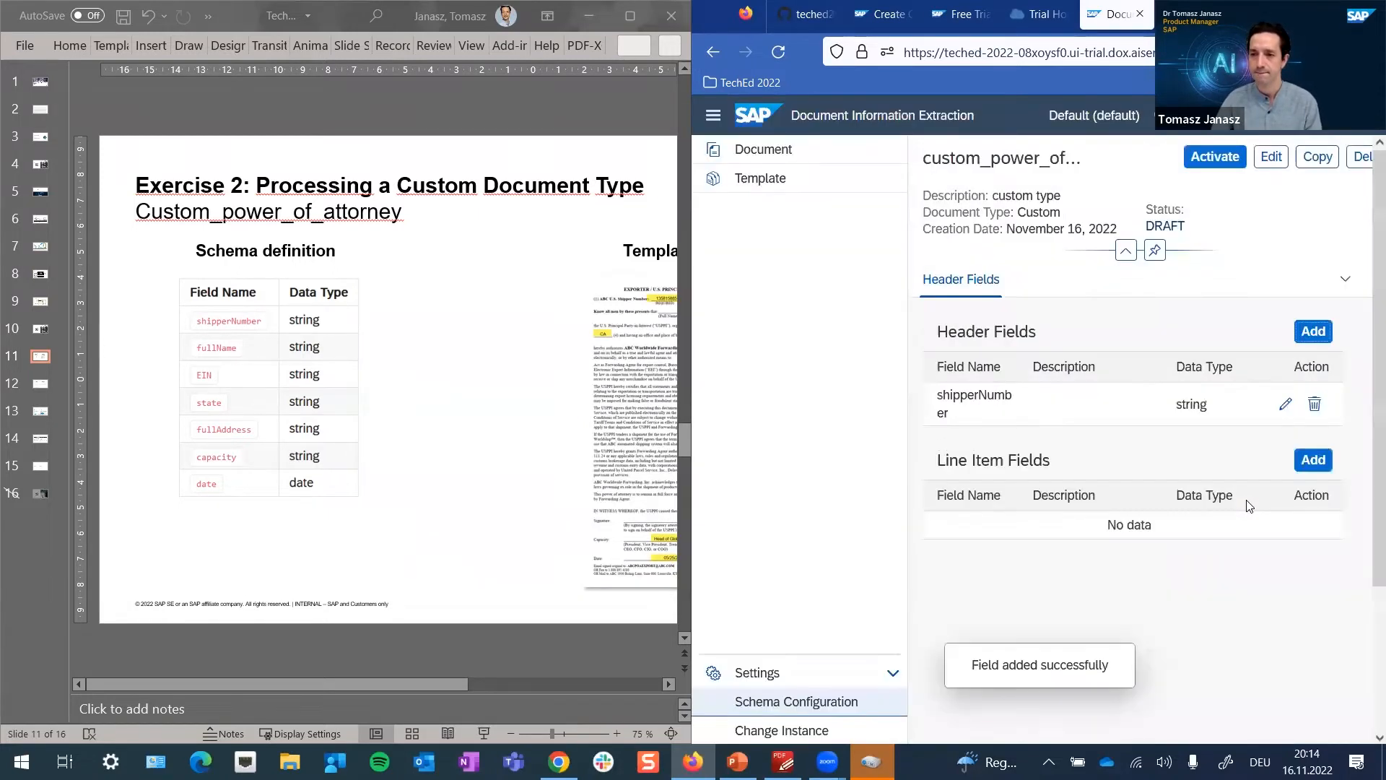
- Add a second header field named fullName with data type string
{"action": "left_click", "coordinate": [1314, 333]}
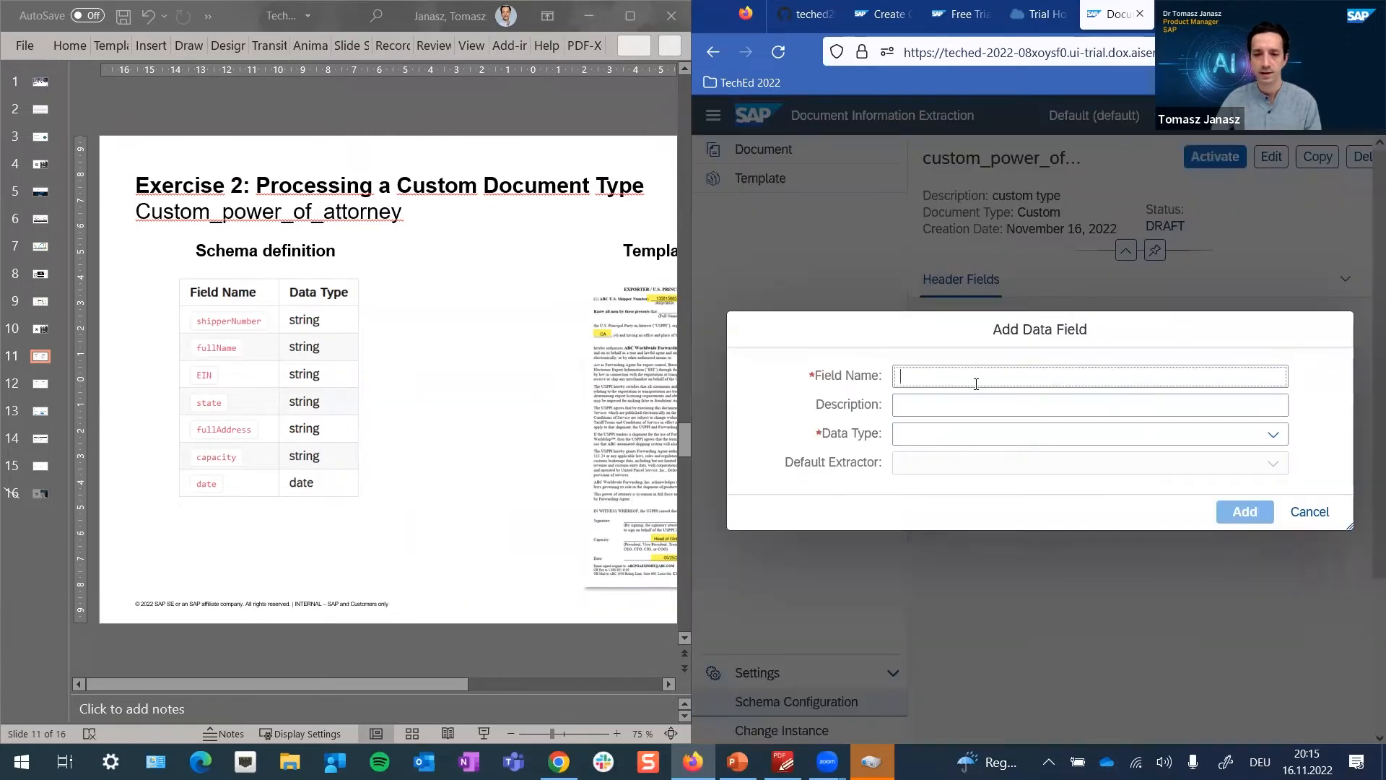
{"action": "type", "text": "fu"}
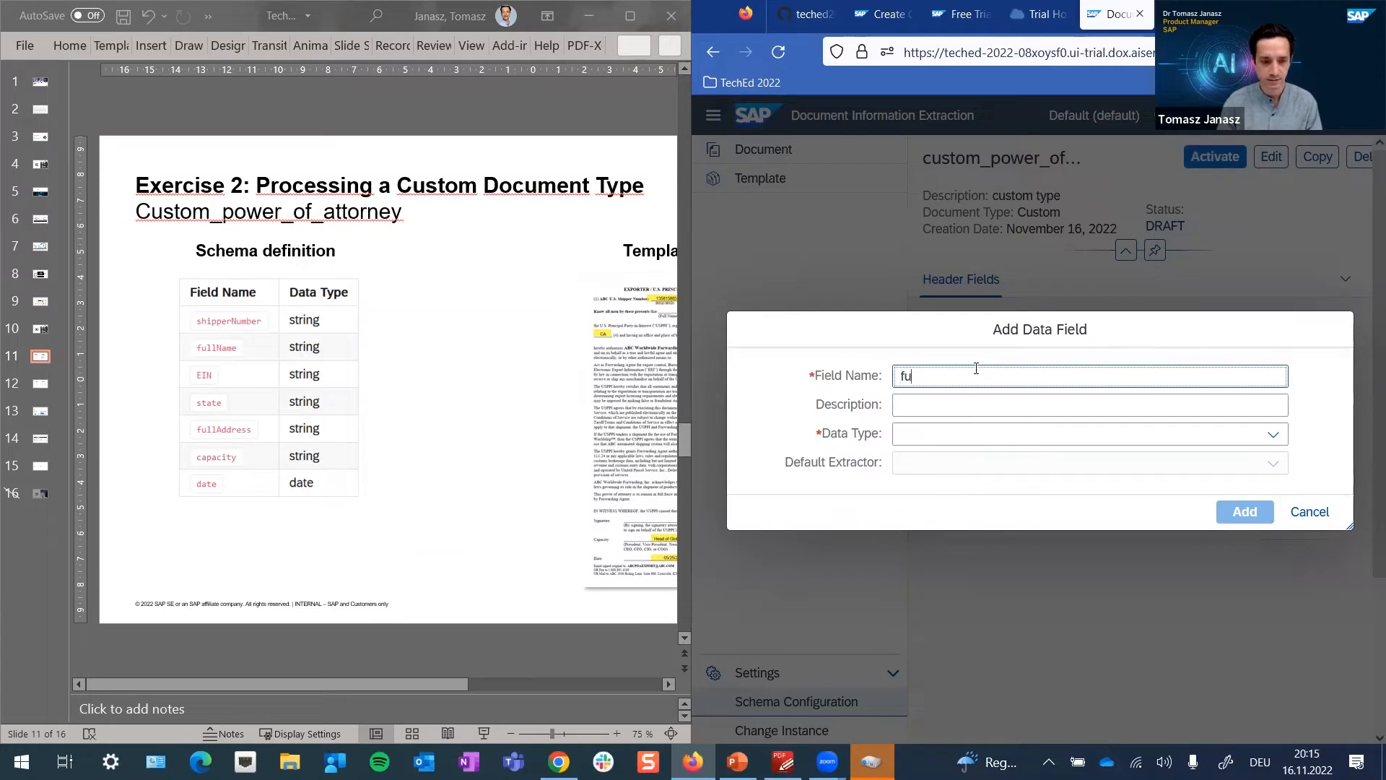
{"action": "type", "text": "llName"}
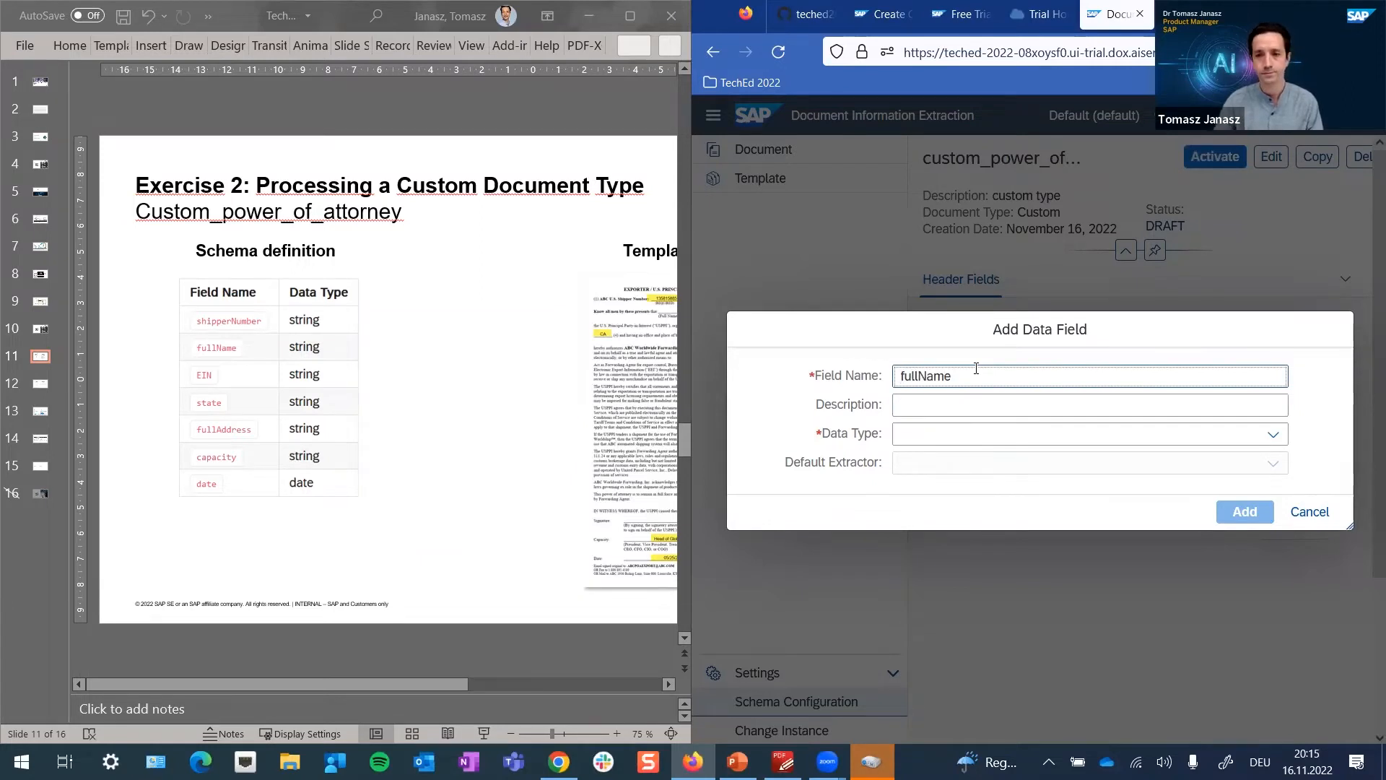
{"action": "left_click", "coordinate": [1270, 438]}
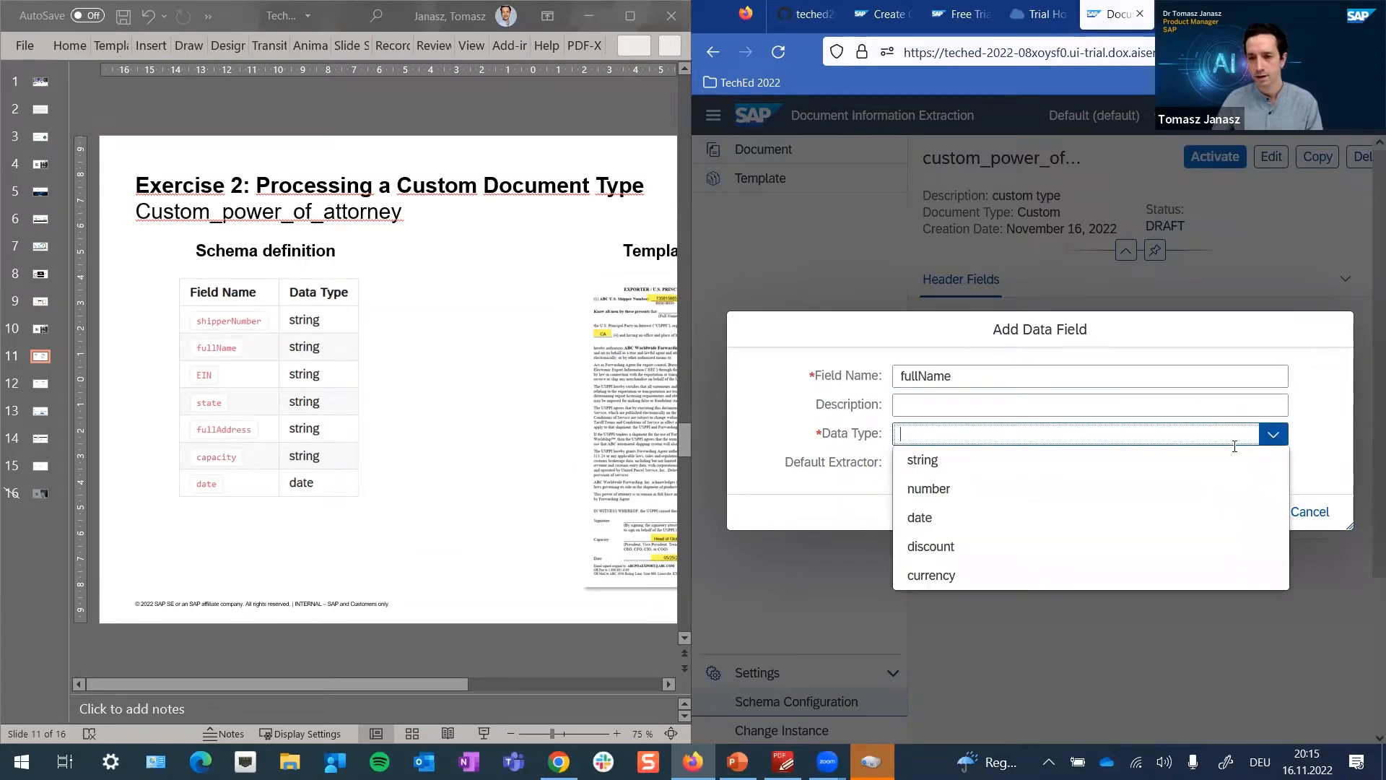
{"action": "left_click", "coordinate": [1066, 466]}
{"action": "left_click", "coordinate": [1239, 515]}
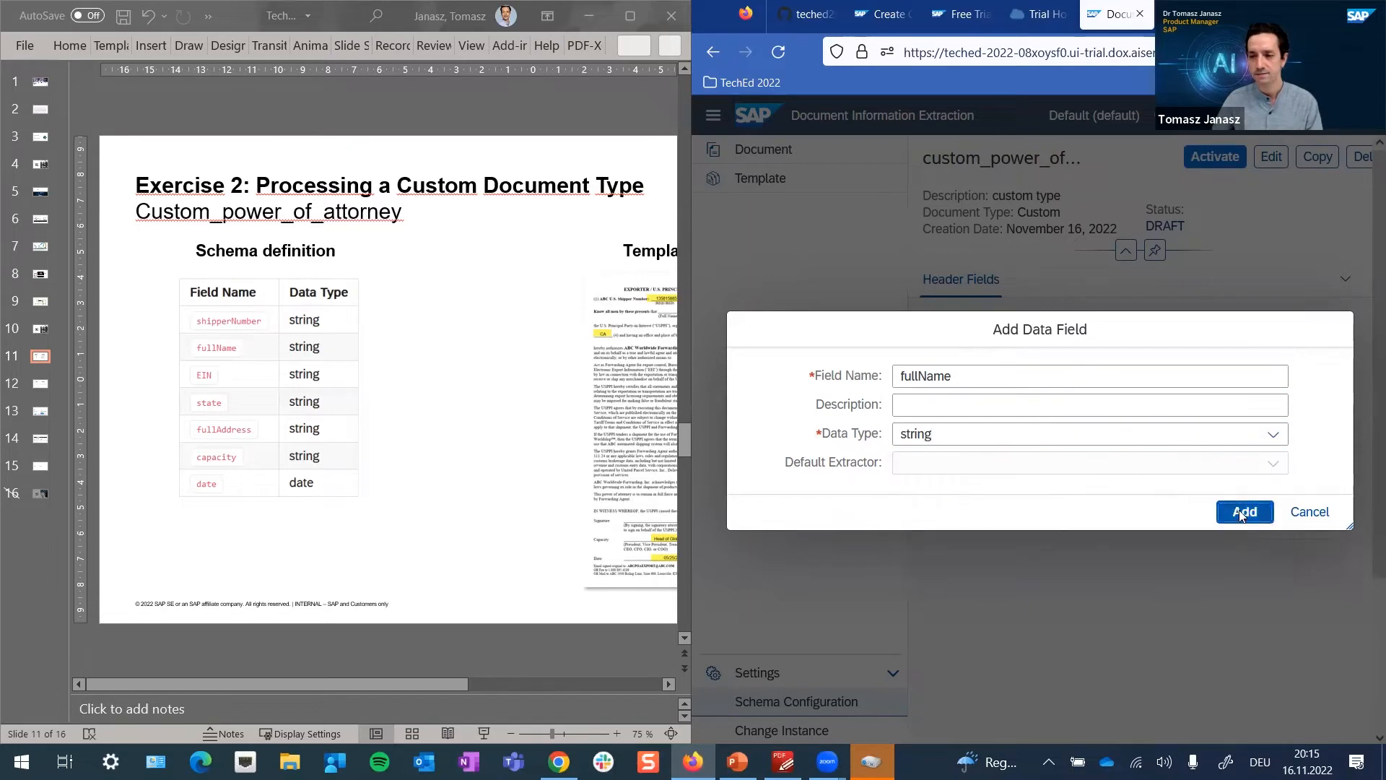
- Add a header field named EIN with data type string to the custom power of attorney schema
{"action": "left_click", "coordinate": [1314, 333]}
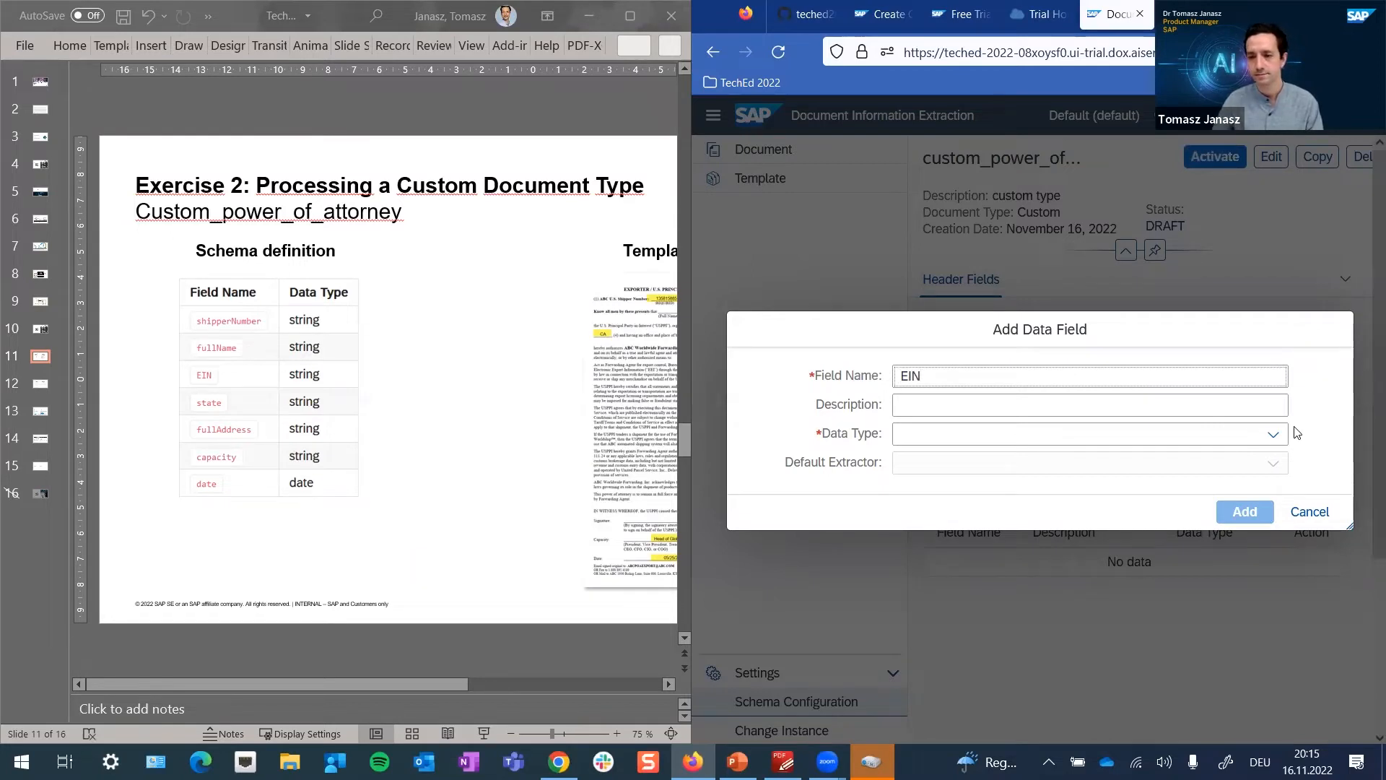
{"action": "left_click", "coordinate": [1273, 436]}
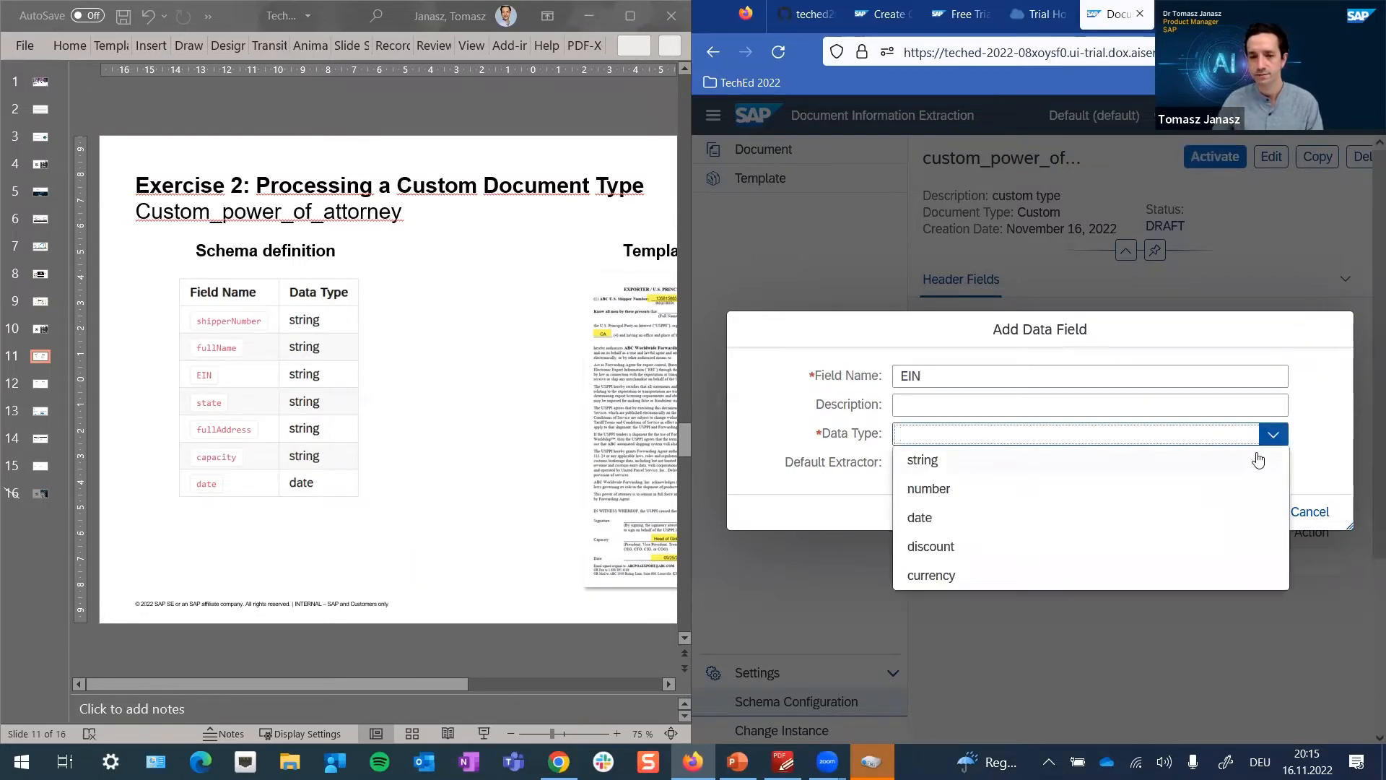
{"action": "left_click", "coordinate": [1258, 459]}
{"action": "left_click", "coordinate": [1246, 512]}
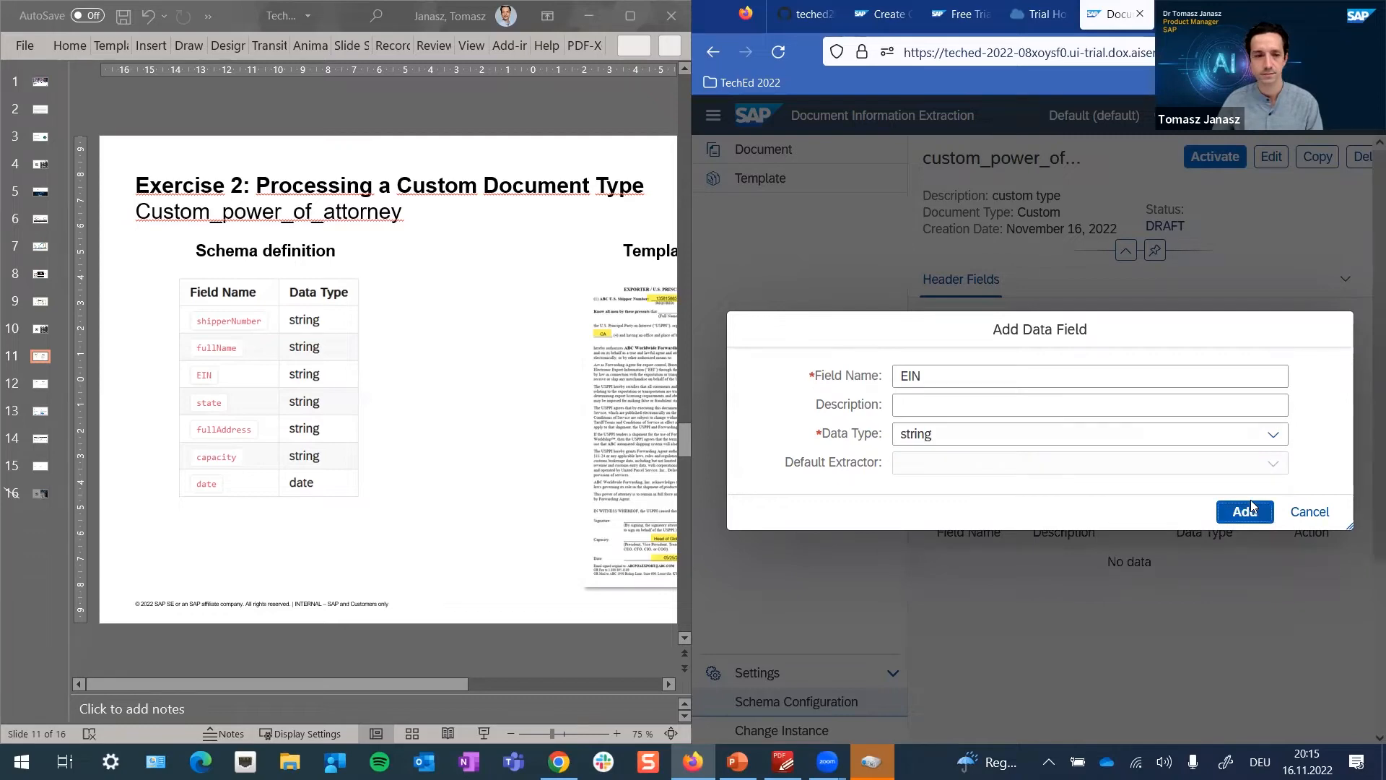
- Add a header field named state with data type string to the schema
{"action": "left_click", "coordinate": [1313, 331]}
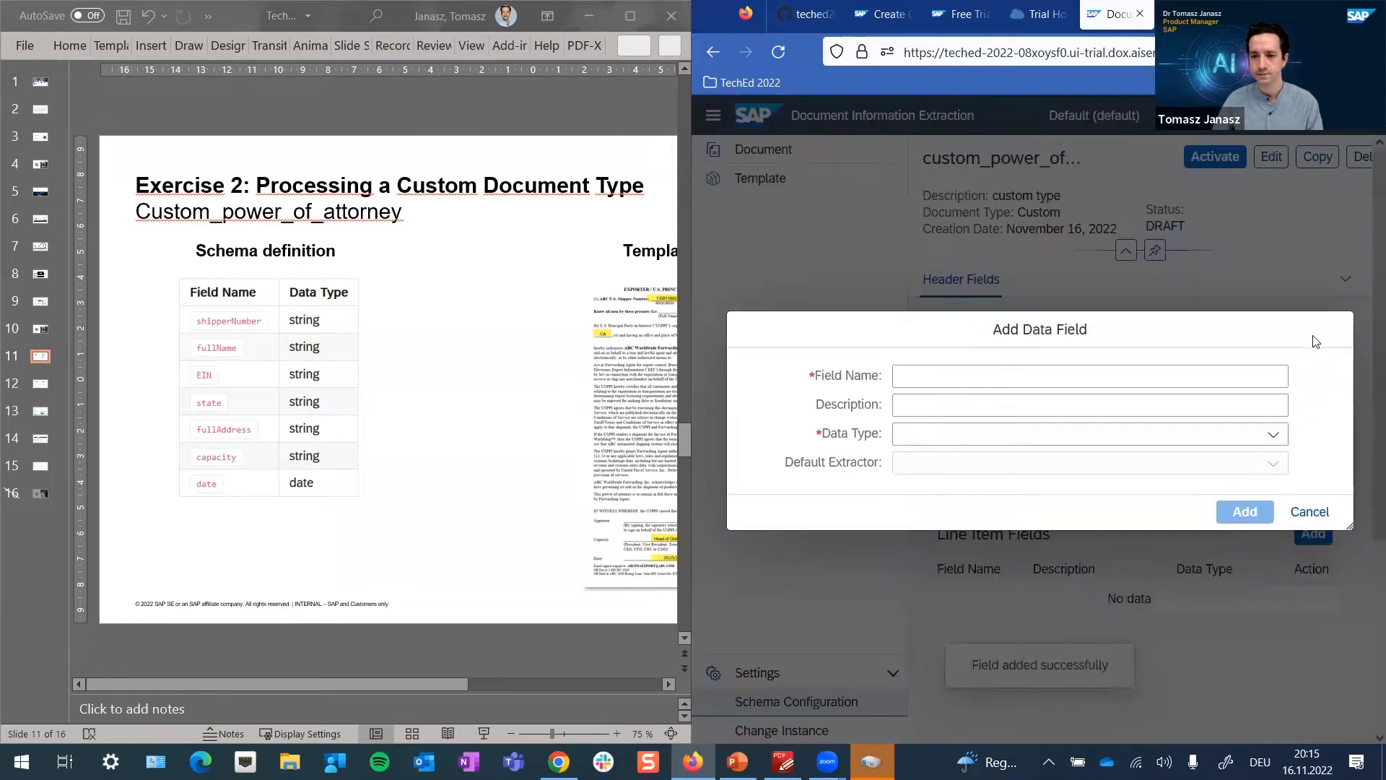
{"action": "type", "text": "state"}
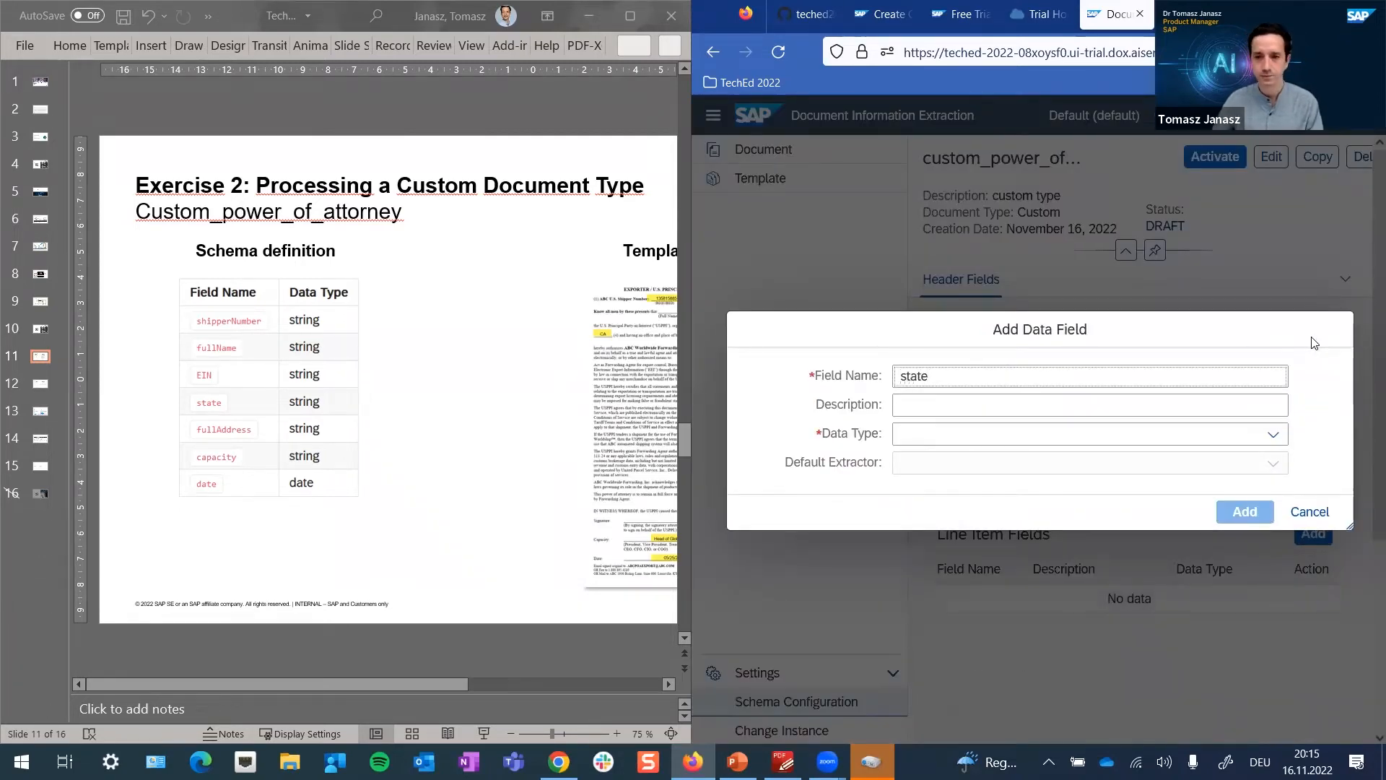
{"action": "left_click", "coordinate": [1275, 437]}
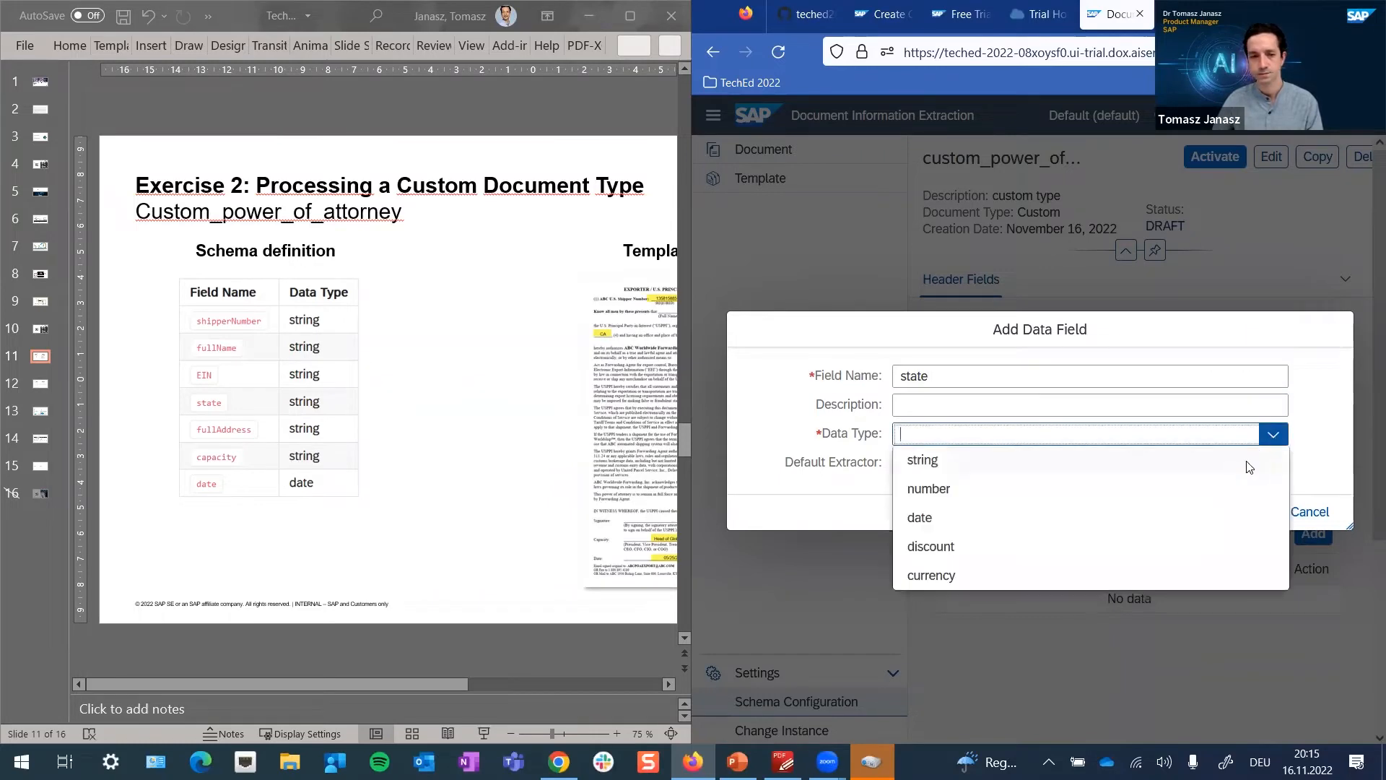
{"action": "left_click", "coordinate": [1247, 464]}
{"action": "left_click", "coordinate": [1252, 513]}
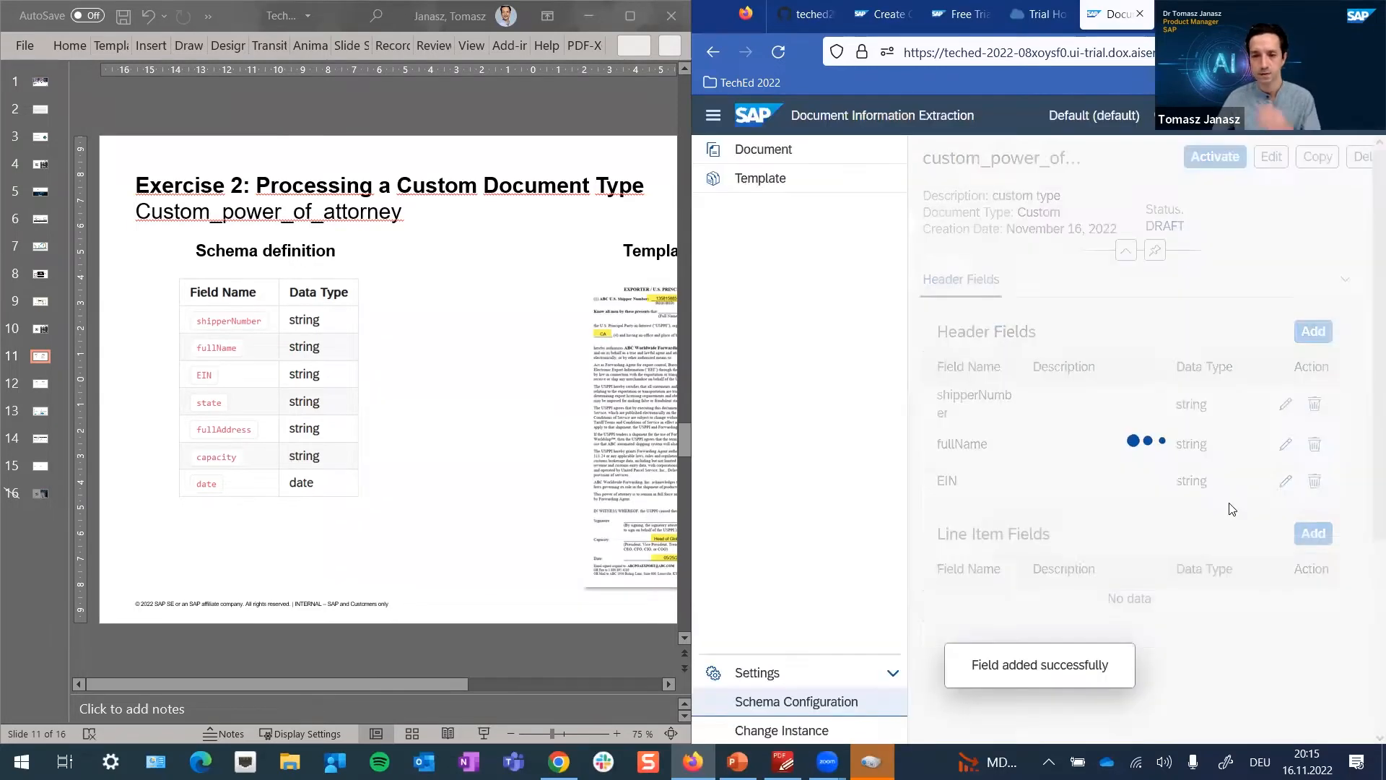
- Add a header field named fullAddress with data type string to the schema
{"action": "left_click", "coordinate": [1312, 332]}
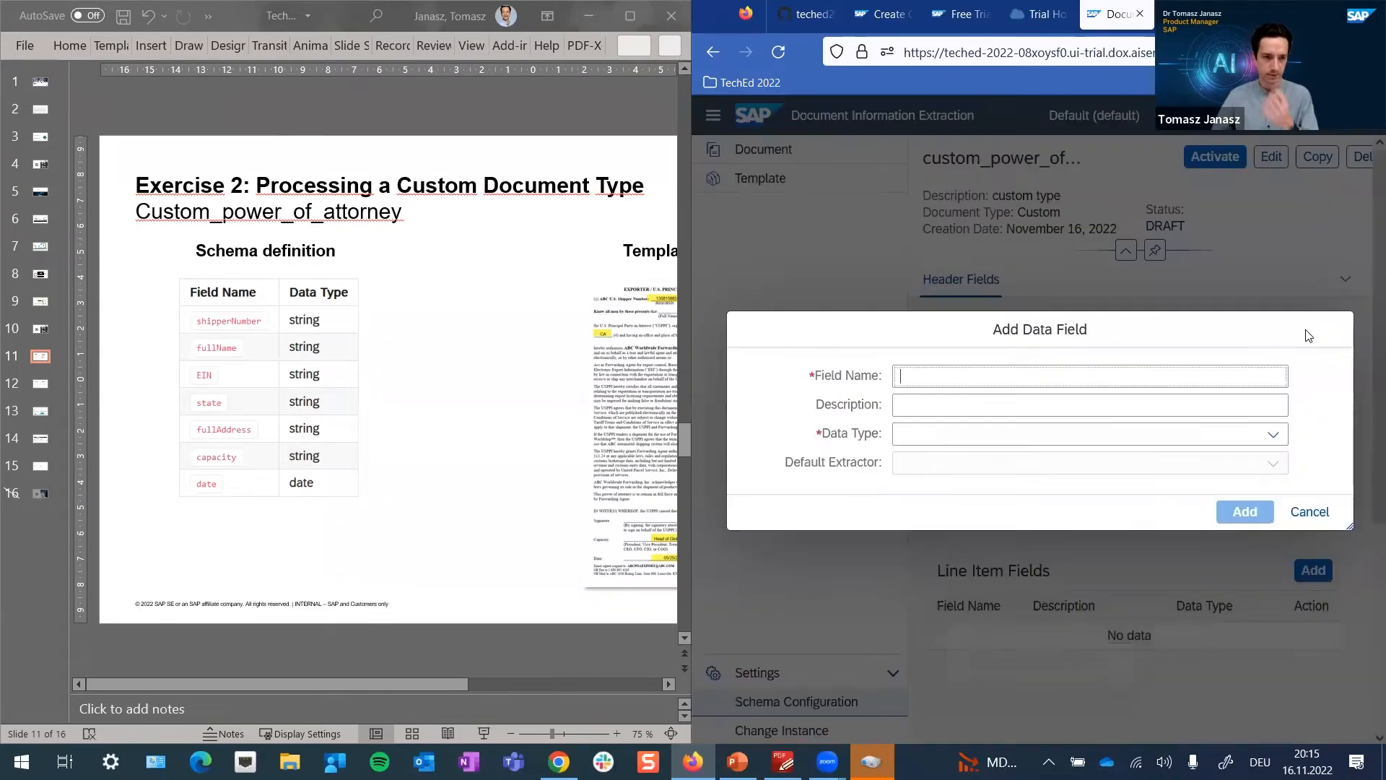
{"action": "type", "text": "full"}
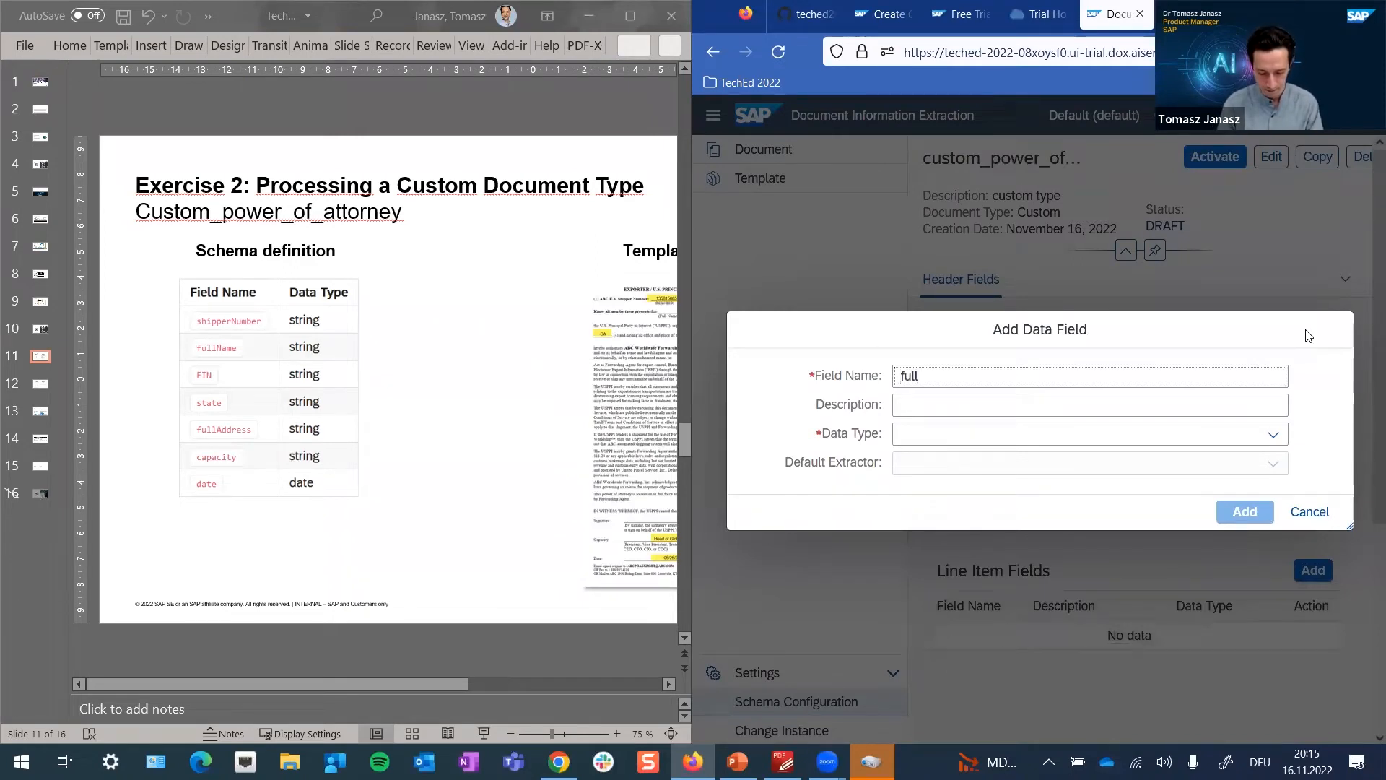
{"action": "type", "text": "Address"}
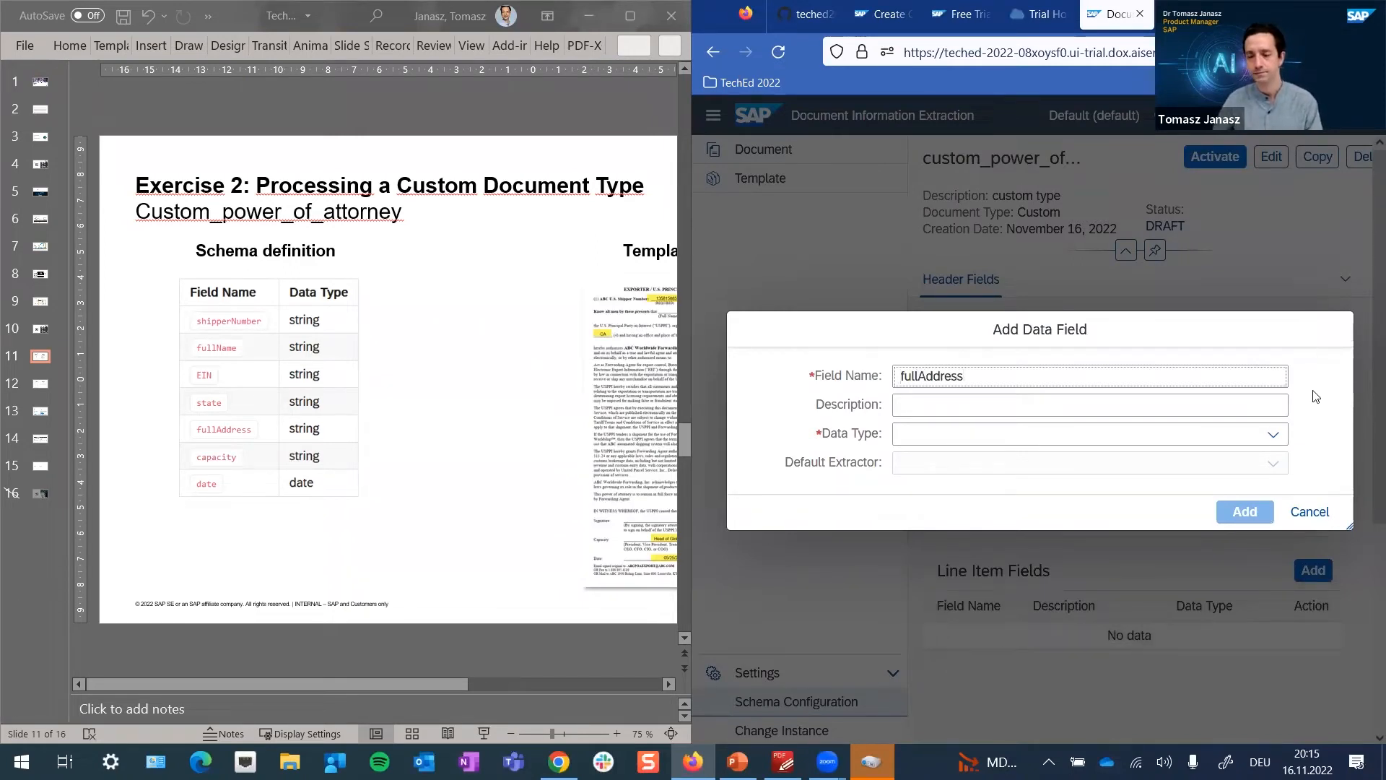
{"action": "left_click", "coordinate": [1273, 434]}
{"action": "left_click", "coordinate": [1257, 462]}
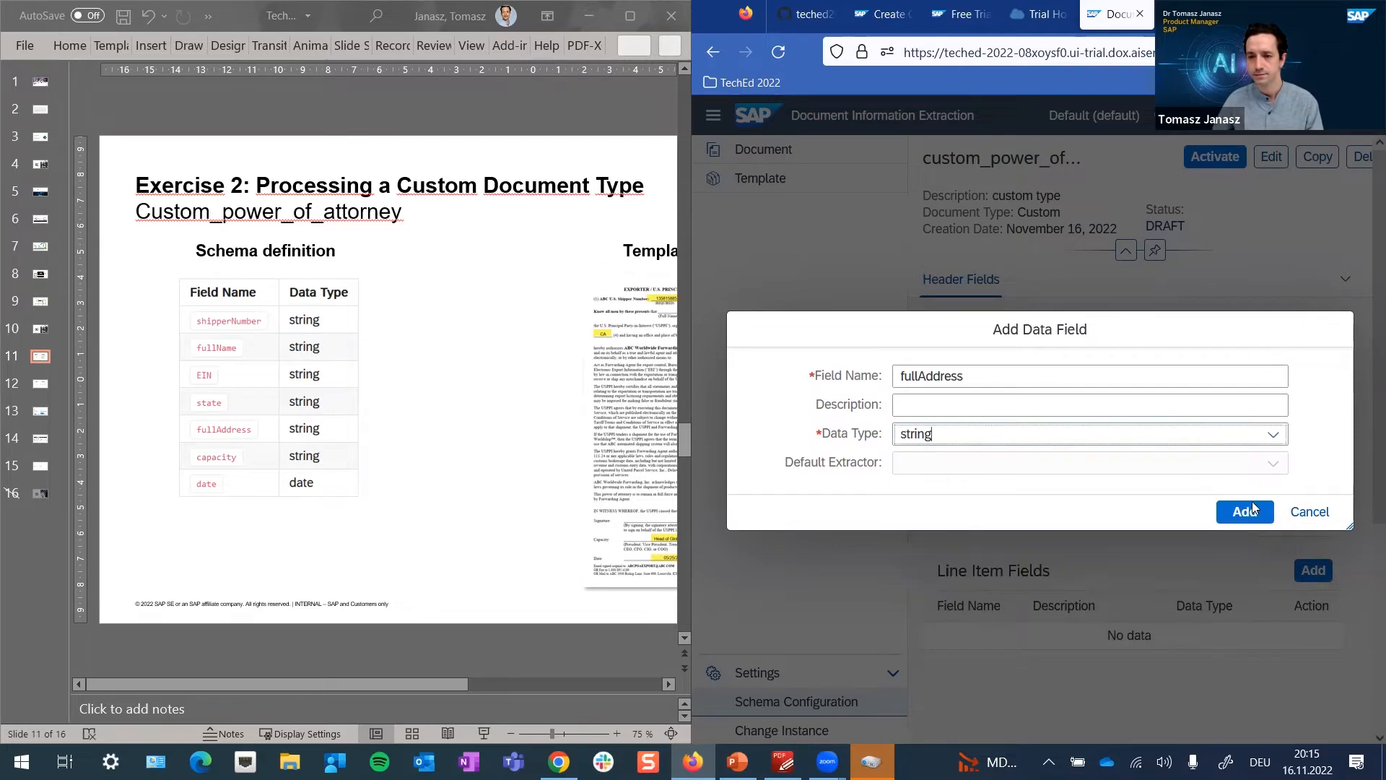
{"action": "left_click", "coordinate": [1240, 512]}
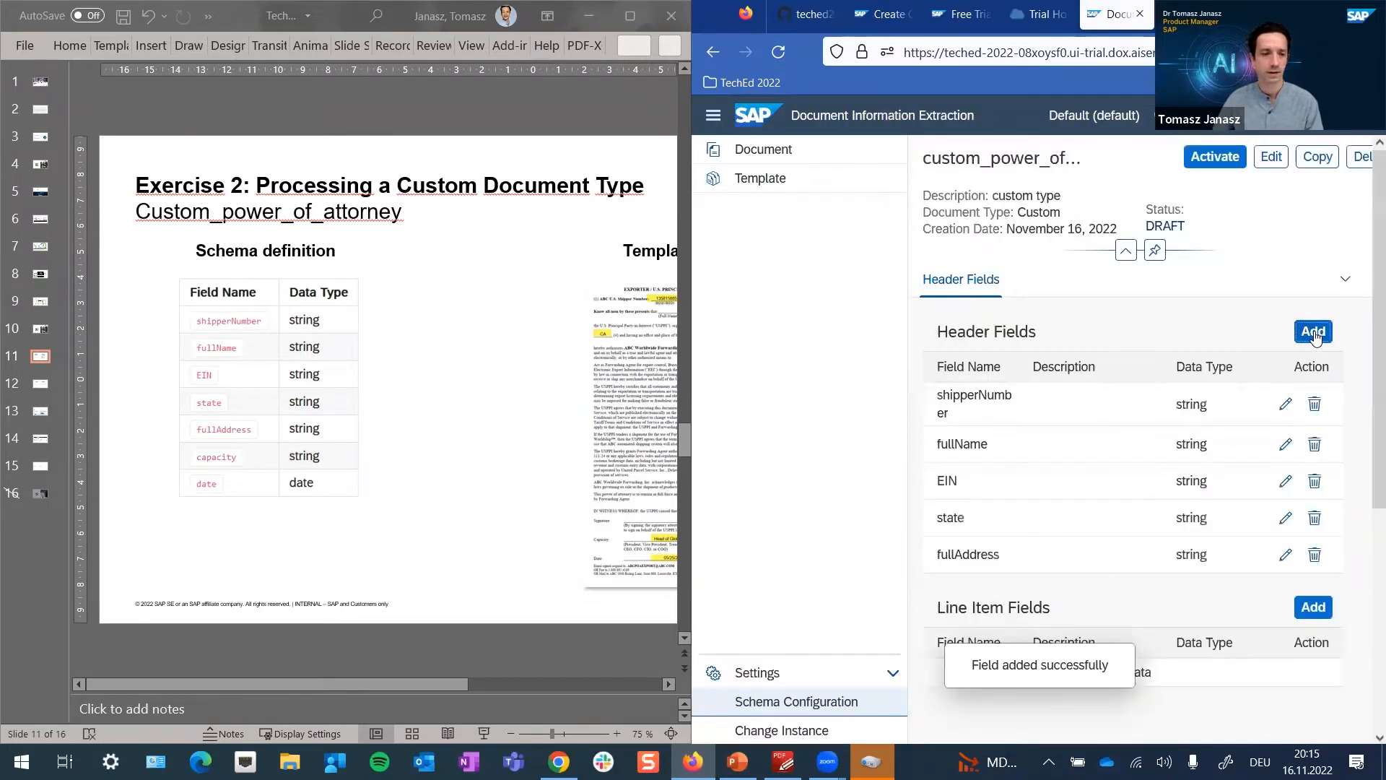
- Add a header field named capacity with data type string to the schema
{"action": "left_click", "coordinate": [1313, 331]}
{"action": "type", "text": "c"}
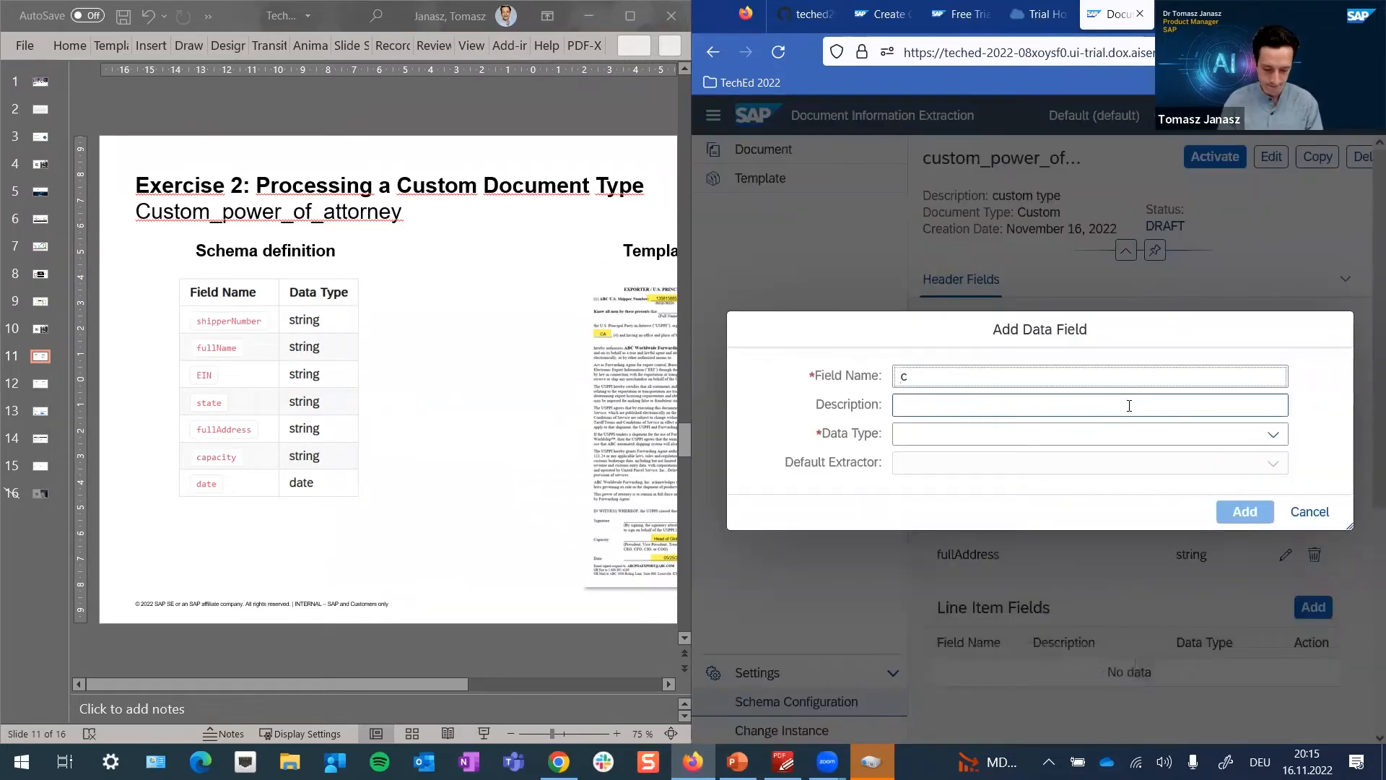
{"action": "type", "text": "apacity"}
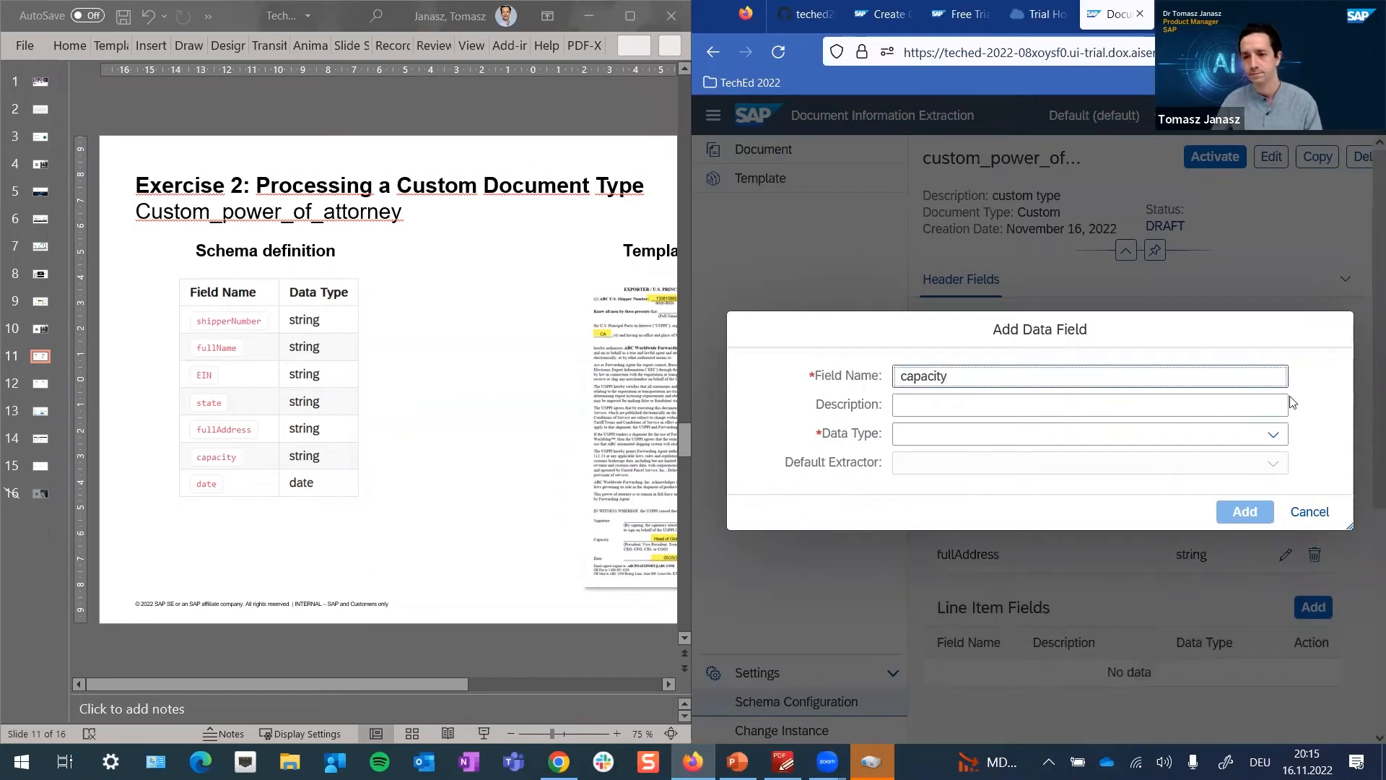
{"action": "left_click", "coordinate": [1274, 439]}
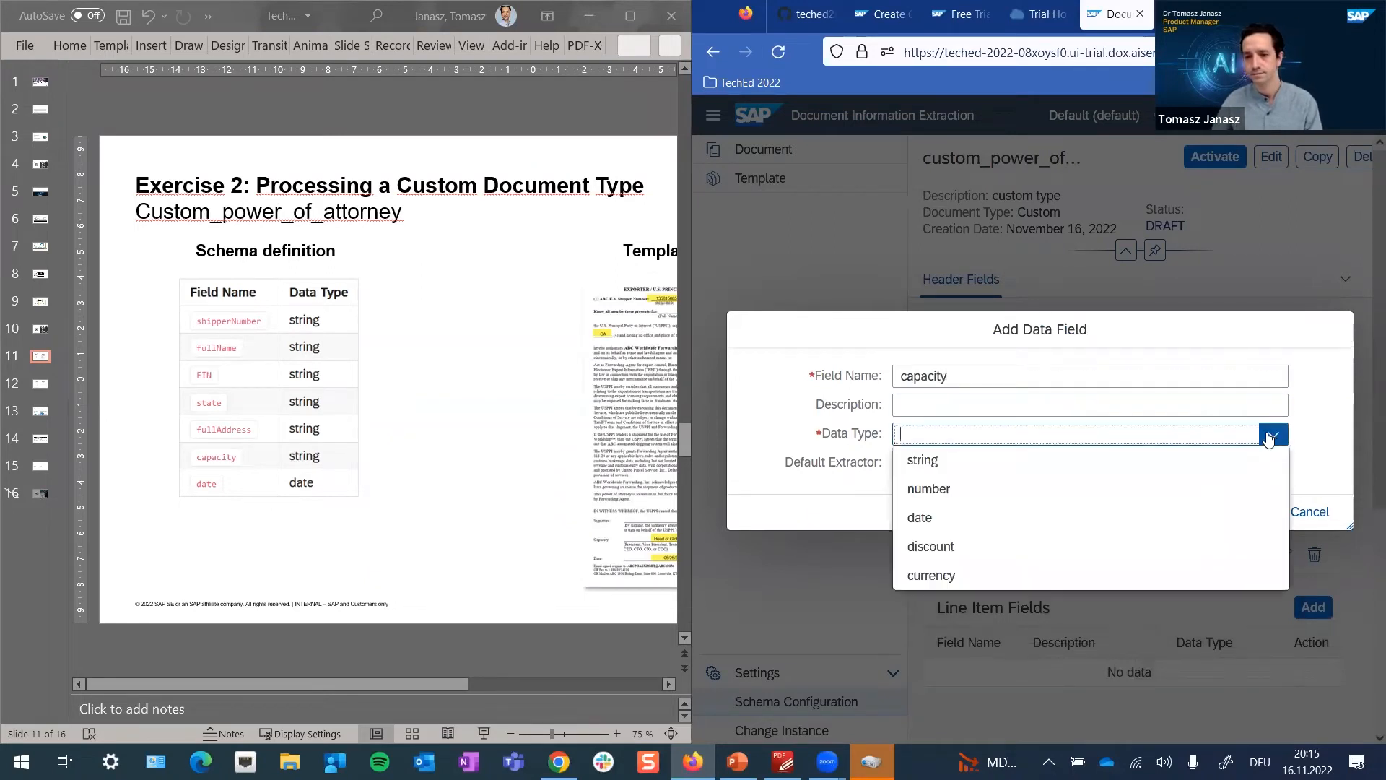
{"action": "left_click", "coordinate": [944, 466]}
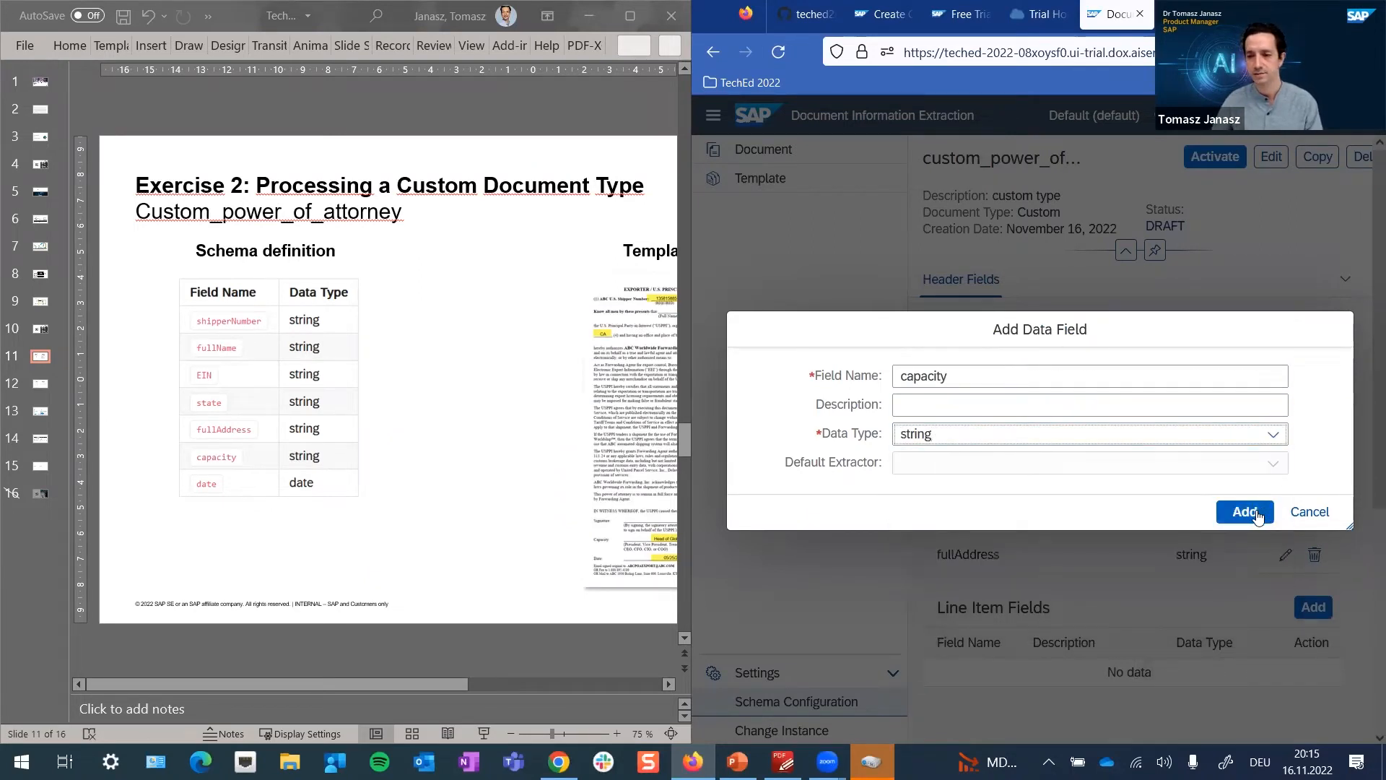
{"action": "left_click", "coordinate": [1248, 513]}
- Add a header field named date with data type date to the schema
{"action": "left_click", "coordinate": [1313, 332]}
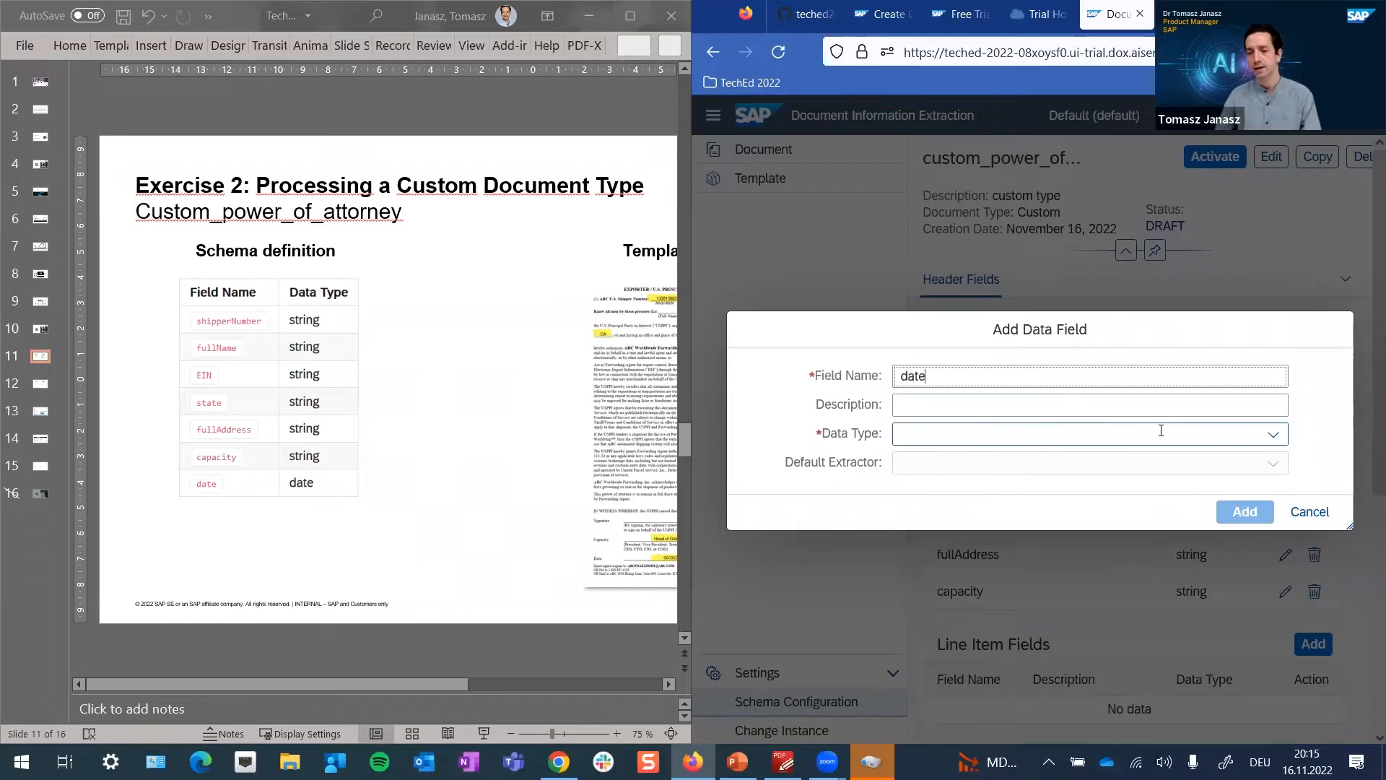
{"action": "left_click", "coordinate": [1273, 434]}
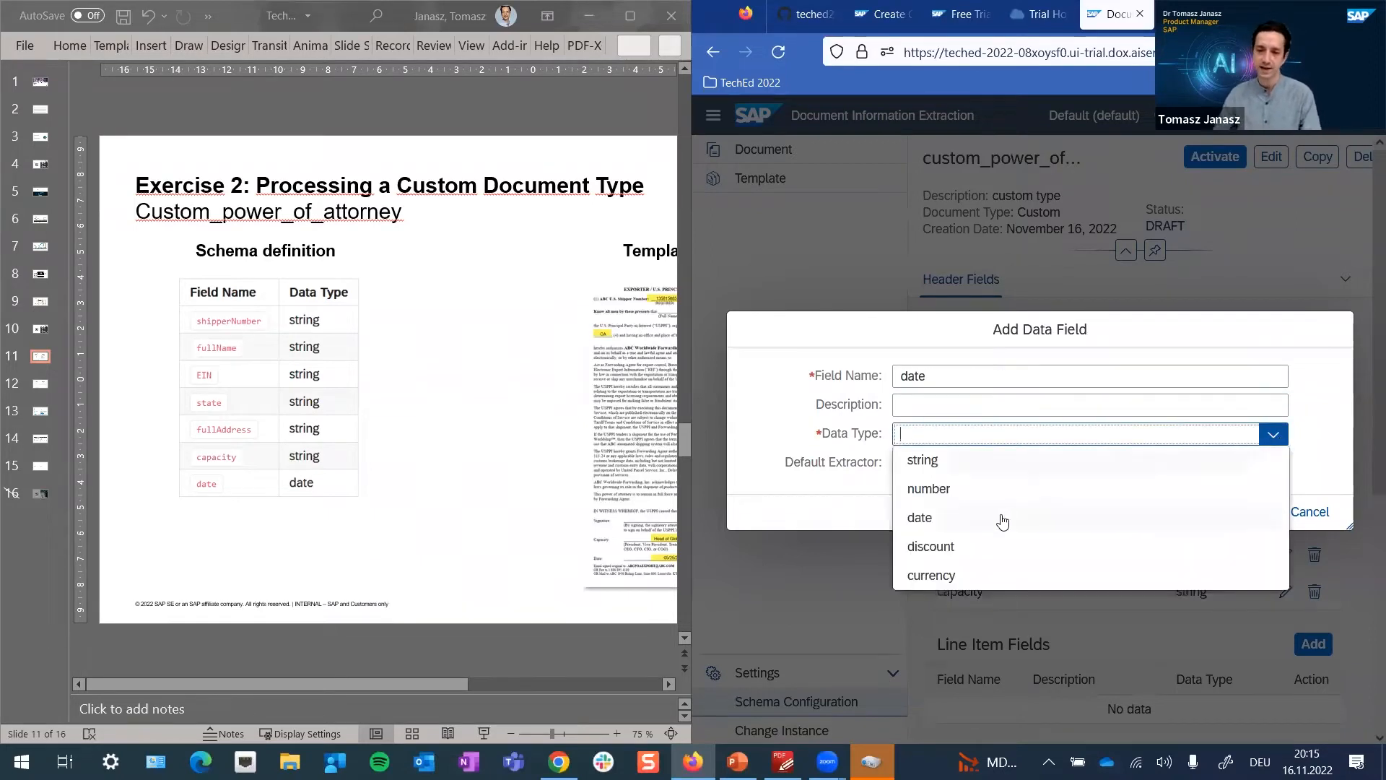
{"action": "left_click", "coordinate": [957, 525]}
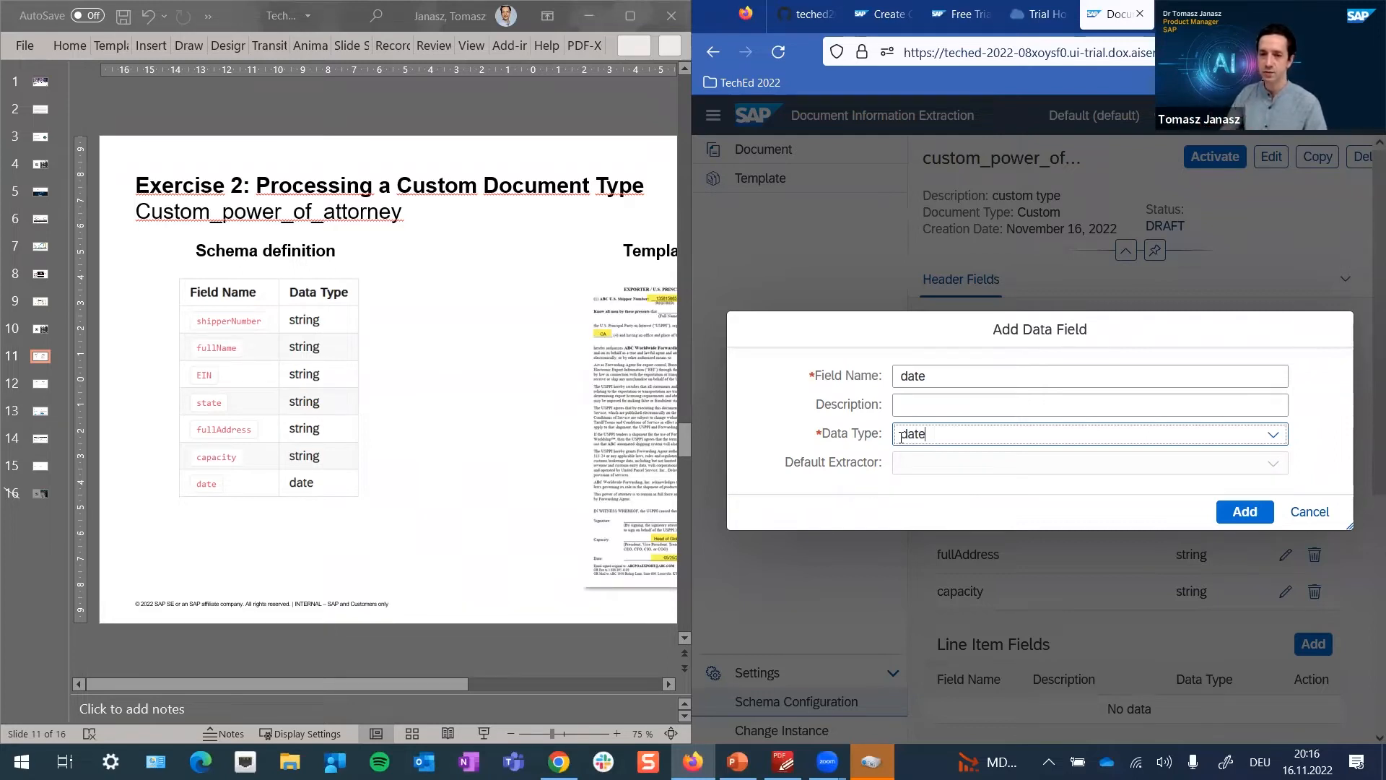
{"action": "left_click", "coordinate": [1246, 512]}
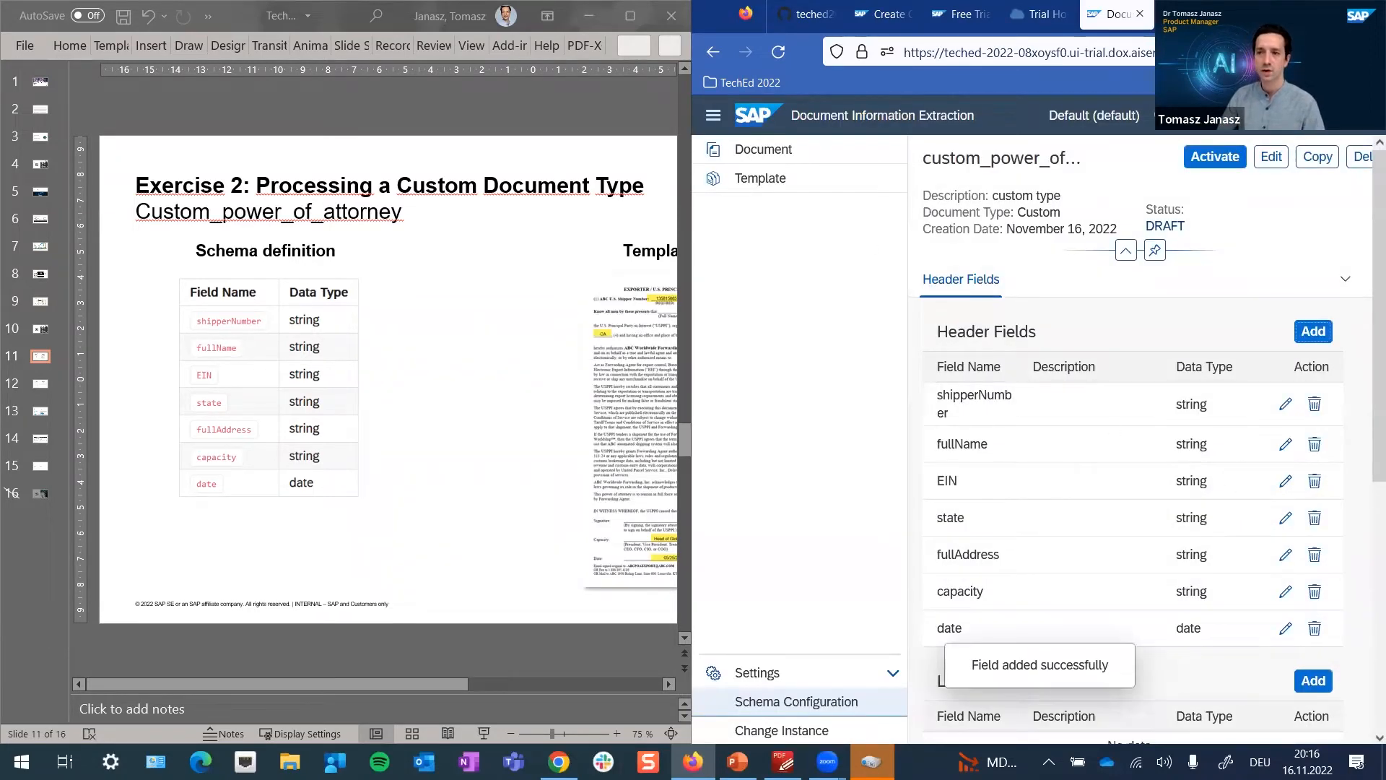
- Maximize the browser window, review the header fields, and activate custom_power_of_attorney_schema before closing its details
{"action": "left_click", "coordinate": [1325, 15]}
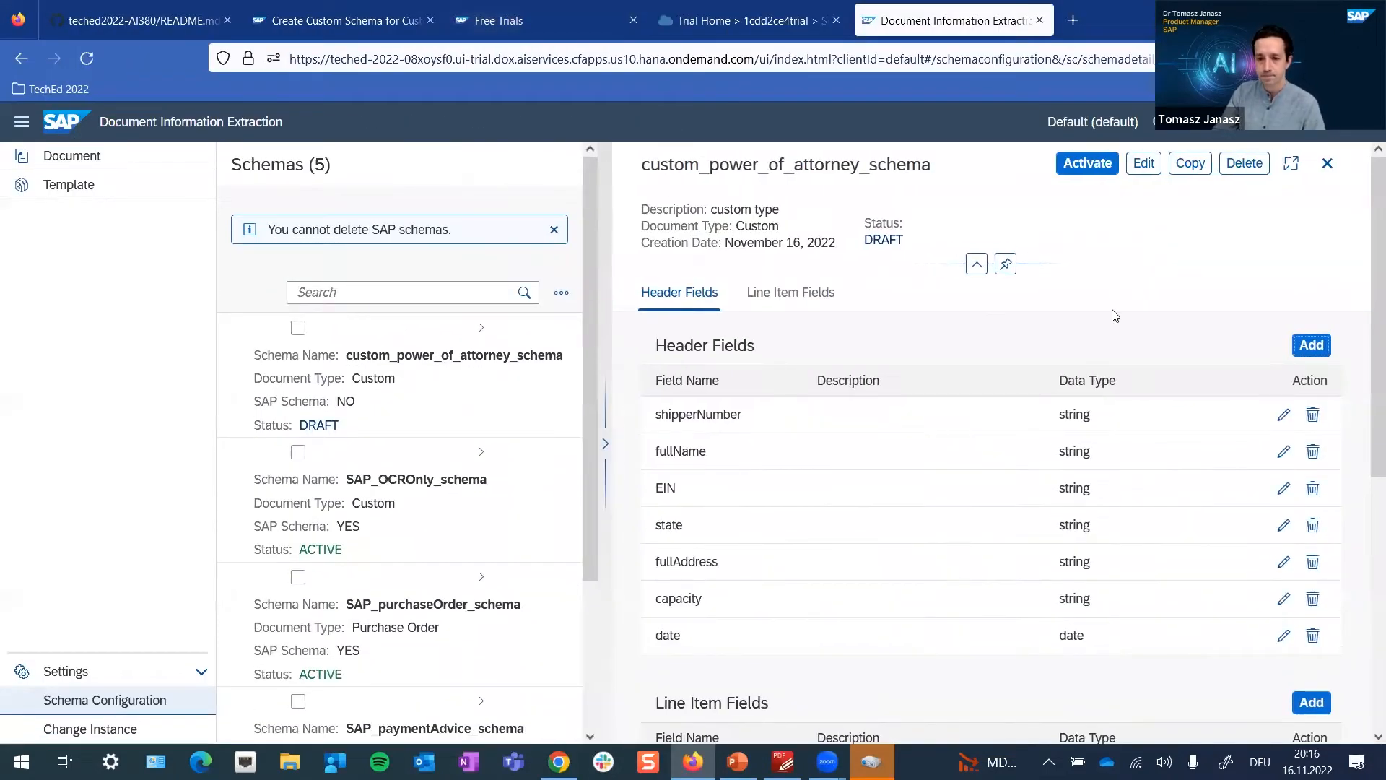
{"action": "scroll", "coordinate": [1116, 315], "scroll_direction": "down", "scroll_amount": 3}
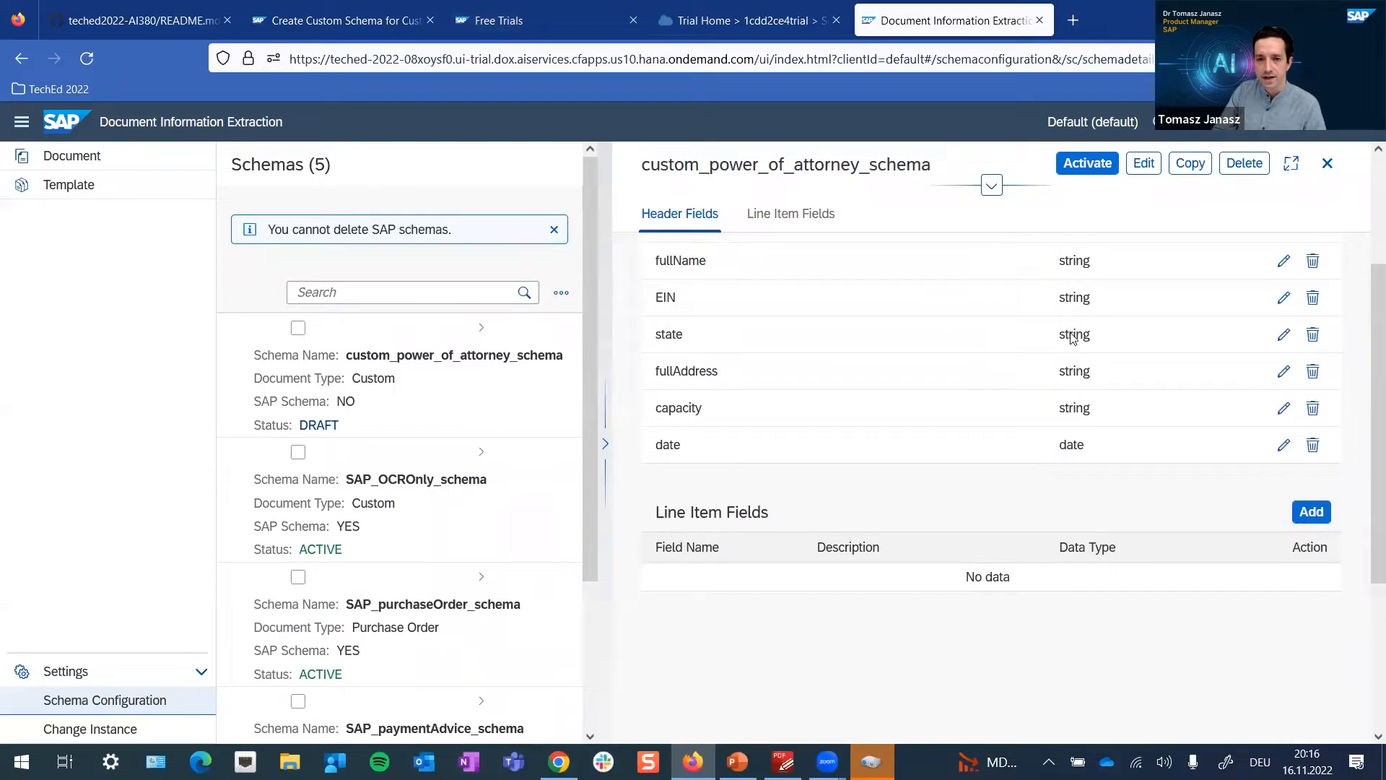
{"action": "scroll", "coordinate": [1072, 338], "scroll_direction": "up", "scroll_amount": 3}
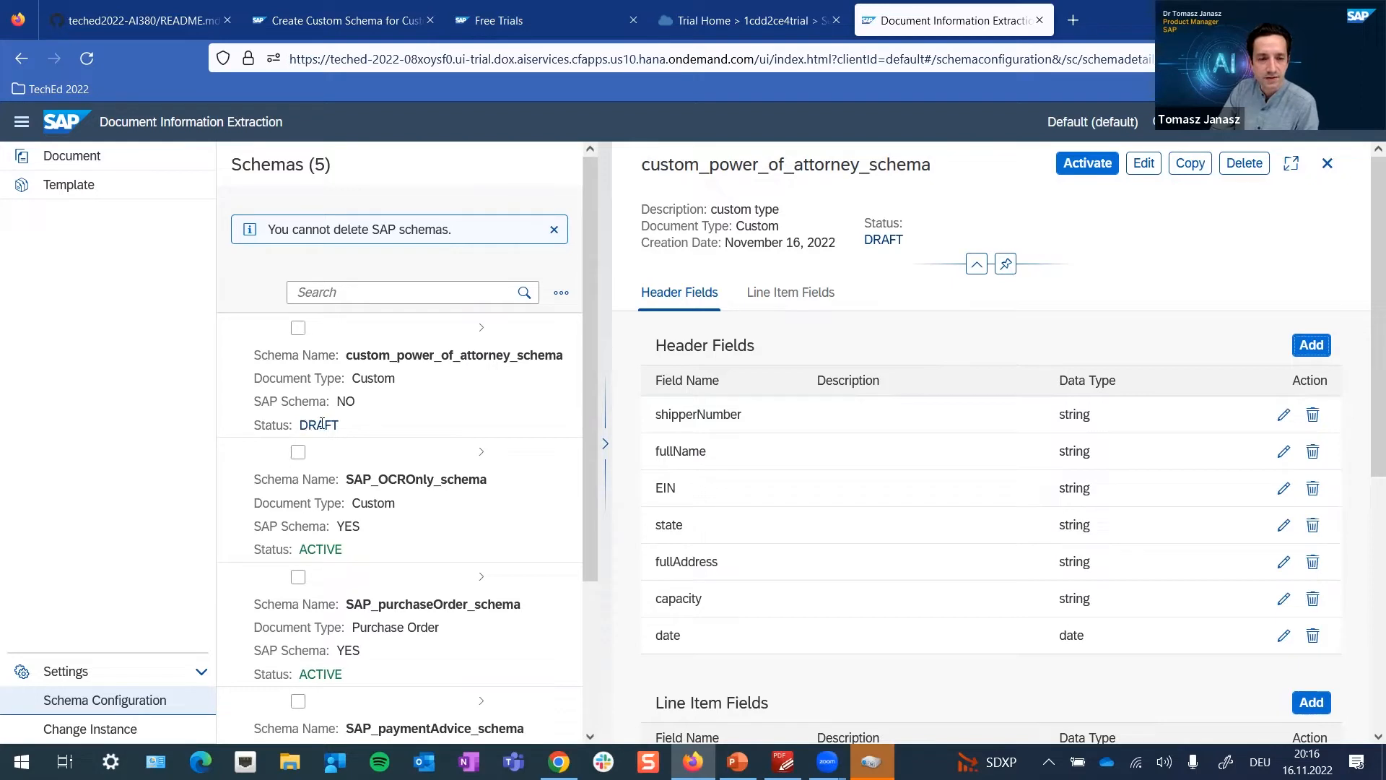
{"action": "double_click", "coordinate": [882, 240]}
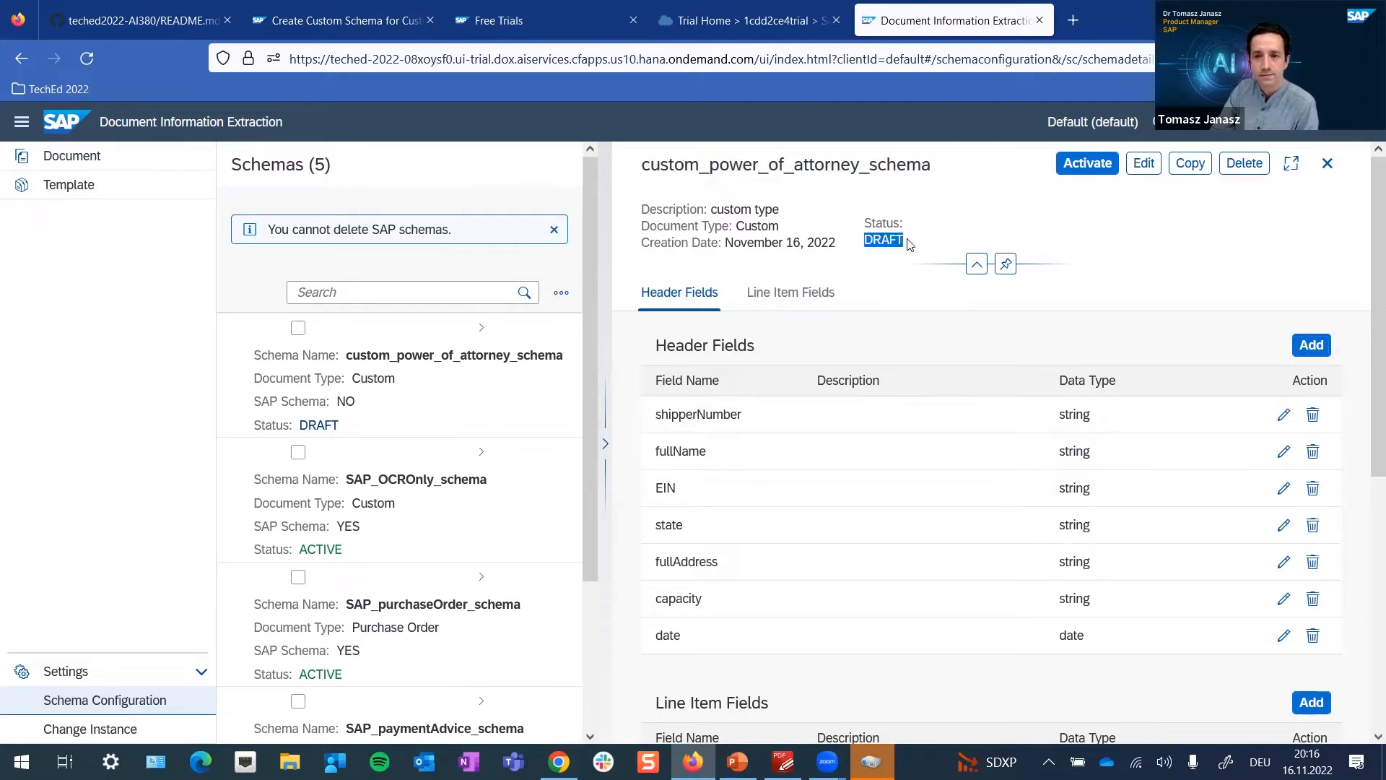
{"action": "left_click", "coordinate": [1002, 217]}
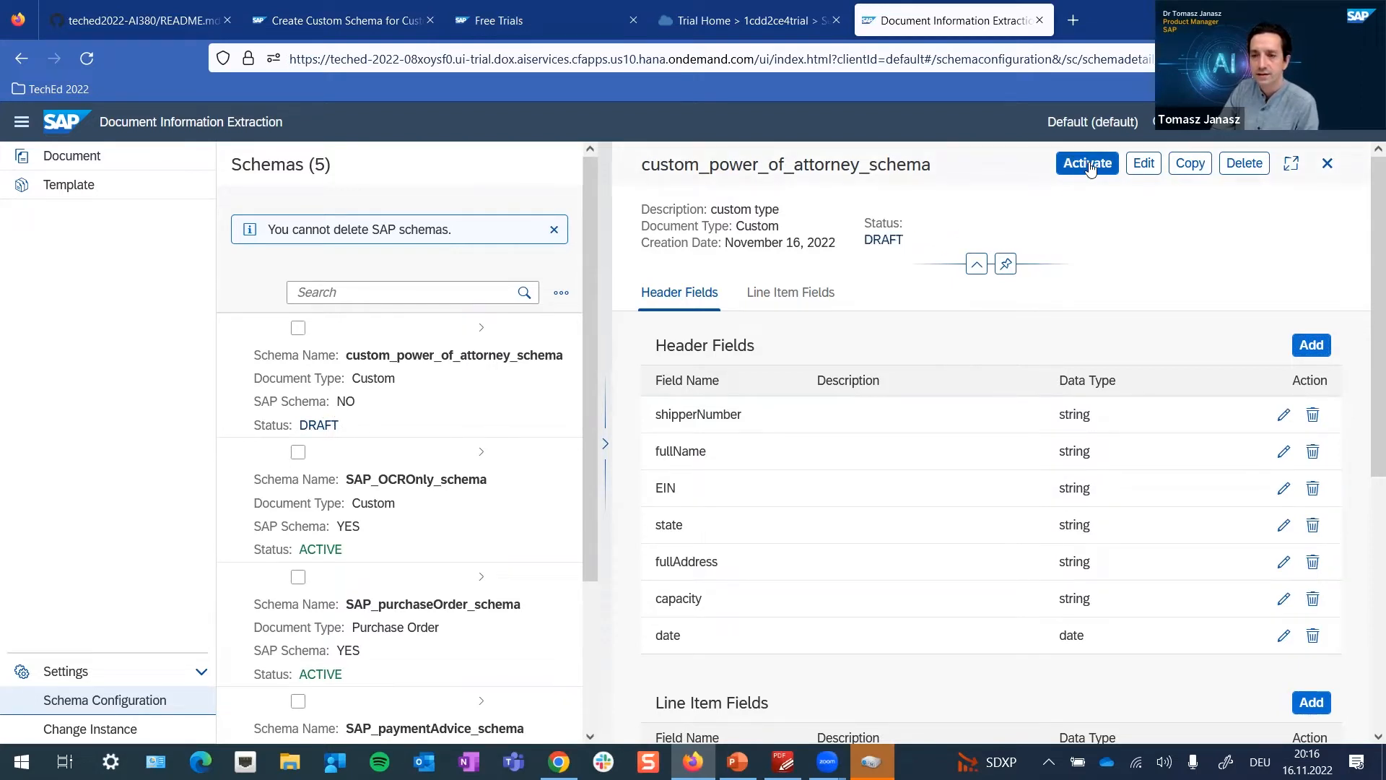
{"action": "left_click", "coordinate": [1090, 166]}
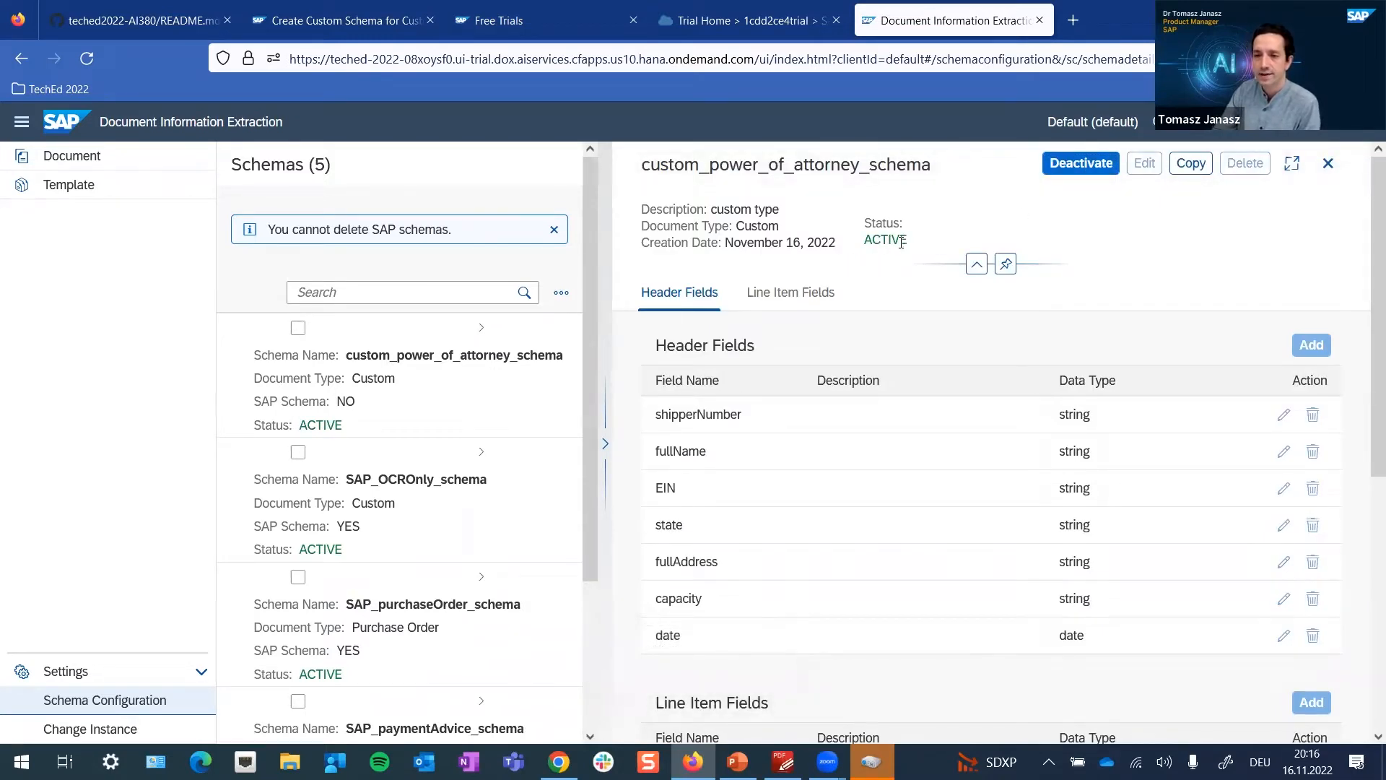
{"action": "left_click", "coordinate": [1327, 164]}
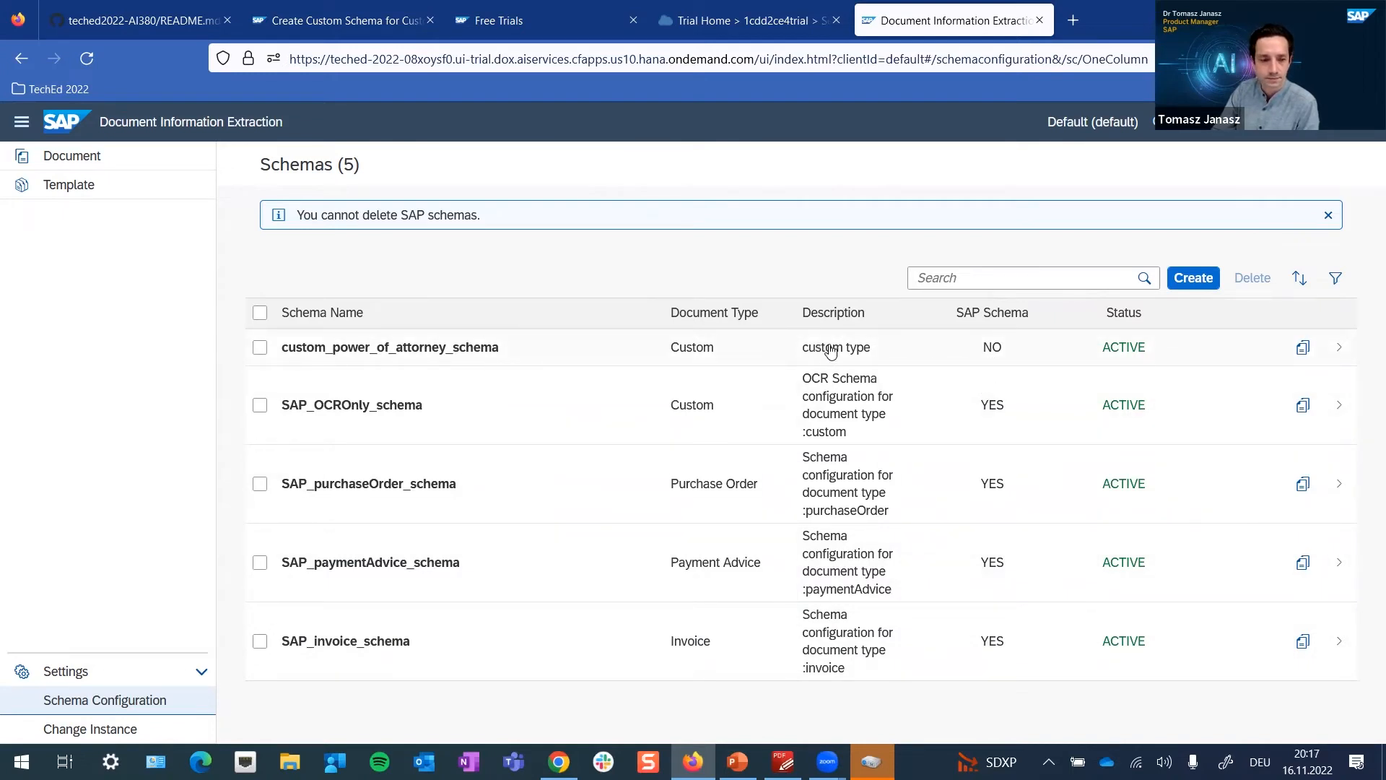
- Check the exercise list in the GitHub README, and open the Document Information Extraction template overview with the navigation collapsed
{"action": "left_click", "coordinate": [132, 10]}
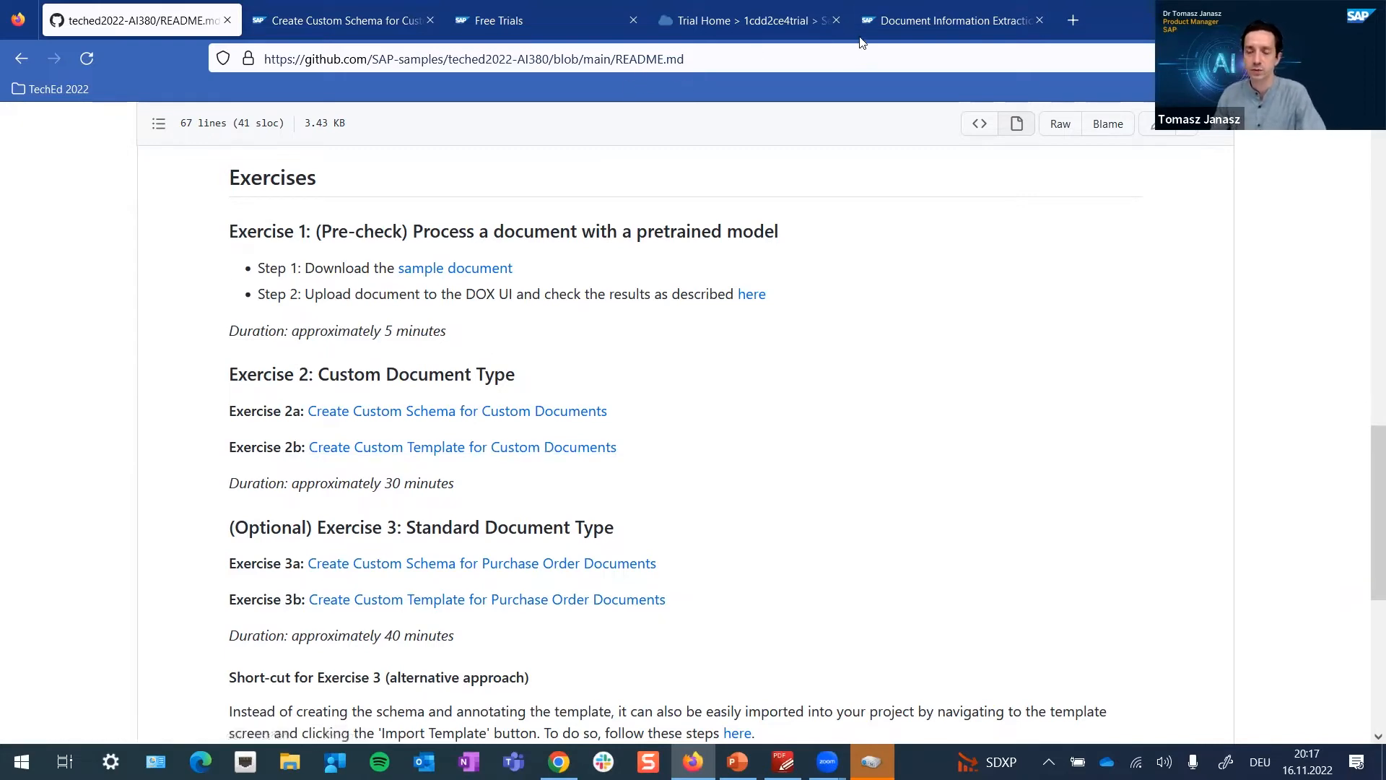
{"action": "left_click", "coordinate": [923, 26]}
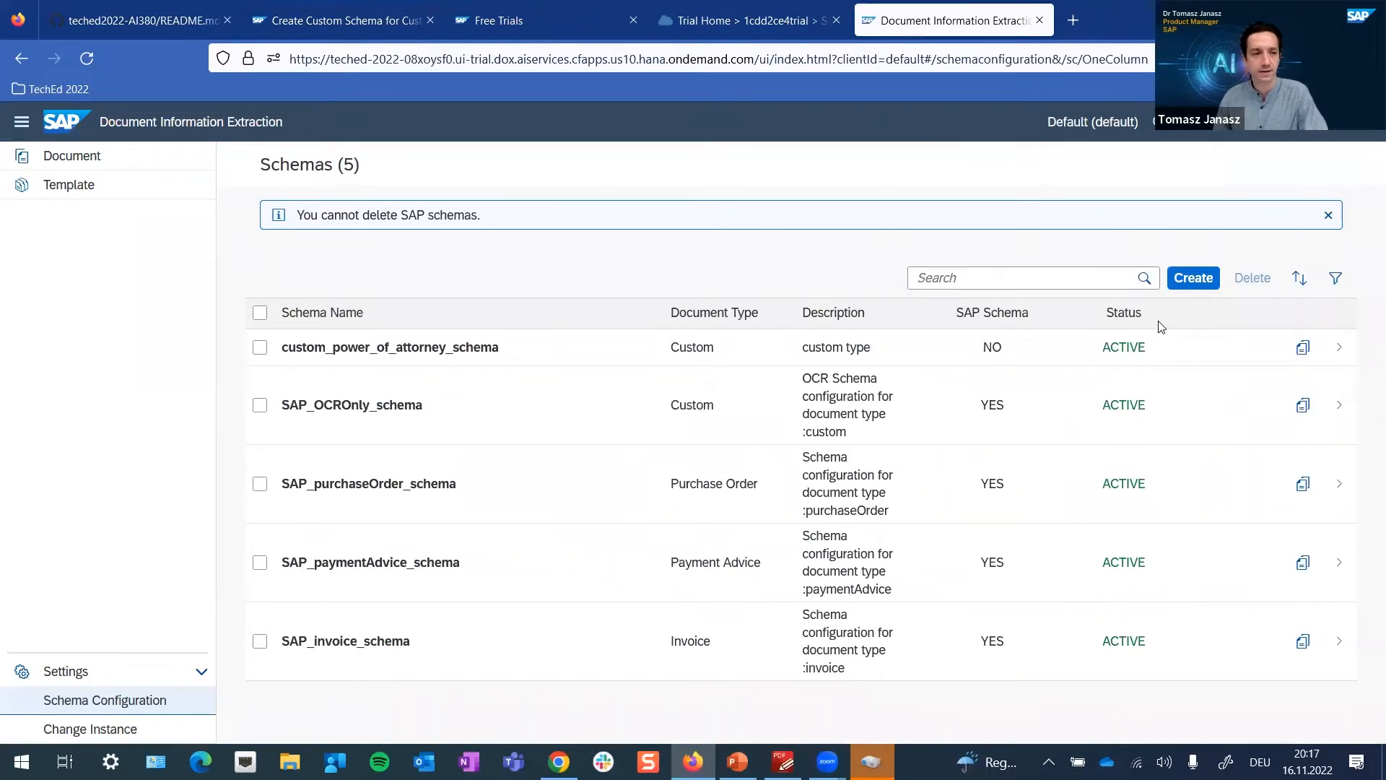
{"action": "left_click", "coordinate": [71, 189]}
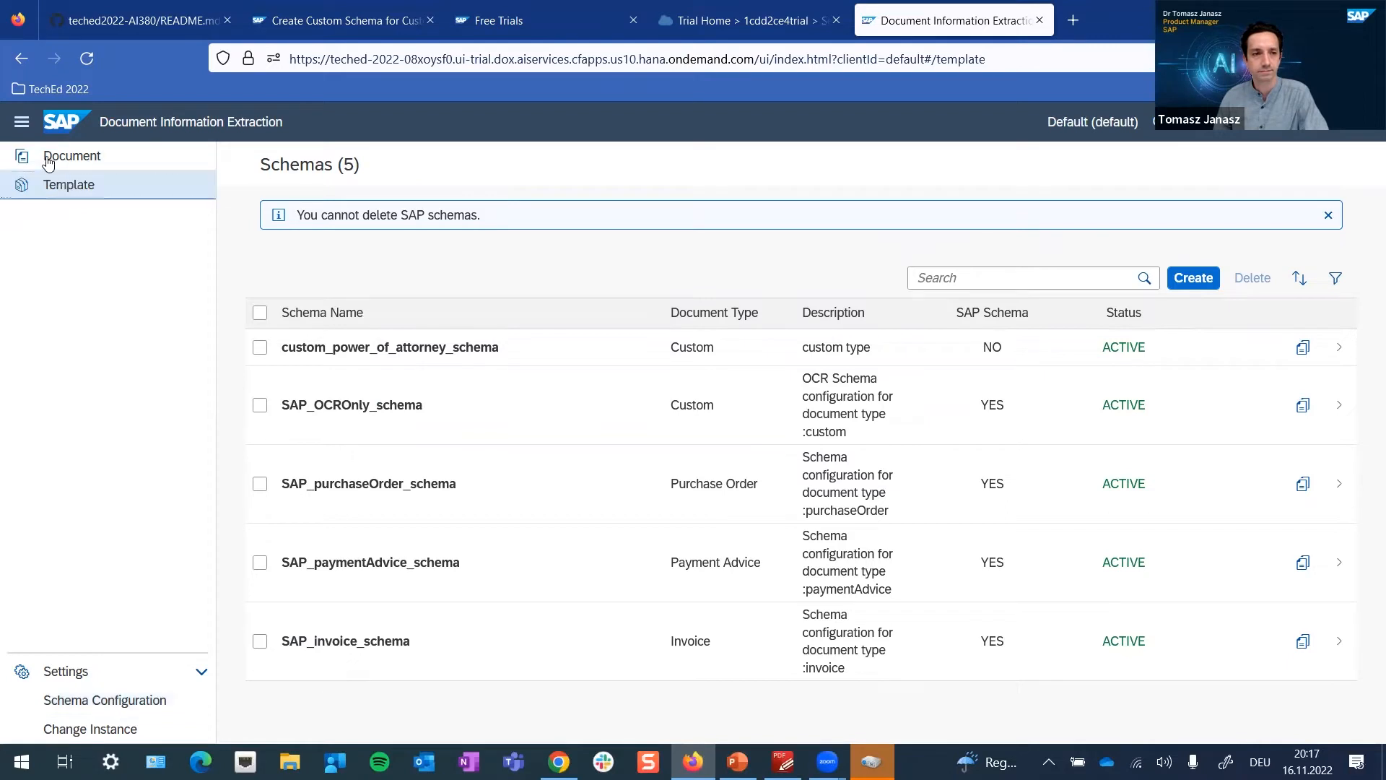
{"action": "left_click", "coordinate": [22, 122]}
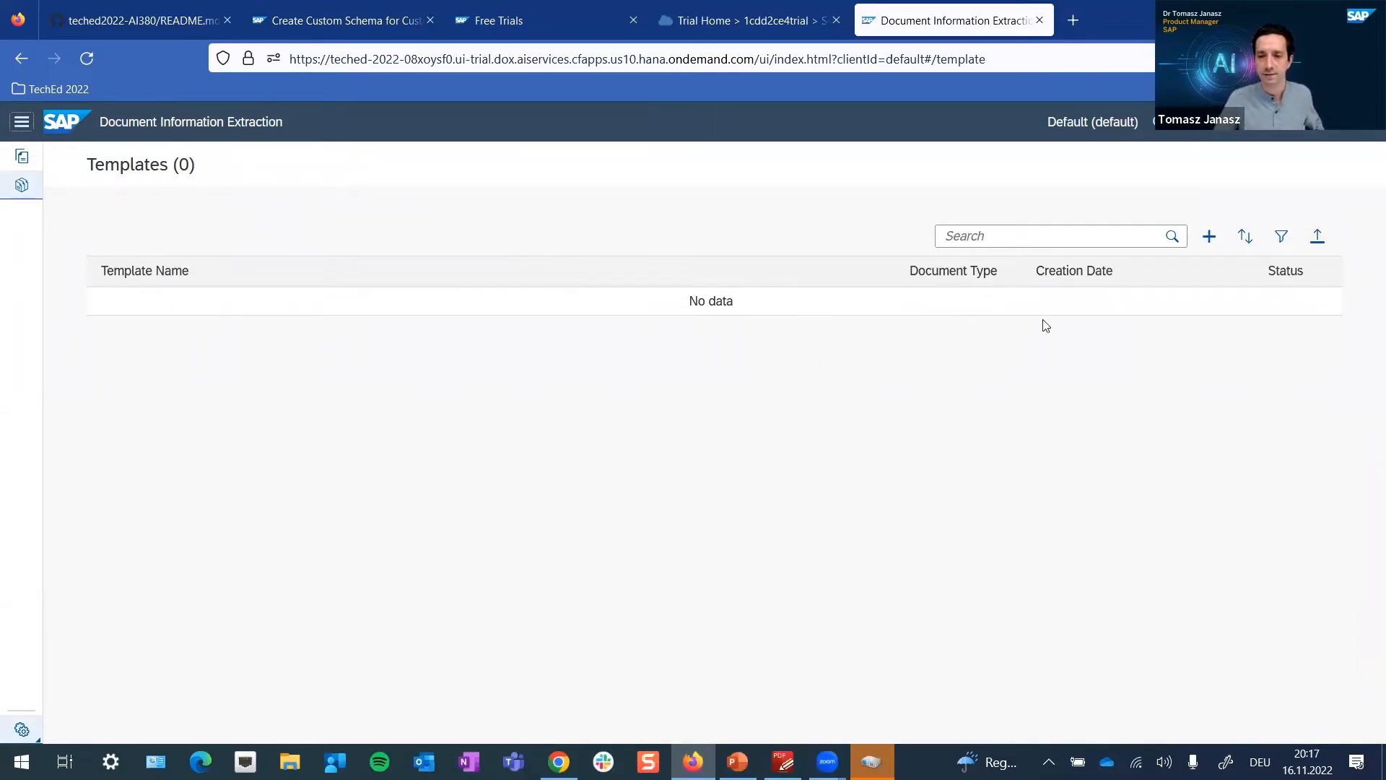
- Start a new template named custom_power_of_attorney_templates with document type Custom and schema custom_power_of_attorney_schema
{"action": "left_click", "coordinate": [1211, 245]}
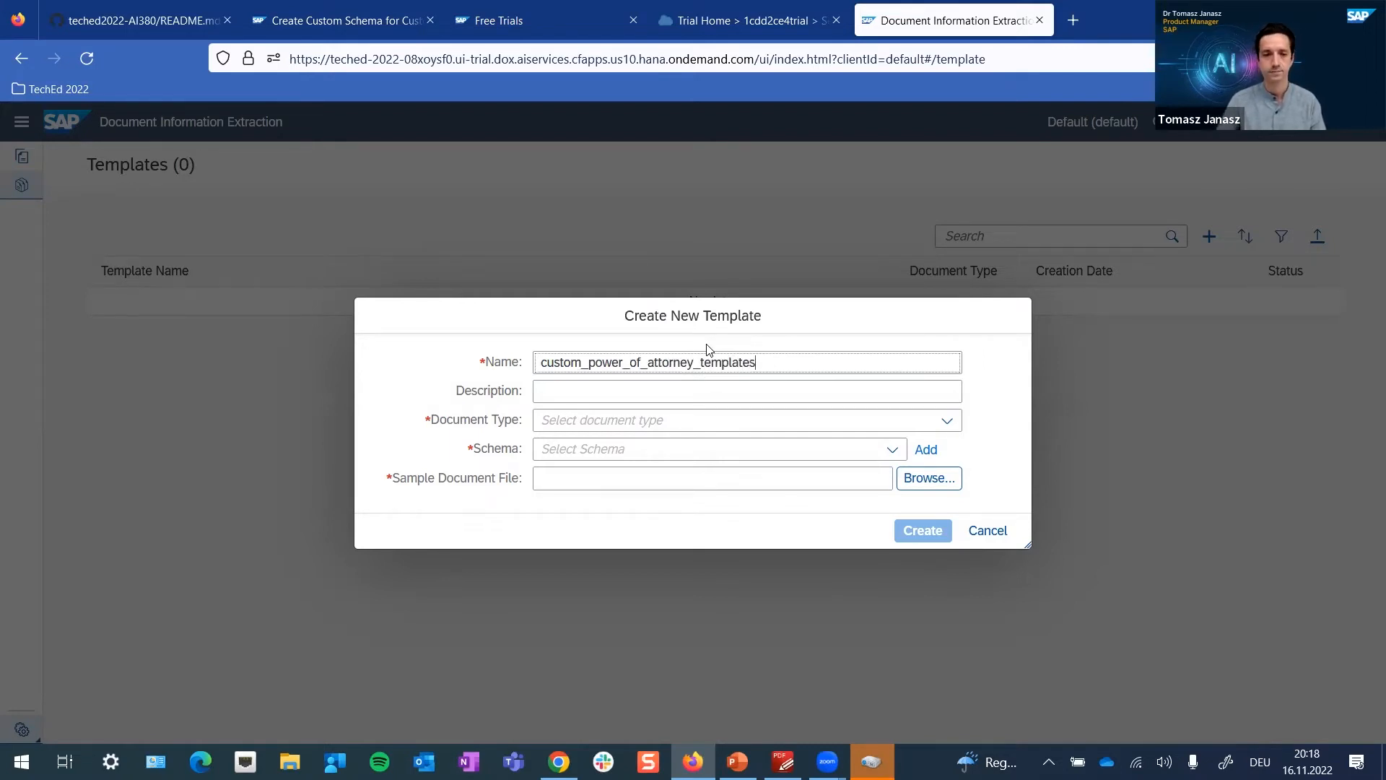
{"action": "left_click", "coordinate": [947, 427]}
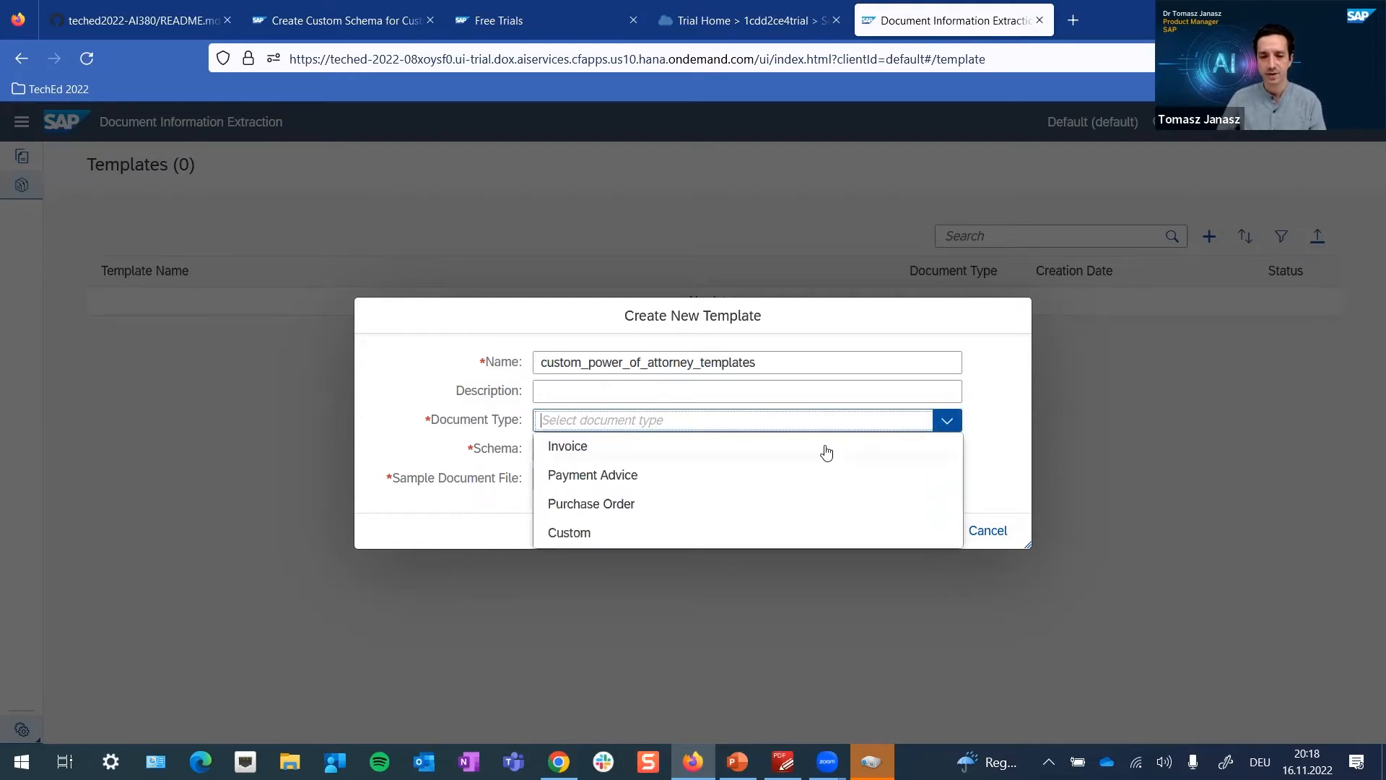
{"action": "left_click", "coordinate": [560, 535]}
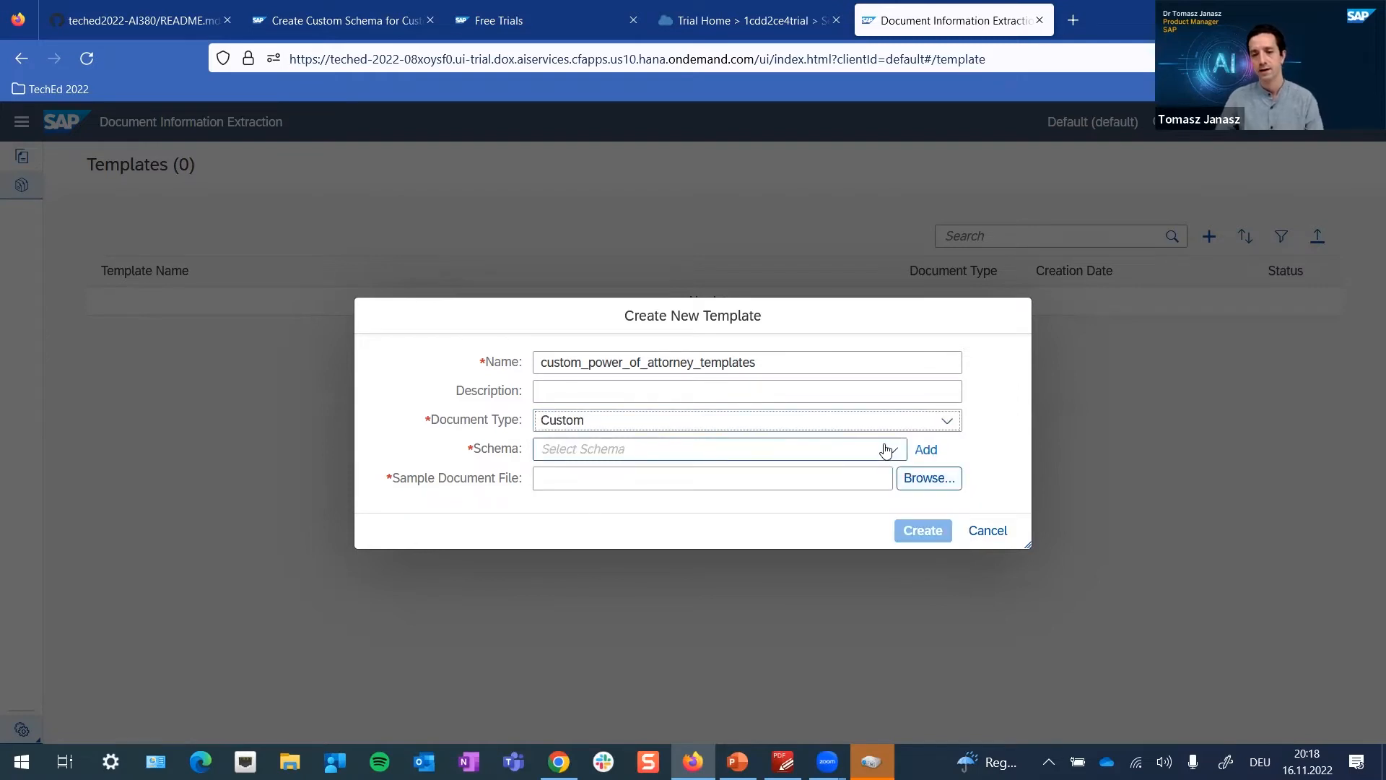
{"action": "left_click", "coordinate": [889, 452]}
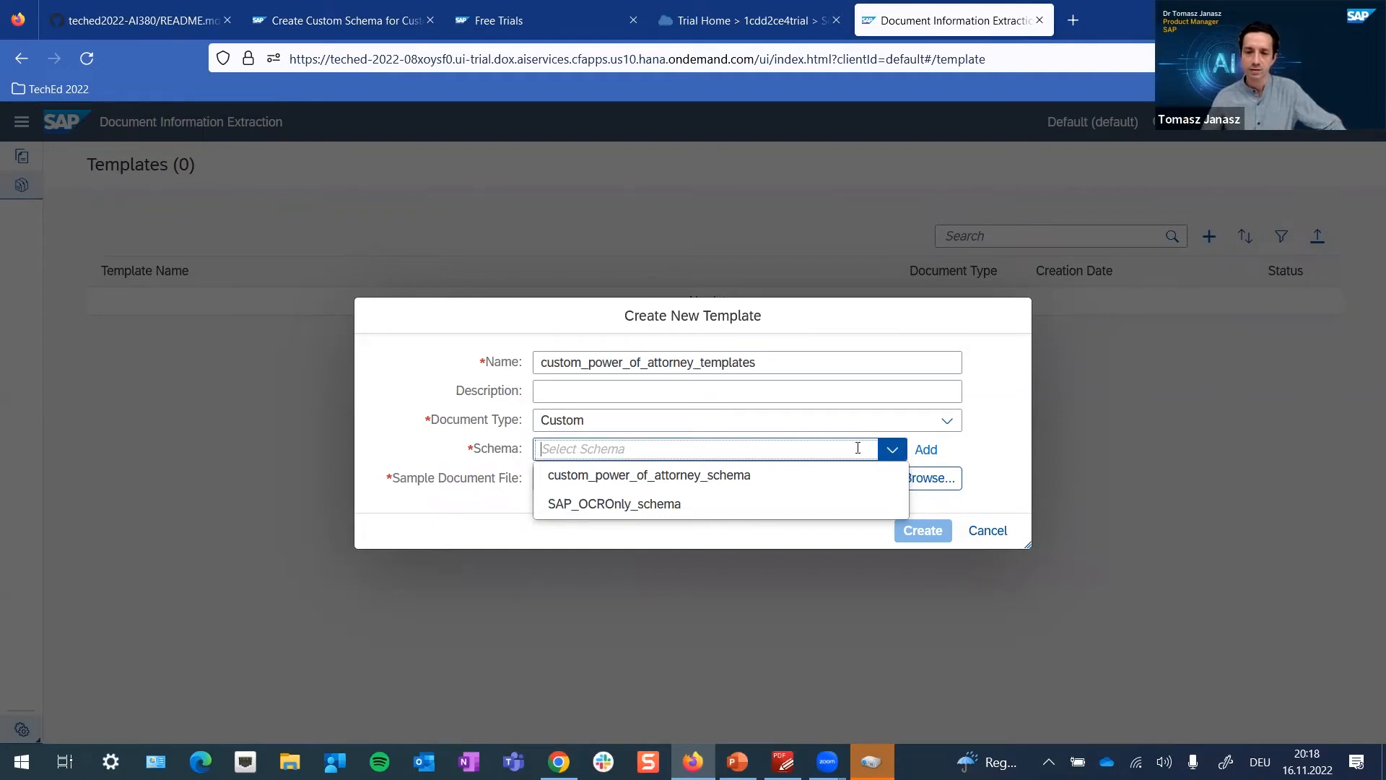
{"action": "left_click", "coordinate": [762, 482]}
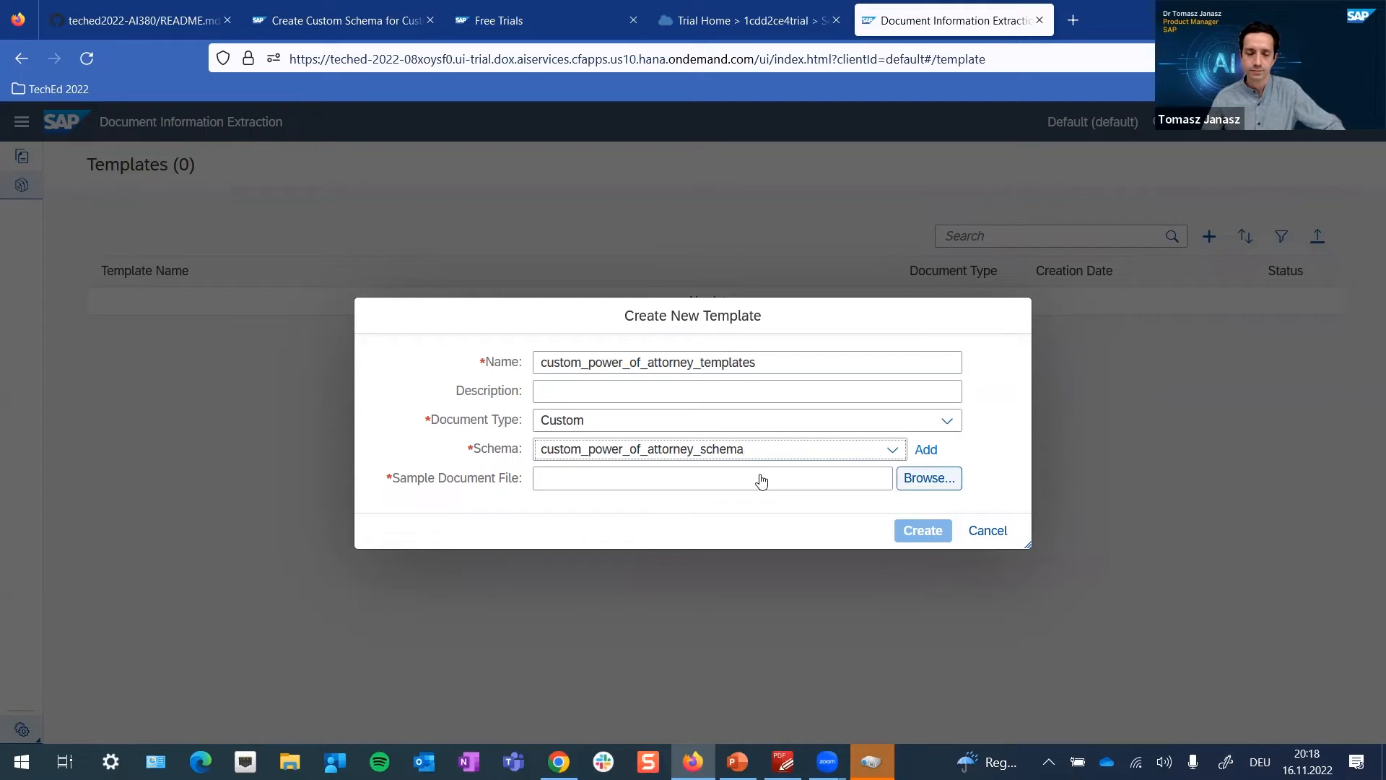
- Attach sample-power_of_attorney-1.pdf from the Custom PoA folder in DOX-TechEd, create the template and open its details
{"action": "left_click", "coordinate": [922, 481]}
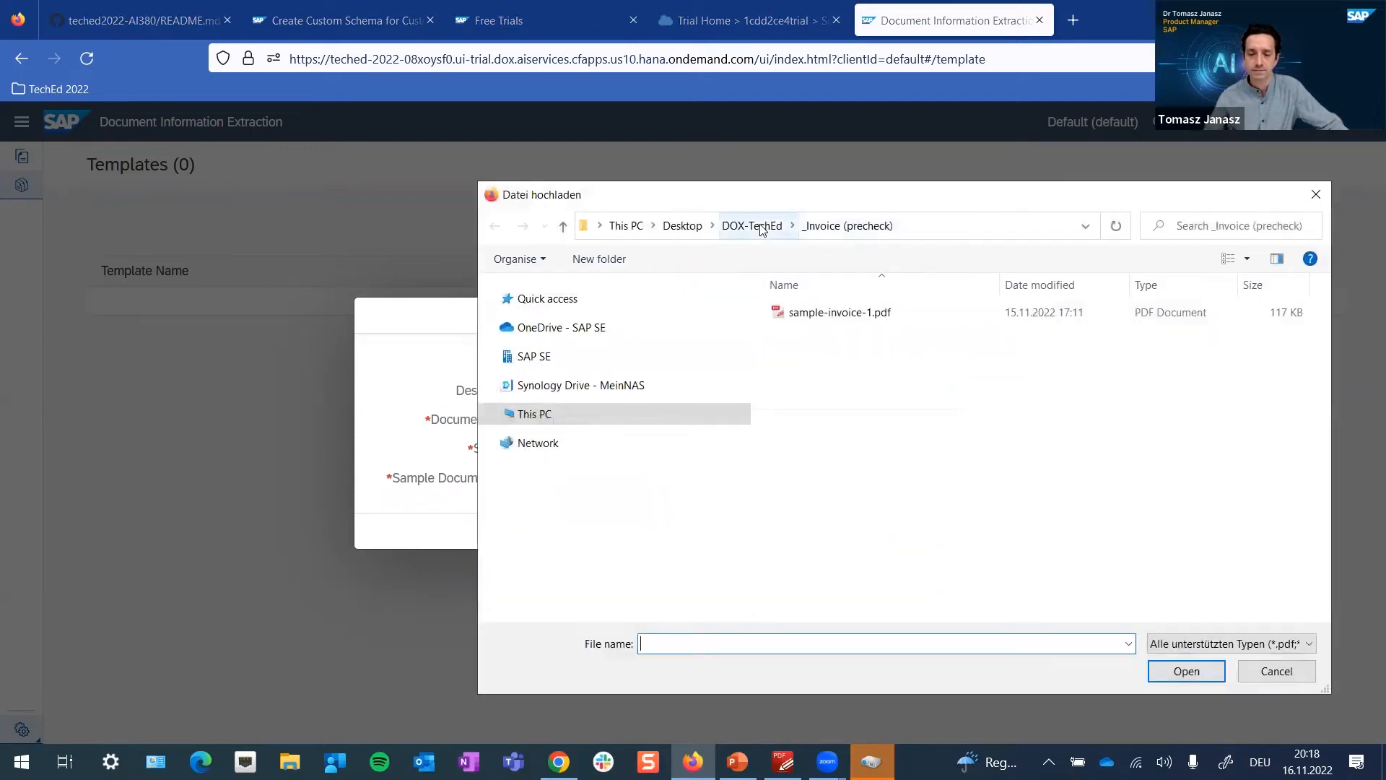
{"action": "left_click", "coordinate": [760, 227]}
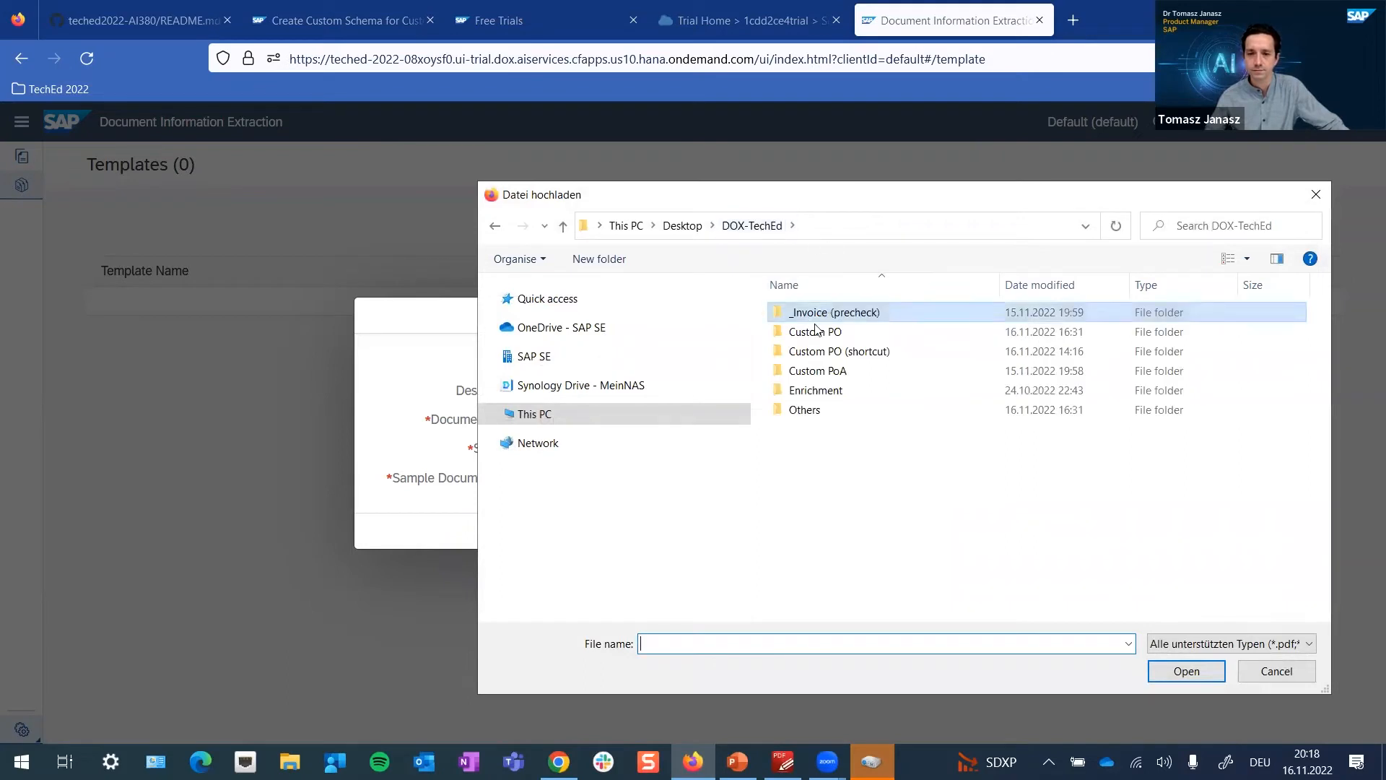
{"action": "double_click", "coordinate": [801, 373]}
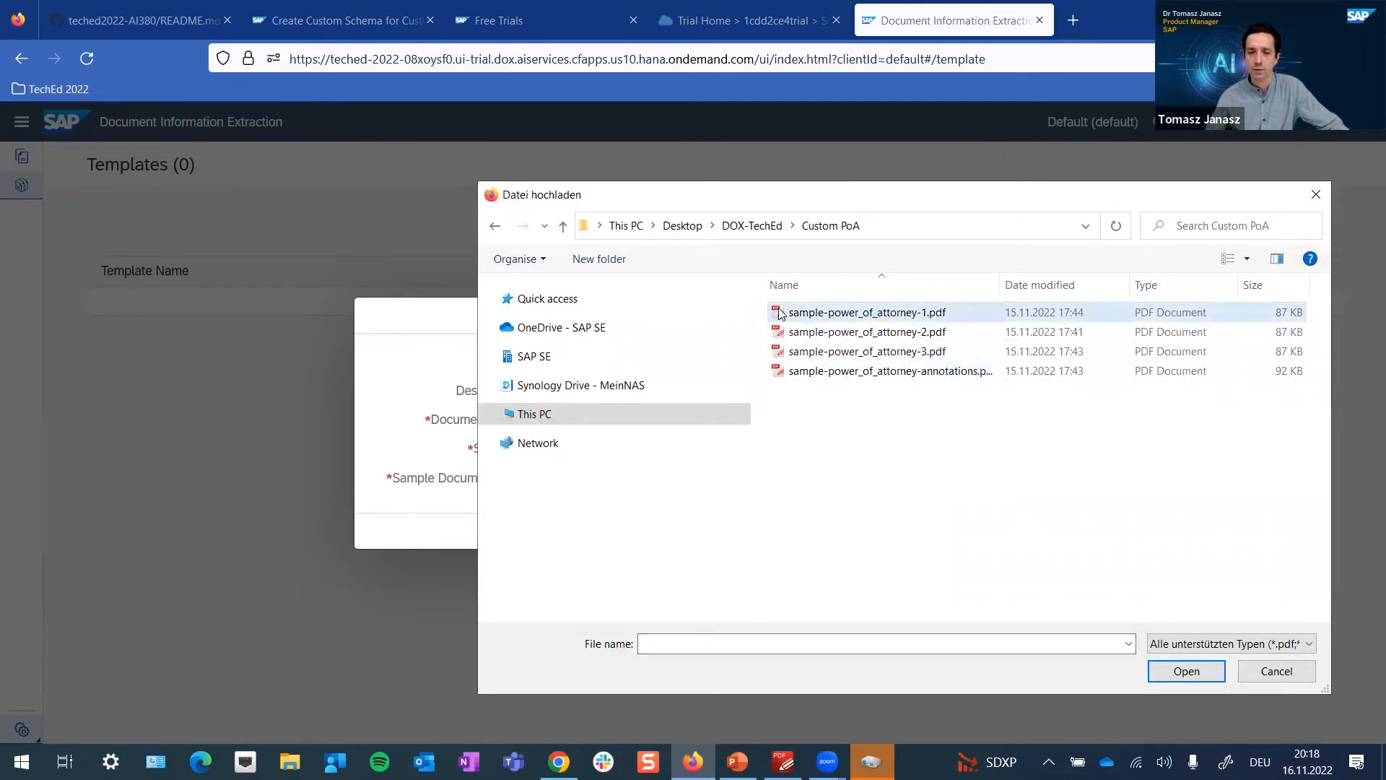
{"action": "double_click", "coordinate": [780, 313]}
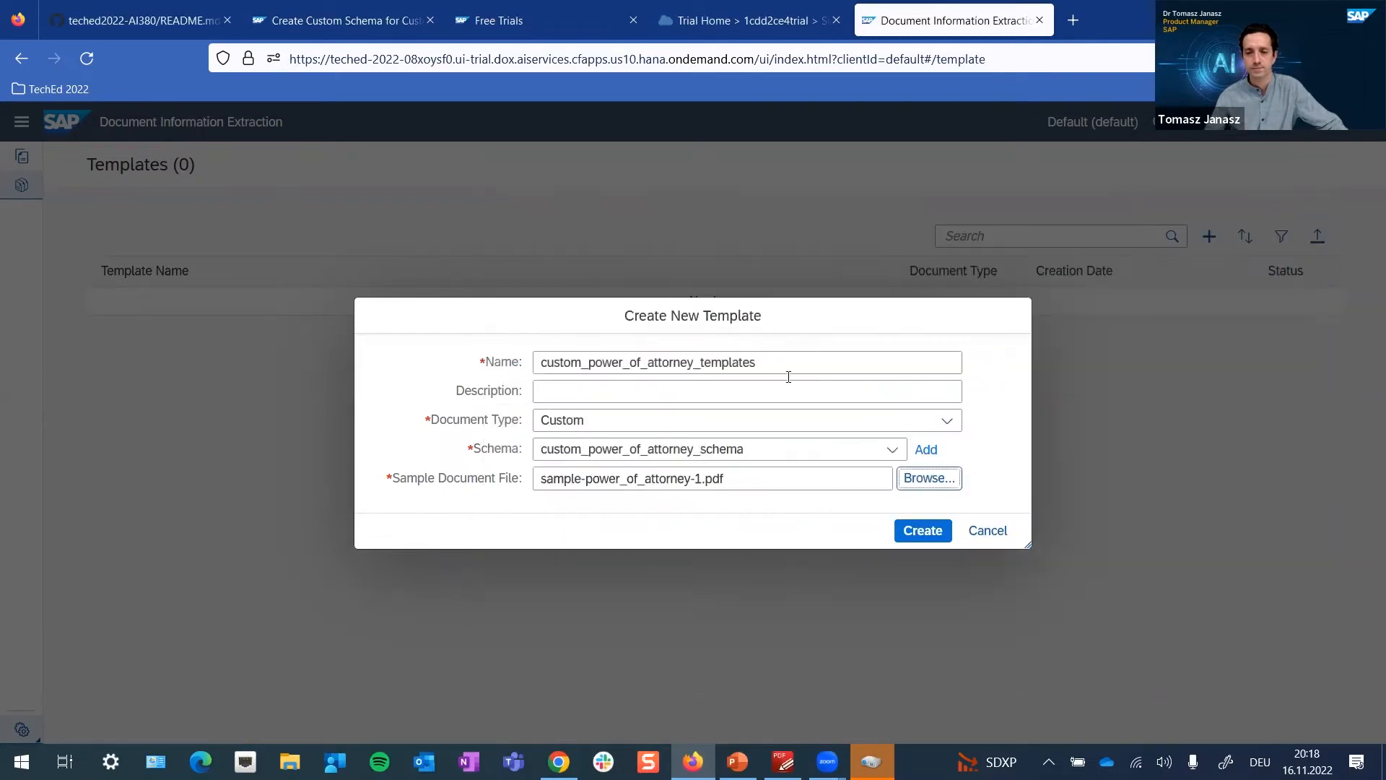
{"action": "left_click", "coordinate": [930, 534]}
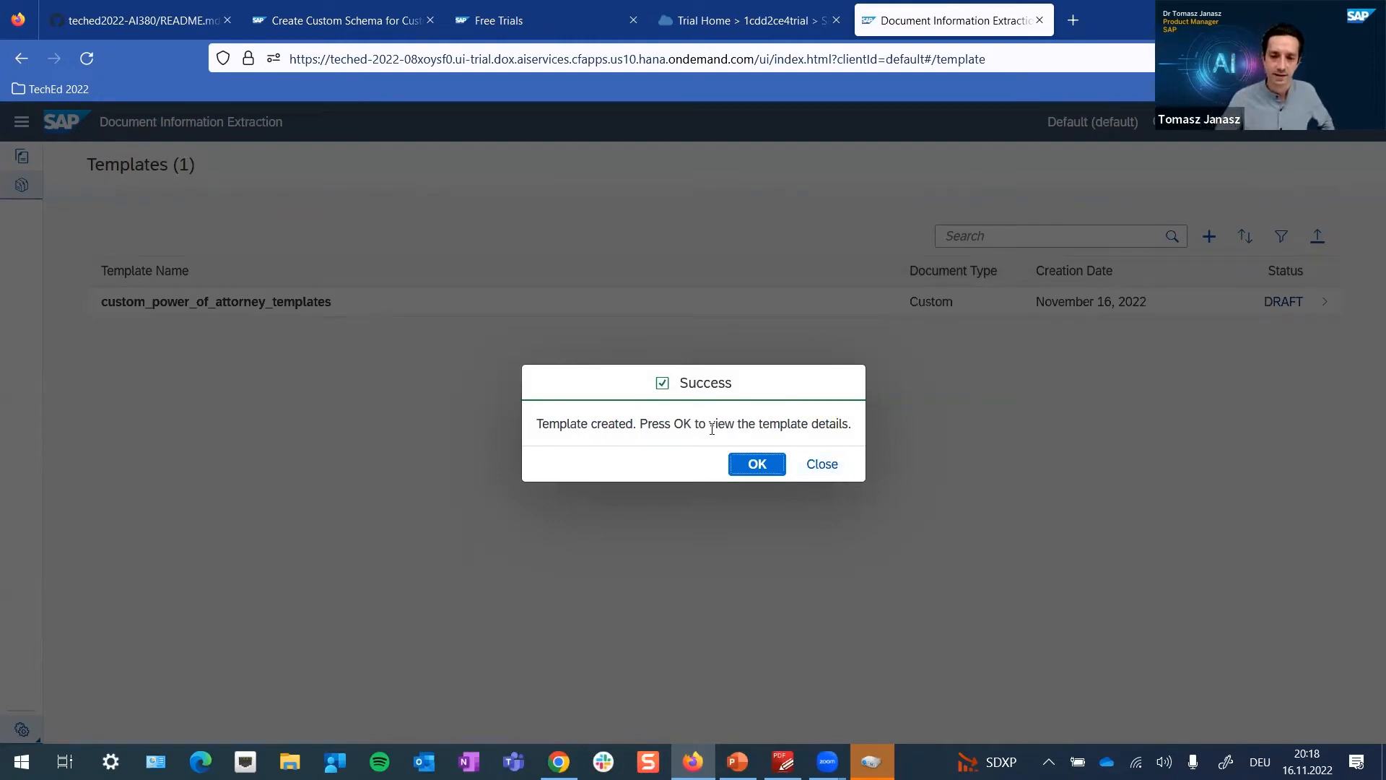
{"action": "left_click", "coordinate": [758, 465]}
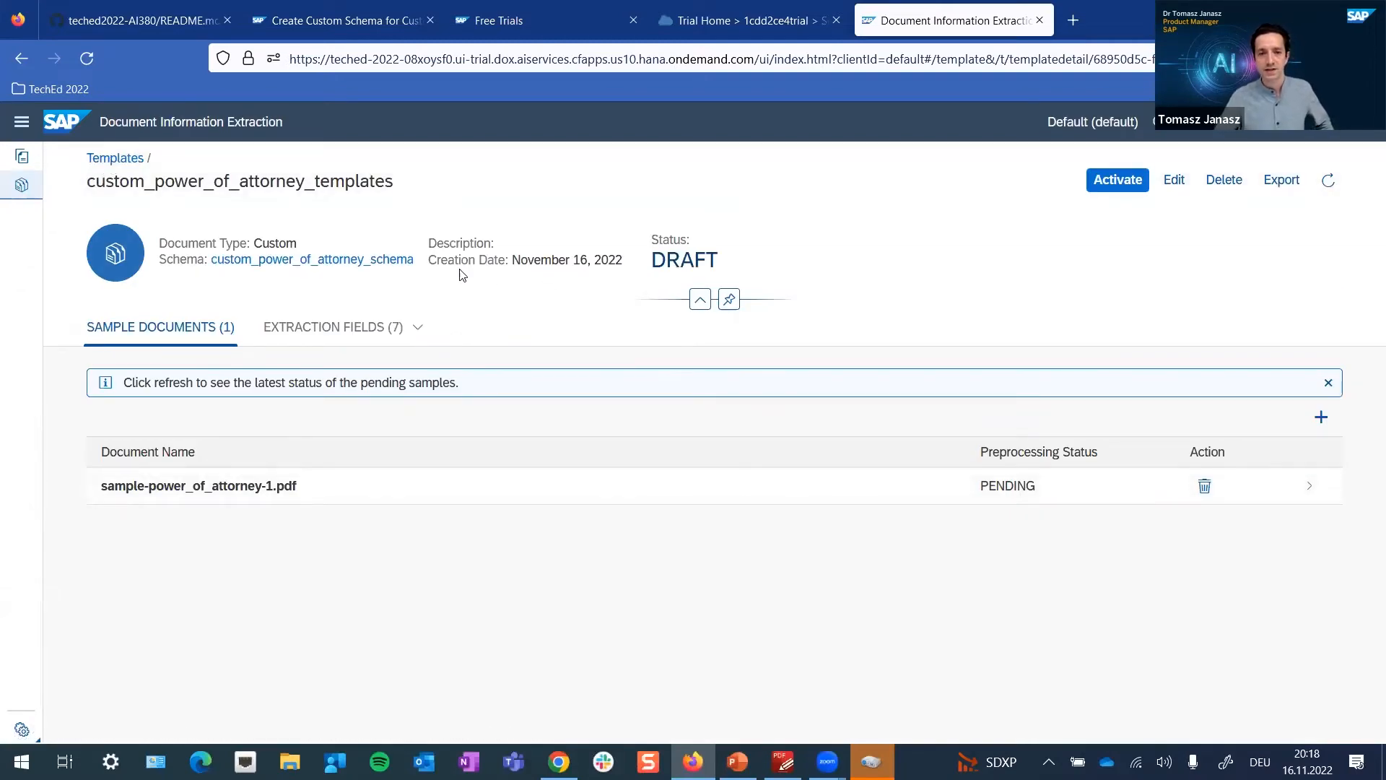
- Return to the template overview and reopen custom_power_of_attorney_templates to check the sample document's preprocessing status
{"action": "left_click", "coordinate": [101, 159]}
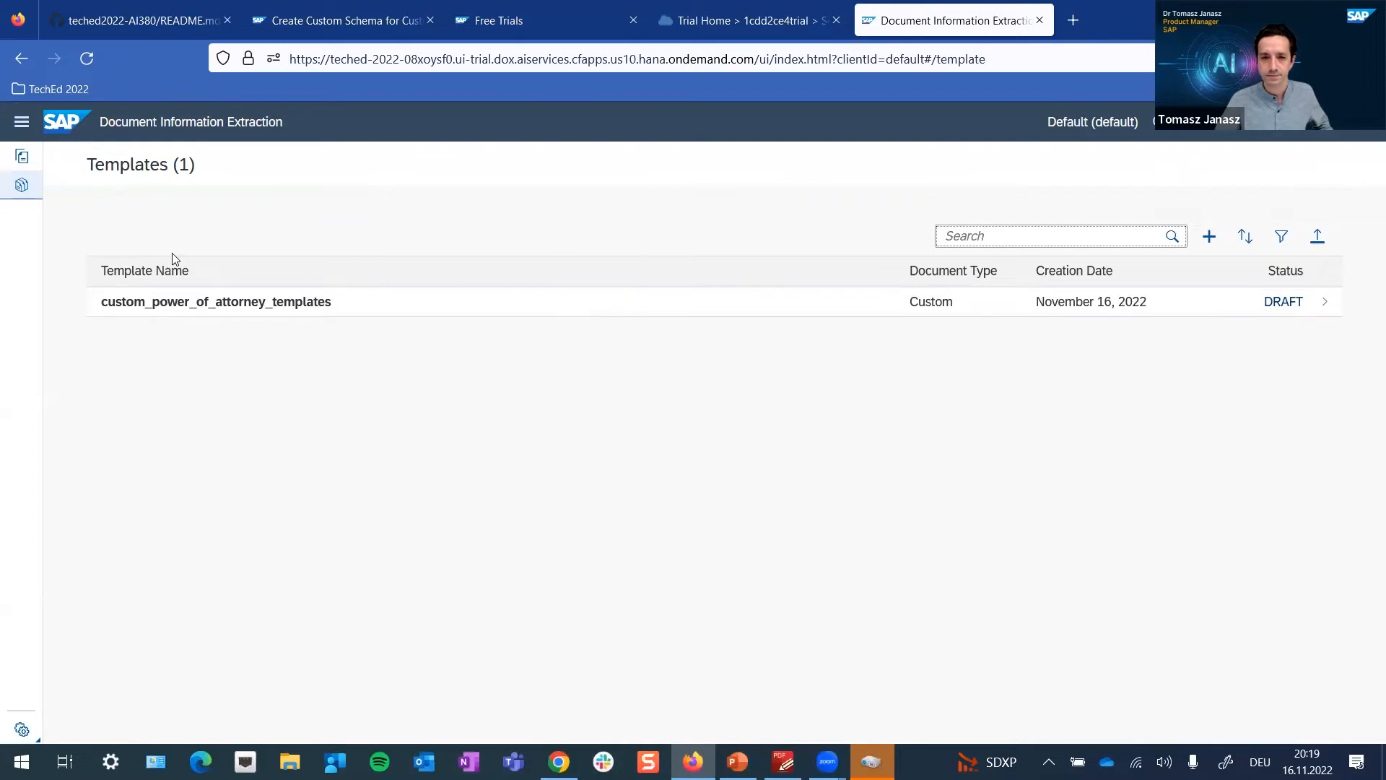
{"action": "left_click", "coordinate": [1325, 309]}
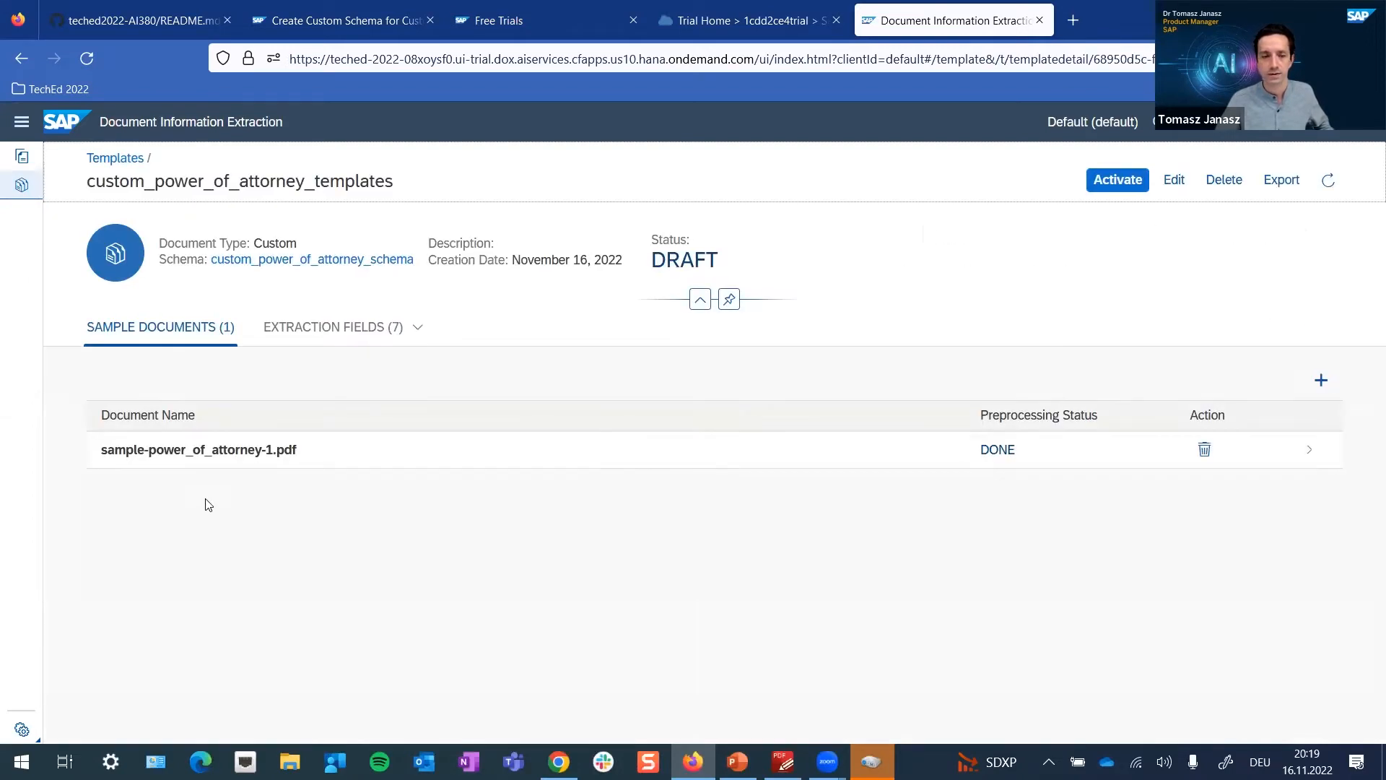
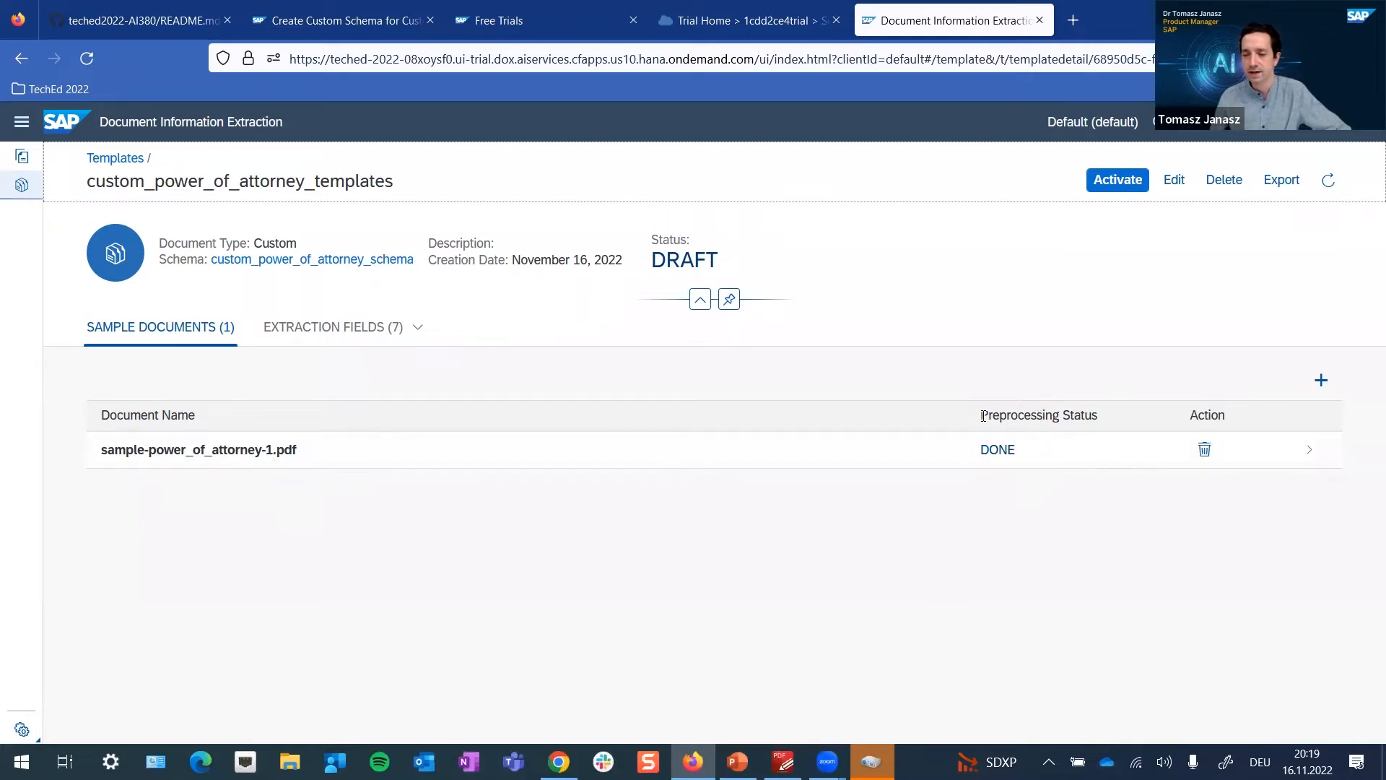
{"action": "left_click_drag", "start_coordinate": [983, 416], "coordinate": [1059, 412]}
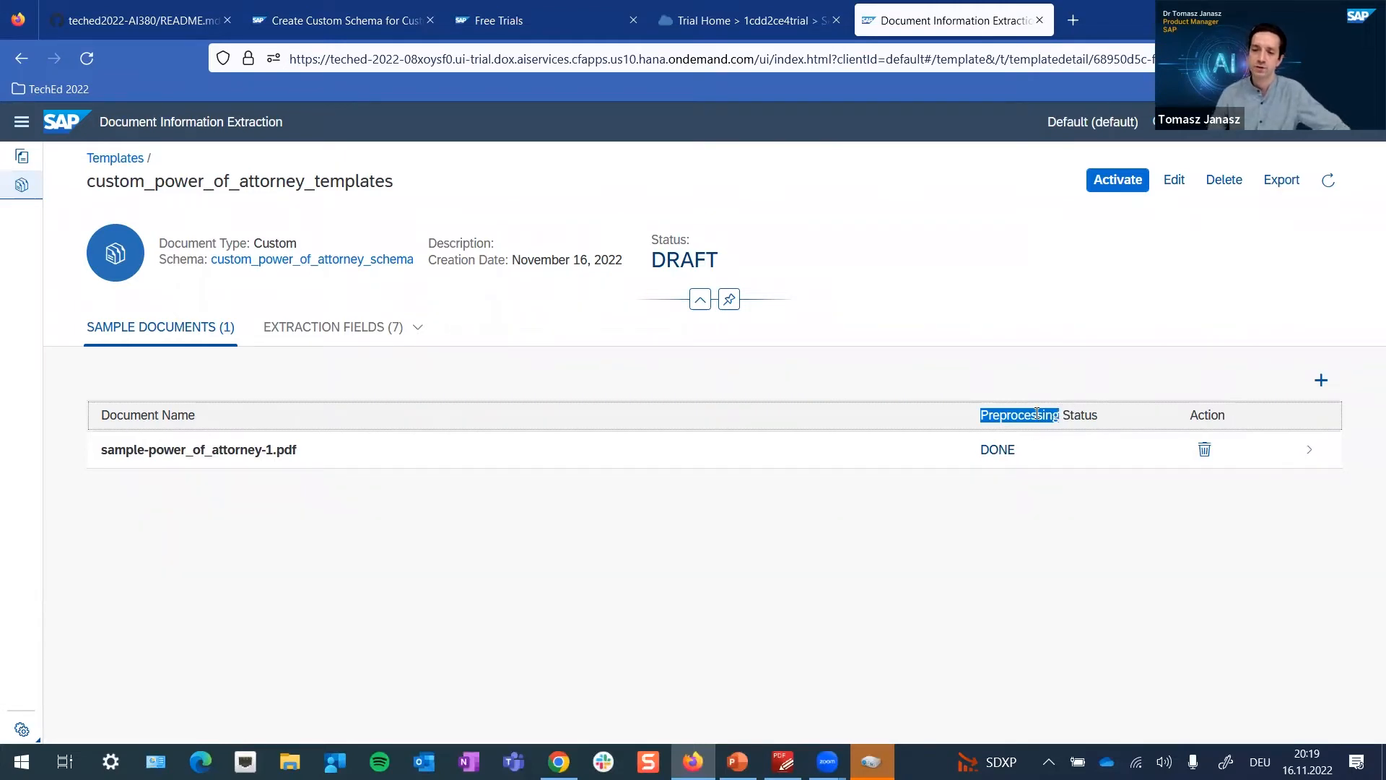
{"action": "left_click", "coordinate": [1037, 413]}
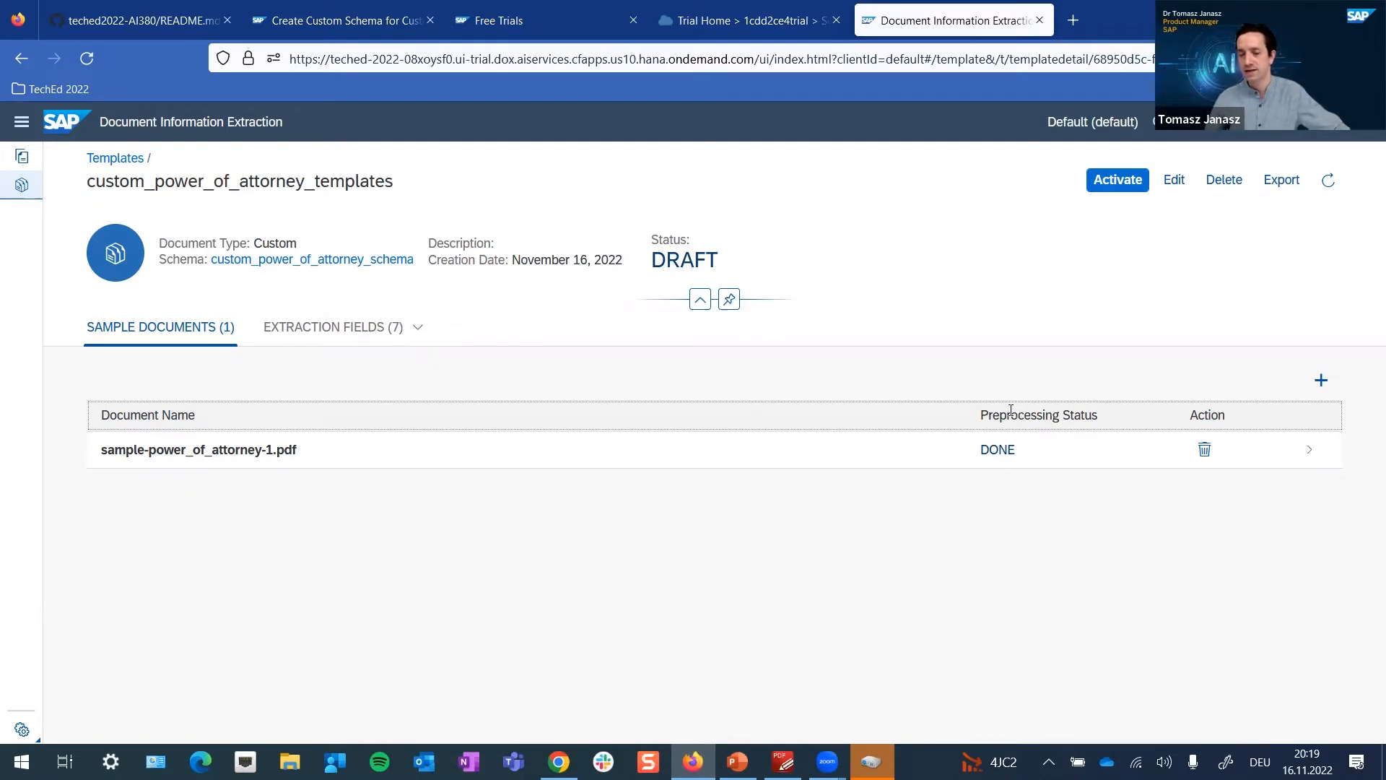
- Open sample-power_of_attorney-1.pdf, look through the document, and start editing its annotations
{"action": "left_click", "coordinate": [979, 455]}
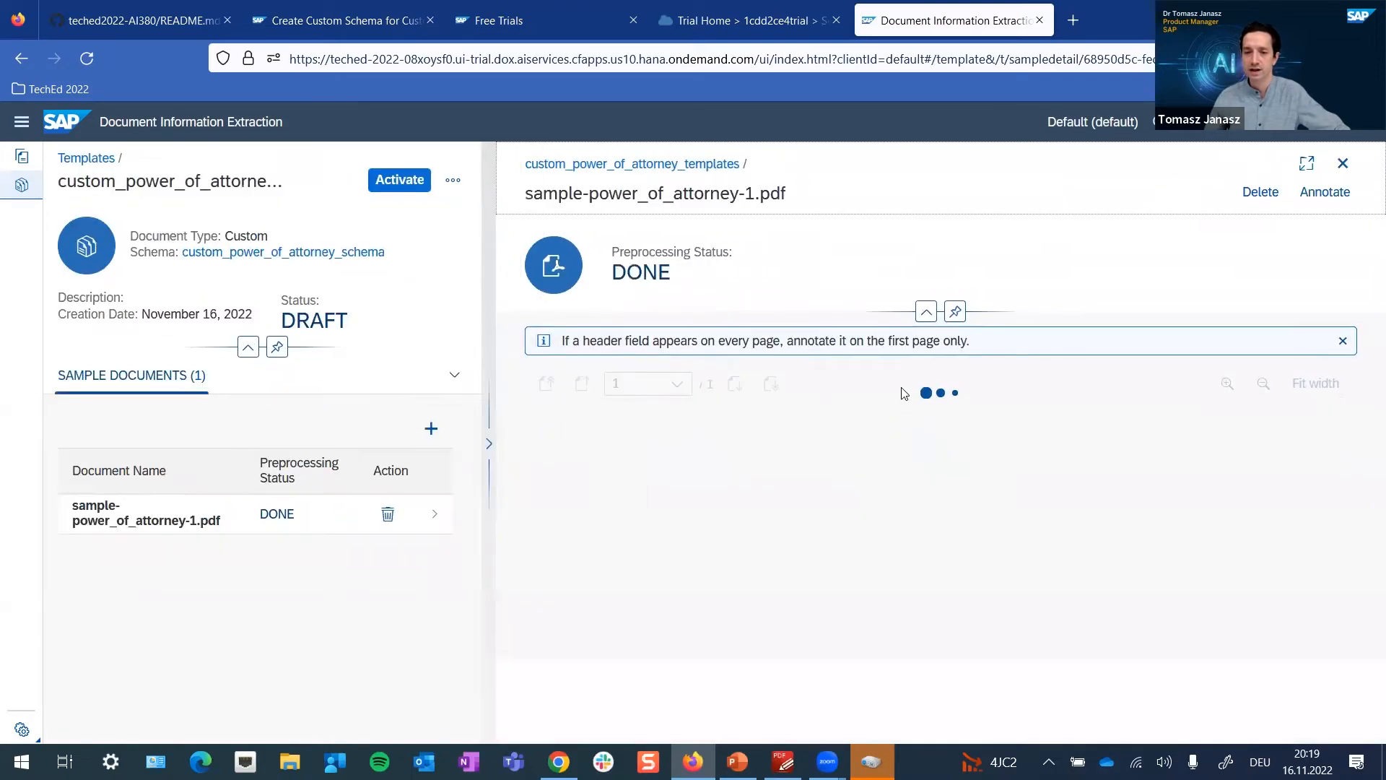
{"action": "scroll", "coordinate": [971, 372], "scroll_direction": "down", "scroll_amount": 2}
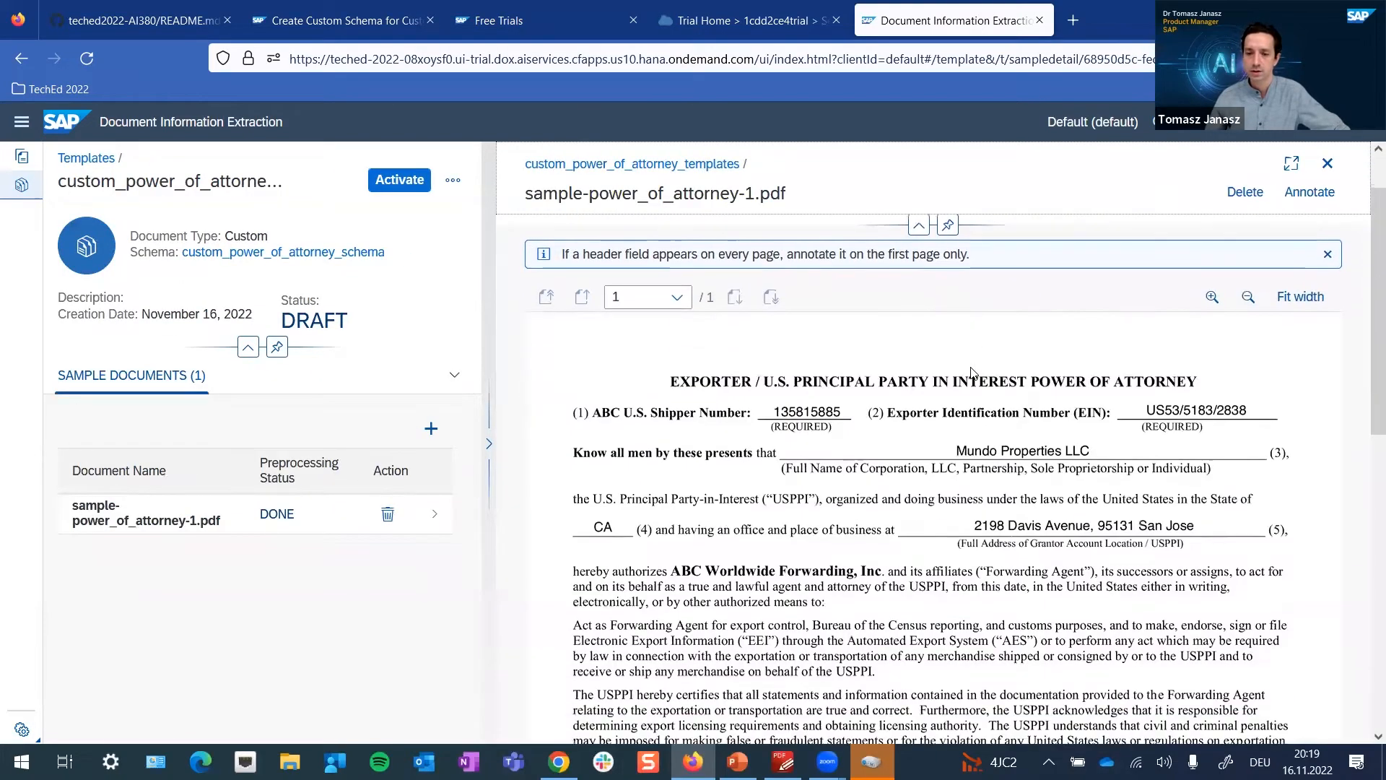
{"action": "scroll", "coordinate": [971, 372], "scroll_direction": "down", "scroll_amount": 3}
{"action": "scroll", "coordinate": [985, 370], "scroll_direction": "up", "scroll_amount": 1}
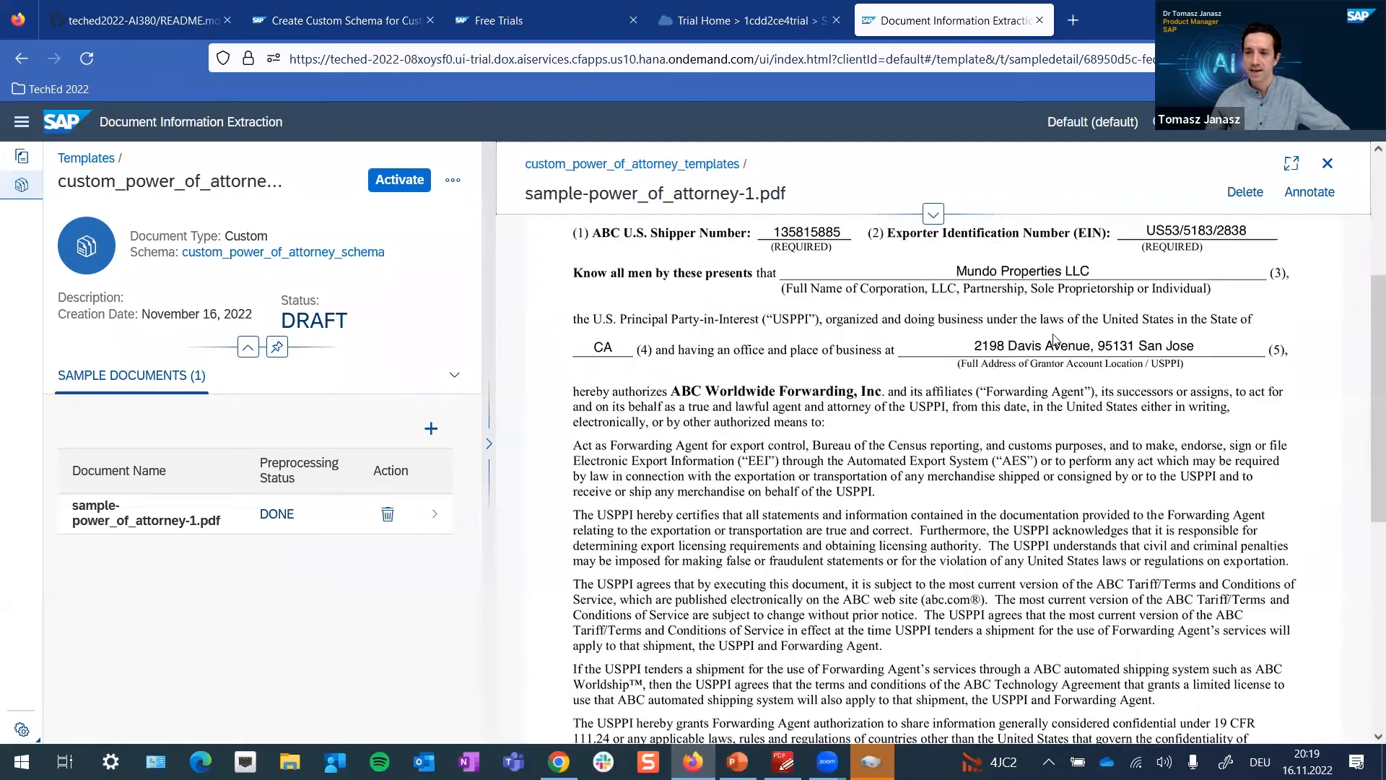
{"action": "scroll", "coordinate": [1054, 339], "scroll_direction": "up", "scroll_amount": 5}
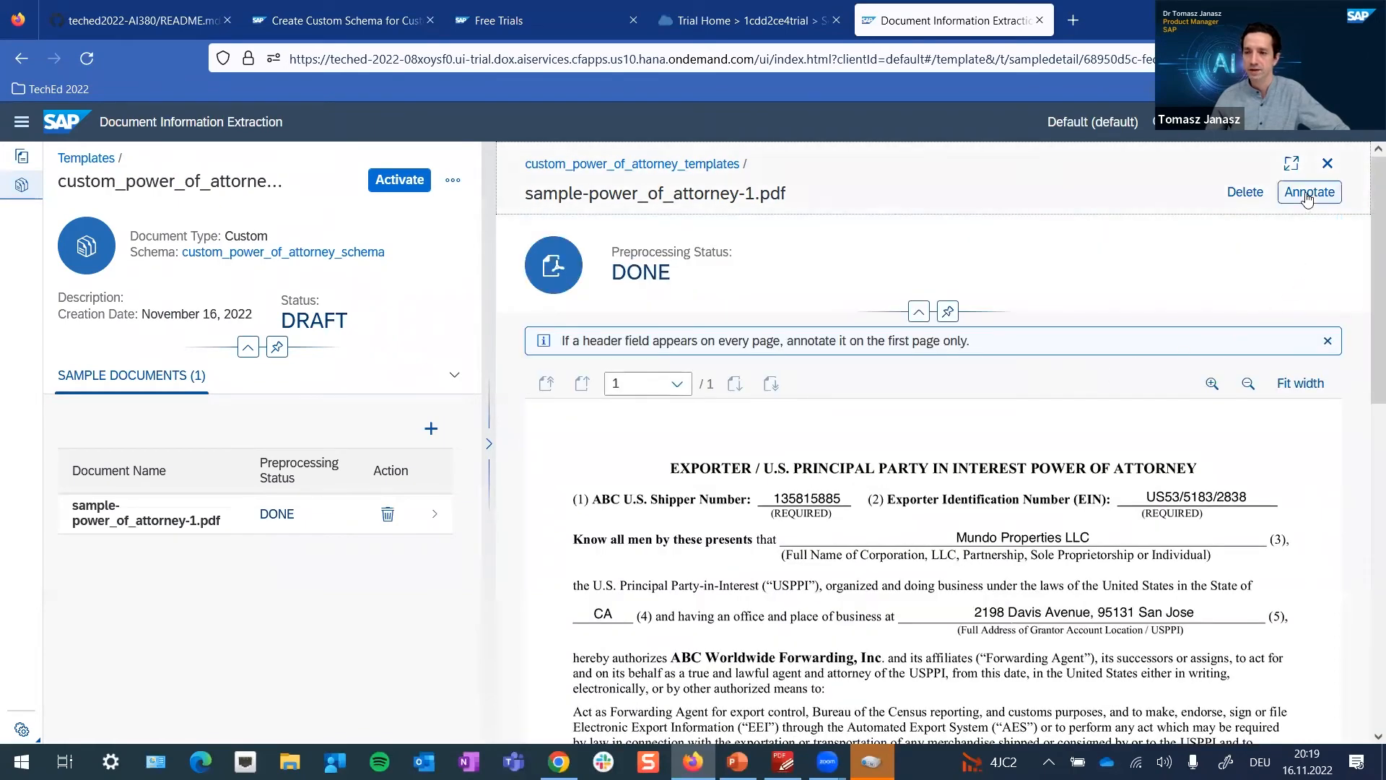
{"action": "left_click", "coordinate": [1309, 193]}
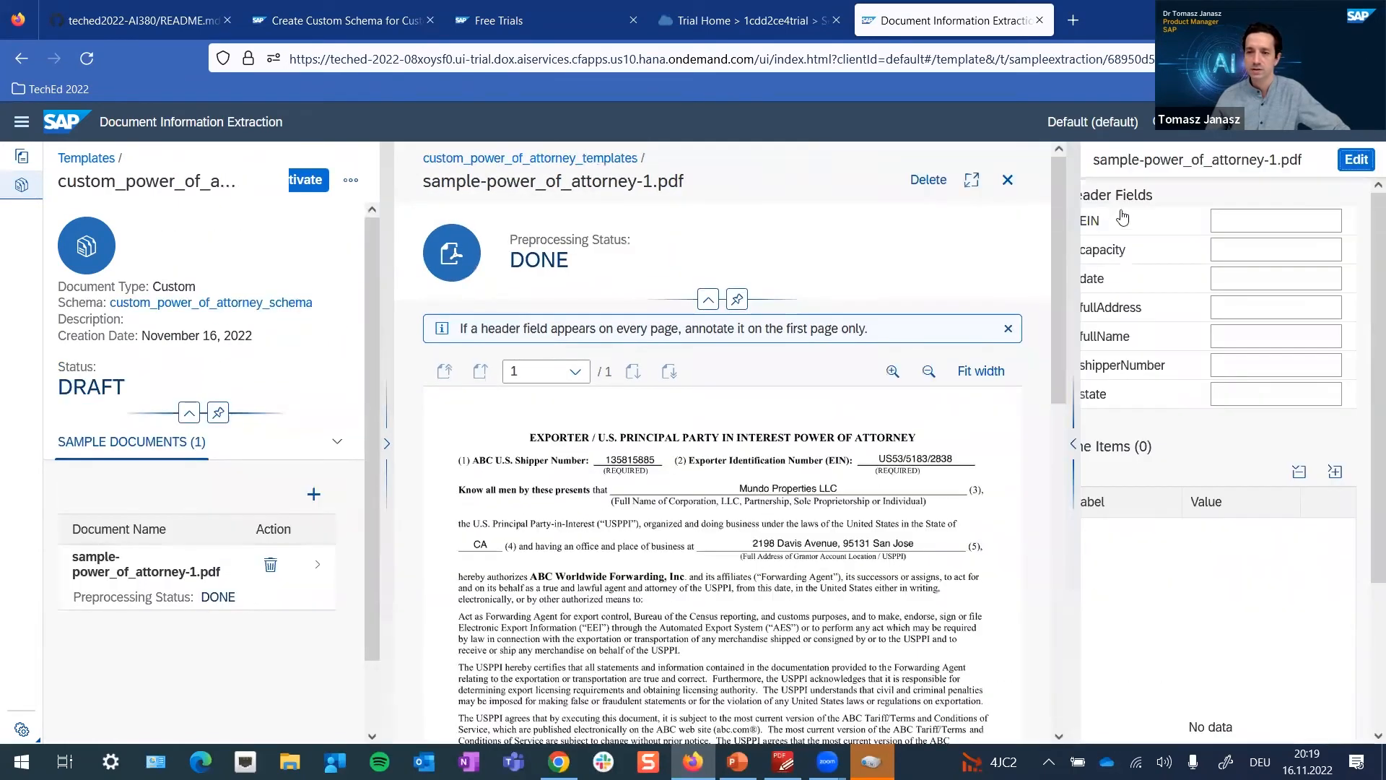
{"action": "left_click", "coordinate": [1323, 161]}
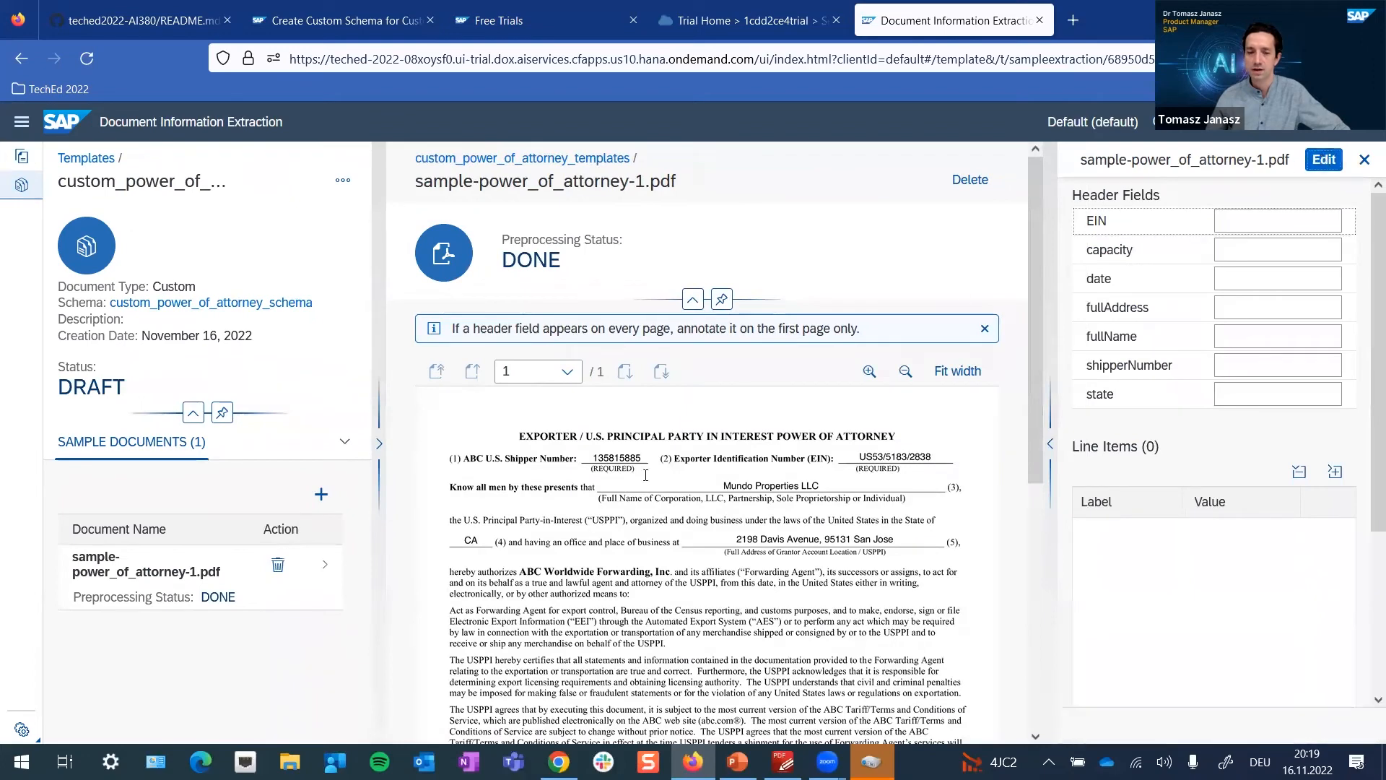
- Annotate the ABC U.S. shipper number as shipperNumber and the exporter identification number as EIN in the sample document
{"action": "scroll", "coordinate": [898, 256], "scroll_direction": "down", "scroll_amount": 5}
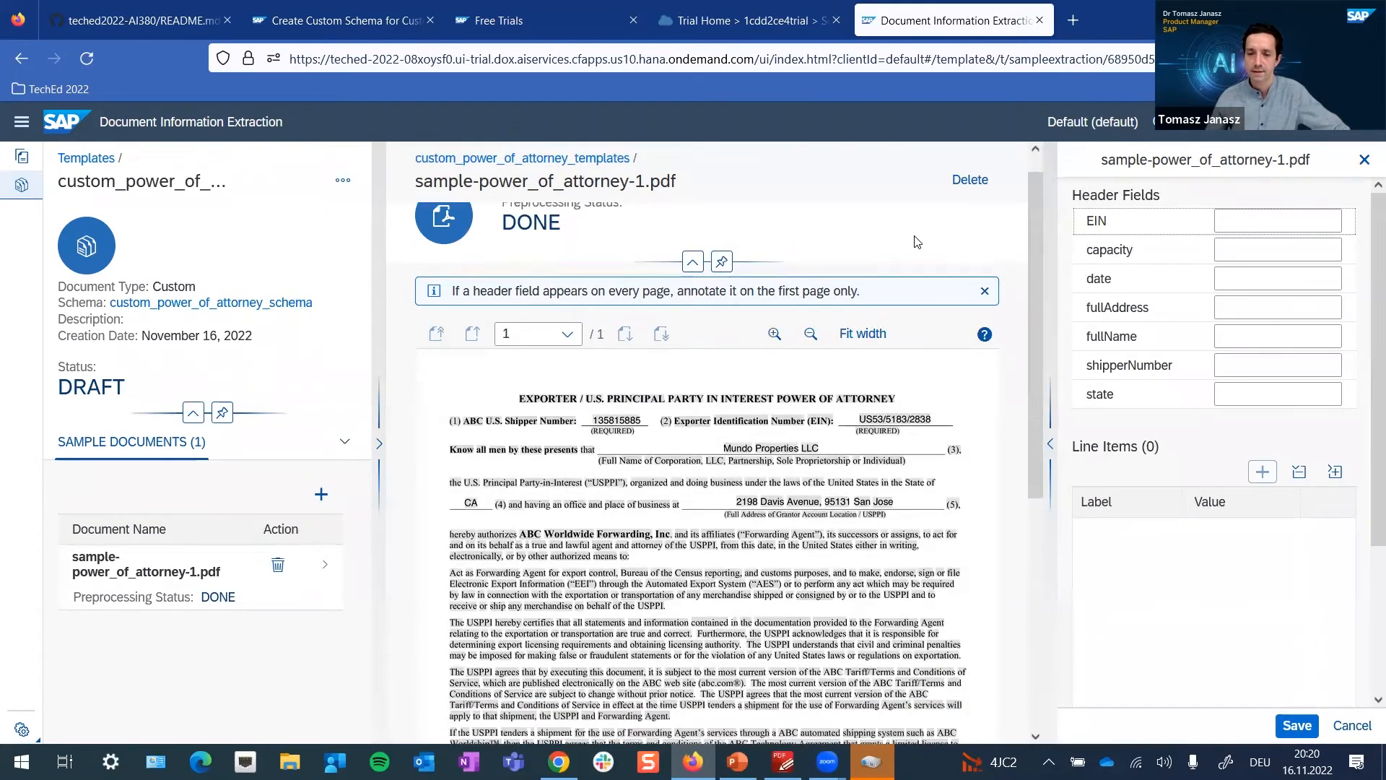
{"action": "scroll", "coordinate": [916, 258], "scroll_direction": "down", "scroll_amount": 3}
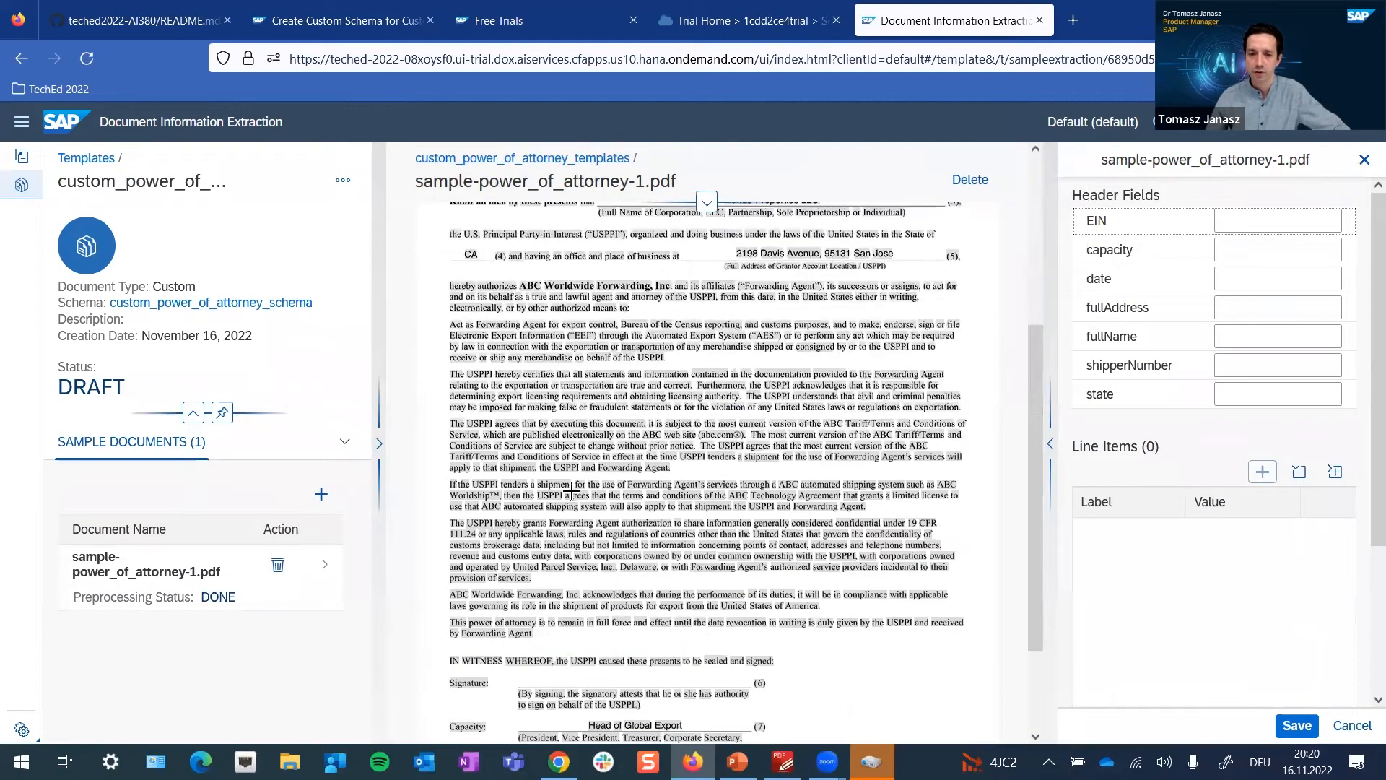
{"action": "scroll", "coordinate": [572, 491], "scroll_direction": "up", "scroll_amount": 8}
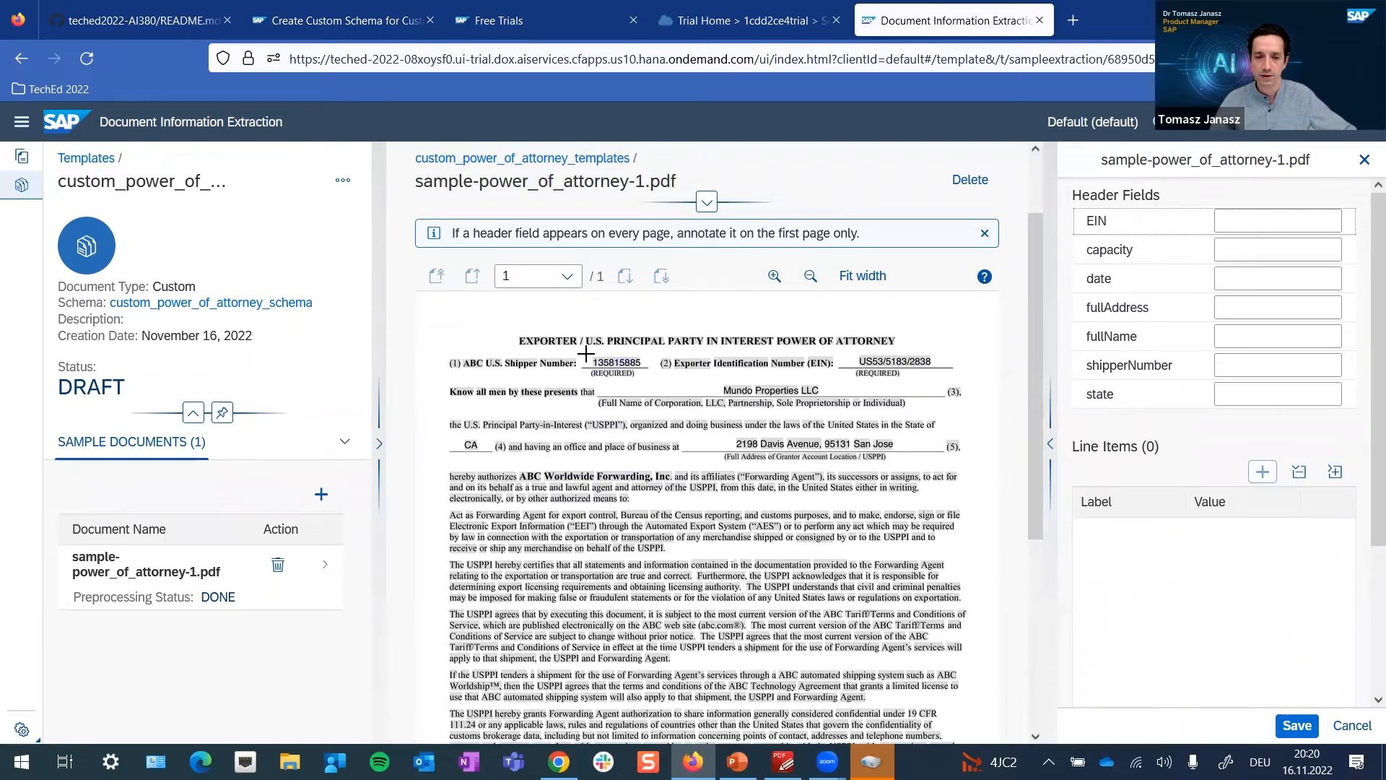
{"action": "left_click_drag", "start_coordinate": [643, 367], "coordinate": [588, 354]}
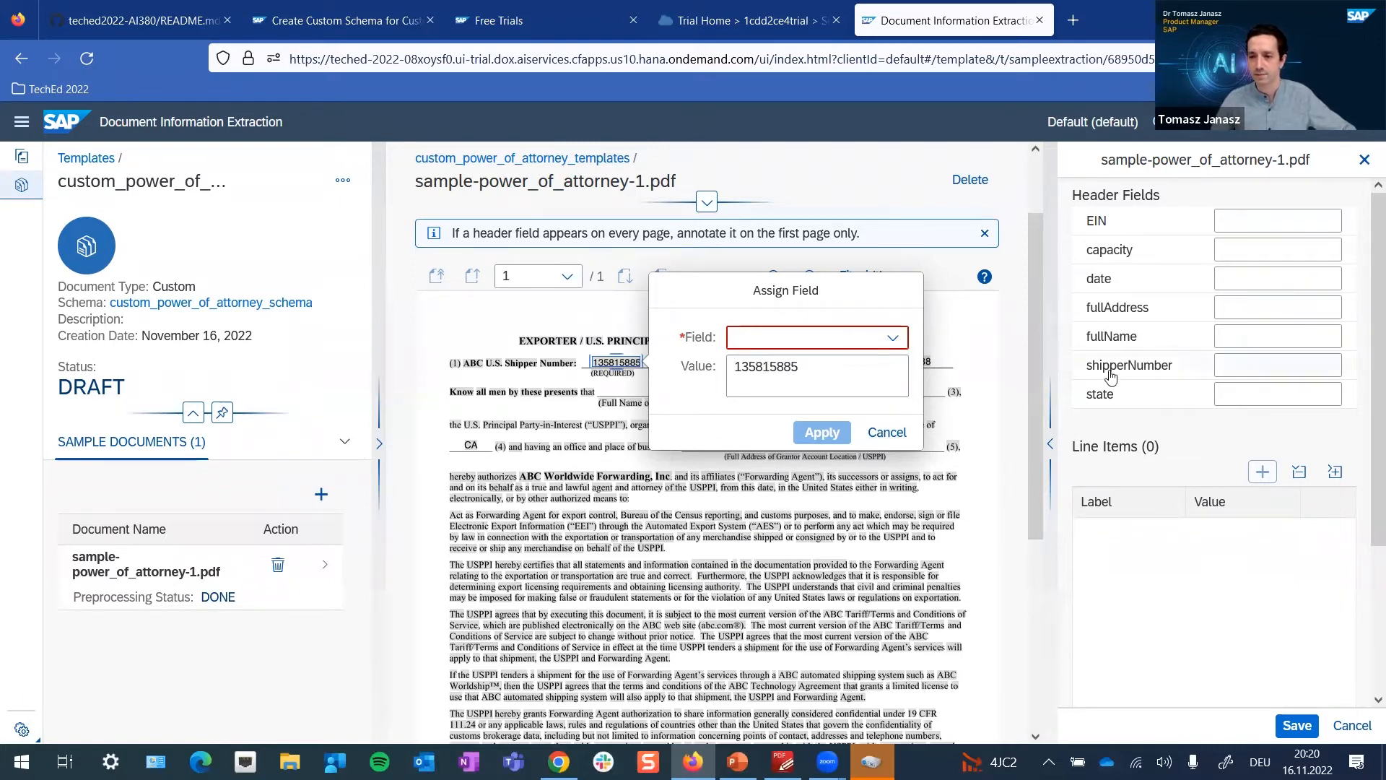
{"action": "left_click", "coordinate": [894, 341]}
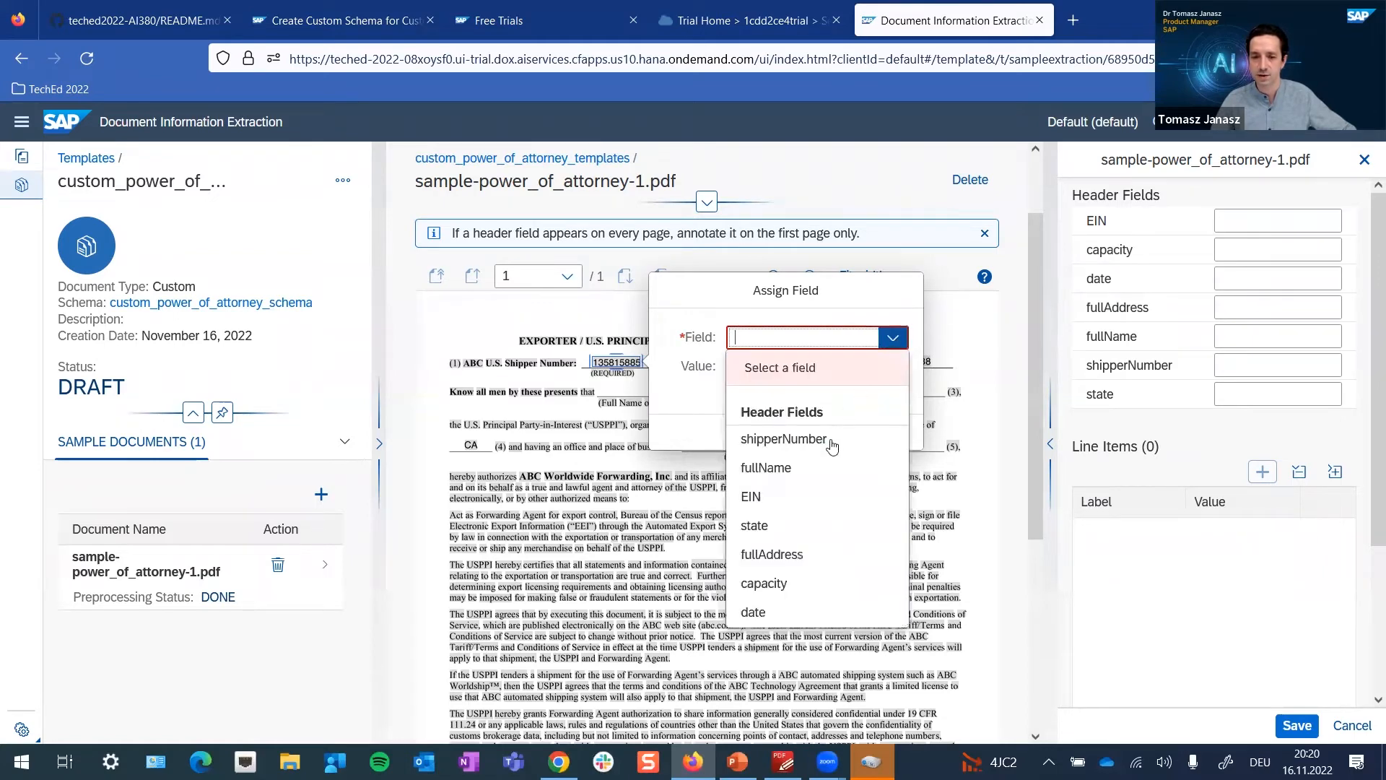
{"action": "left_click", "coordinate": [820, 440]}
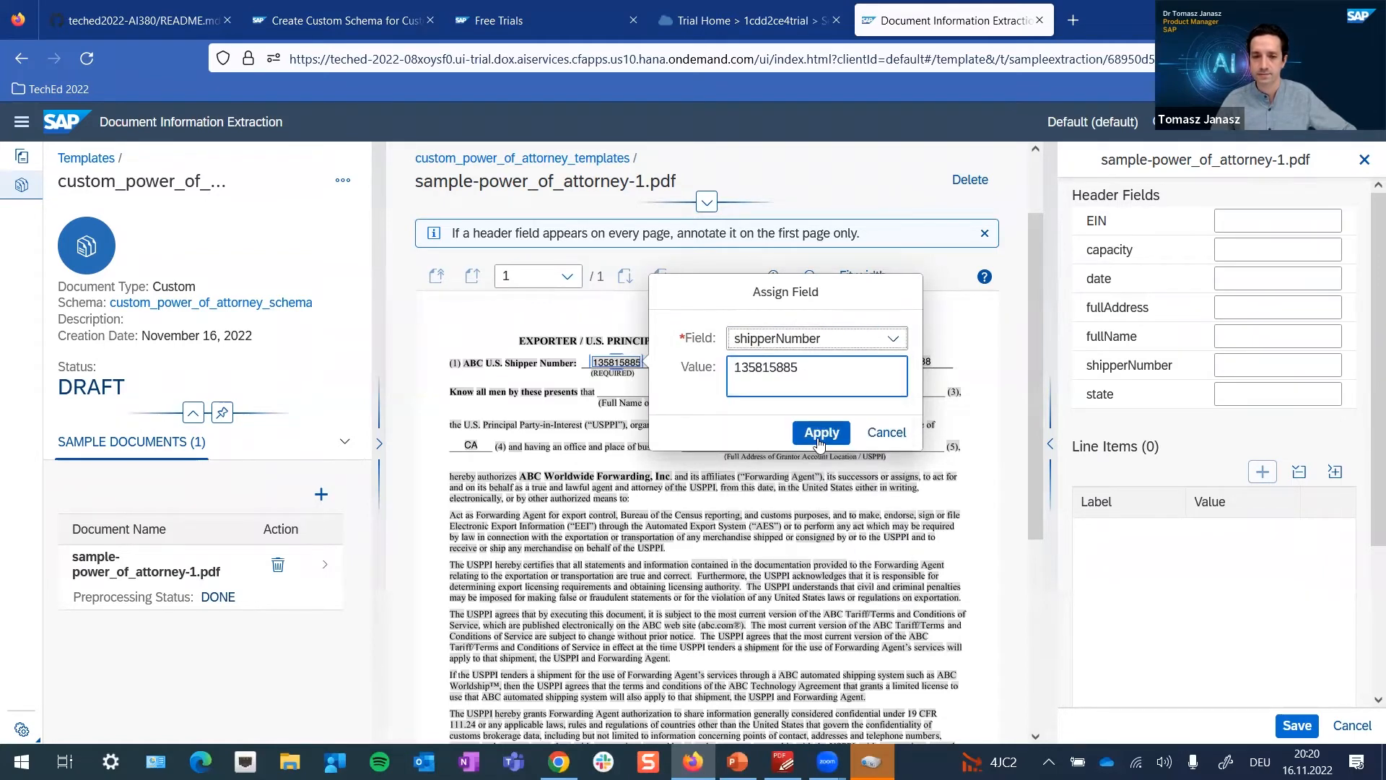
{"action": "left_click", "coordinate": [820, 437]}
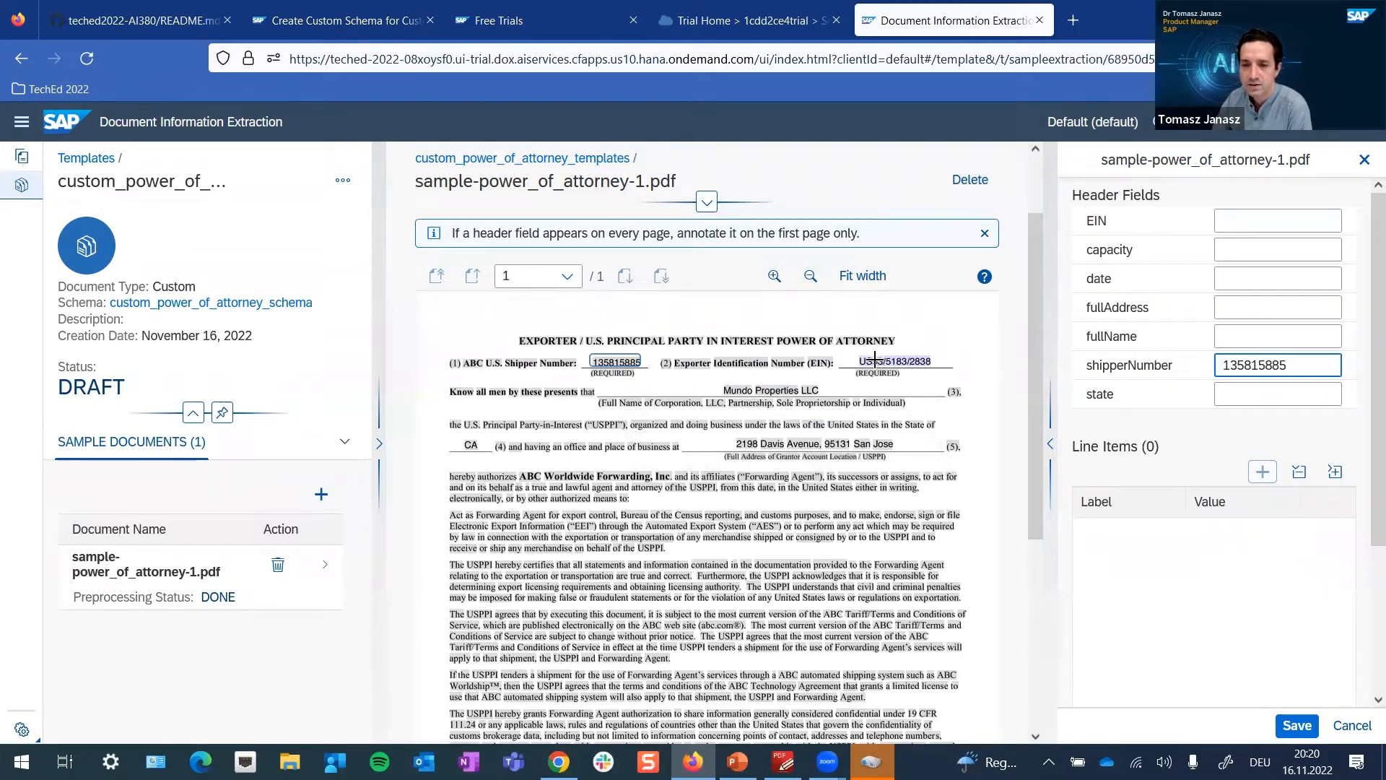
{"action": "left_click", "coordinate": [870, 360]}
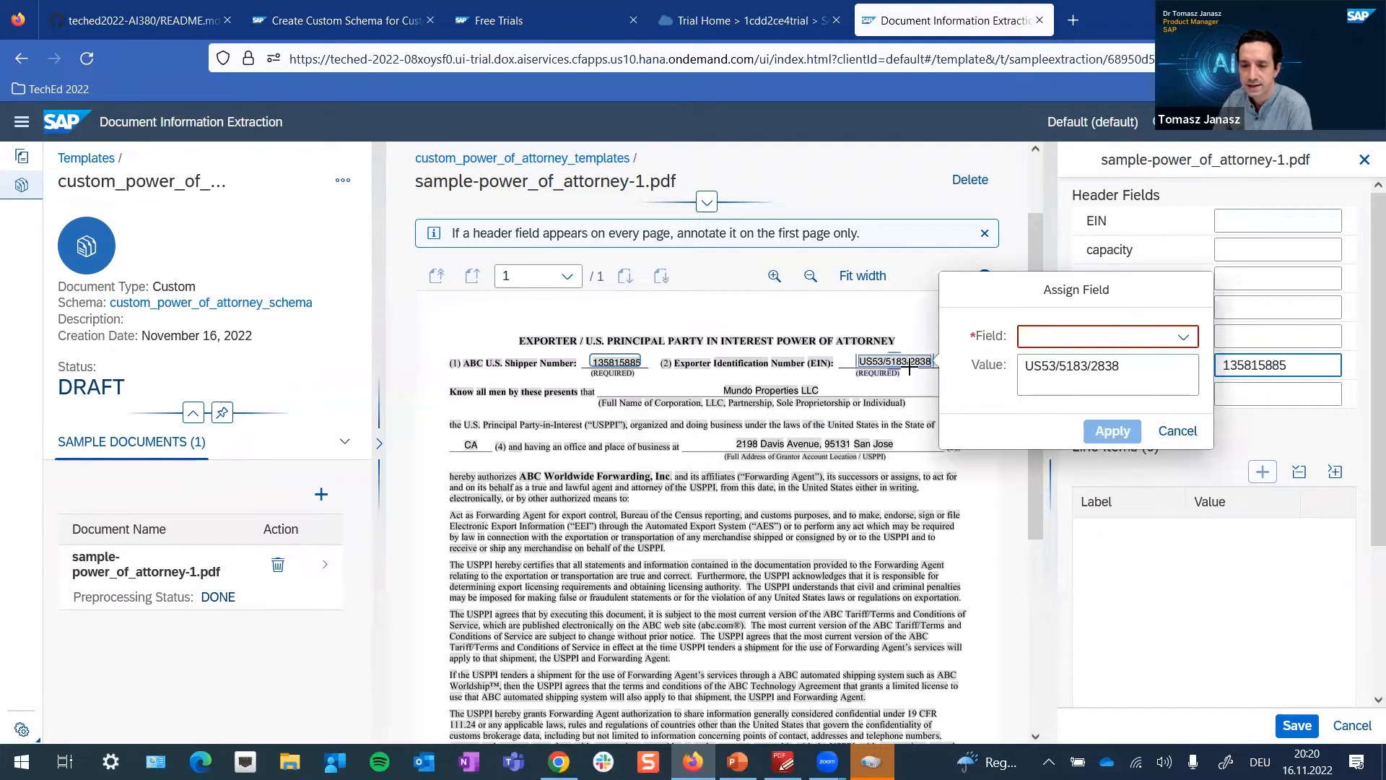
{"action": "left_click", "coordinate": [1176, 226]}
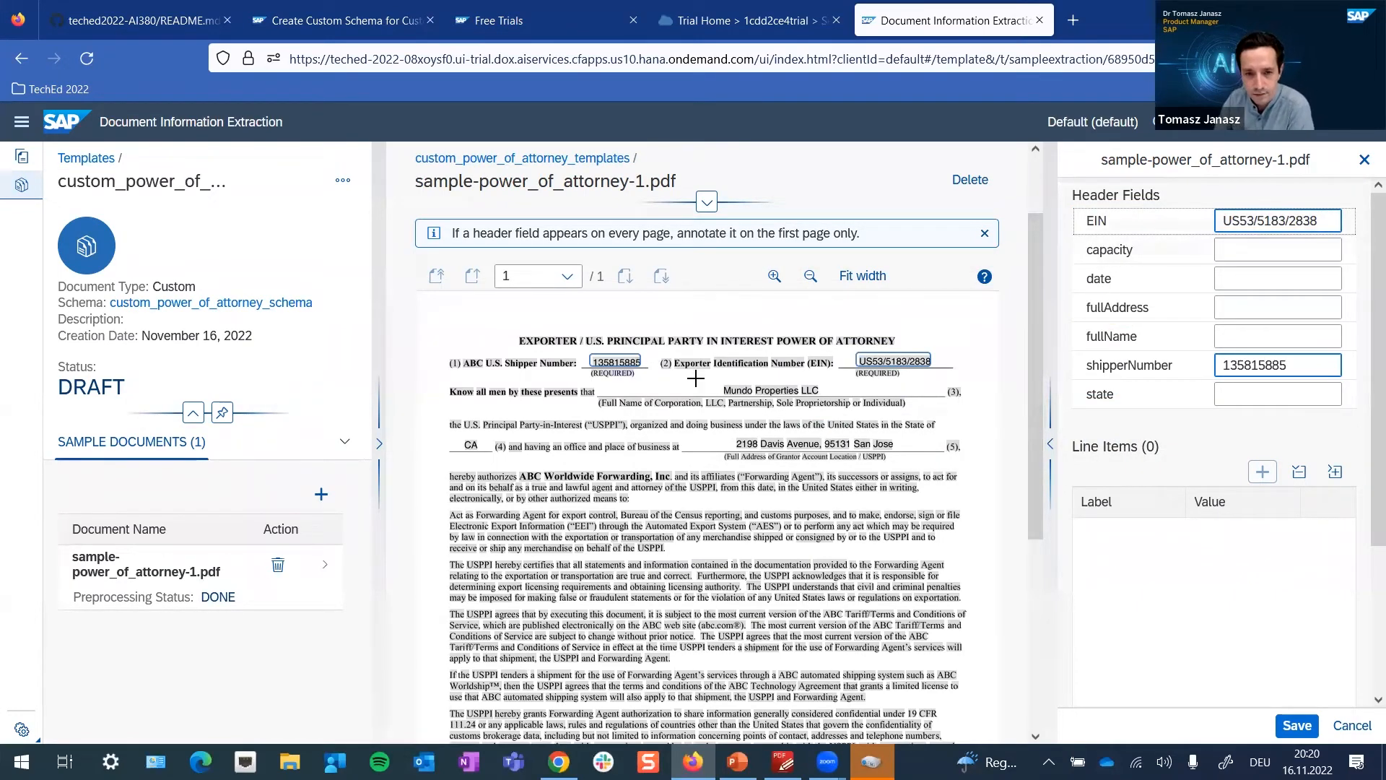
- Annotate Mundo Properties LLC as fullName and CA as state in the sample document
{"action": "left_click_drag", "start_coordinate": [714, 377], "coordinate": [832, 395]}
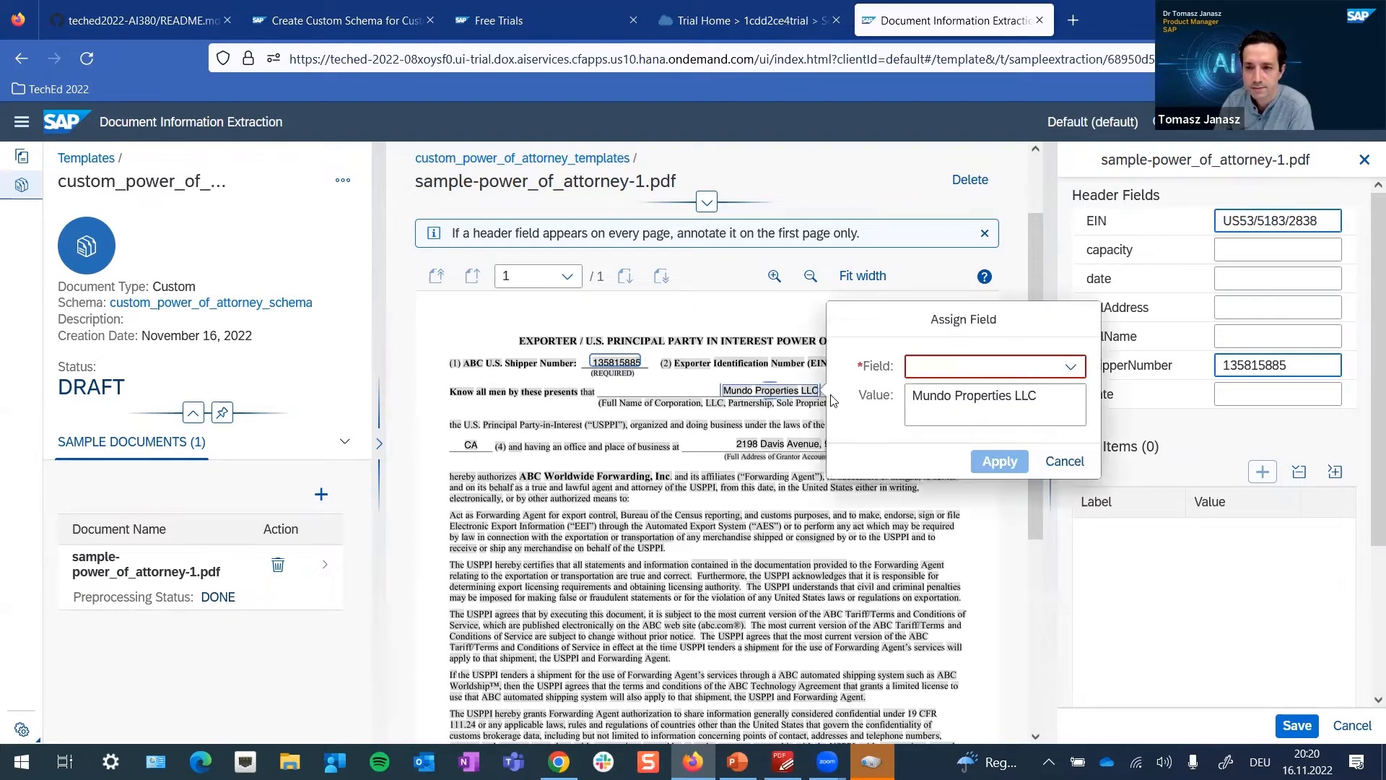
{"action": "left_click", "coordinate": [1188, 338]}
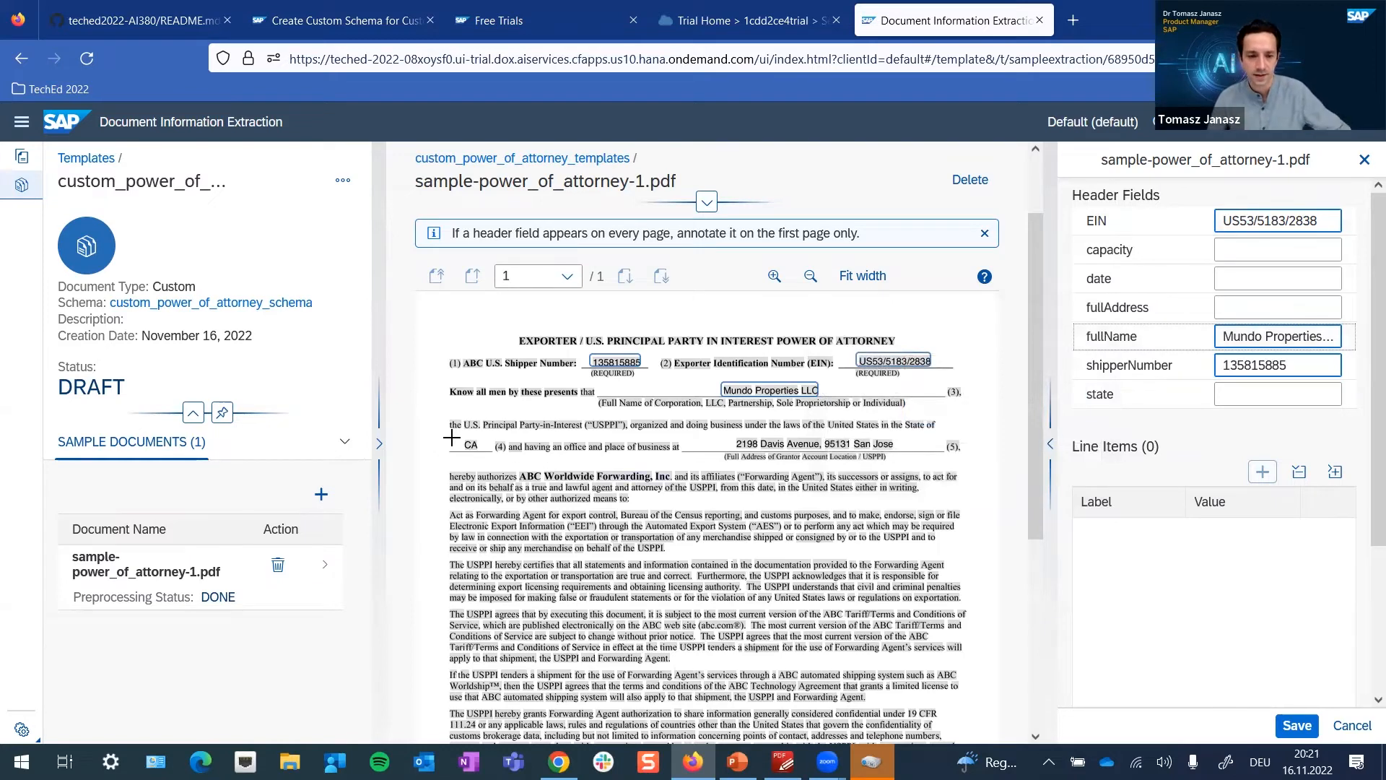
{"action": "left_click_drag", "start_coordinate": [451, 437], "coordinate": [498, 445]}
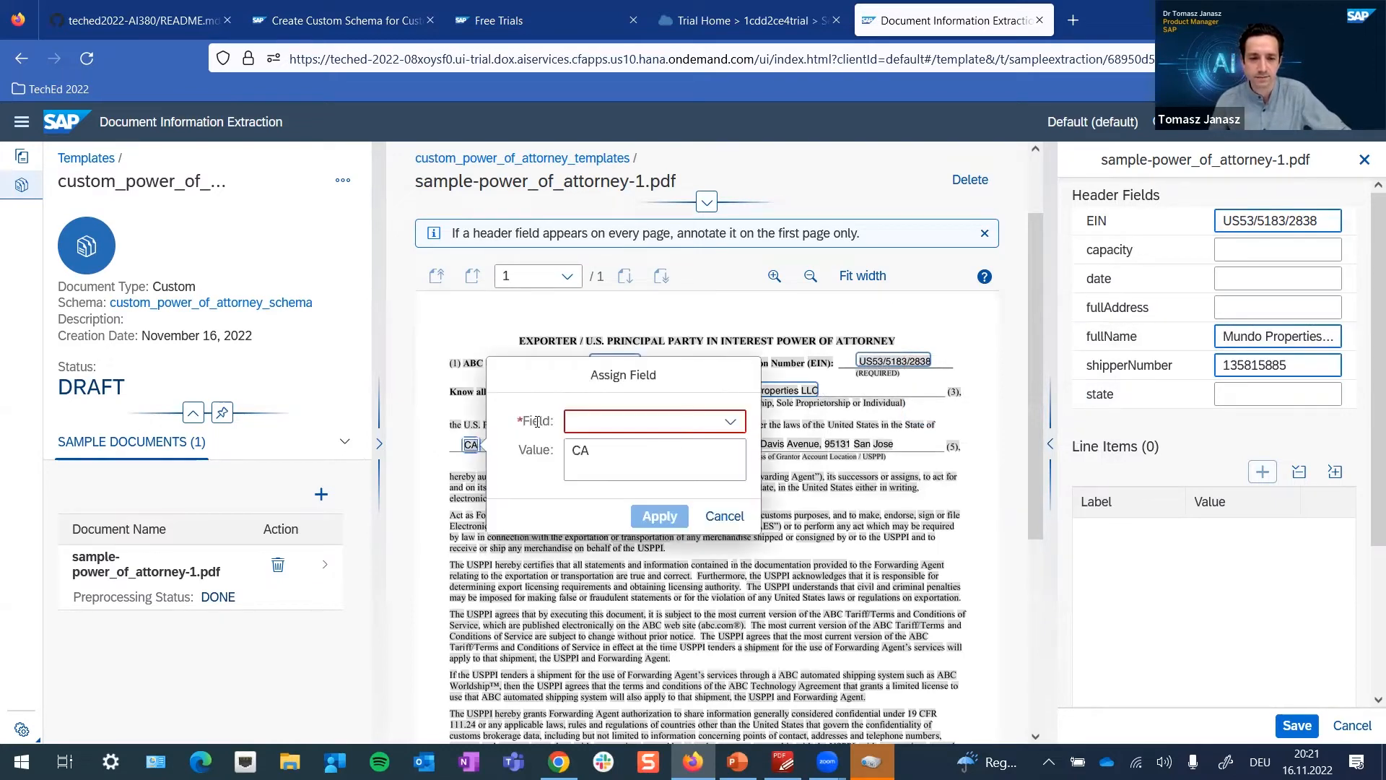
{"action": "left_click", "coordinate": [1118, 395]}
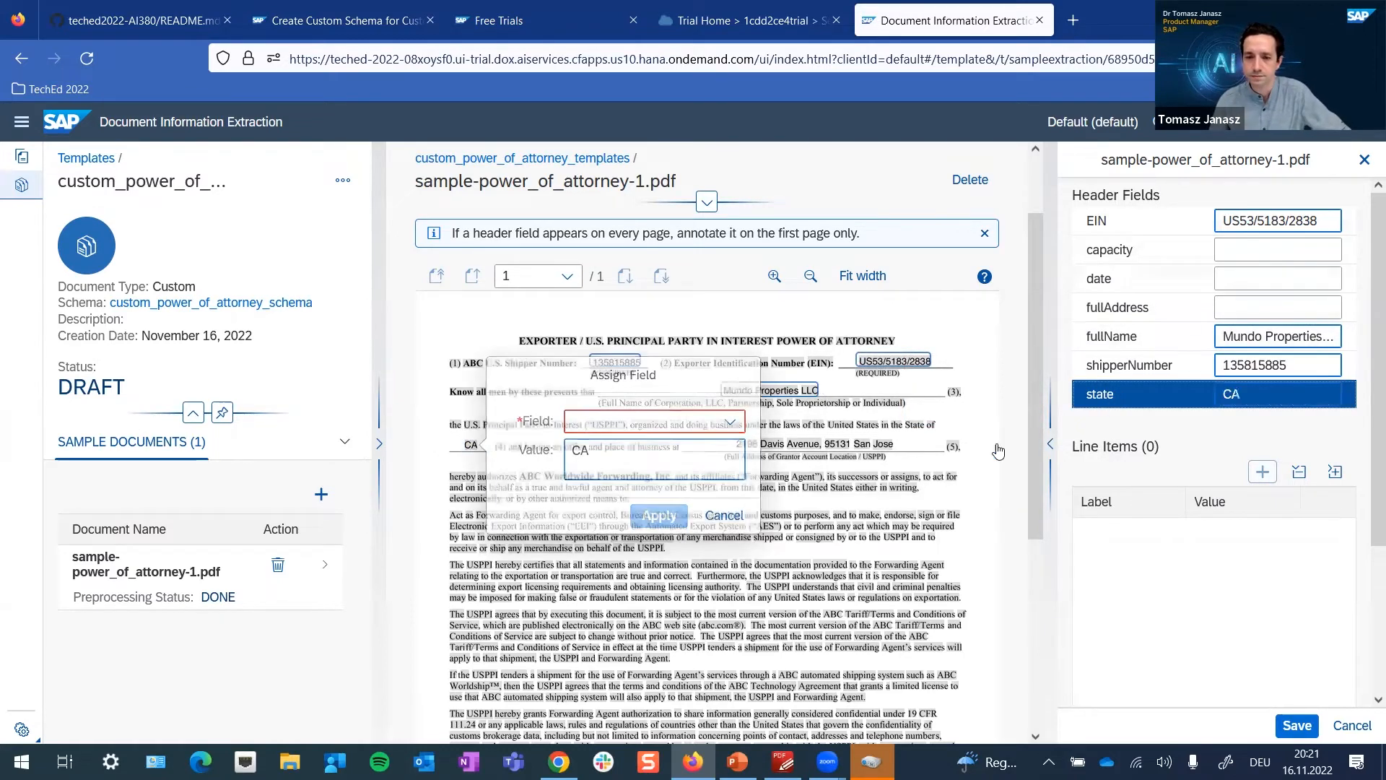
- Annotate the grantor's postal address as fullAddress and Head of Global Export as capacity in the sample document
{"action": "left_click_drag", "start_coordinate": [730, 434], "coordinate": [916, 453]}
{"action": "left_click", "coordinate": [1106, 318]}
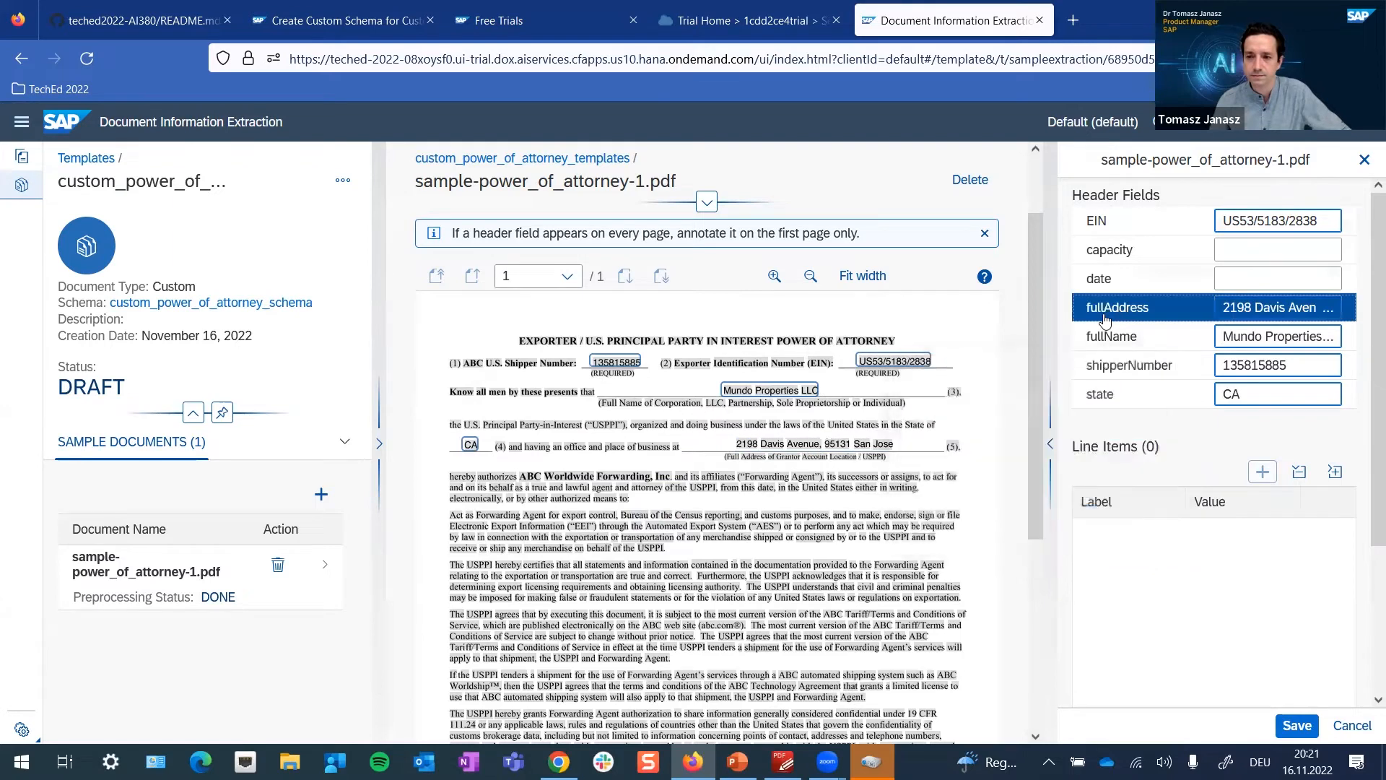
{"action": "scroll", "coordinate": [569, 547], "scroll_direction": "down", "scroll_amount": 5}
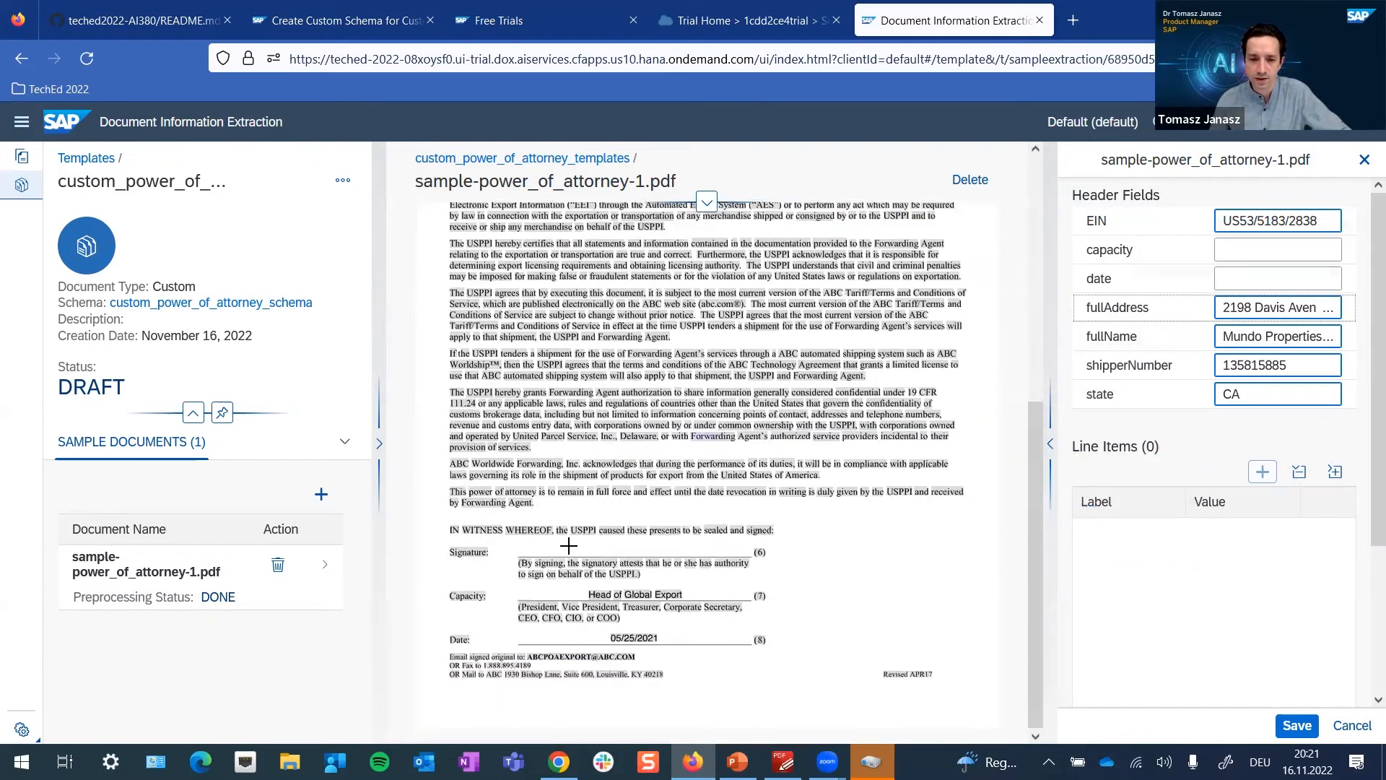
{"action": "left_click_drag", "start_coordinate": [572, 584], "coordinate": [698, 599]}
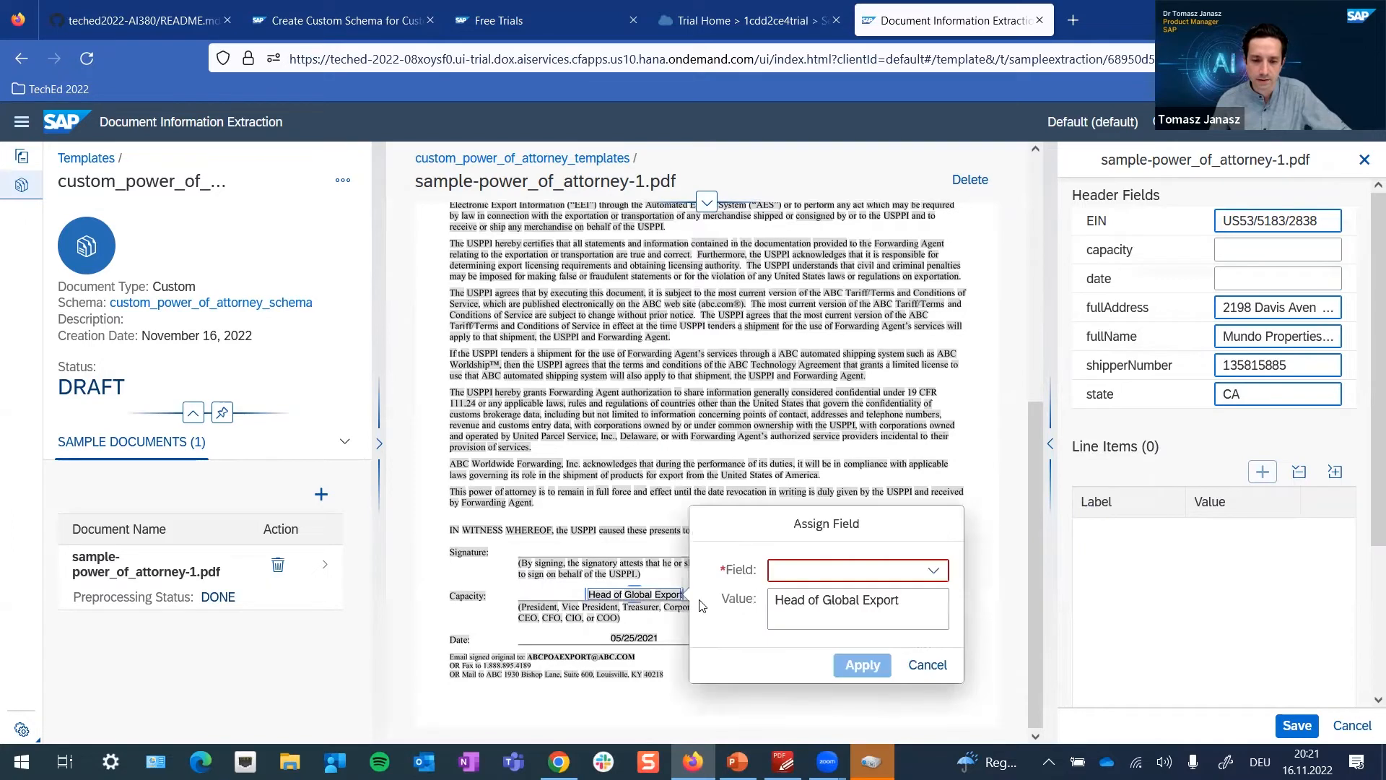
{"action": "left_click", "coordinate": [935, 571]}
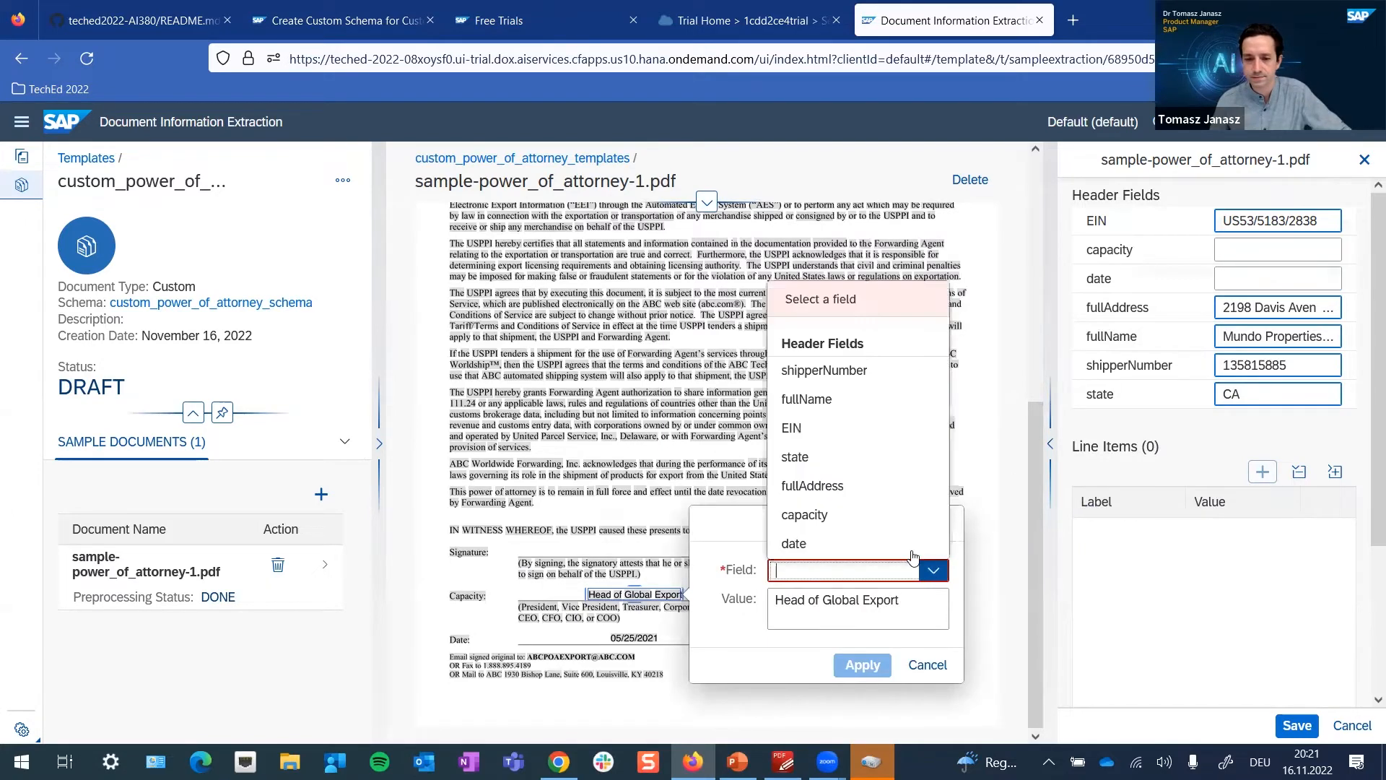
{"action": "left_click", "coordinate": [887, 520]}
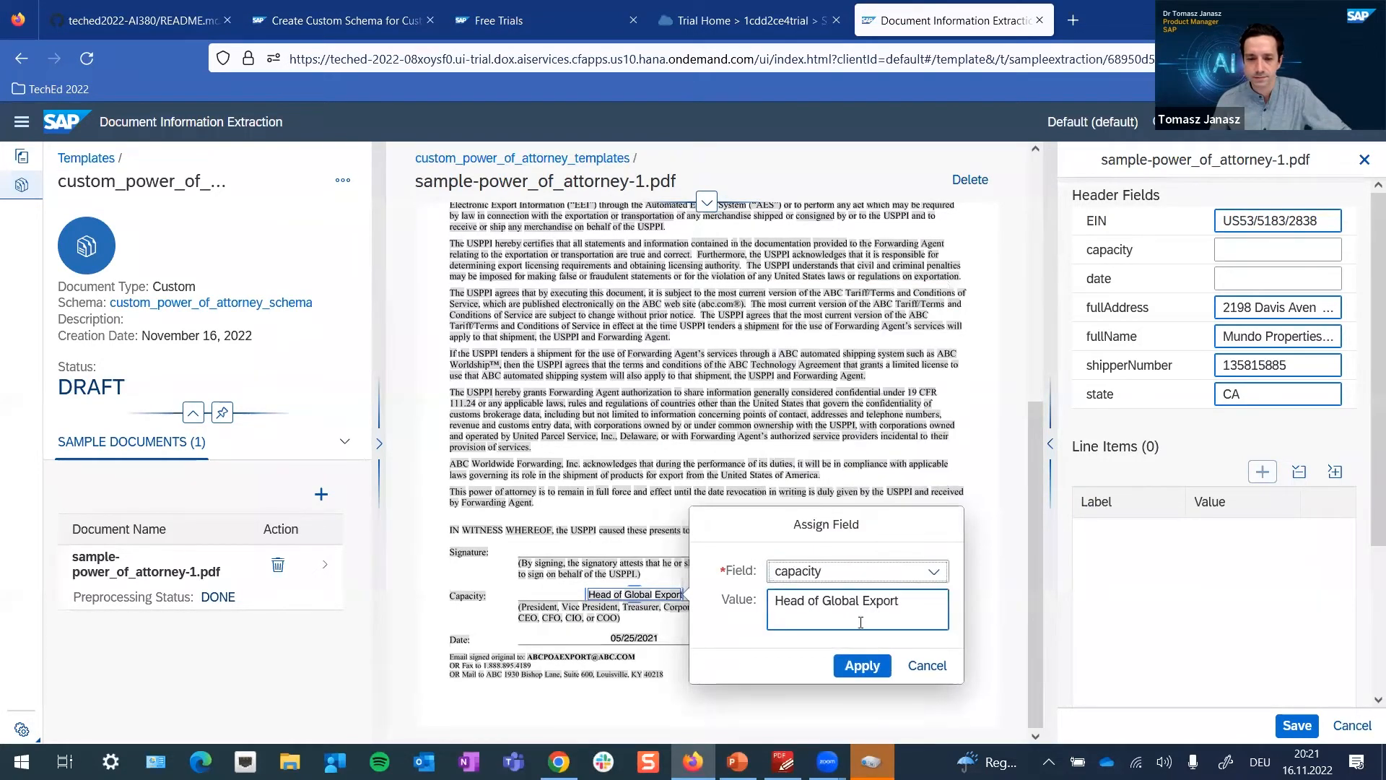
{"action": "left_click", "coordinate": [862, 665]}
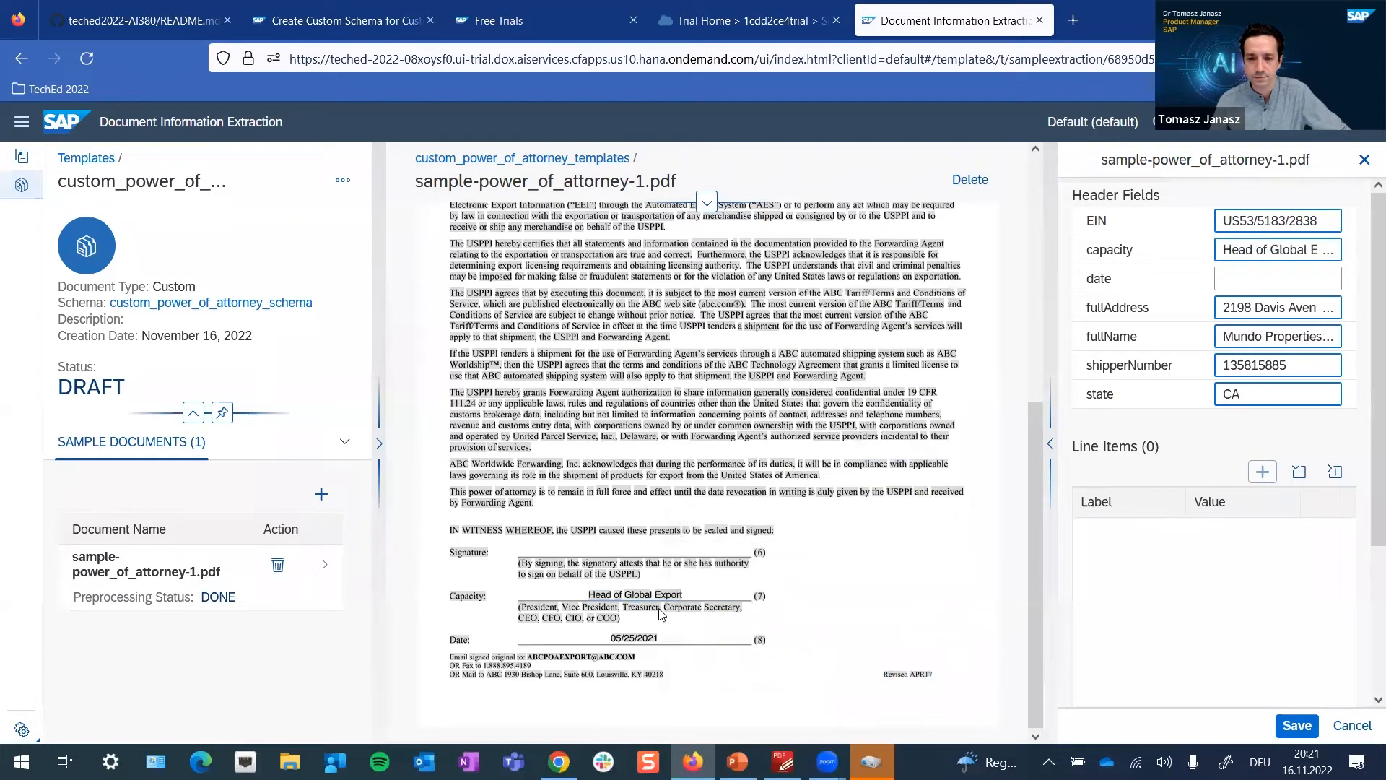
- Annotate 05/25/2021 as date in the sample document, then save the annotations and leave annotation editing
{"action": "left_click", "coordinate": [624, 640]}
{"action": "left_click", "coordinate": [911, 613]}
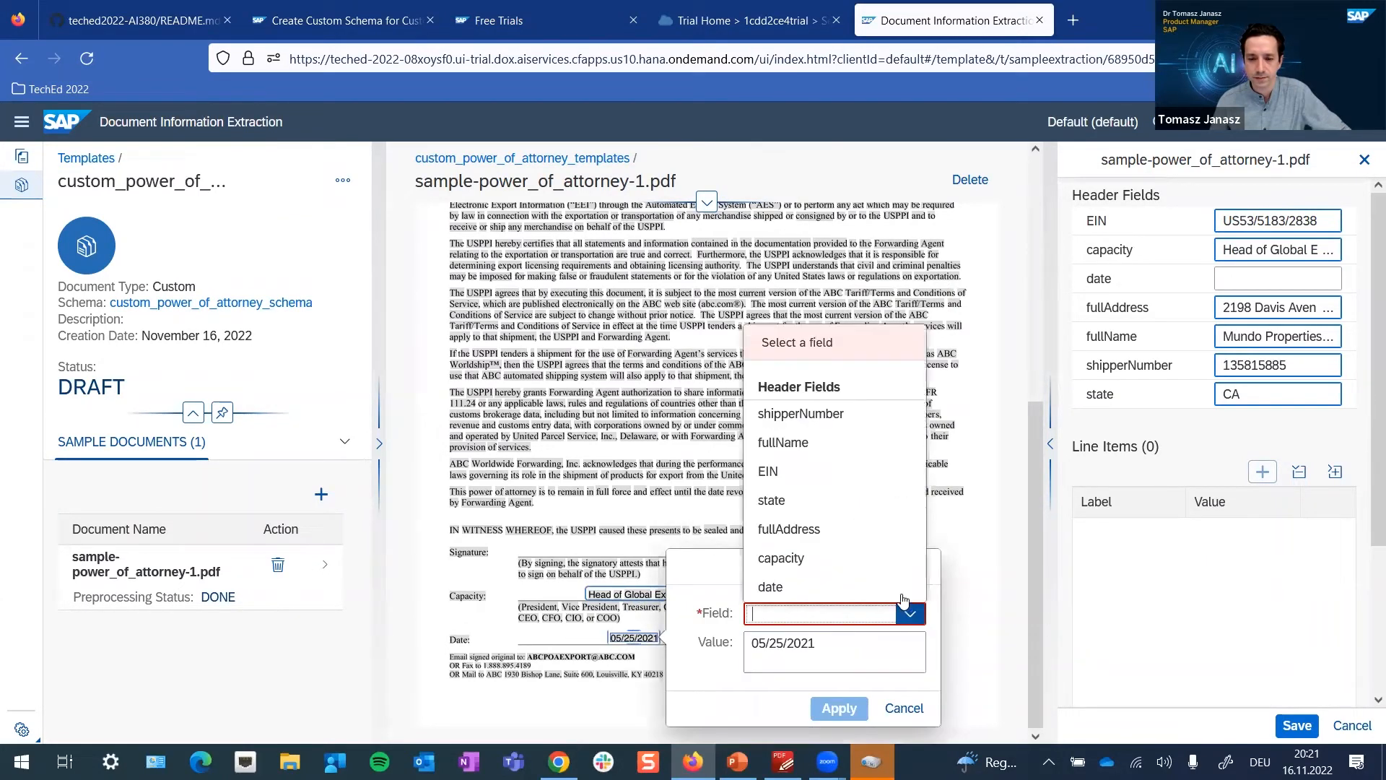
{"action": "left_click", "coordinate": [892, 590]}
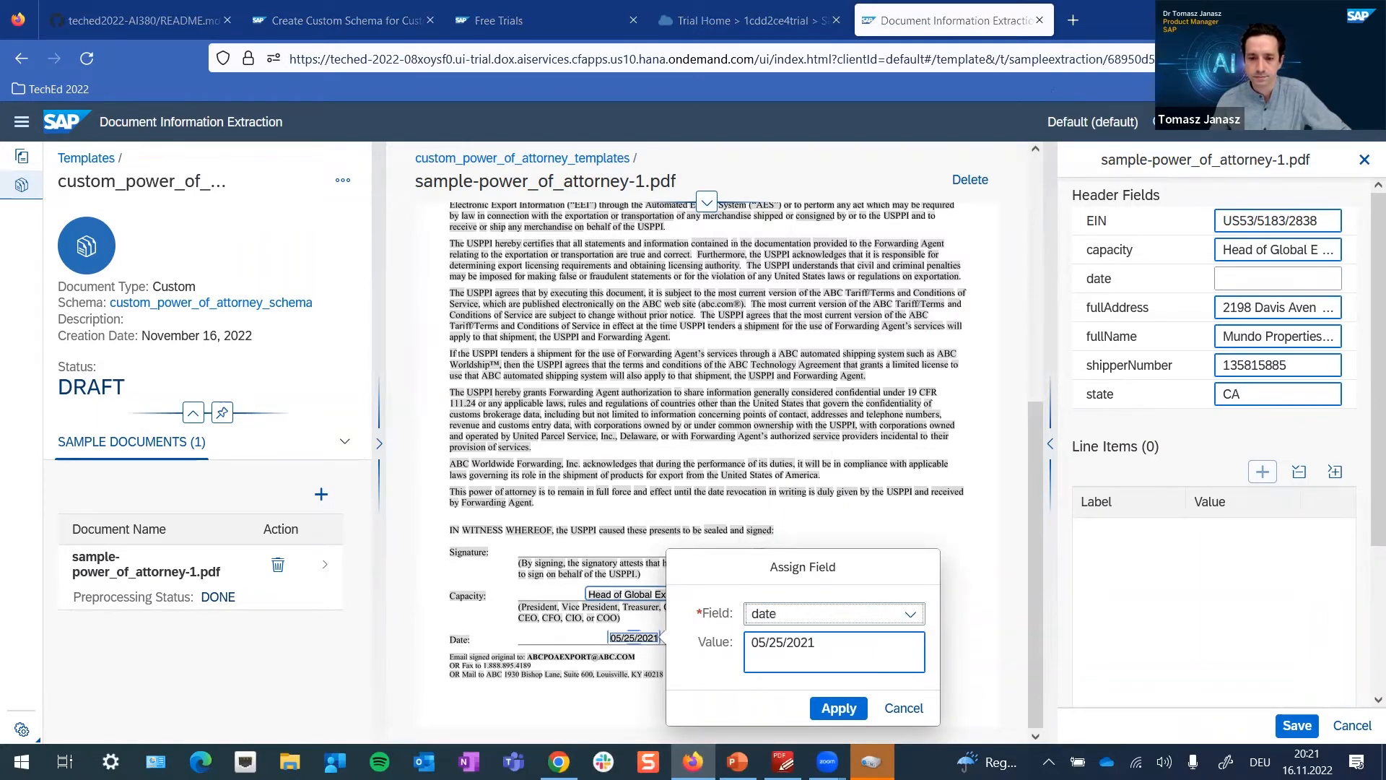
{"action": "left_click", "coordinate": [840, 710]}
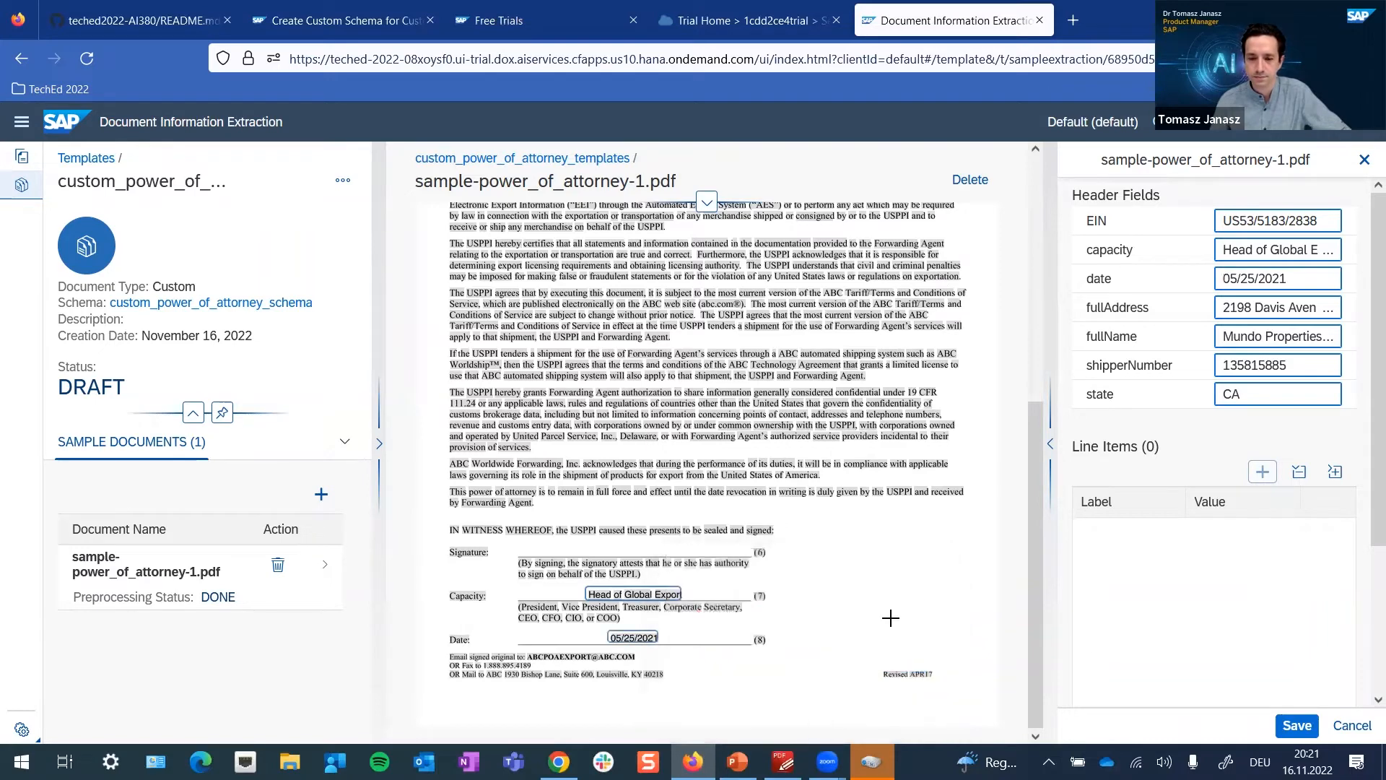
{"action": "scroll", "coordinate": [1191, 607], "scroll_direction": "down", "scroll_amount": 3}
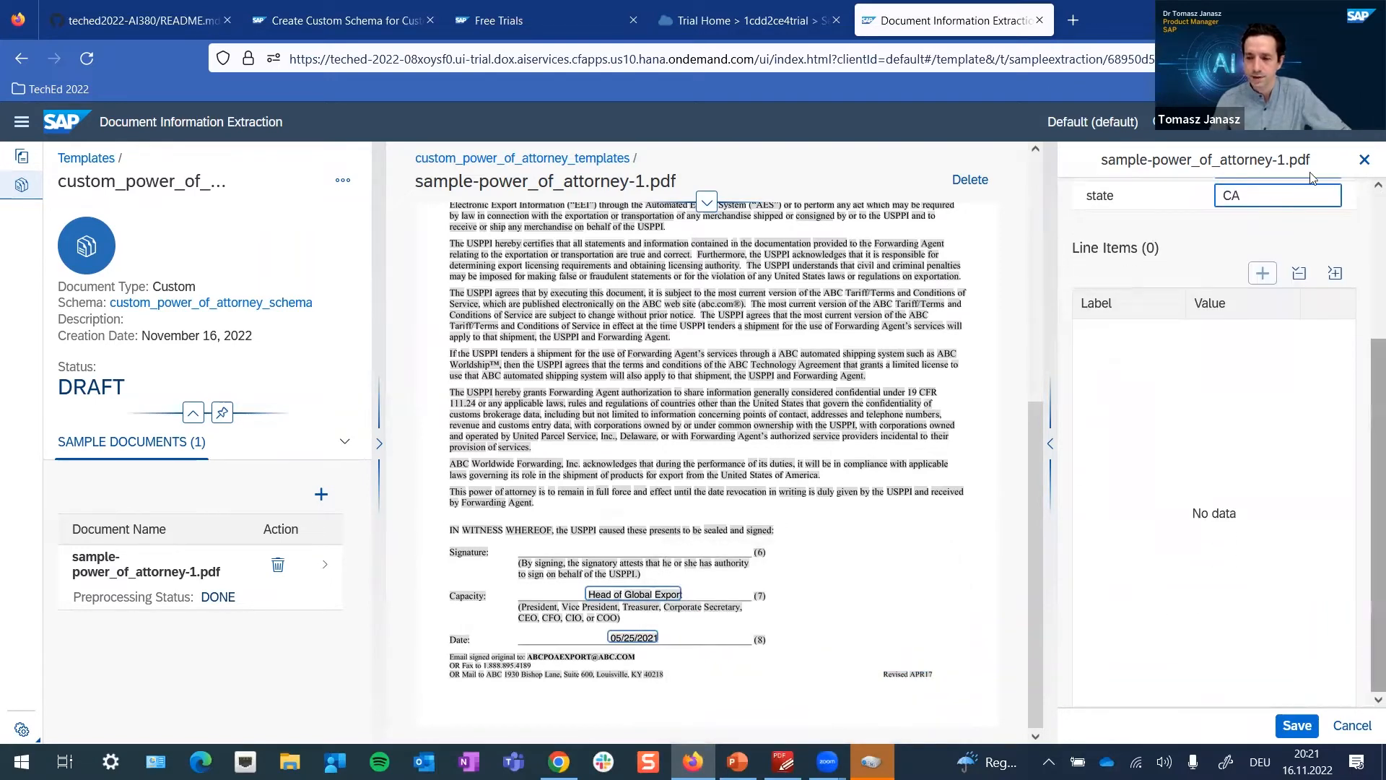
{"action": "left_click", "coordinate": [1297, 726]}
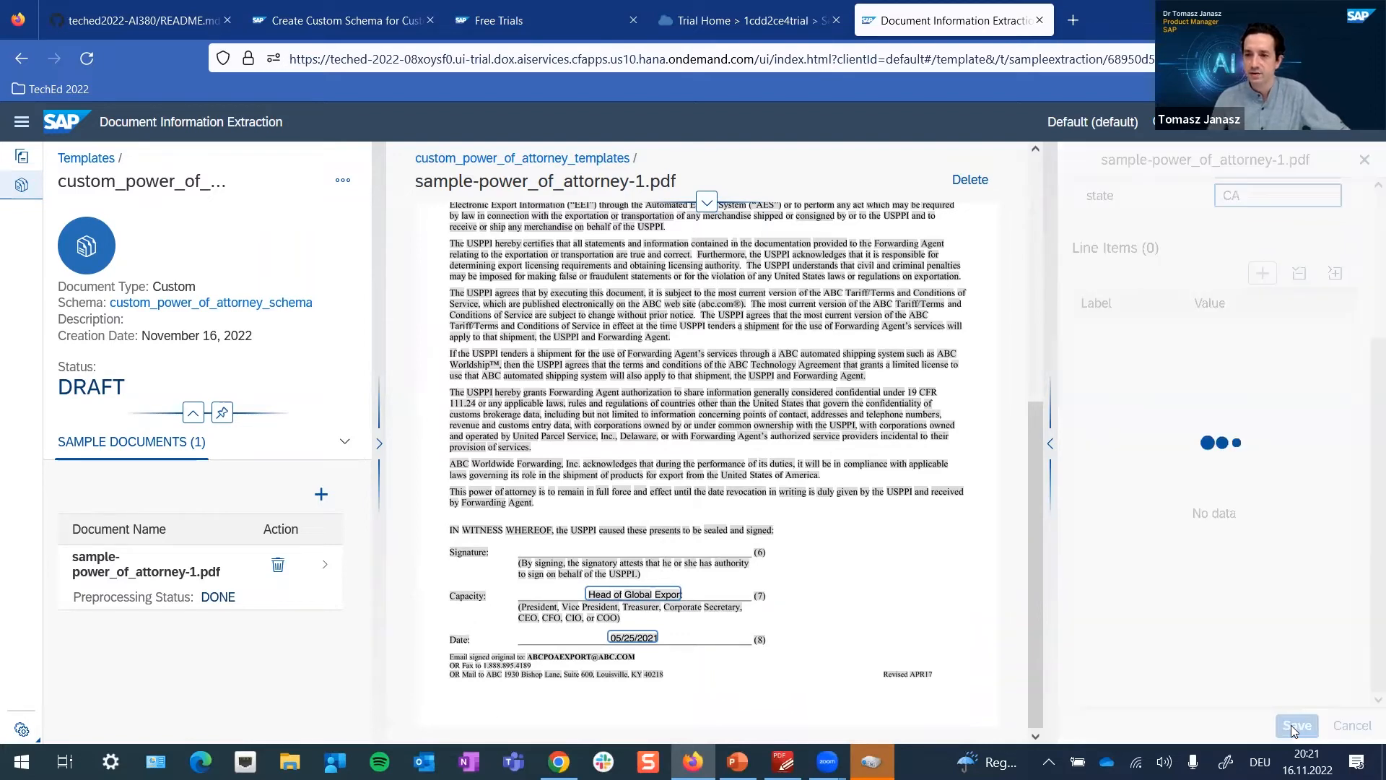
{"action": "left_click", "coordinate": [1367, 161]}
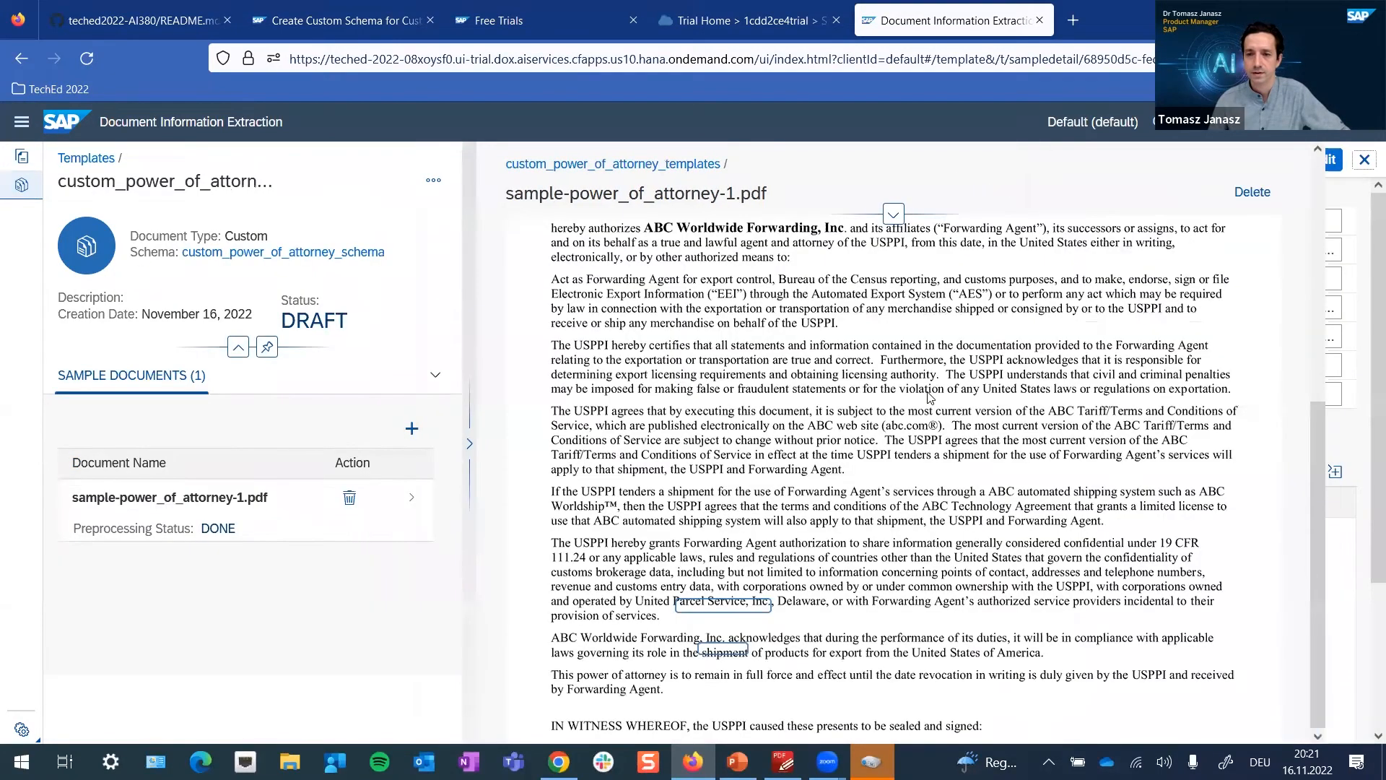
- Check the annotated fields on the page, close the sample document, and activate custom_power_of_attorney_templates
{"action": "scroll", "coordinate": [929, 392], "scroll_direction": "up", "scroll_amount": 3}
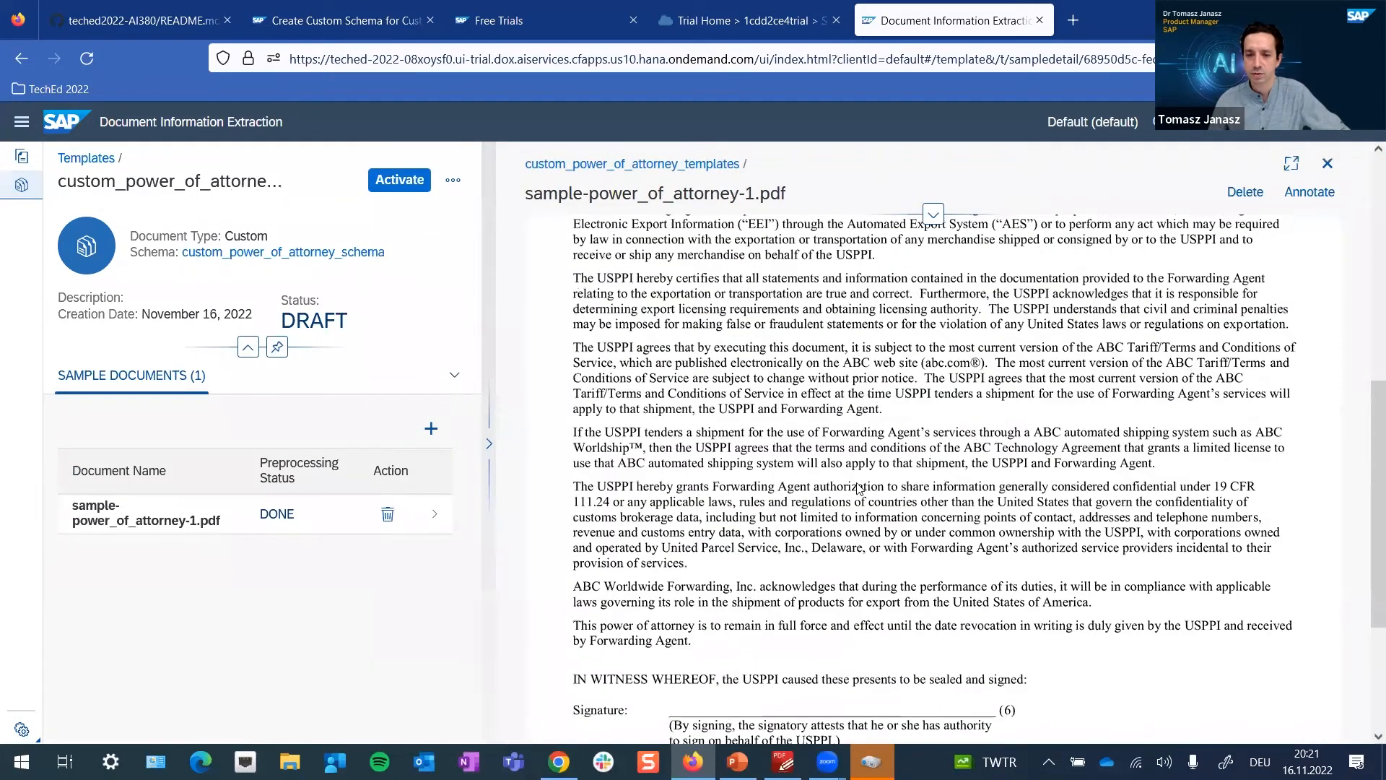
{"action": "scroll", "coordinate": [831, 499], "scroll_direction": "up", "scroll_amount": 7}
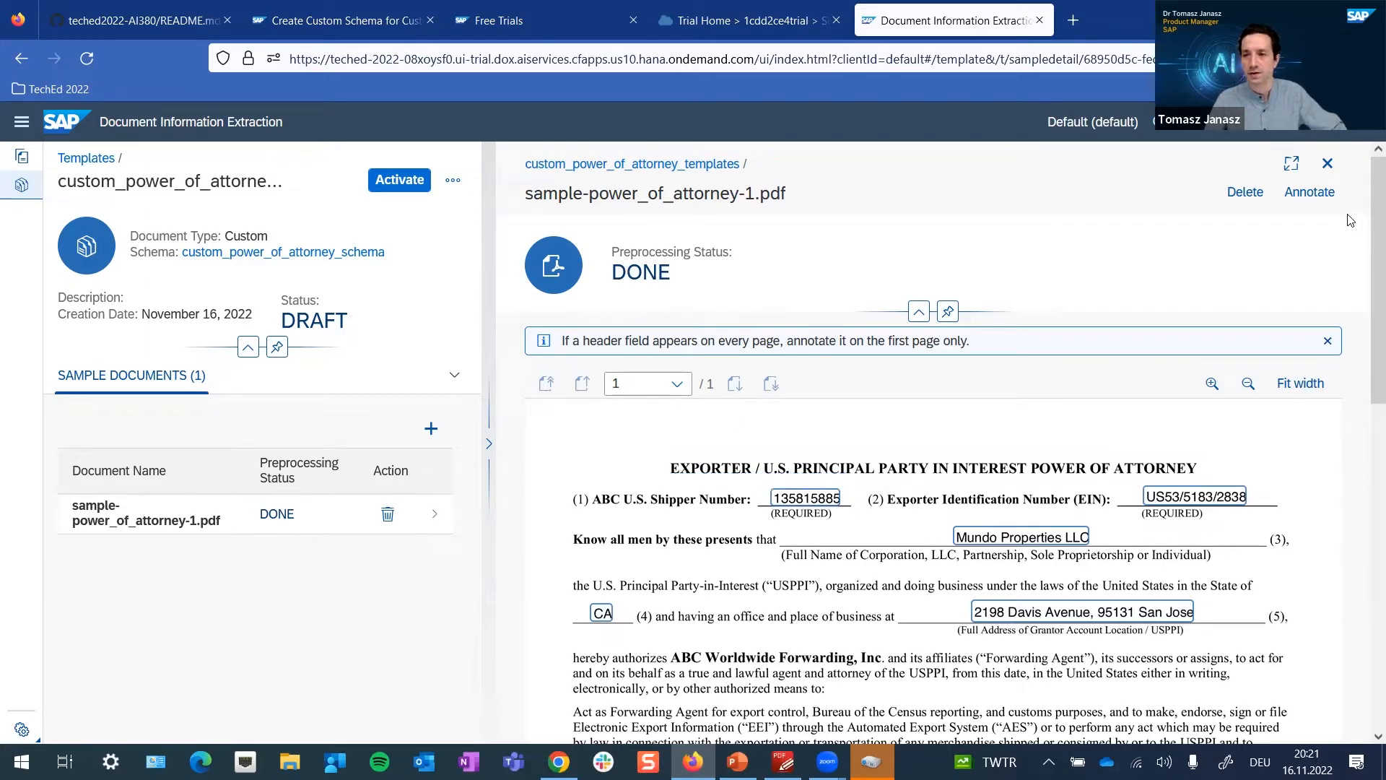
{"action": "left_click", "coordinate": [1327, 164]}
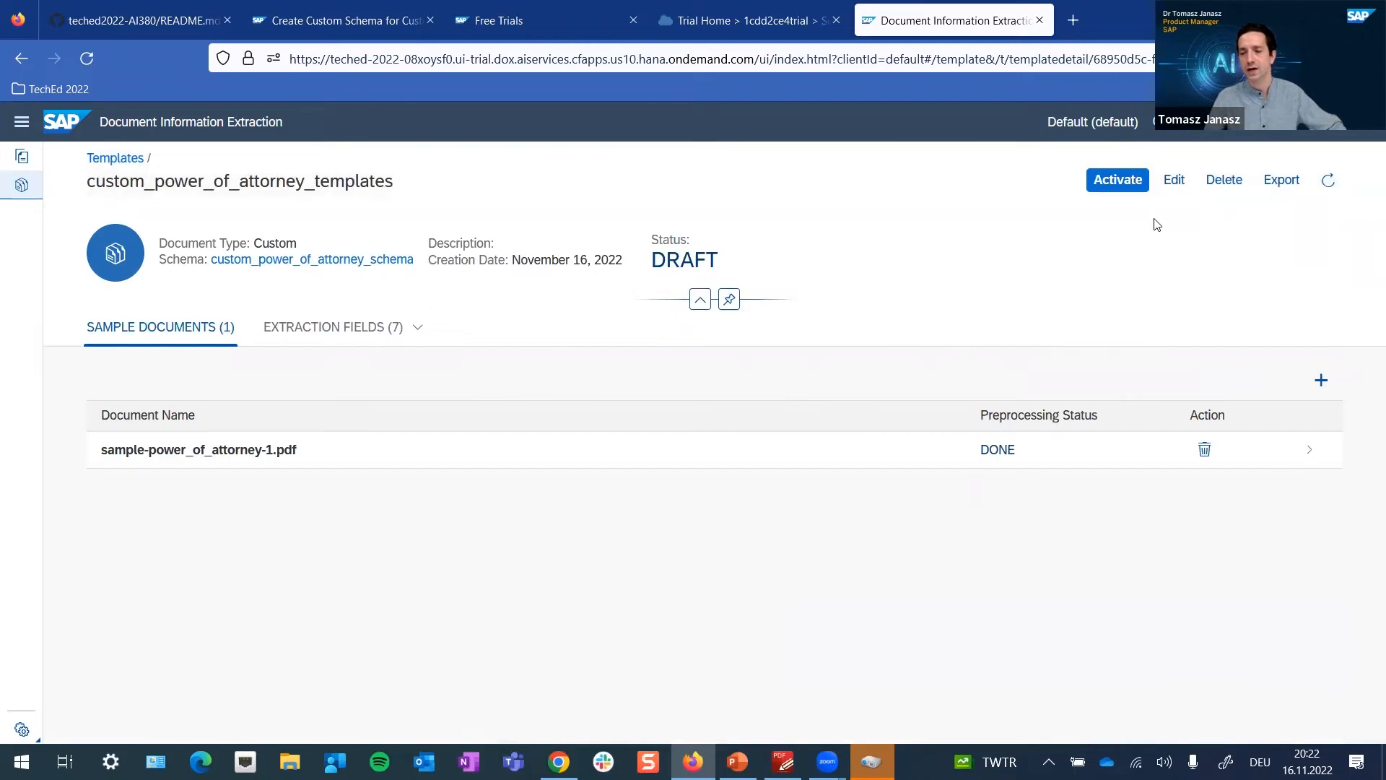
{"action": "left_click", "coordinate": [1125, 183]}
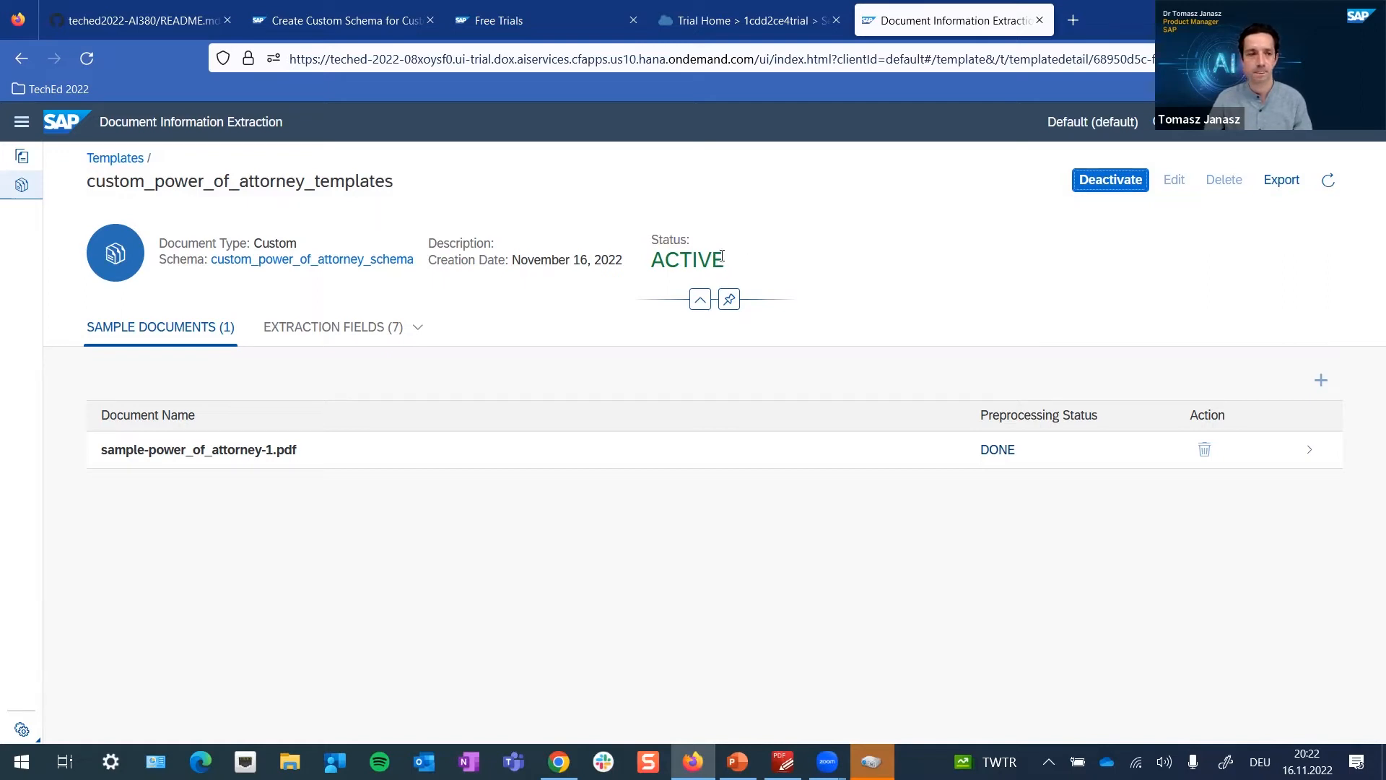
- Start a new upload from the document list with document type Custom and schema custom_power_of_attorney_schema
{"action": "left_click", "coordinate": [22, 122]}
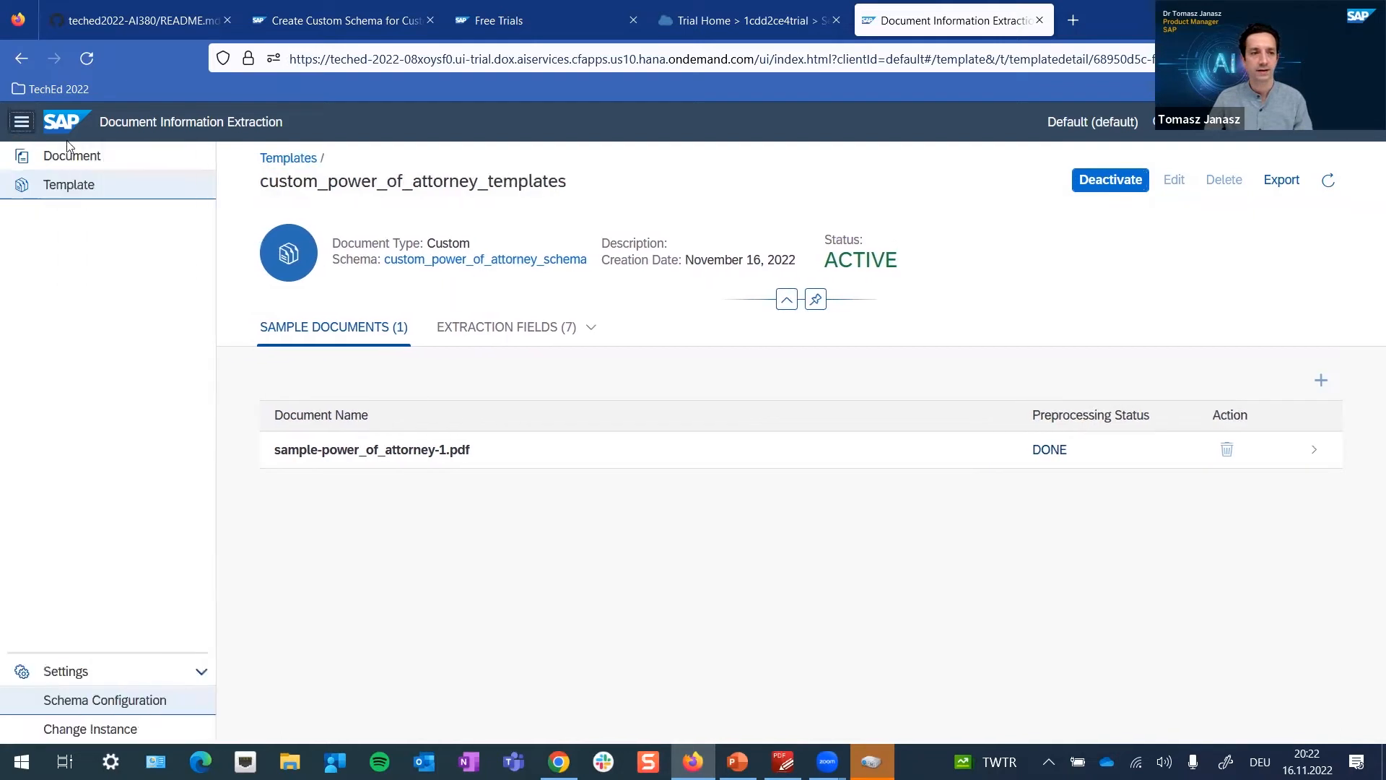
{"action": "left_click", "coordinate": [91, 161]}
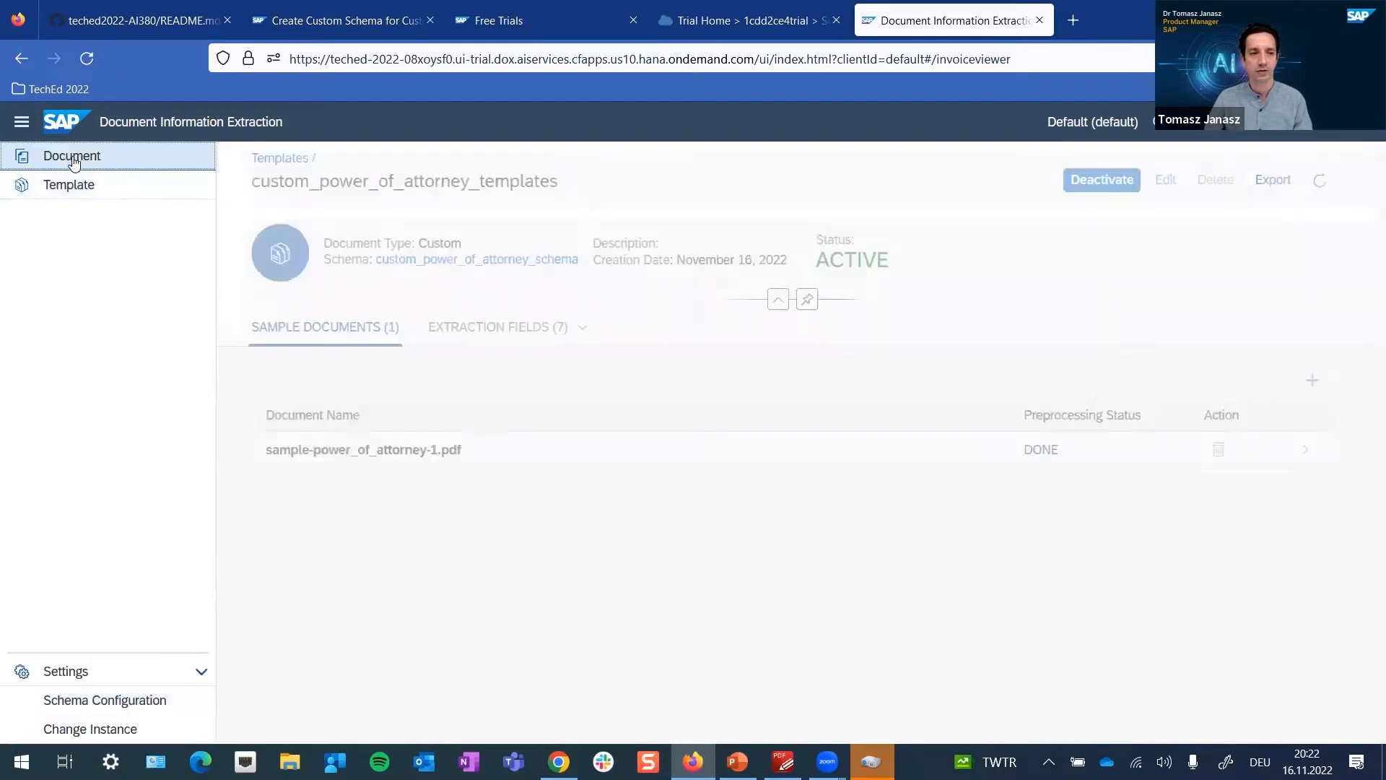
{"action": "left_click", "coordinate": [22, 121]}
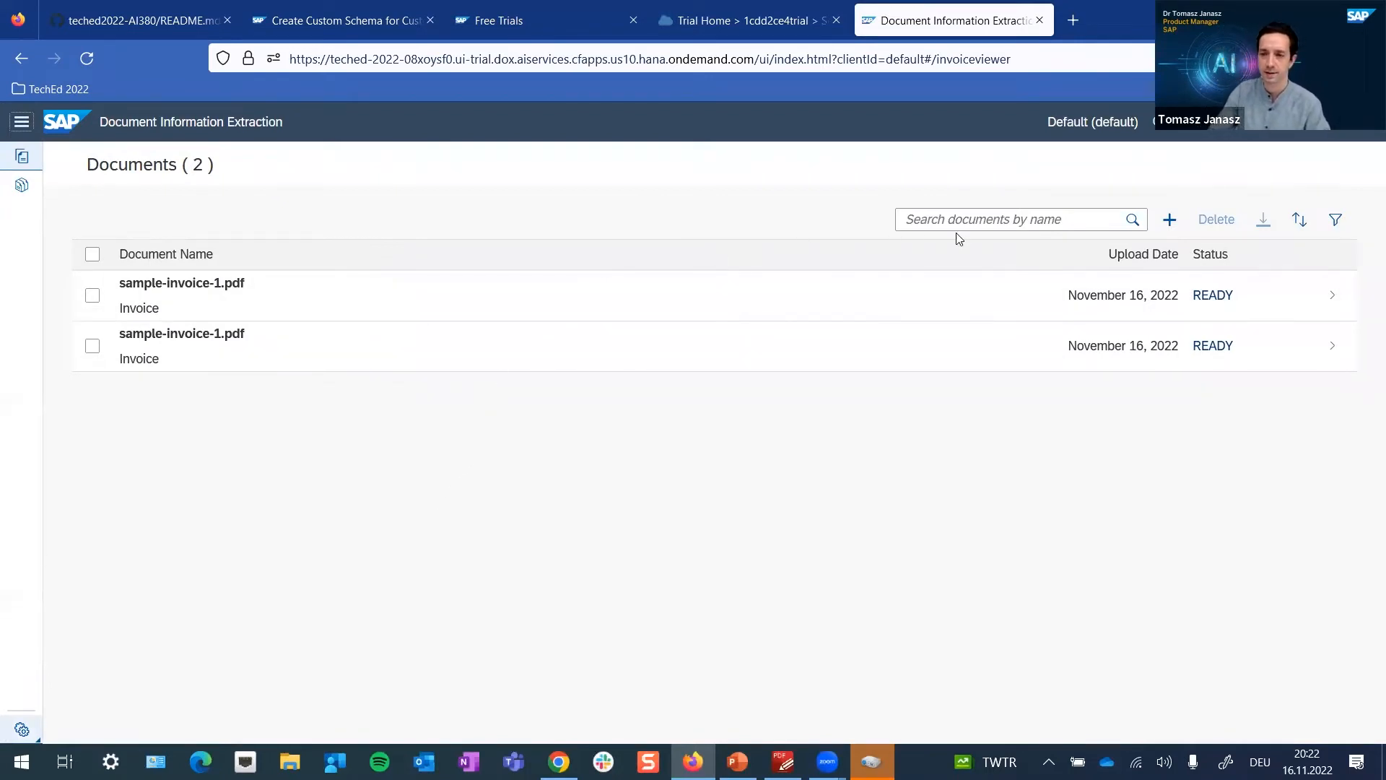
{"action": "left_click", "coordinate": [1171, 221]}
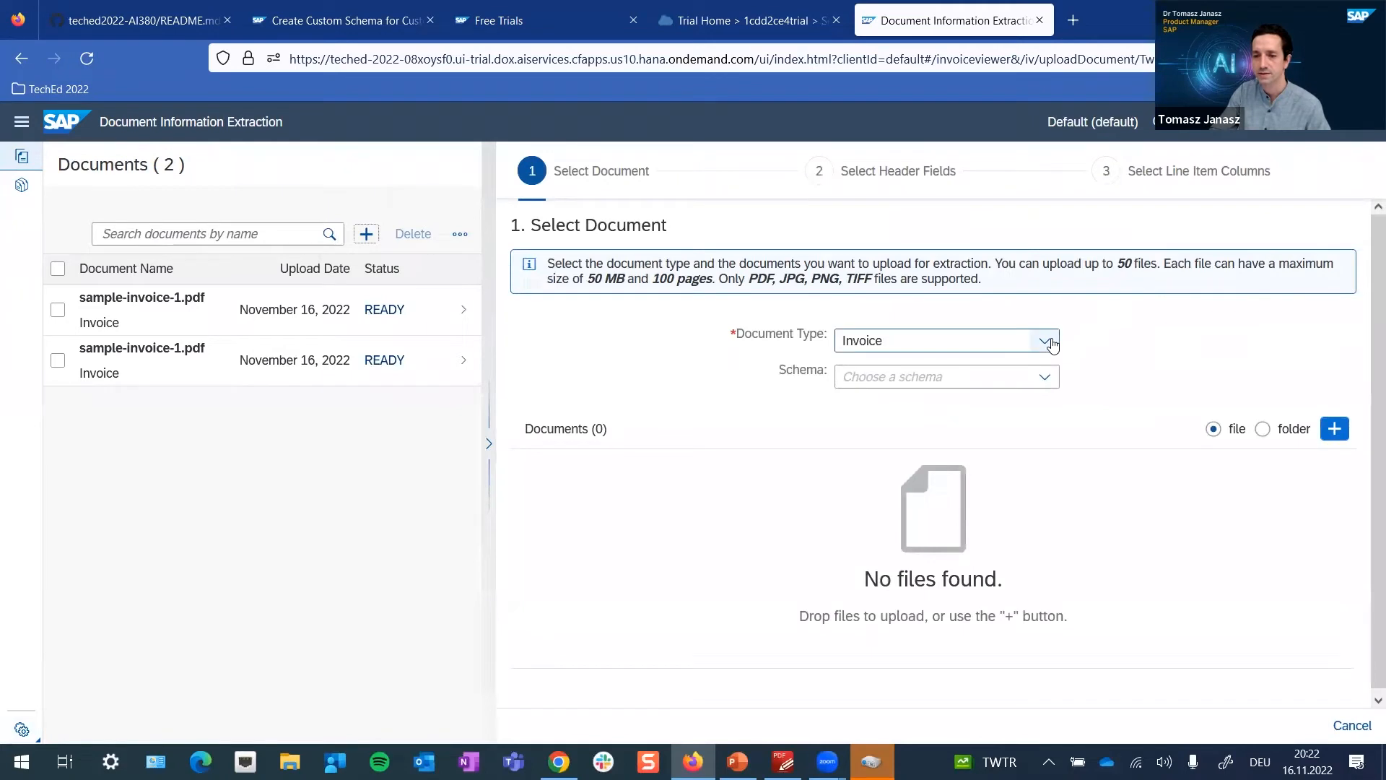
{"action": "left_click", "coordinate": [1045, 341]}
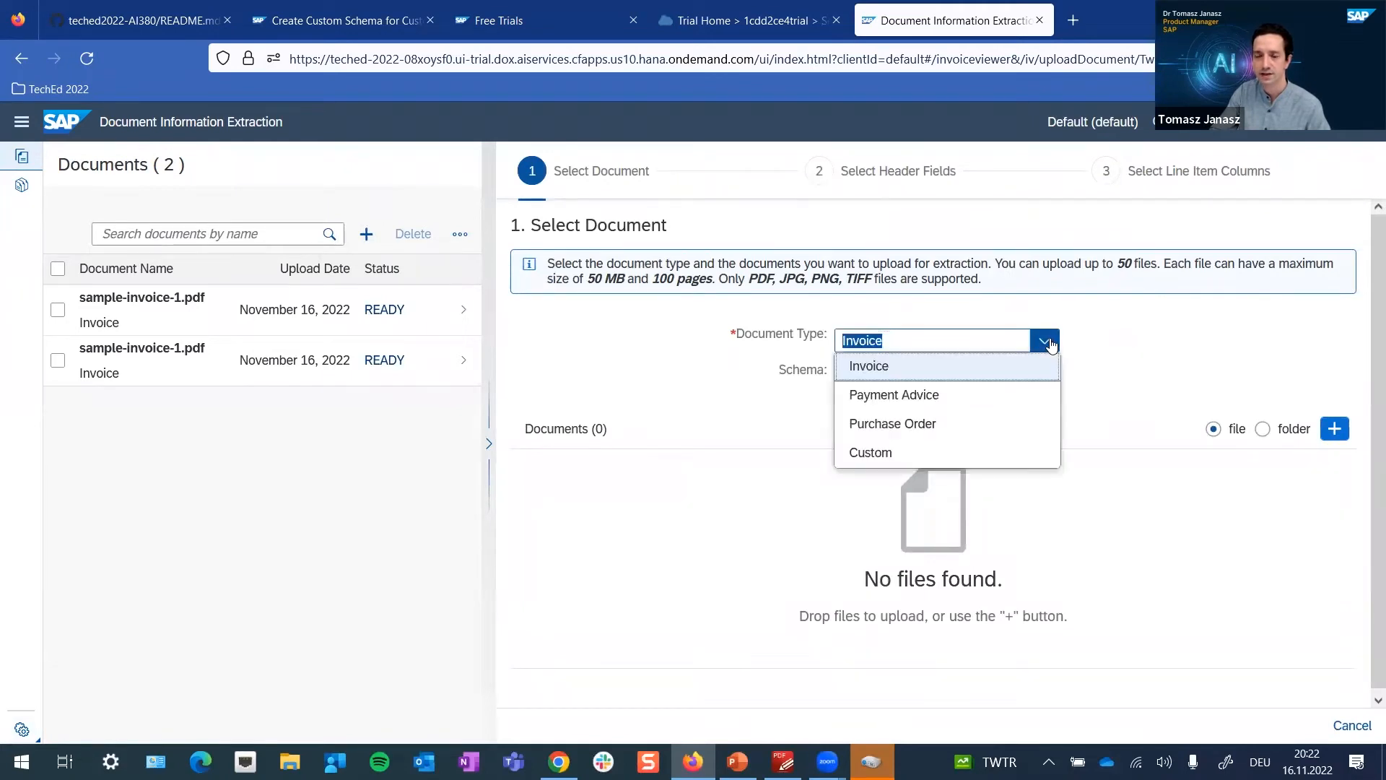
{"action": "left_click", "coordinate": [869, 455]}
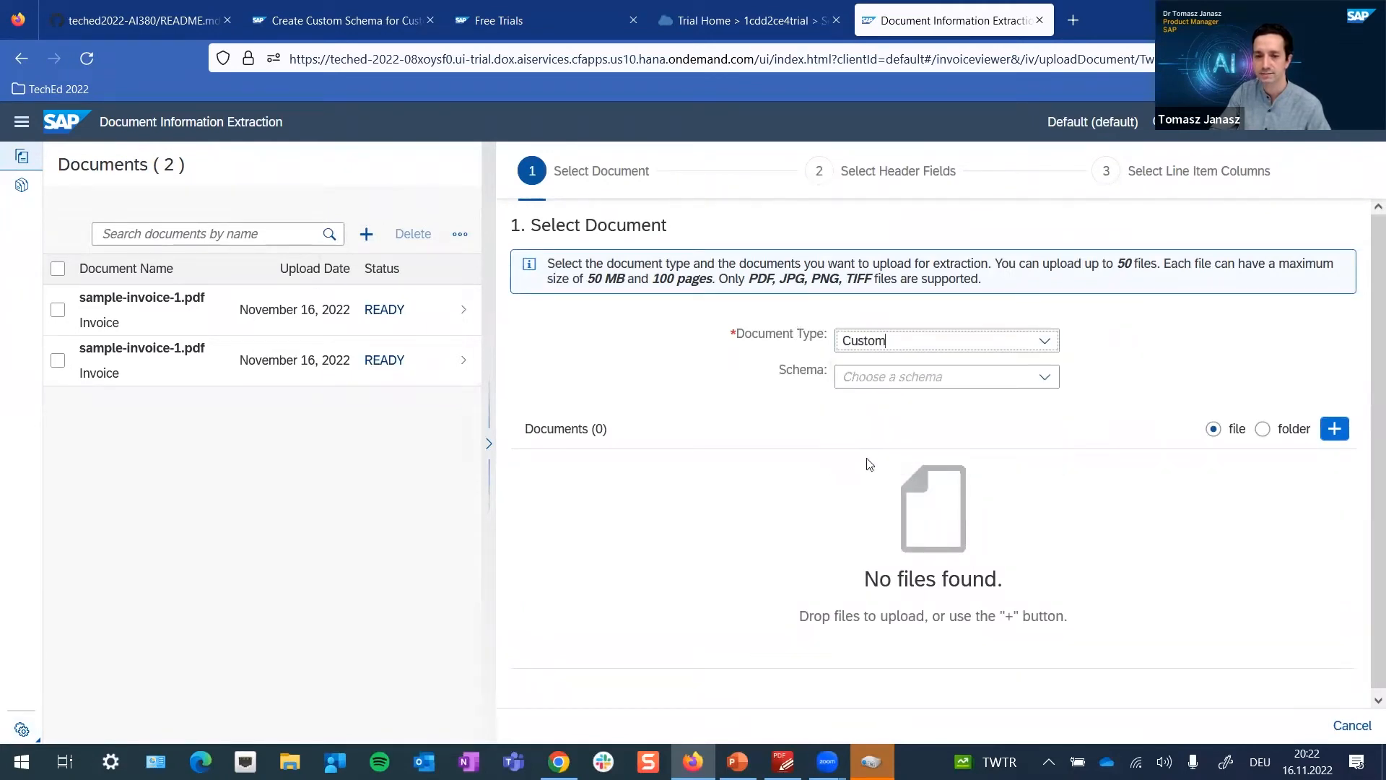
{"action": "left_click", "coordinate": [1044, 379]}
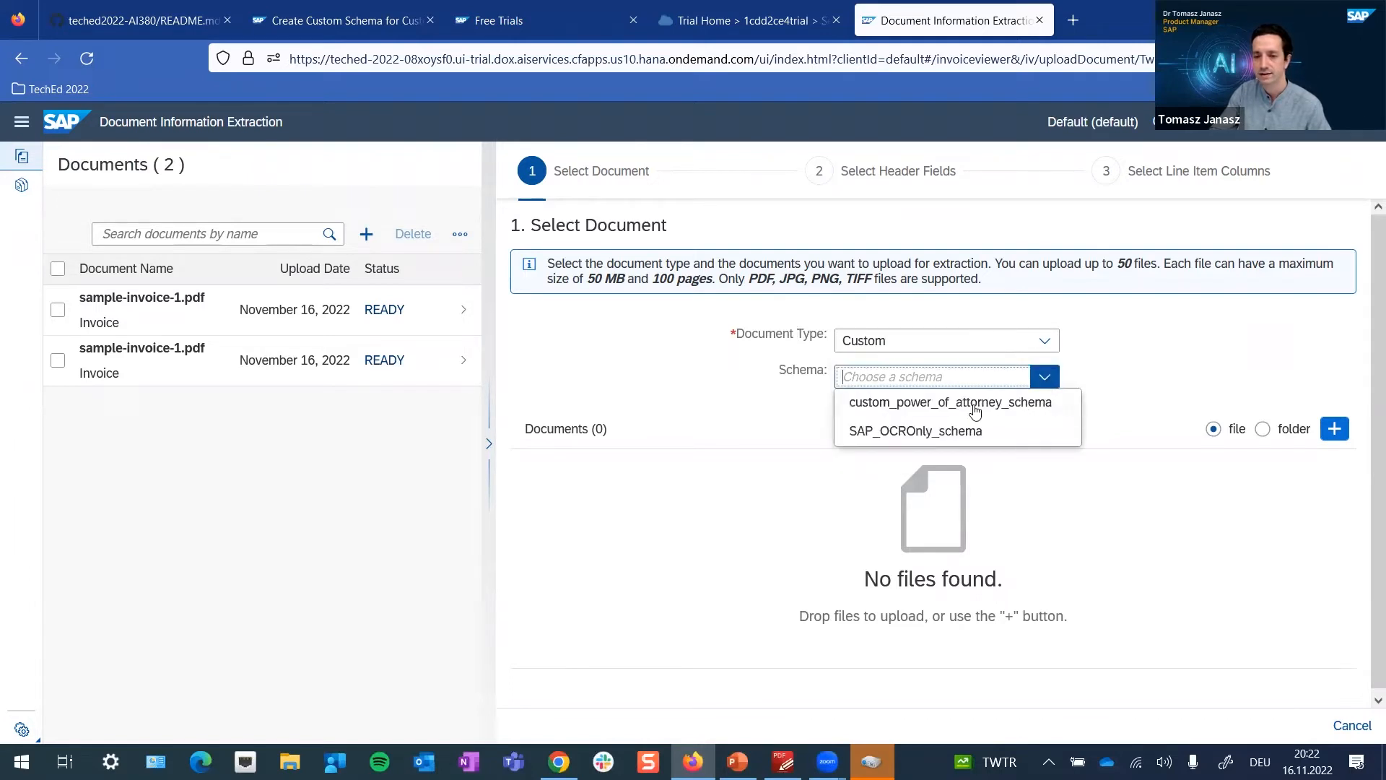
{"action": "left_click", "coordinate": [1038, 409]}
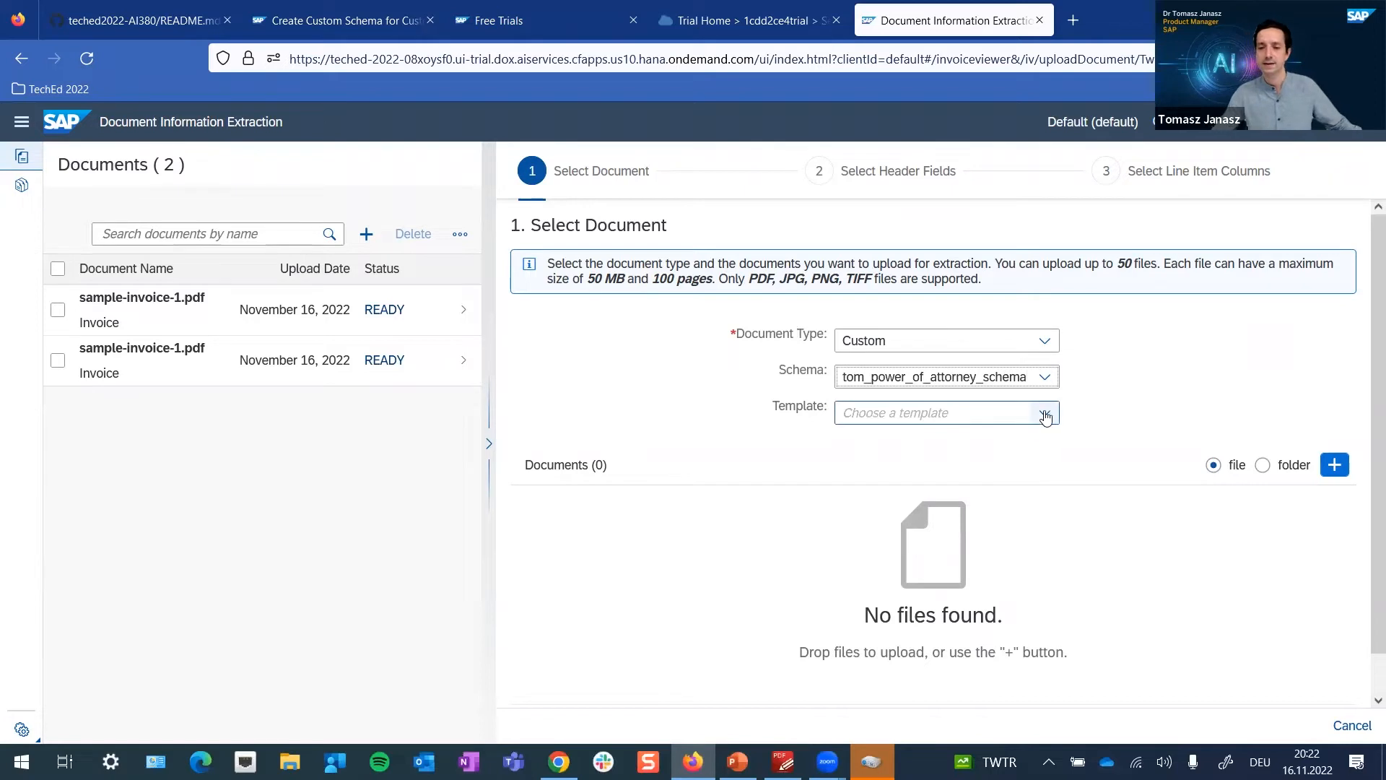
- Set the upload's template to custom_power_of_attorney_templates instead of automatic detection
{"action": "left_click", "coordinate": [1039, 417]}
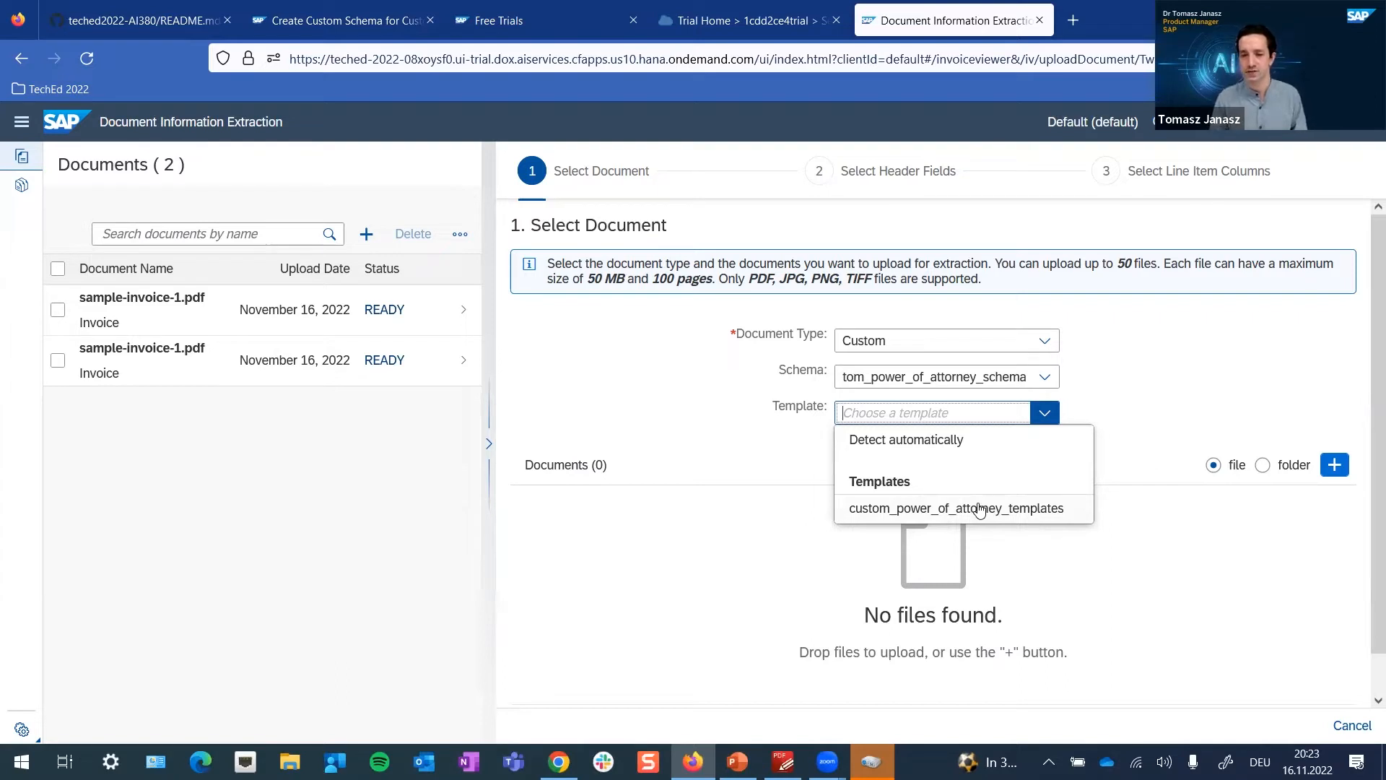
{"action": "left_click", "coordinate": [948, 448]}
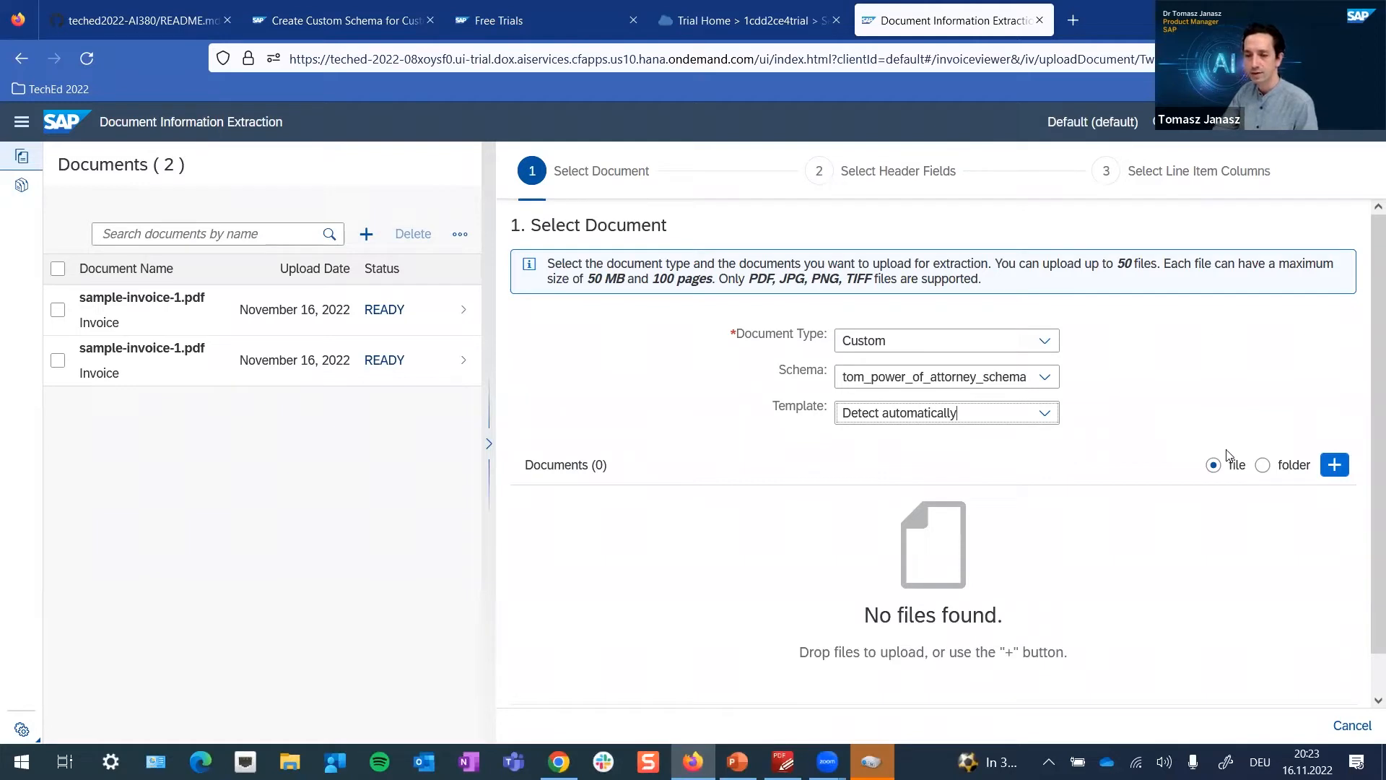
{"action": "left_click", "coordinate": [1044, 413]}
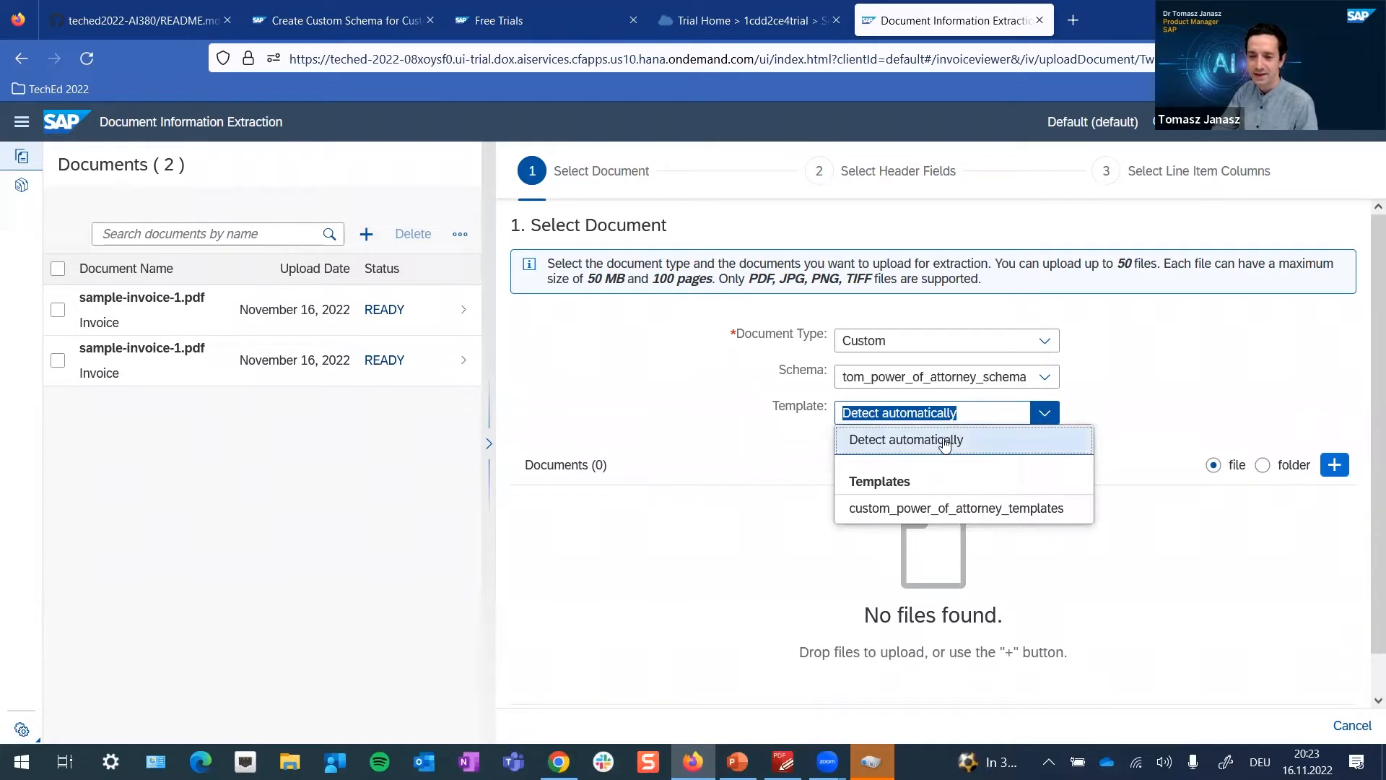
{"action": "left_click", "coordinate": [953, 508]}
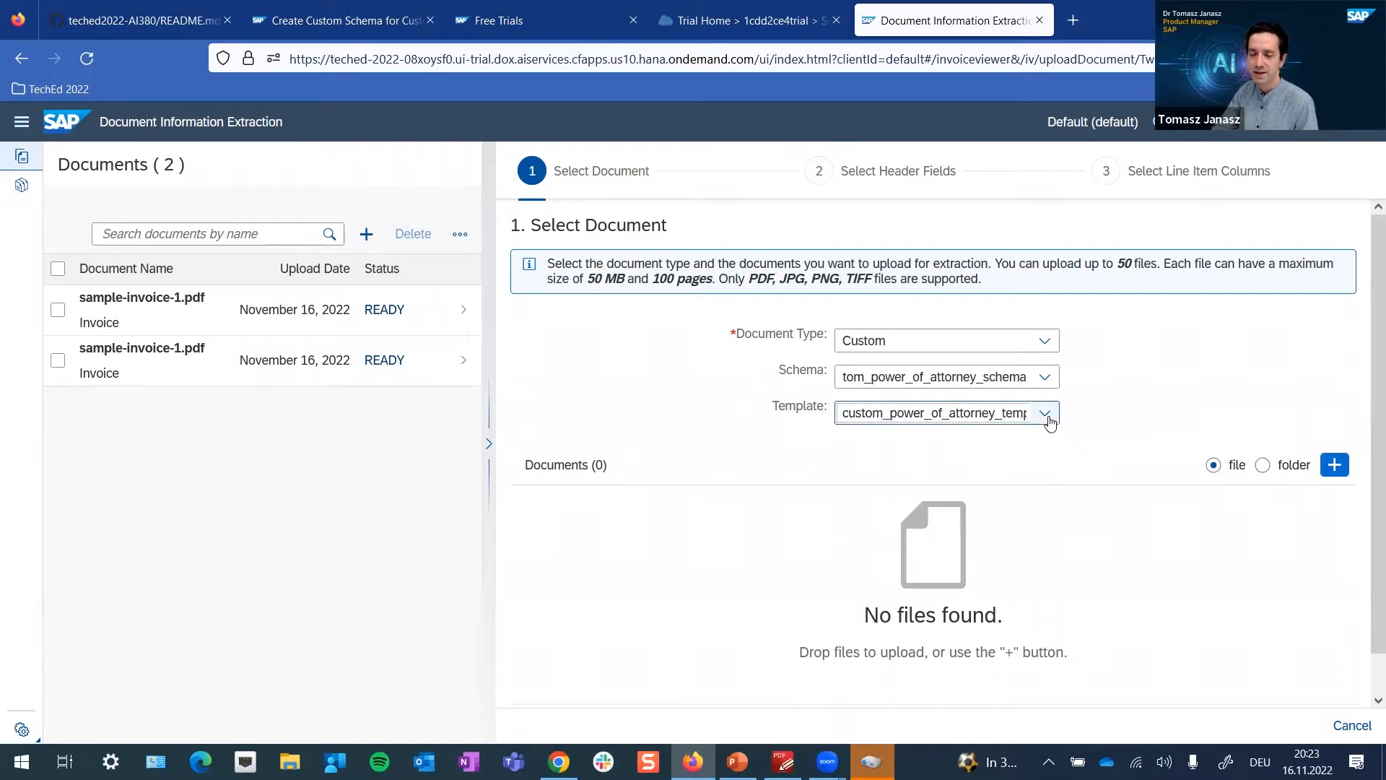
- Add sample-power_of_attorney-2.pdf and sample-power_of_attorney-3.pdf from the Custom PoA folder to the upload
{"action": "left_click", "coordinate": [1334, 466]}
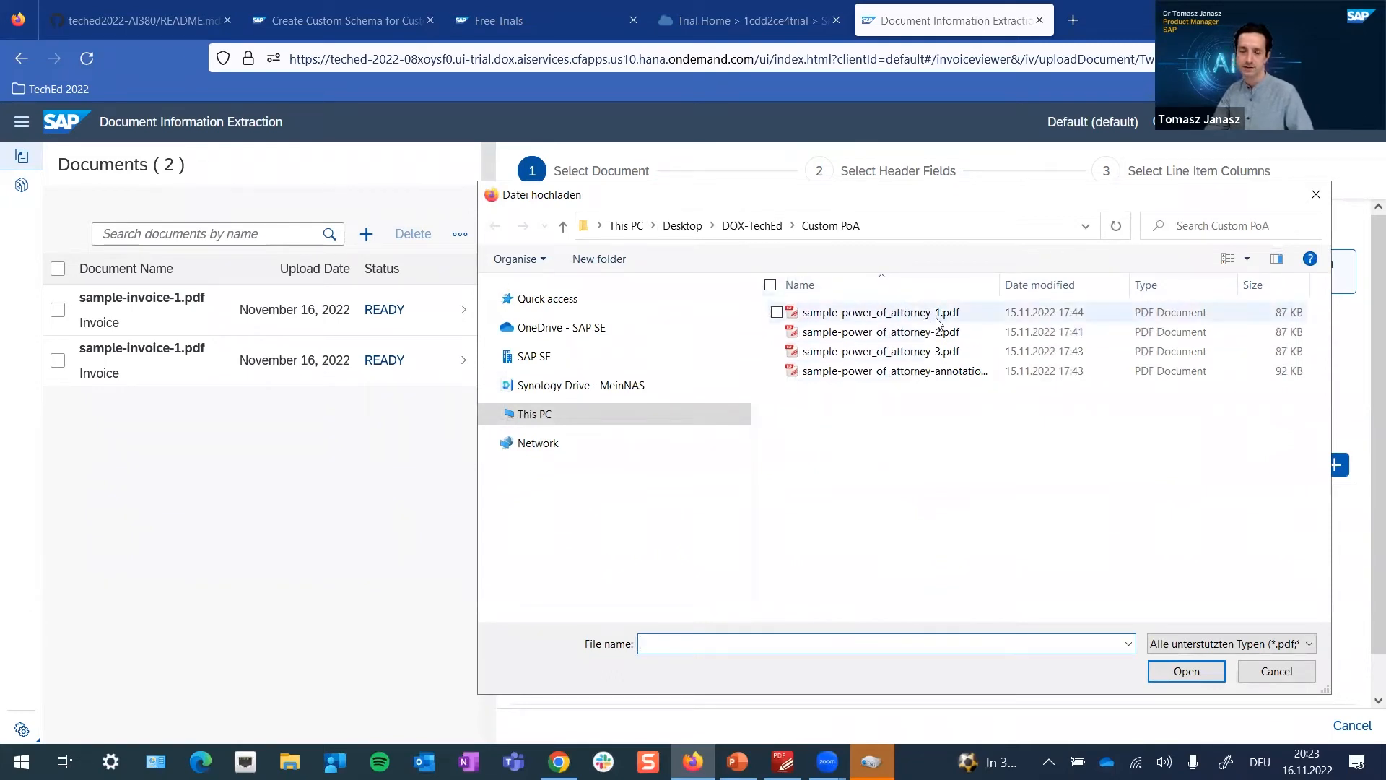
{"action": "left_click", "coordinate": [776, 331]}
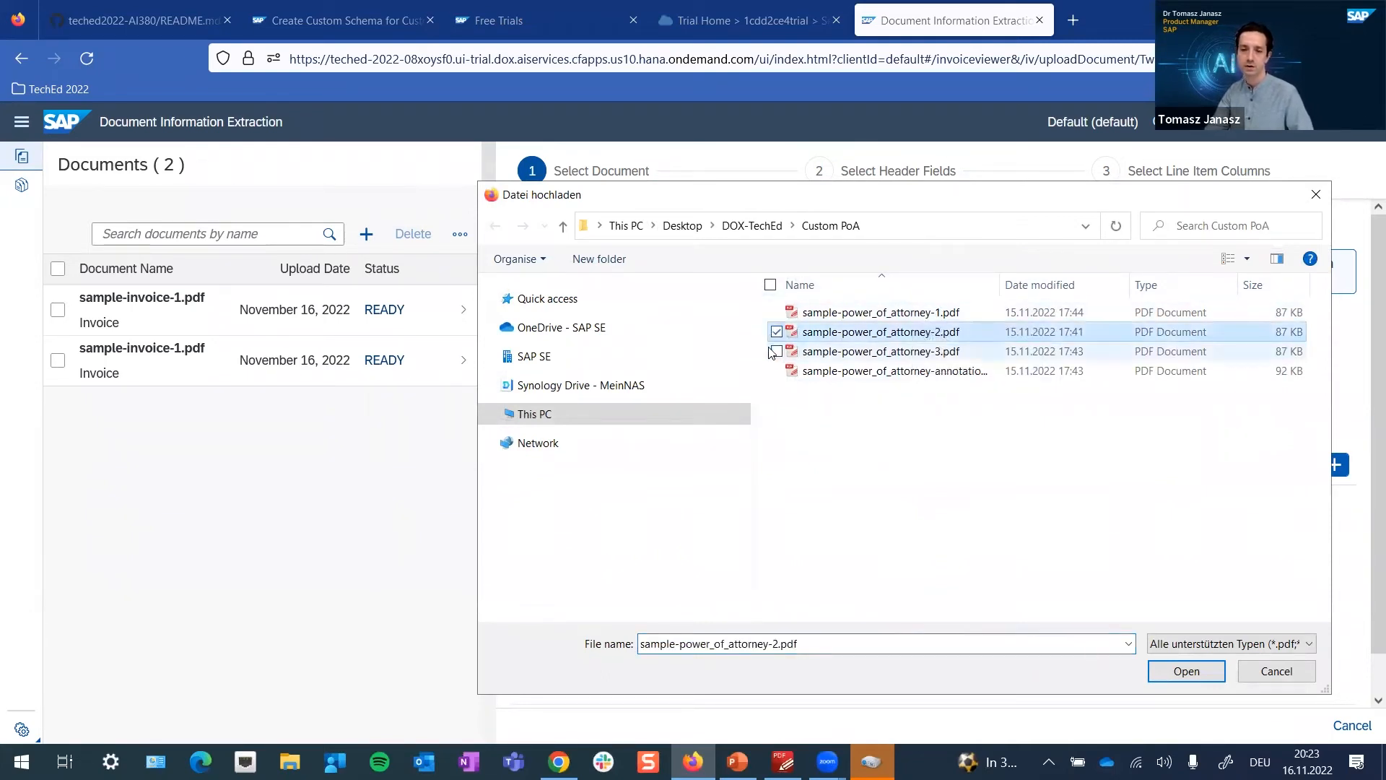
{"action": "left_click", "coordinate": [777, 352]}
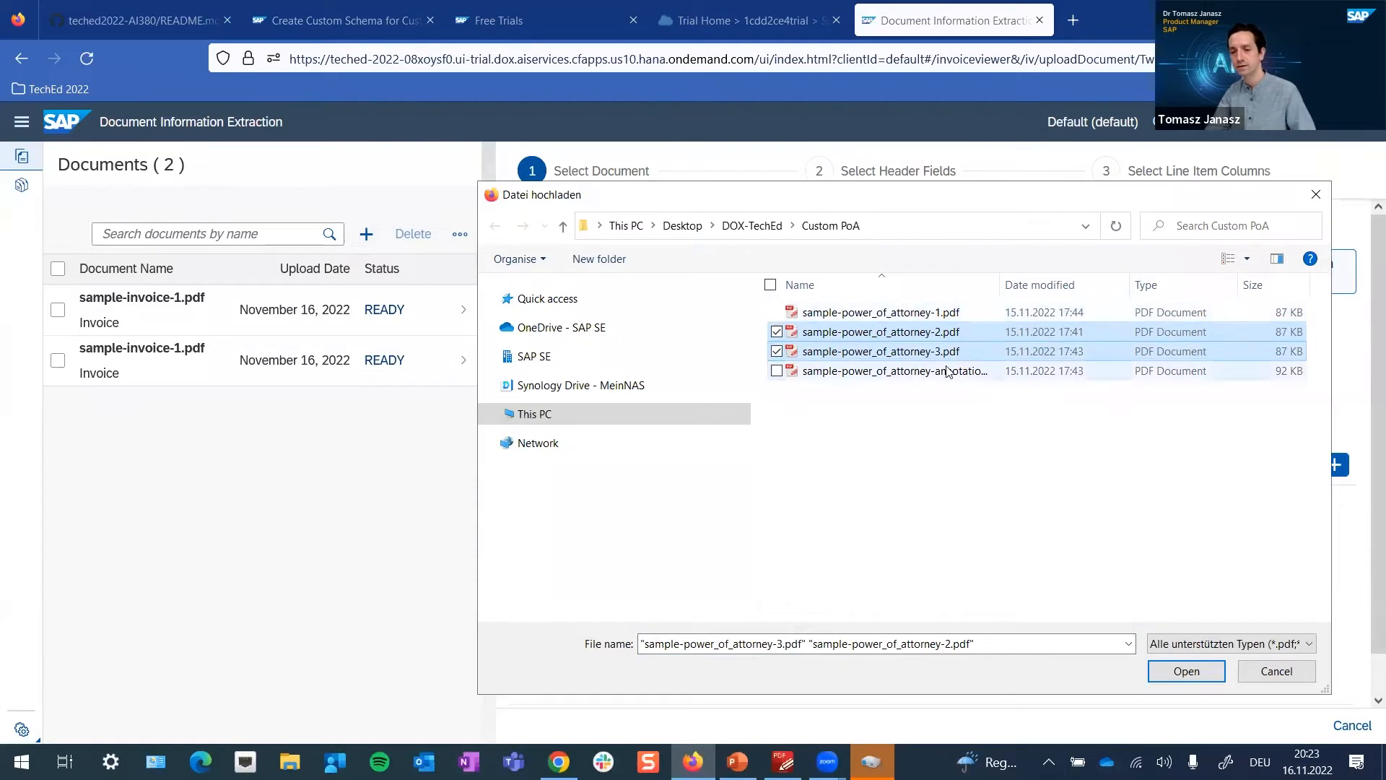
{"action": "left_click", "coordinate": [1199, 671]}
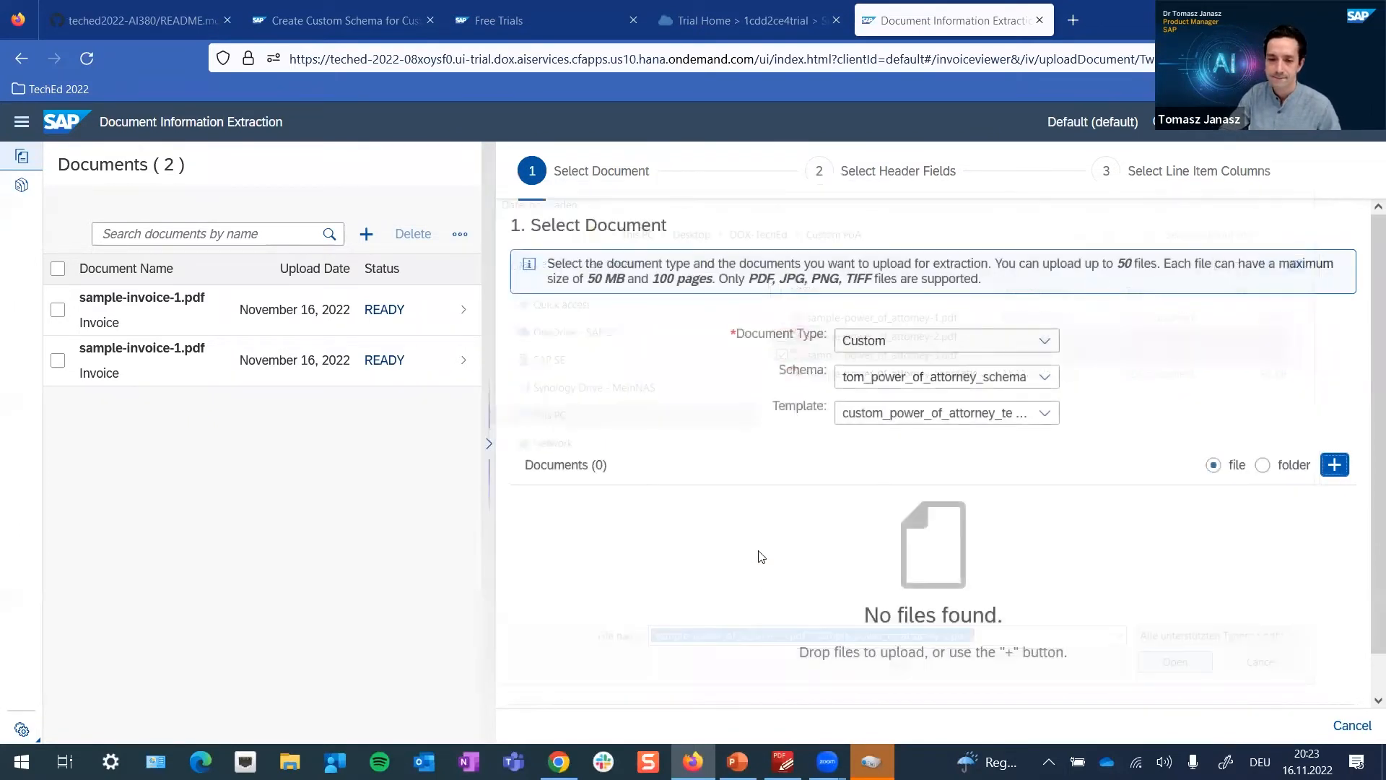
- Keep the schema's header fields and line item columns, proceed to the upload review, and look through the summary
{"action": "left_click", "coordinate": [536, 649]}
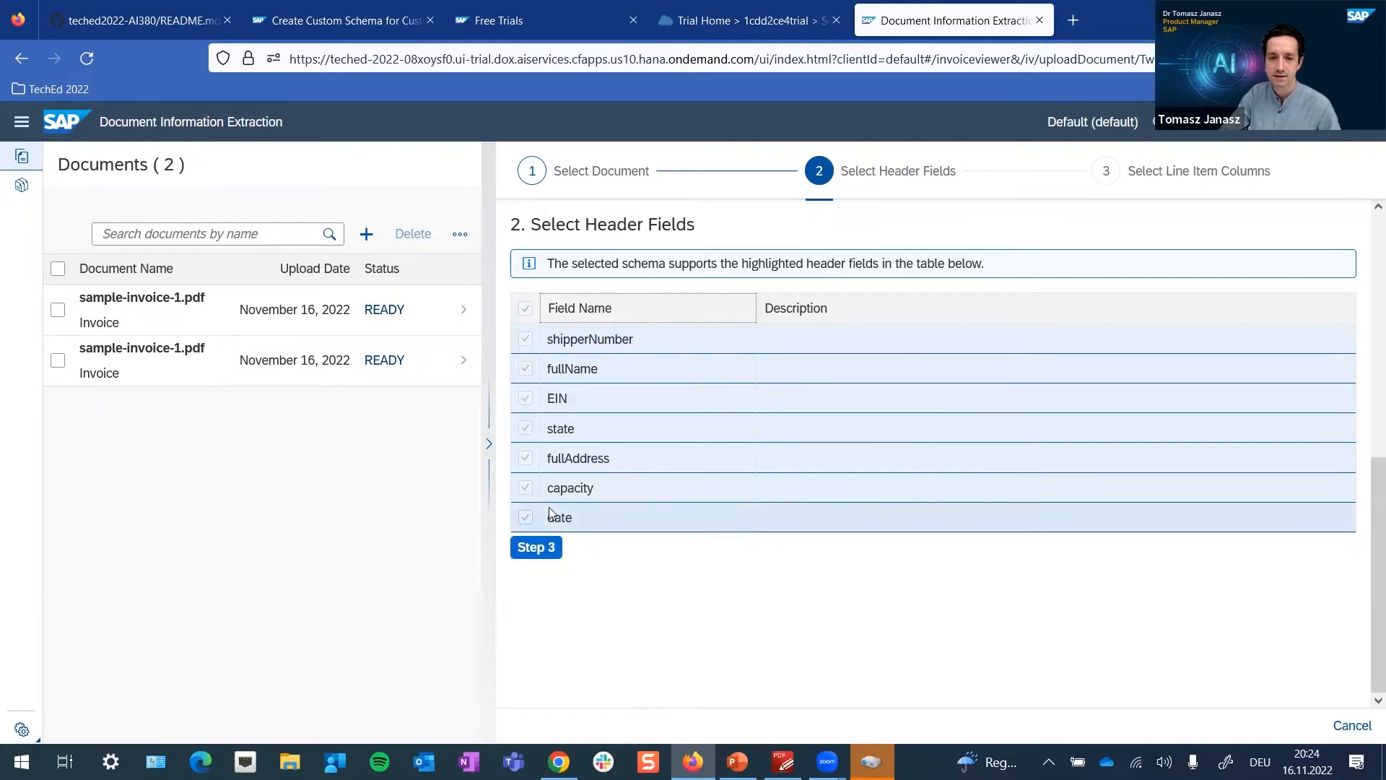
{"action": "left_click", "coordinate": [536, 552]}
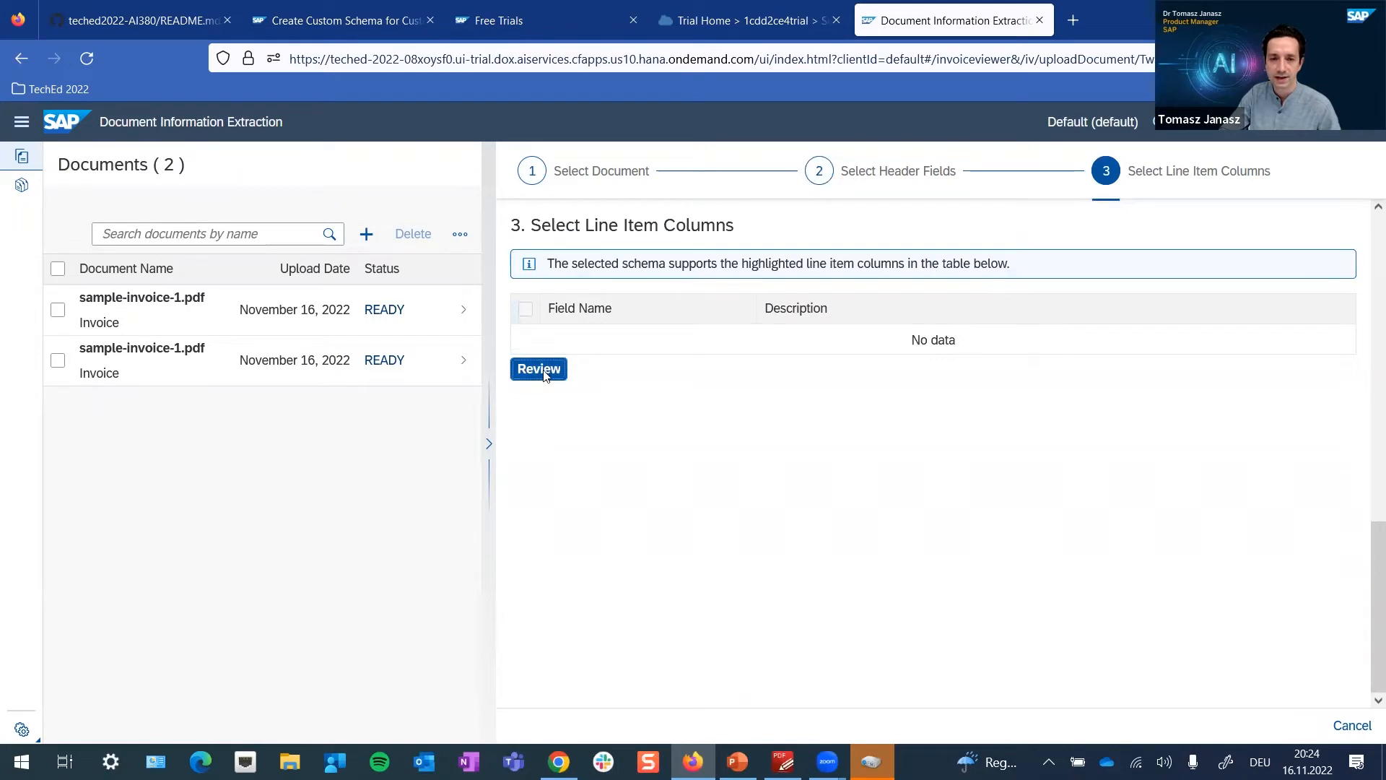
{"action": "left_click", "coordinate": [547, 371]}
{"action": "scroll", "coordinate": [1004, 506], "scroll_direction": "down", "scroll_amount": 2}
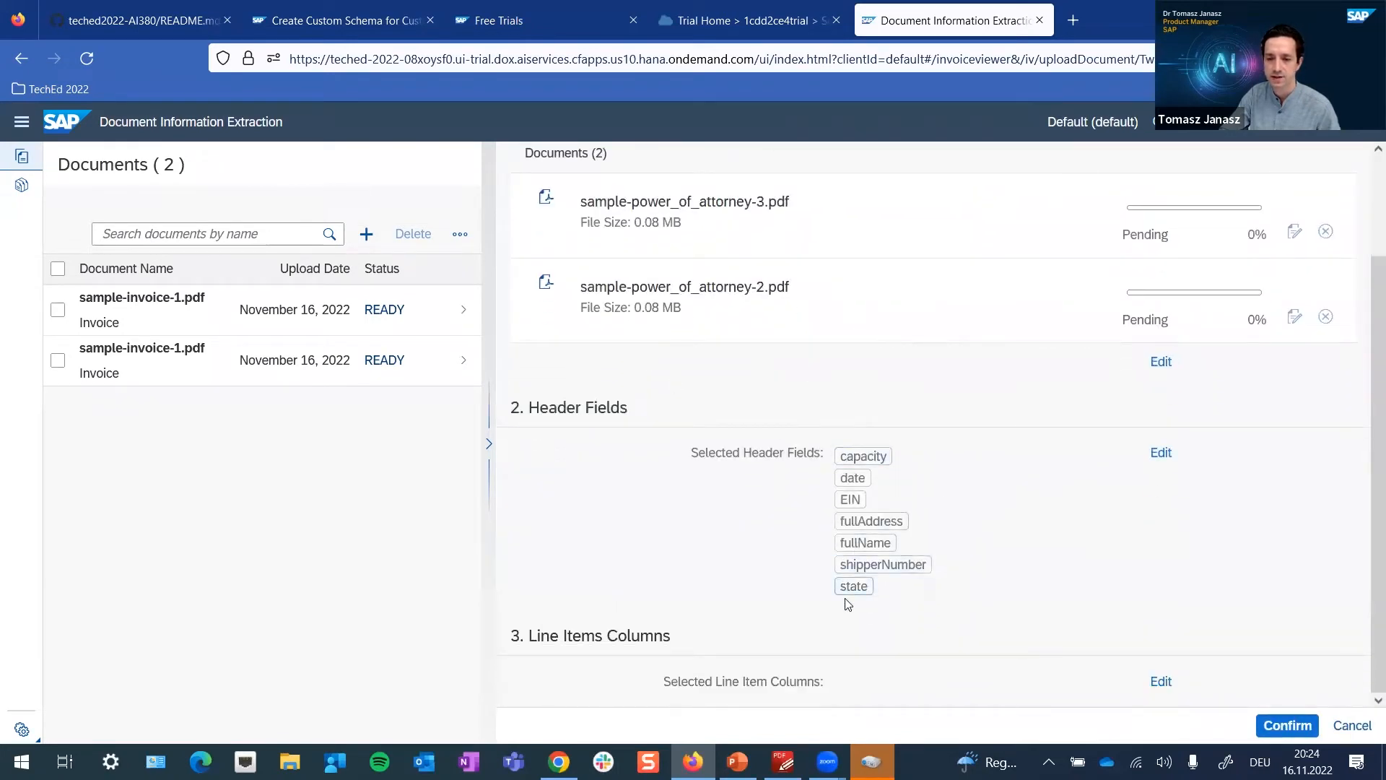
- Confirm the upload of both power of attorney files, then open sample-power_of_attorney-2.pdf and look through the fields marked on the page
{"action": "left_click", "coordinate": [1289, 726]}
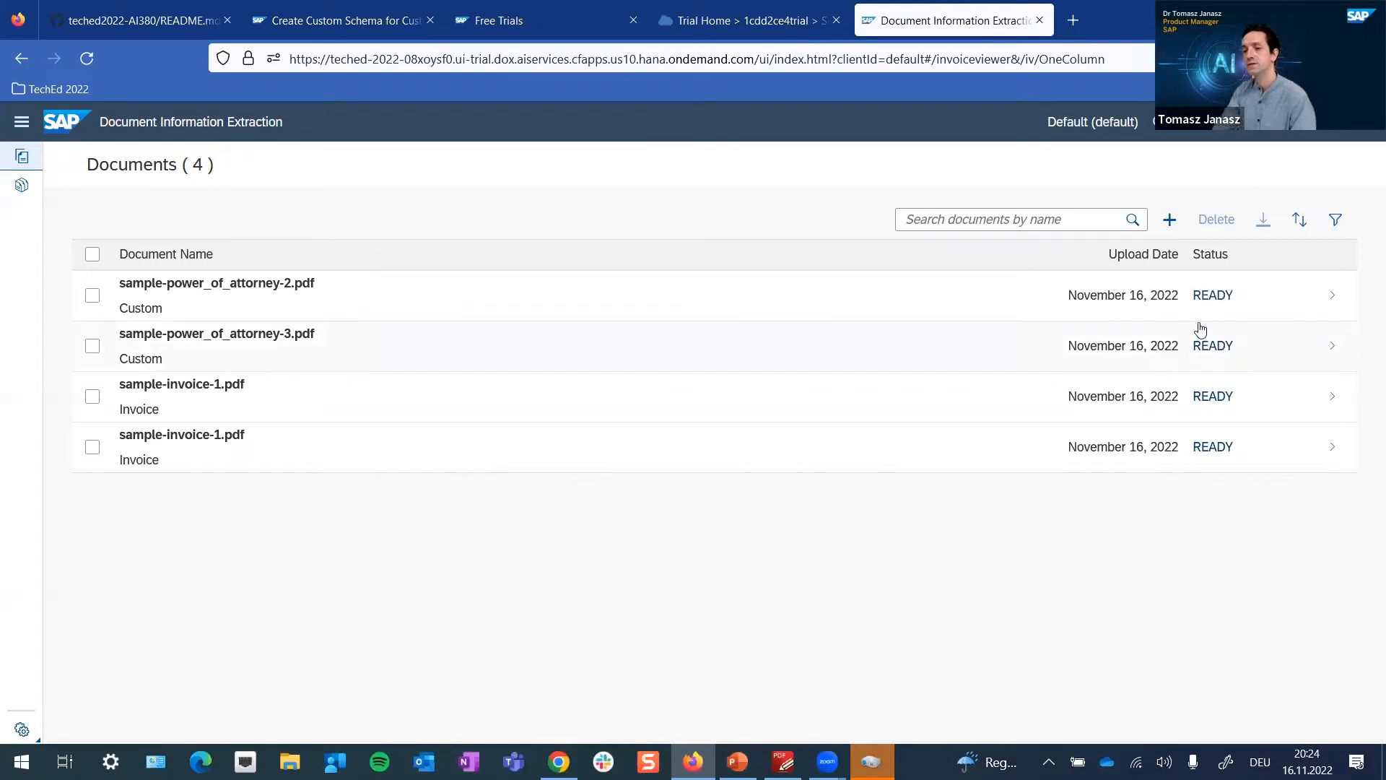
{"action": "left_click", "coordinate": [652, 303]}
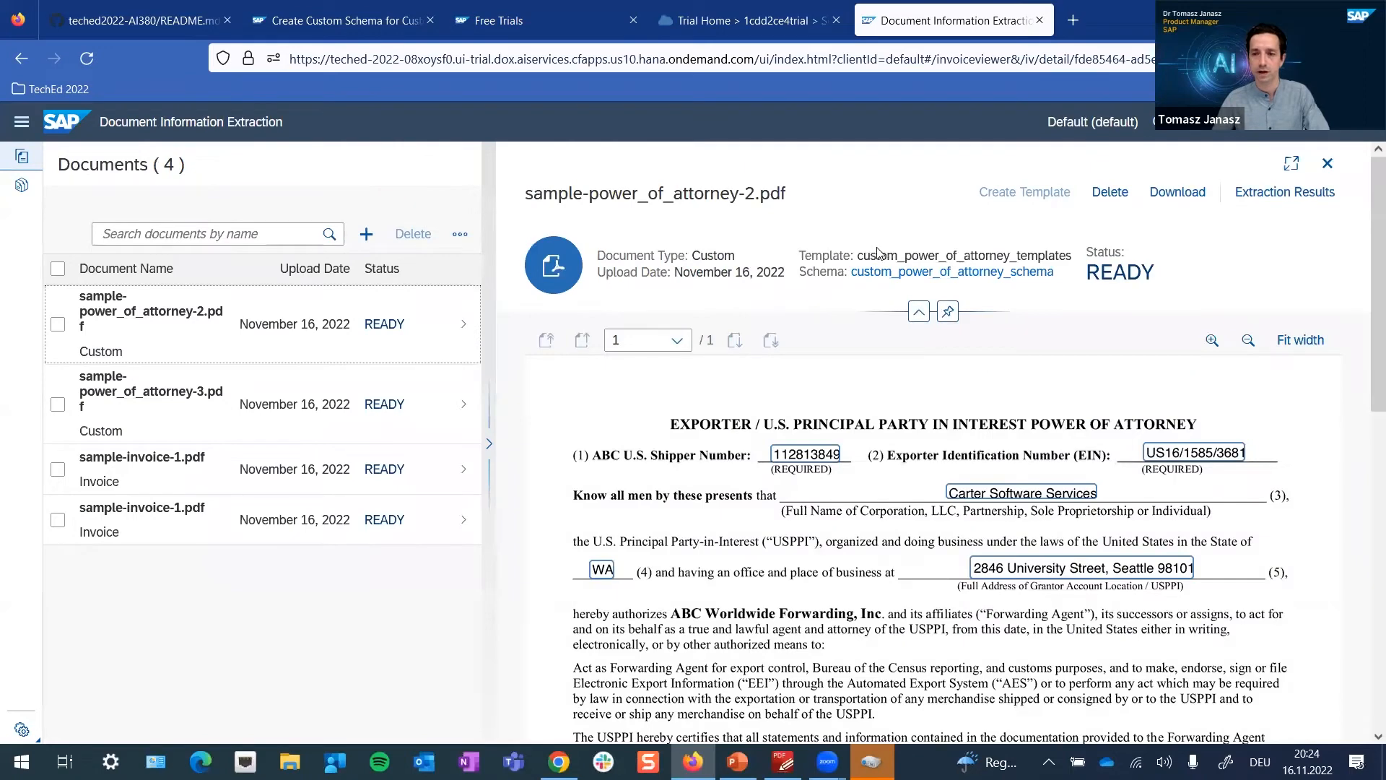
{"action": "scroll", "coordinate": [946, 251], "scroll_direction": "down", "scroll_amount": 2}
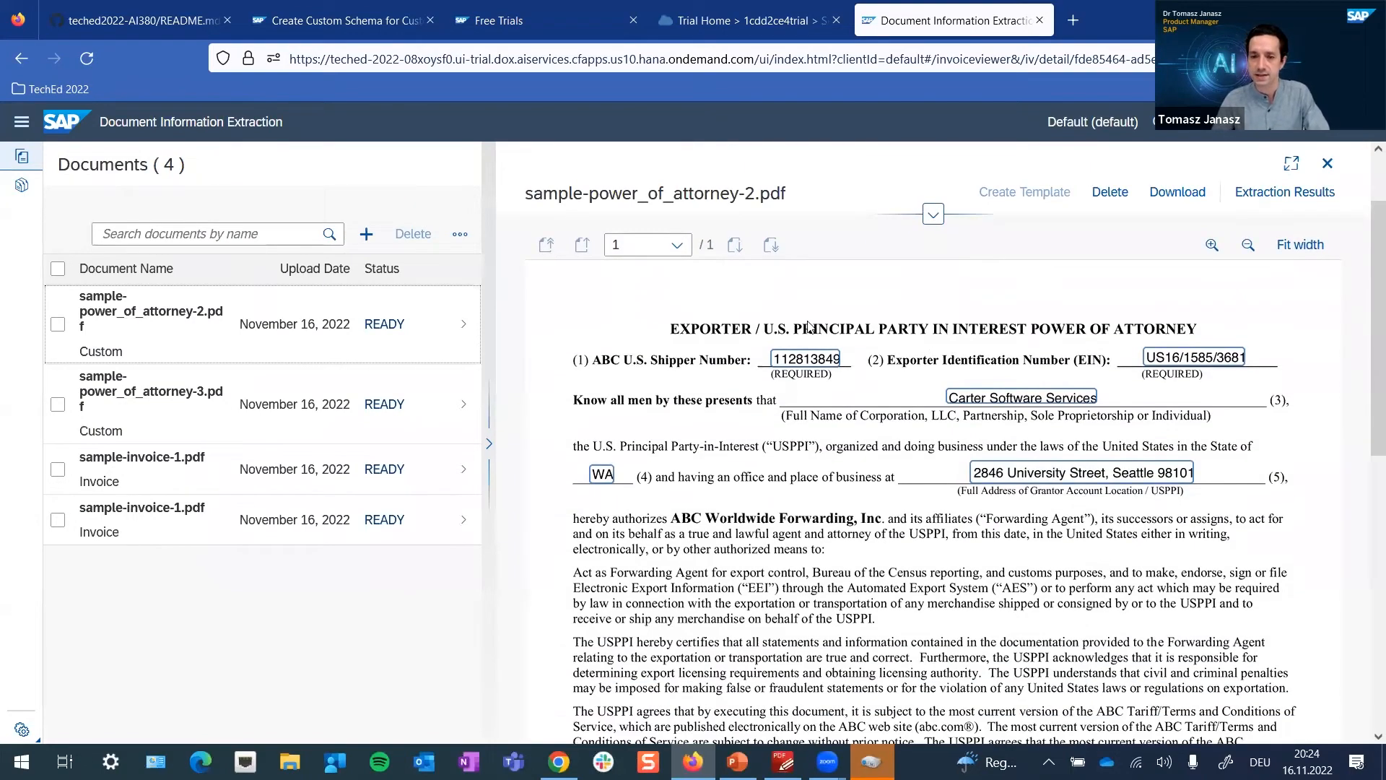
{"action": "scroll", "coordinate": [876, 321], "scroll_direction": "up", "scroll_amount": 2}
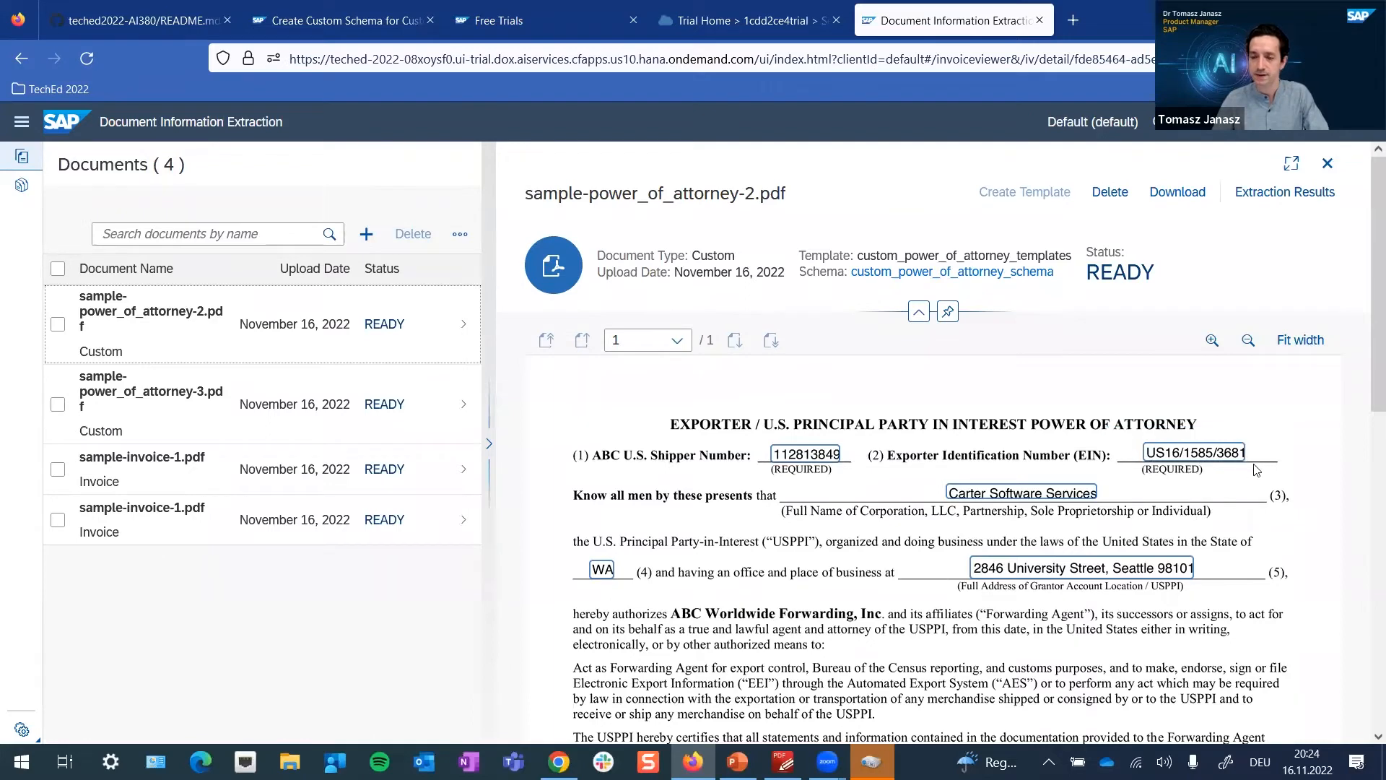
{"action": "scroll", "coordinate": [1227, 479], "scroll_direction": "down", "scroll_amount": 2}
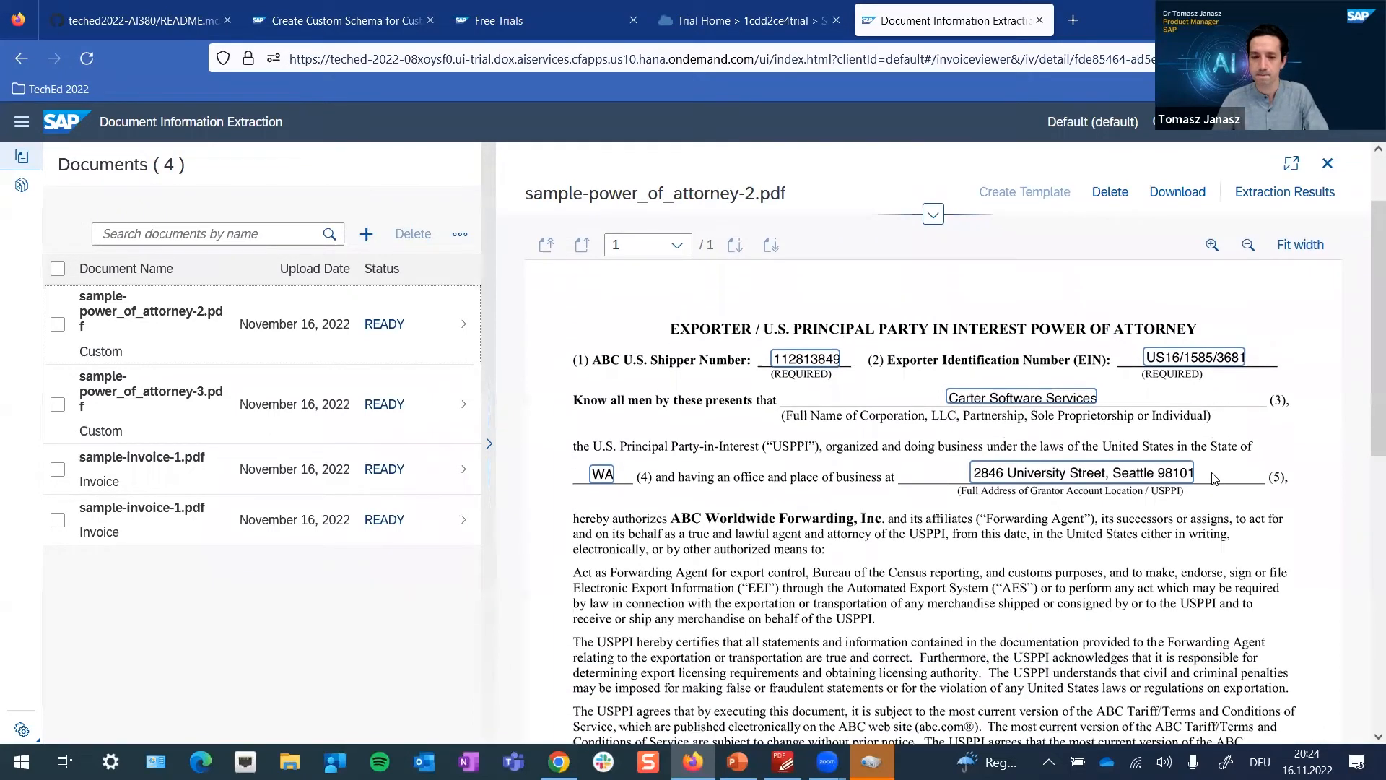
{"action": "scroll", "coordinate": [1212, 473], "scroll_direction": "down", "scroll_amount": 6}
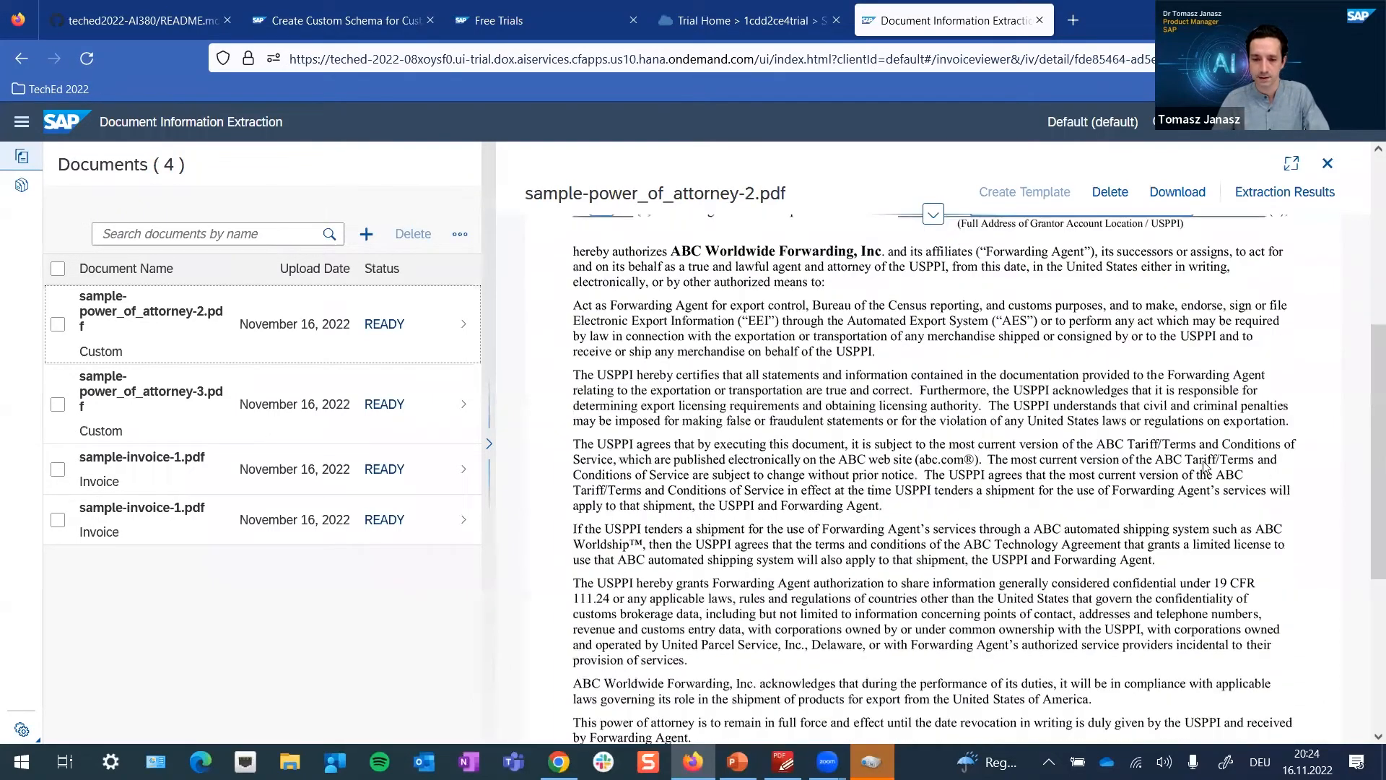
{"action": "scroll", "coordinate": [1210, 462], "scroll_direction": "down", "scroll_amount": 2}
{"action": "scroll", "coordinate": [1311, 205], "scroll_direction": "up", "scroll_amount": 7}
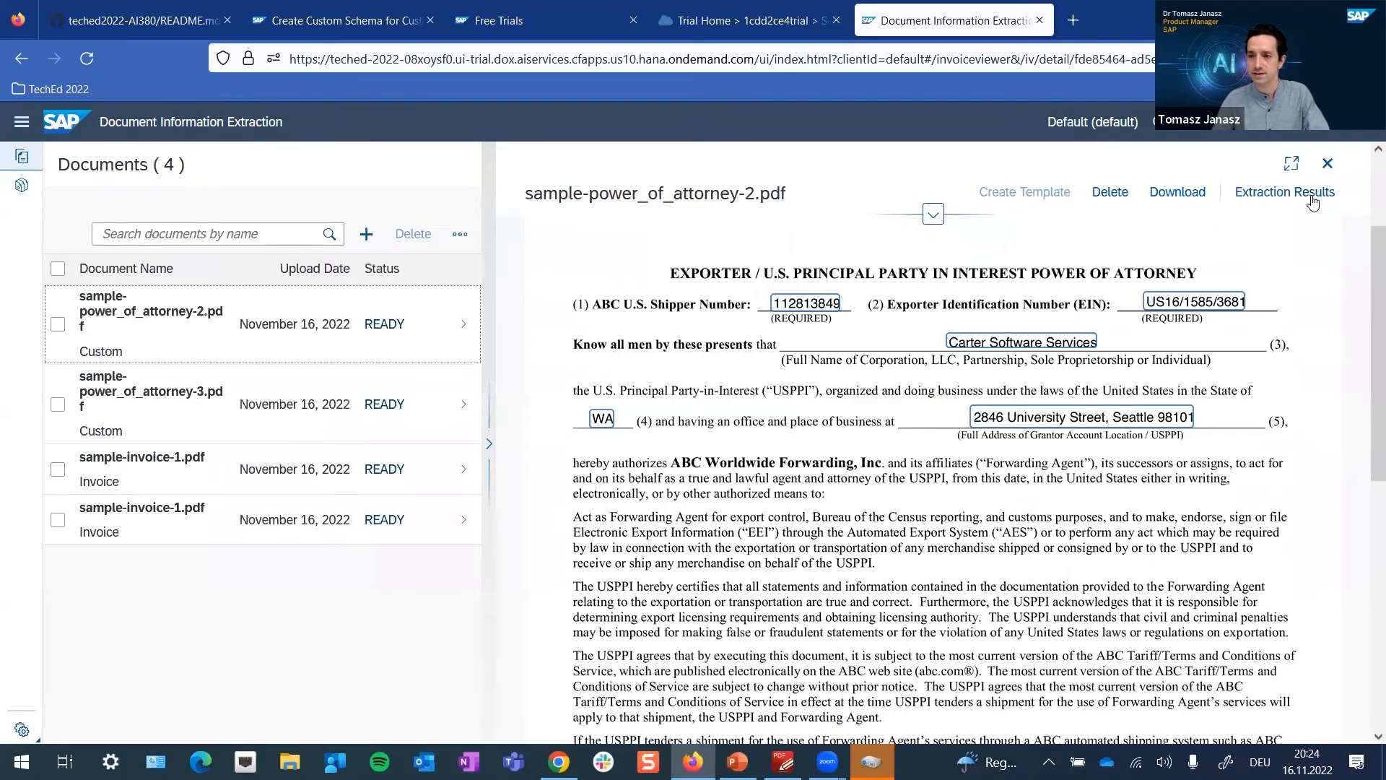
- Review the extraction results of sample-power_of_attorney-2.pdf, checking header field confidences against the page, and return to the document list
{"action": "left_click", "coordinate": [1296, 193]}
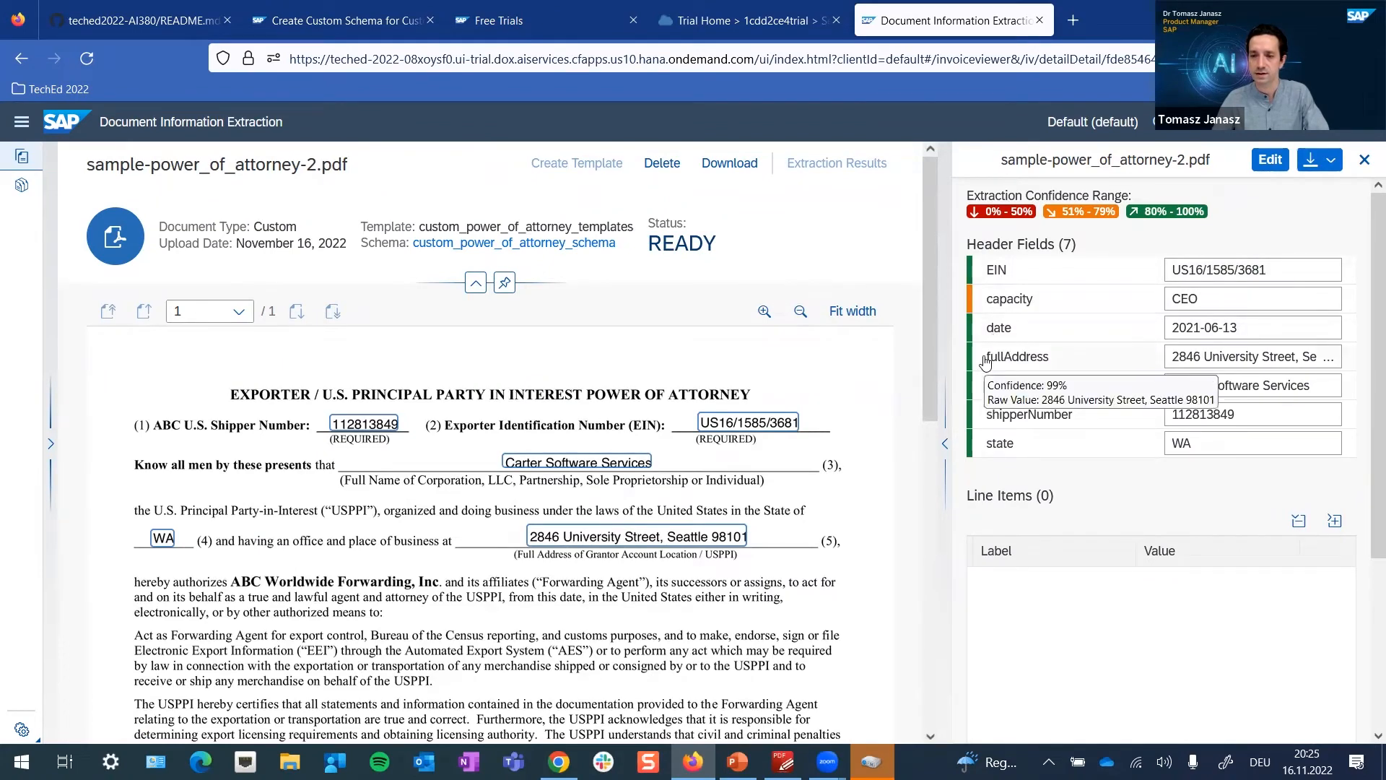
{"action": "mouse_move", "coordinate": [991, 395]}
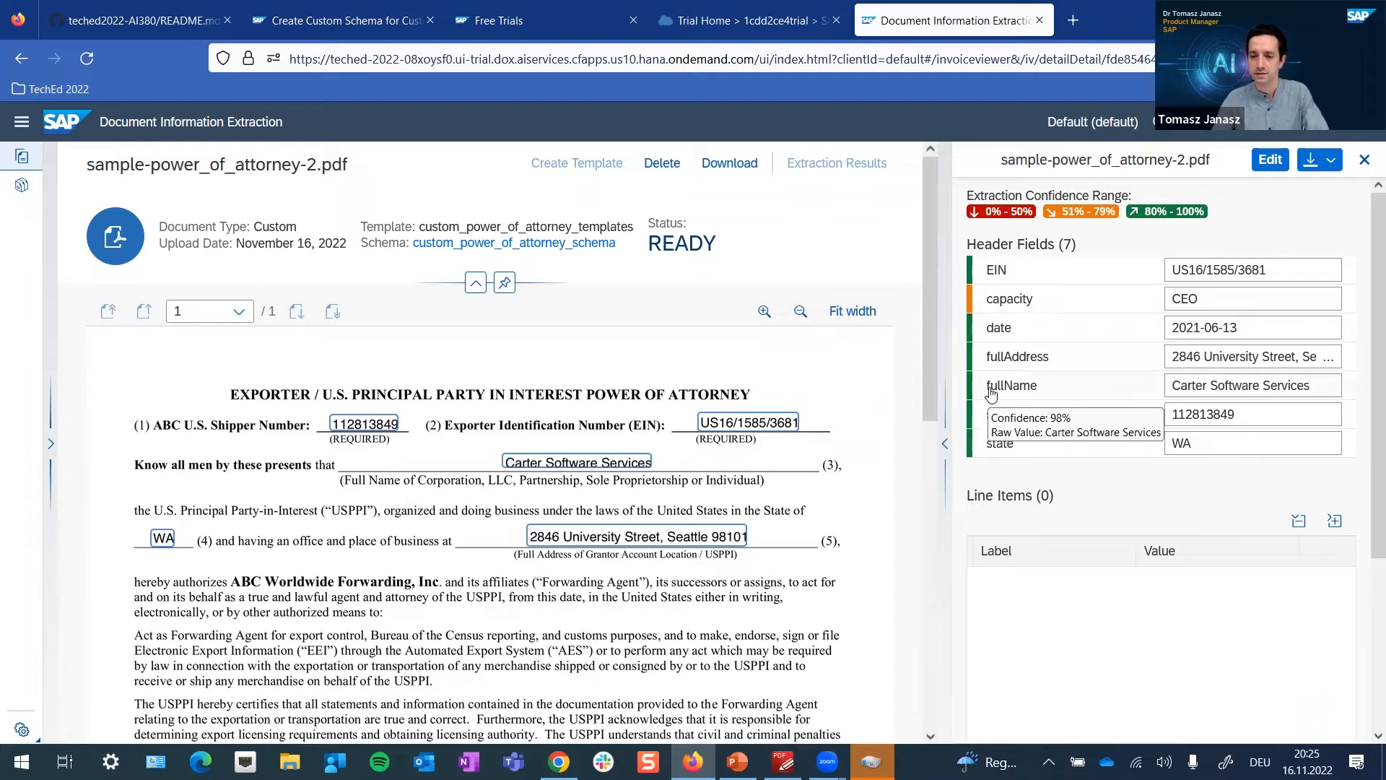
{"action": "mouse_move", "coordinate": [984, 422]}
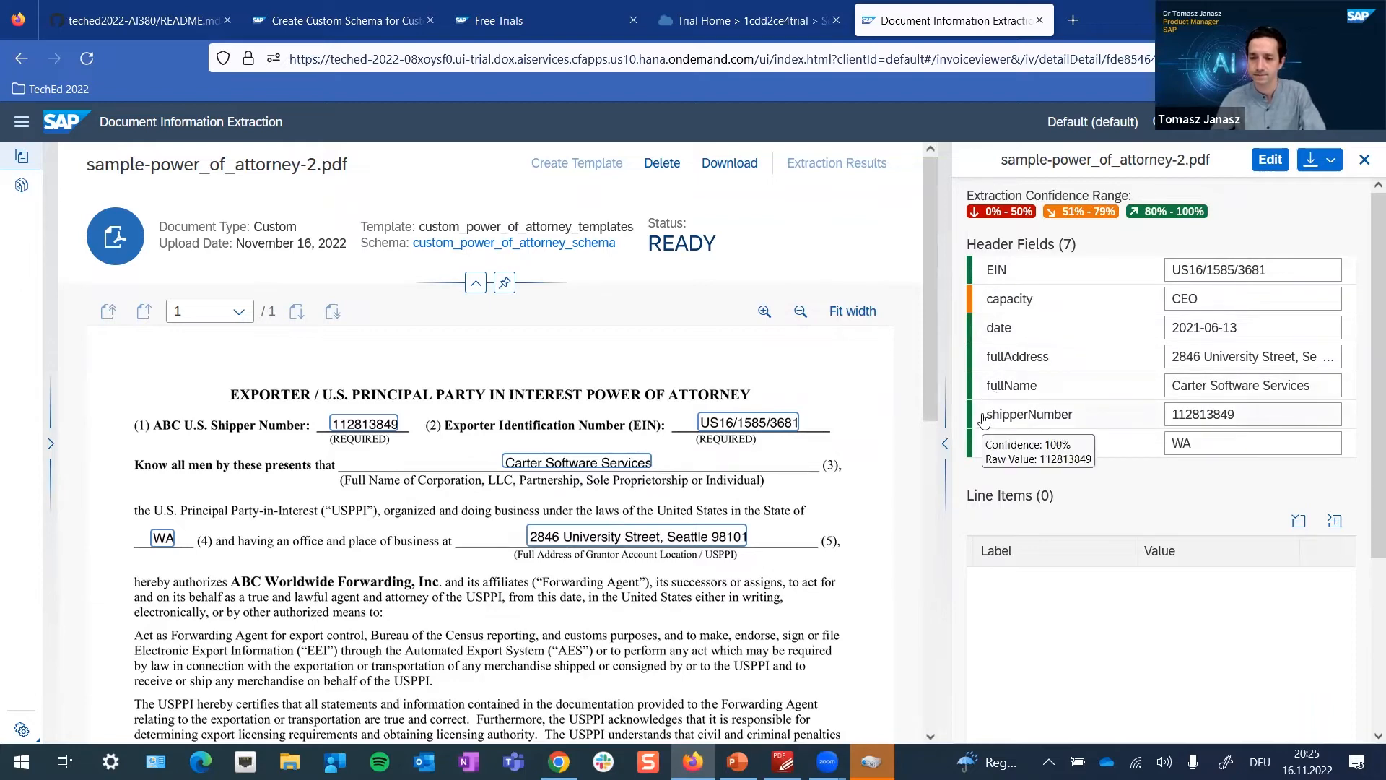
{"action": "scroll", "coordinate": [837, 437], "scroll_direction": "down", "scroll_amount": 10}
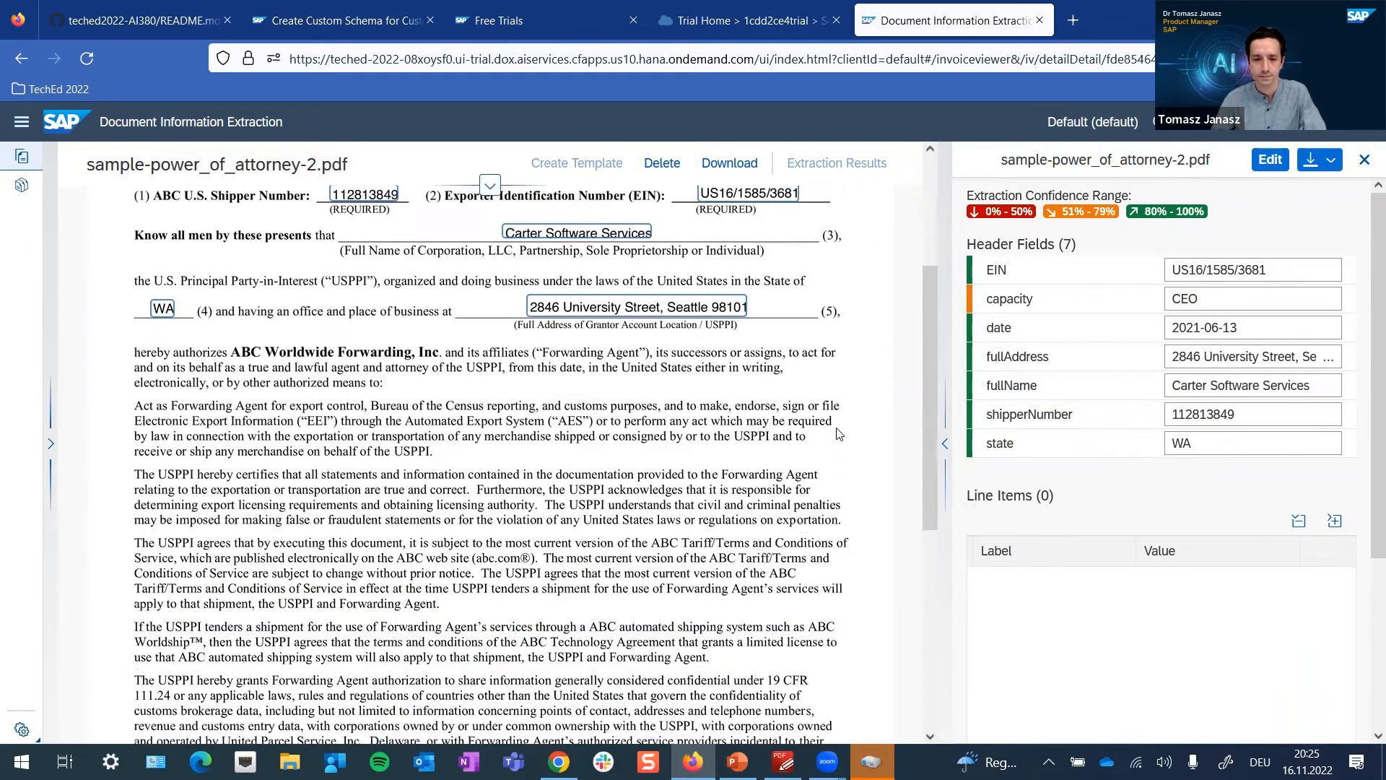
{"action": "scroll", "coordinate": [842, 435], "scroll_direction": "down", "scroll_amount": 2}
{"action": "scroll", "coordinate": [845, 427], "scroll_direction": "up", "scroll_amount": 4}
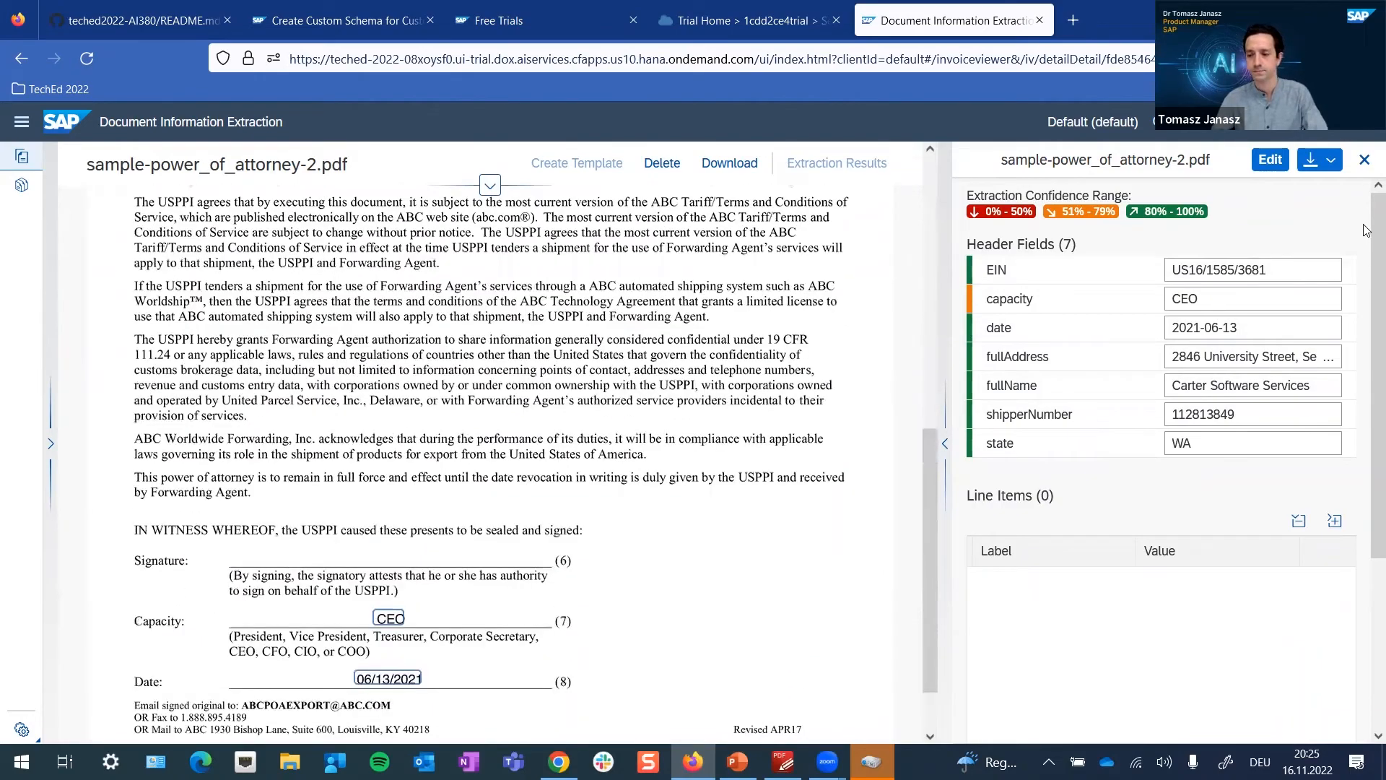
{"action": "left_click", "coordinate": [1365, 161]}
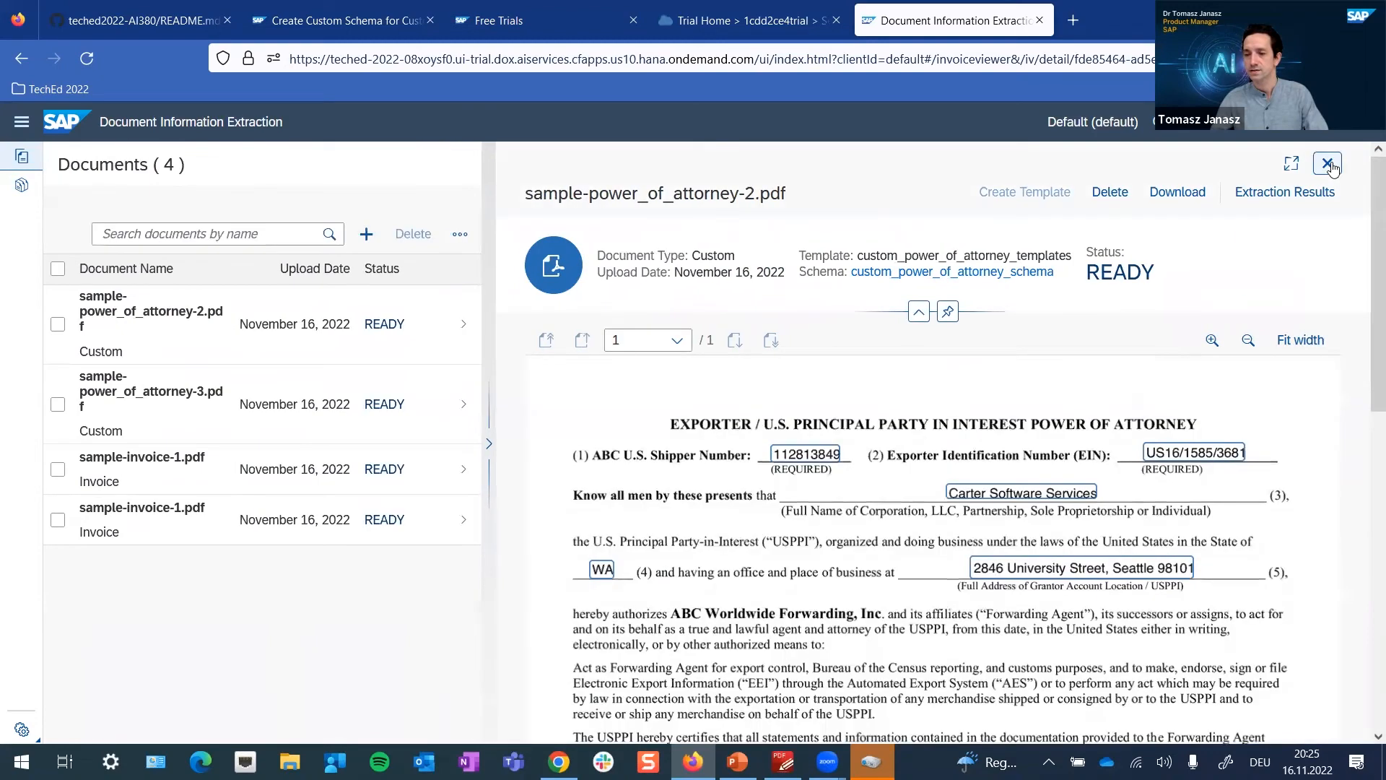
{"action": "left_click", "coordinate": [1328, 163]}
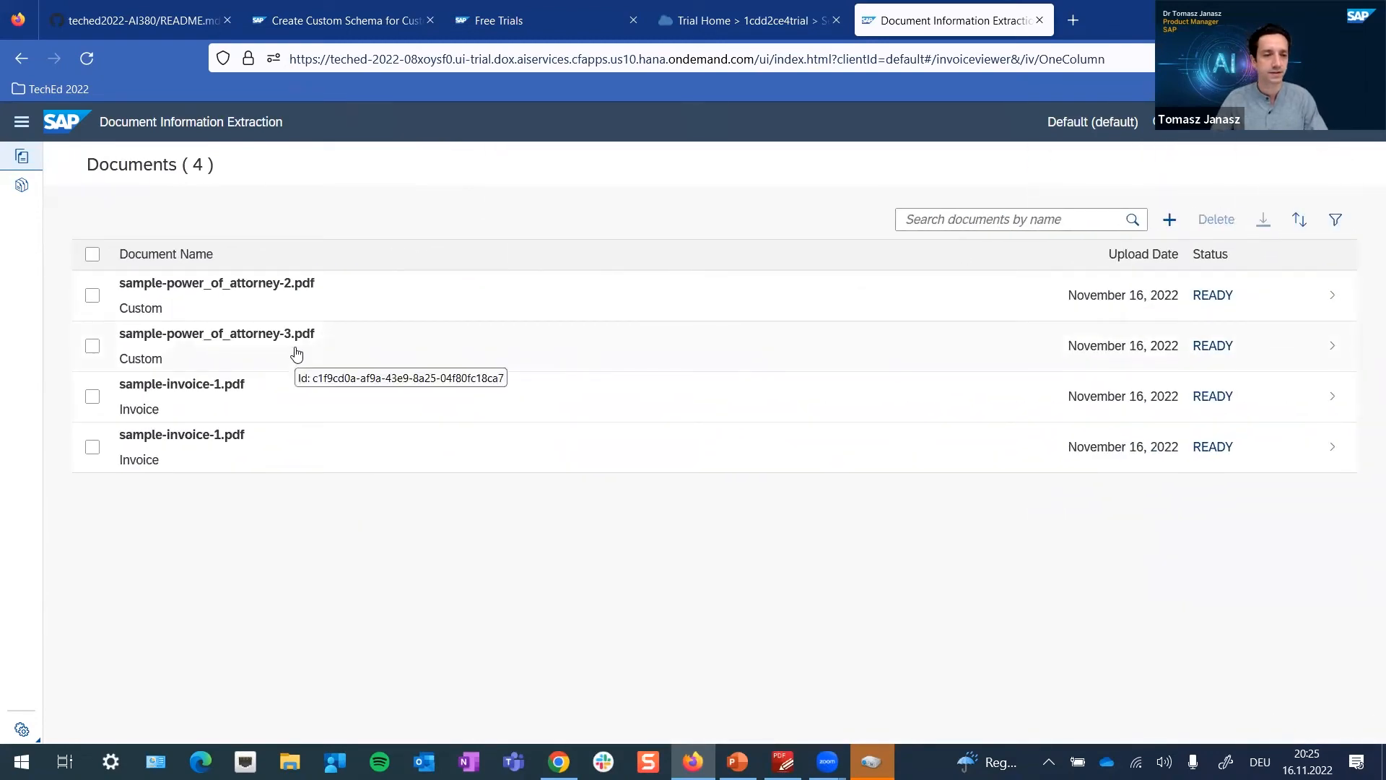
- Open the extraction results of sample-power_of_attorney-3.pdf and check its template and header fields, including capacity and date, against the document
{"action": "left_click", "coordinate": [294, 356]}
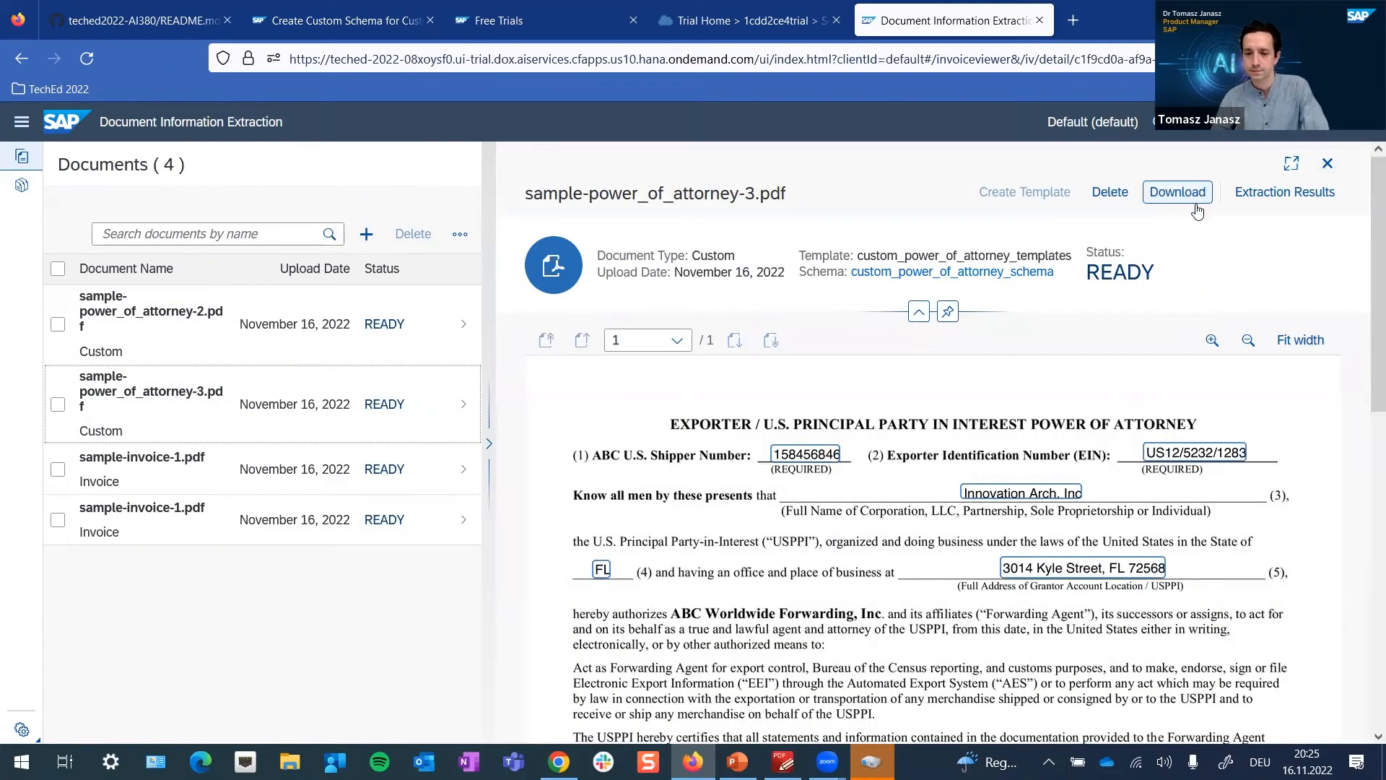
{"action": "left_click", "coordinate": [1248, 194]}
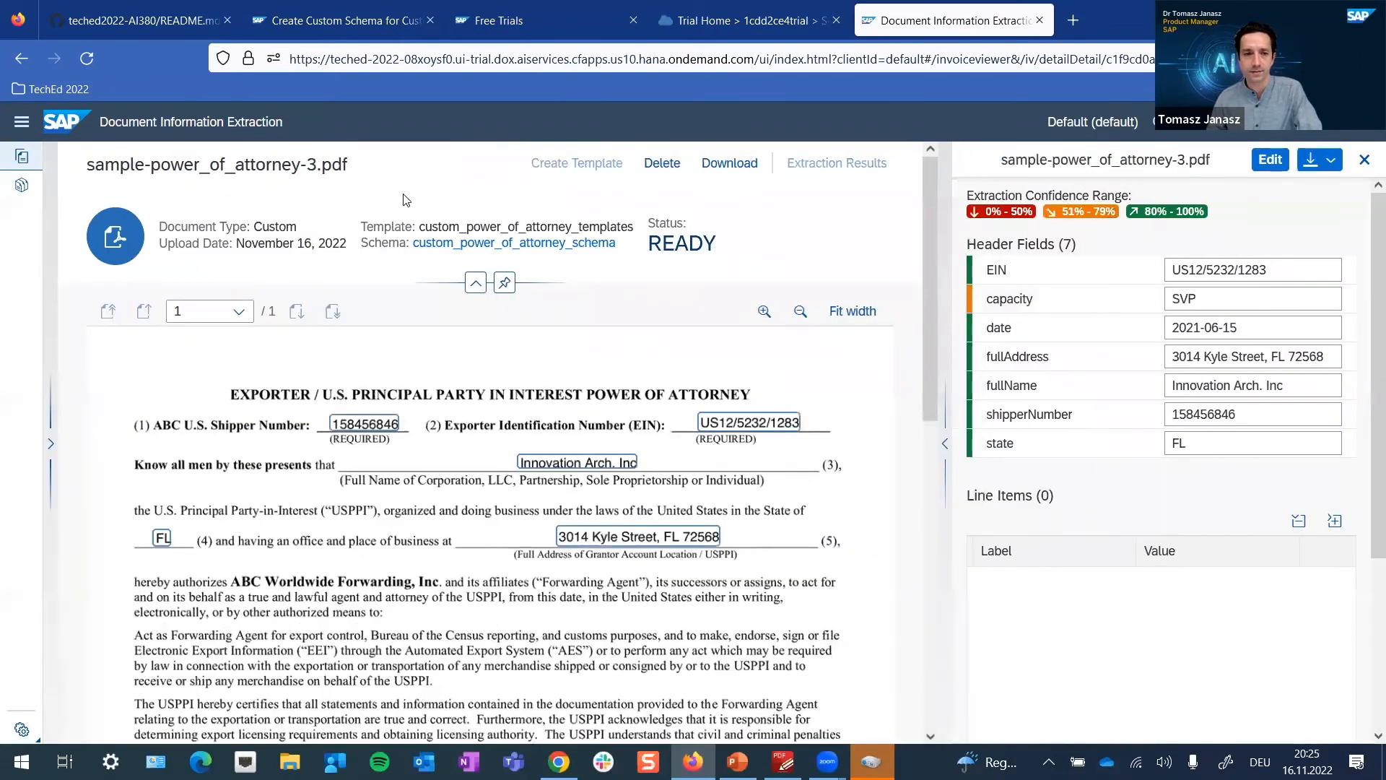
{"action": "left_click_drag", "start_coordinate": [373, 227], "coordinate": [623, 225]}
{"action": "left_click", "coordinate": [635, 228]}
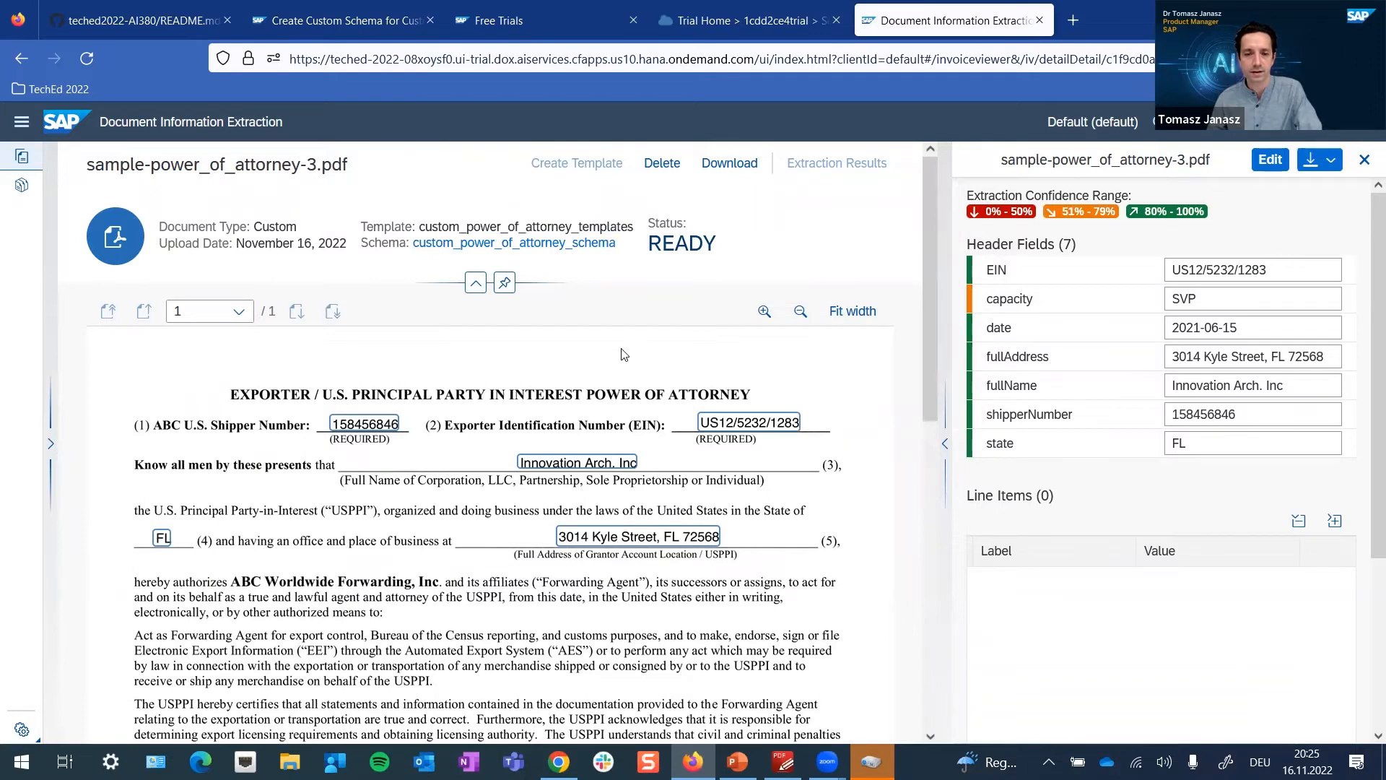
{"action": "scroll", "coordinate": [624, 354], "scroll_direction": "down", "scroll_amount": 2}
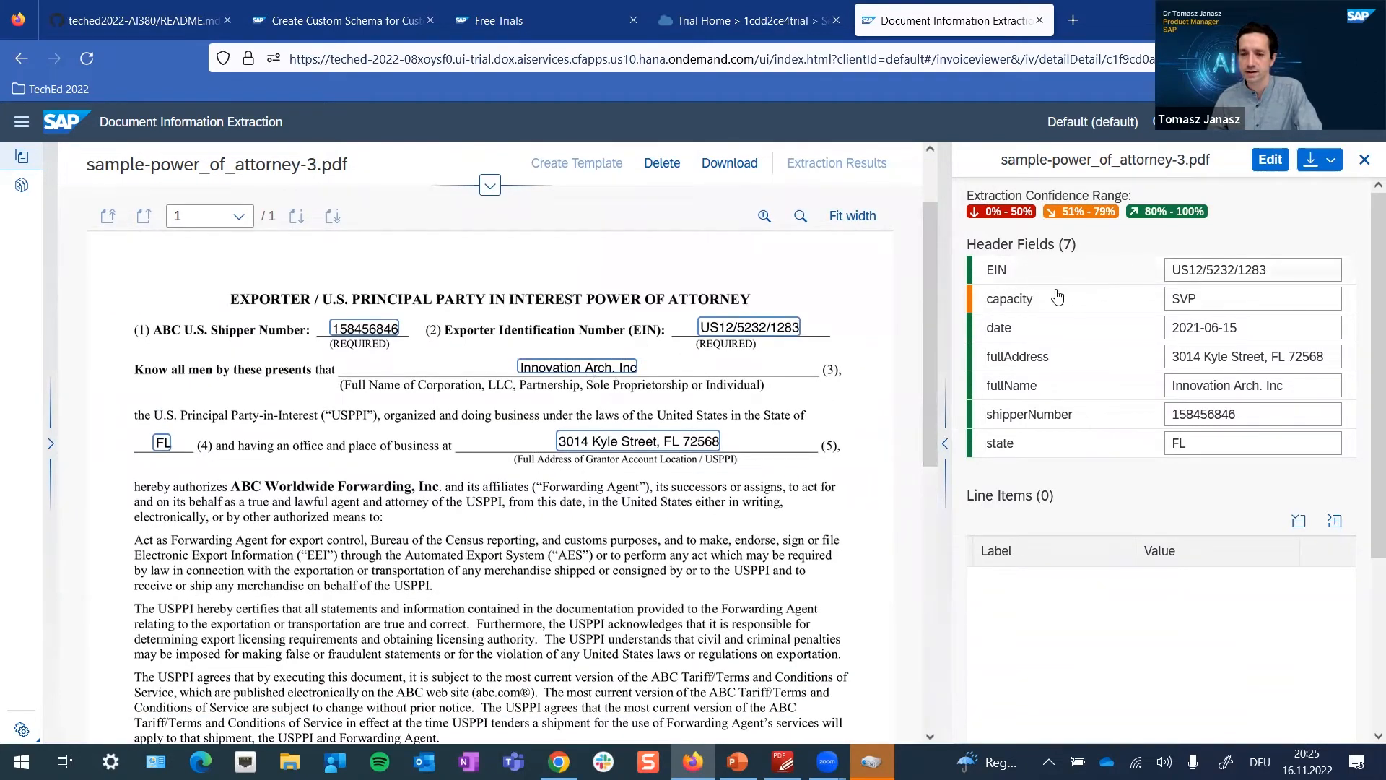
{"action": "left_click", "coordinate": [1031, 290]}
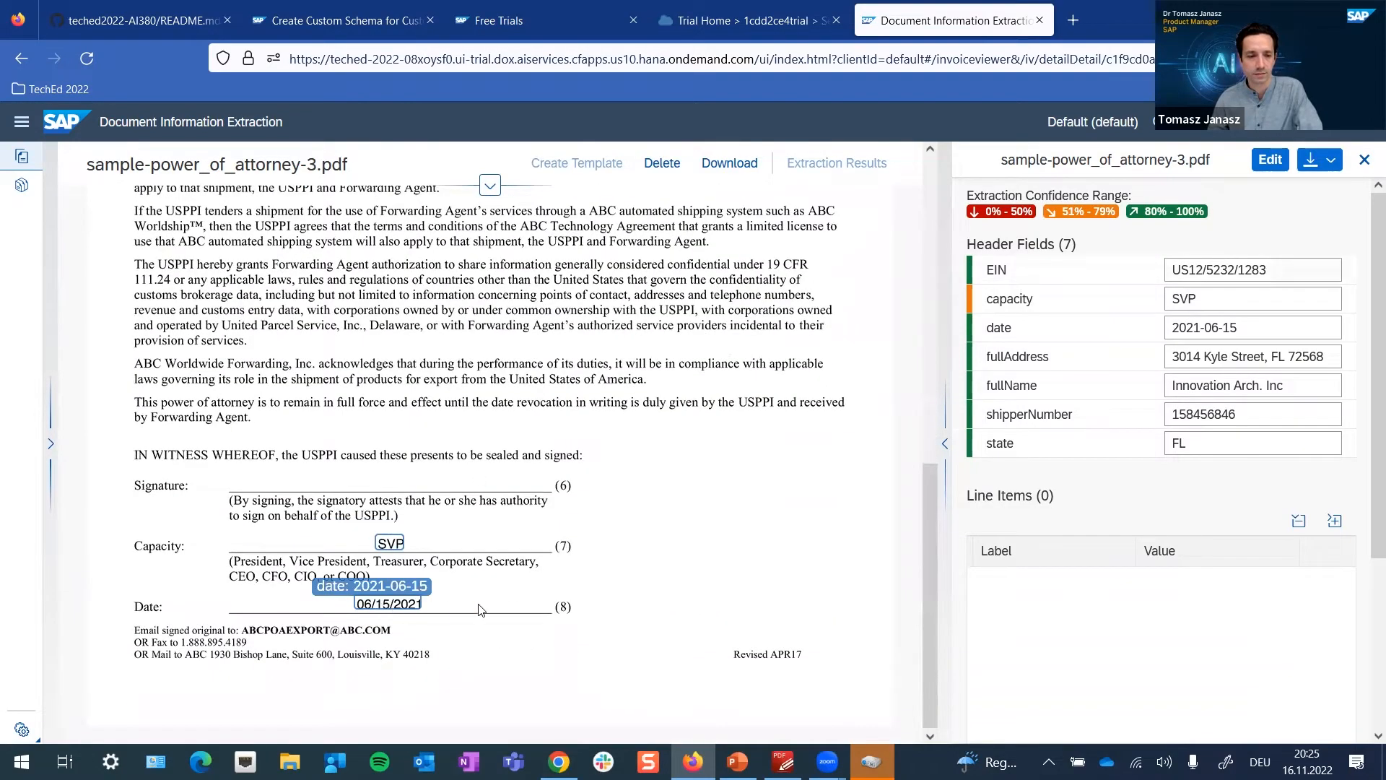
- Locate the extracted fullAddress value in the sample-power_of_attorney-3.pdf document, and close its extraction results and document view
{"action": "scroll", "coordinate": [482, 610], "scroll_direction": "up", "scroll_amount": 10}
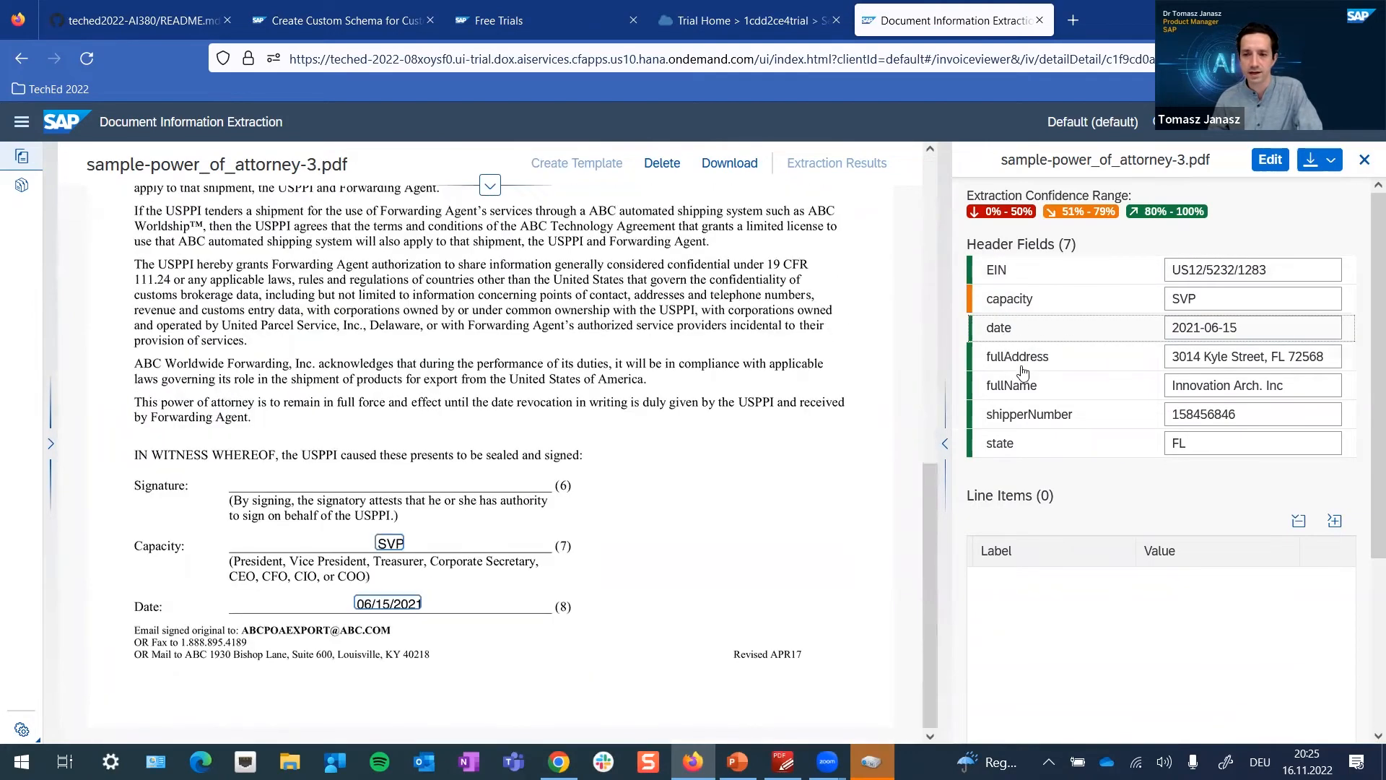
{"action": "left_click", "coordinate": [1024, 365]}
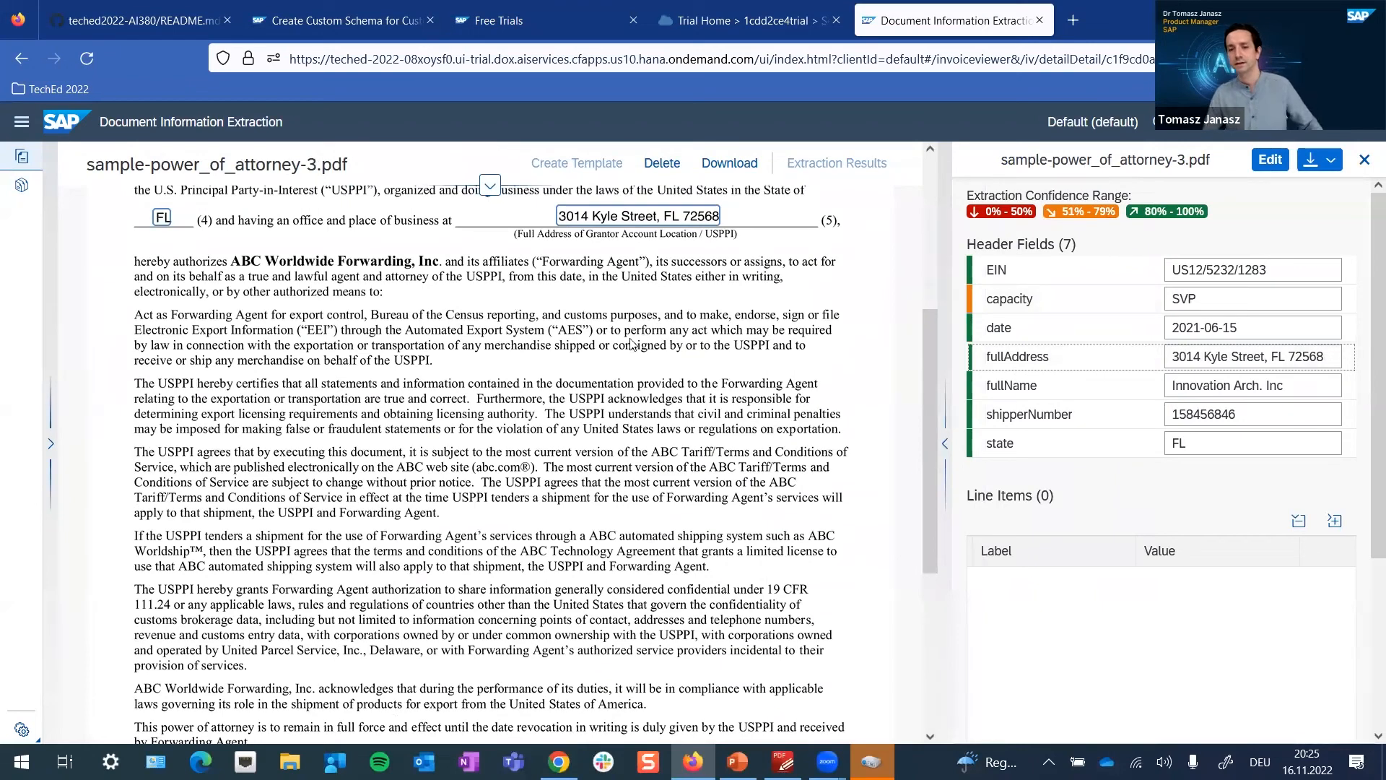
{"action": "scroll", "coordinate": [507, 453], "scroll_direction": "up", "scroll_amount": 5}
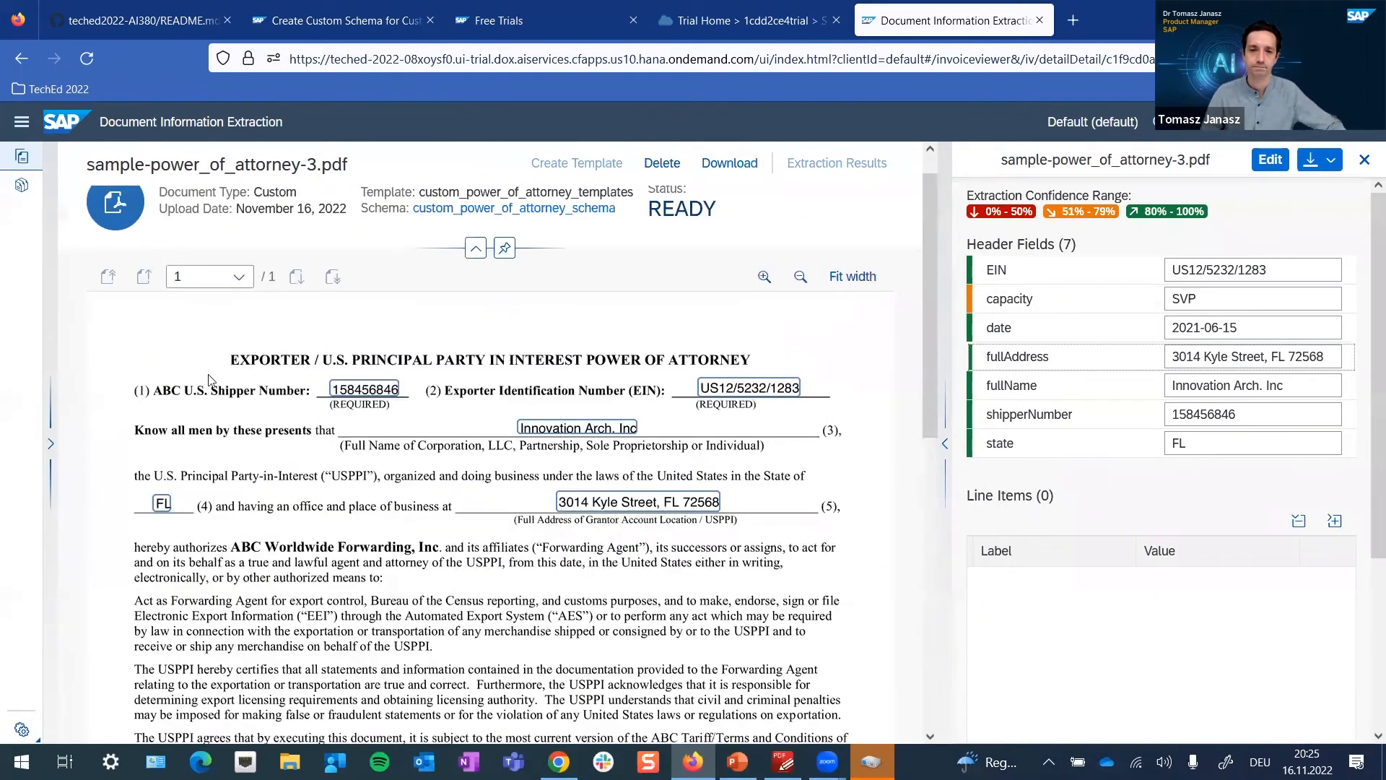
{"action": "left_click", "coordinate": [1364, 161]}
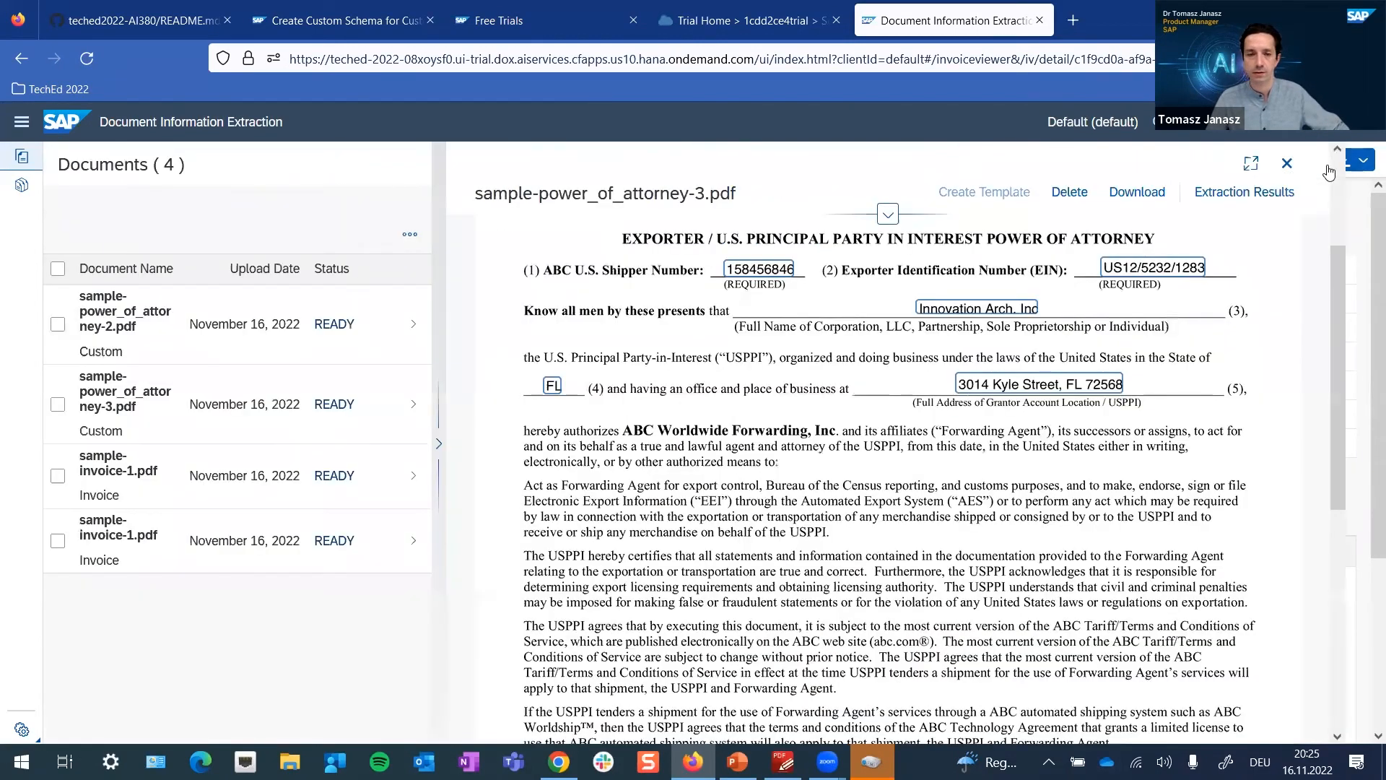
{"action": "left_click", "coordinate": [1329, 164]}
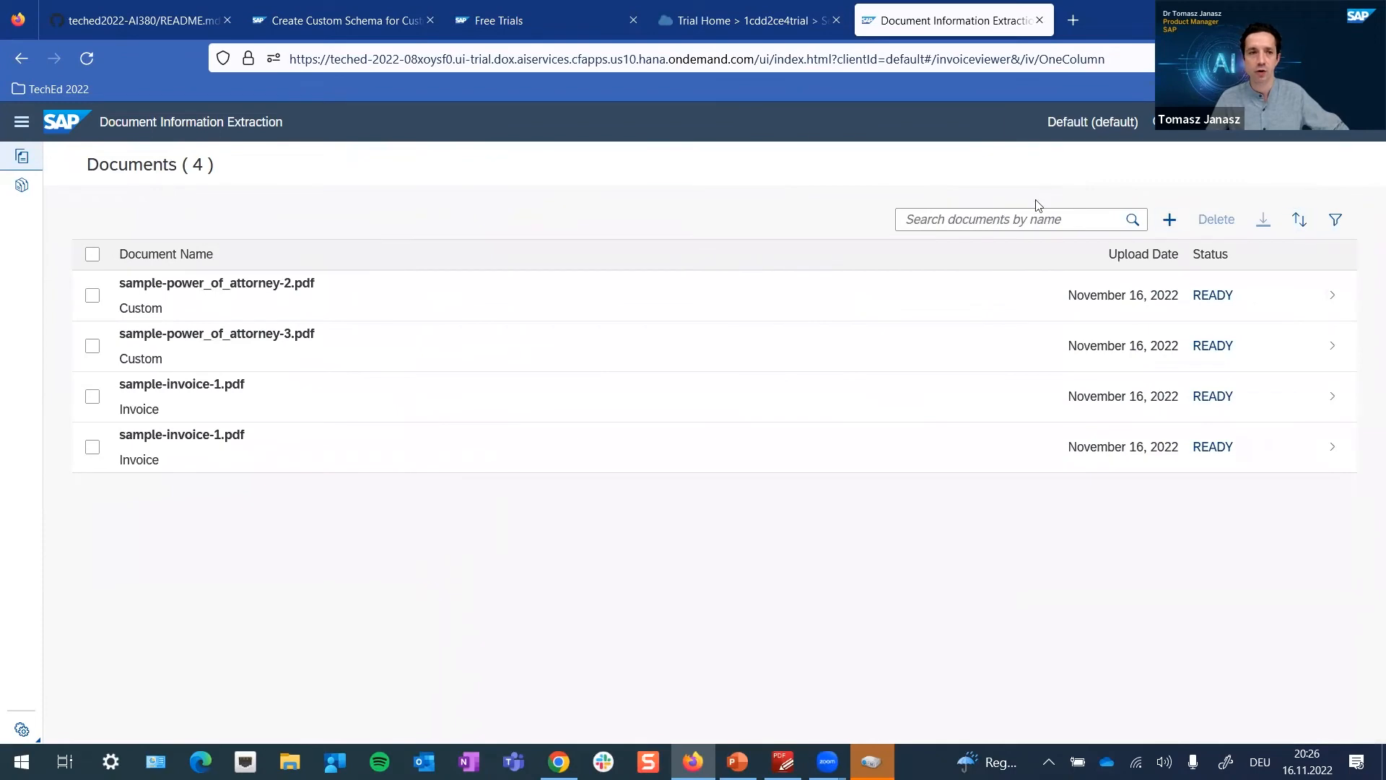
- Review the exercise list in the teched2022-AI380 README on GitHub, including optional Exercise 3 for standard document types
{"action": "left_click", "coordinate": [128, 29]}
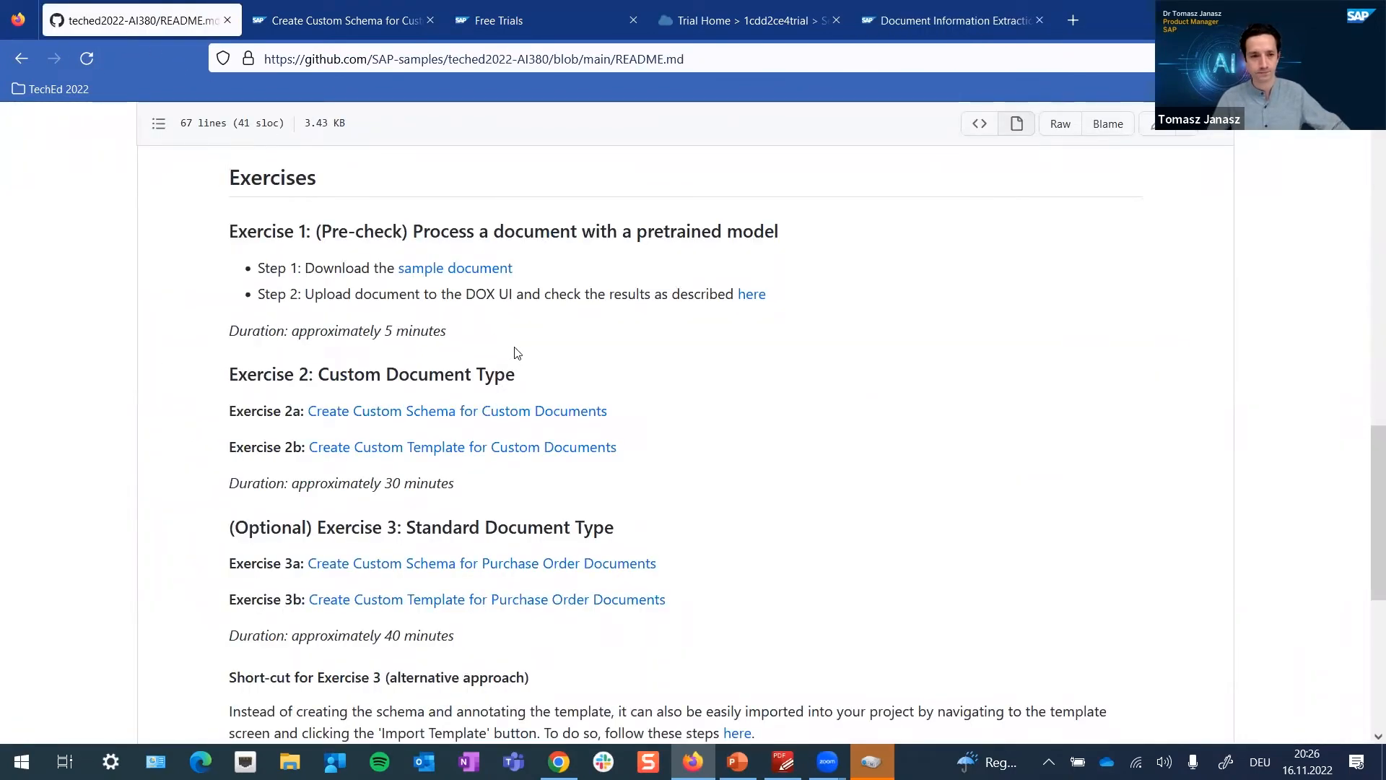
{"action": "scroll", "coordinate": [518, 351], "scroll_direction": "up", "scroll_amount": 1}
{"action": "scroll", "coordinate": [518, 351], "scroll_direction": "down", "scroll_amount": 1}
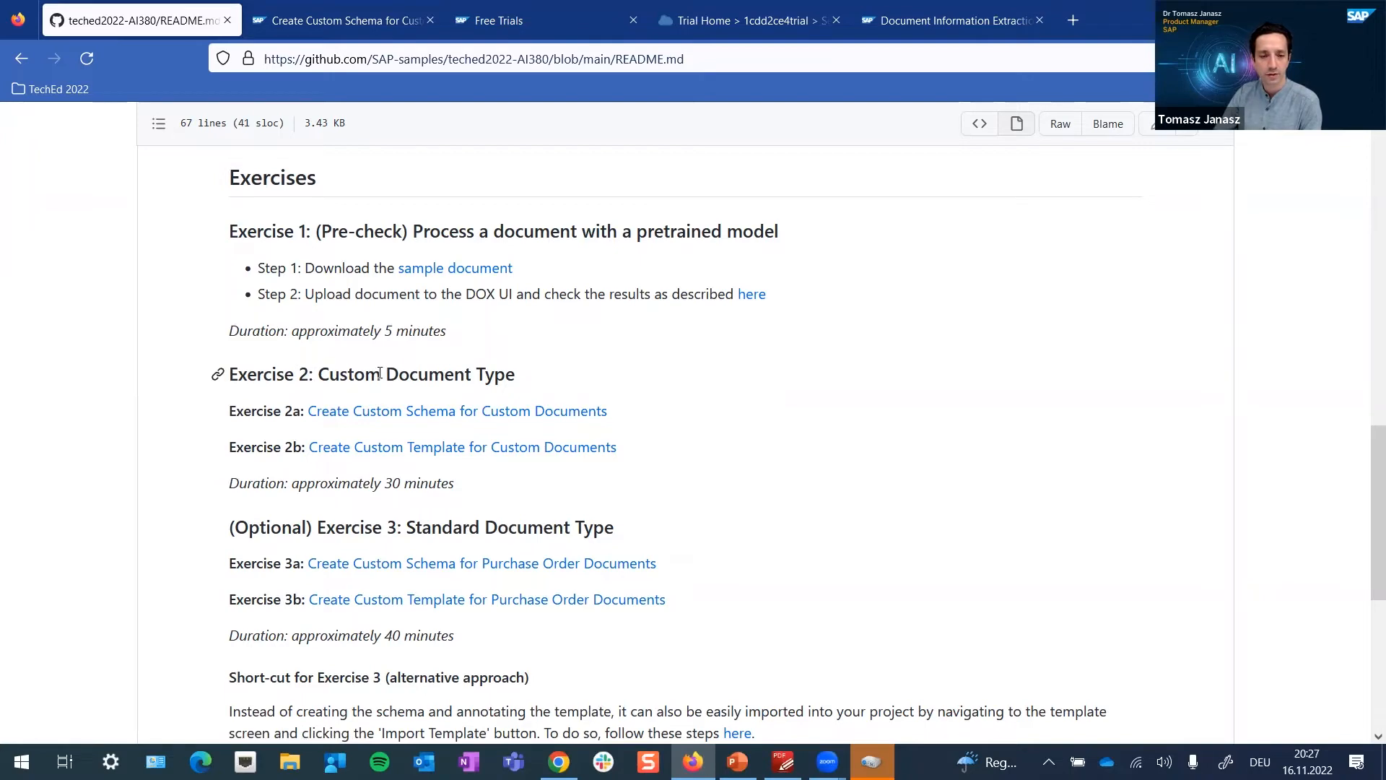
{"action": "scroll", "coordinate": [379, 374], "scroll_direction": "down", "scroll_amount": 2}
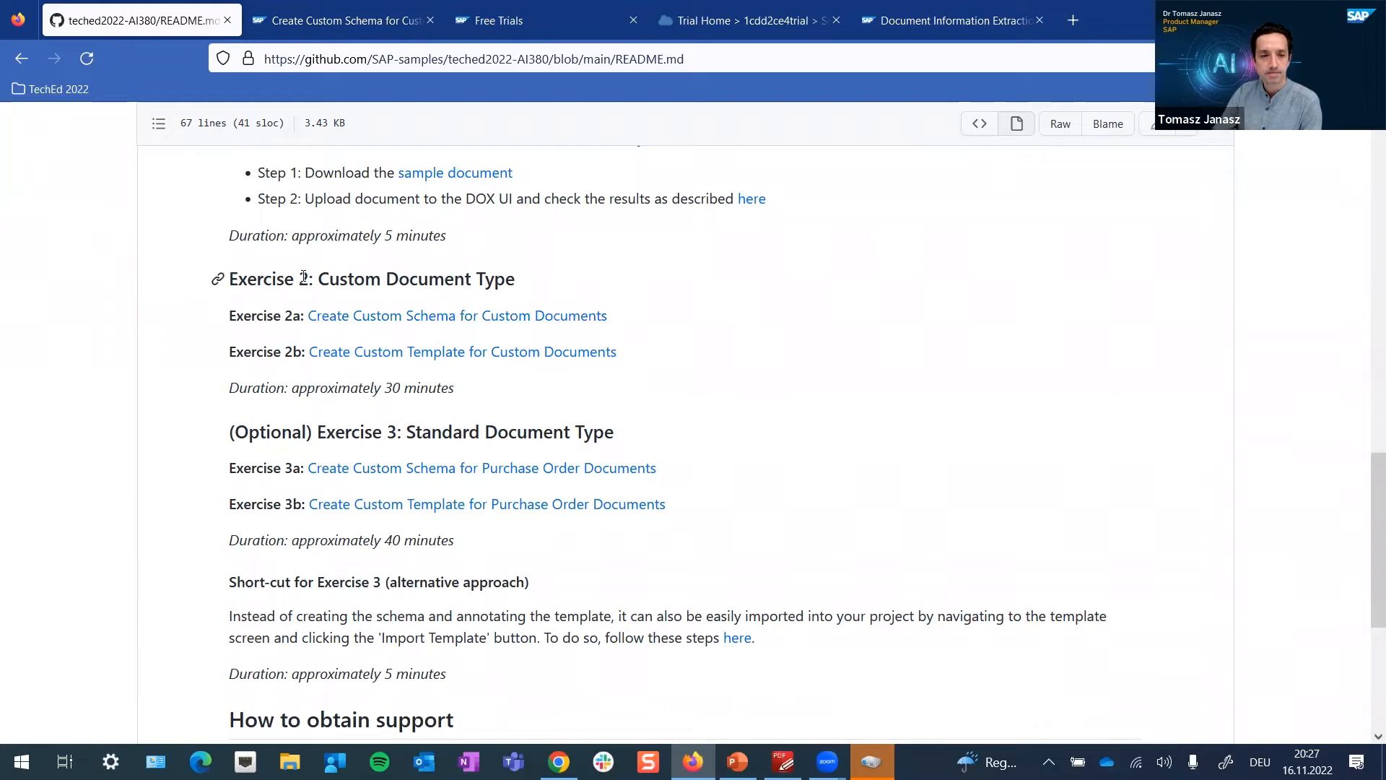
{"action": "scroll", "coordinate": [303, 283], "scroll_direction": "down", "scroll_amount": 2}
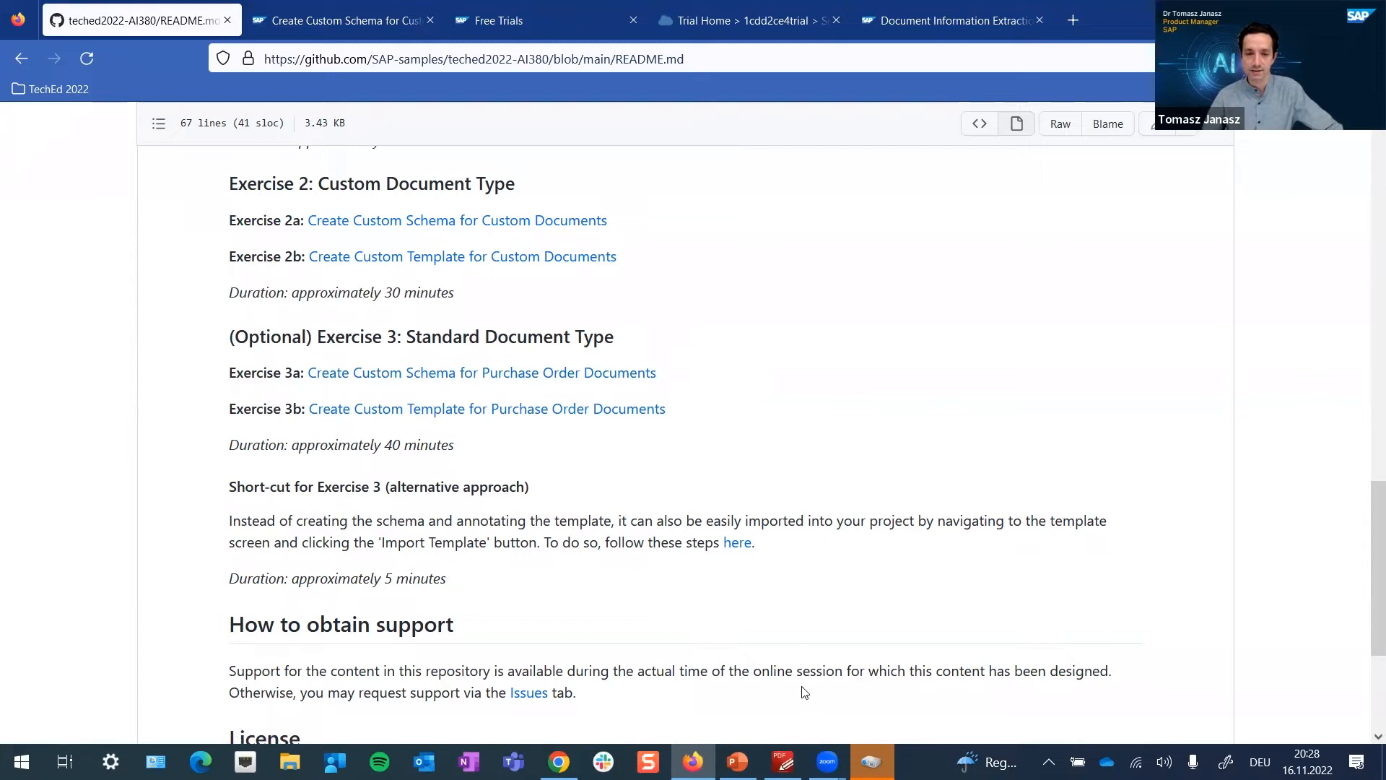
- Switch to PDF-XChange Editor and show the sample-purchase-order-1 document
{"action": "mouse_move", "coordinate": [783, 762]}
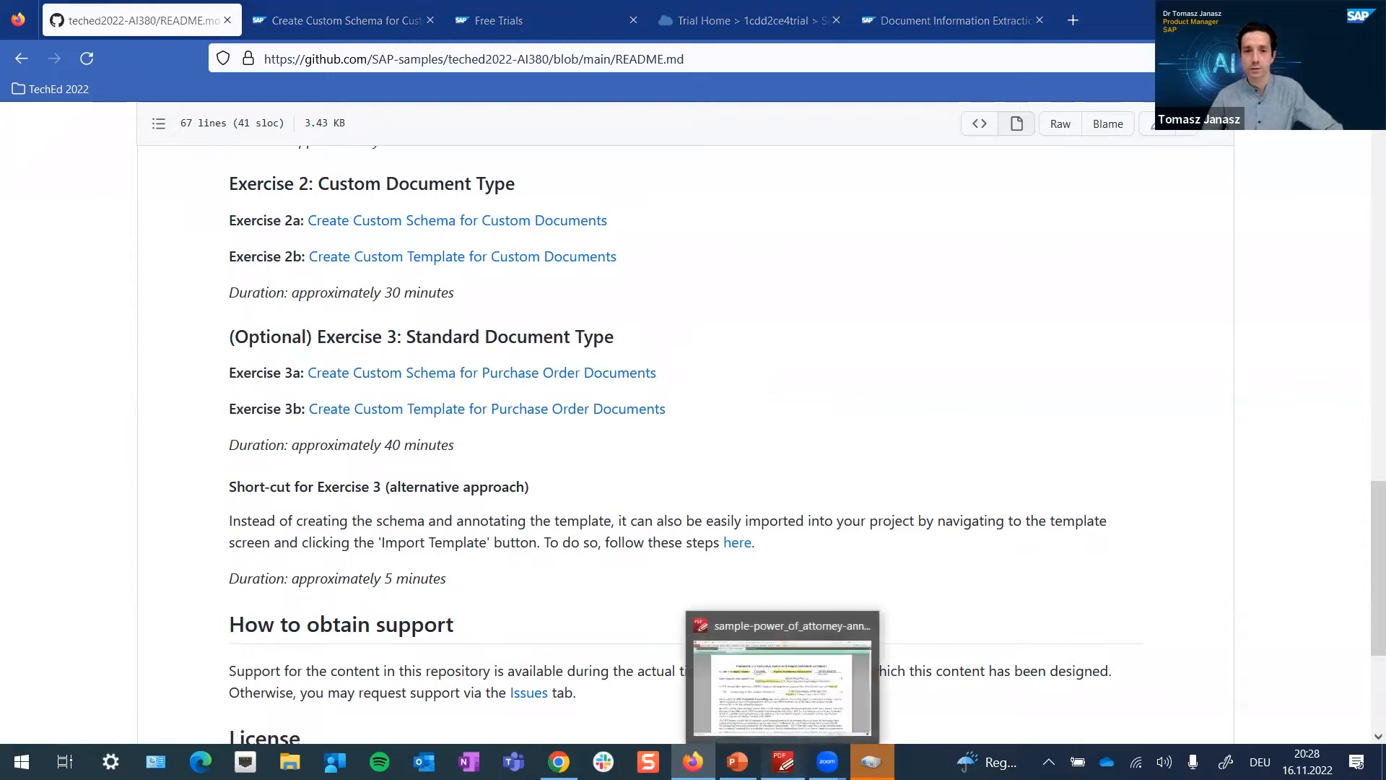
{"action": "left_click", "coordinate": [803, 704]}
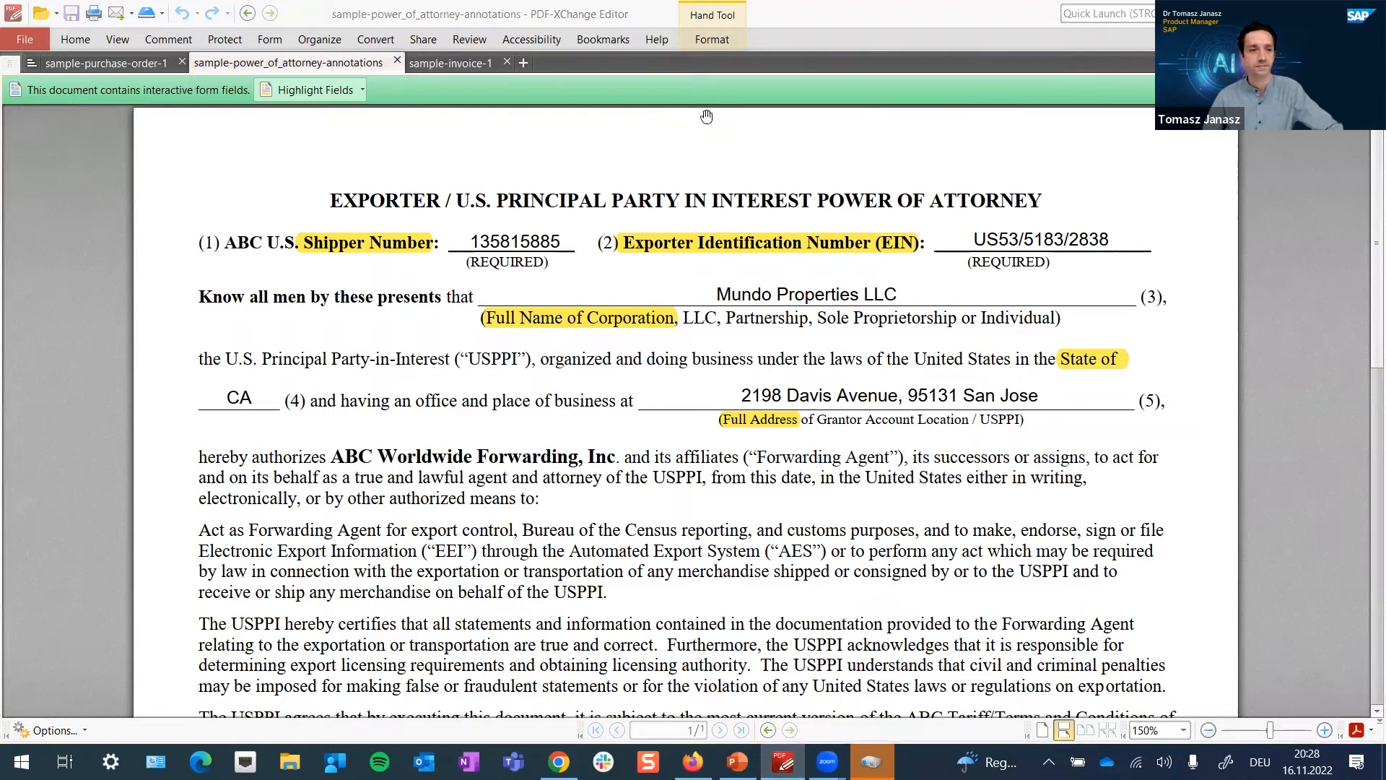
{"action": "left_click", "coordinate": [107, 63]}
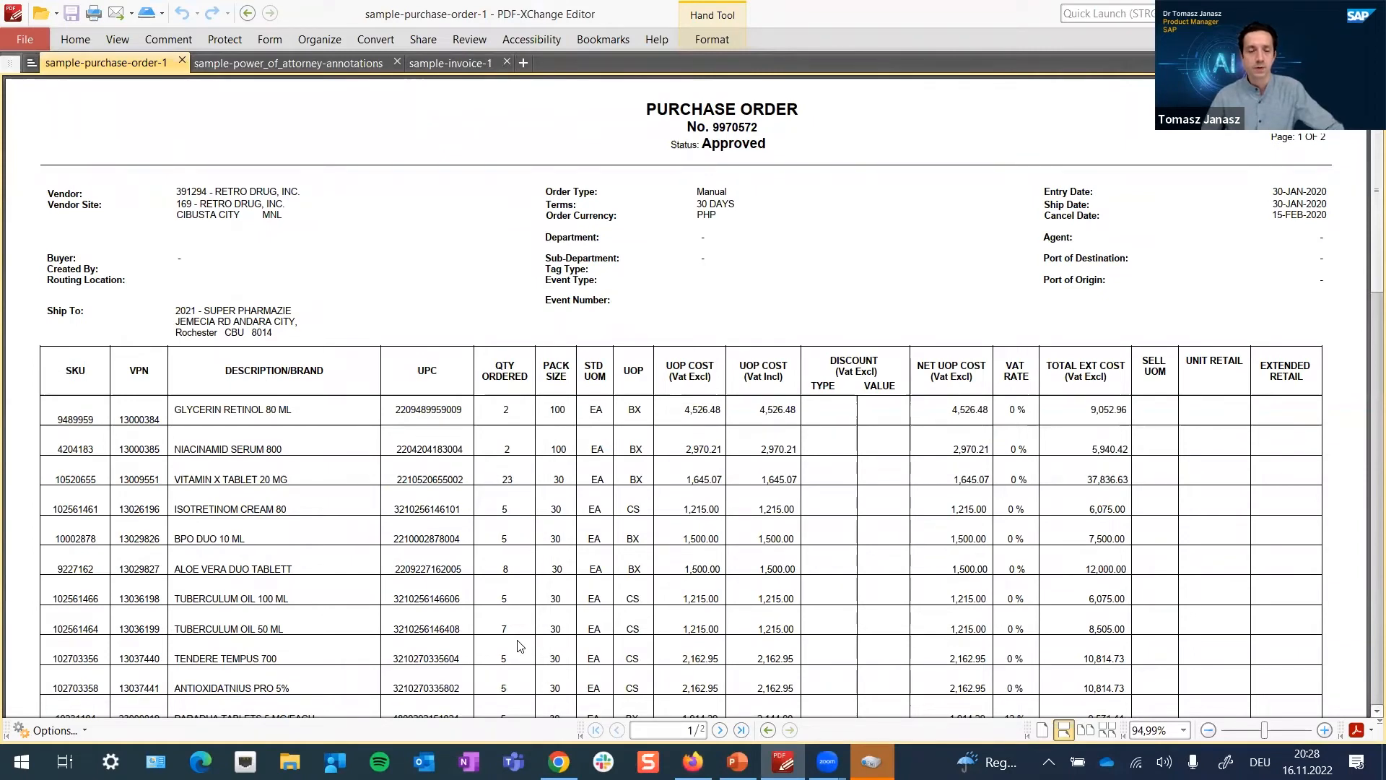
- Examine both pages of the sample purchase order, including its header details, line item table and order totals
{"action": "scroll", "coordinate": [366, 260], "scroll_direction": "down", "scroll_amount": 1}
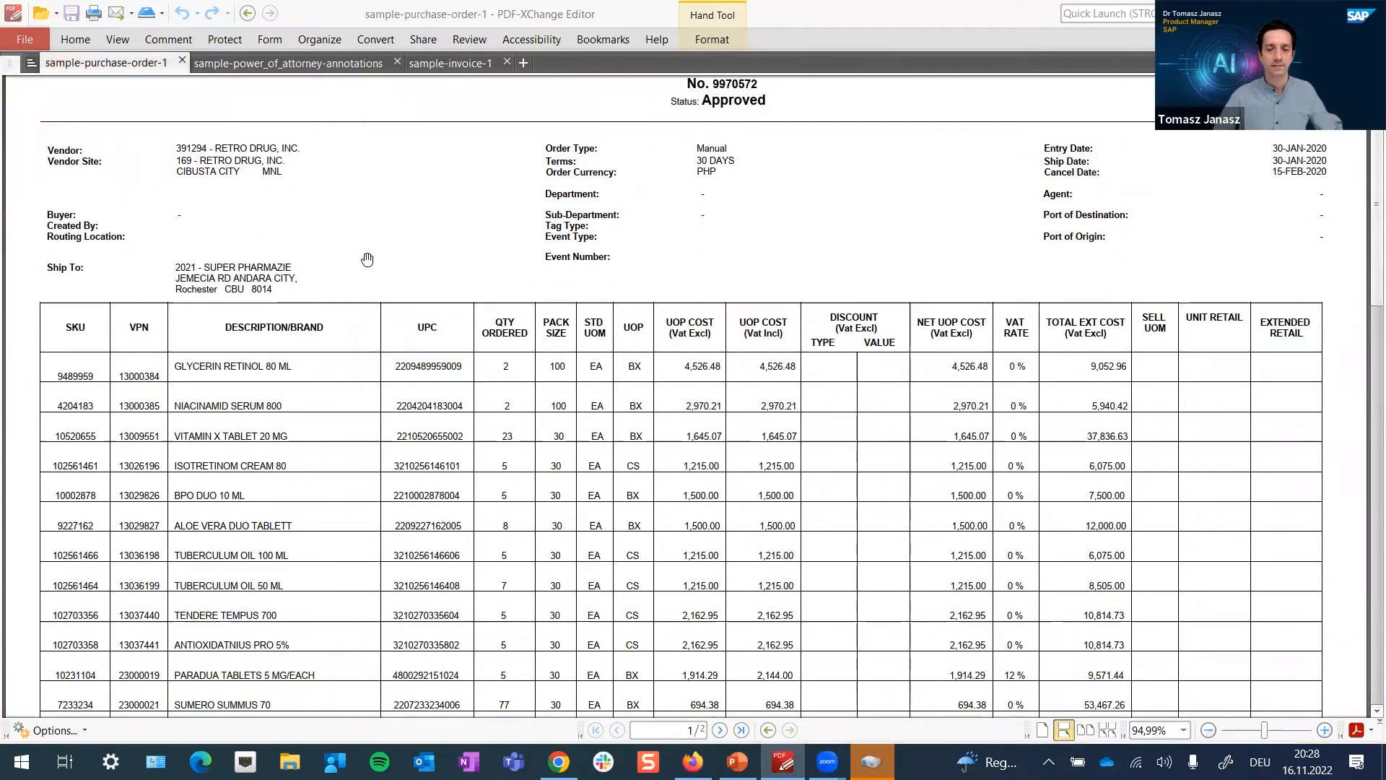
{"action": "scroll", "coordinate": [367, 260], "scroll_direction": "up", "scroll_amount": 1}
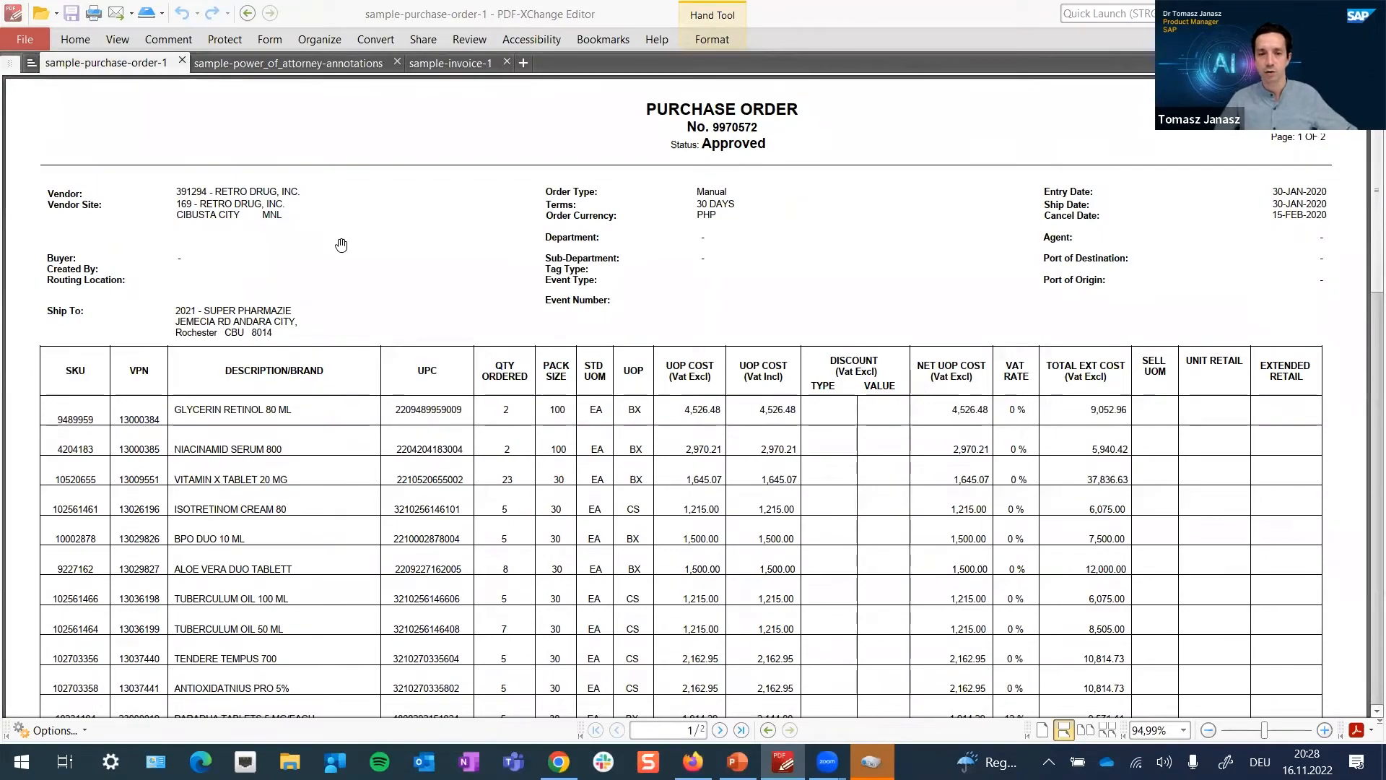
{"action": "scroll", "coordinate": [344, 253], "scroll_direction": "down", "scroll_amount": 6}
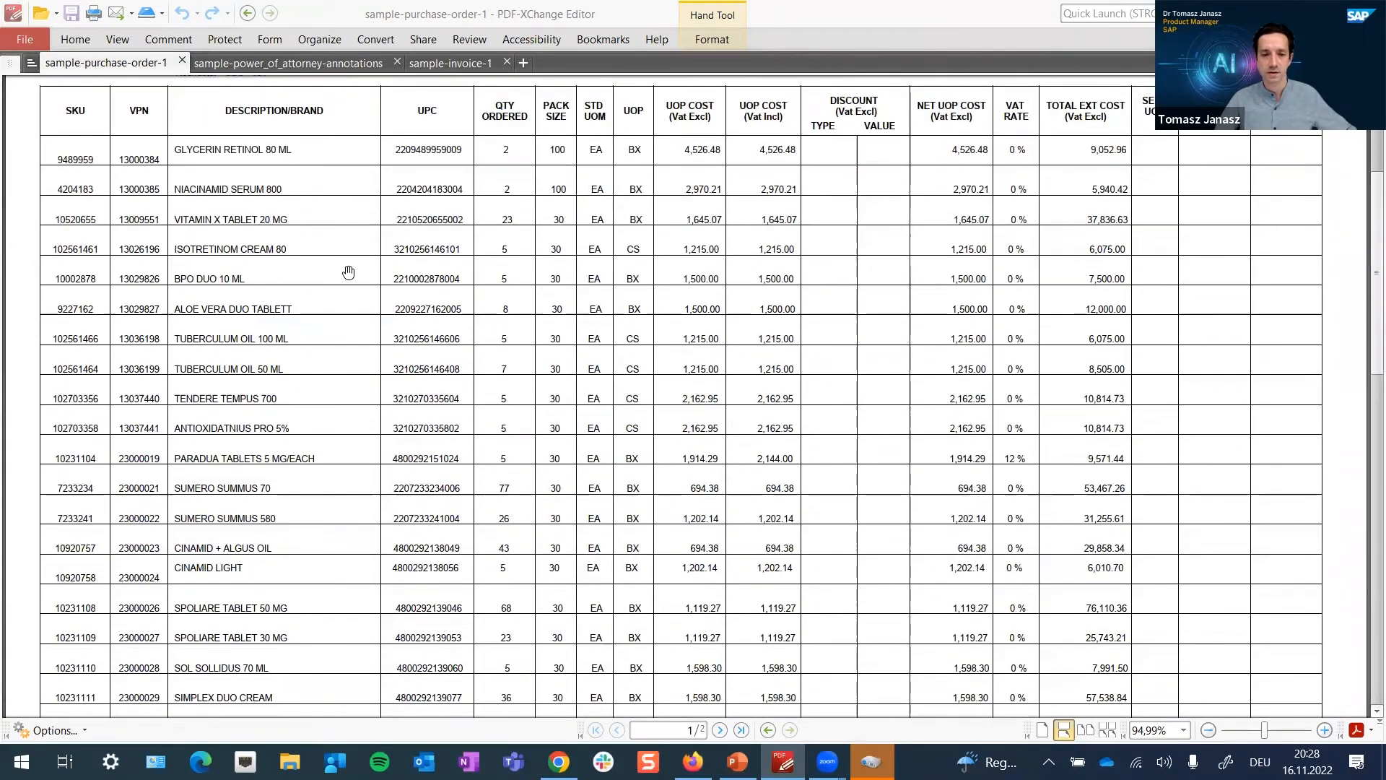
{"action": "scroll", "coordinate": [349, 273], "scroll_direction": "down", "scroll_amount": 7}
{"action": "scroll", "coordinate": [347, 281], "scroll_direction": "down", "scroll_amount": 5}
{"action": "scroll", "coordinate": [356, 301], "scroll_direction": "up", "scroll_amount": 9}
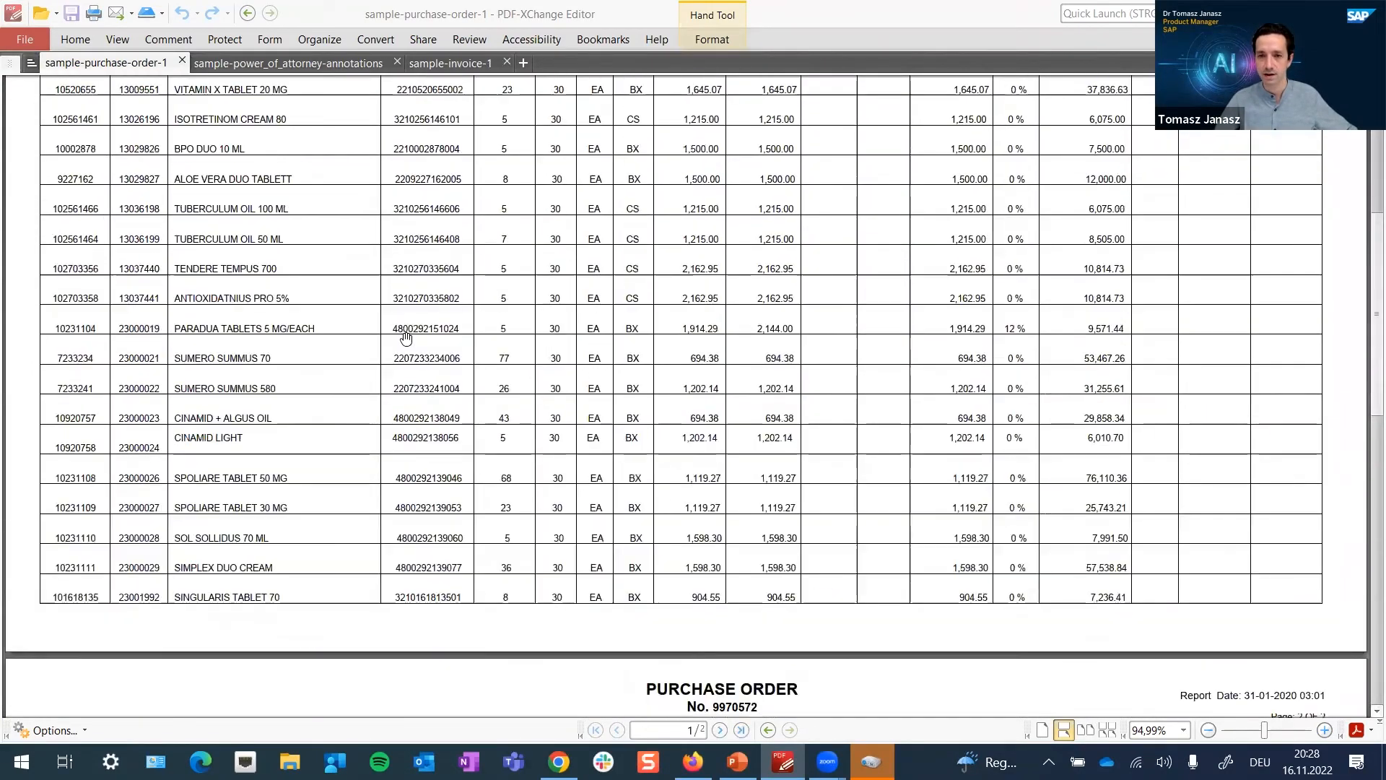
{"action": "scroll", "coordinate": [406, 337], "scroll_direction": "up", "scroll_amount": 9}
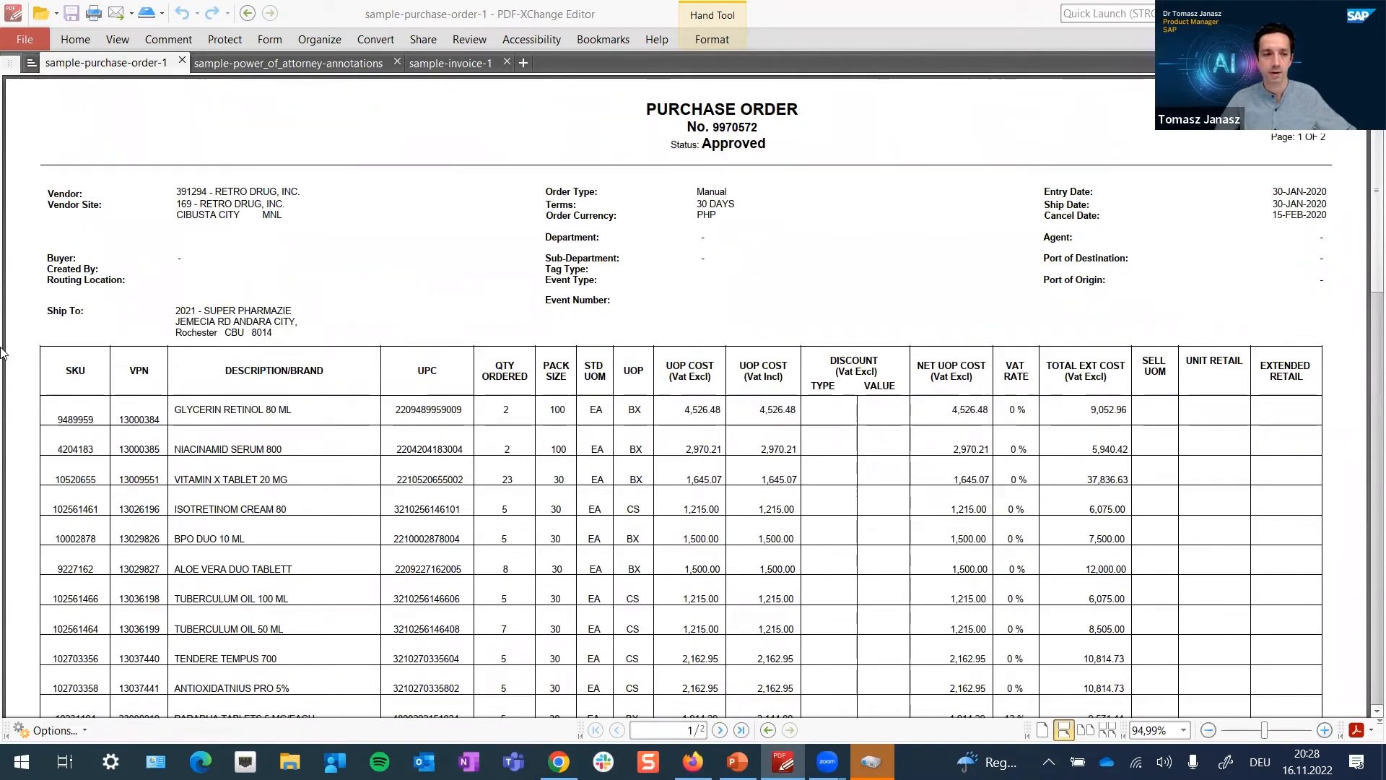
{"action": "scroll", "coordinate": [1070, 206], "scroll_direction": "down", "scroll_amount": 2}
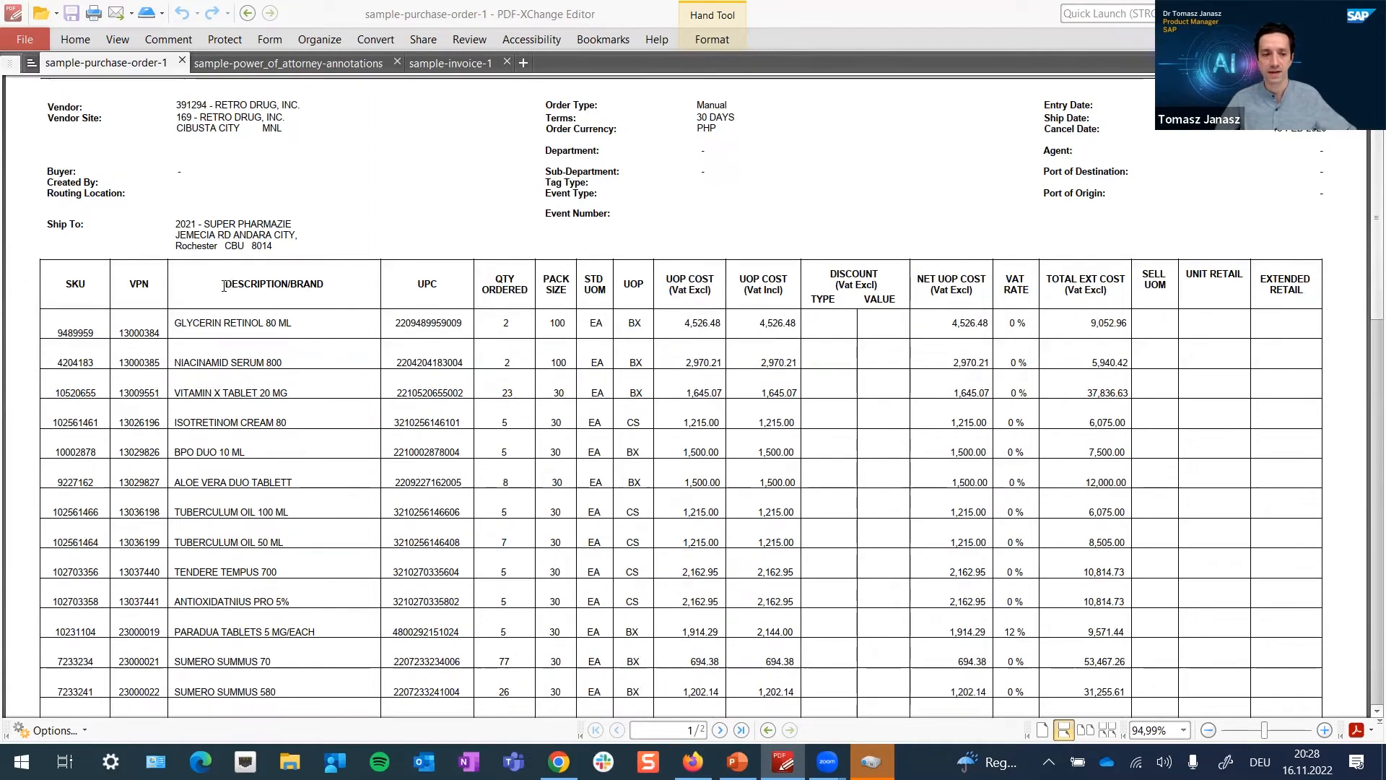
{"action": "scroll", "coordinate": [237, 243], "scroll_direction": "down", "scroll_amount": 3}
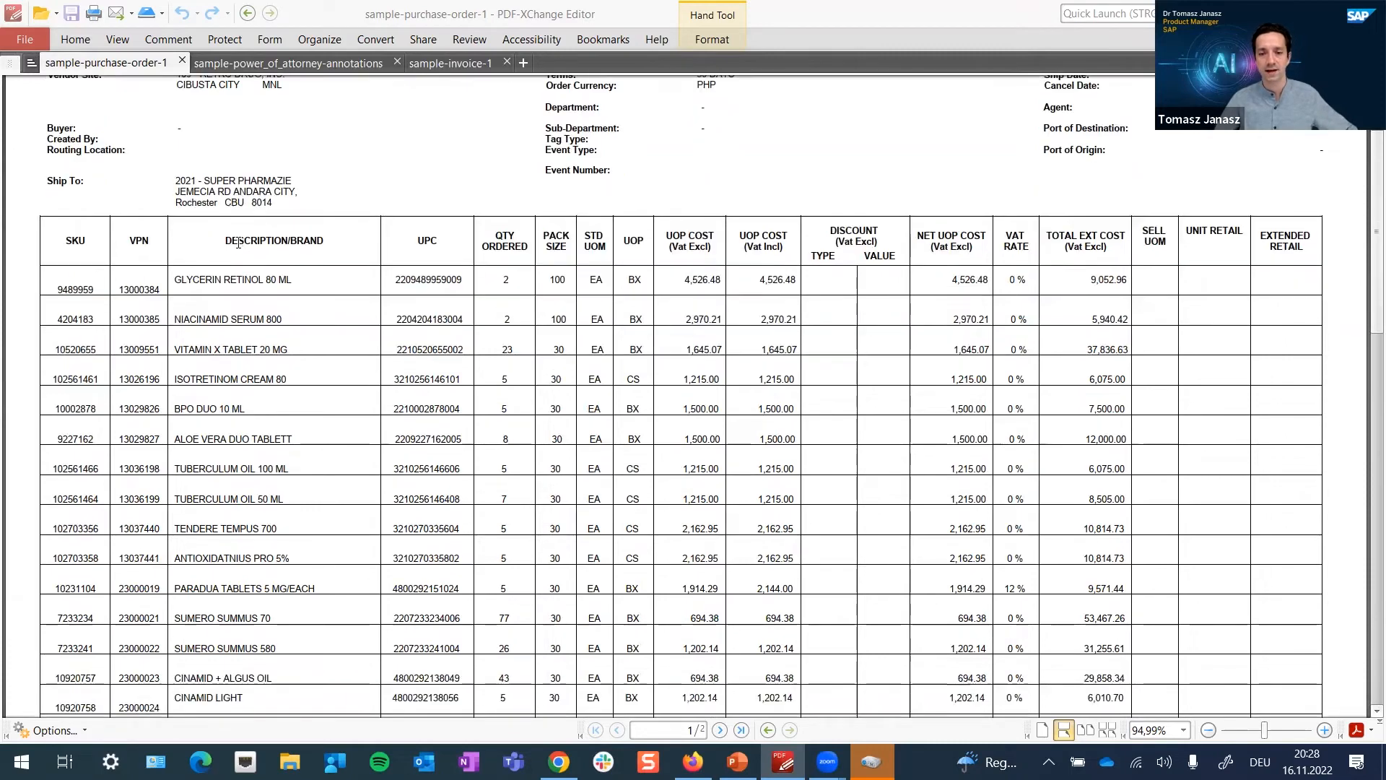
{"action": "scroll", "coordinate": [237, 234], "scroll_direction": "down", "scroll_amount": 4}
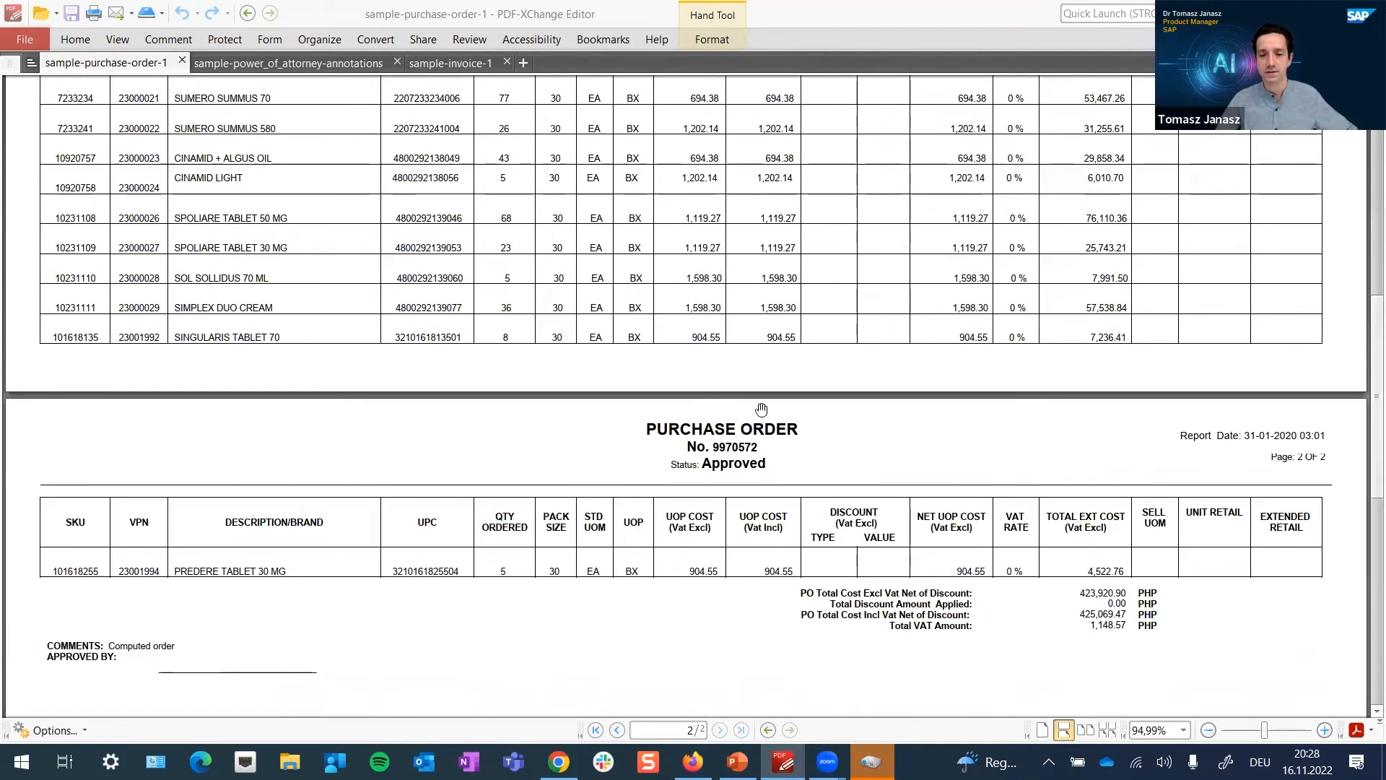
{"action": "scroll", "coordinate": [762, 403], "scroll_direction": "down", "scroll_amount": 1}
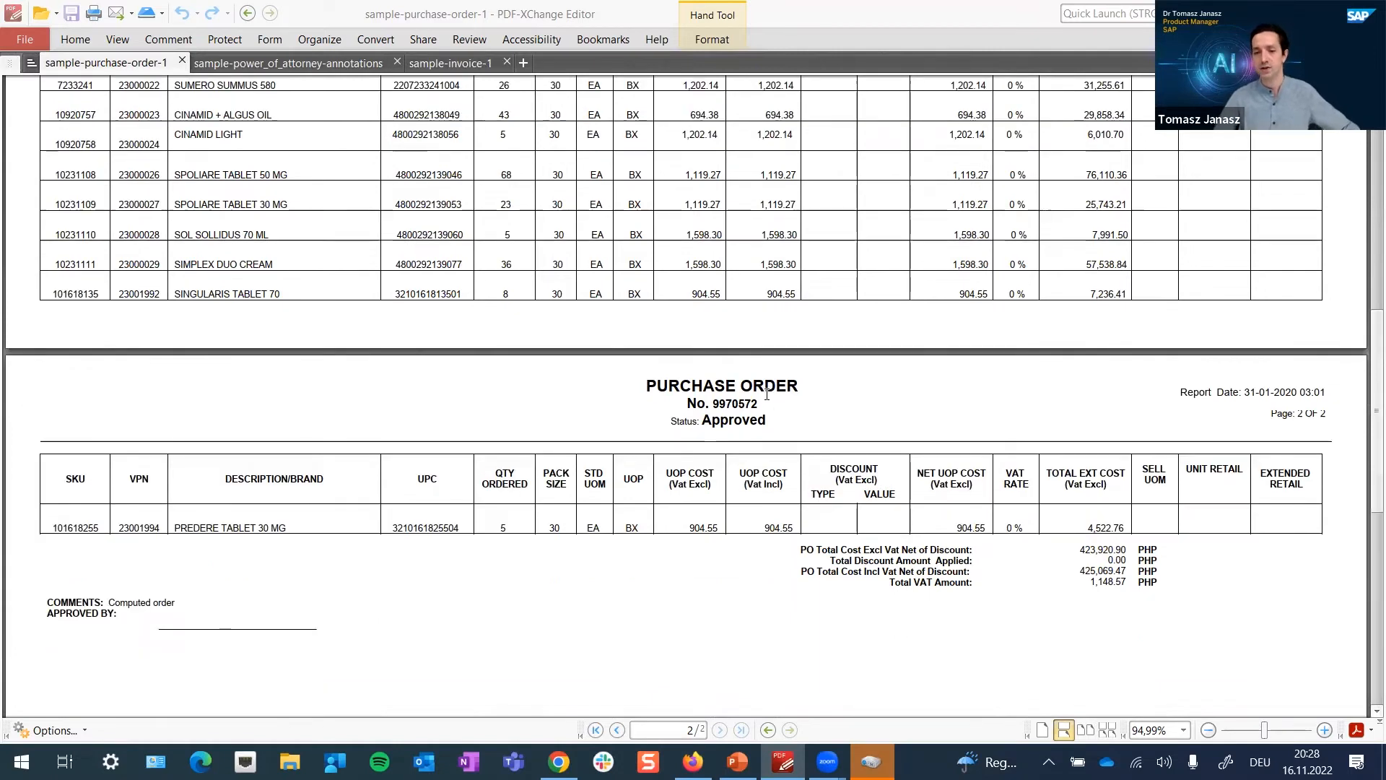
{"action": "scroll", "coordinate": [766, 392], "scroll_direction": "down", "scroll_amount": 1}
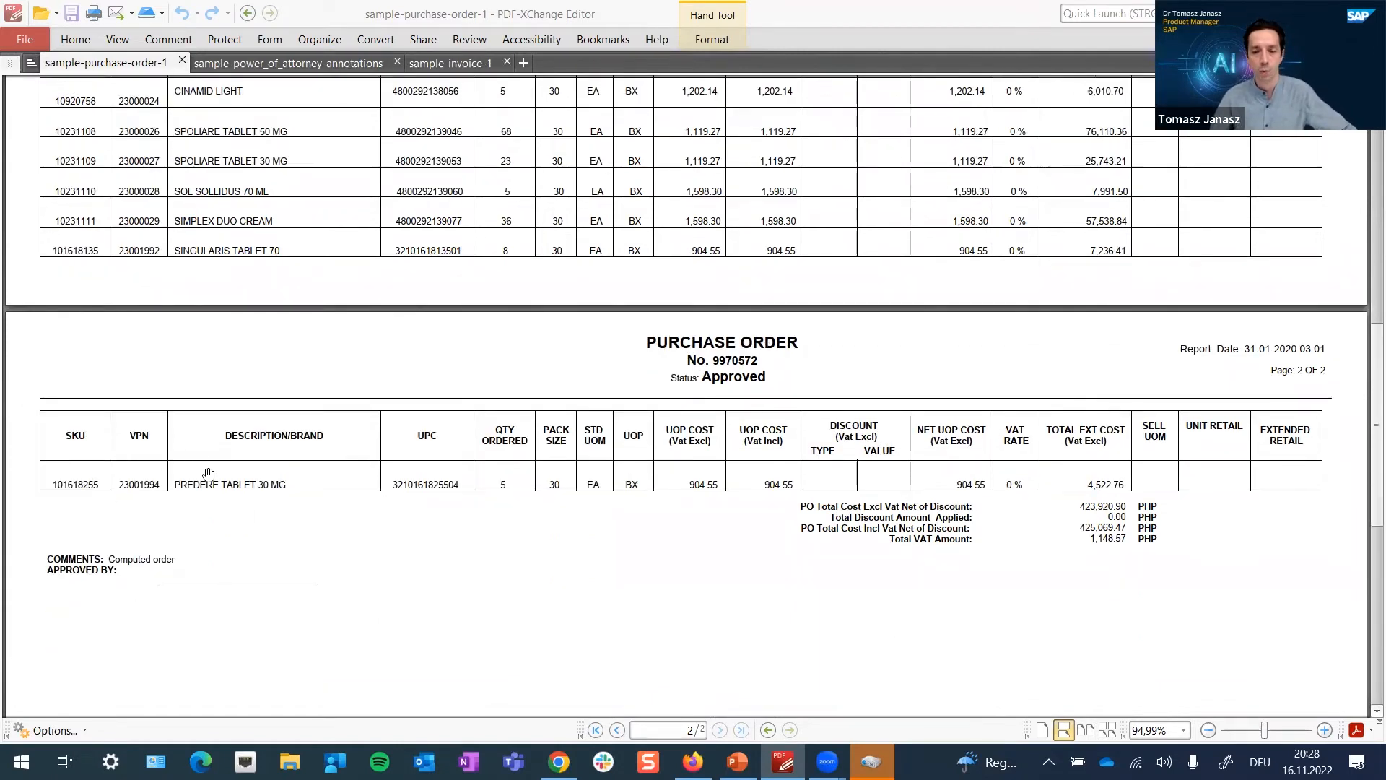
{"action": "scroll", "coordinate": [735, 405], "scroll_direction": "up", "scroll_amount": 6}
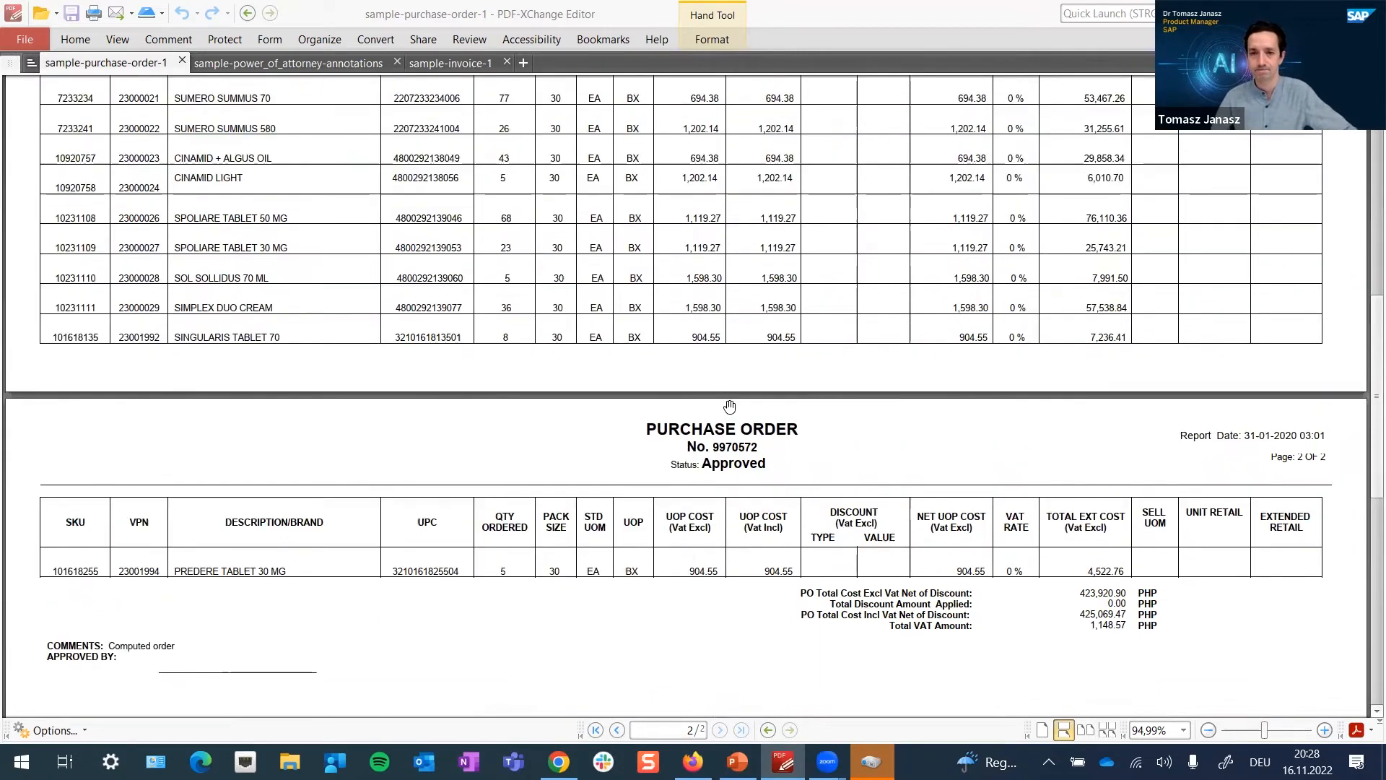
{"action": "scroll", "coordinate": [740, 403], "scroll_direction": "up", "scroll_amount": 10}
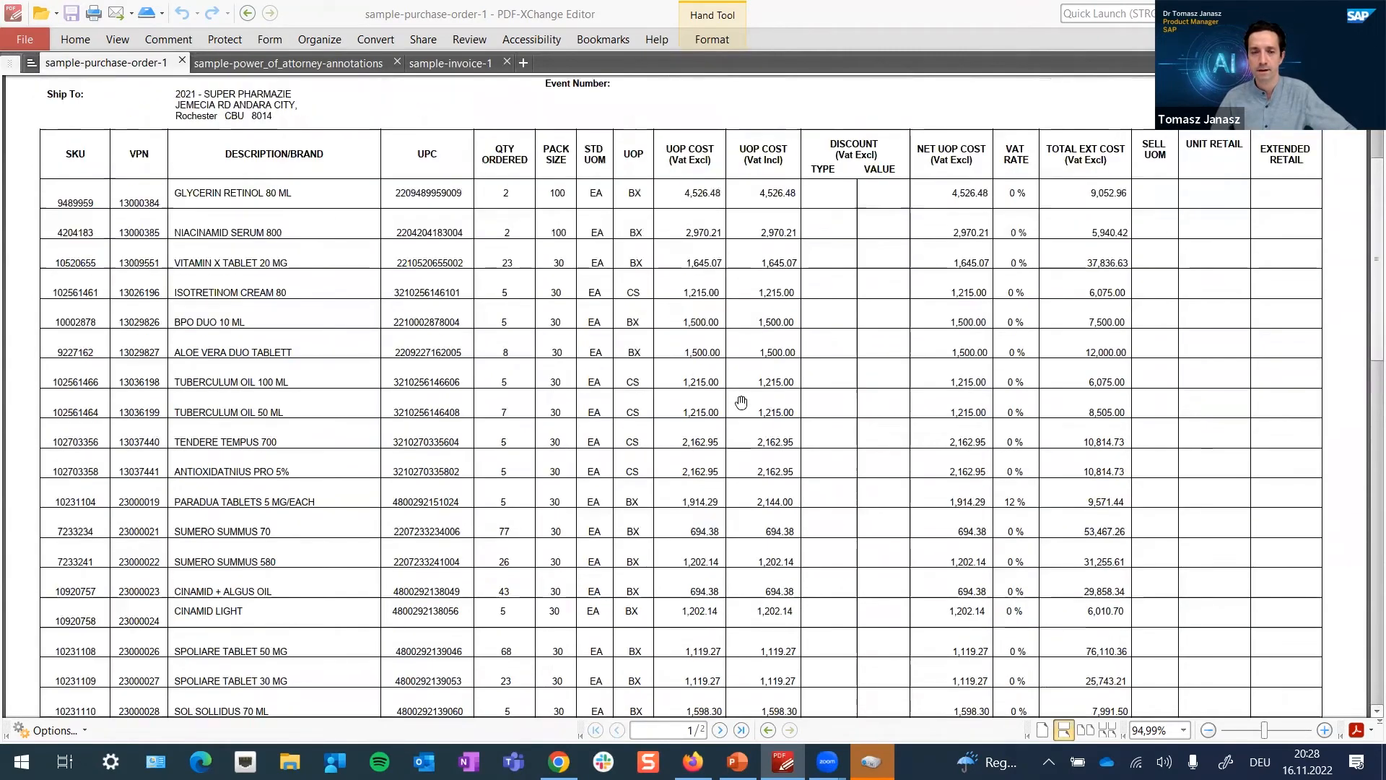
{"action": "scroll", "coordinate": [743, 401], "scroll_direction": "up", "scroll_amount": 1}
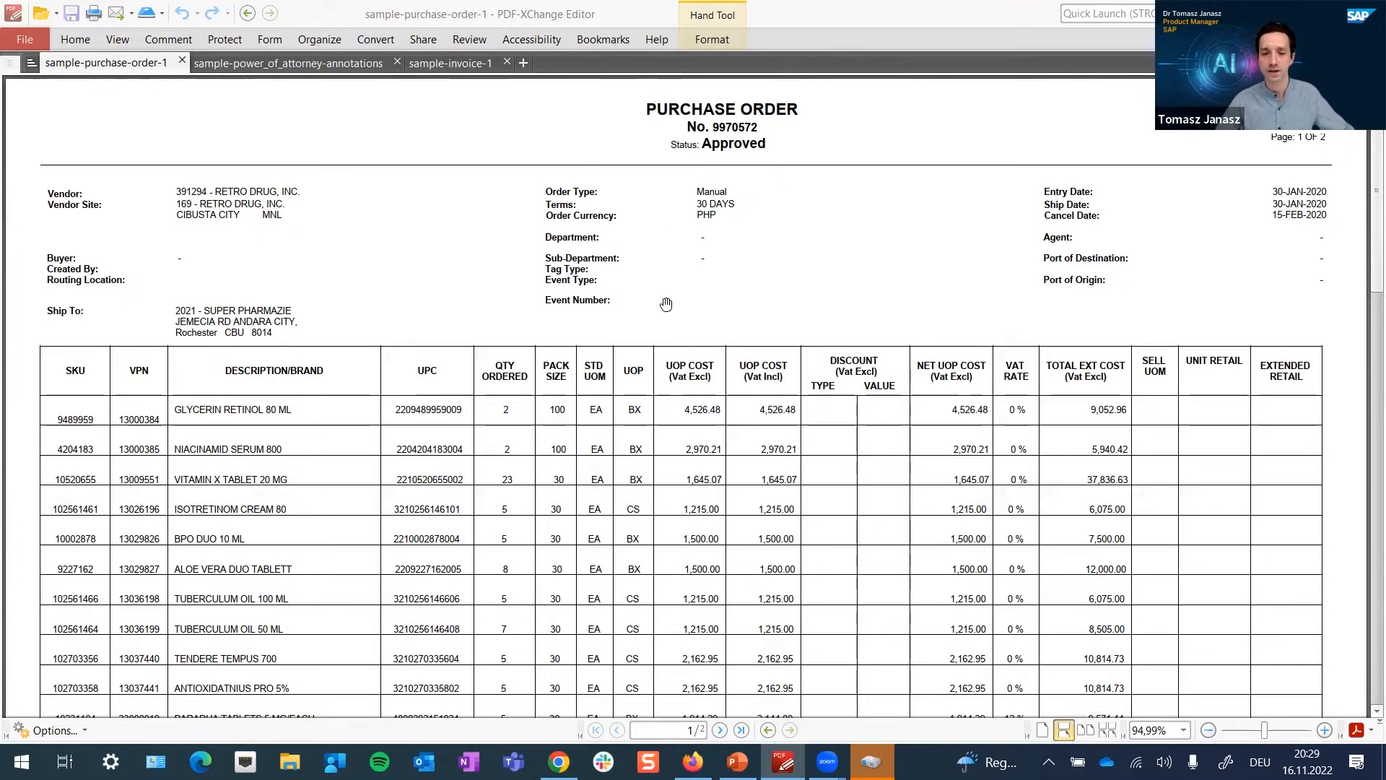
{"action": "scroll", "coordinate": [668, 301], "scroll_direction": "down", "scroll_amount": 1}
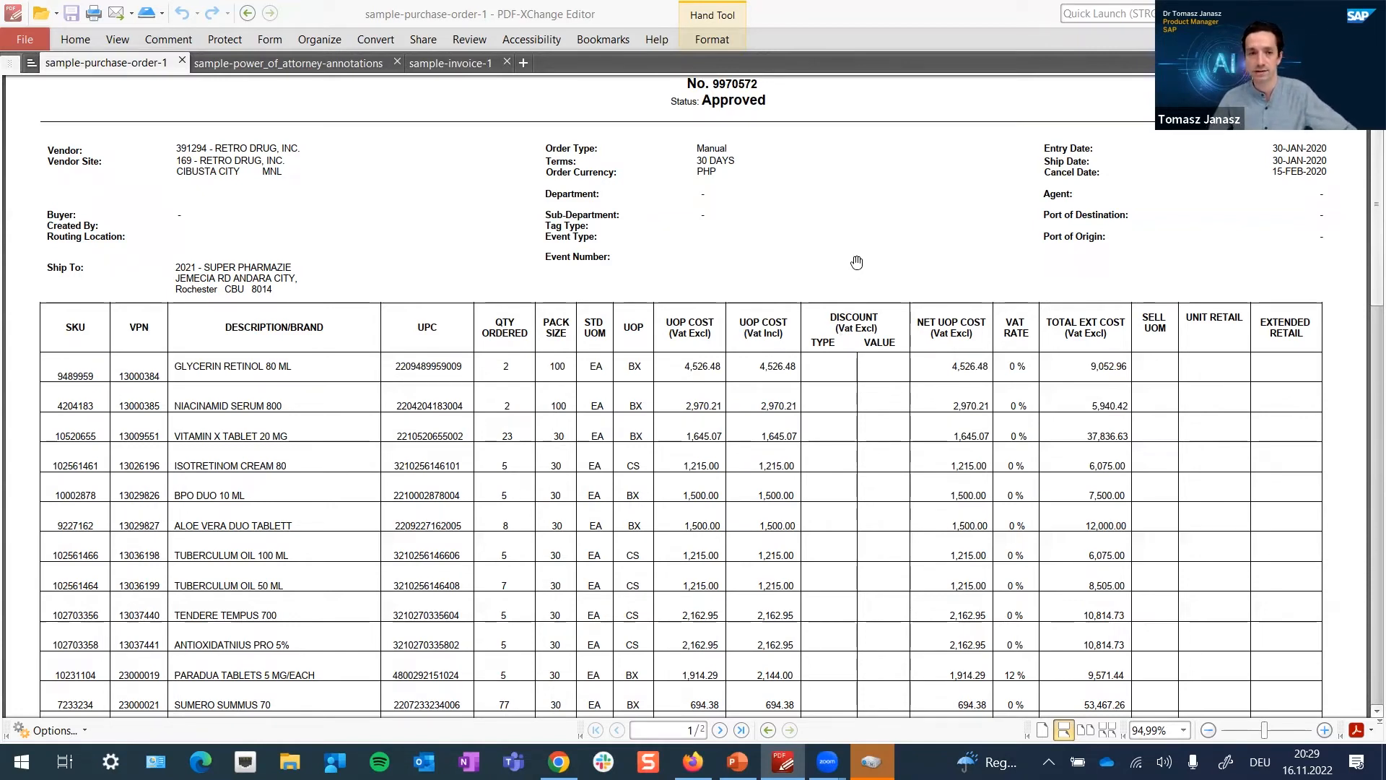
{"action": "scroll", "coordinate": [509, 221], "scroll_direction": "up", "scroll_amount": 1}
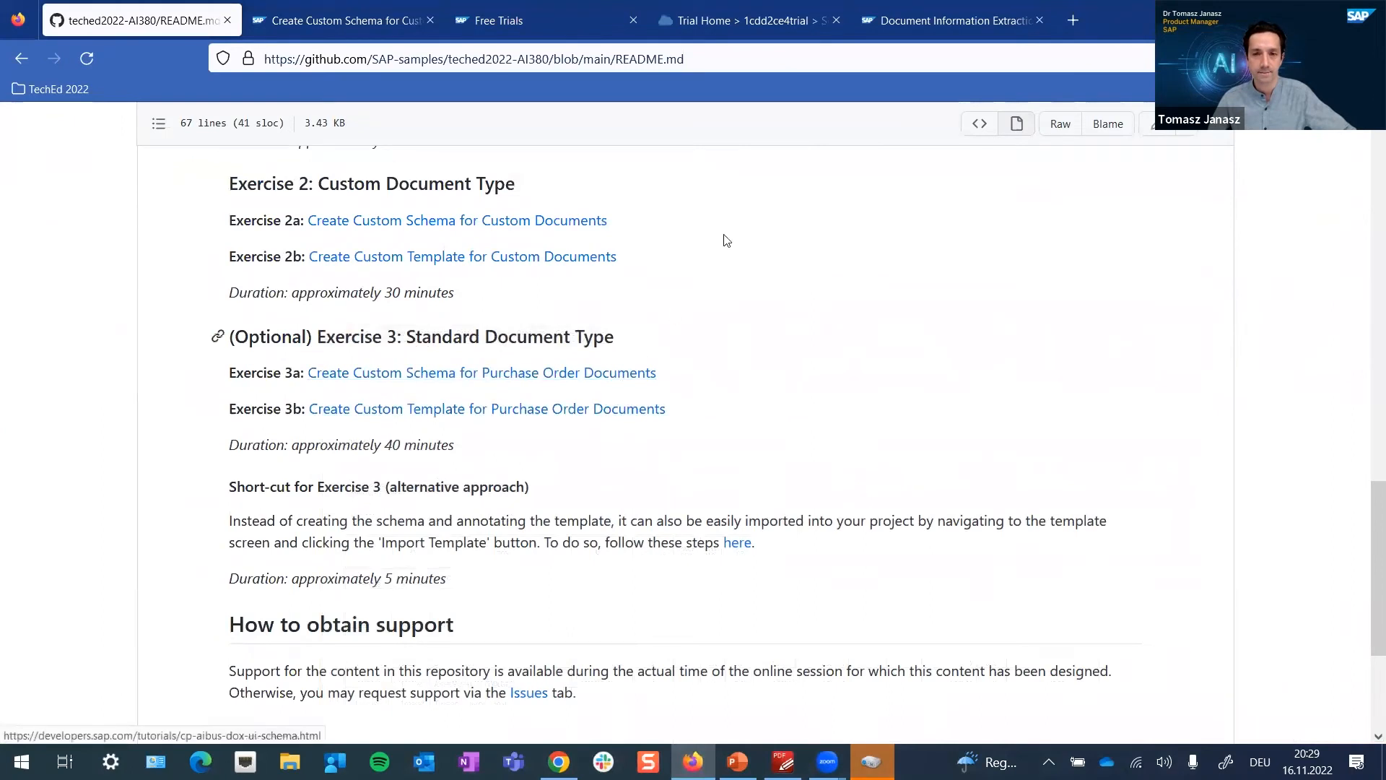
- Return to Document Information Extraction in the browser and open the schema configuration
{"action": "left_click", "coordinate": [924, 27]}
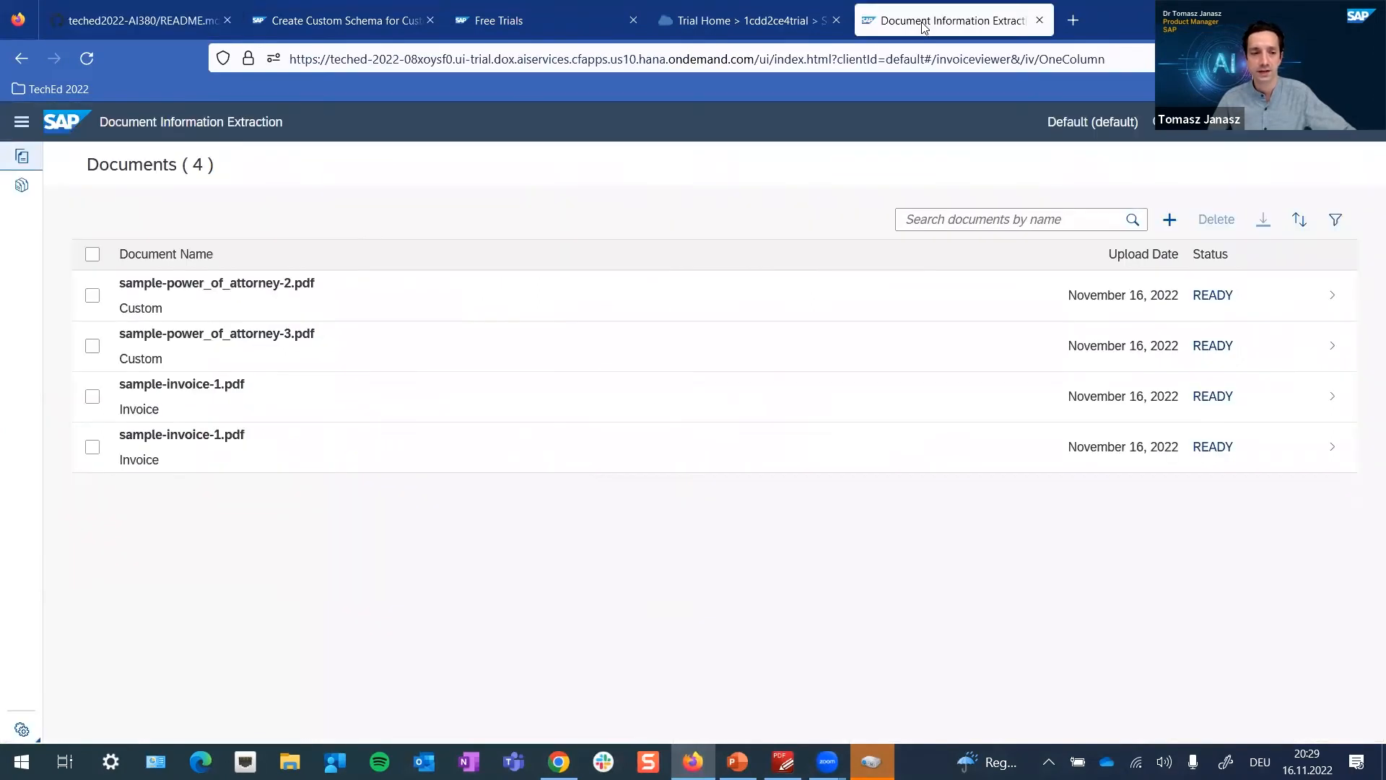
{"action": "left_click", "coordinate": [21, 122]}
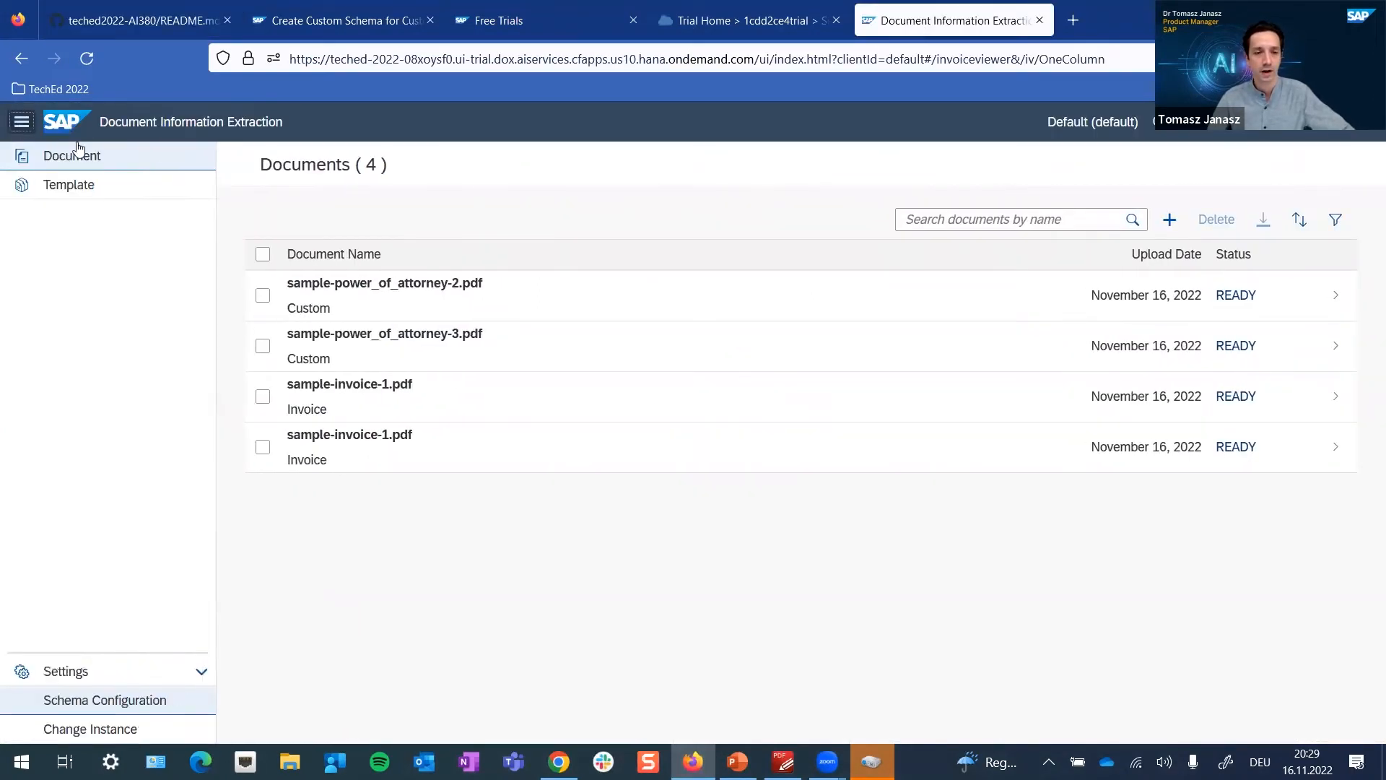
{"action": "left_click", "coordinate": [123, 699]}
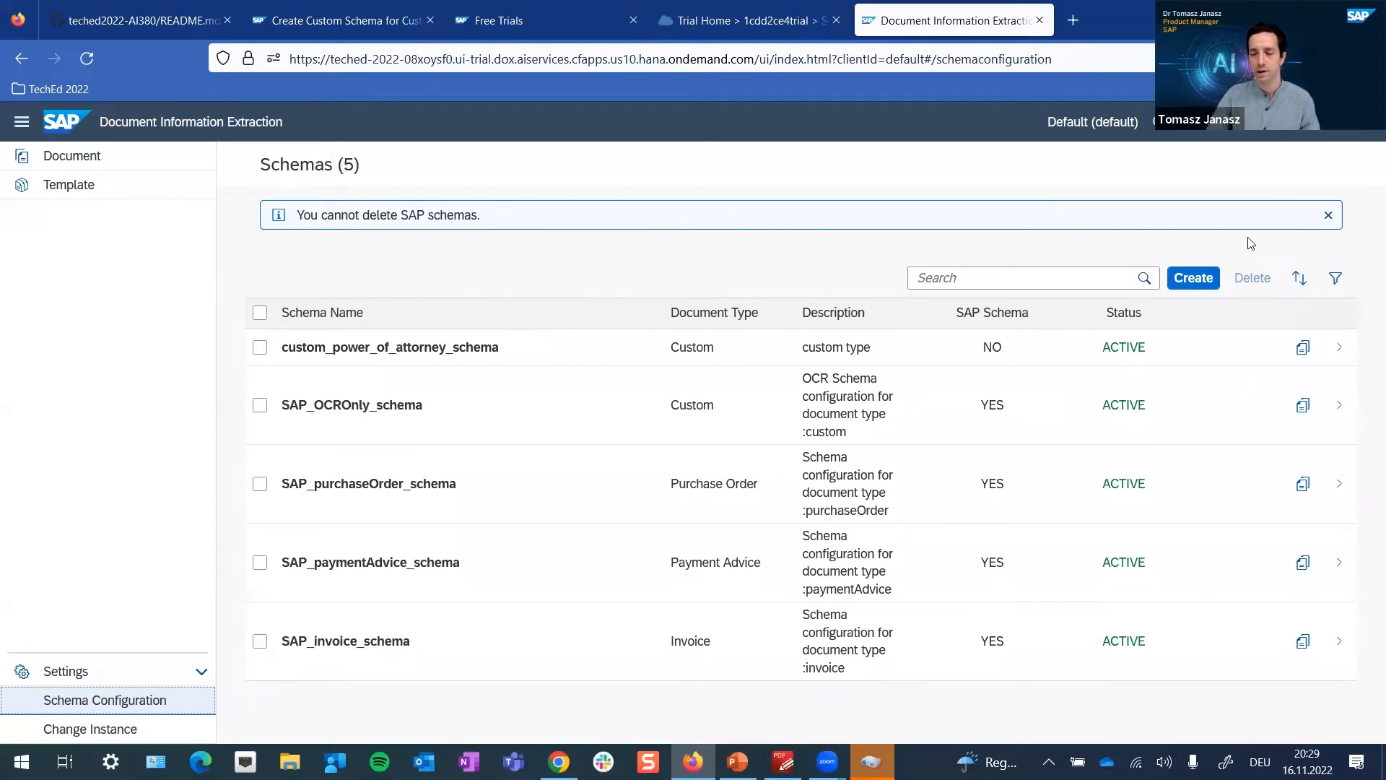
- Create a schema named custom_purchase_order_schema with document type Purchase Order, and open its details
{"action": "left_click", "coordinate": [1211, 281]}
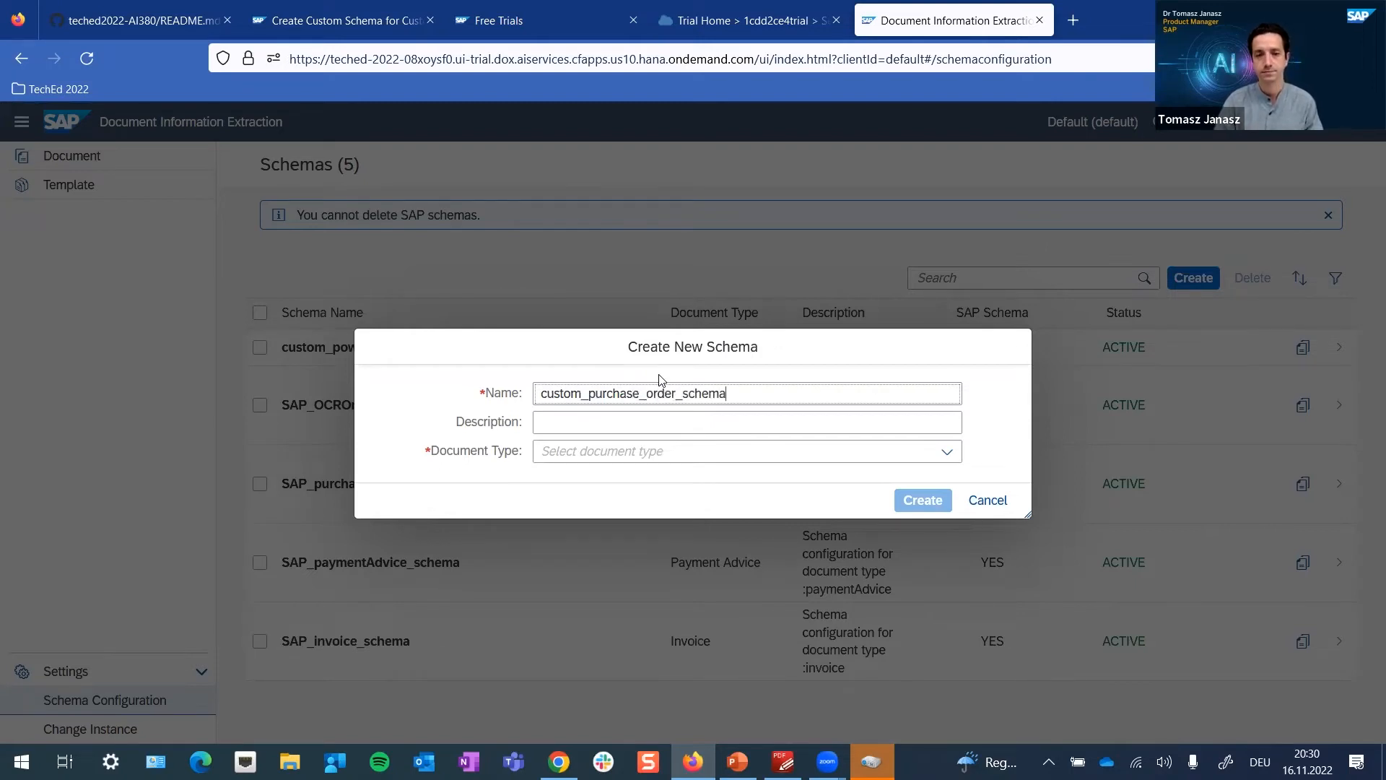
{"action": "left_click", "coordinate": [949, 453]}
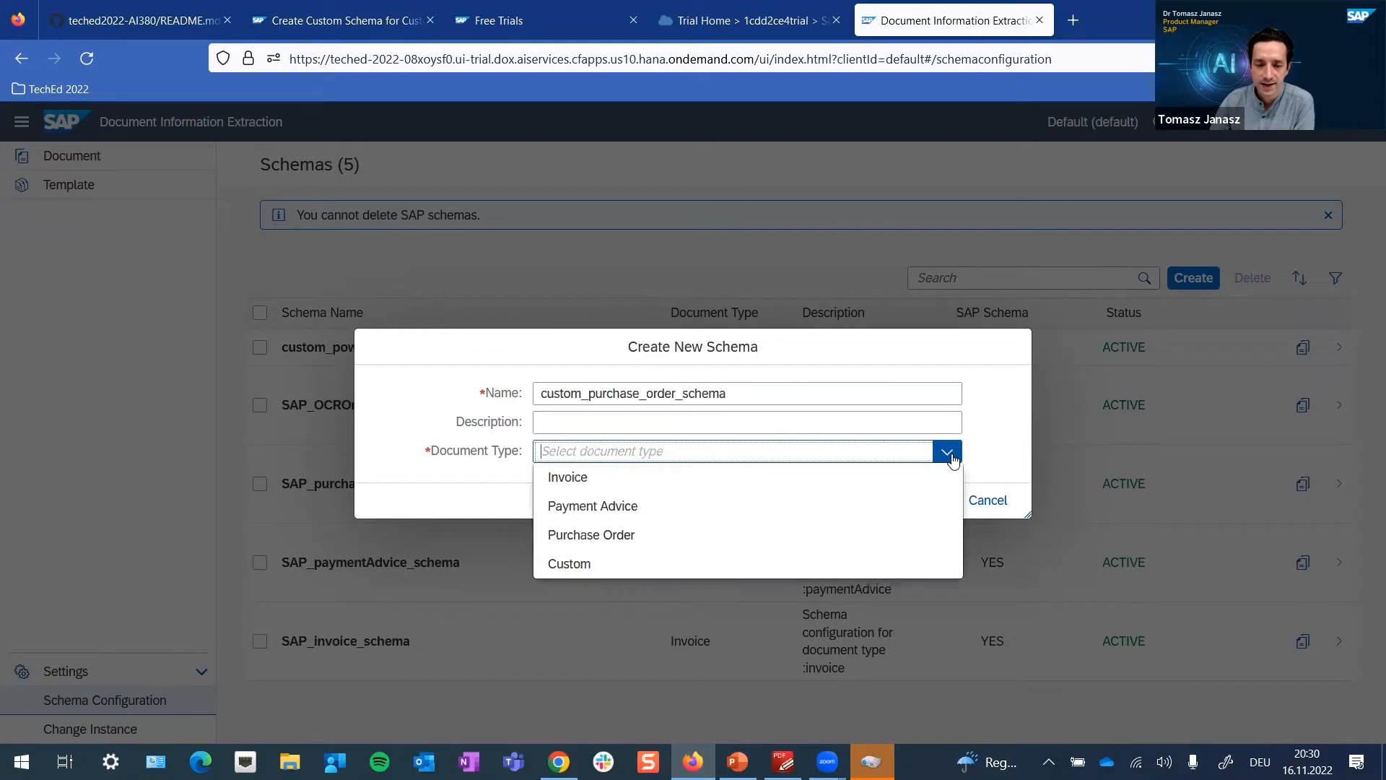
{"action": "left_click", "coordinate": [597, 548]}
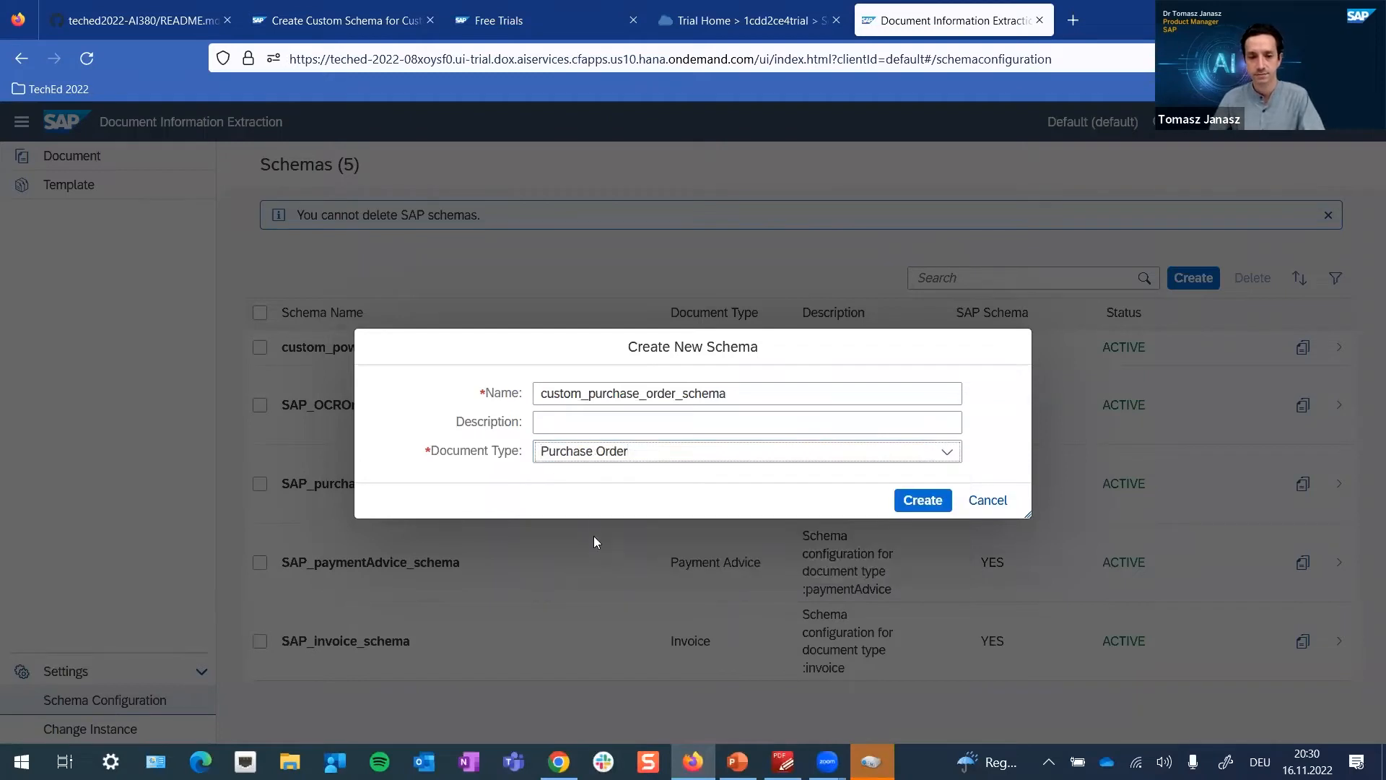
{"action": "left_click", "coordinate": [934, 507]}
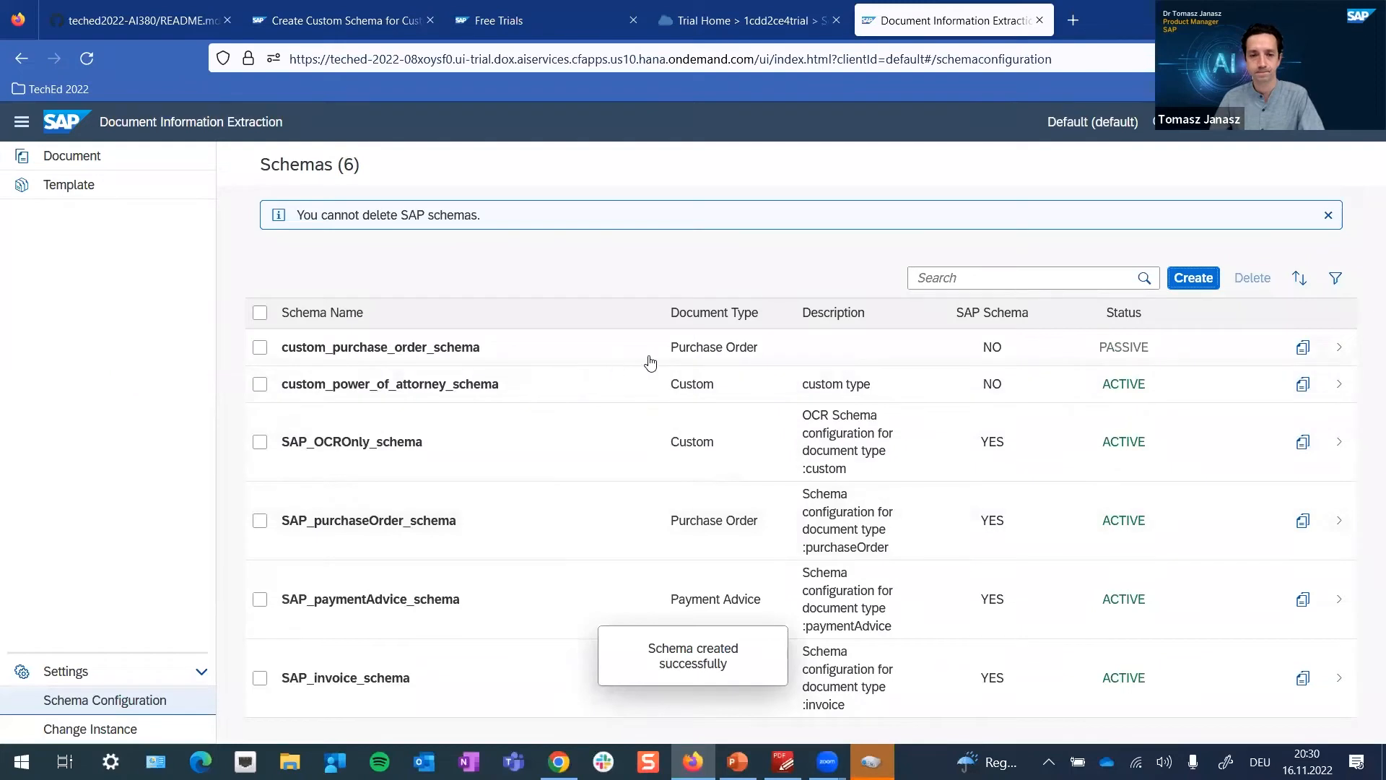
{"action": "left_click", "coordinate": [738, 349]}
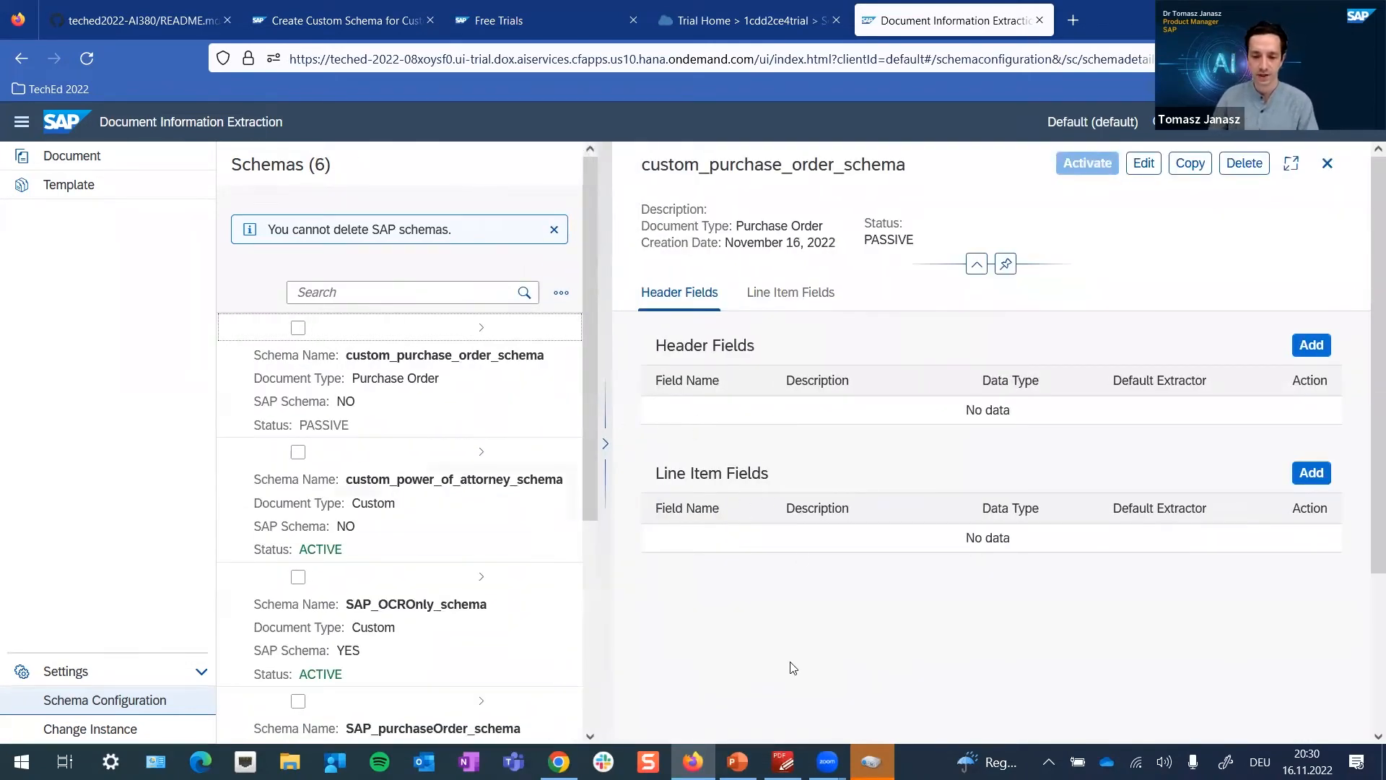
- Switch to the PowerPoint deck, show slide 12 with the Custom_purchase_order_schema definition, and arrange it side by side with the browser
{"action": "mouse_move", "coordinate": [737, 762]}
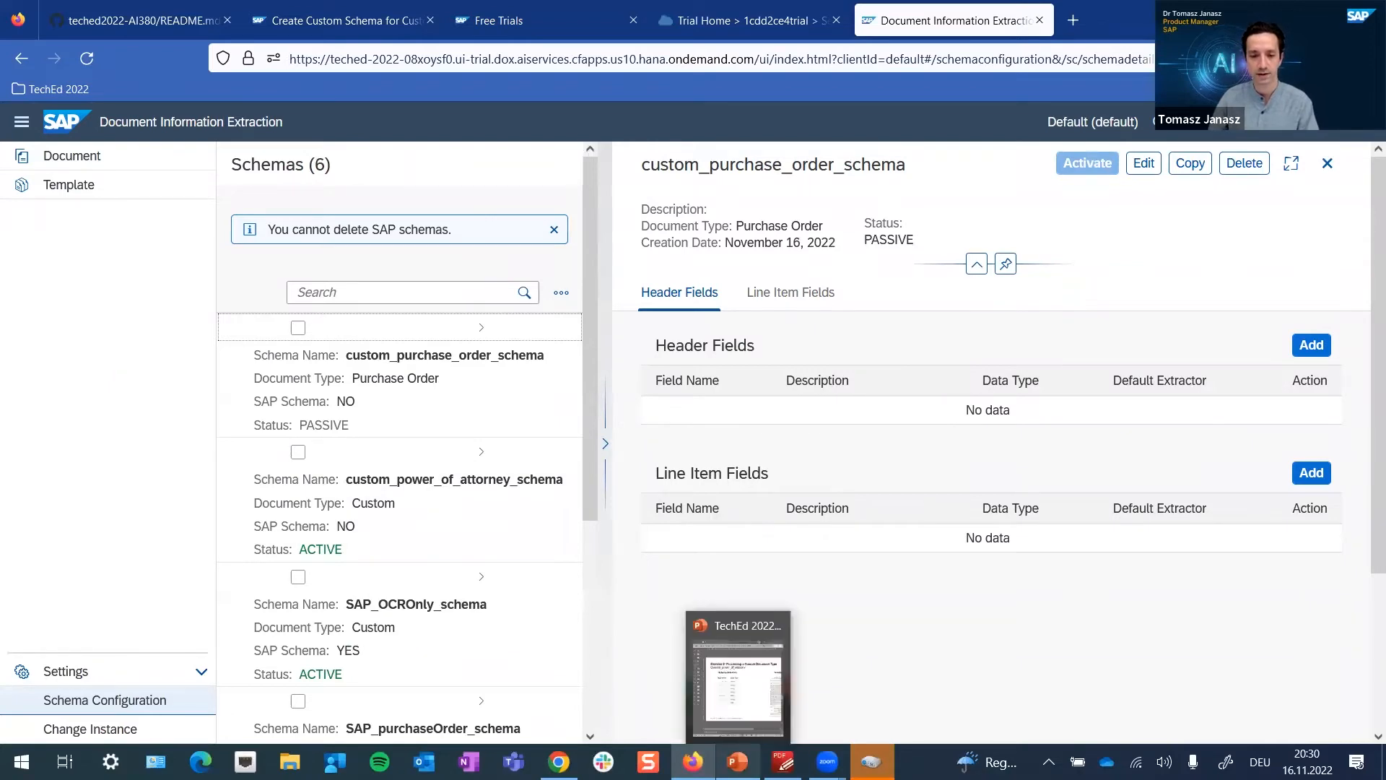
{"action": "left_click", "coordinate": [738, 678]}
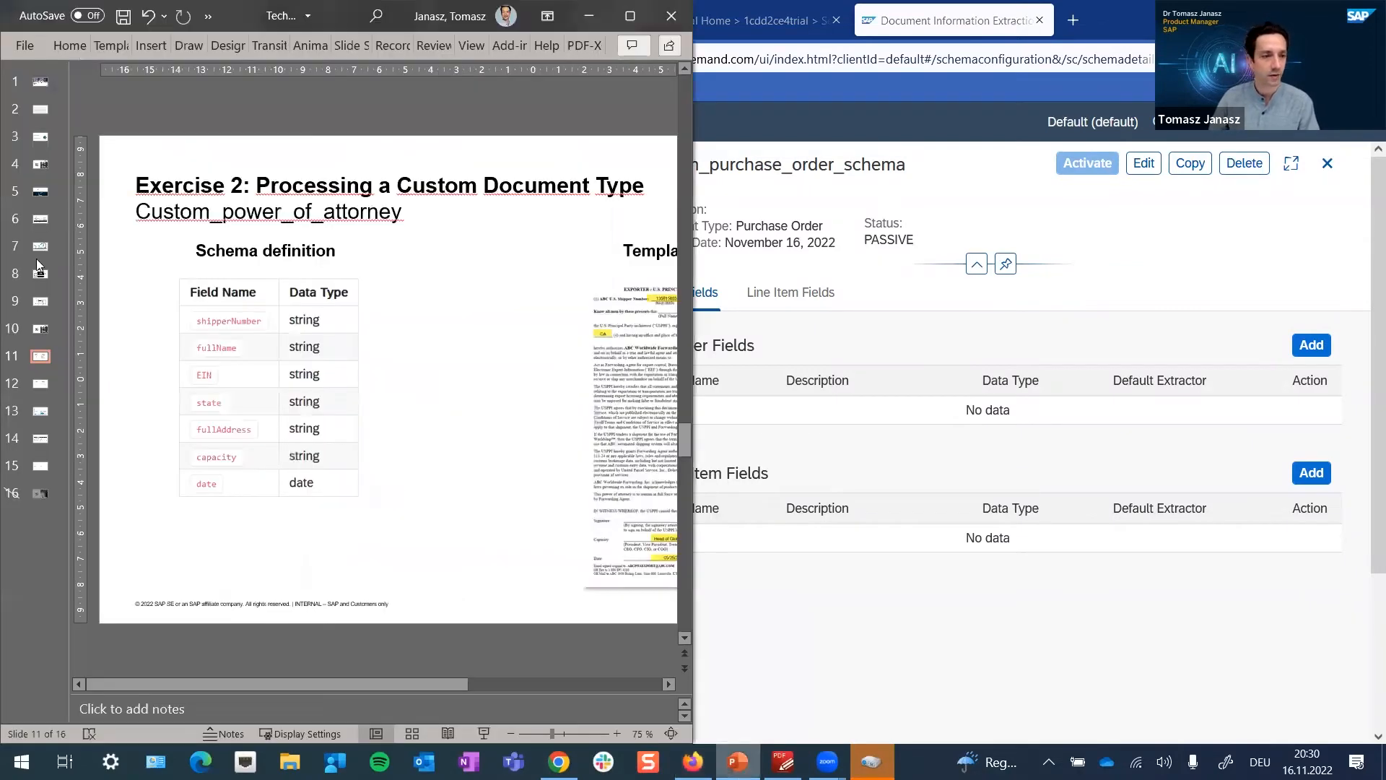
{"action": "left_click", "coordinate": [41, 384]}
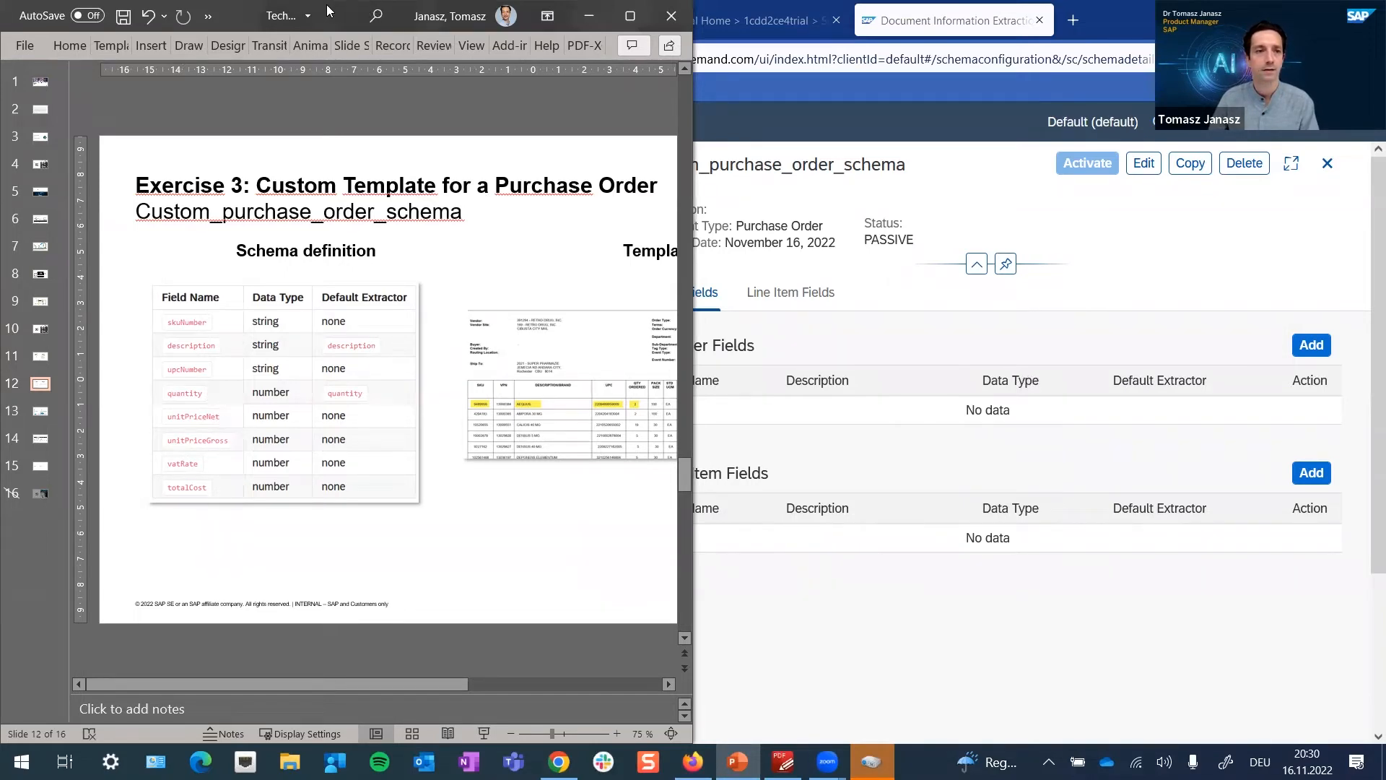
{"action": "key", "text": "super+Left"}
{"action": "left_click", "coordinate": [1019, 258]}
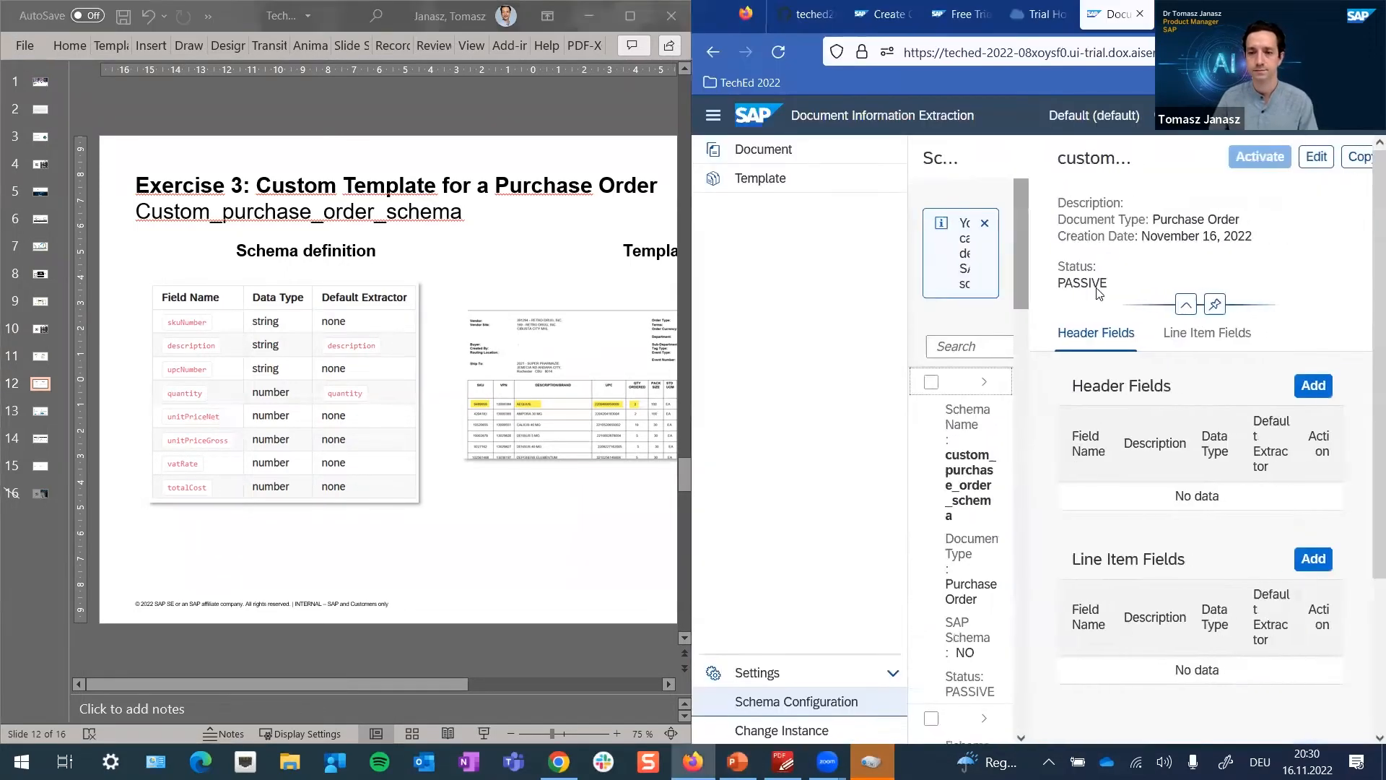
- Add a line item field named skuNumber with data type string and no default extractor to the purchase order schema
{"action": "scroll", "coordinate": [1133, 415], "scroll_direction": "down", "scroll_amount": 2}
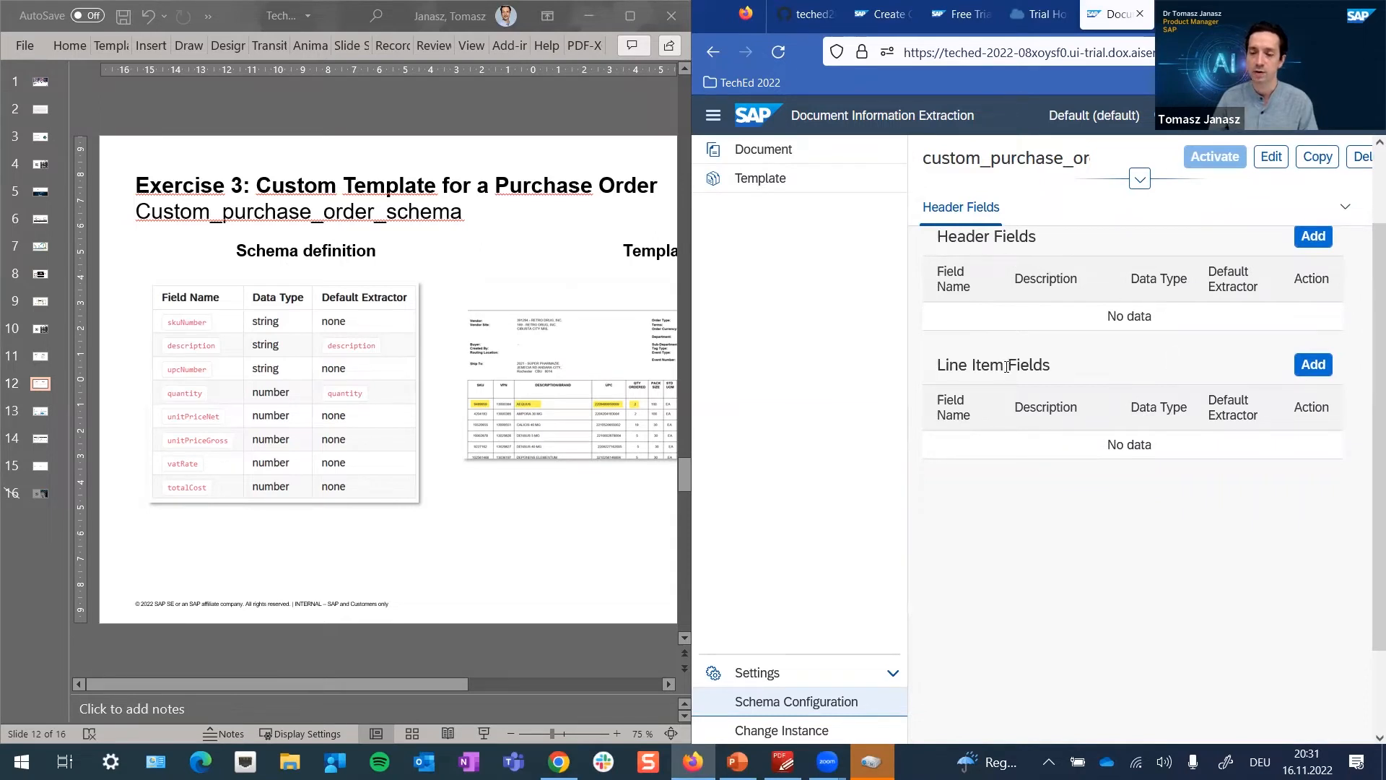
{"action": "scroll", "coordinate": [1032, 361], "scroll_direction": "down", "scroll_amount": 2}
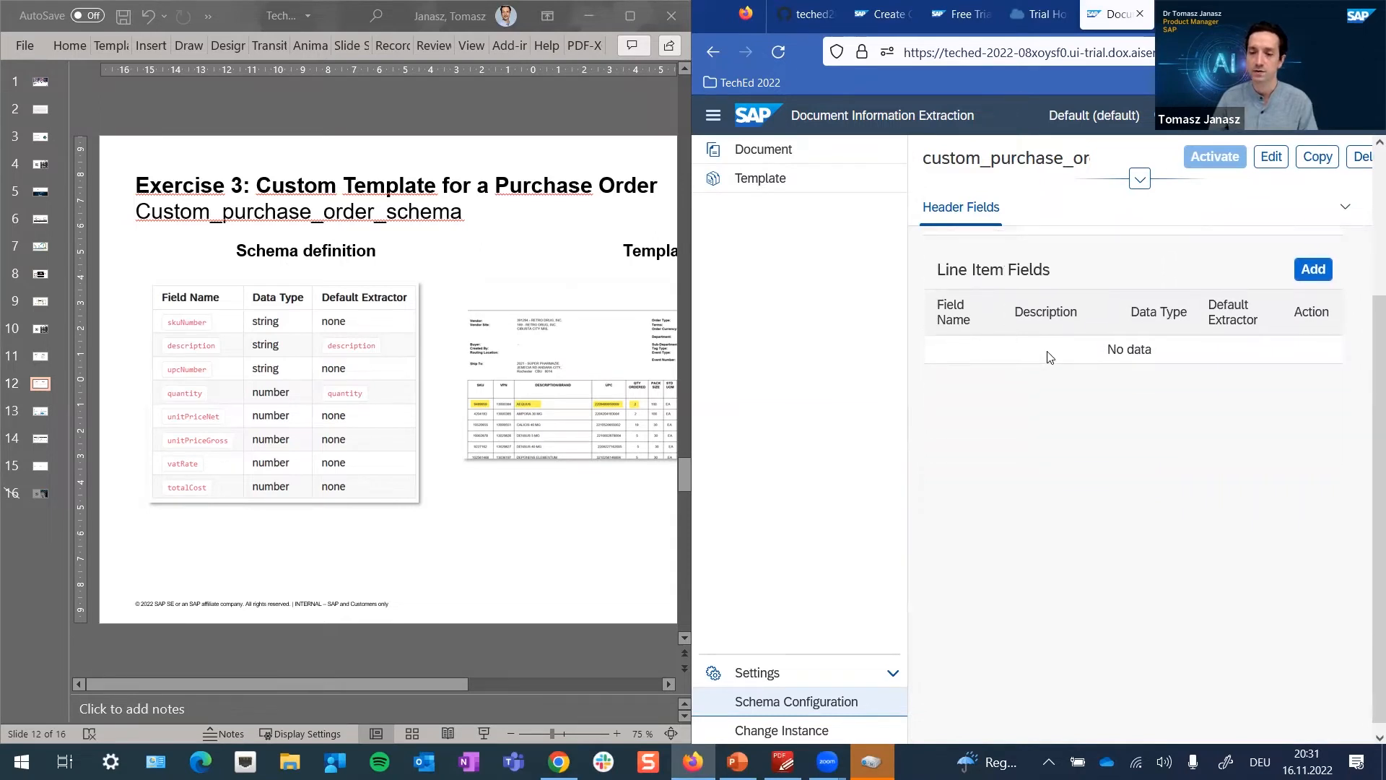
{"action": "left_click", "coordinate": [1315, 273]}
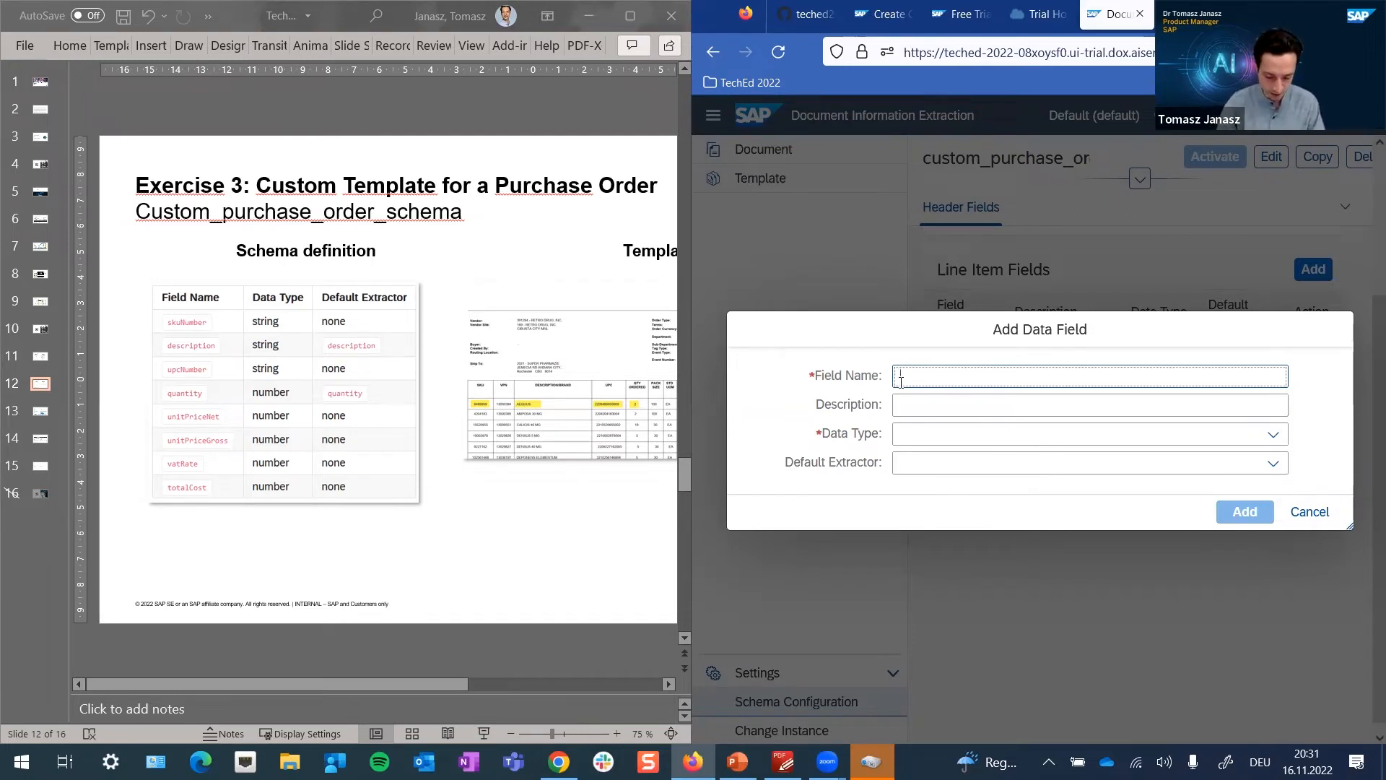
{"action": "type", "text": "sku"}
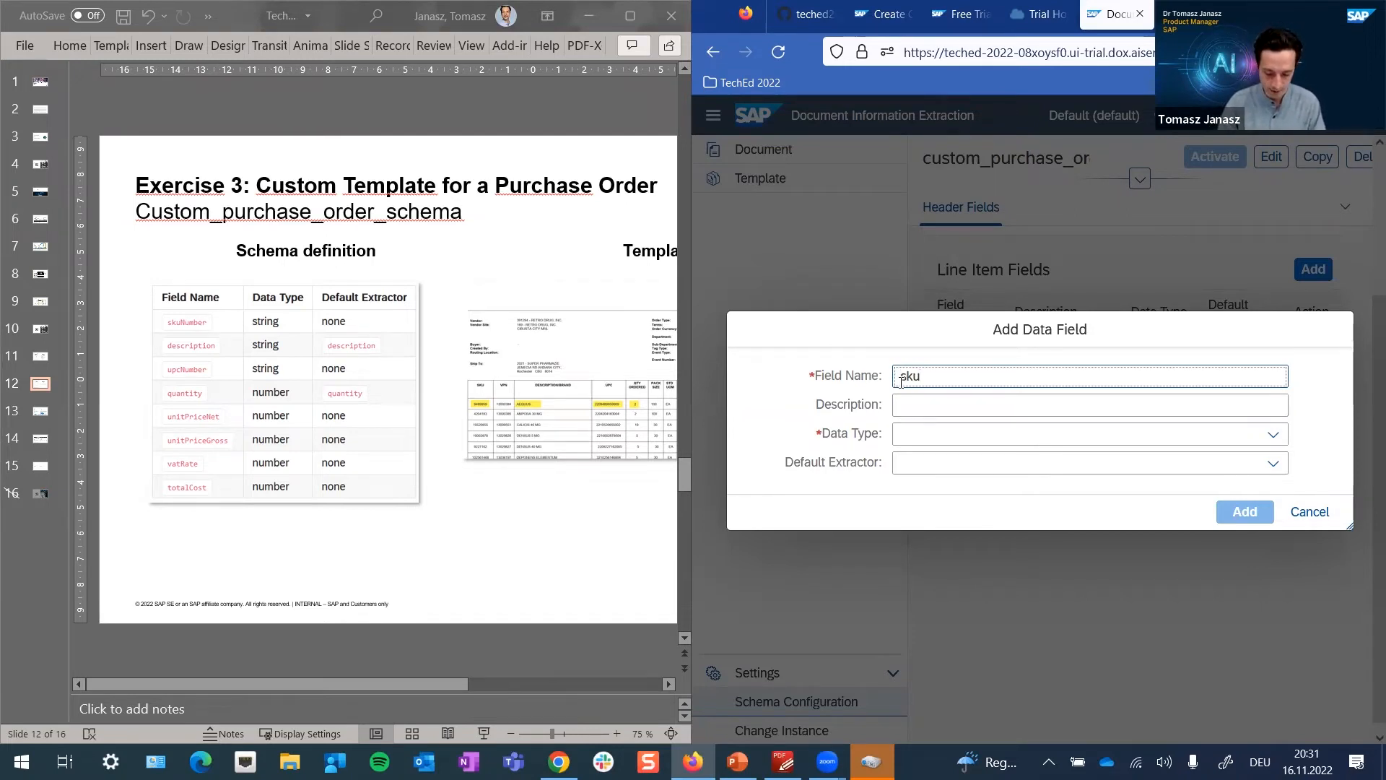
{"action": "type", "text": "Number"}
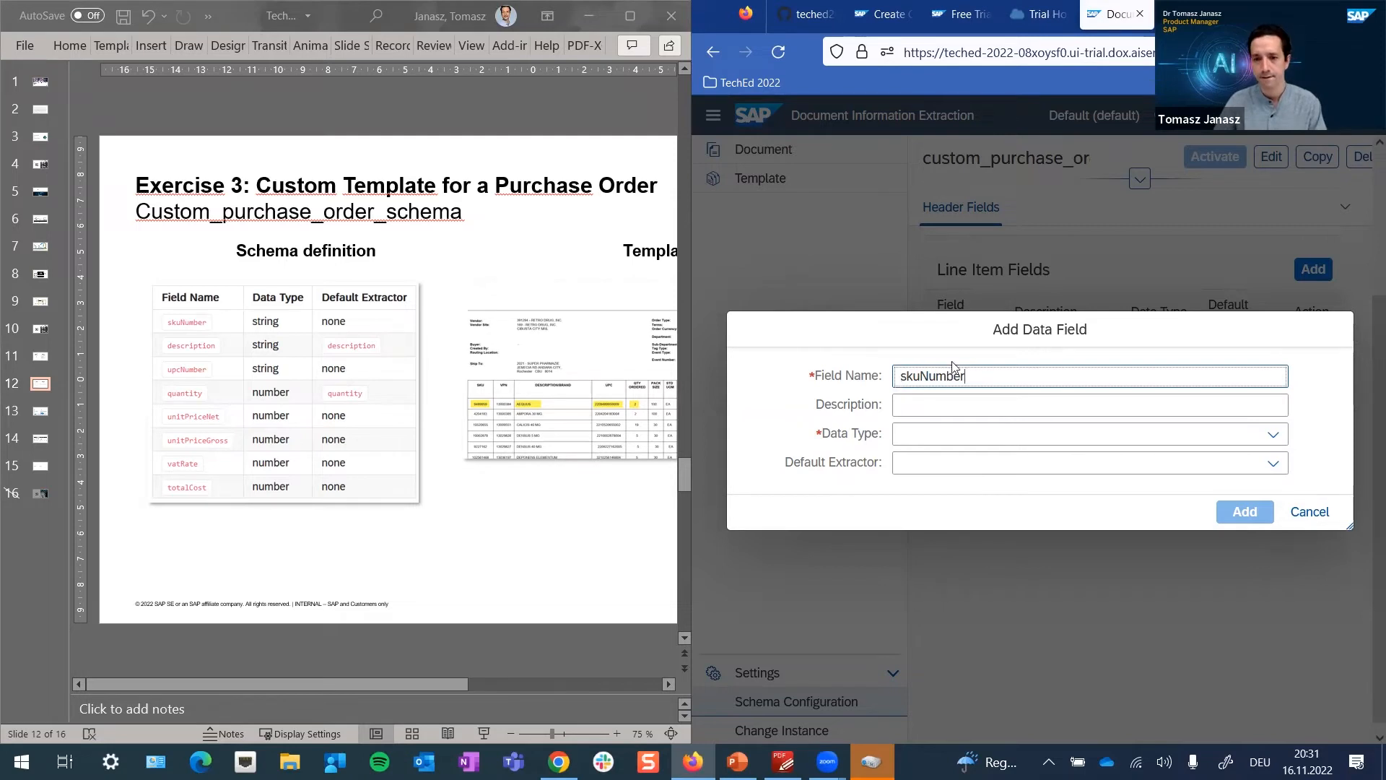
{"action": "left_click", "coordinate": [1155, 434]}
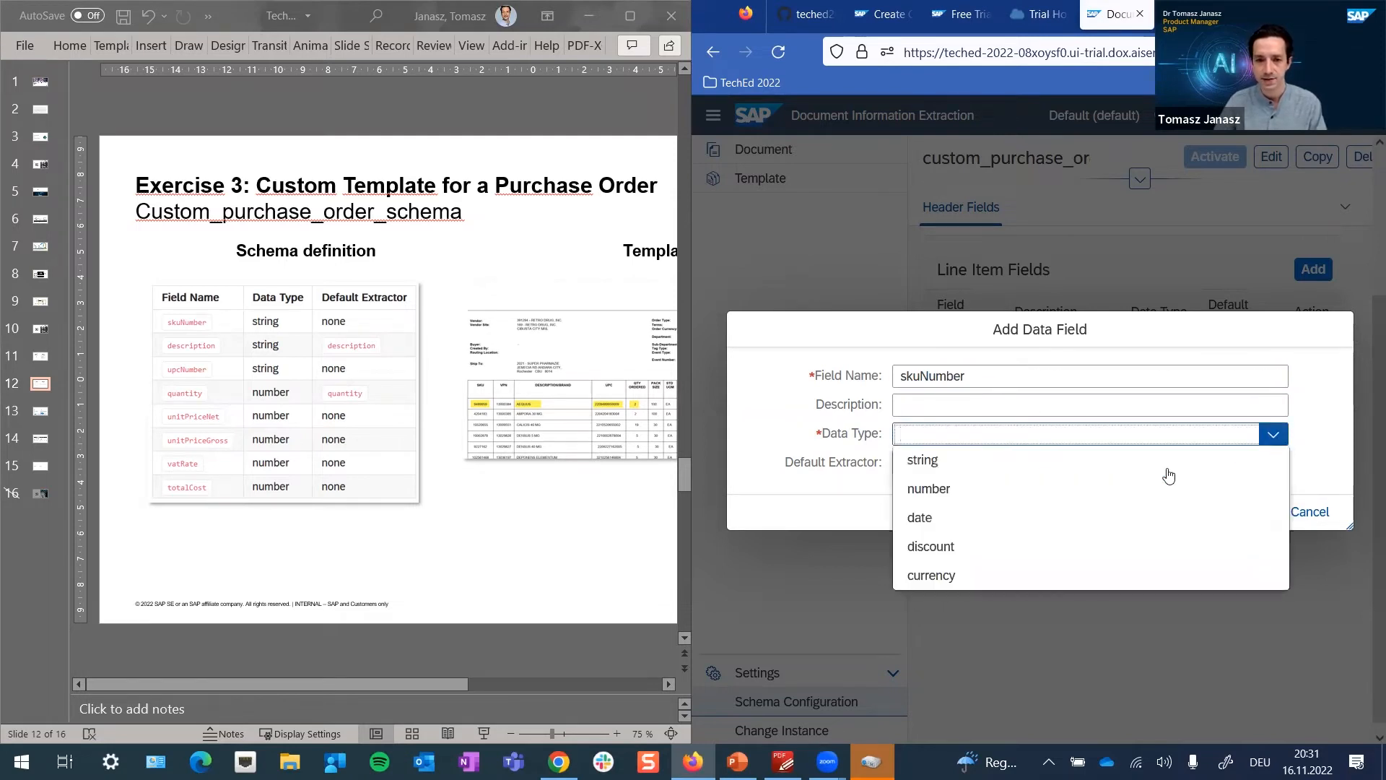
{"action": "left_click", "coordinate": [1135, 466]}
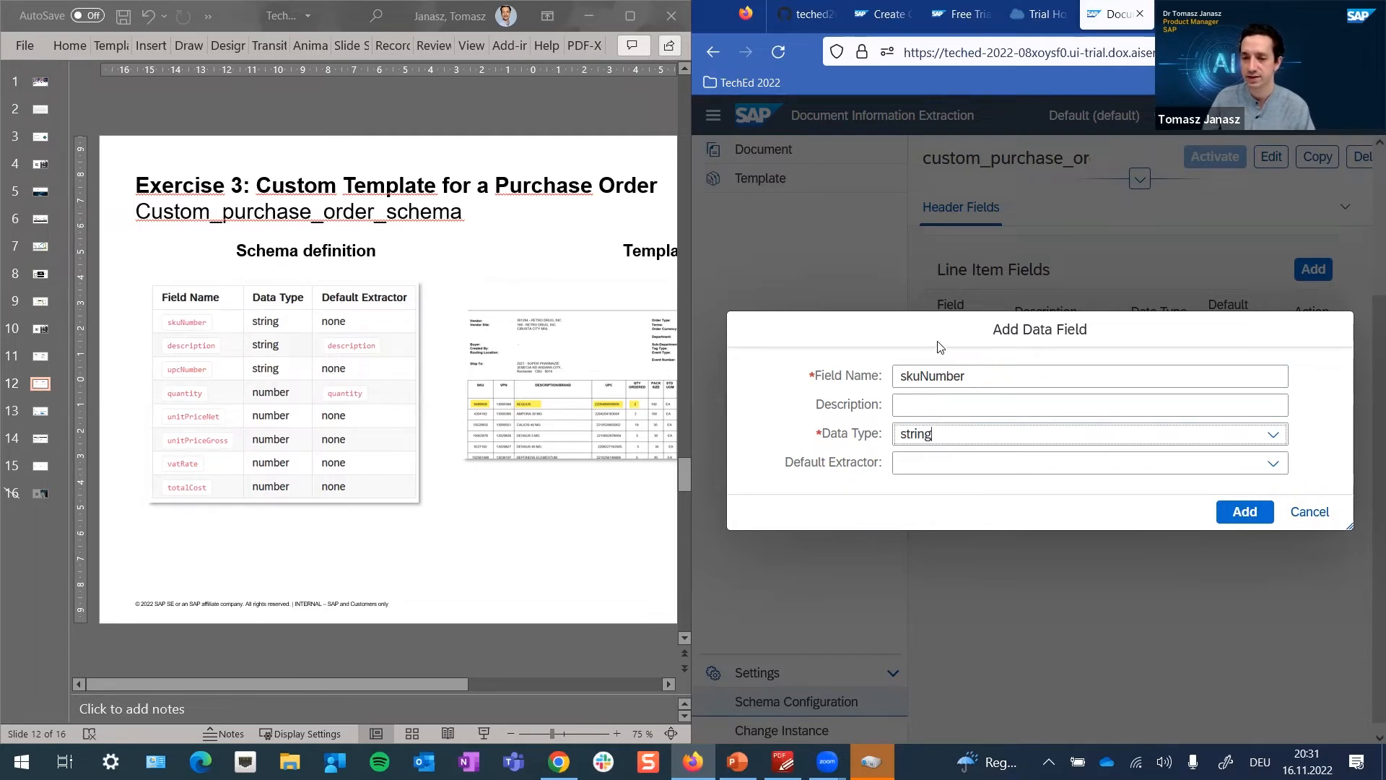
{"action": "left_click", "coordinate": [1243, 514]}
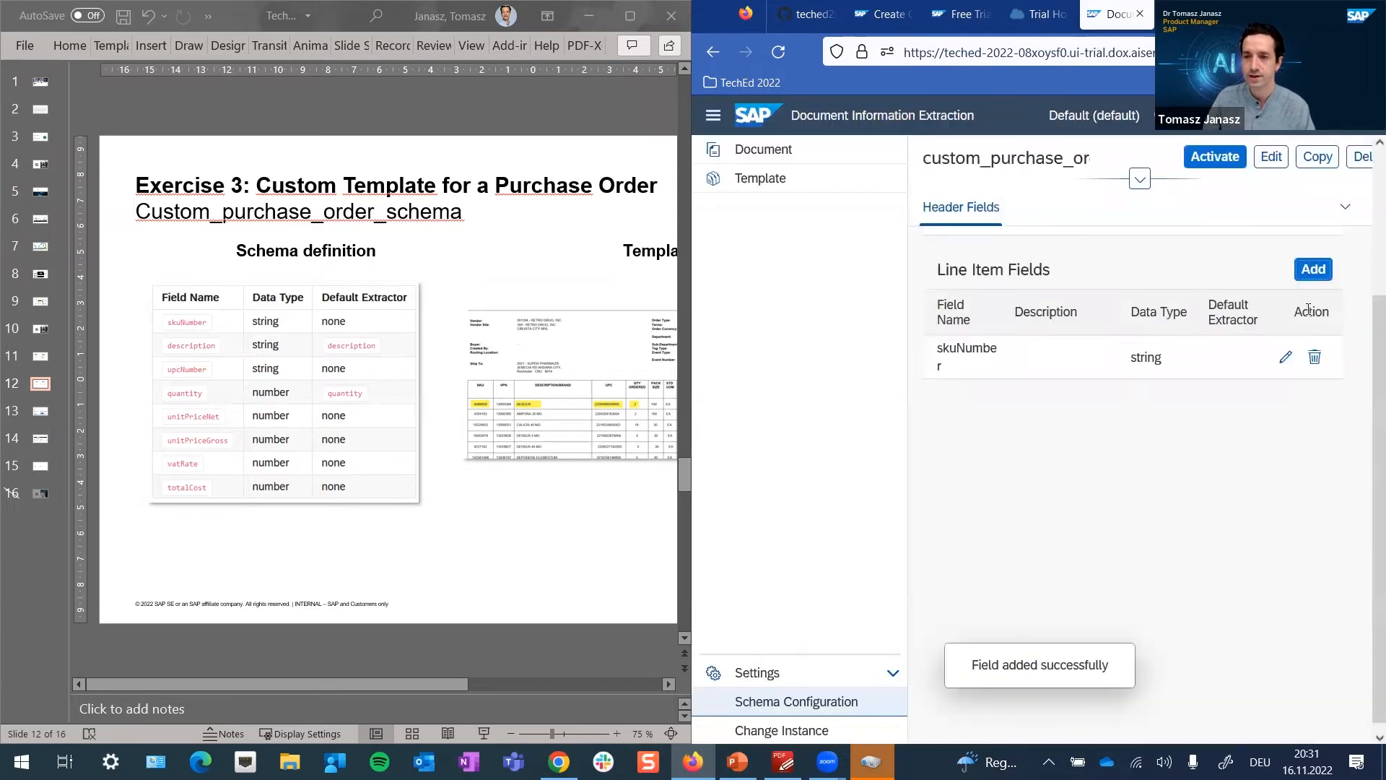
- Add a line item field named description with data type string and default extractor description
{"action": "left_click", "coordinate": [1311, 271]}
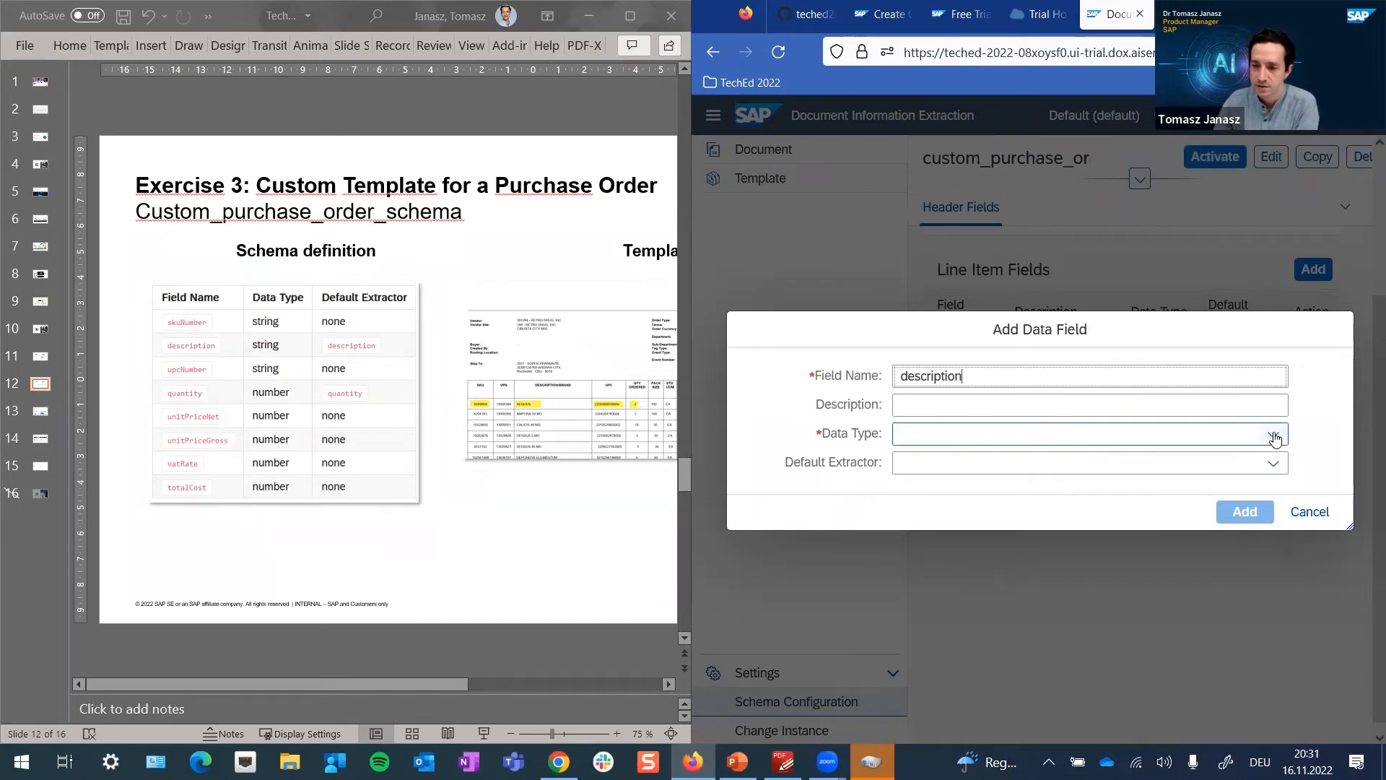
{"action": "left_click", "coordinate": [1245, 439]}
{"action": "left_click", "coordinate": [1170, 468]}
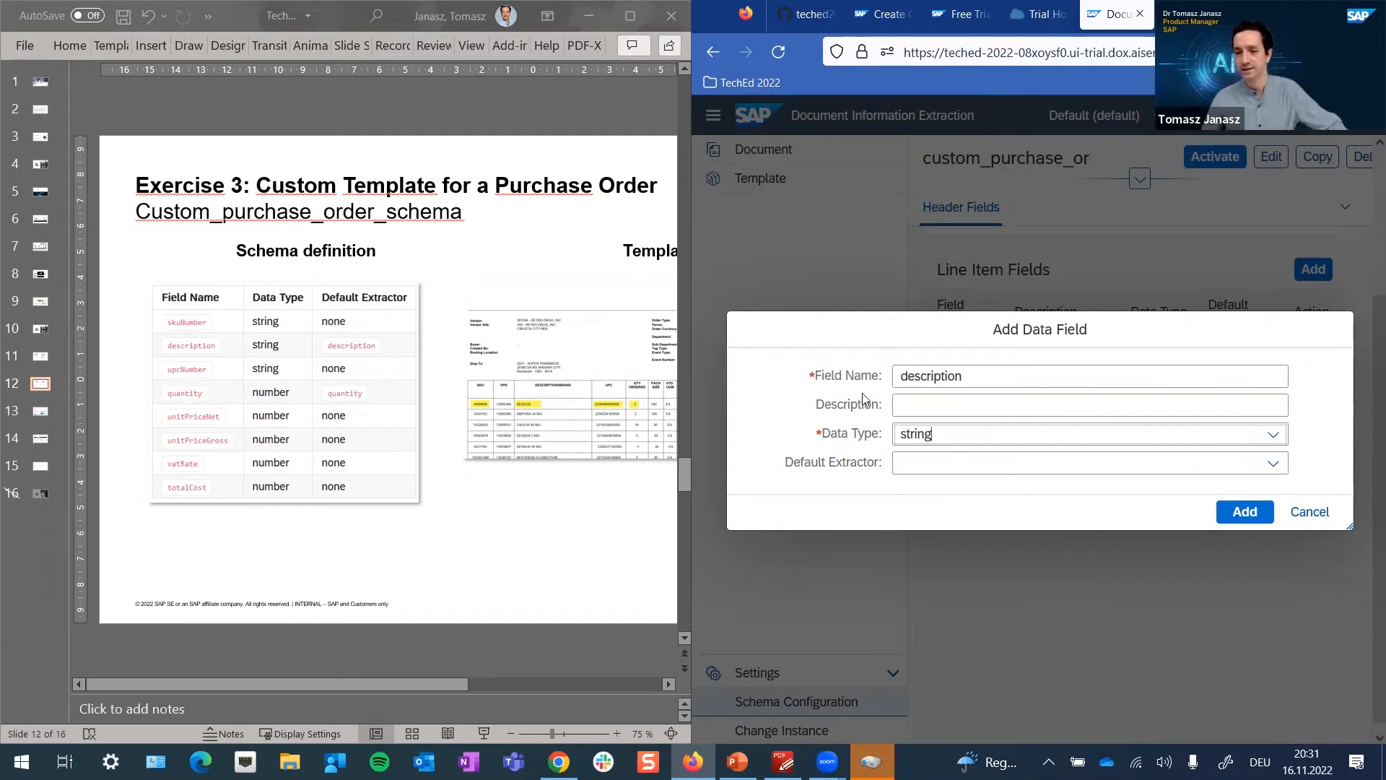
{"action": "left_click", "coordinate": [1270, 471]}
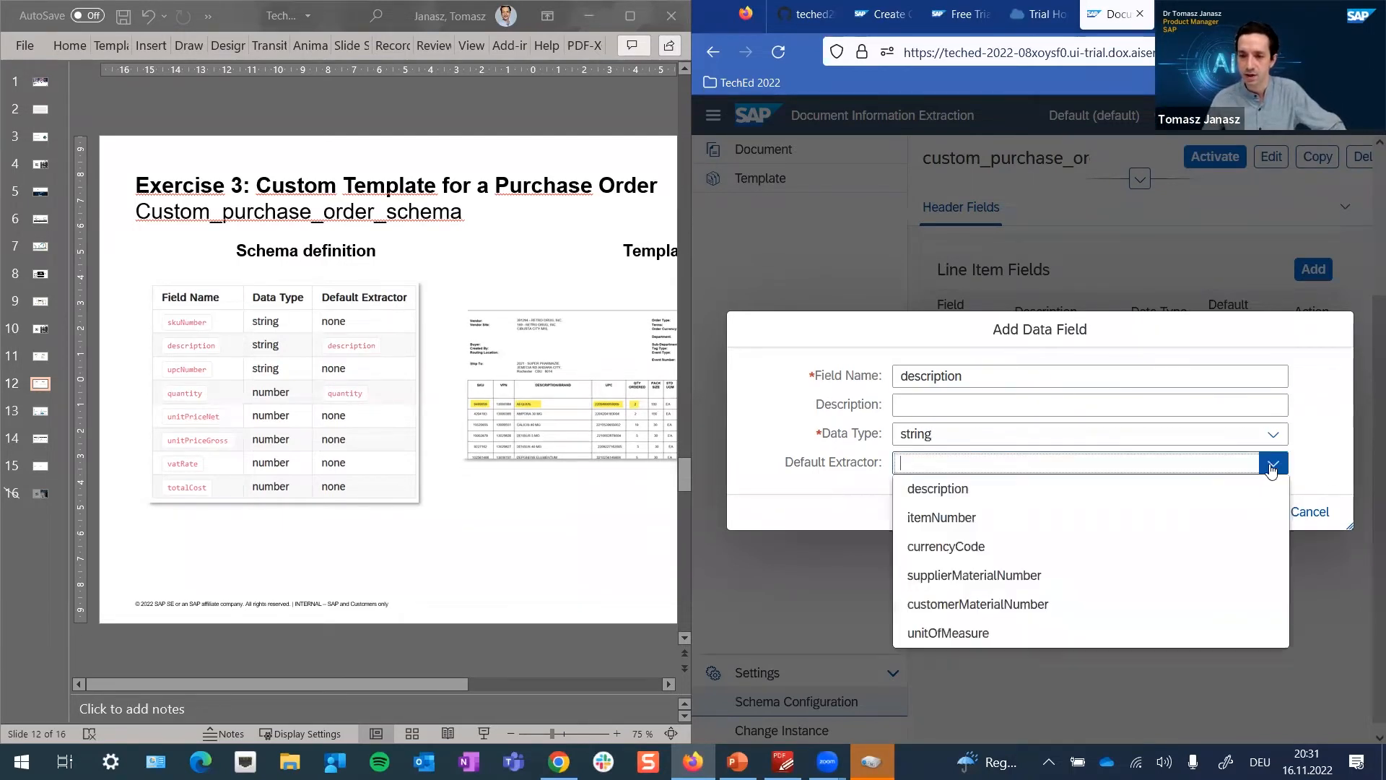
{"action": "left_click", "coordinate": [943, 492]}
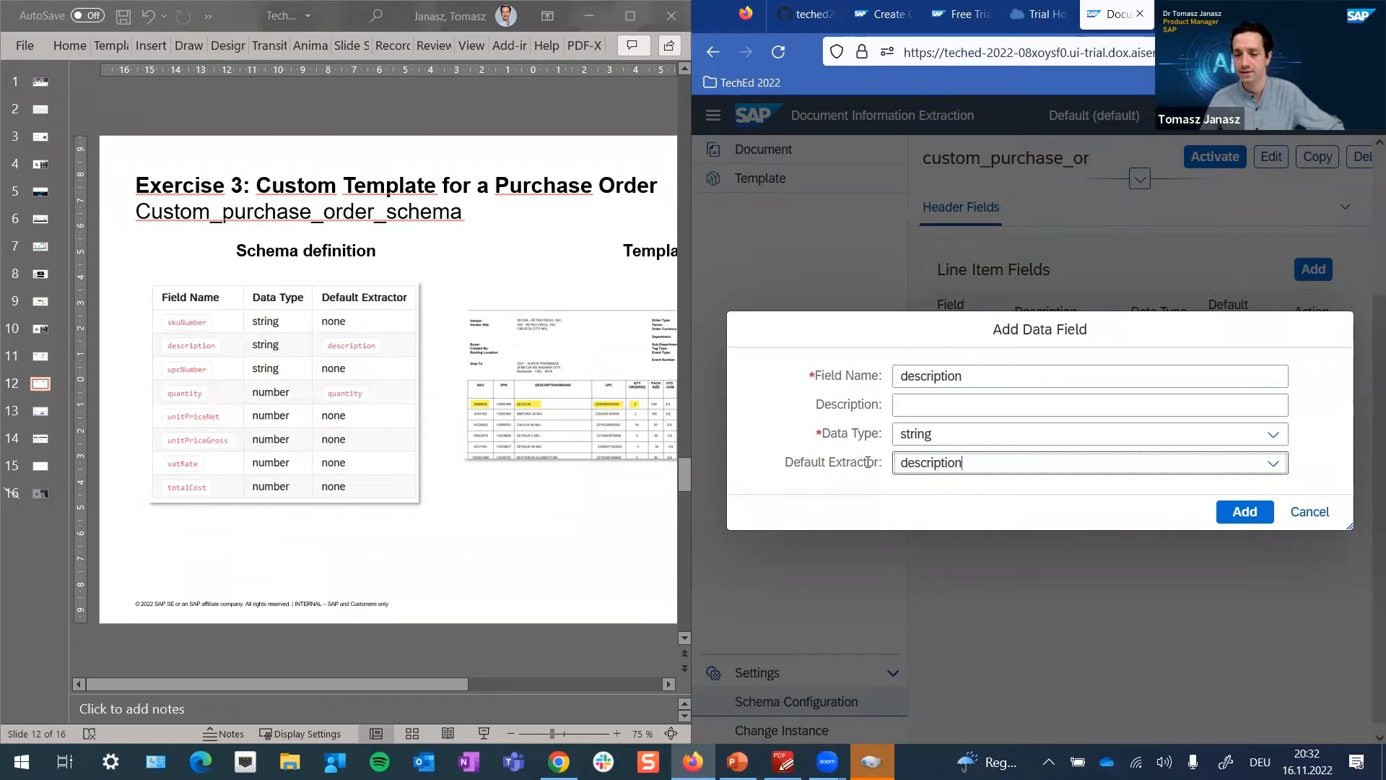
{"action": "left_click", "coordinate": [1248, 514]}
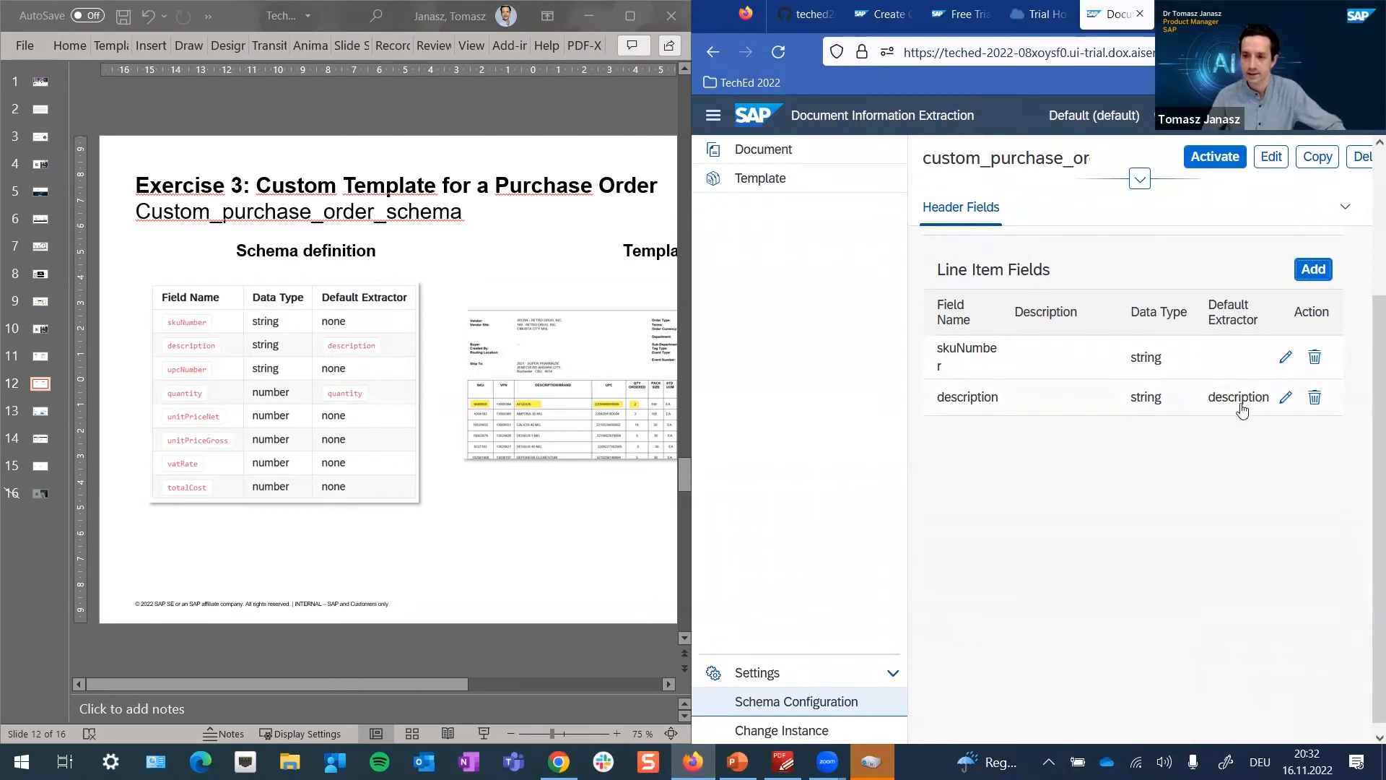
- Add a line item field named upcNumber with data type string and no default extractor
{"action": "left_click", "coordinate": [1312, 271]}
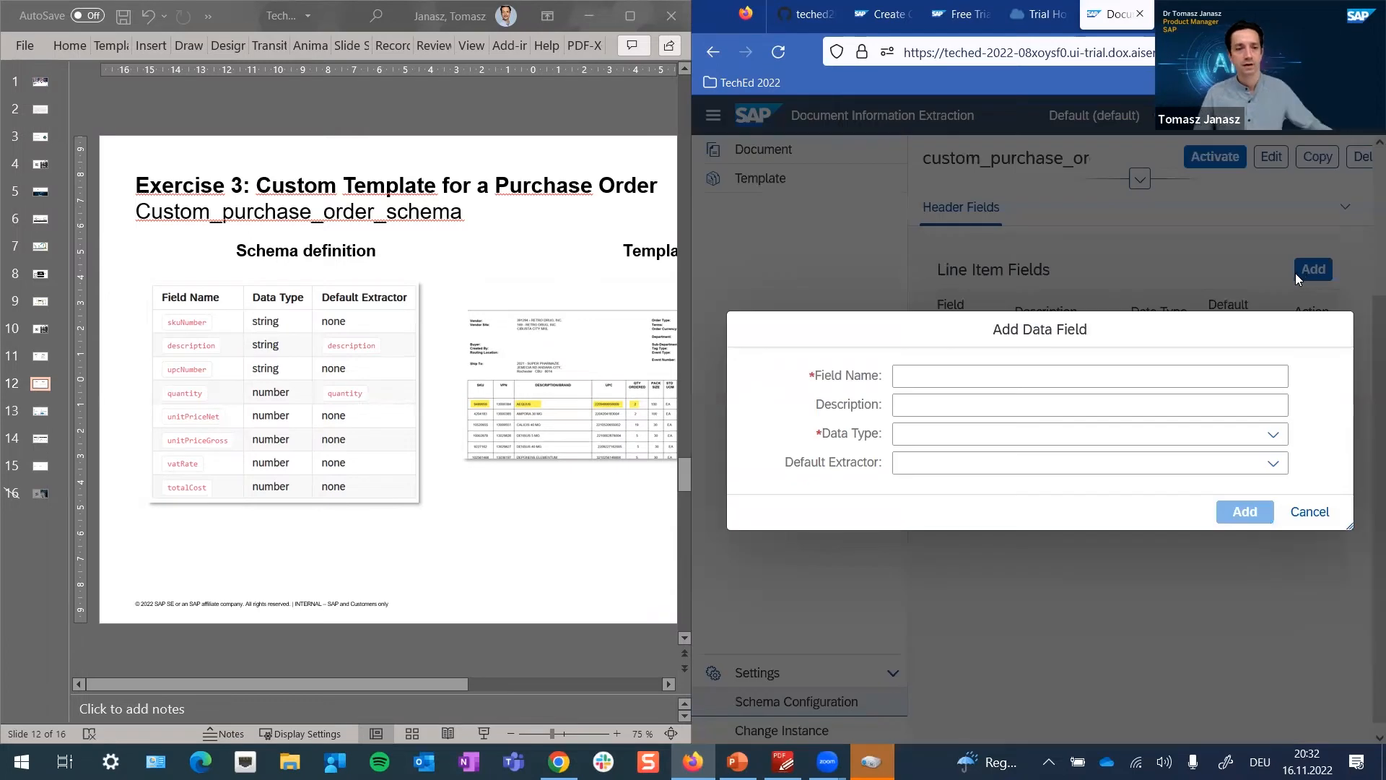
{"action": "type", "text": "up"}
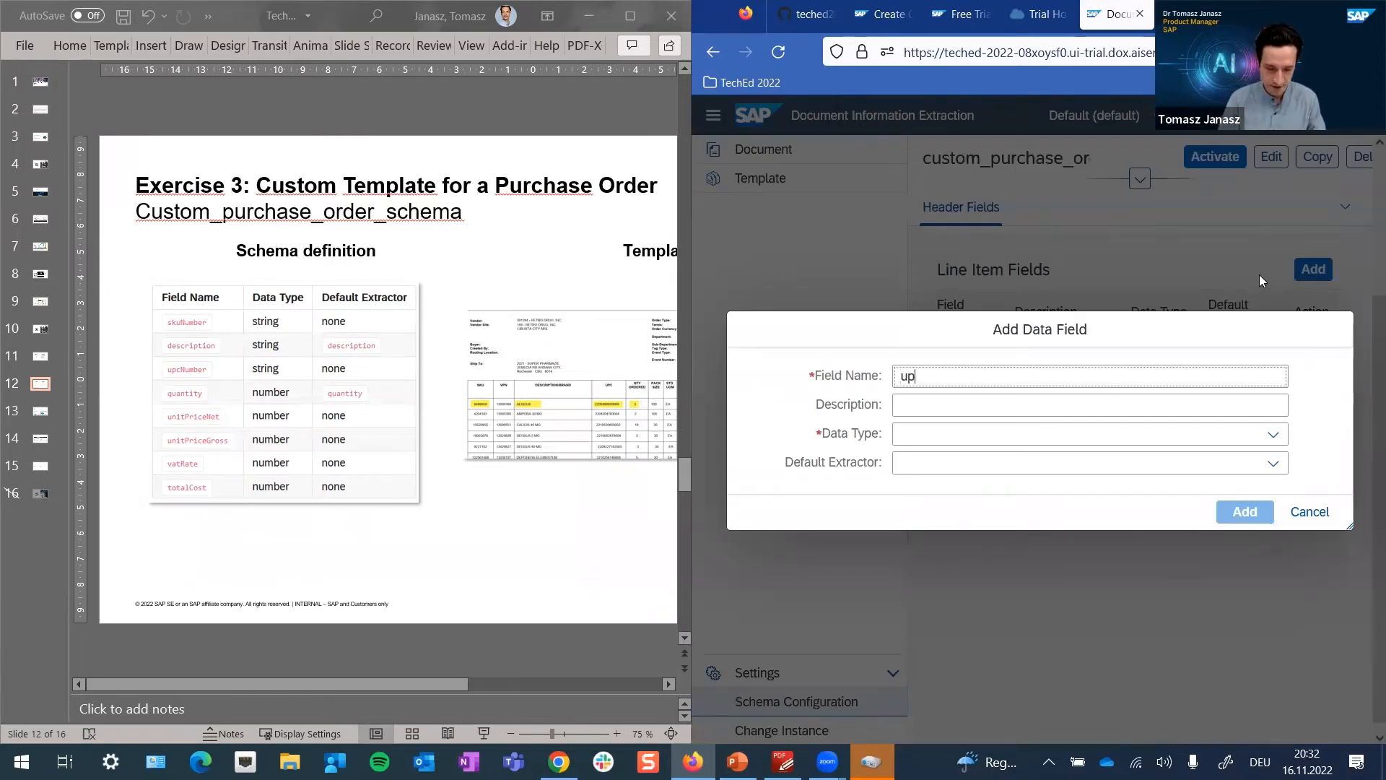
{"action": "type", "text": "cNumber"}
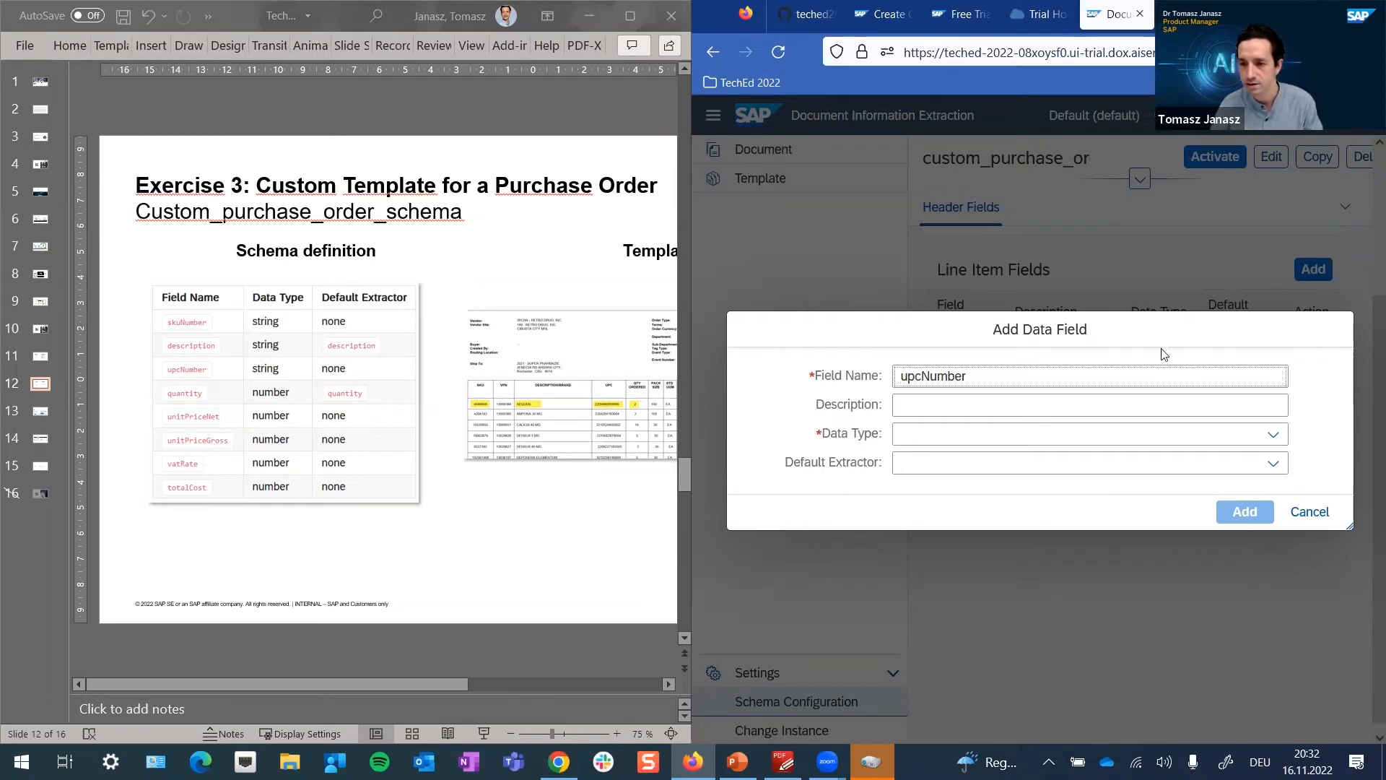
{"action": "left_click", "coordinate": [1274, 436]}
{"action": "left_click", "coordinate": [1070, 465]}
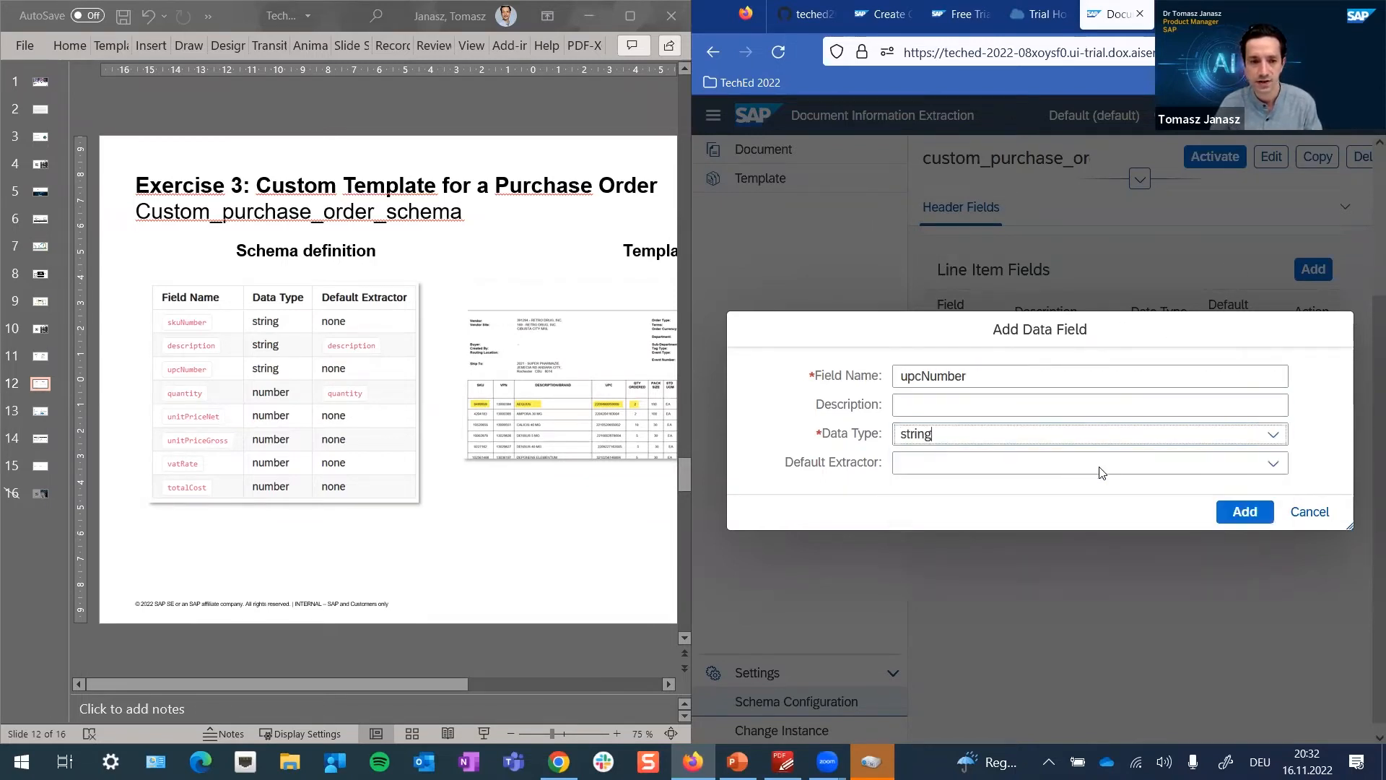
{"action": "left_click", "coordinate": [1252, 520]}
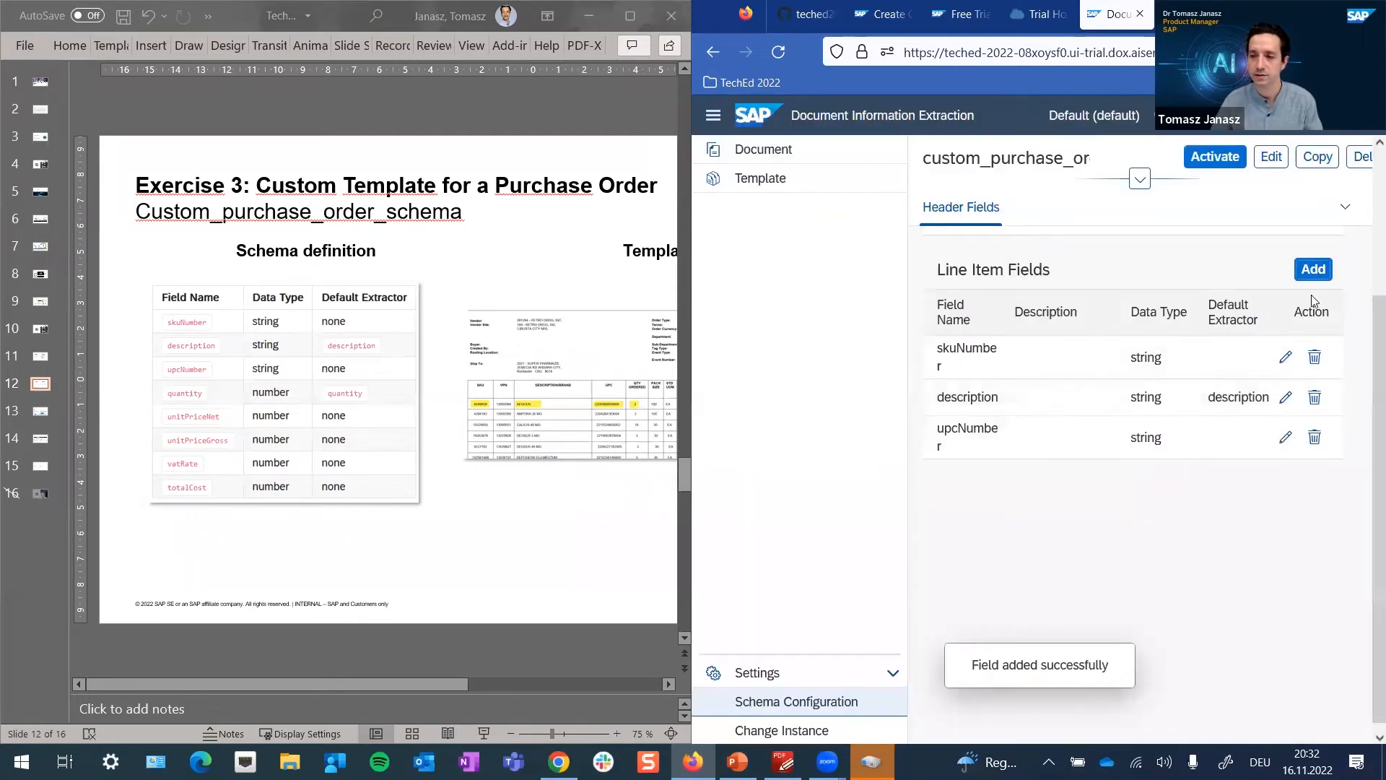
- Add a line item field named quantity with data type number and default extractor quantity
{"action": "left_click", "coordinate": [1316, 273]}
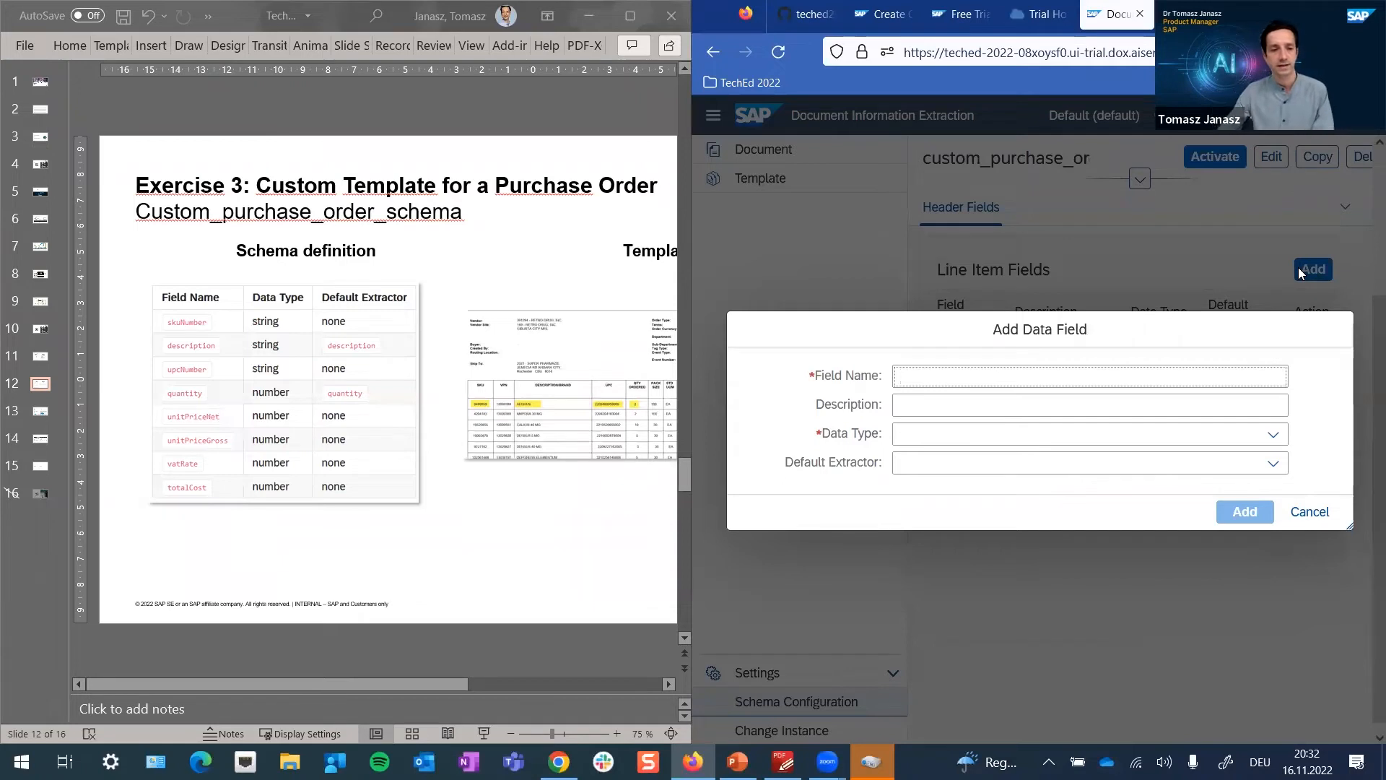
{"action": "type", "text": "quantity"}
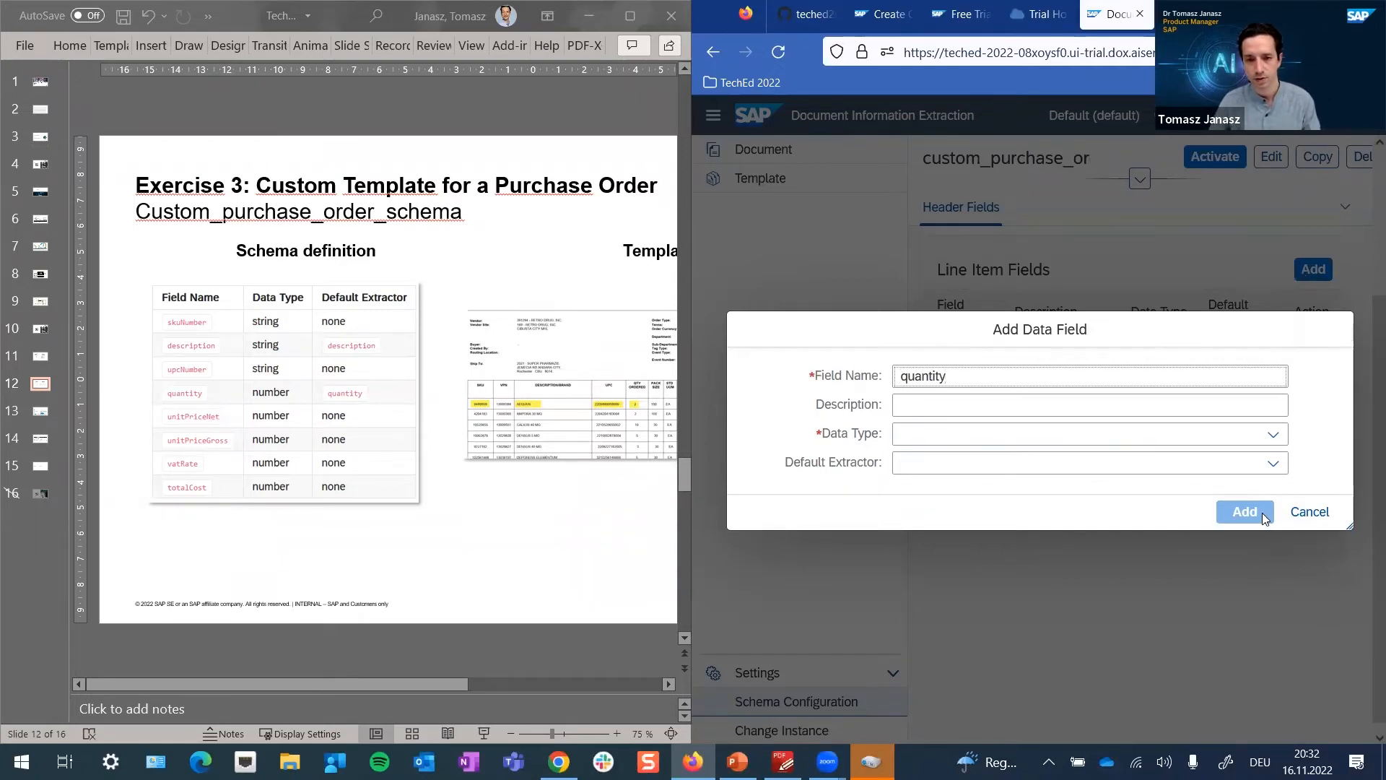
{"action": "left_click", "coordinate": [1272, 434]}
{"action": "left_click", "coordinate": [1162, 485]}
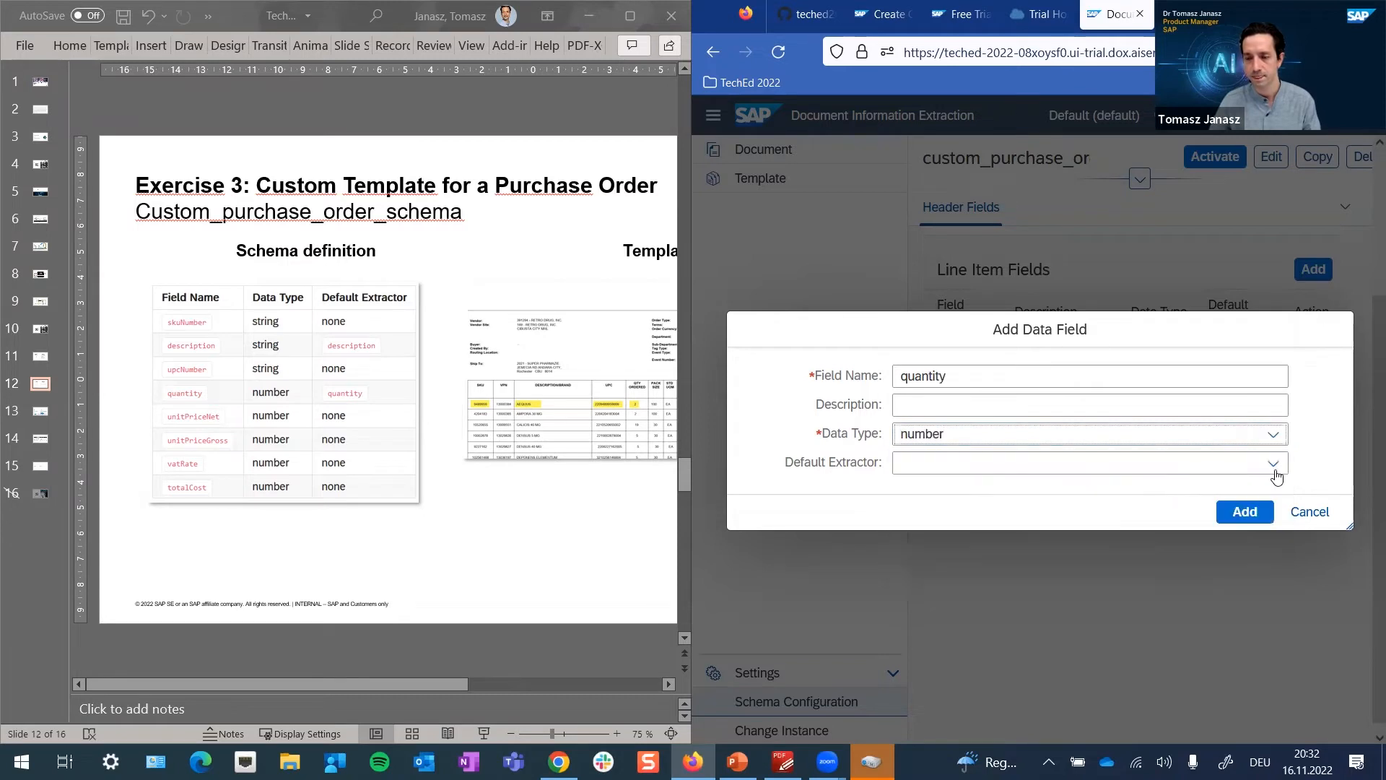
{"action": "left_click", "coordinate": [1274, 466]}
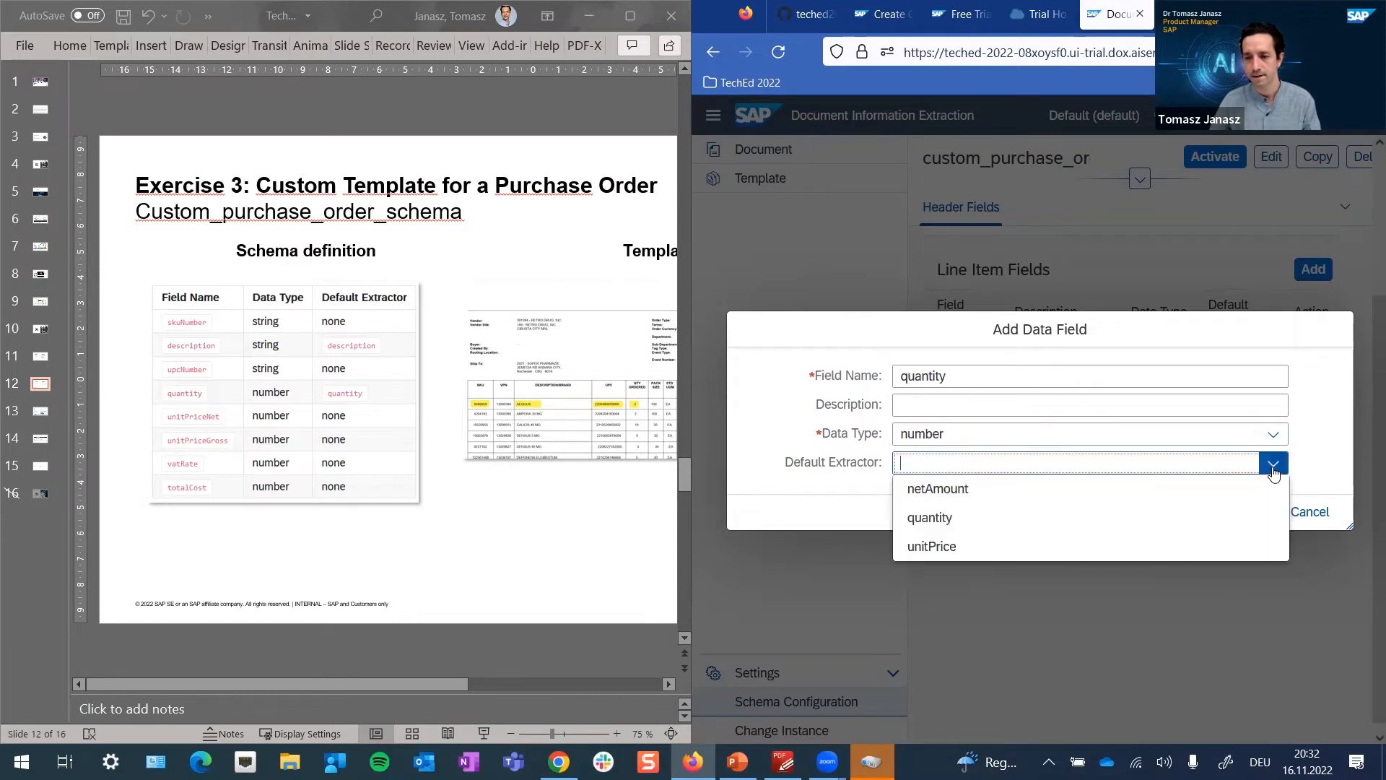
{"action": "left_click", "coordinate": [942, 525]}
{"action": "left_click", "coordinate": [1260, 515]}
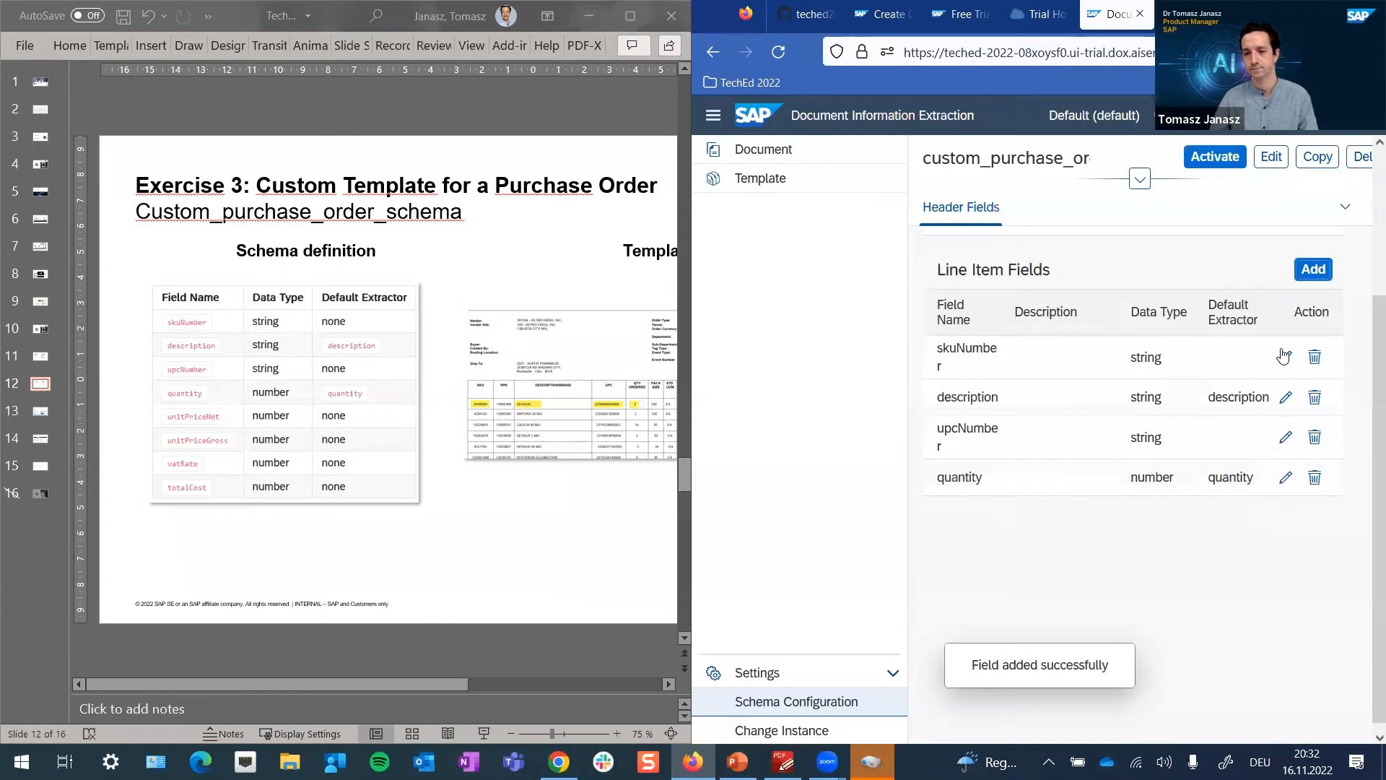
- Add a line item field named unitPriceNet with data type number and no default extractor
{"action": "left_click", "coordinate": [1314, 270]}
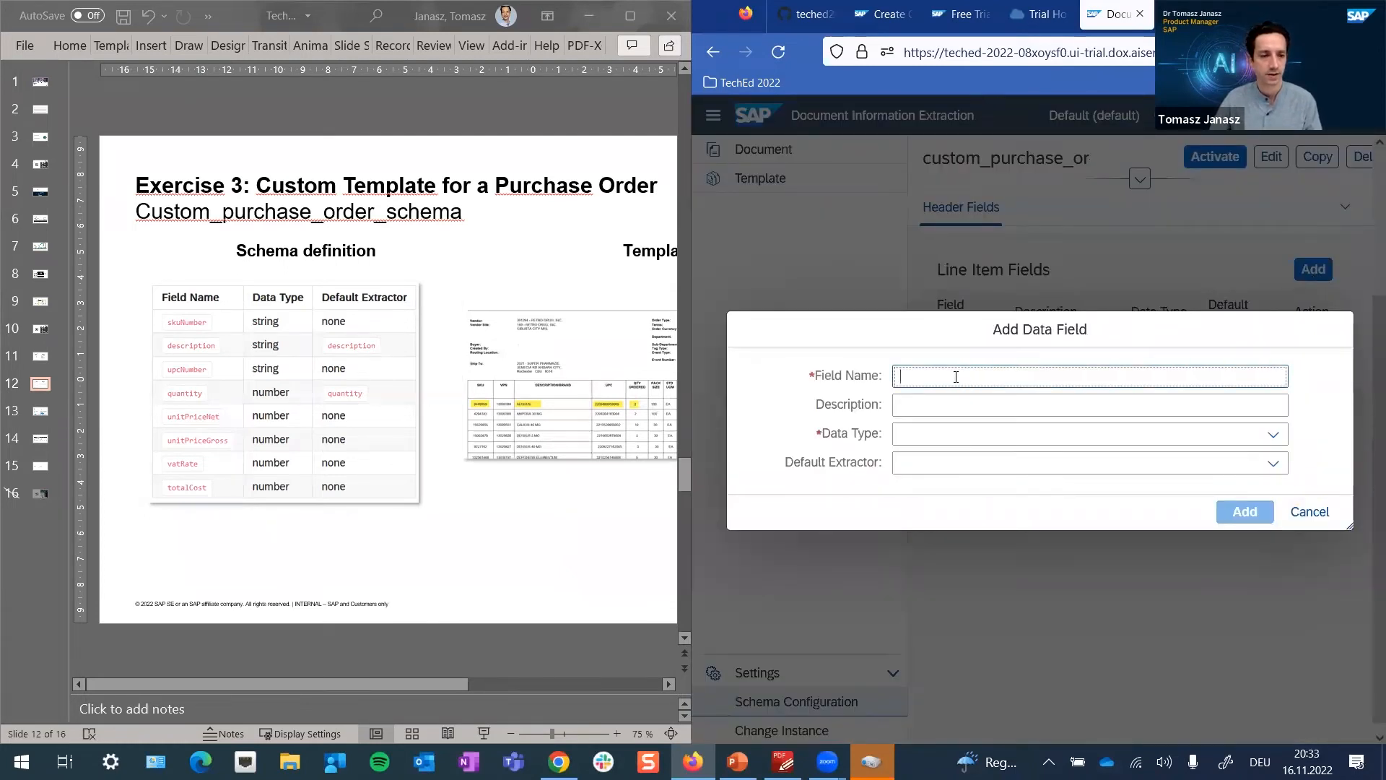
{"action": "type", "text": "unit"}
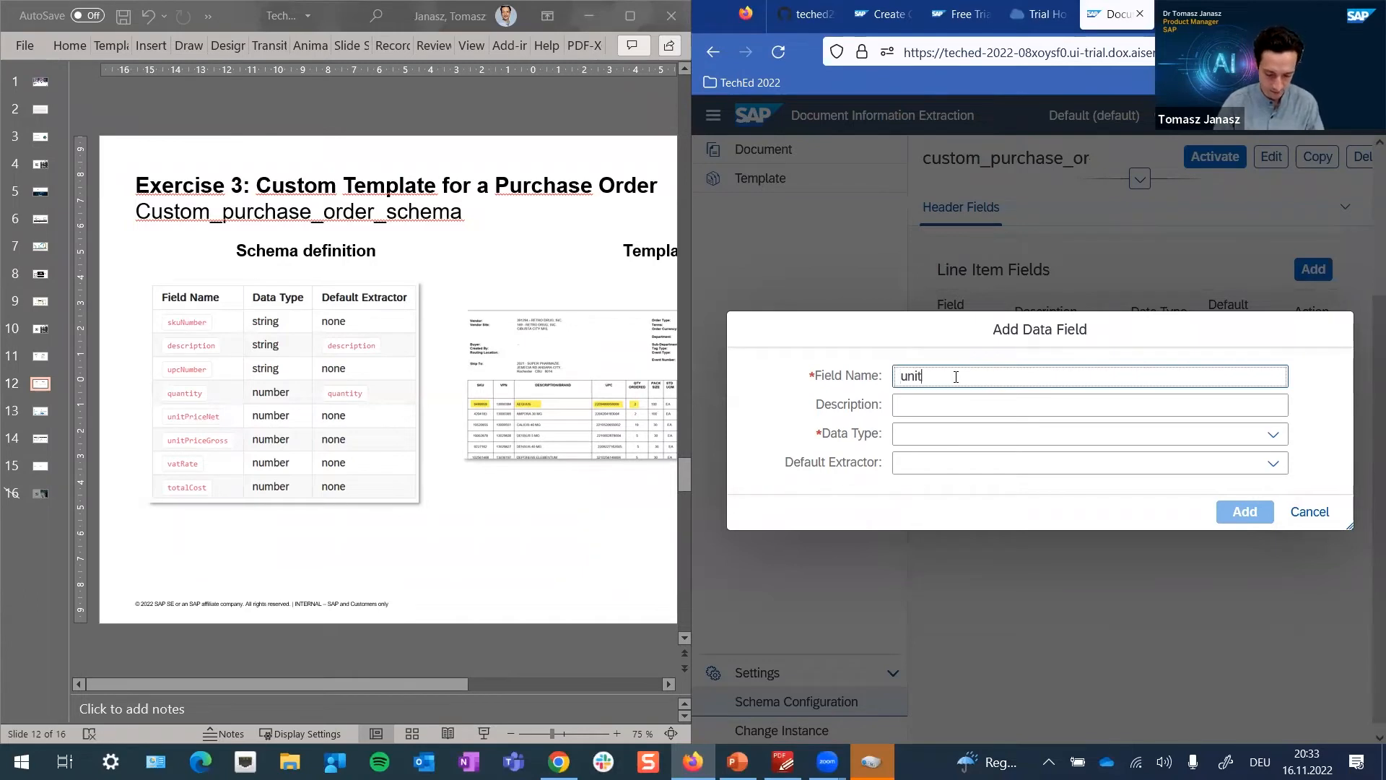
{"action": "type", "text": "PriceNe"}
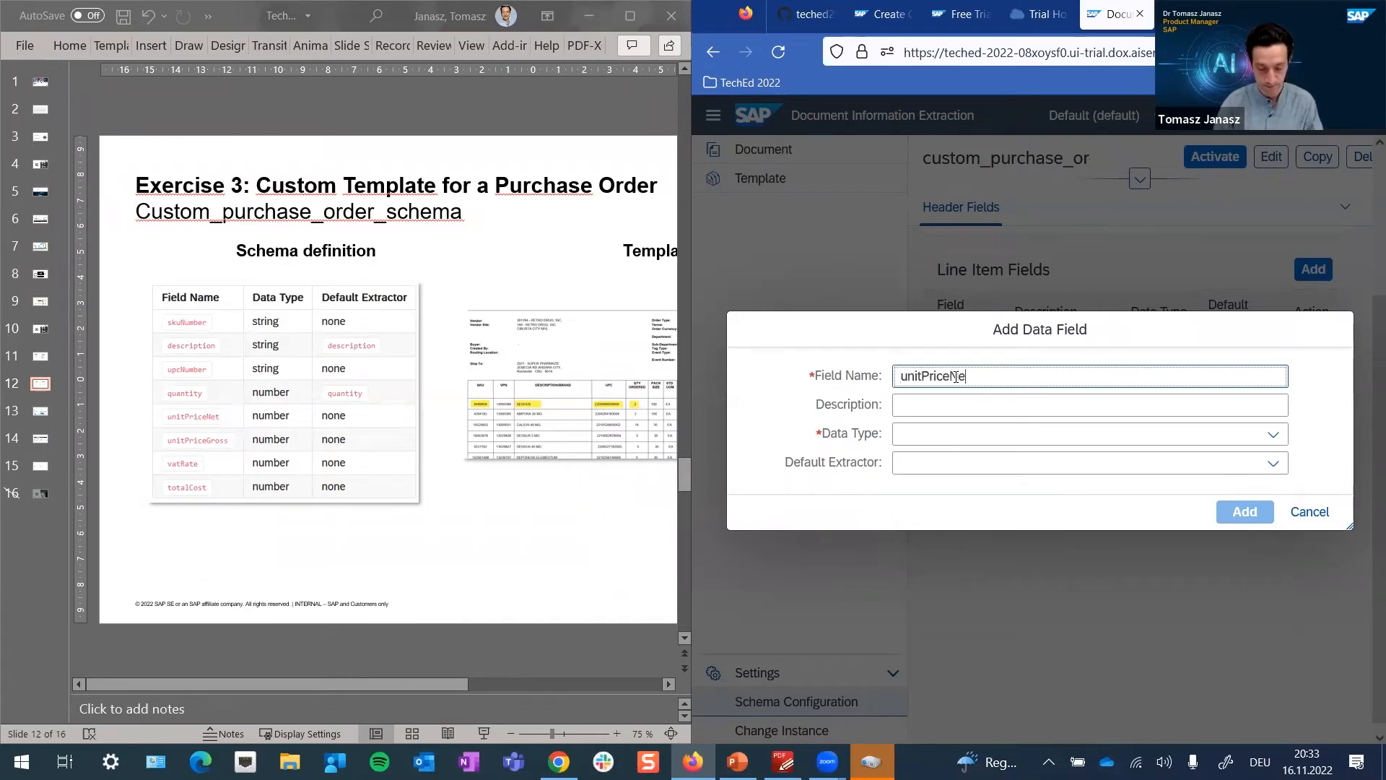
{"action": "type", "text": "t"}
{"action": "left_click", "coordinate": [1274, 436]}
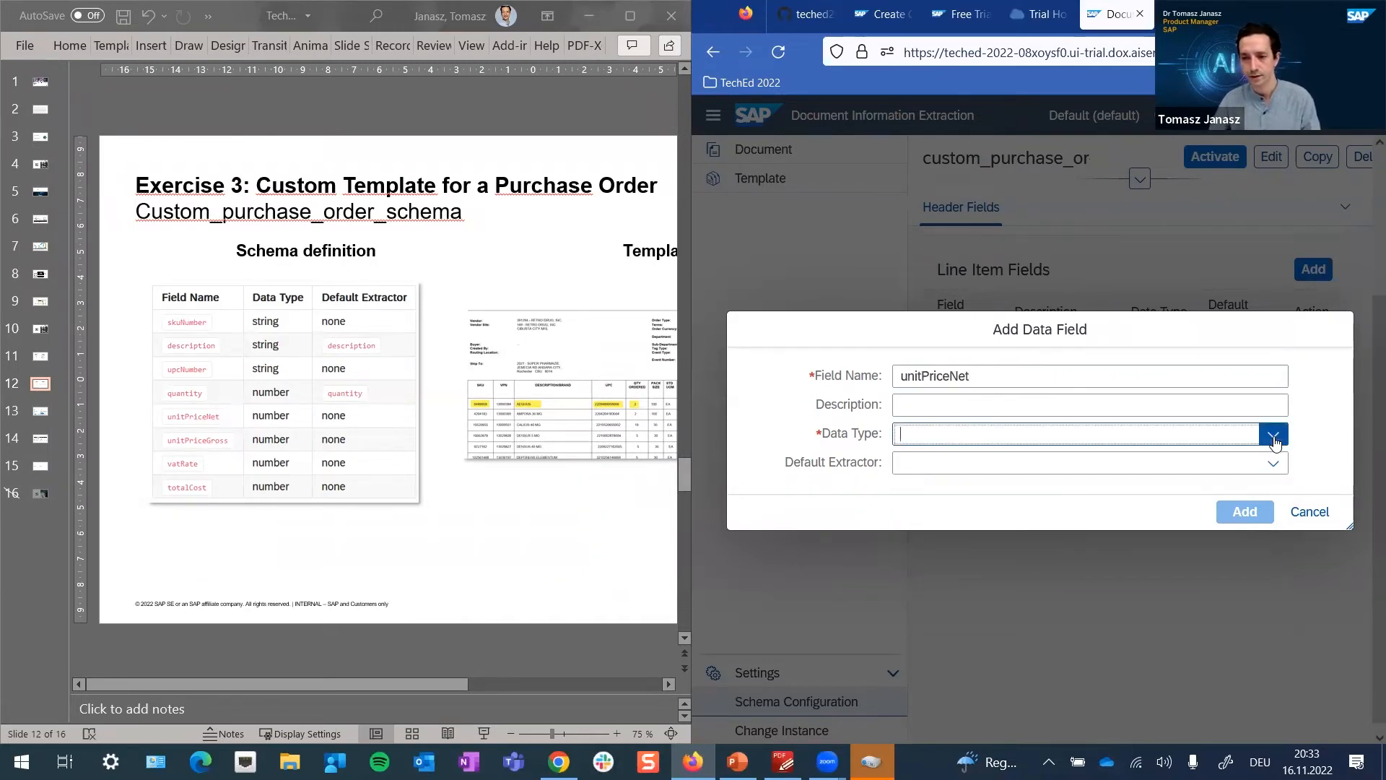
{"action": "left_click", "coordinate": [1164, 486]}
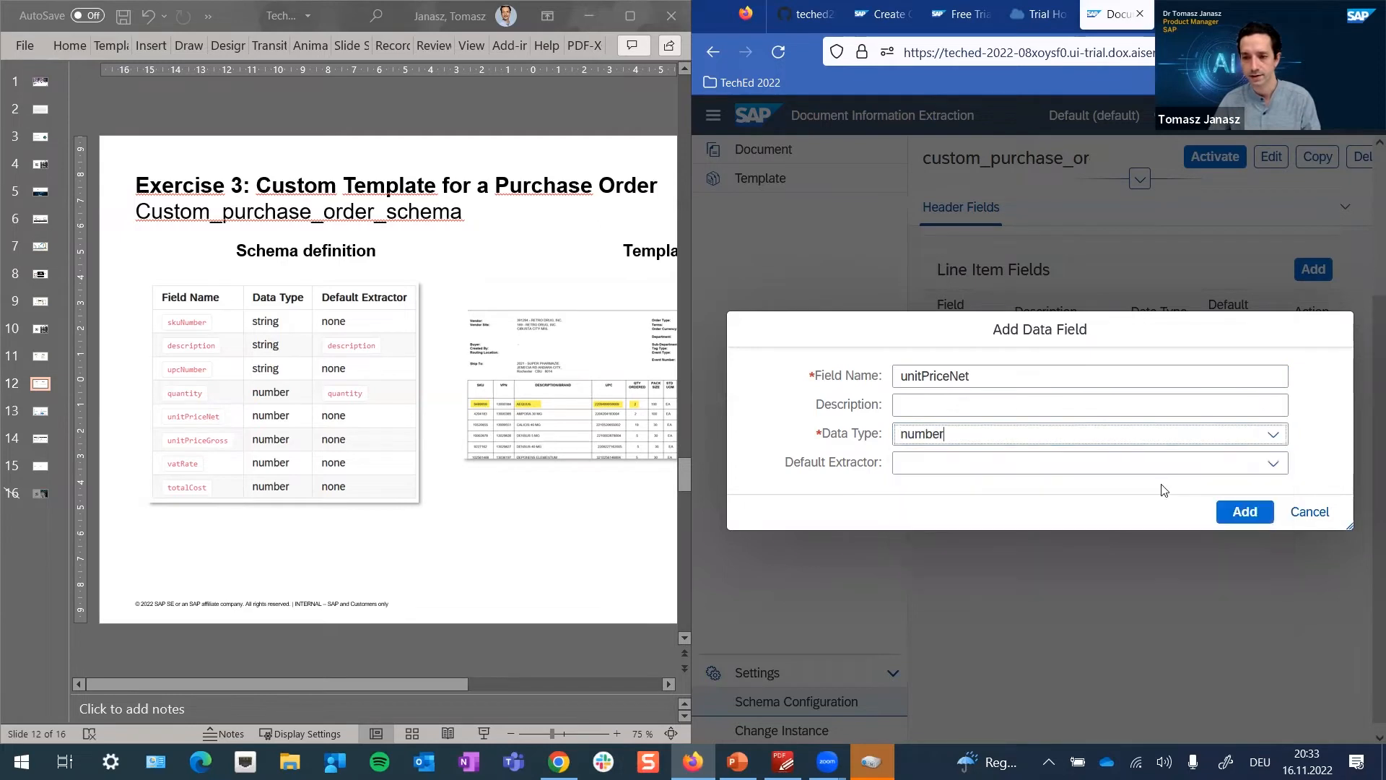
{"action": "left_click", "coordinate": [1245, 512]}
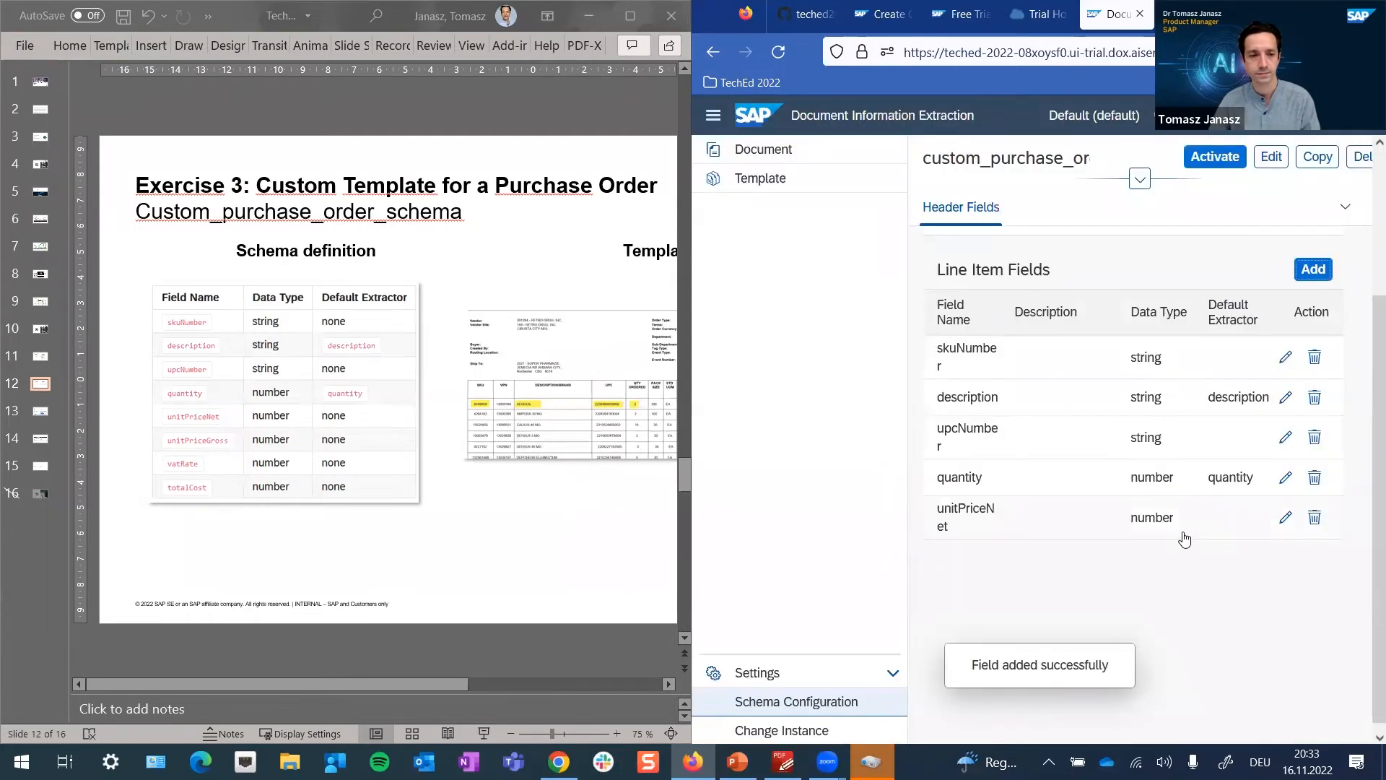
- Add a line item field named unitPriceGross with data type number and no default extractor
{"action": "left_click", "coordinate": [1312, 271]}
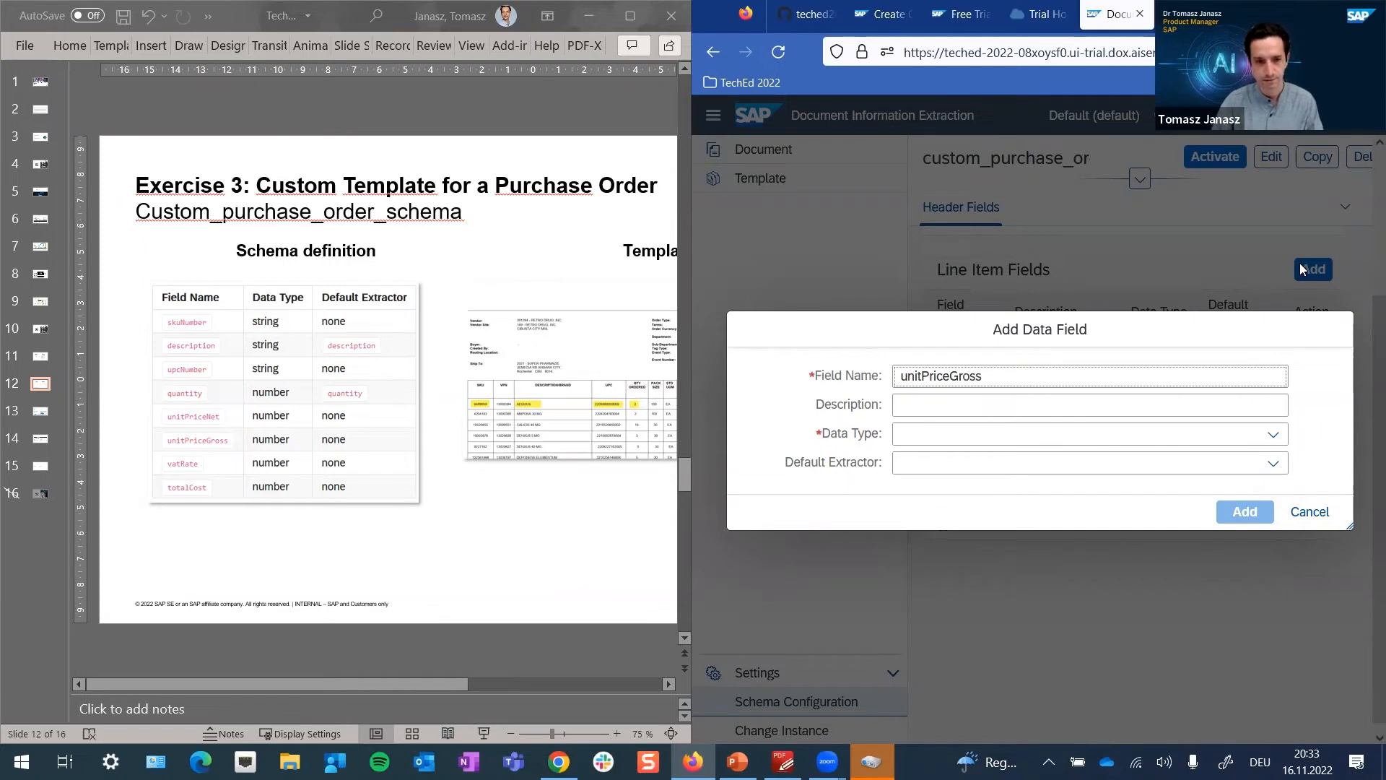
{"action": "left_click", "coordinate": [1273, 436]}
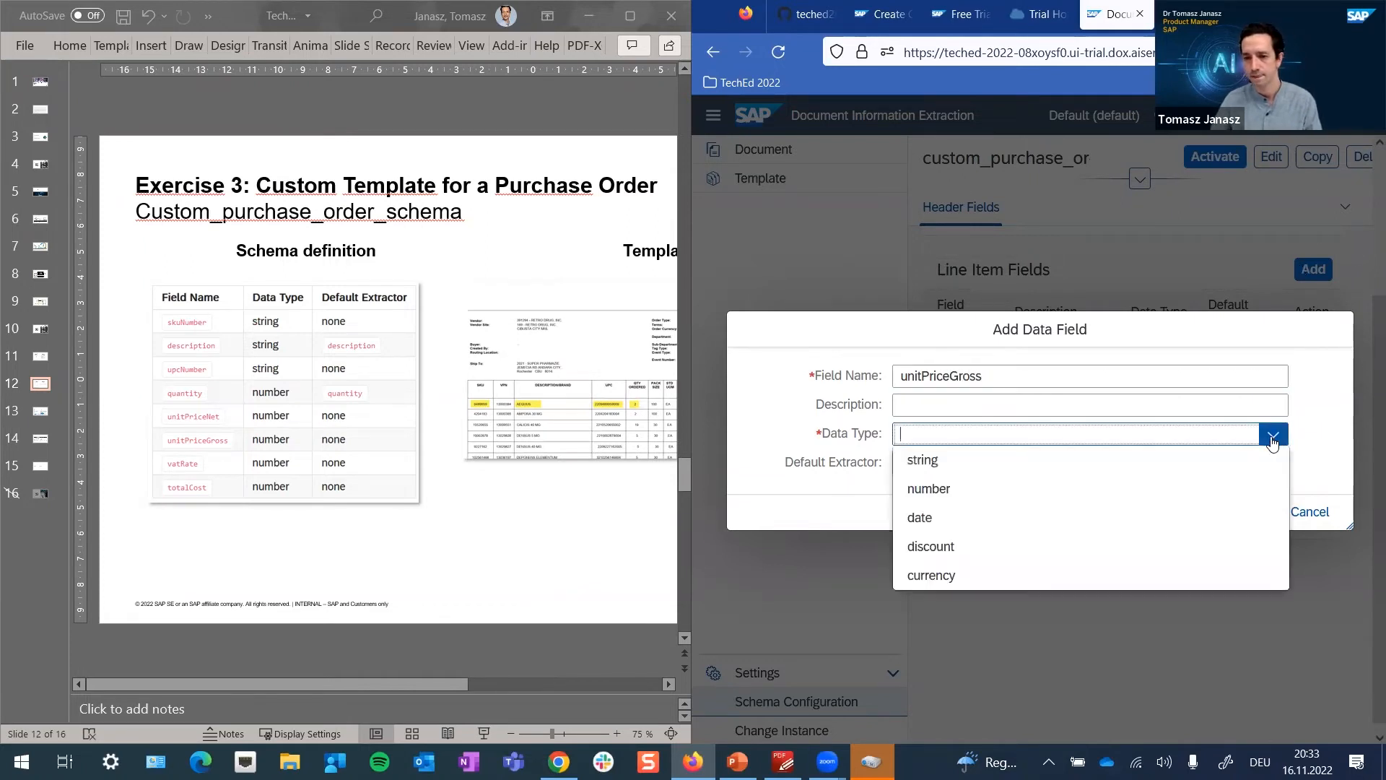
{"action": "left_click", "coordinate": [1239, 490]}
{"action": "left_click", "coordinate": [1238, 512]}
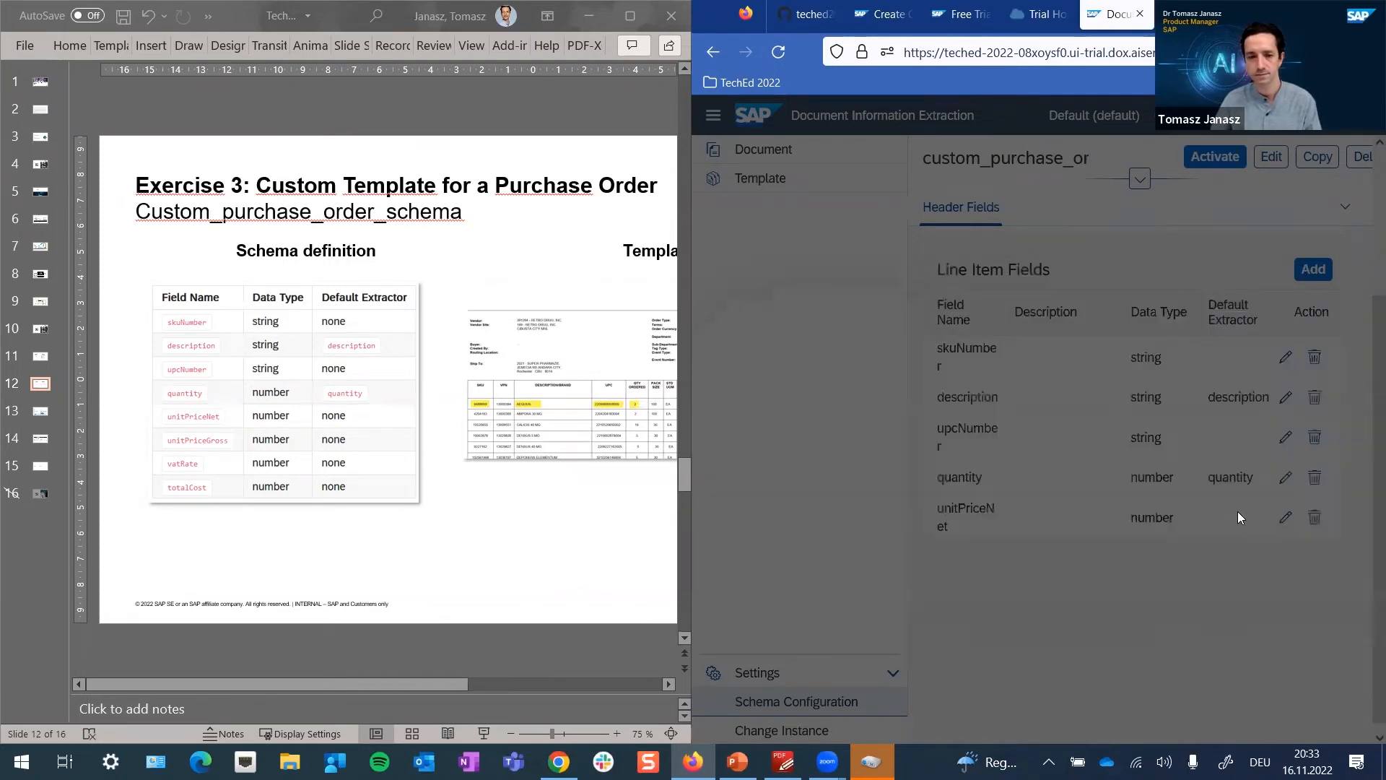
- Add a line item field named vatRate with data type number and no default extractor
{"action": "left_click", "coordinate": [1315, 272]}
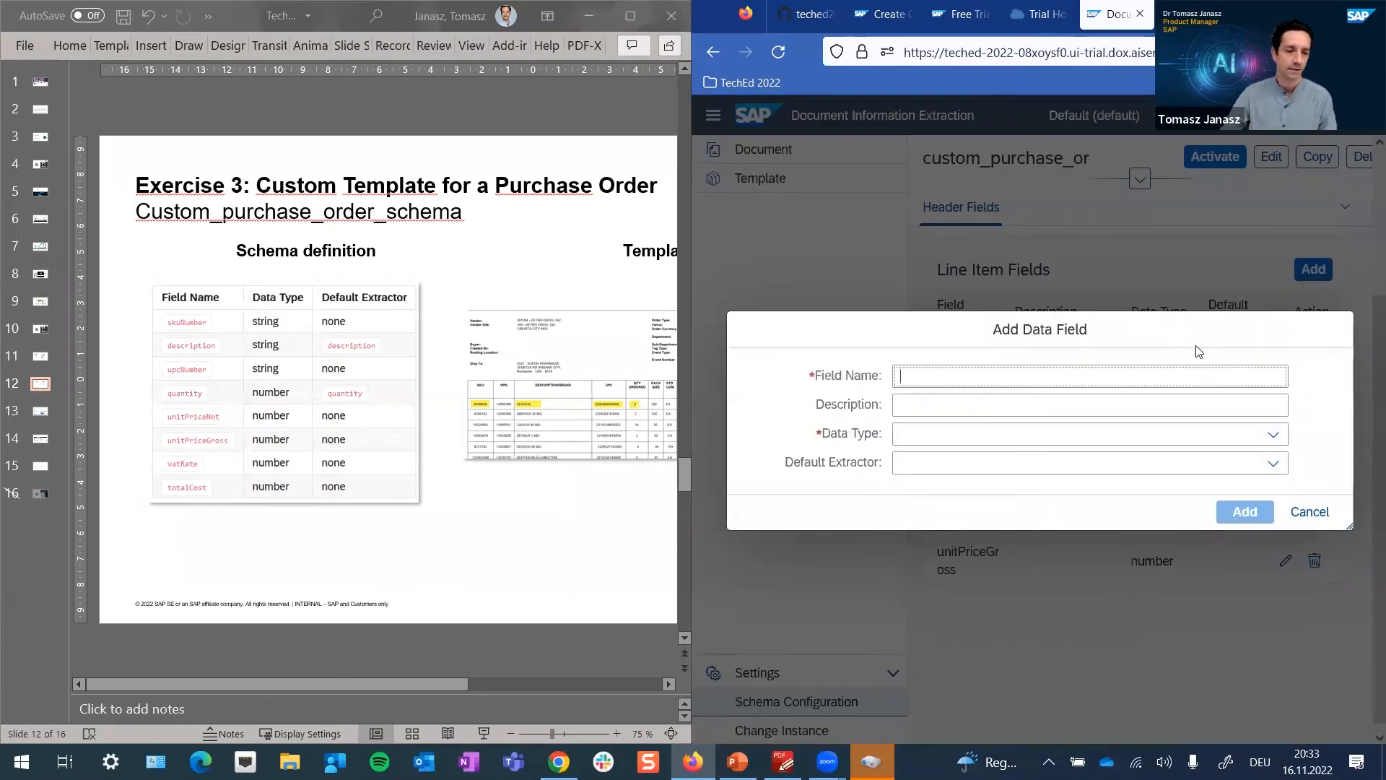
{"action": "type", "text": "vatRate"}
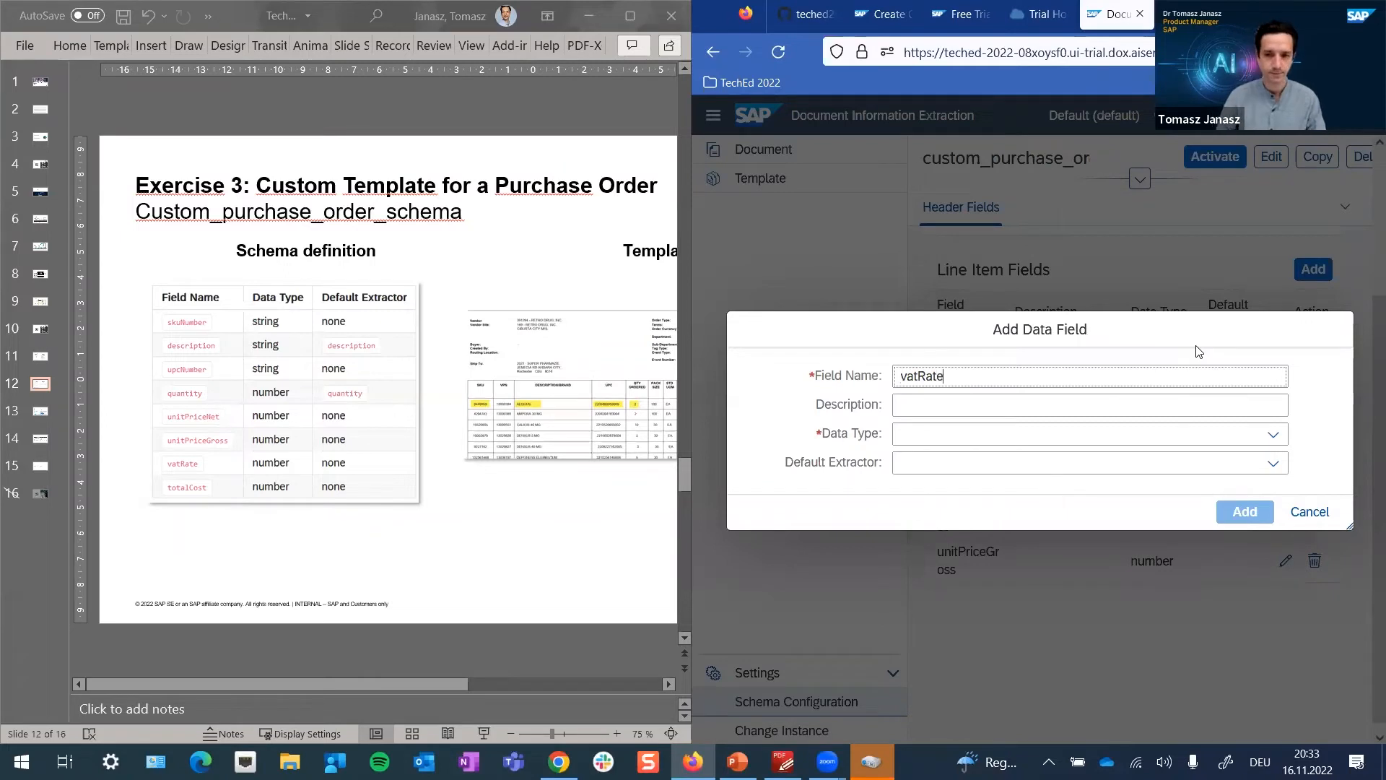
{"action": "left_click", "coordinate": [1273, 434]}
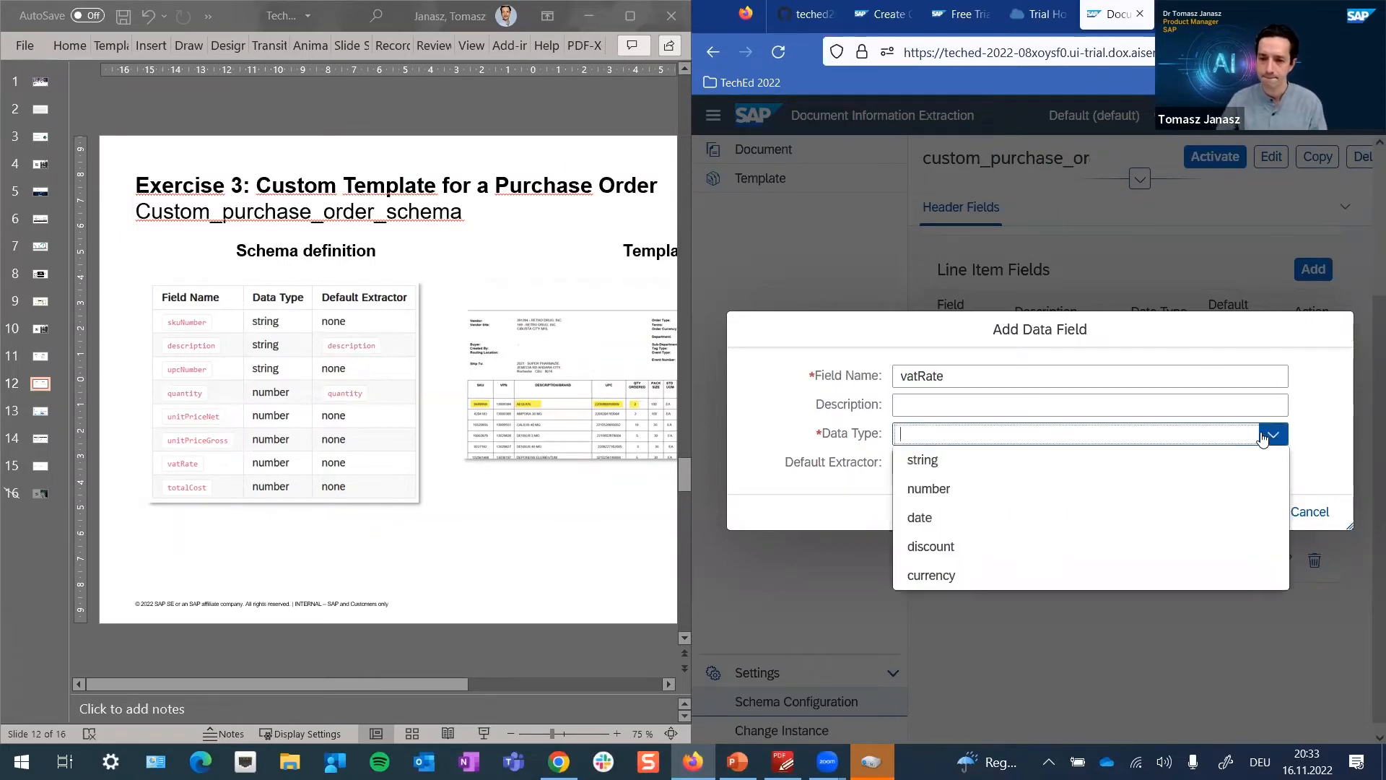
{"action": "left_click", "coordinate": [1007, 497]}
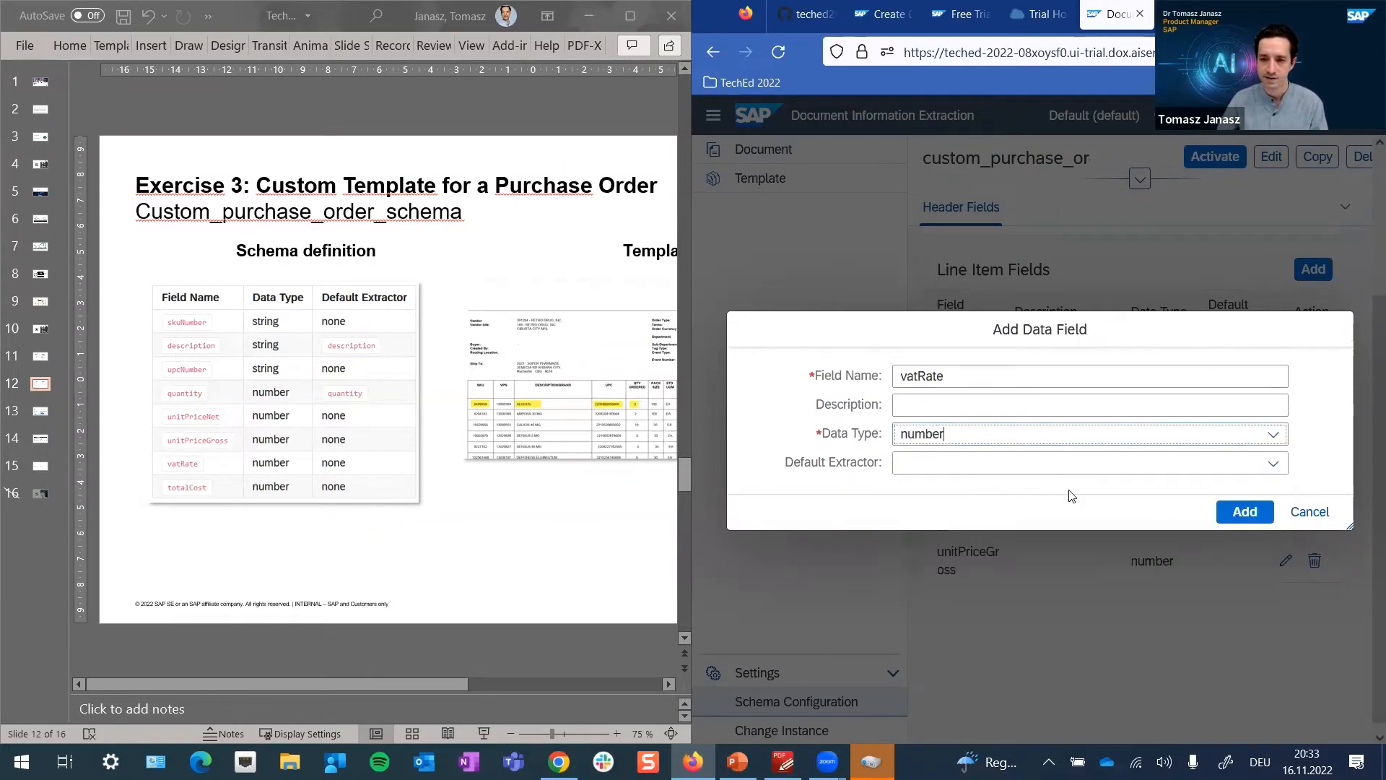
{"action": "left_click", "coordinate": [1245, 514]}
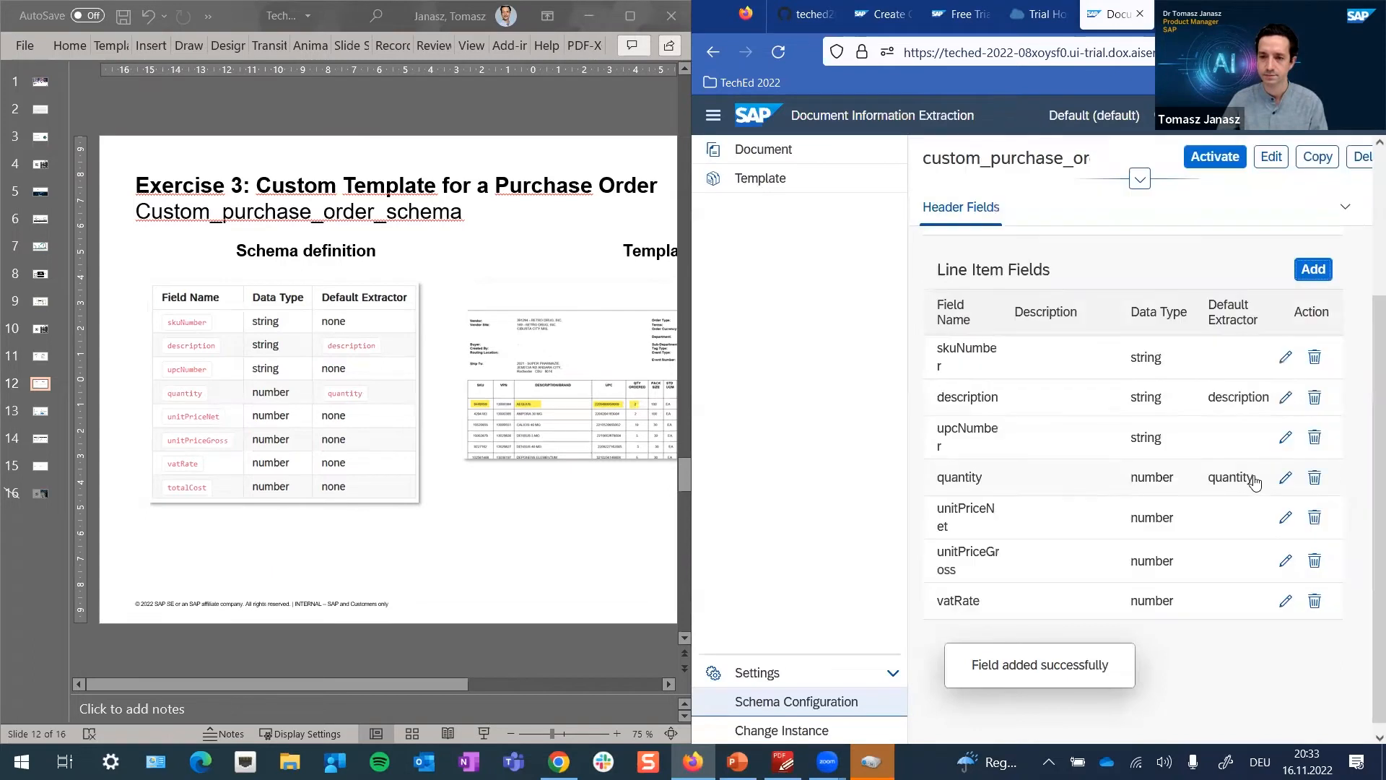
- Add a line item field named totalCost with data type number and no default extractor
{"action": "left_click", "coordinate": [1309, 276]}
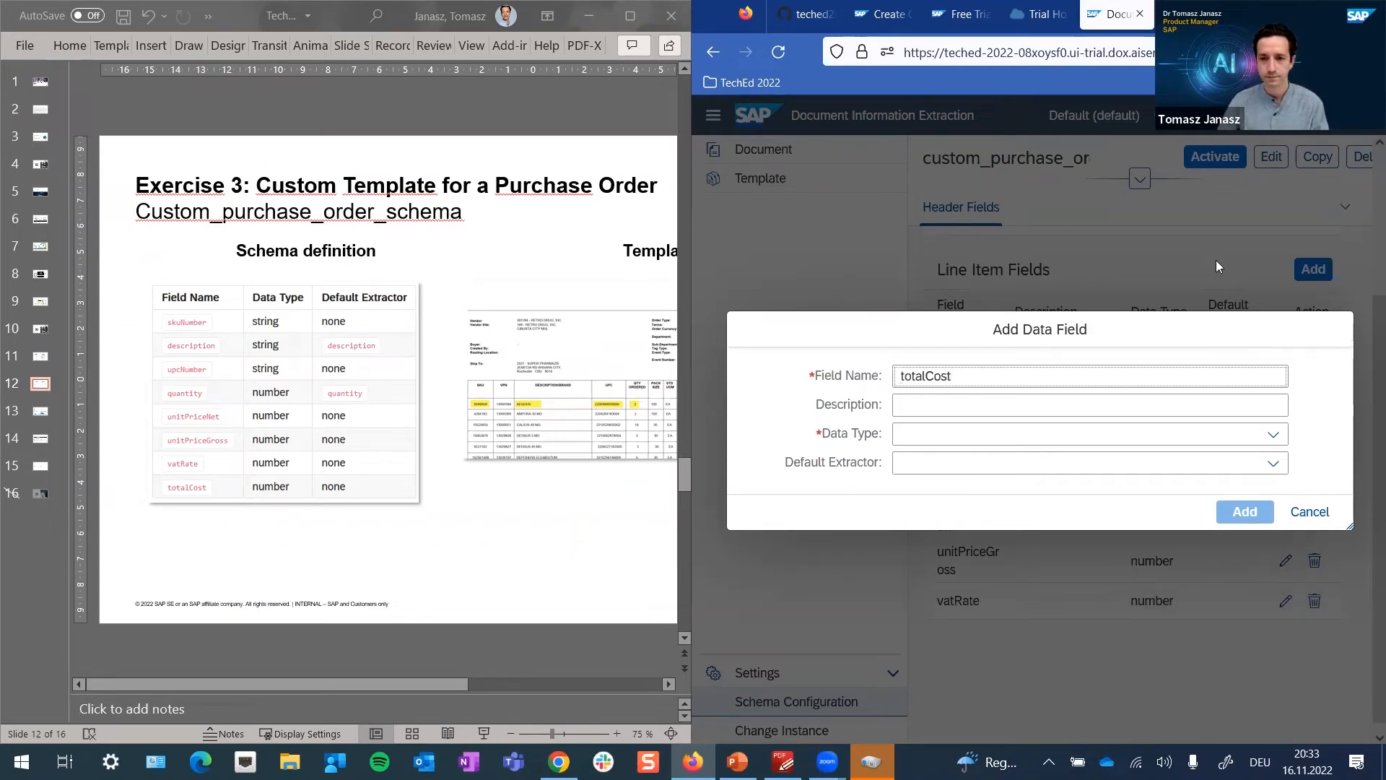
{"action": "left_click", "coordinate": [1273, 434]}
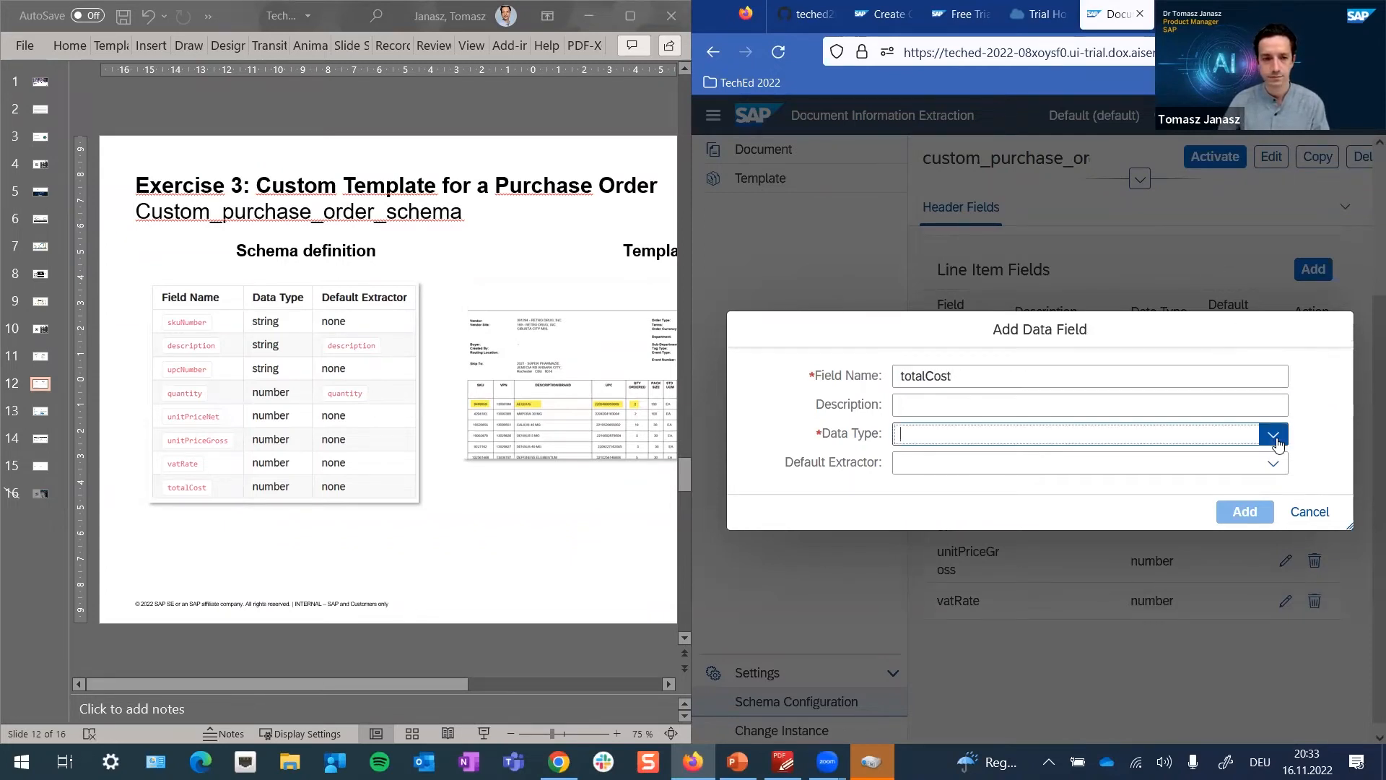
{"action": "left_click", "coordinate": [1178, 491]}
{"action": "left_click", "coordinate": [1245, 512]}
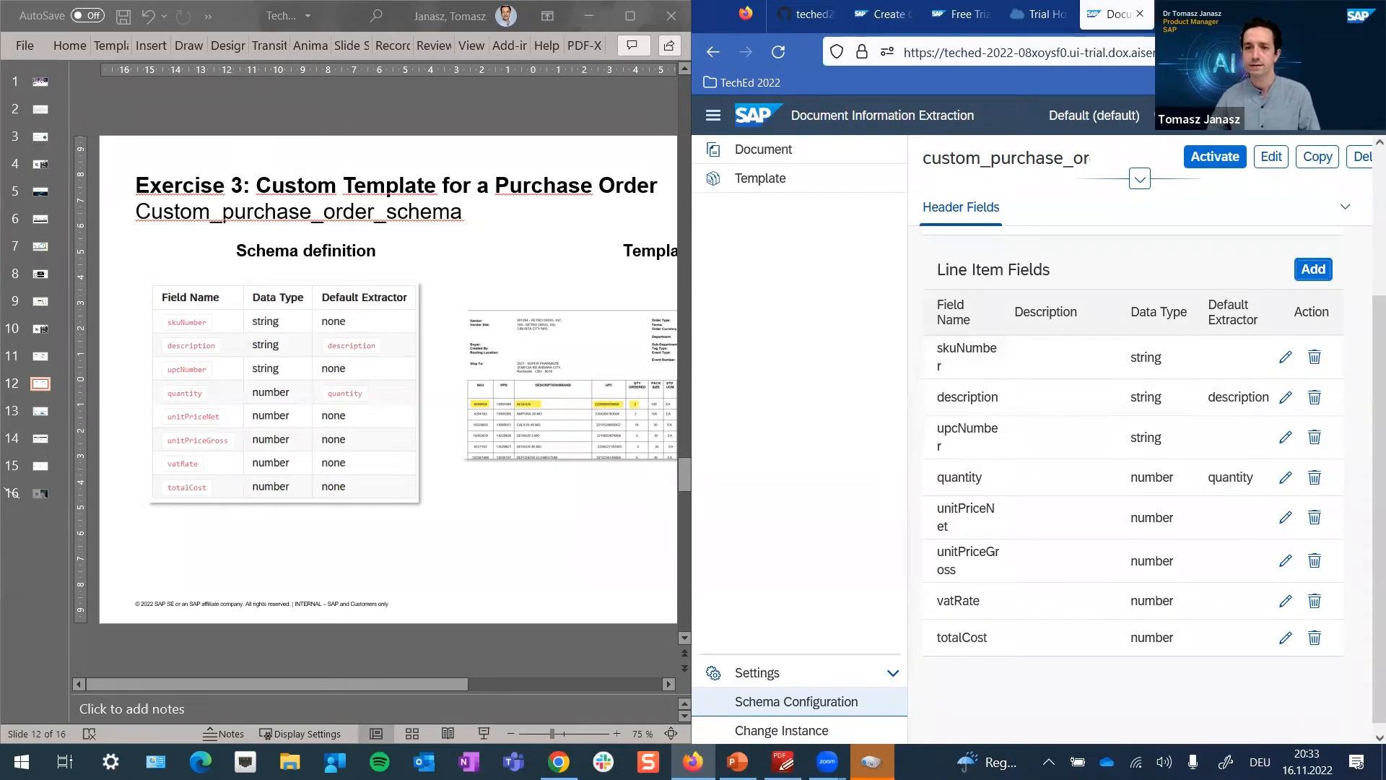
- Maximize the browser window, activate custom_purchase_order_schema and close its details to return to the schema list
{"action": "left_click", "coordinate": [1324, 14]}
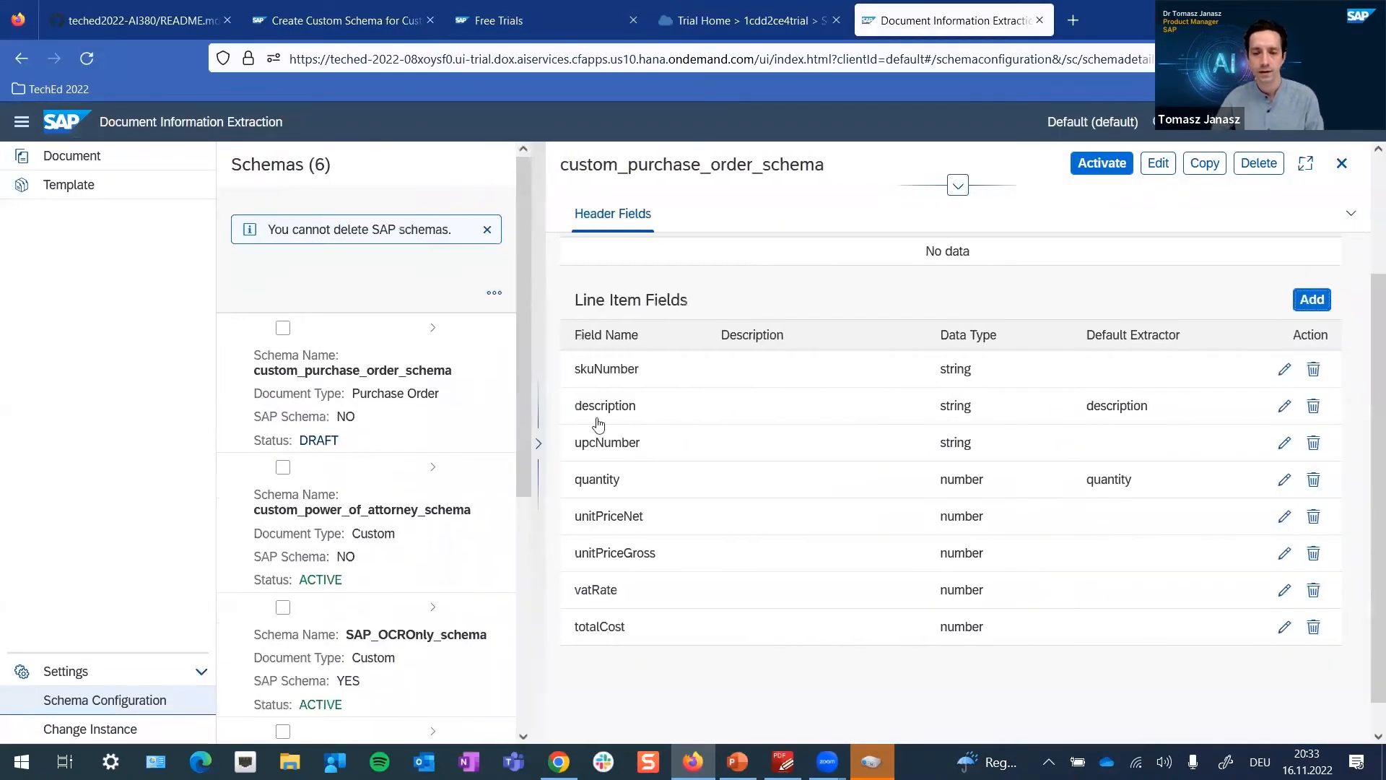
{"action": "scroll", "coordinate": [709, 335], "scroll_direction": "down", "scroll_amount": 1}
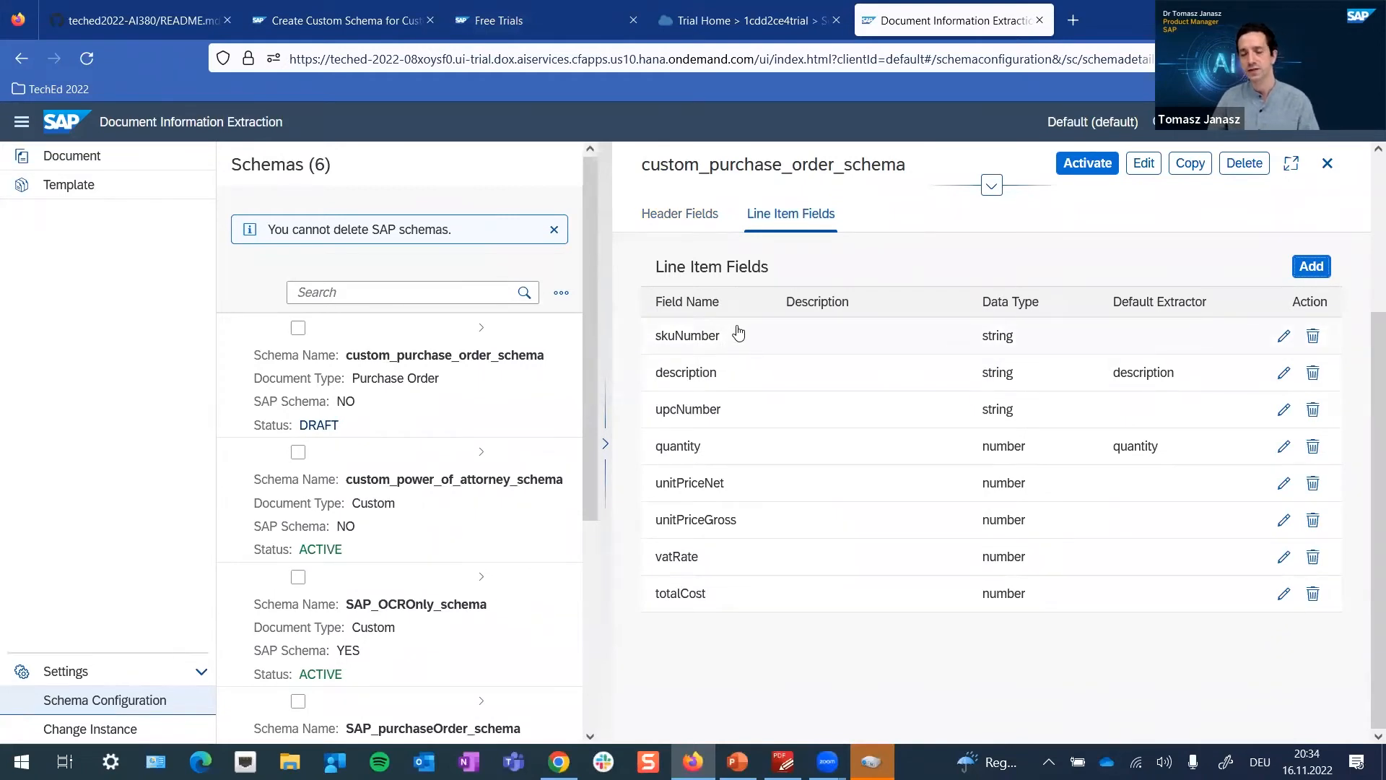
{"action": "scroll", "coordinate": [1083, 373], "scroll_direction": "up", "scroll_amount": 2}
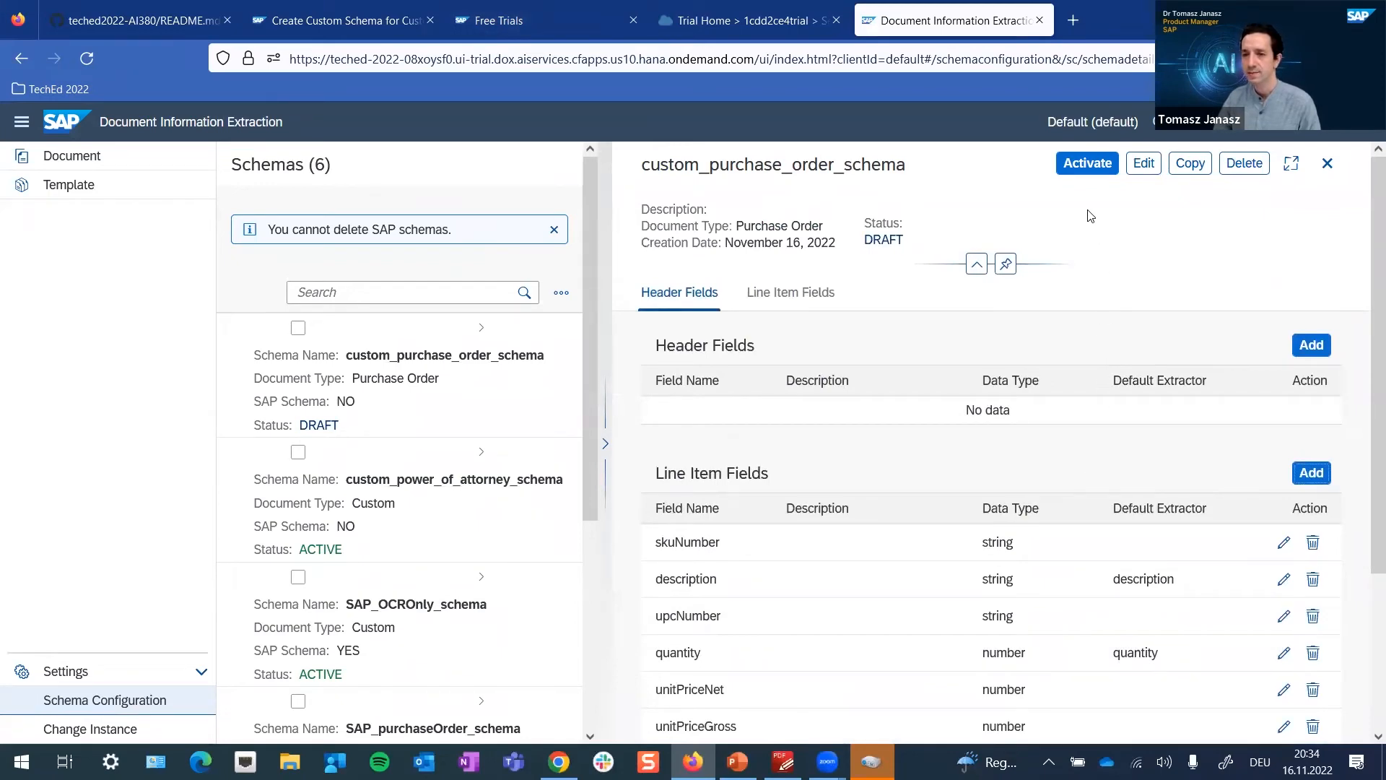
{"action": "left_click", "coordinate": [1086, 179]}
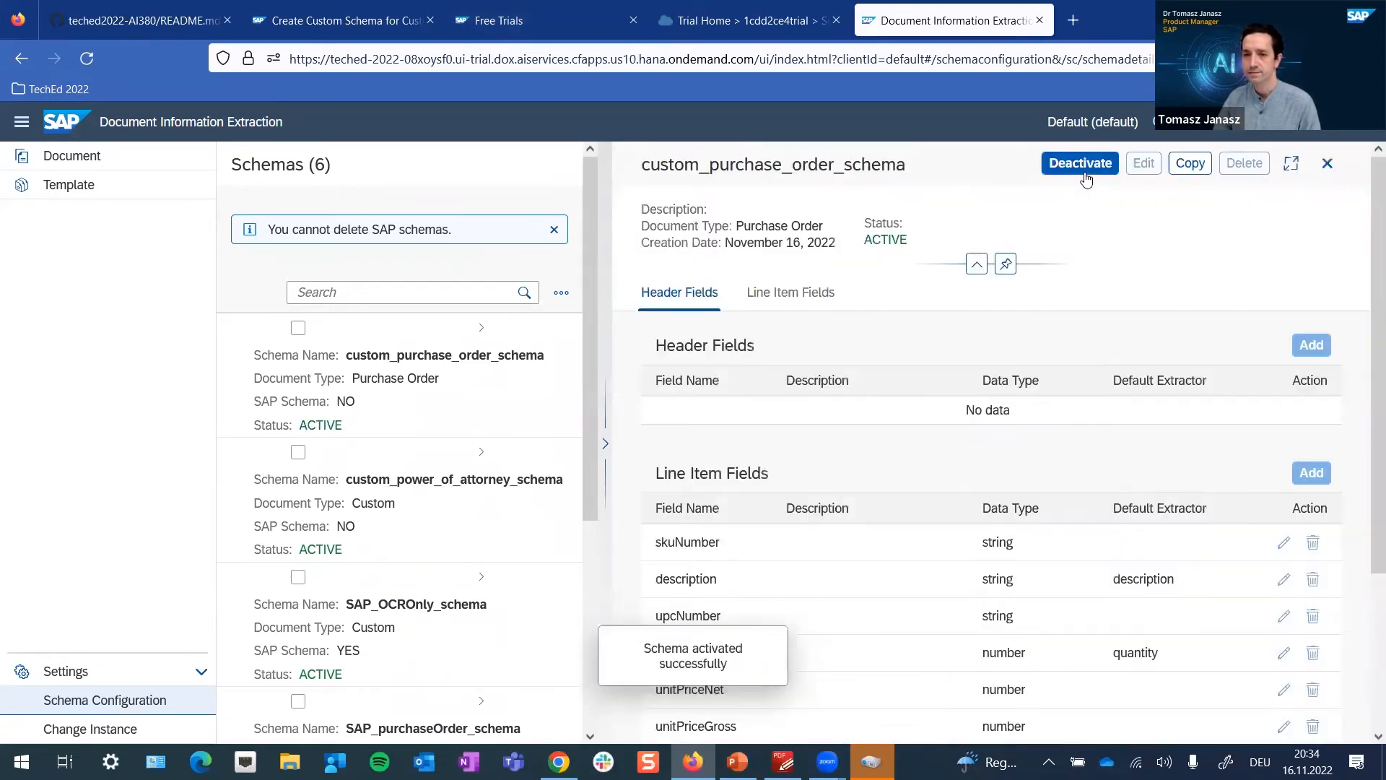
{"action": "left_click", "coordinate": [1327, 163]}
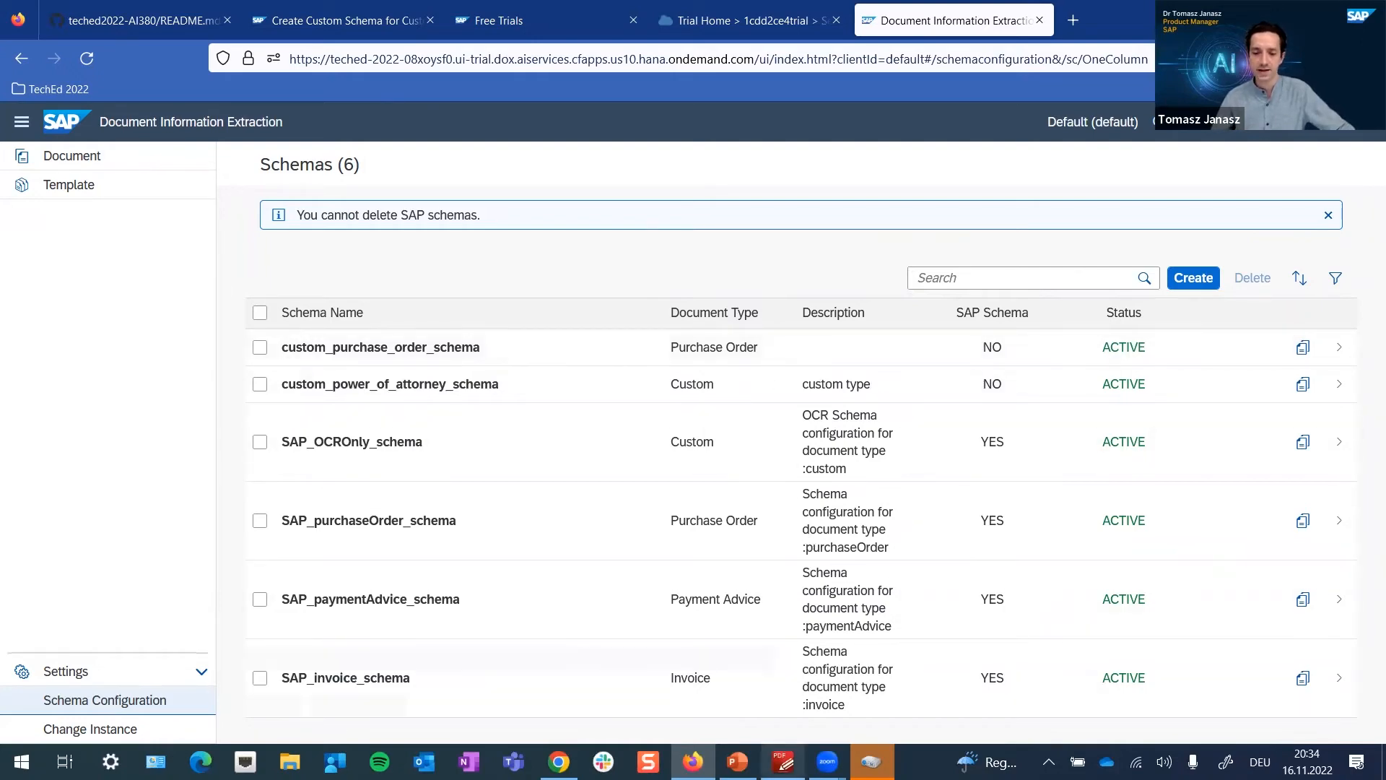
- Switch to PDF-XChange Editor to look at sample-purchase-order-1, and return to the browser
{"action": "left_click", "coordinate": [783, 762]}
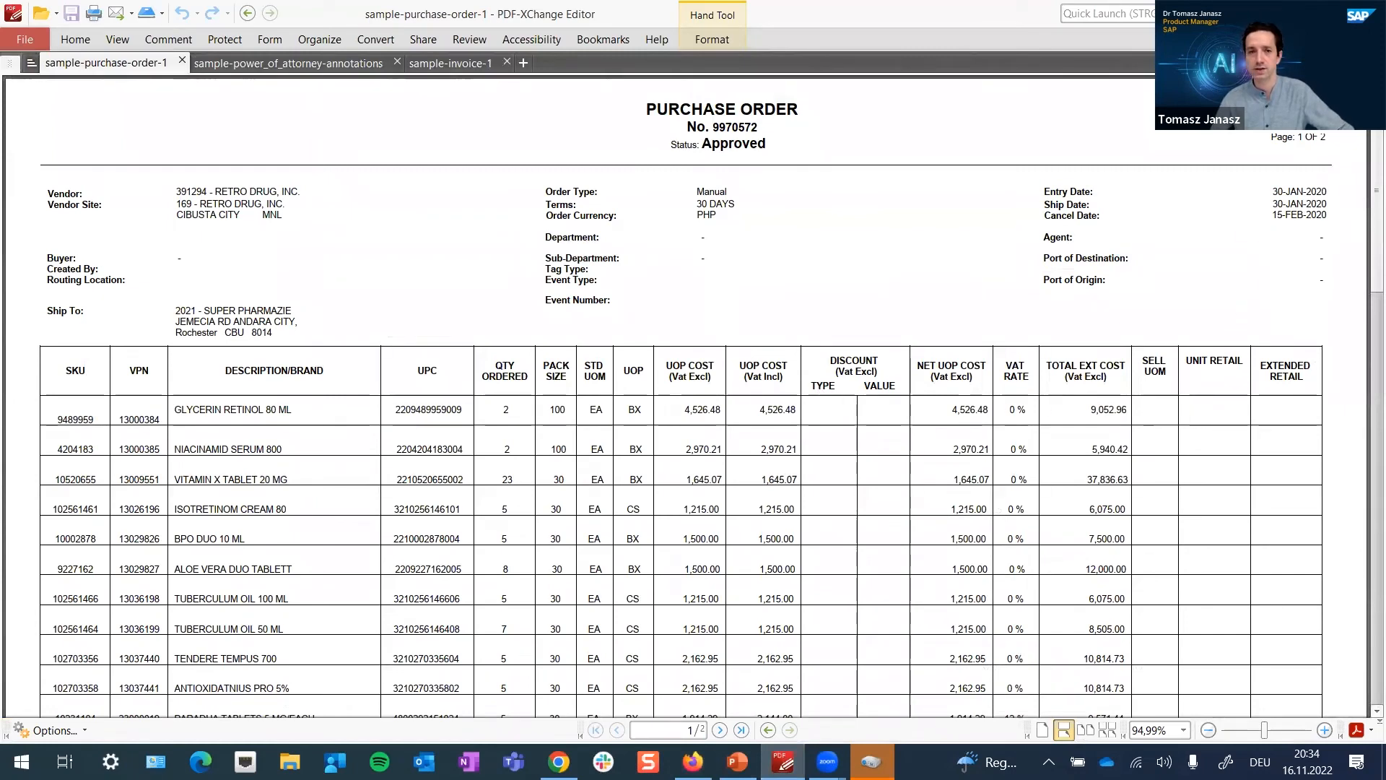
{"action": "key", "text": "alt+Tab"}
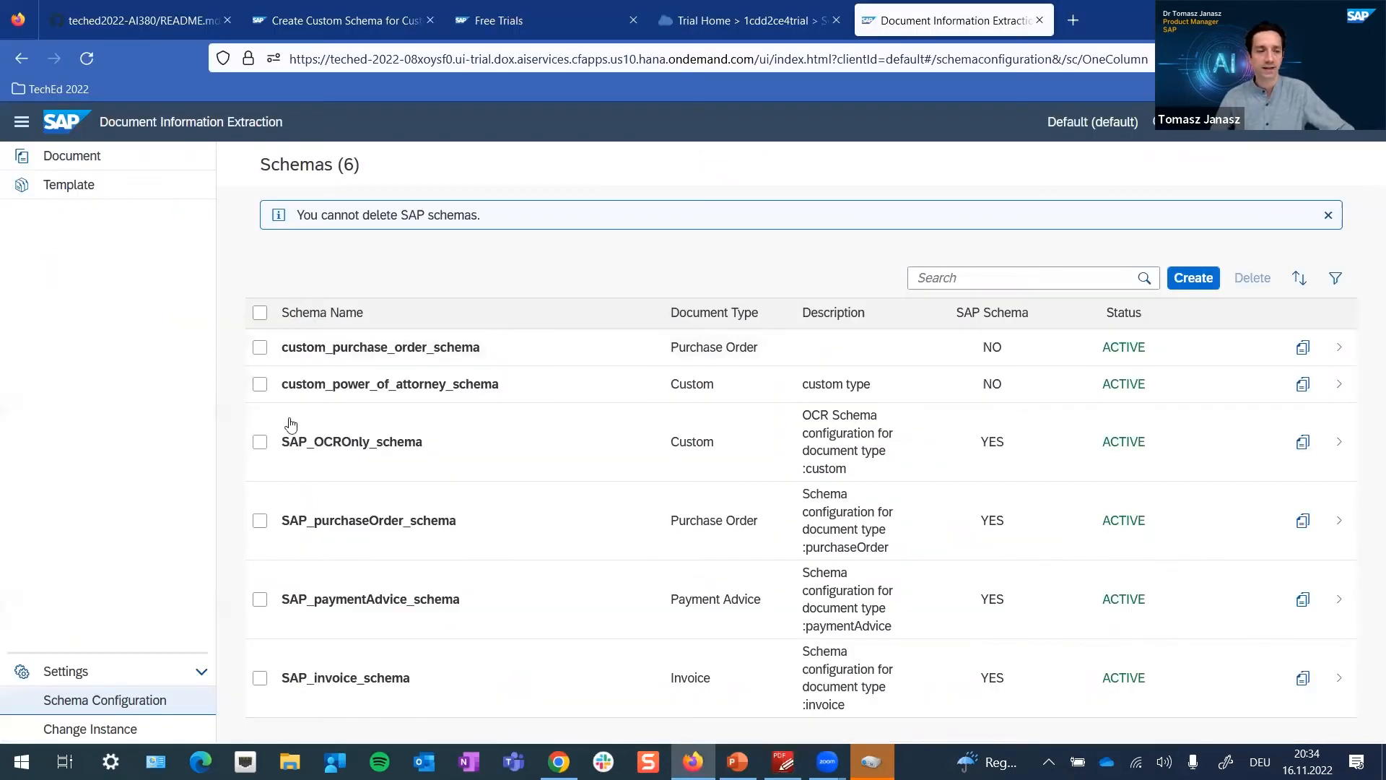
- Start a new template named custom_purchase_order_template with document type Purchase Order and schema custom_purchase_order_schema
{"action": "left_click", "coordinate": [70, 190]}
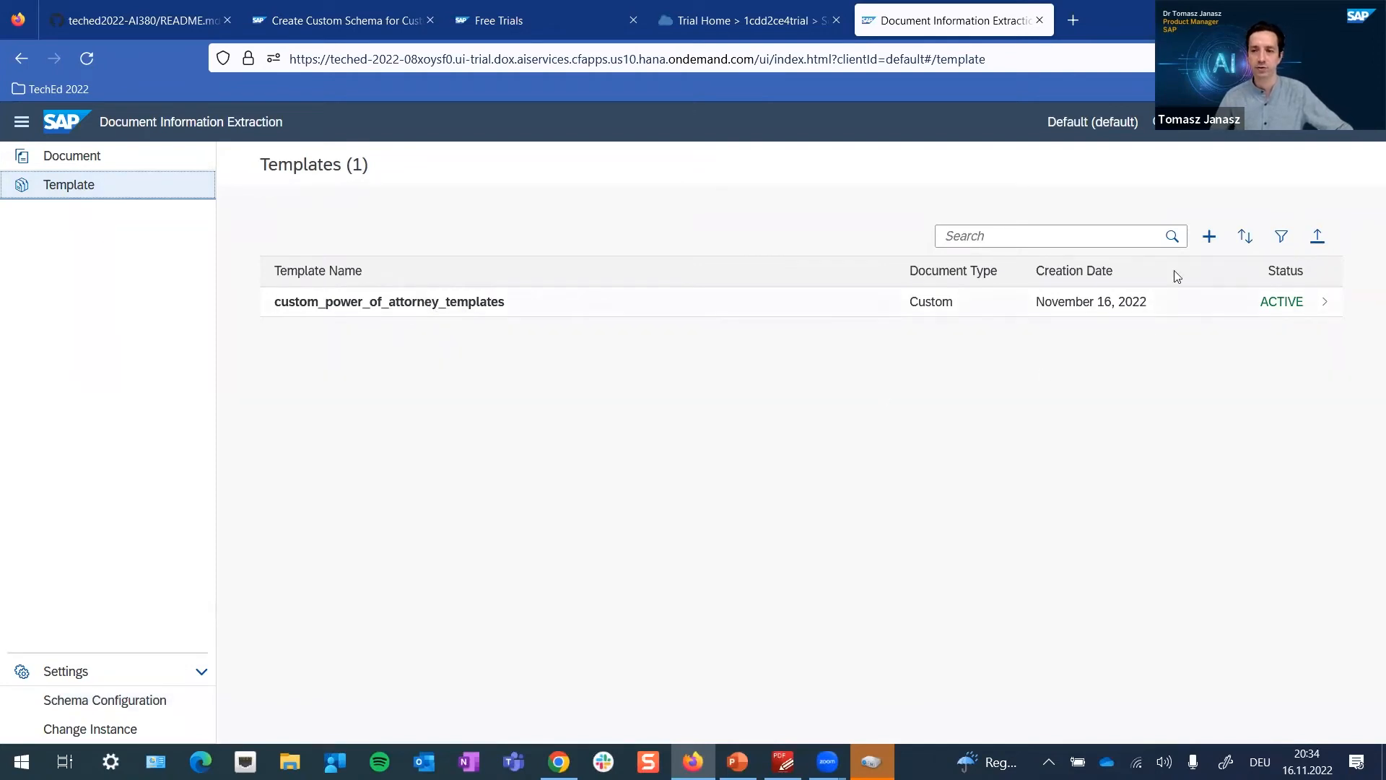
{"action": "left_click", "coordinate": [1211, 236]}
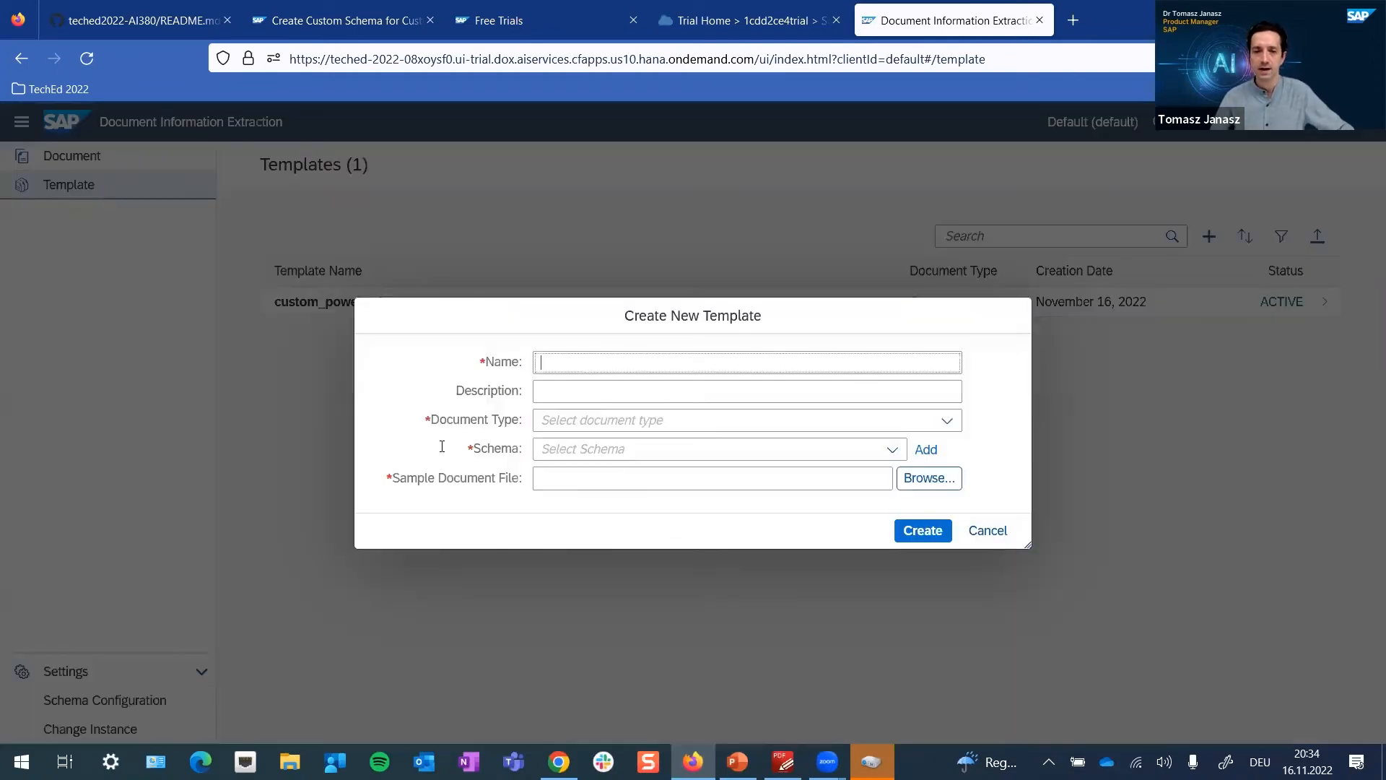
{"action": "left_click", "coordinate": [536, 364]}
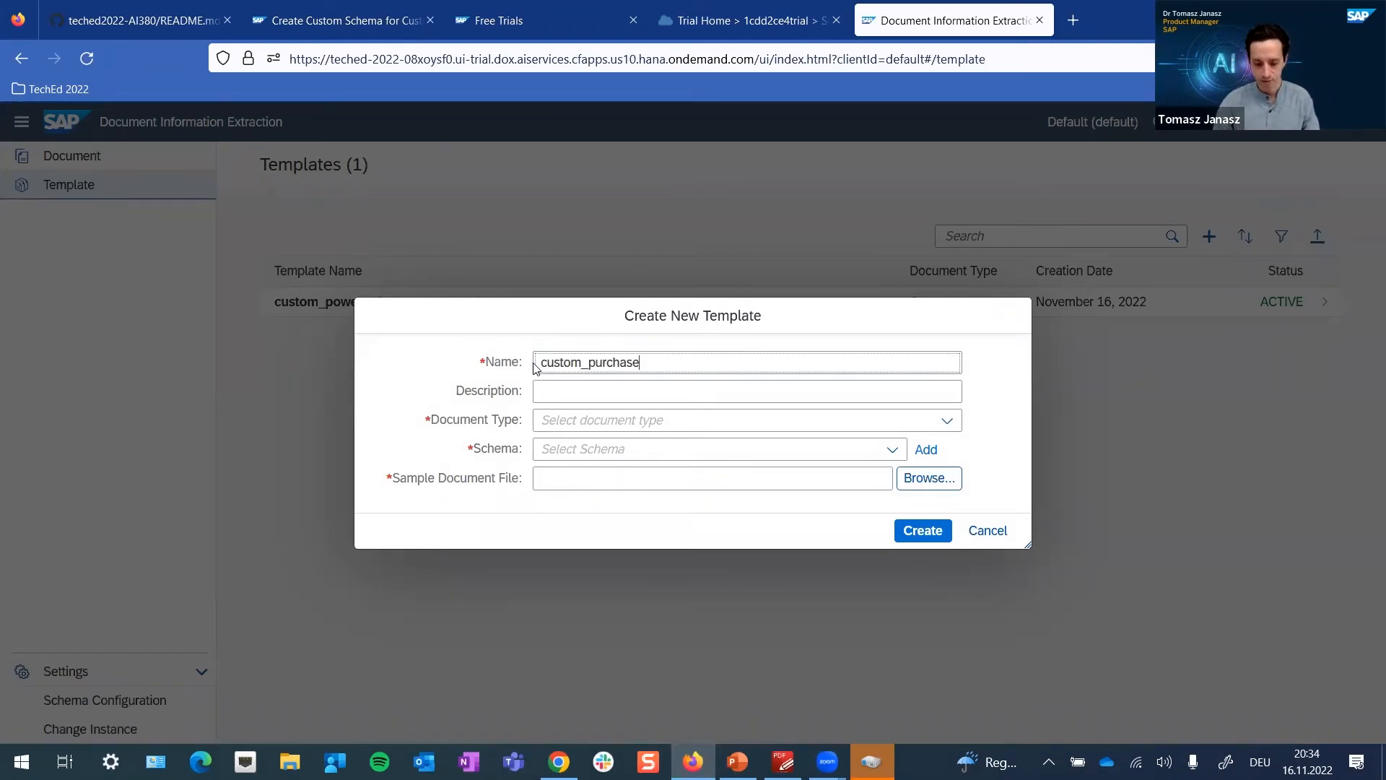
{"action": "type", "text": "custom_purchase_order_template"}
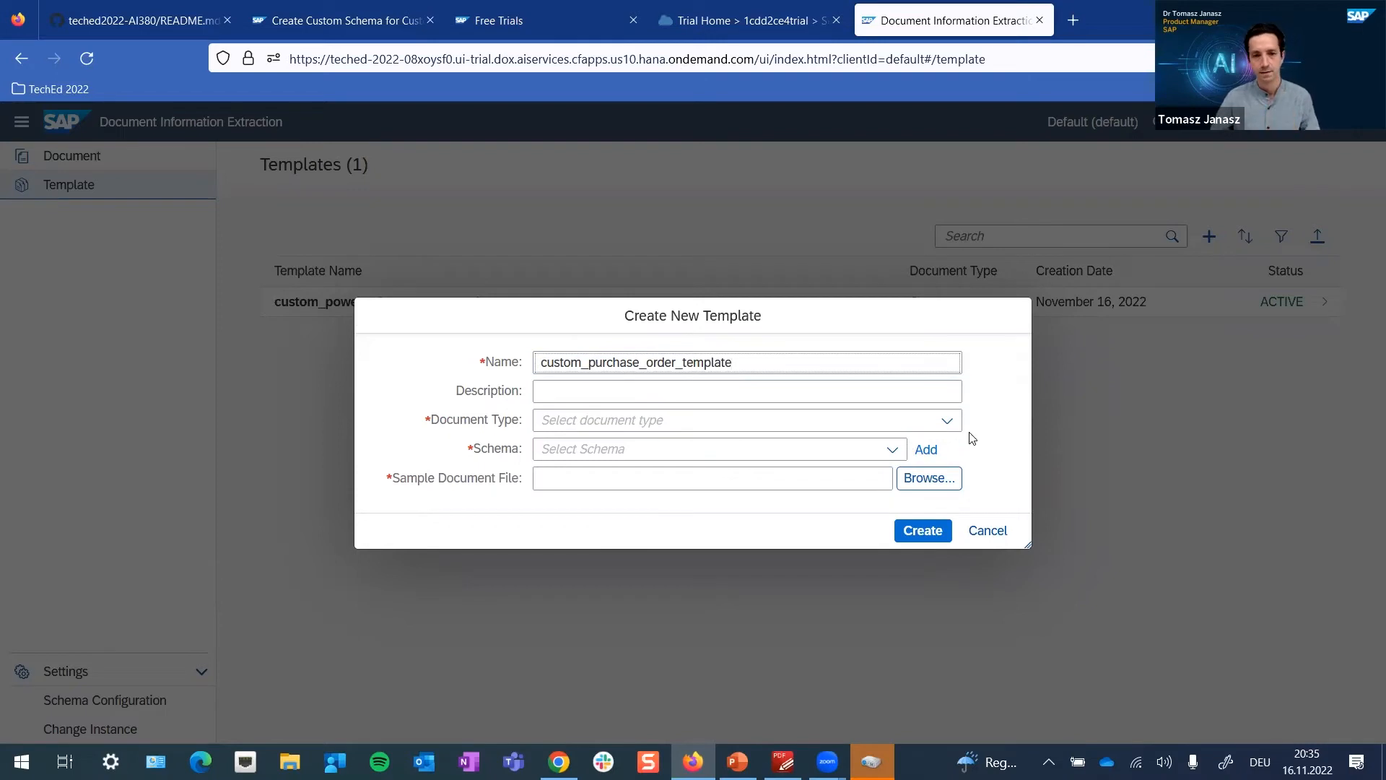
{"action": "left_click", "coordinate": [946, 422]}
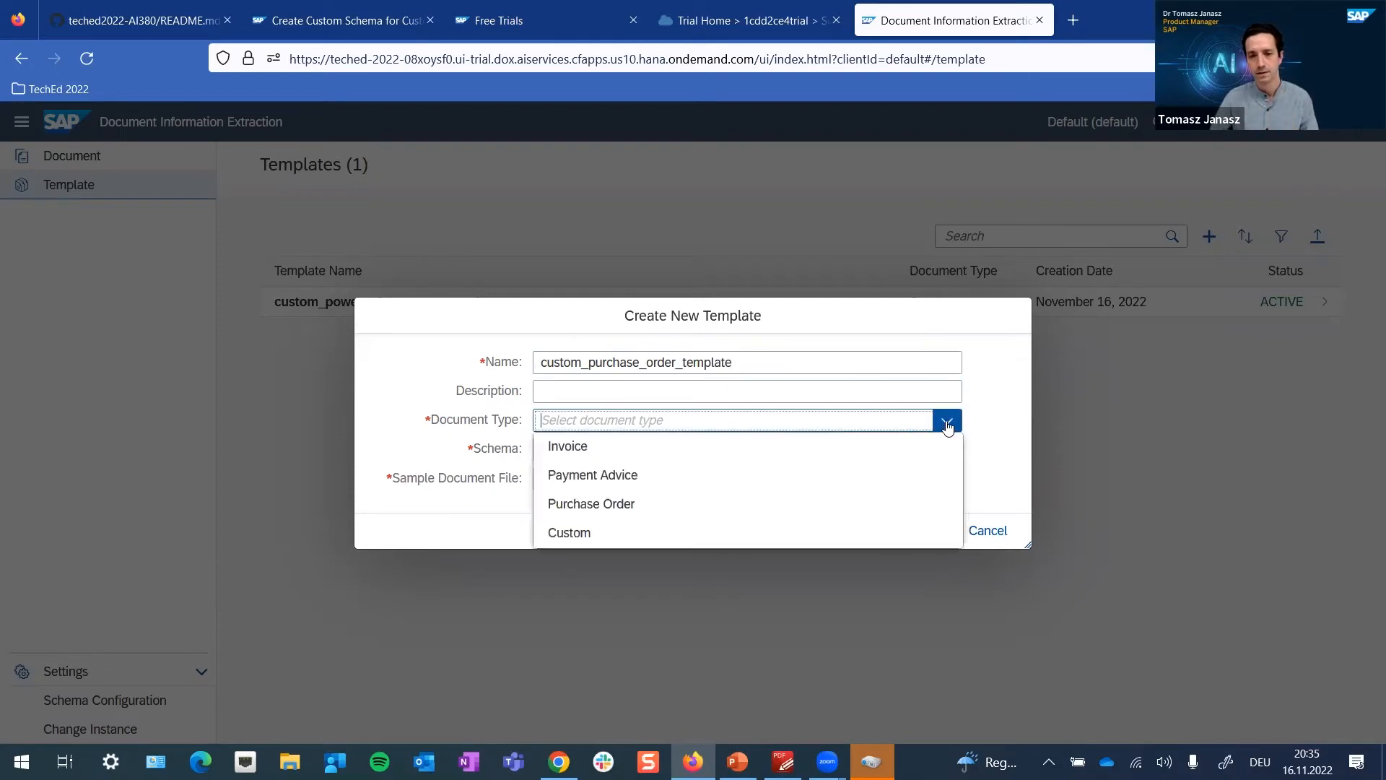
{"action": "left_click", "coordinate": [595, 510]}
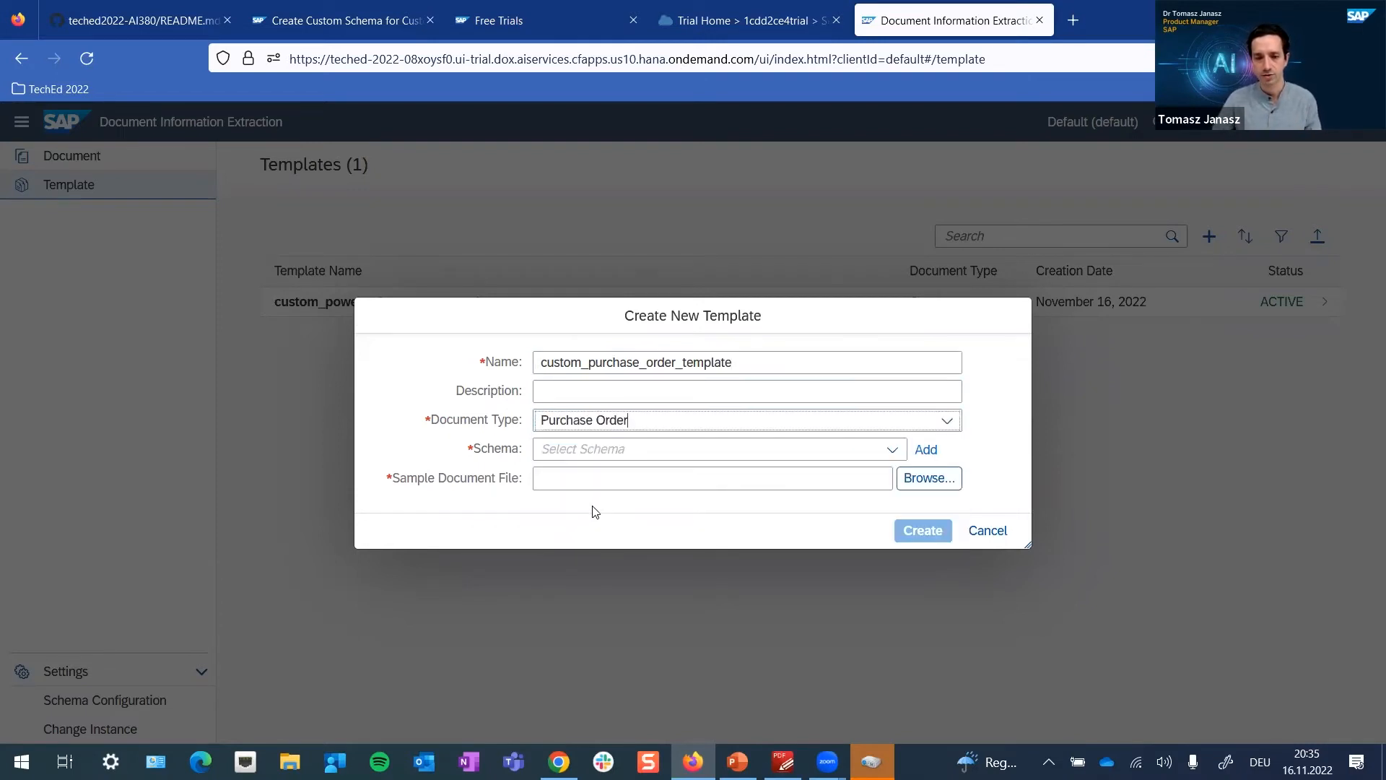
{"action": "left_click", "coordinate": [889, 453]}
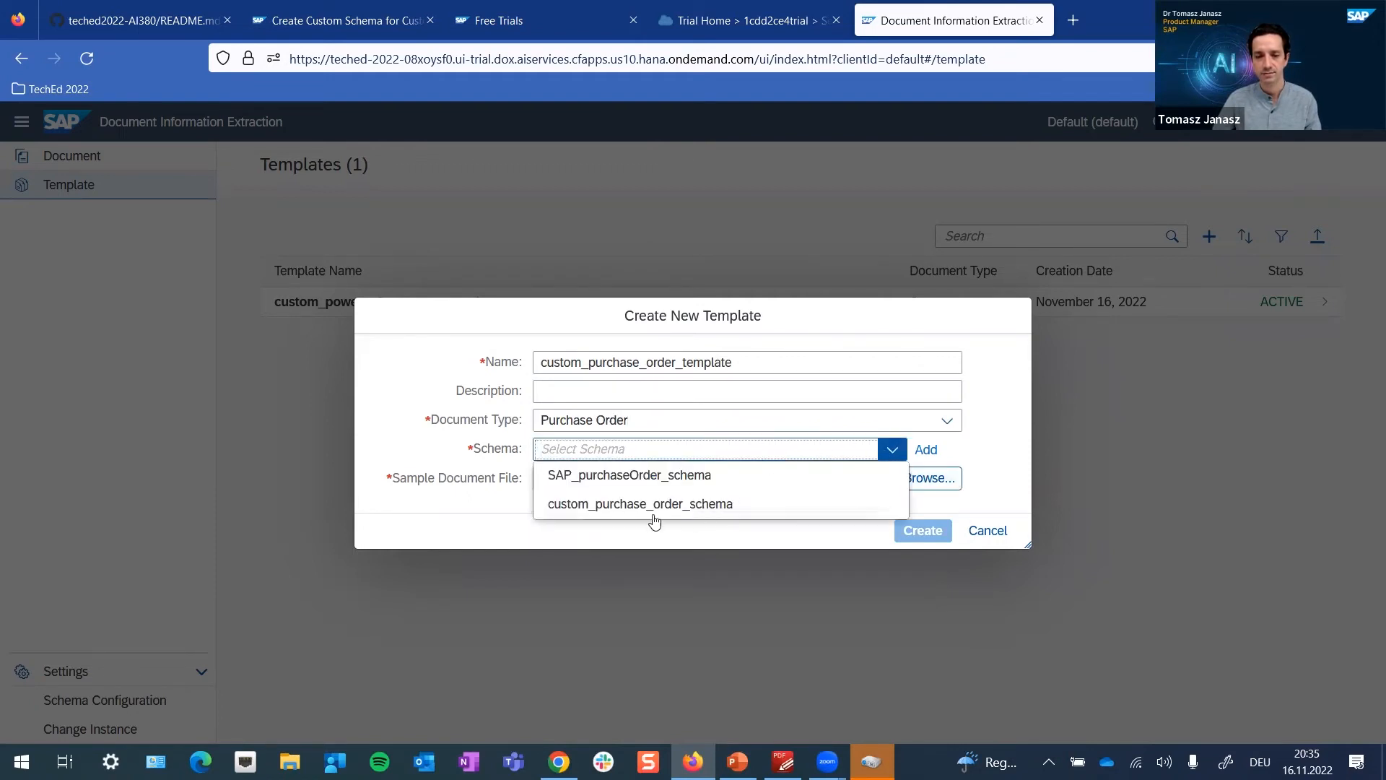
{"action": "left_click", "coordinate": [712, 505]}
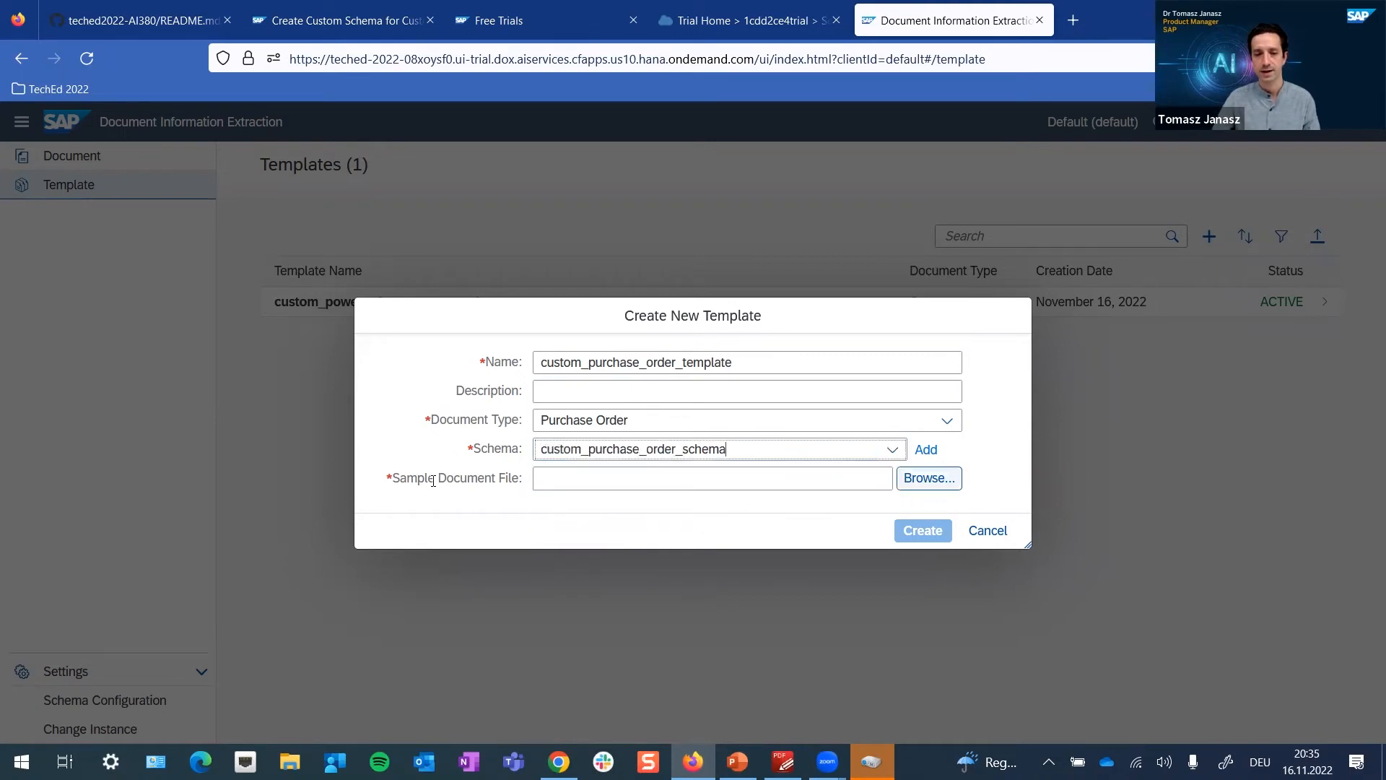
- Attach sample-purchase-order-1.pdf from the Custom PO folder as the sample document, create the template and open its details
{"action": "left_click", "coordinate": [926, 481]}
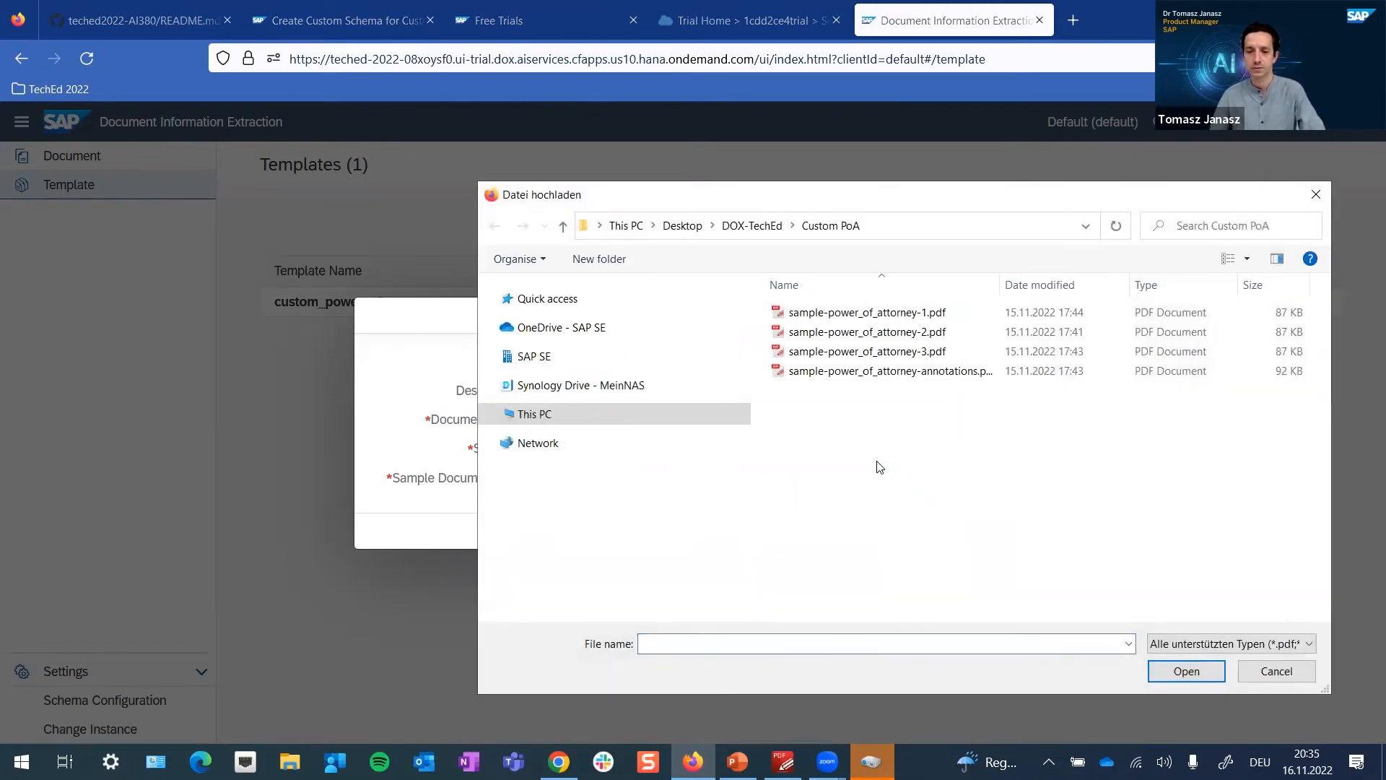
{"action": "left_click", "coordinate": [758, 227]}
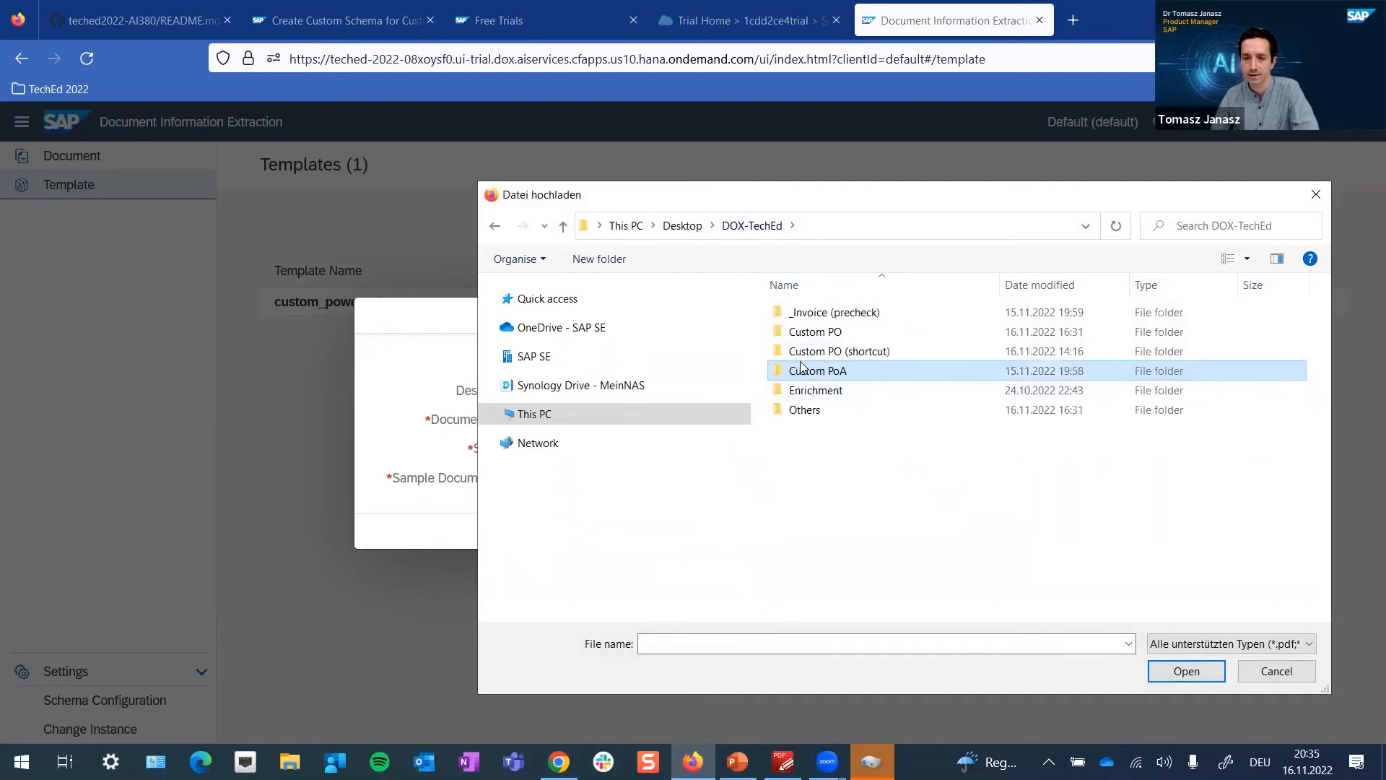
{"action": "double_click", "coordinate": [806, 333]}
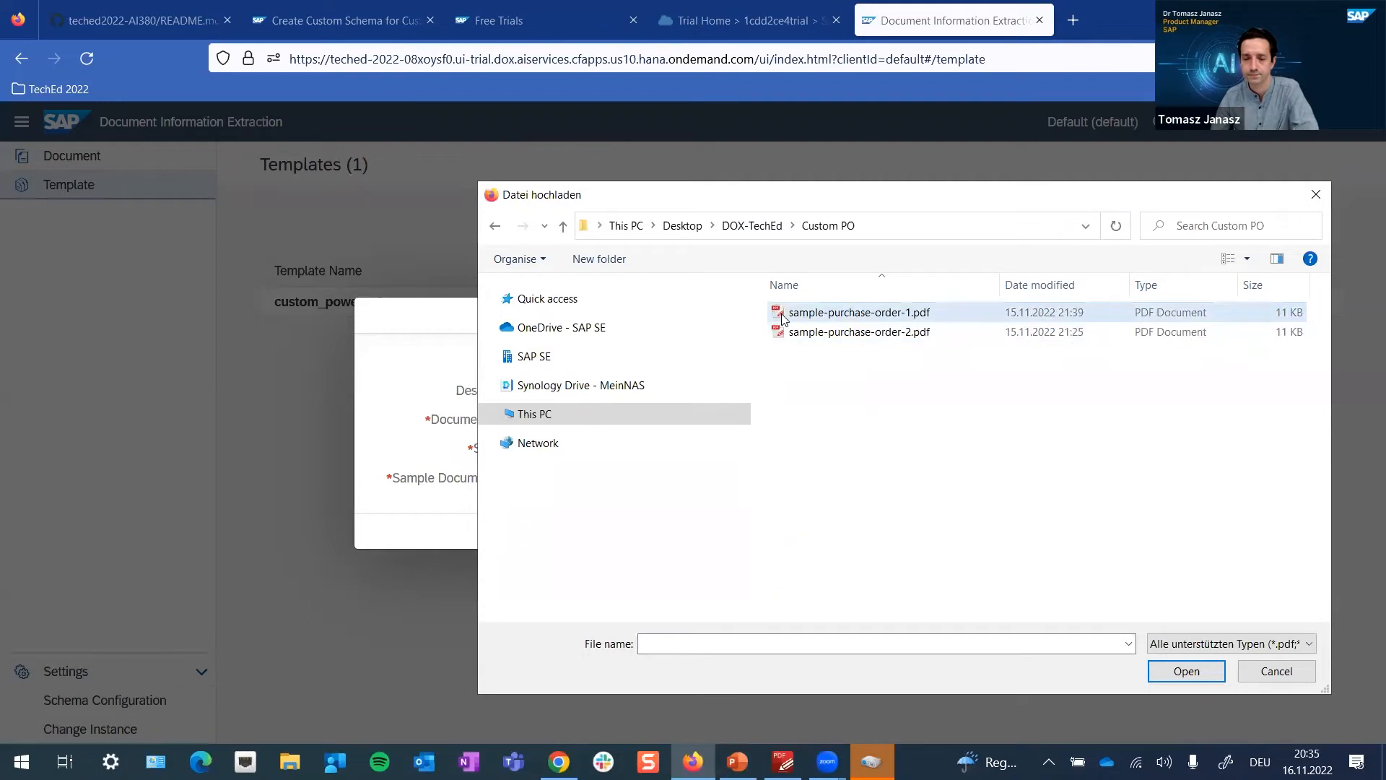
{"action": "double_click", "coordinate": [783, 315]}
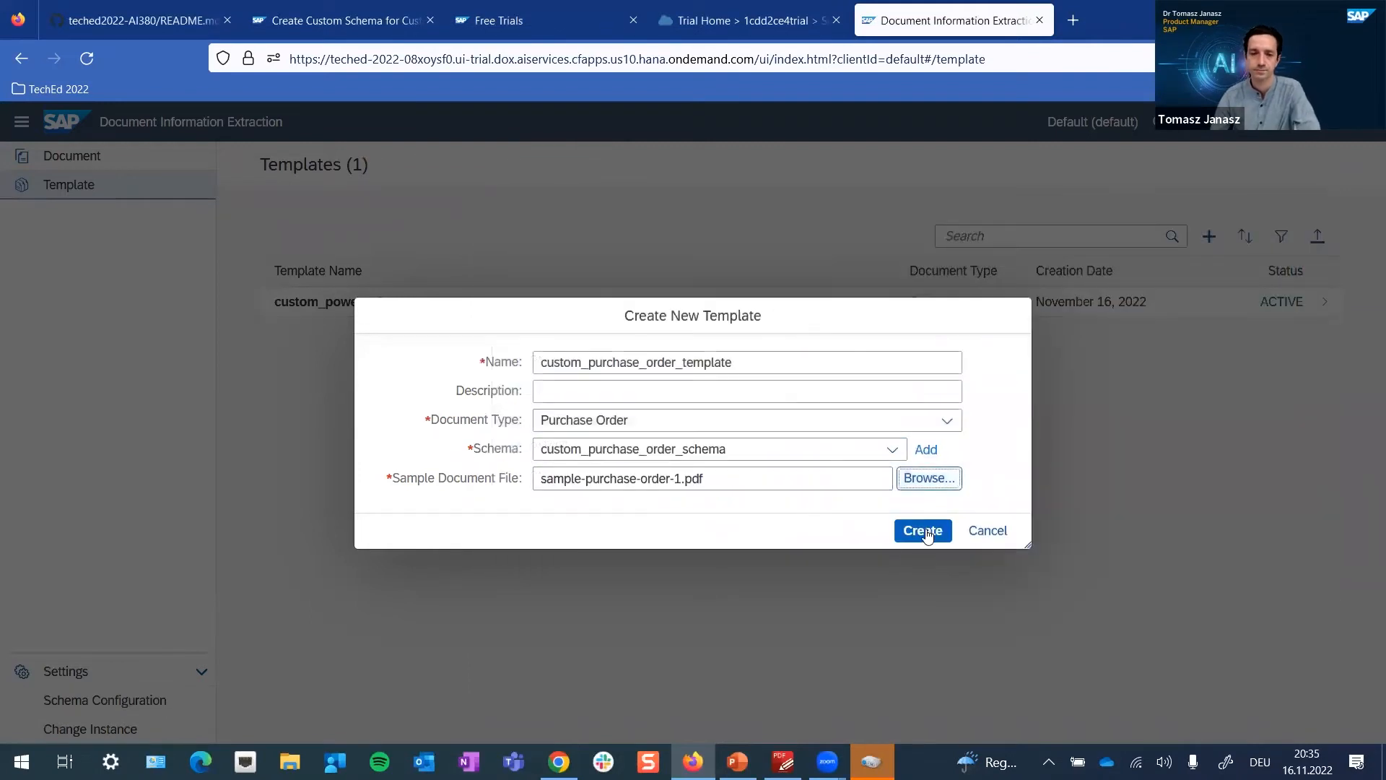
{"action": "left_click", "coordinate": [927, 532]}
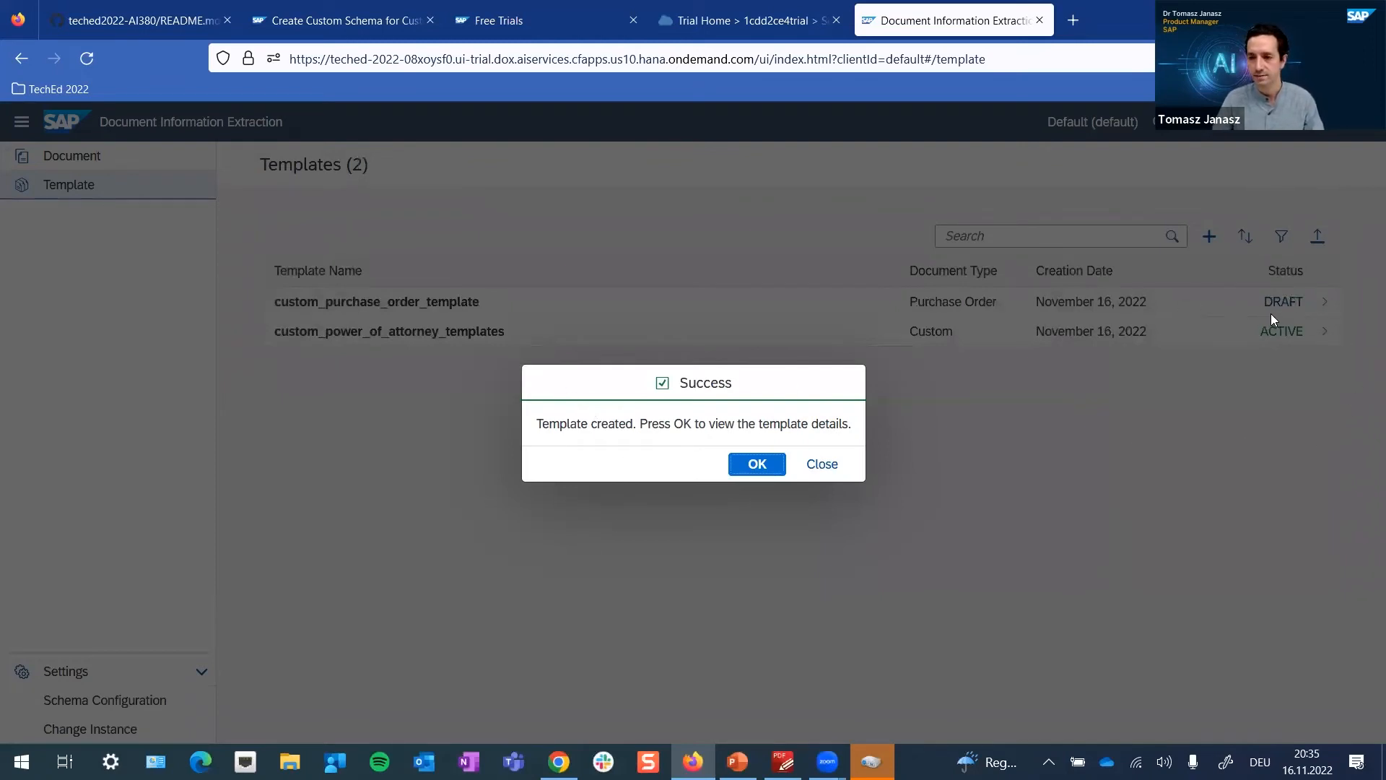
{"action": "left_click", "coordinate": [755, 468]}
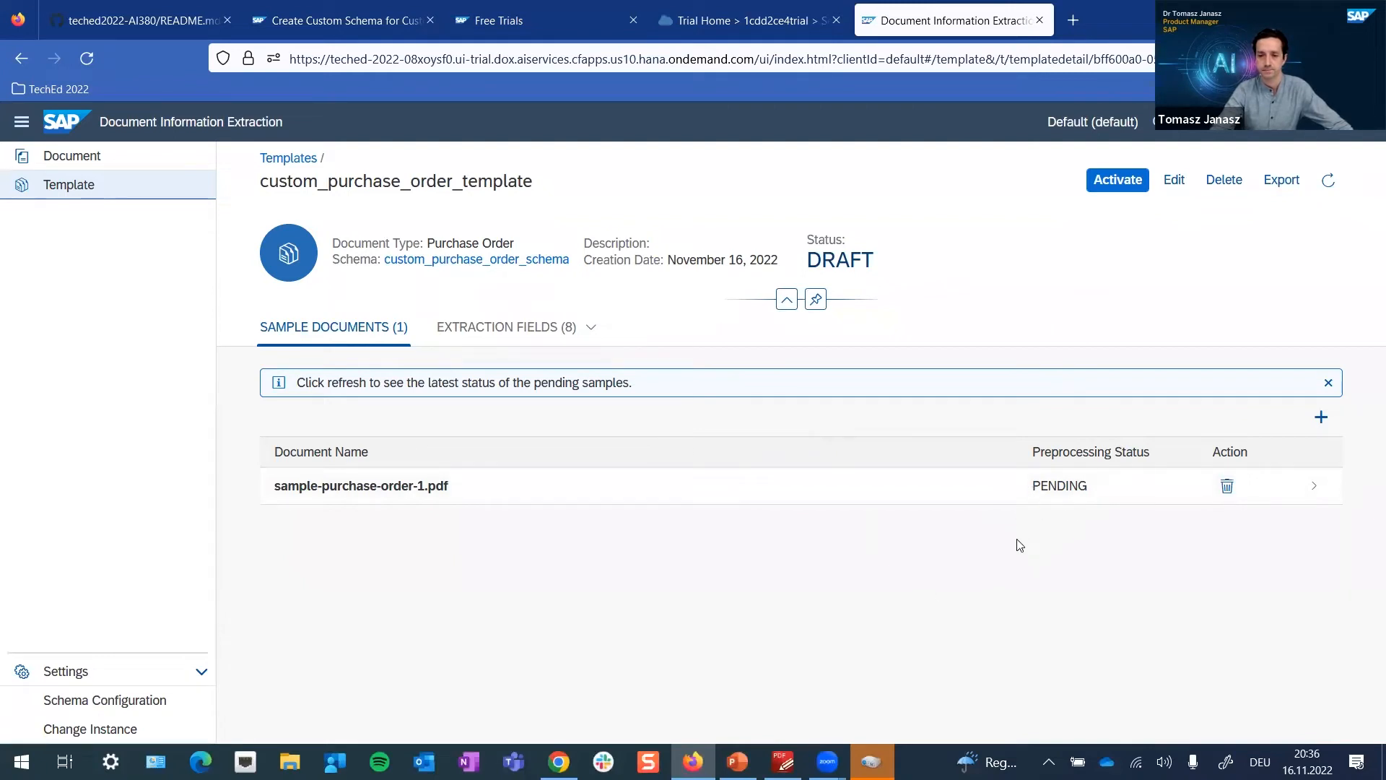
- Examine the sample document sample-purchase-order-1.pdf and the template's extraction fields
{"action": "left_click", "coordinate": [1035, 496]}
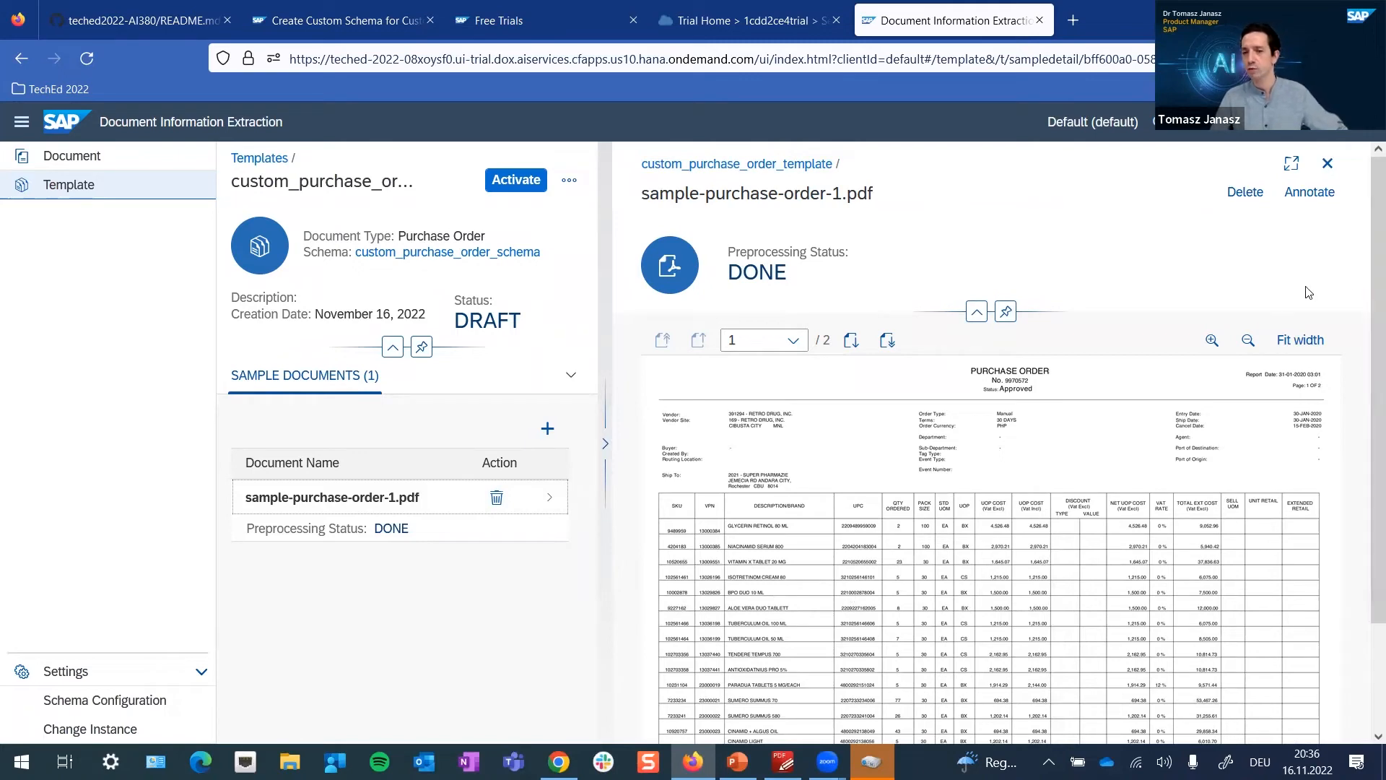
{"action": "left_click", "coordinate": [1327, 163]}
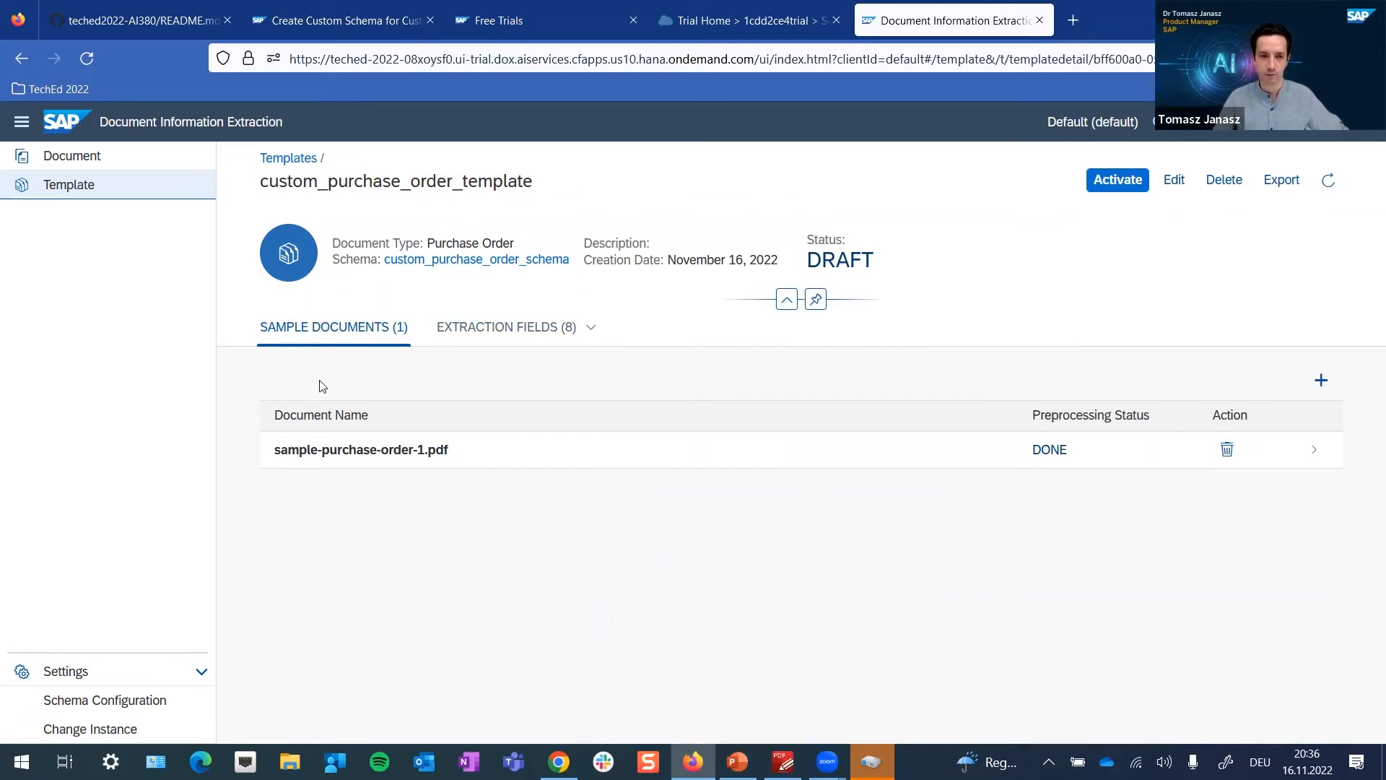
{"action": "left_click", "coordinate": [463, 328]}
{"action": "scroll", "coordinate": [477, 433], "scroll_direction": "down", "scroll_amount": 5}
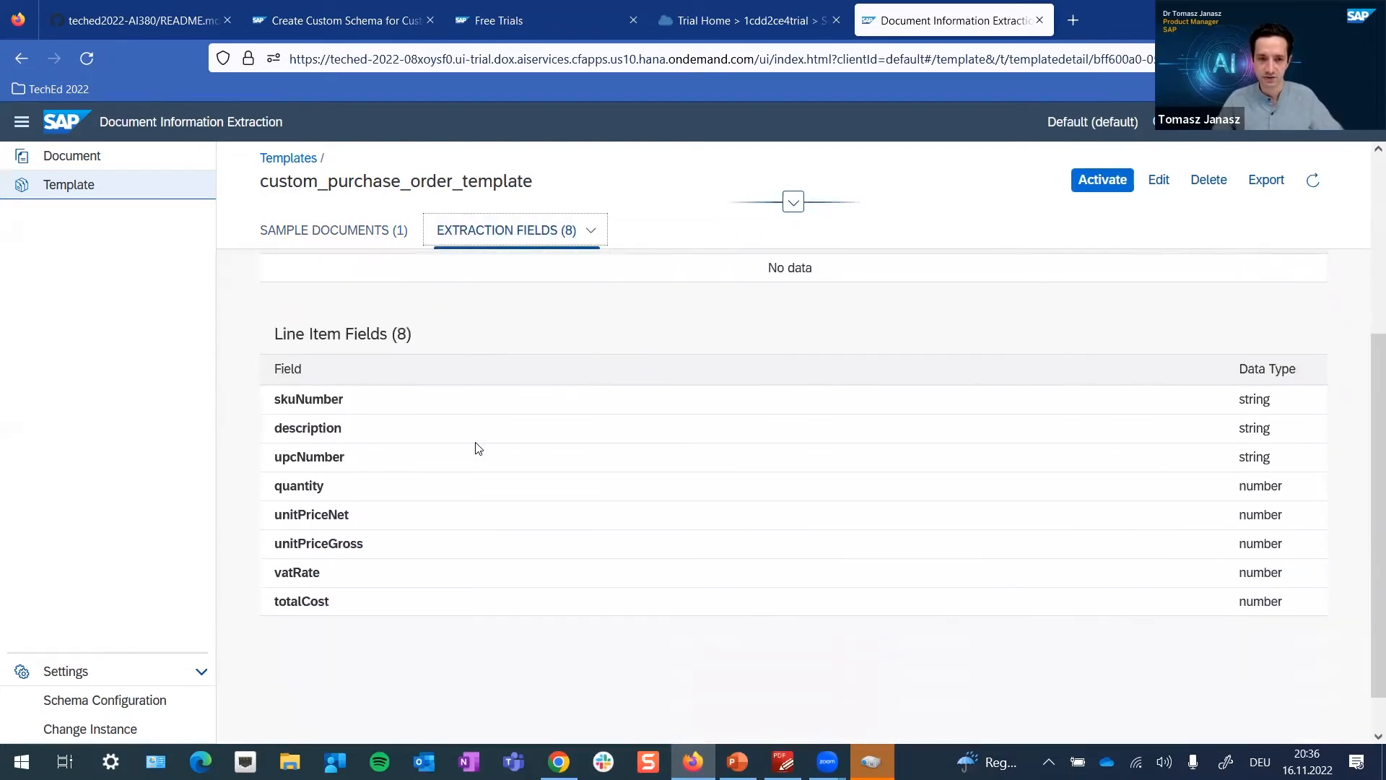
- Review the template's header fields and line item fields with their data types
{"action": "scroll", "coordinate": [484, 426], "scroll_direction": "up", "scroll_amount": 2}
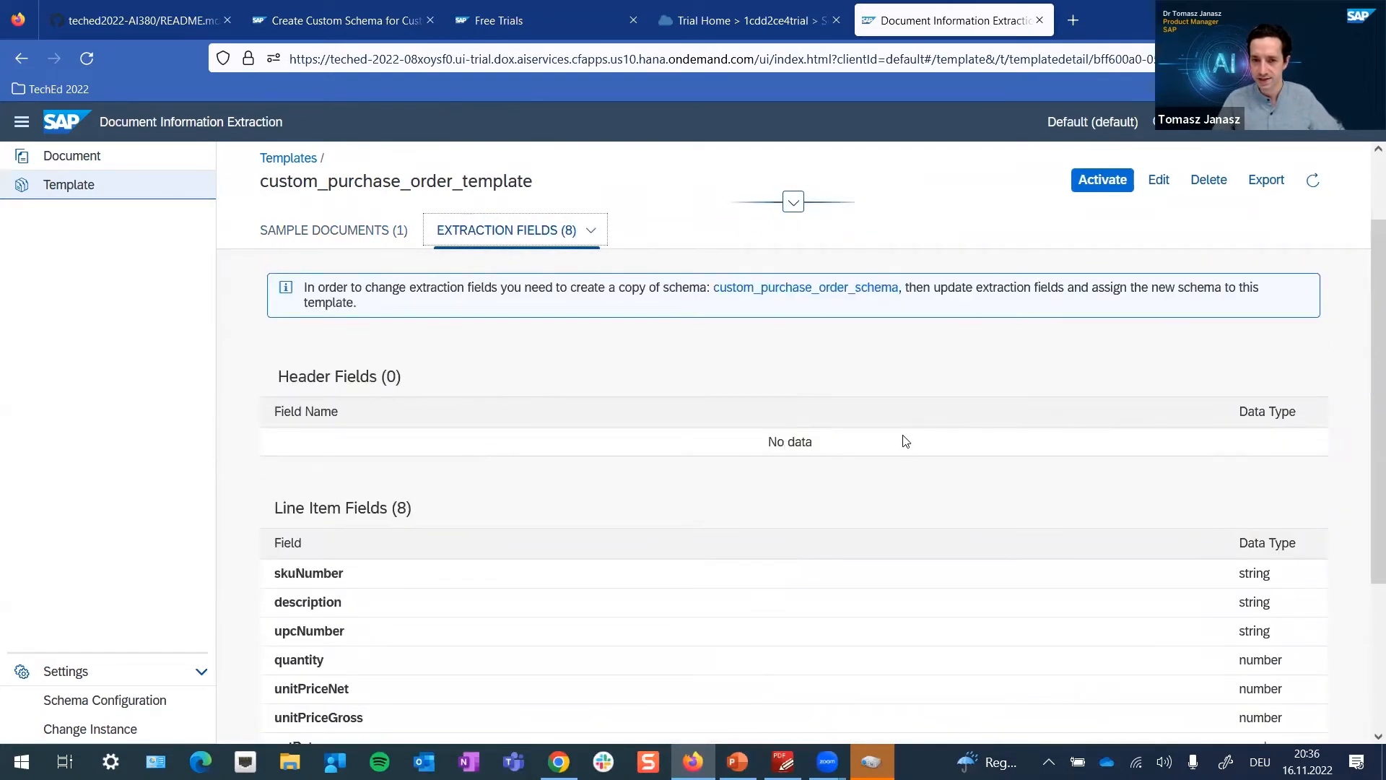
{"action": "scroll", "coordinate": [905, 441], "scroll_direction": "down", "scroll_amount": 3}
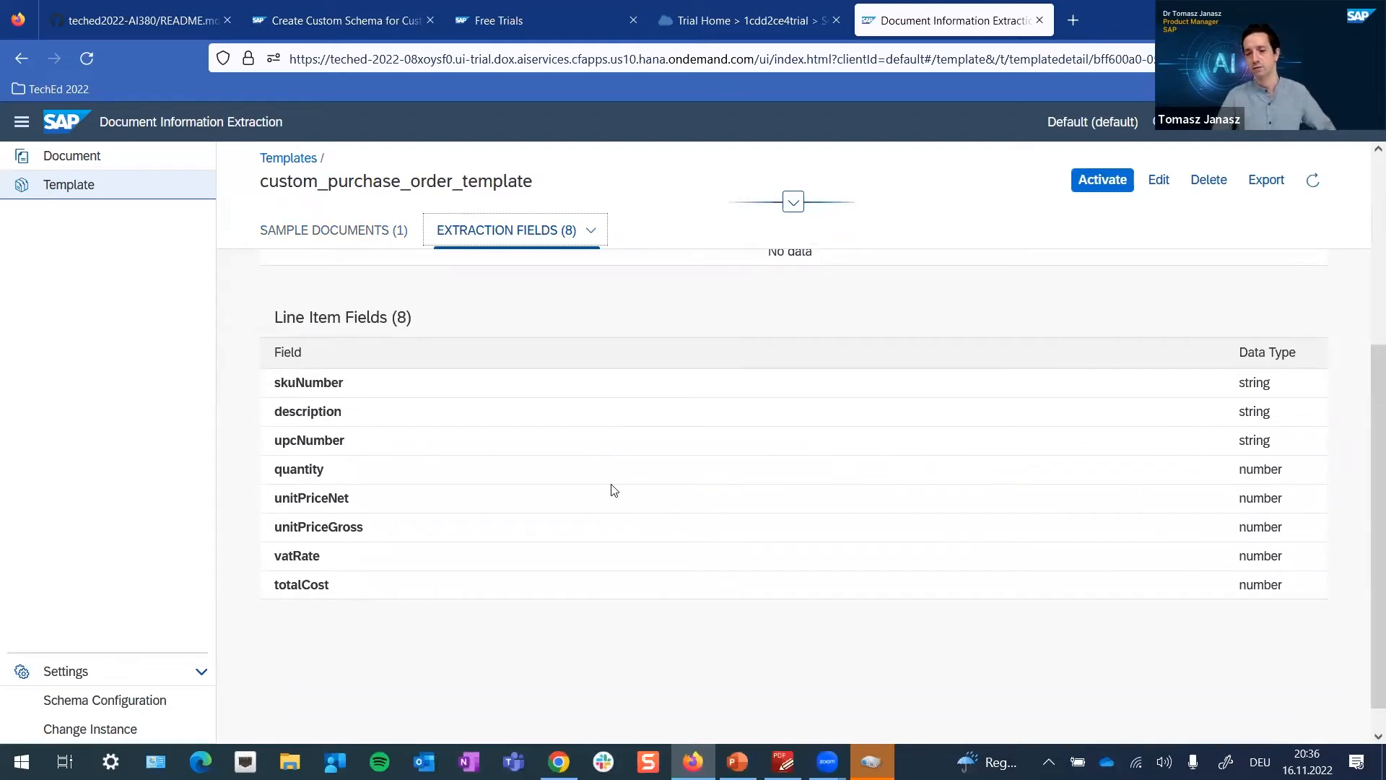
{"action": "scroll", "coordinate": [722, 517], "scroll_direction": "up", "scroll_amount": 5}
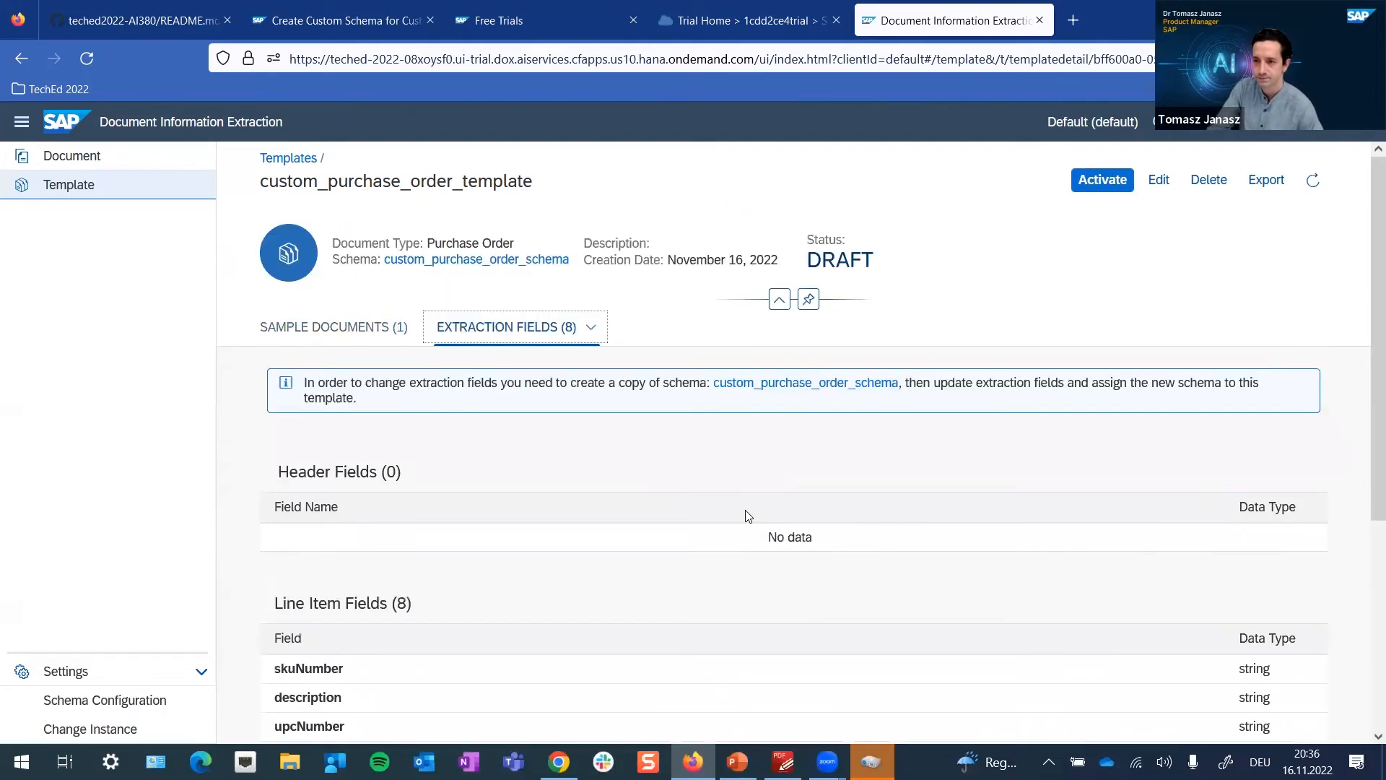
{"action": "scroll", "coordinate": [722, 469], "scroll_direction": "down", "scroll_amount": 3}
{"action": "scroll", "coordinate": [629, 424], "scroll_direction": "up", "scroll_amount": 3}
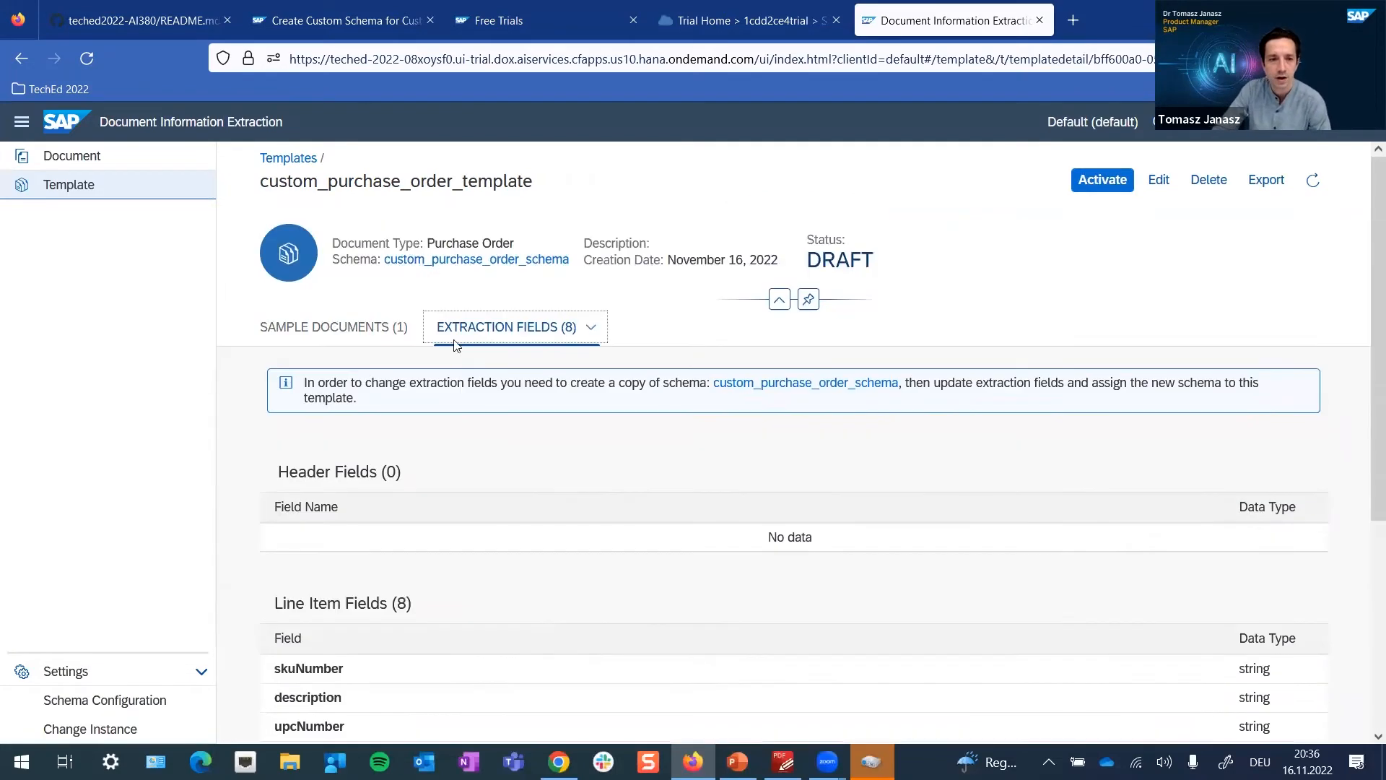
- Open sample-purchase-order-1.pdf from the template's sample documents and start editing its annotations
{"action": "left_click", "coordinate": [362, 327]}
{"action": "left_click", "coordinate": [388, 449]}
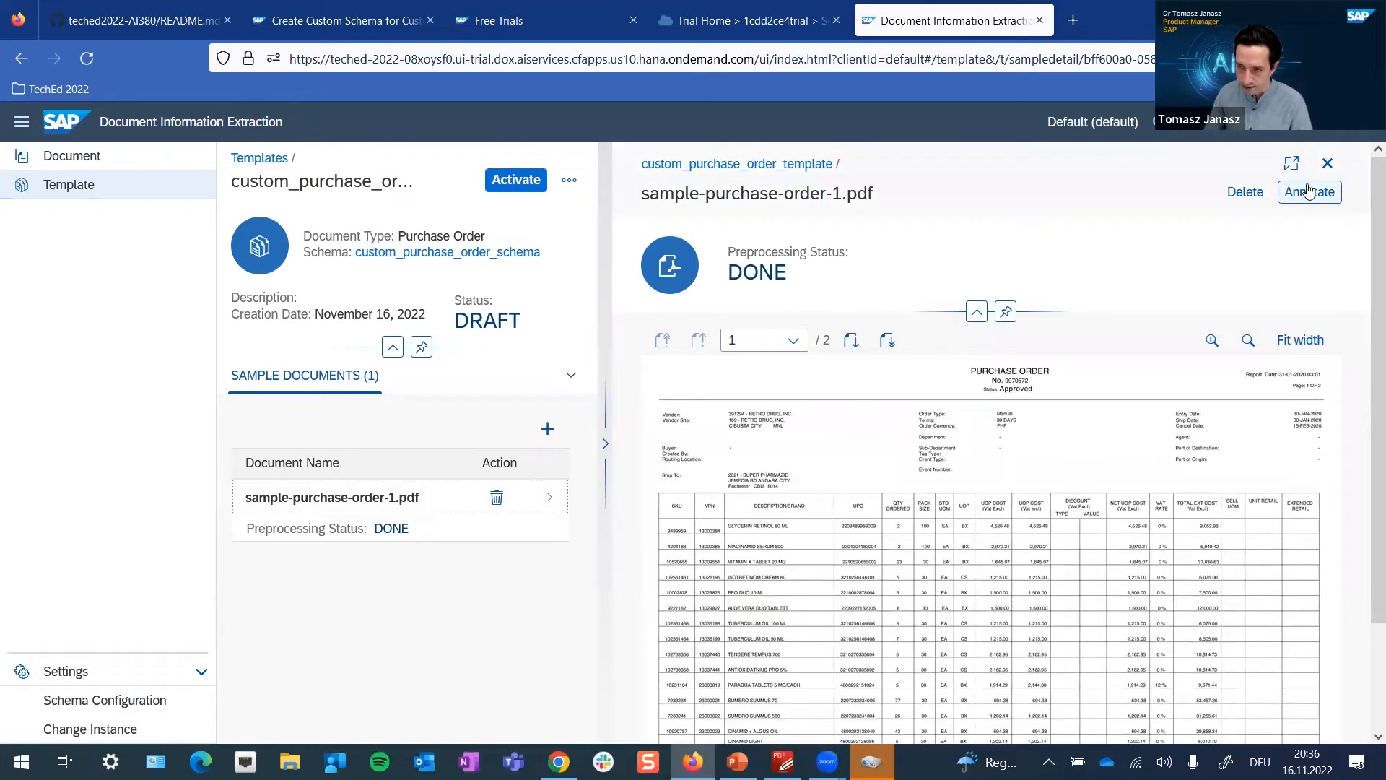
{"action": "left_click", "coordinate": [1304, 192]}
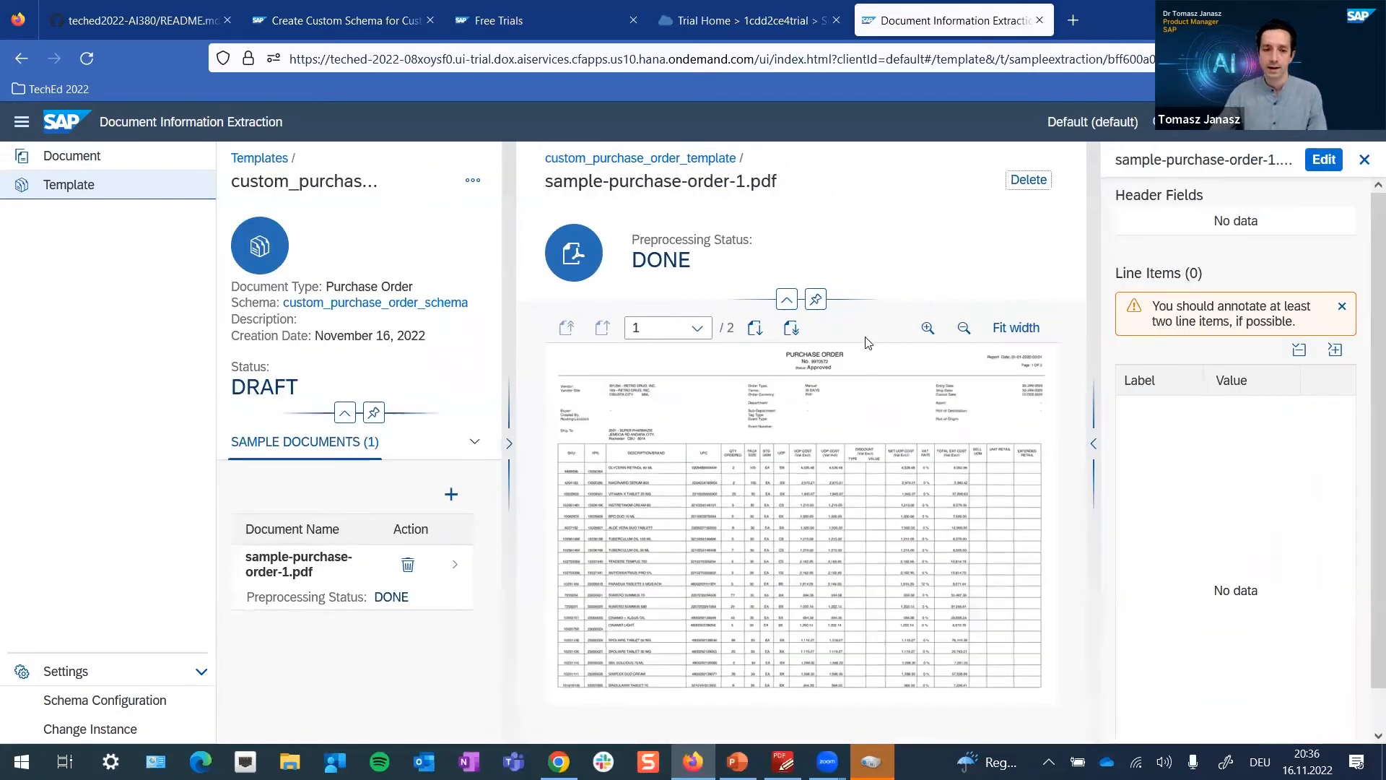
{"action": "left_click", "coordinate": [1323, 161]}
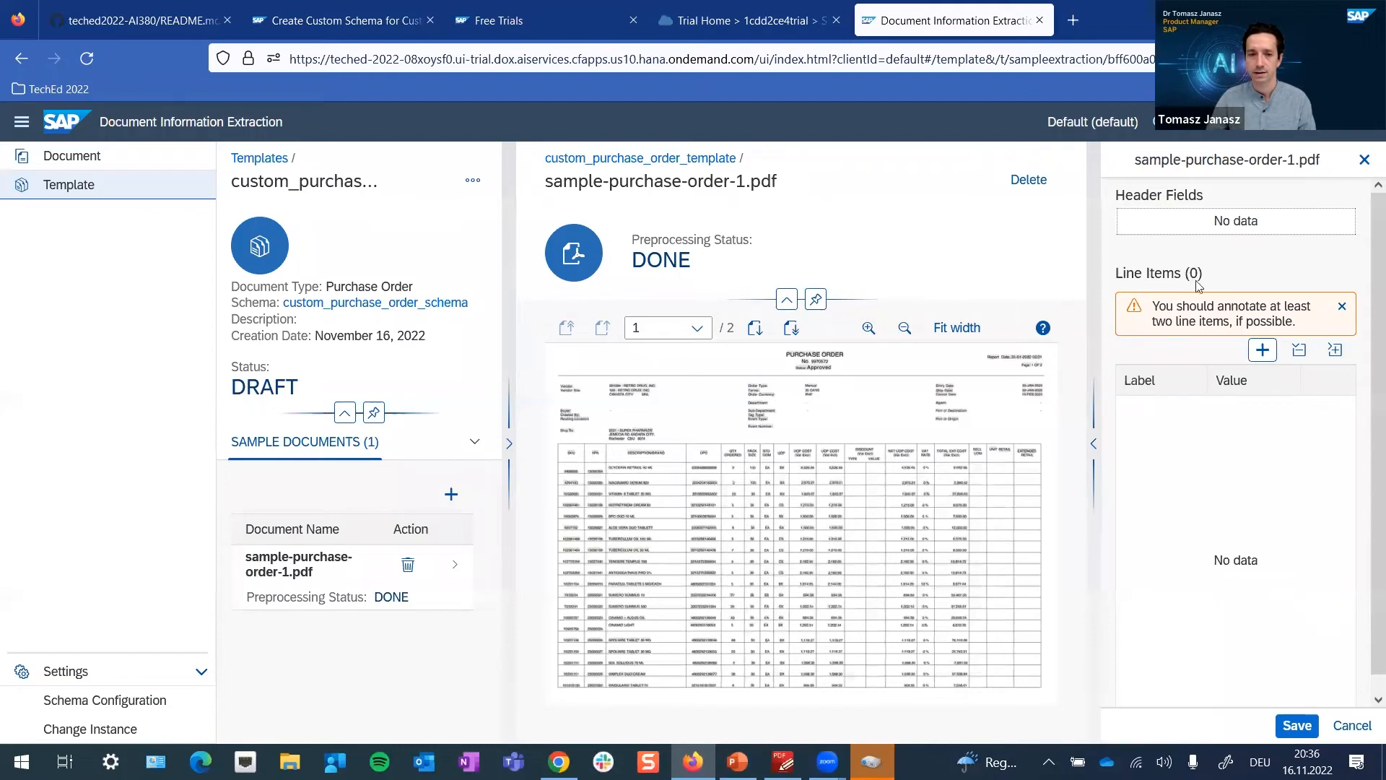
- Add a first line item to the sample document's annotations and widen the Label column to show the field names
{"action": "left_click", "coordinate": [871, 330]}
{"action": "left_click", "coordinate": [870, 331]}
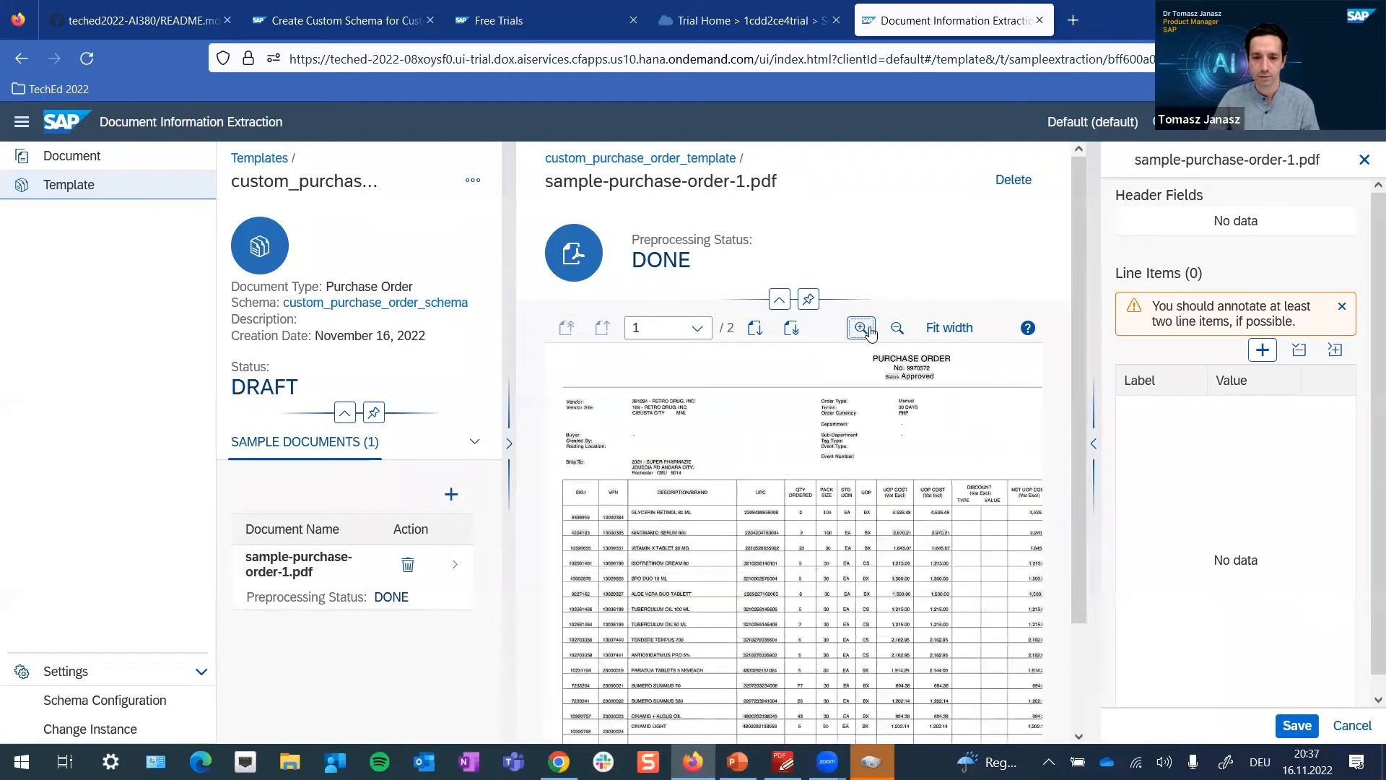
{"action": "left_click", "coordinate": [862, 329]}
{"action": "left_click", "coordinate": [861, 329]}
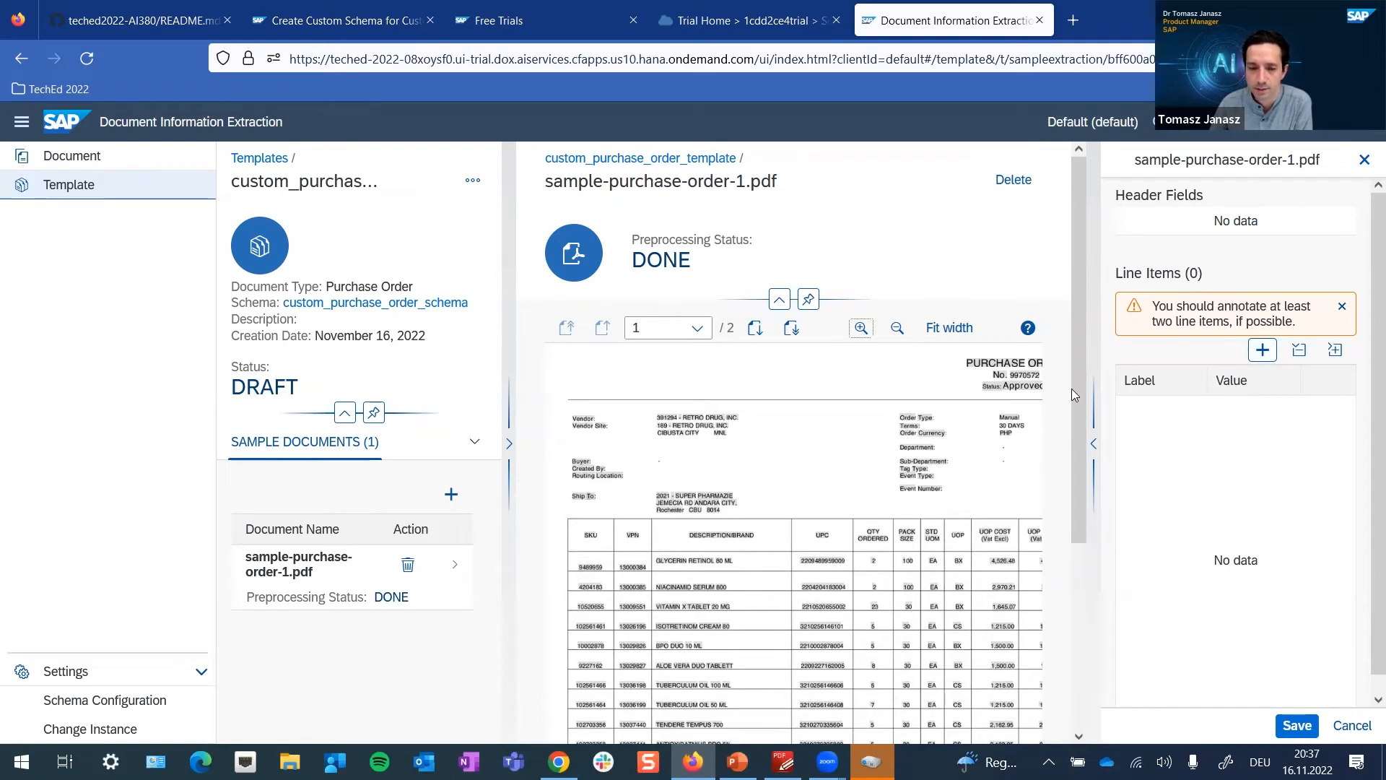
{"action": "scroll", "coordinate": [1193, 489], "scroll_direction": "down", "scroll_amount": 1}
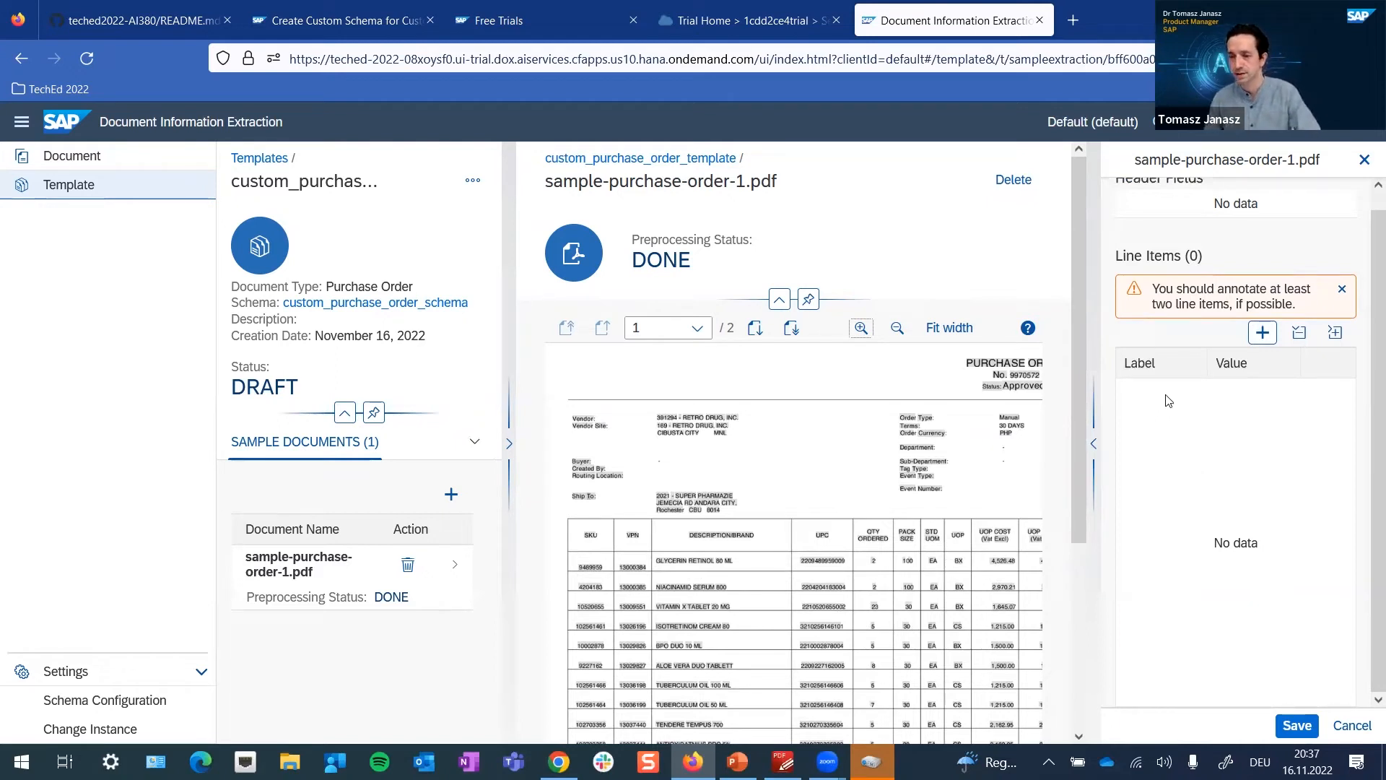
{"action": "scroll", "coordinate": [1178, 448], "scroll_direction": "up", "scroll_amount": 1}
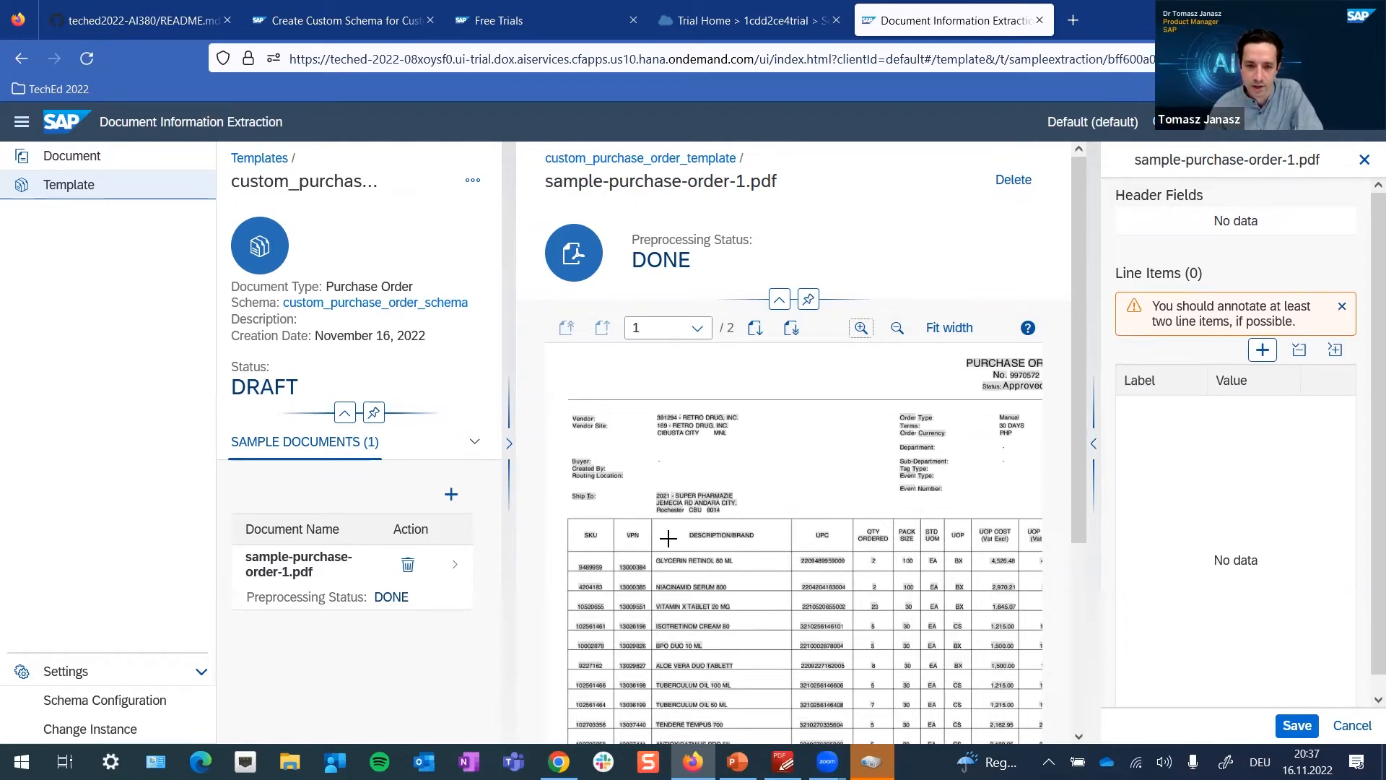
{"action": "scroll", "coordinate": [665, 530], "scroll_direction": "down", "scroll_amount": 1}
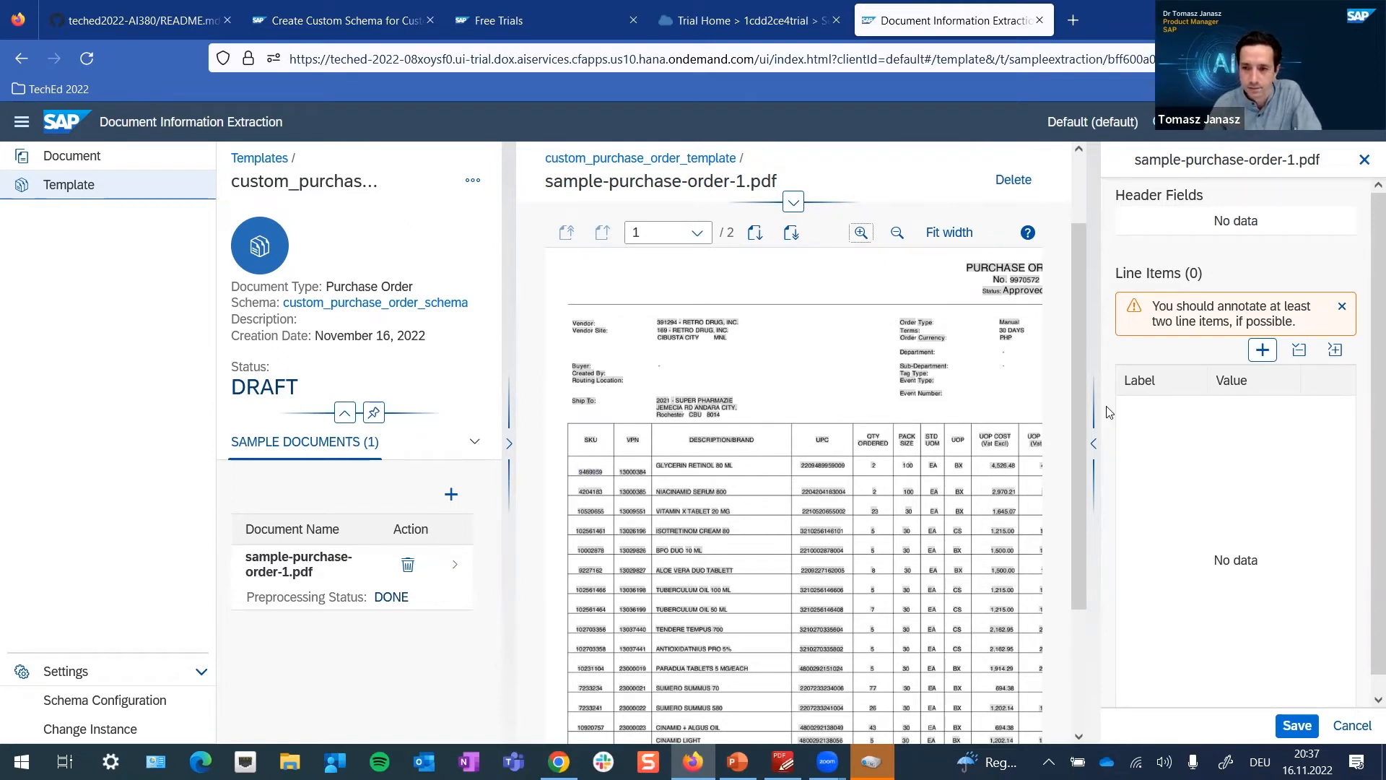
{"action": "left_click", "coordinate": [1262, 349]}
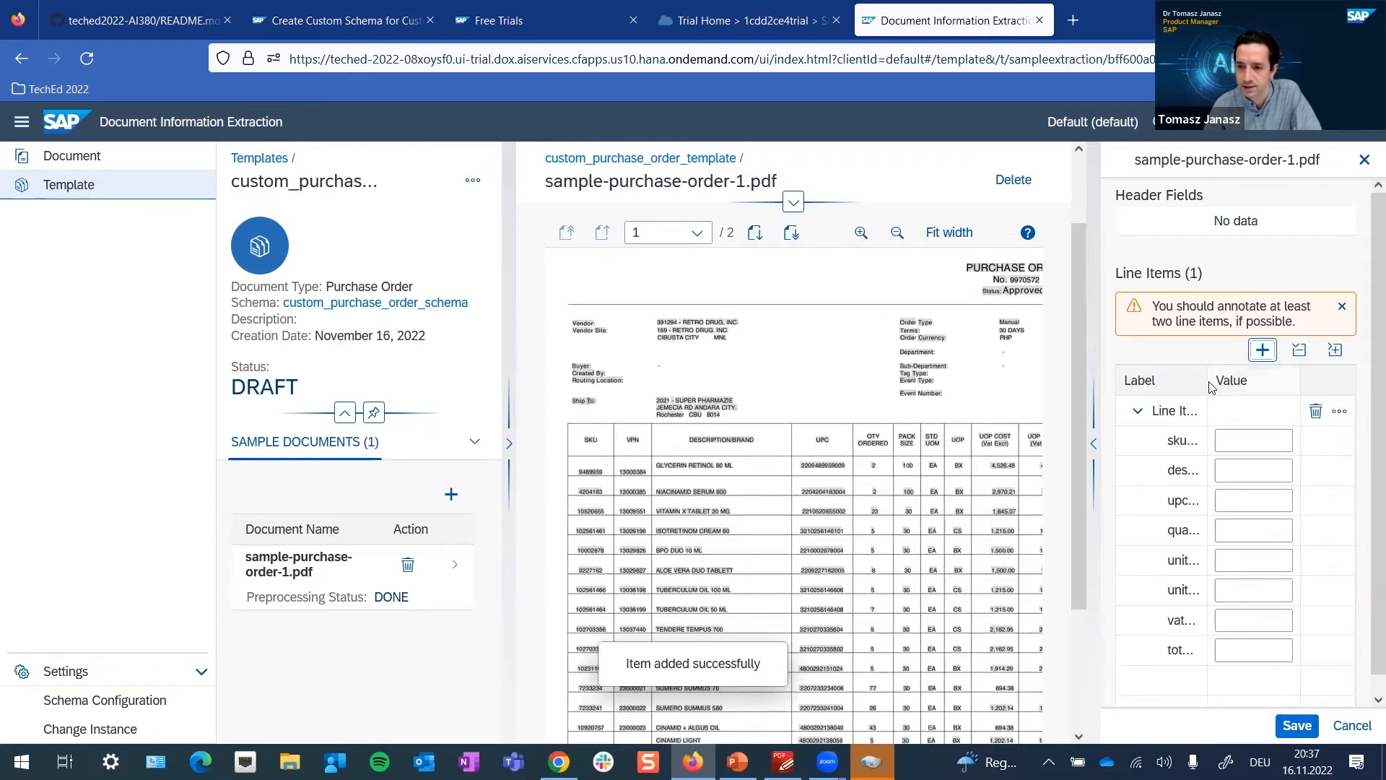
{"action": "left_click_drag", "start_coordinate": [1209, 388], "coordinate": [1244, 390]}
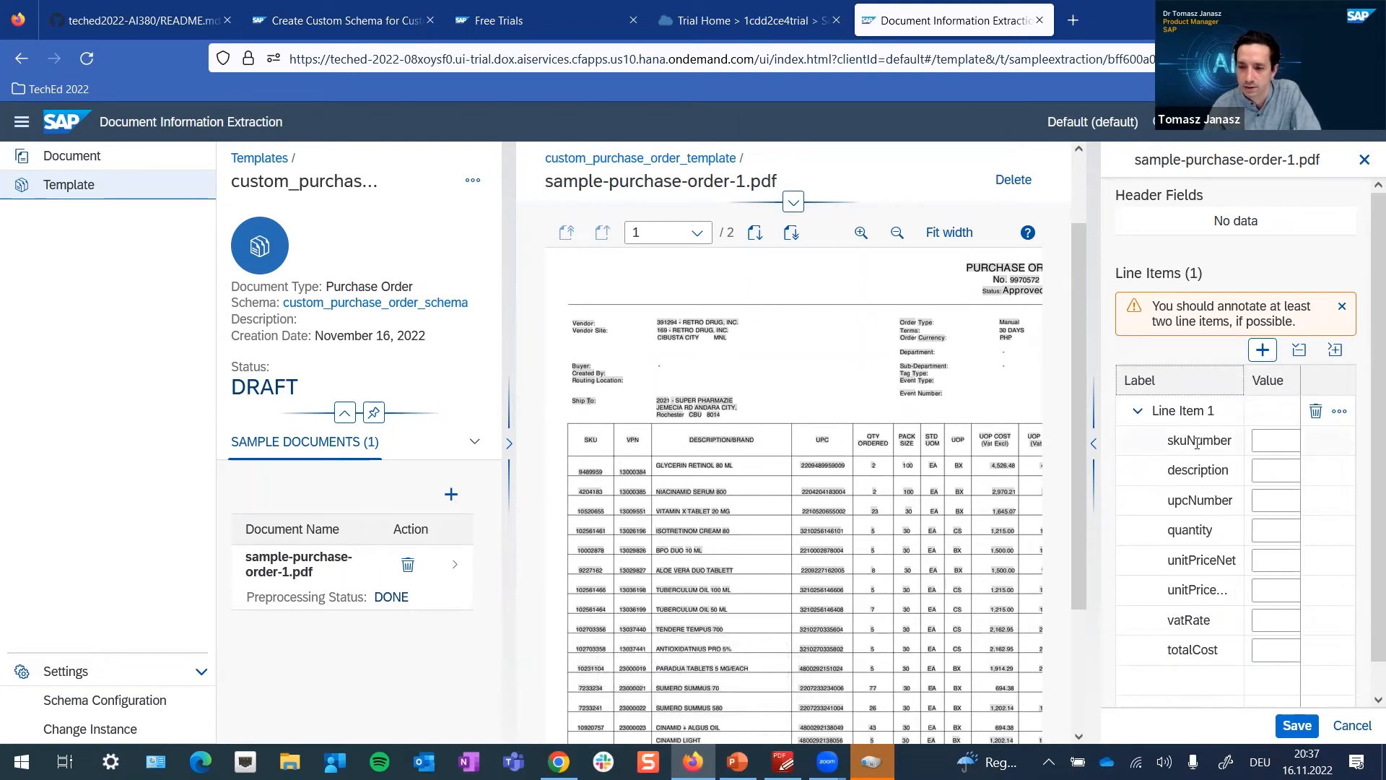
- For Line Item 1, assign SKU 9489959 to skuNumber and the first row's Glycerin Retinol text to description
{"action": "left_click", "coordinate": [588, 470]}
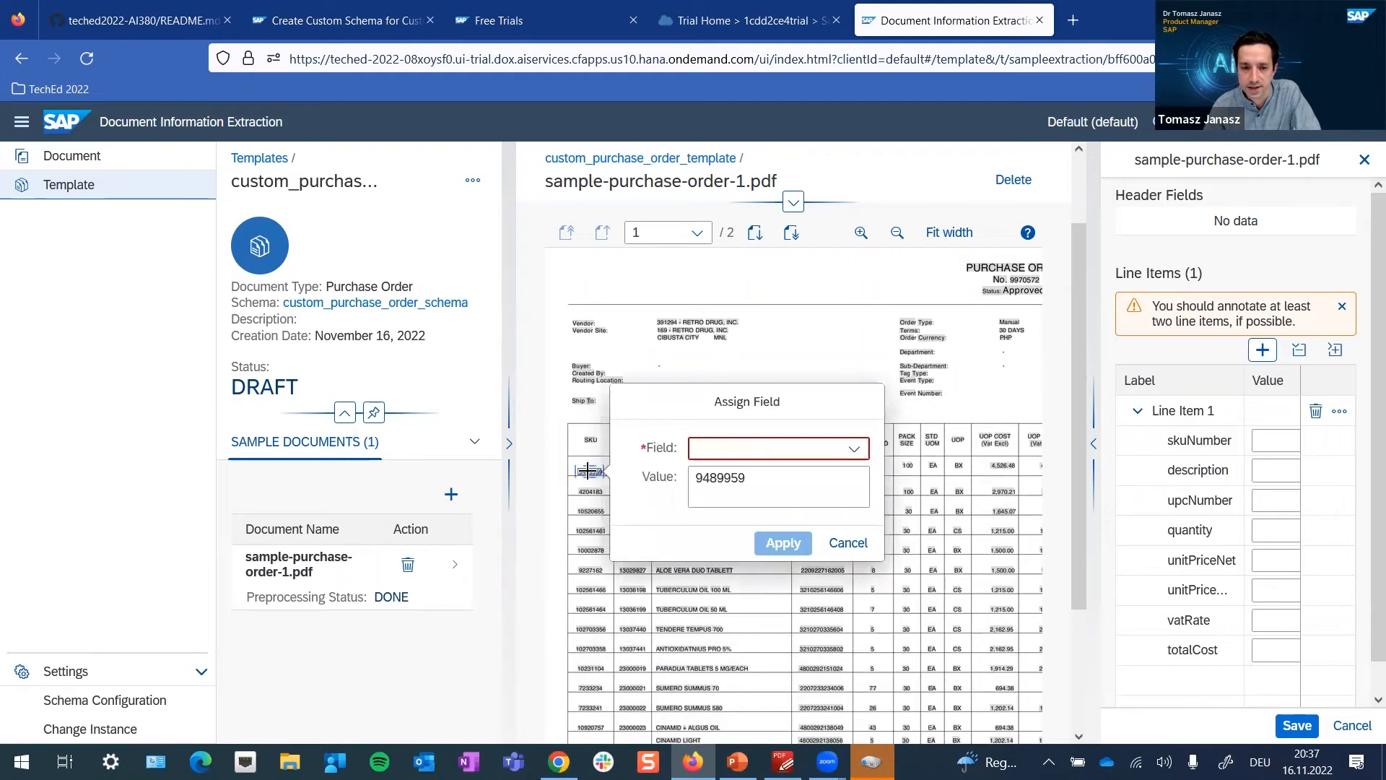
{"action": "left_click", "coordinate": [1181, 440]}
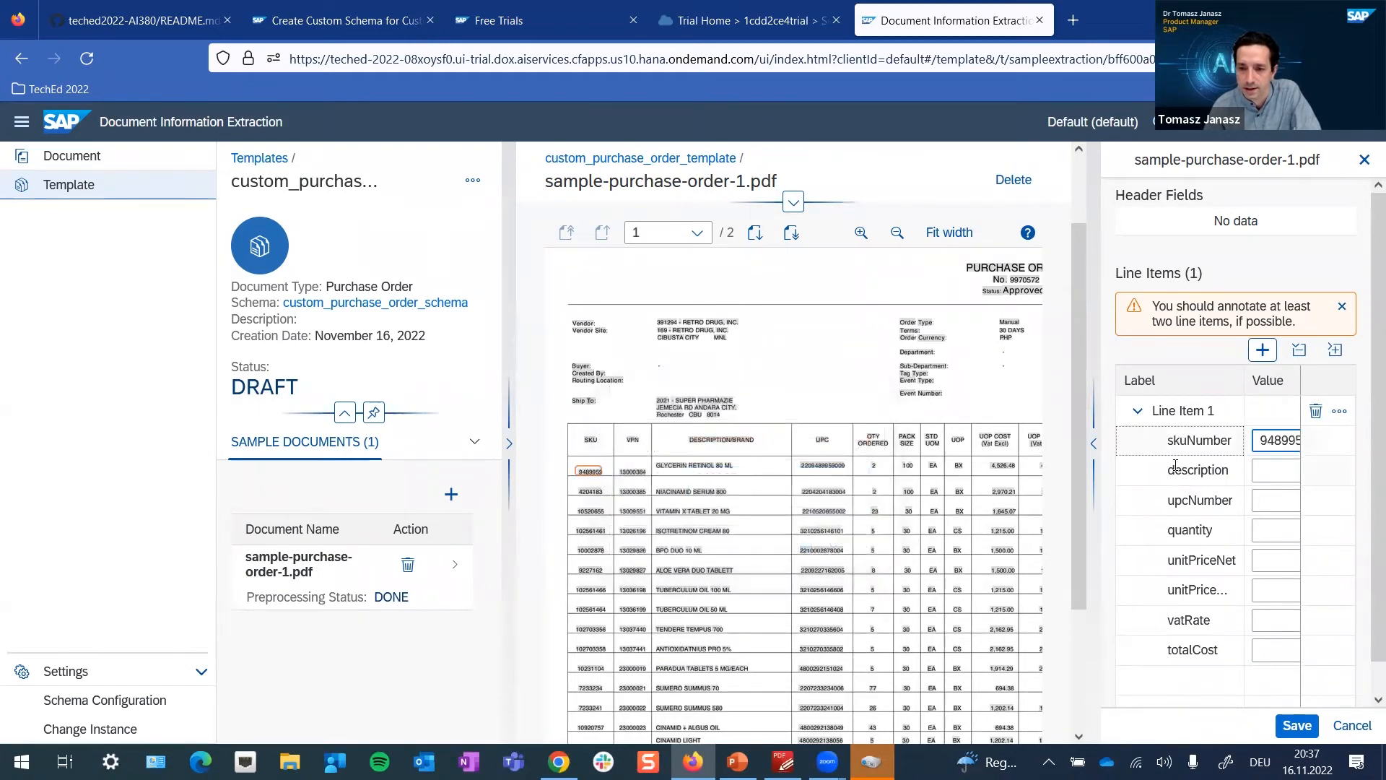
{"action": "left_click_drag", "start_coordinate": [655, 459], "coordinate": [746, 478]}
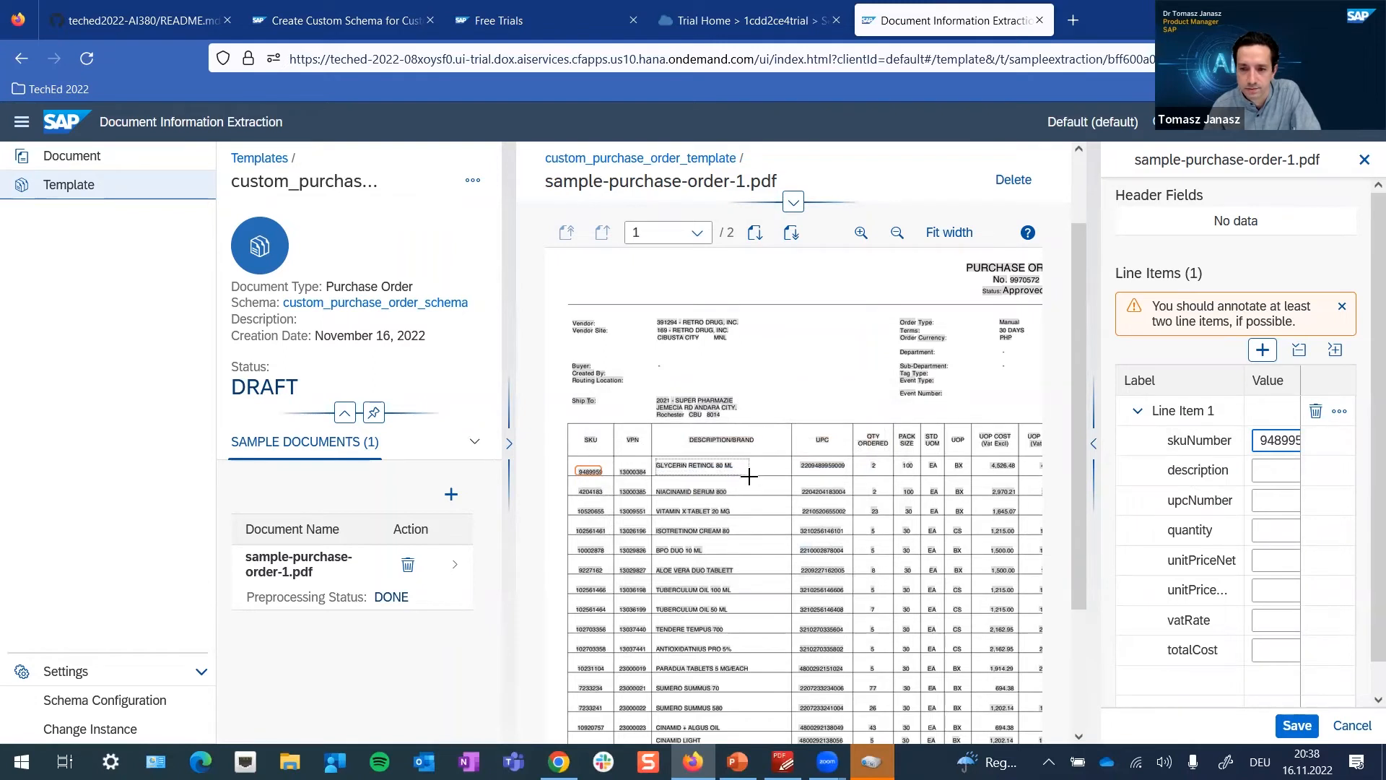
{"action": "left_click", "coordinate": [1160, 472]}
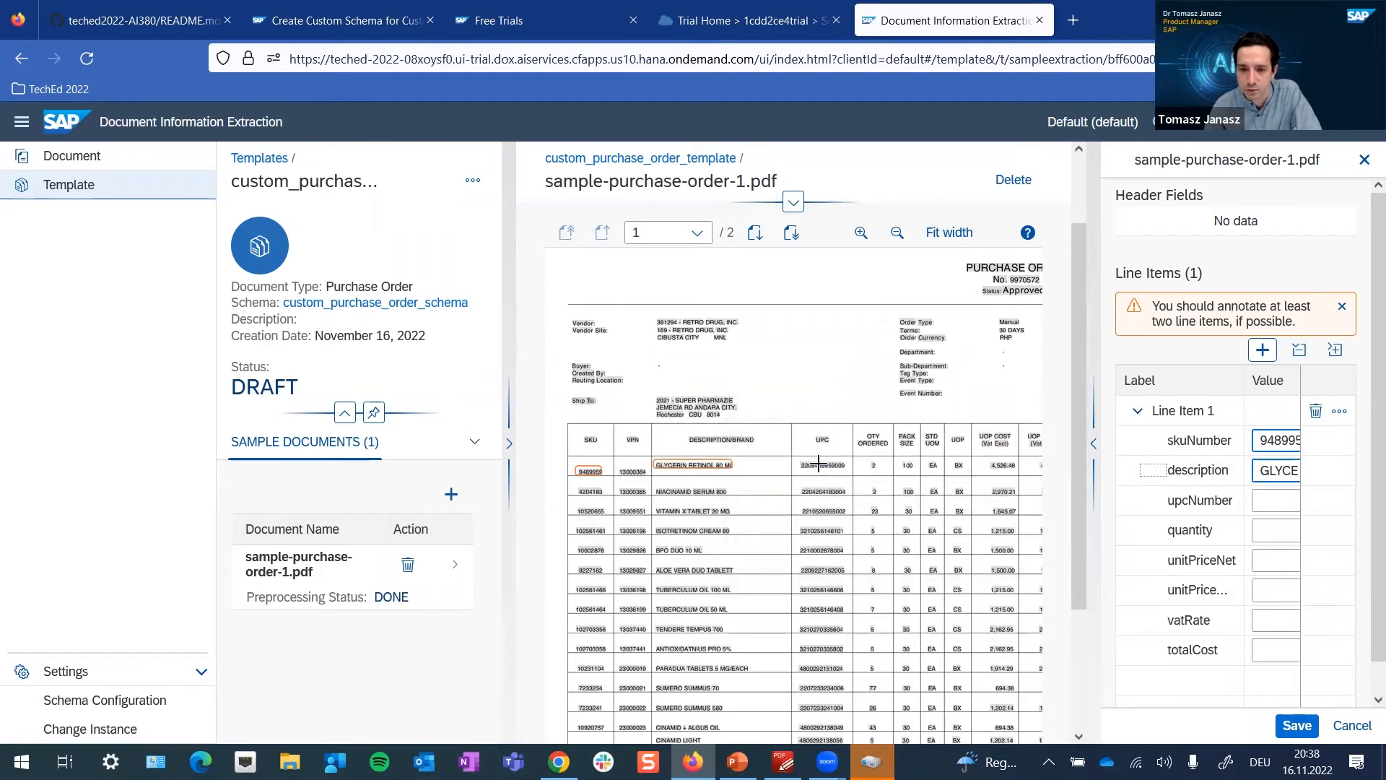
{"action": "left_click", "coordinate": [818, 464]}
{"action": "left_click", "coordinate": [1092, 444]}
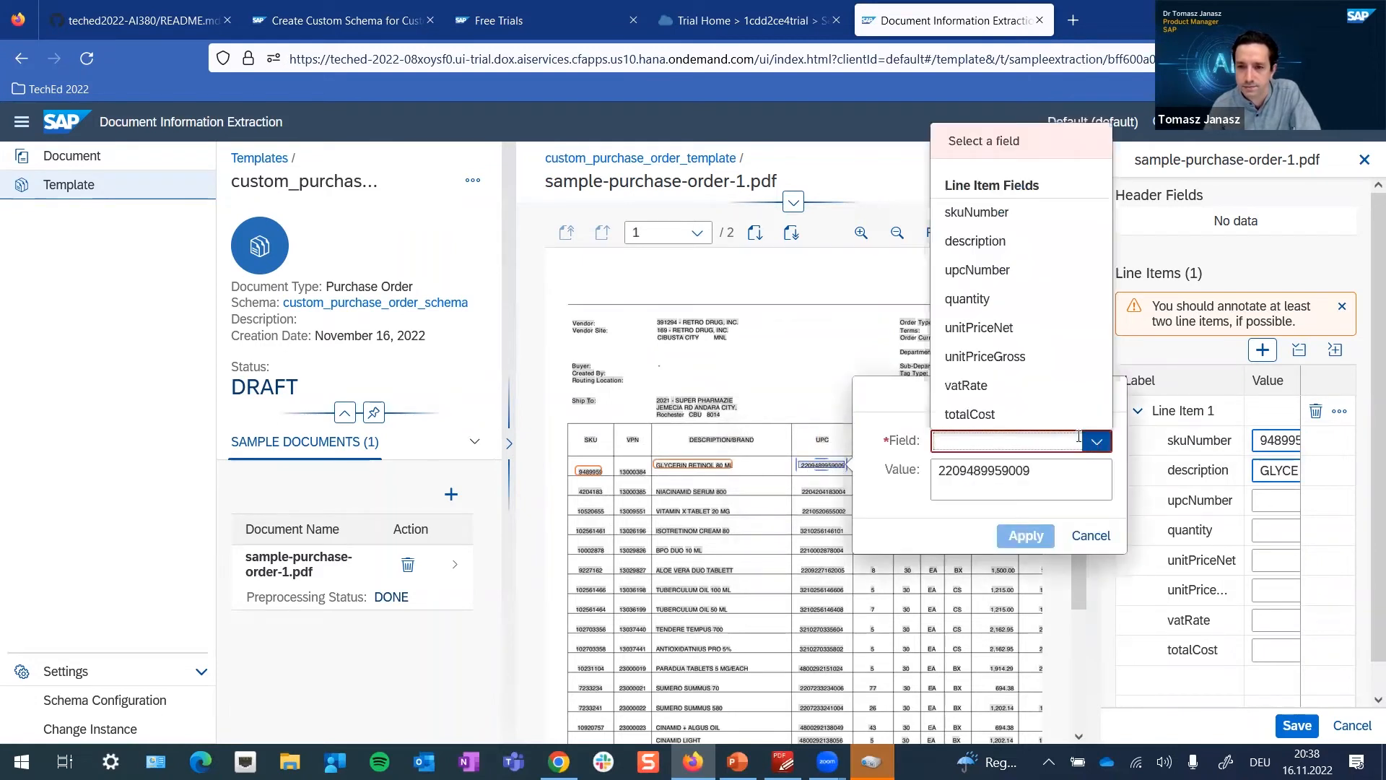
{"action": "left_click", "coordinate": [1031, 273]}
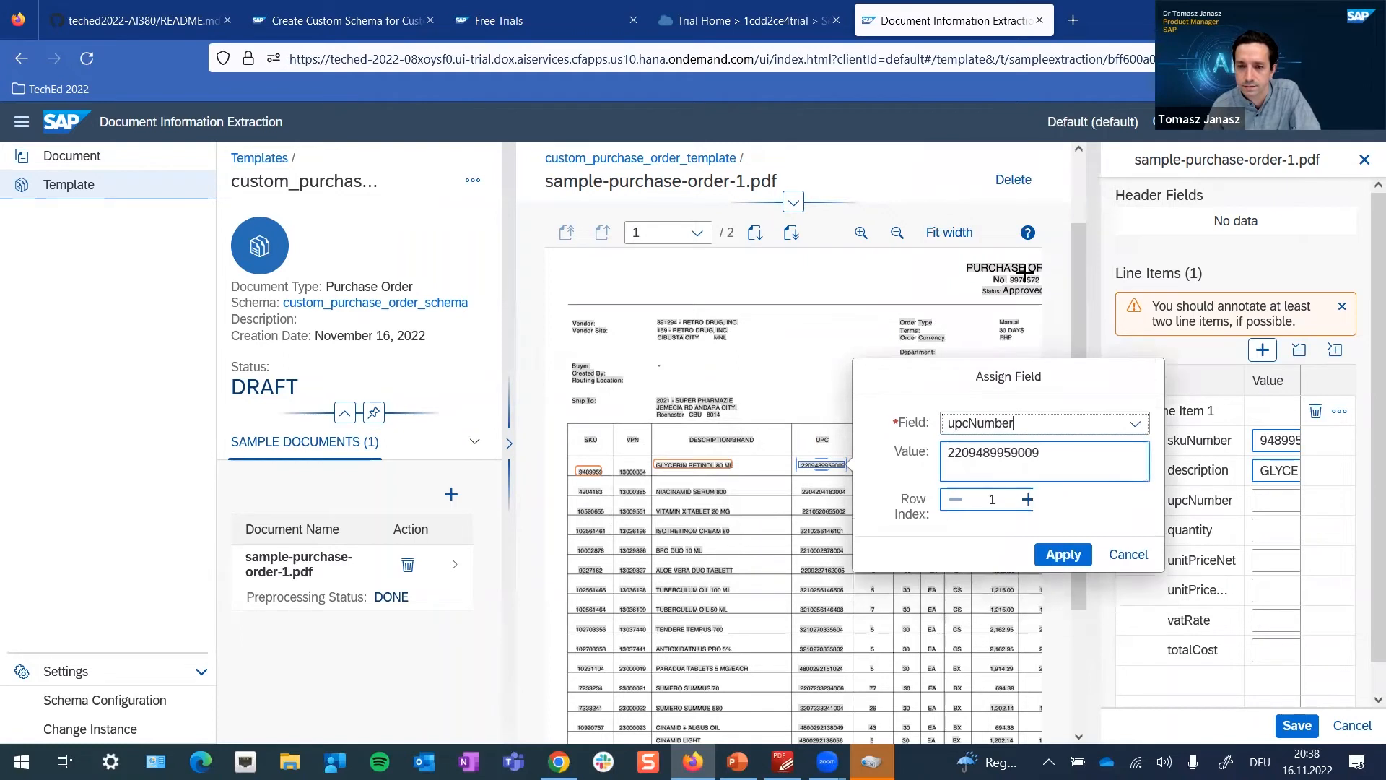
{"action": "left_click", "coordinate": [1057, 554]}
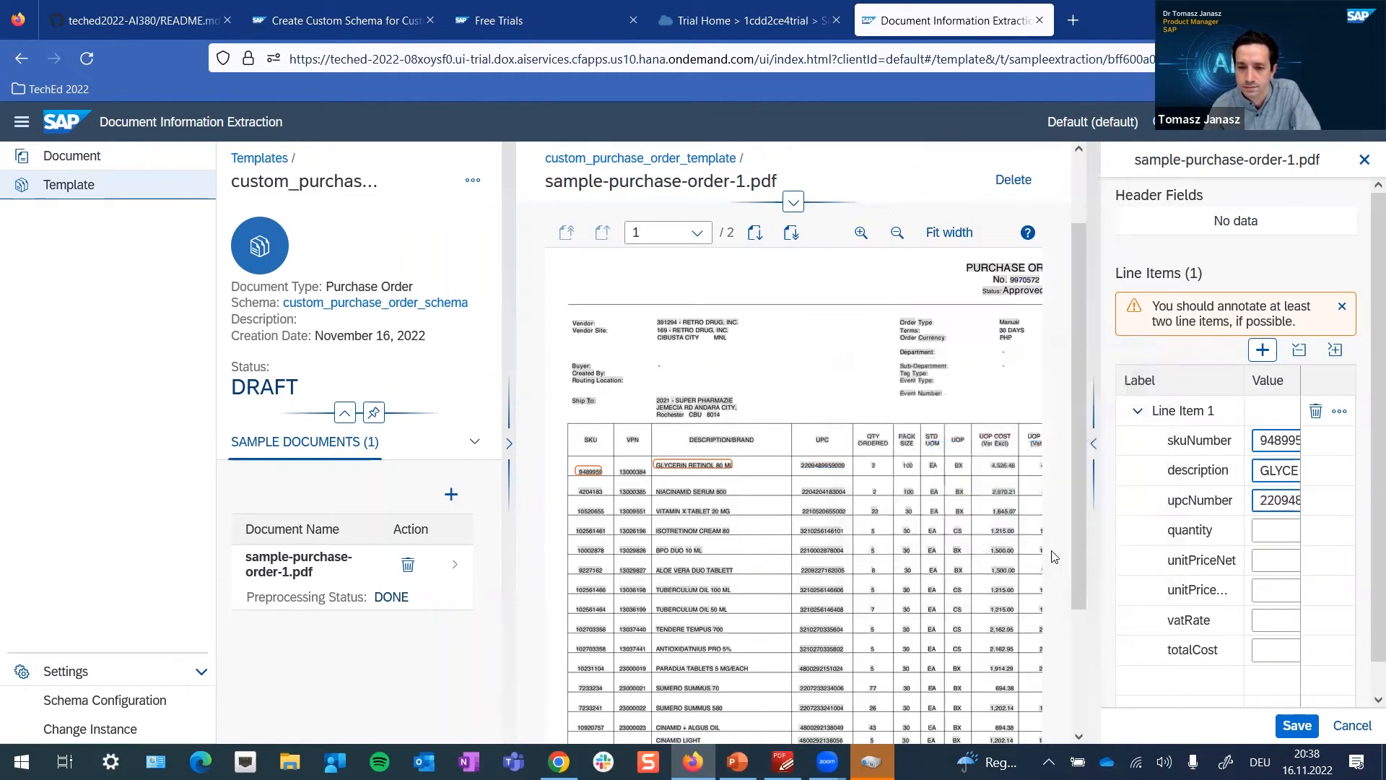
{"action": "left_click", "coordinate": [887, 471]}
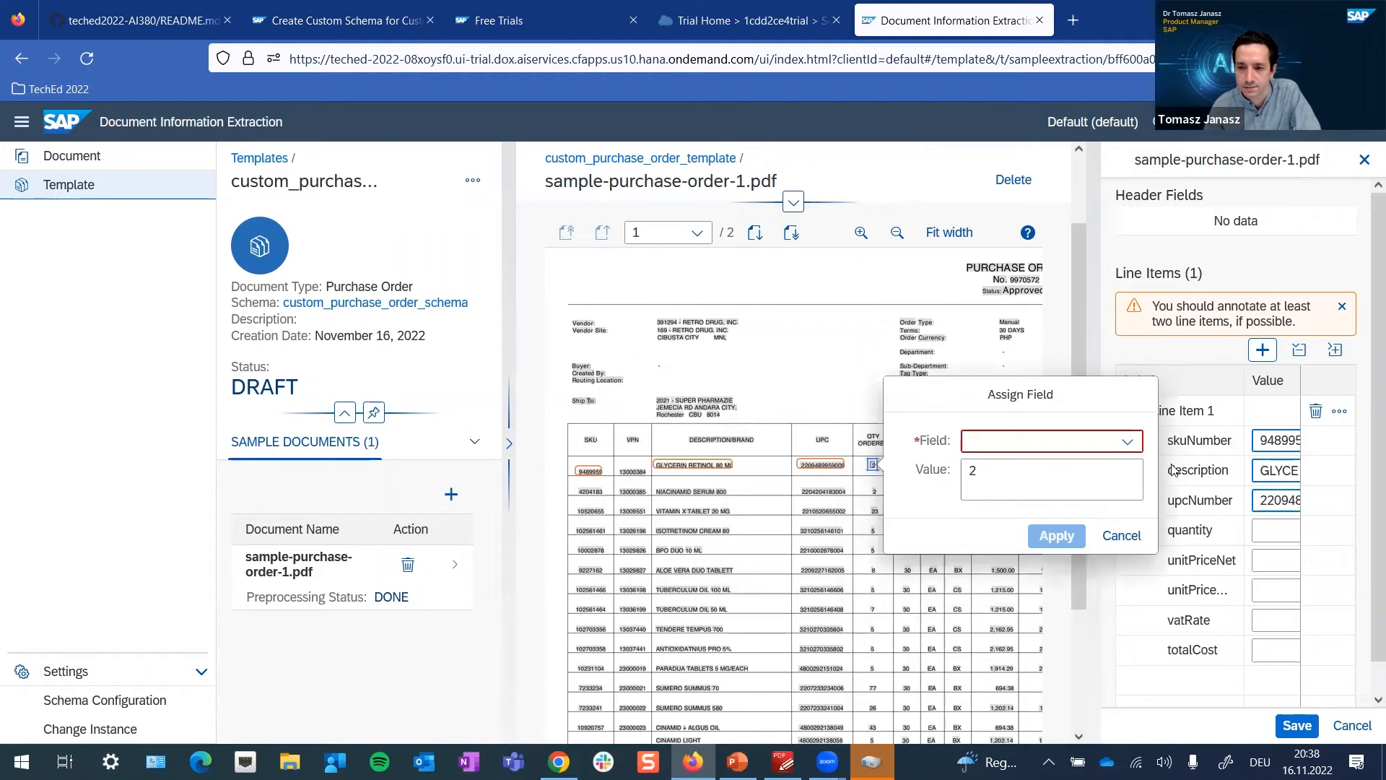
{"action": "left_click", "coordinate": [1187, 531]}
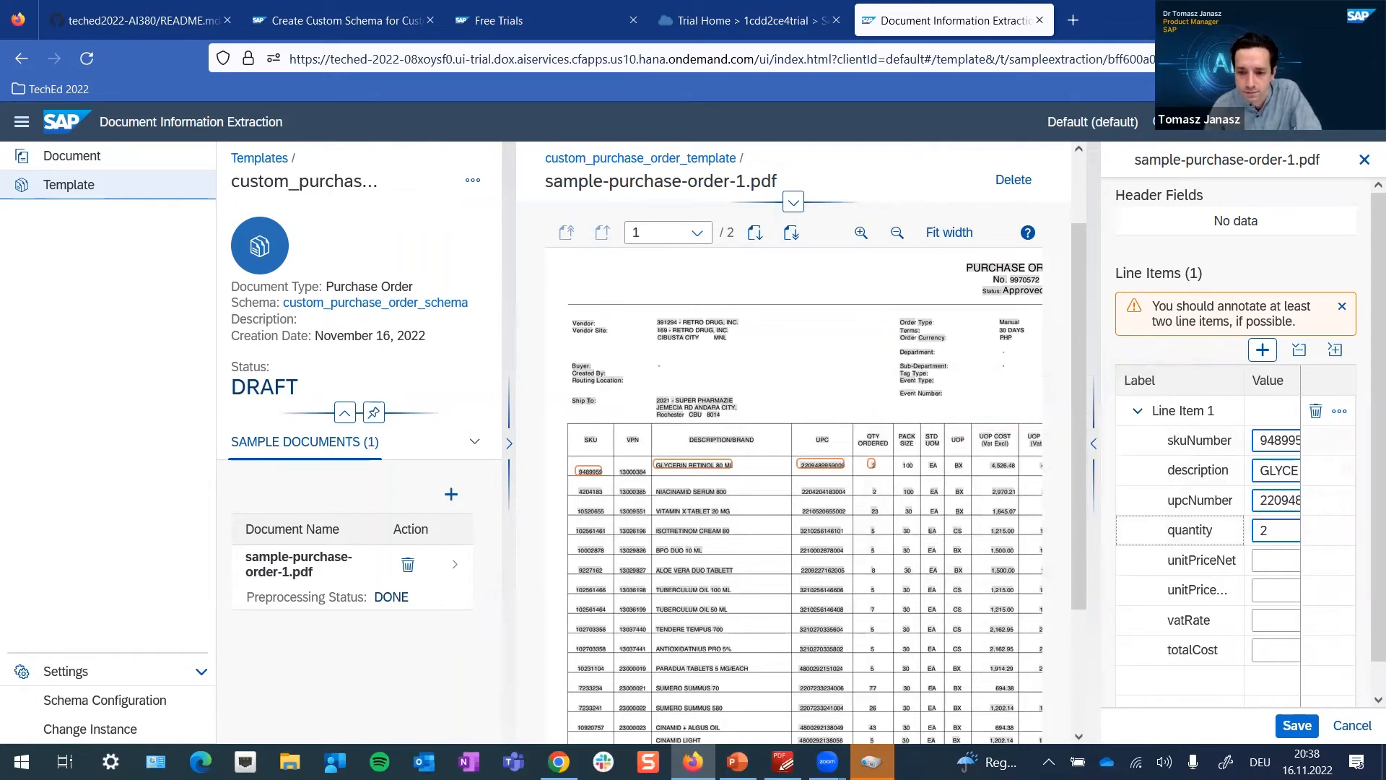
- Assign the first row's VAT-exclusive UOP cost 4,526.48 to unitPriceNet and its VAT-inclusive UOP cost 4,526.48 to unitPriceGross
{"action": "left_click", "coordinate": [805, 733]}
{"action": "left_click_drag", "start_coordinate": [1078, 592], "coordinate": [1077, 712]}
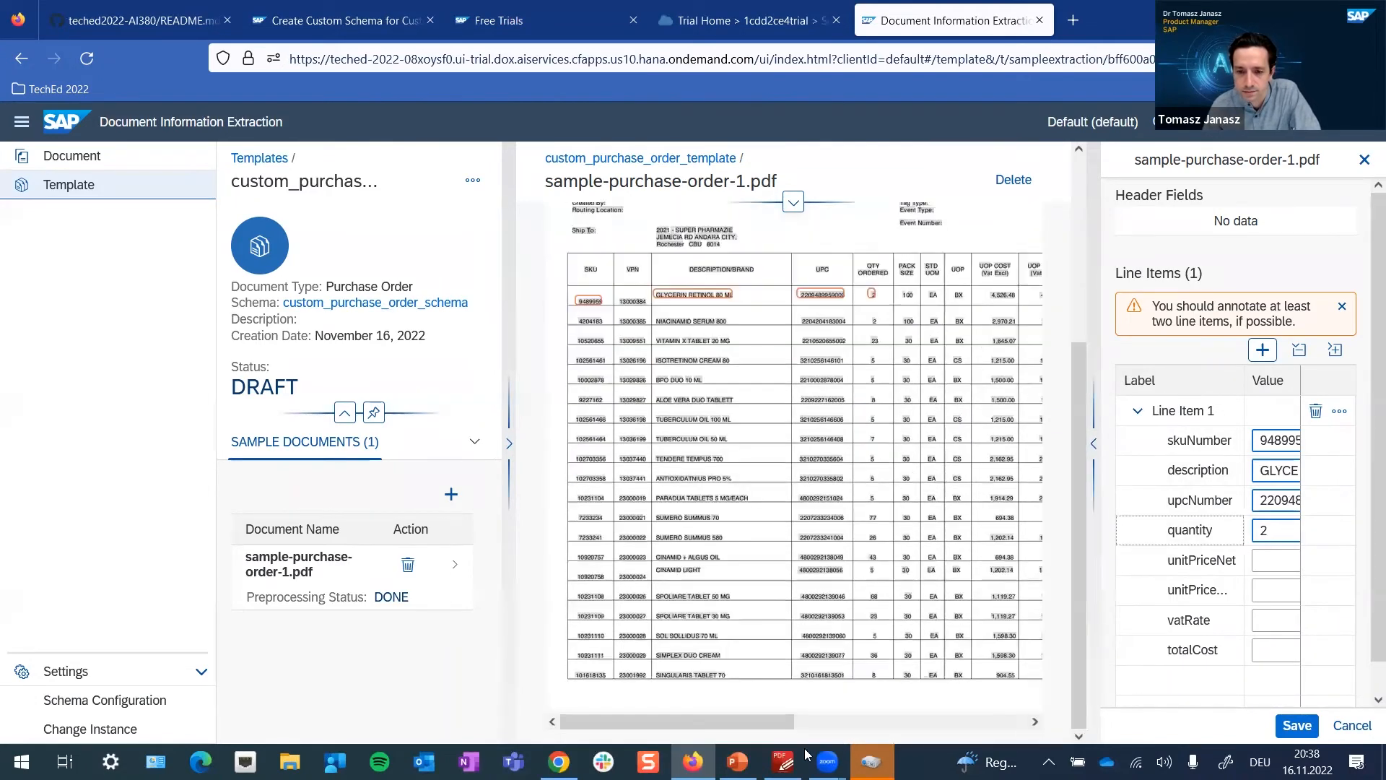
{"action": "left_click_drag", "start_coordinate": [772, 724], "coordinate": [881, 726]}
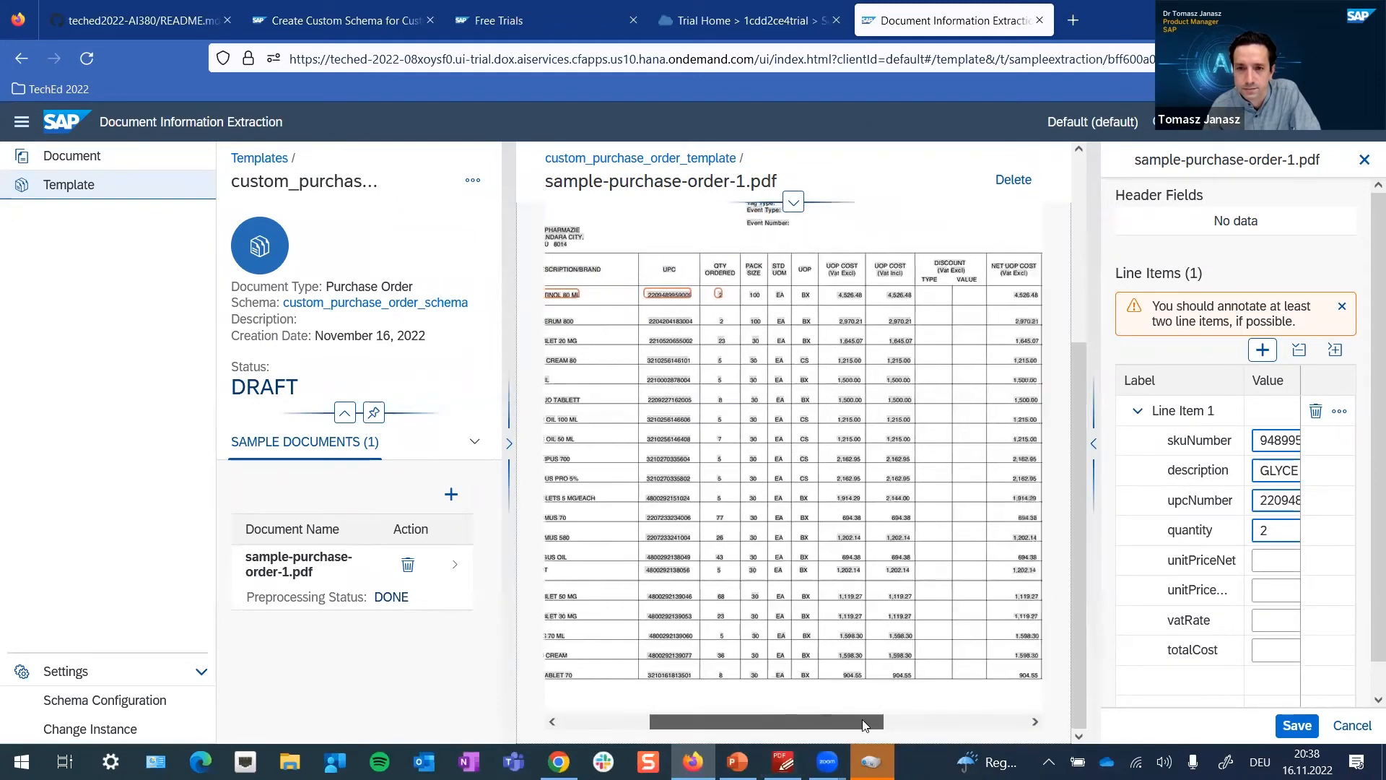
{"action": "left_click", "coordinate": [853, 293]}
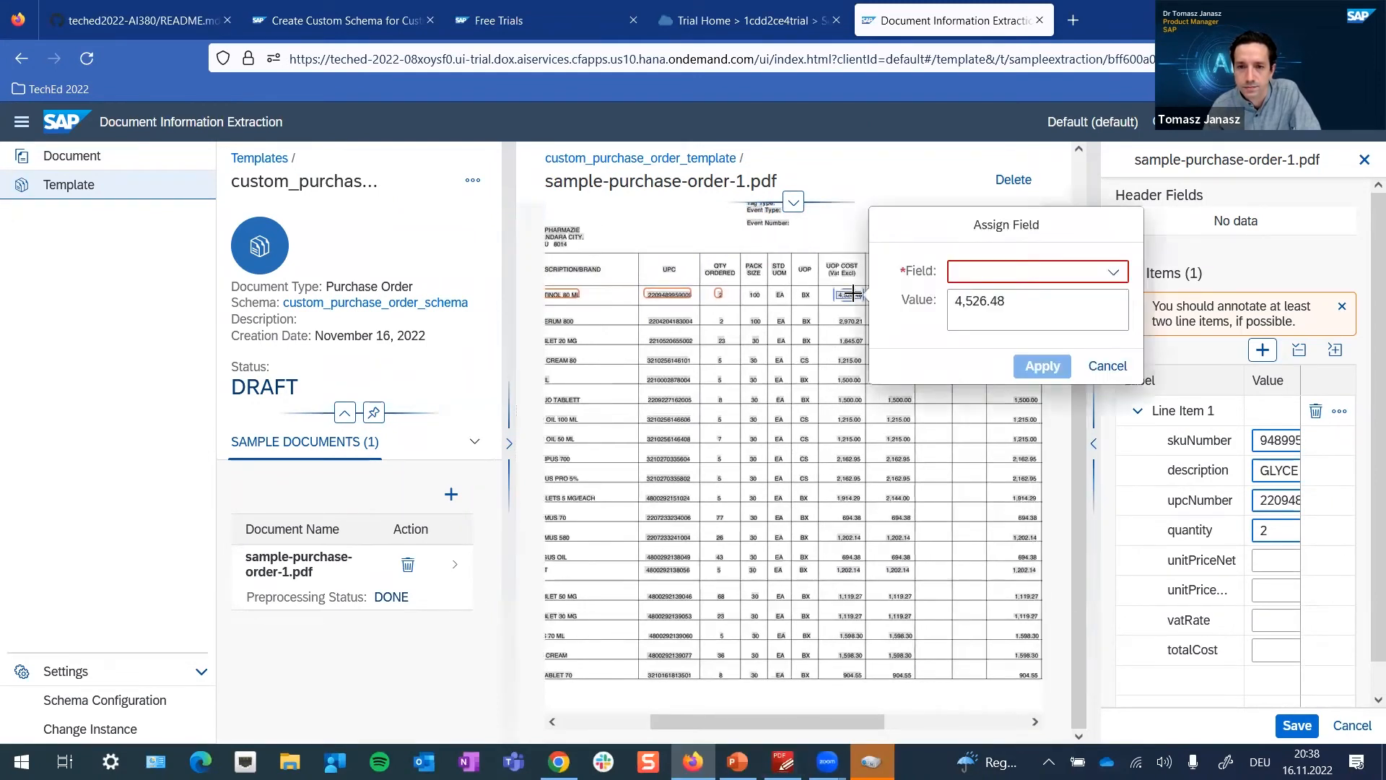
{"action": "left_click", "coordinate": [1215, 562]}
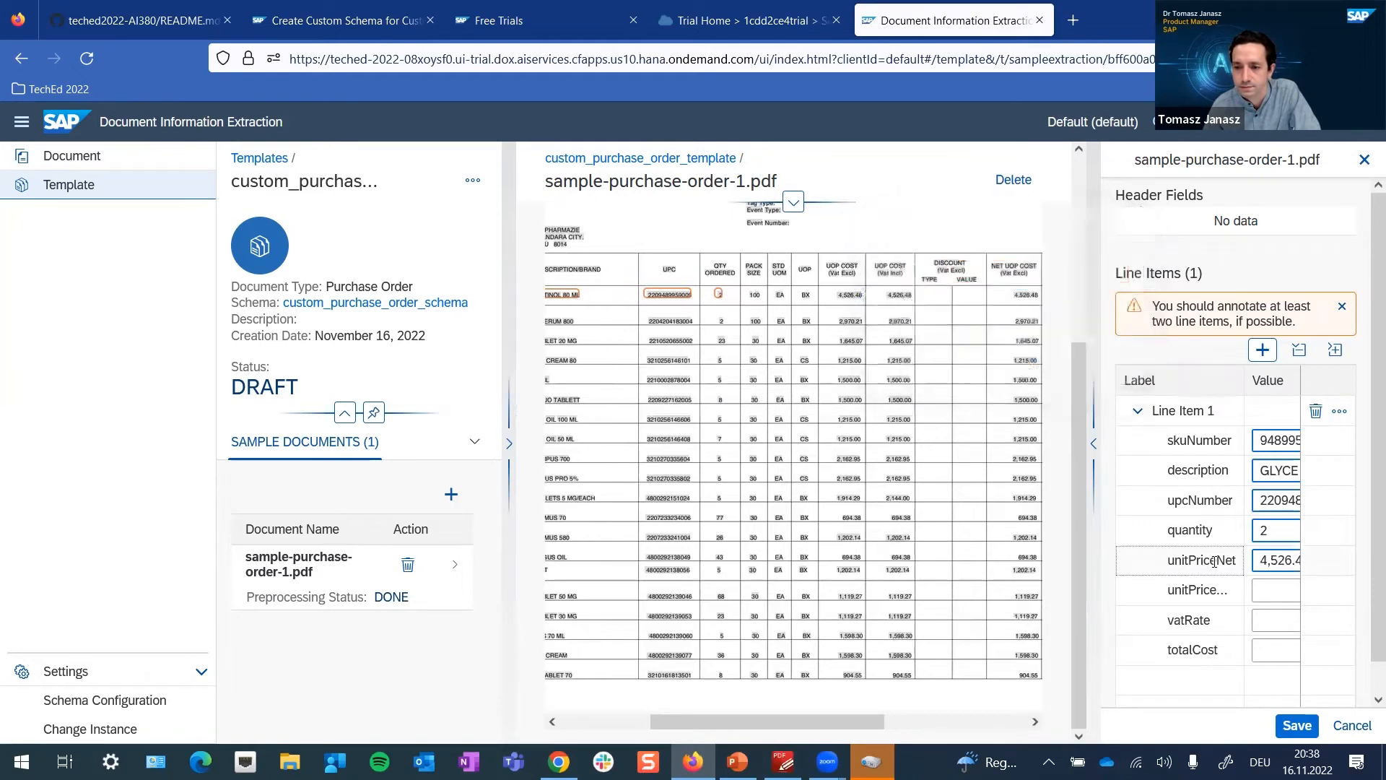
{"action": "left_click", "coordinate": [901, 295]}
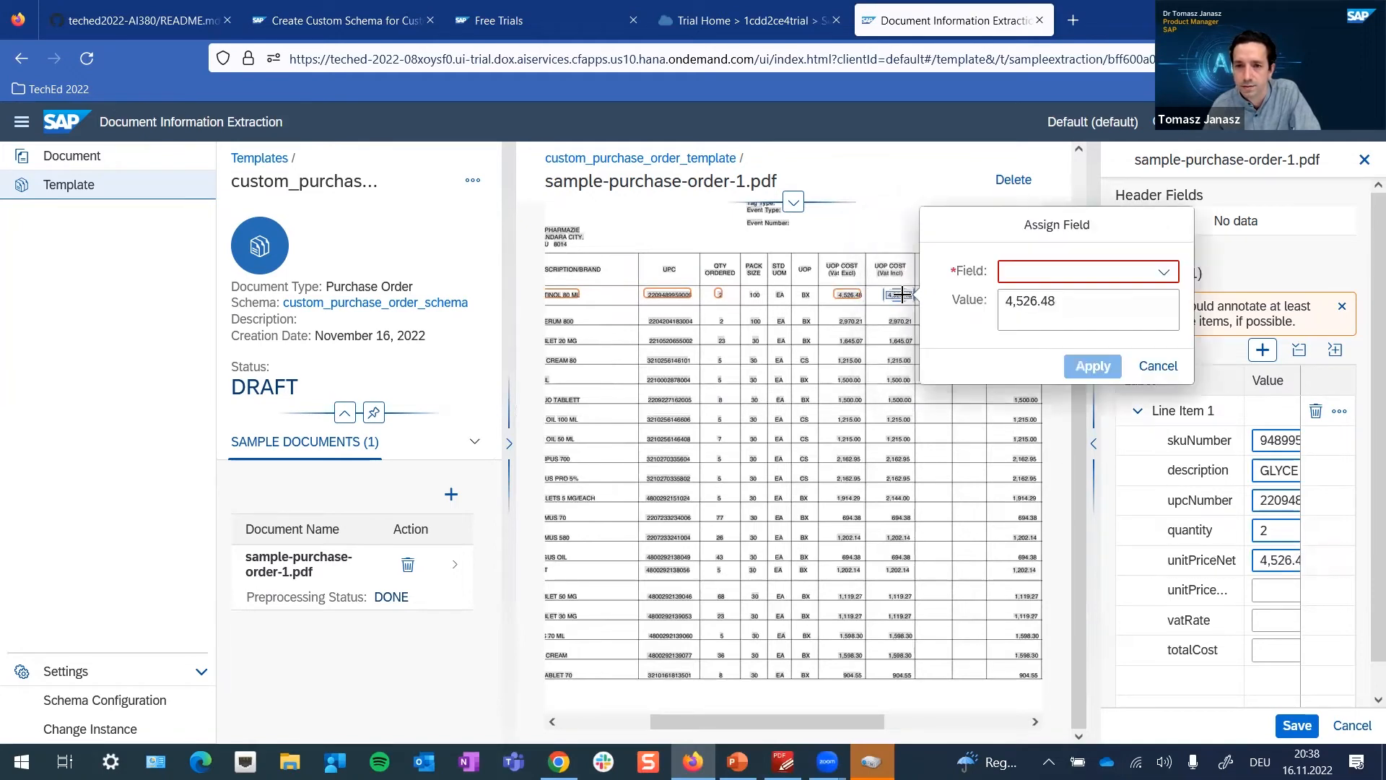
{"action": "left_click", "coordinate": [1216, 588]}
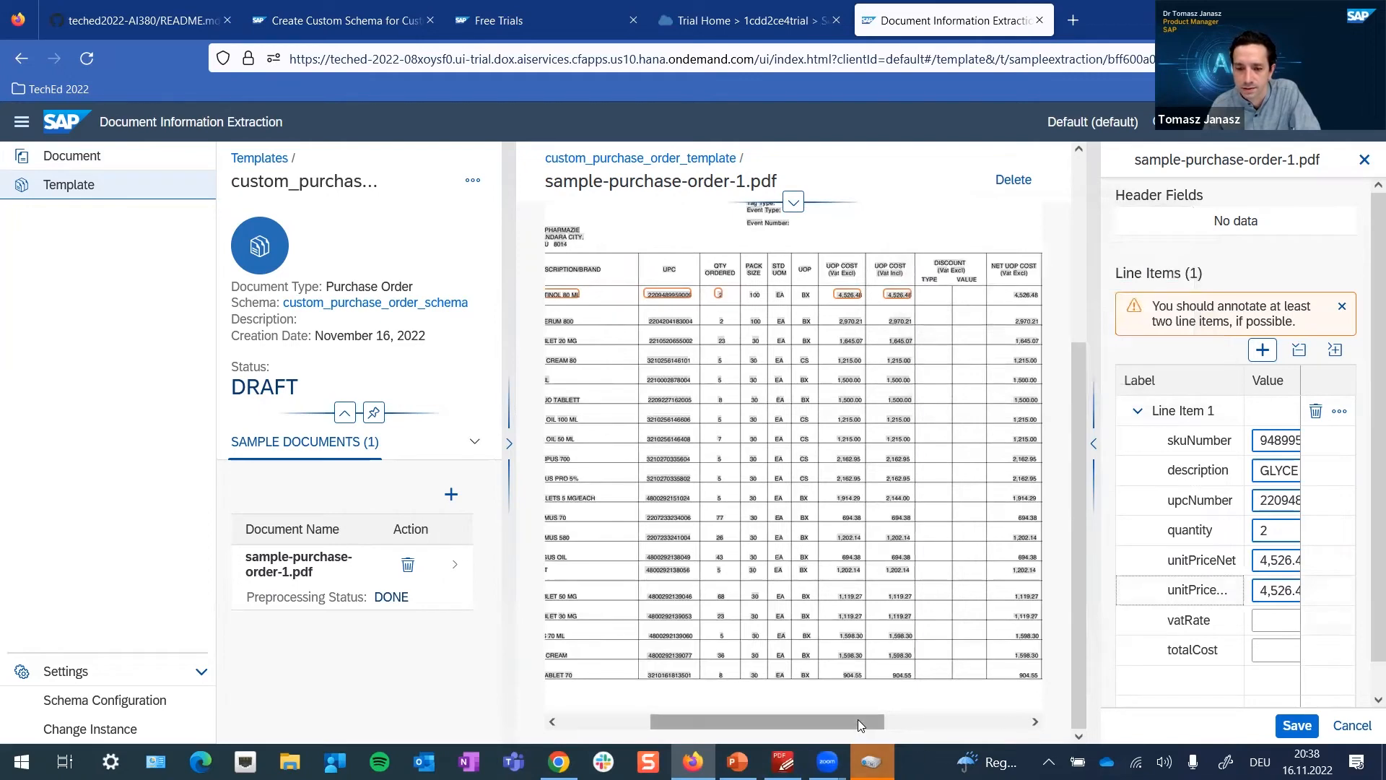
- Assign the first row's VAT rate 0% to vatRate and its total cost 9,052.96 to totalCost
{"action": "left_click_drag", "start_coordinate": [863, 719], "coordinate": [983, 721]}
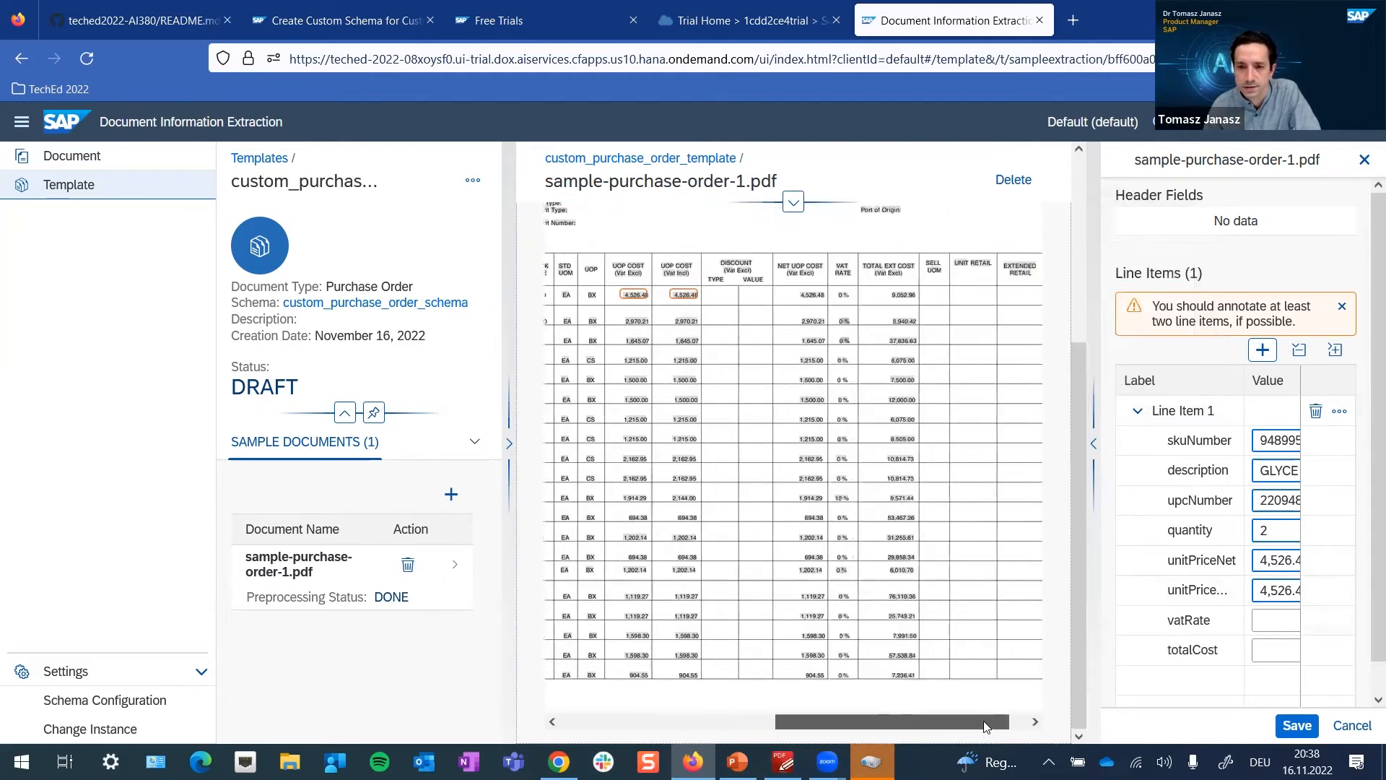
{"action": "left_click", "coordinate": [844, 294]}
{"action": "left_click", "coordinate": [1221, 625]}
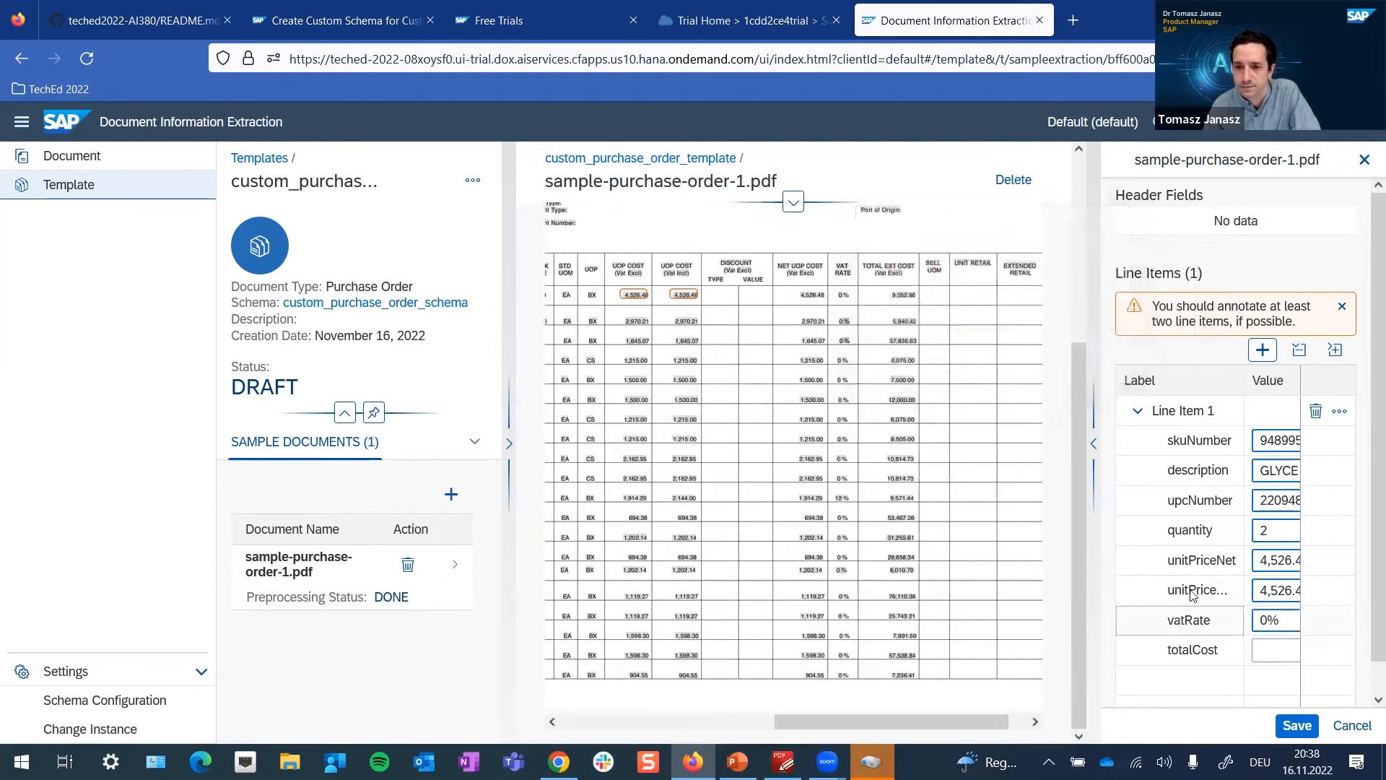
{"action": "left_click_drag", "start_coordinate": [864, 725], "coordinate": [882, 725]}
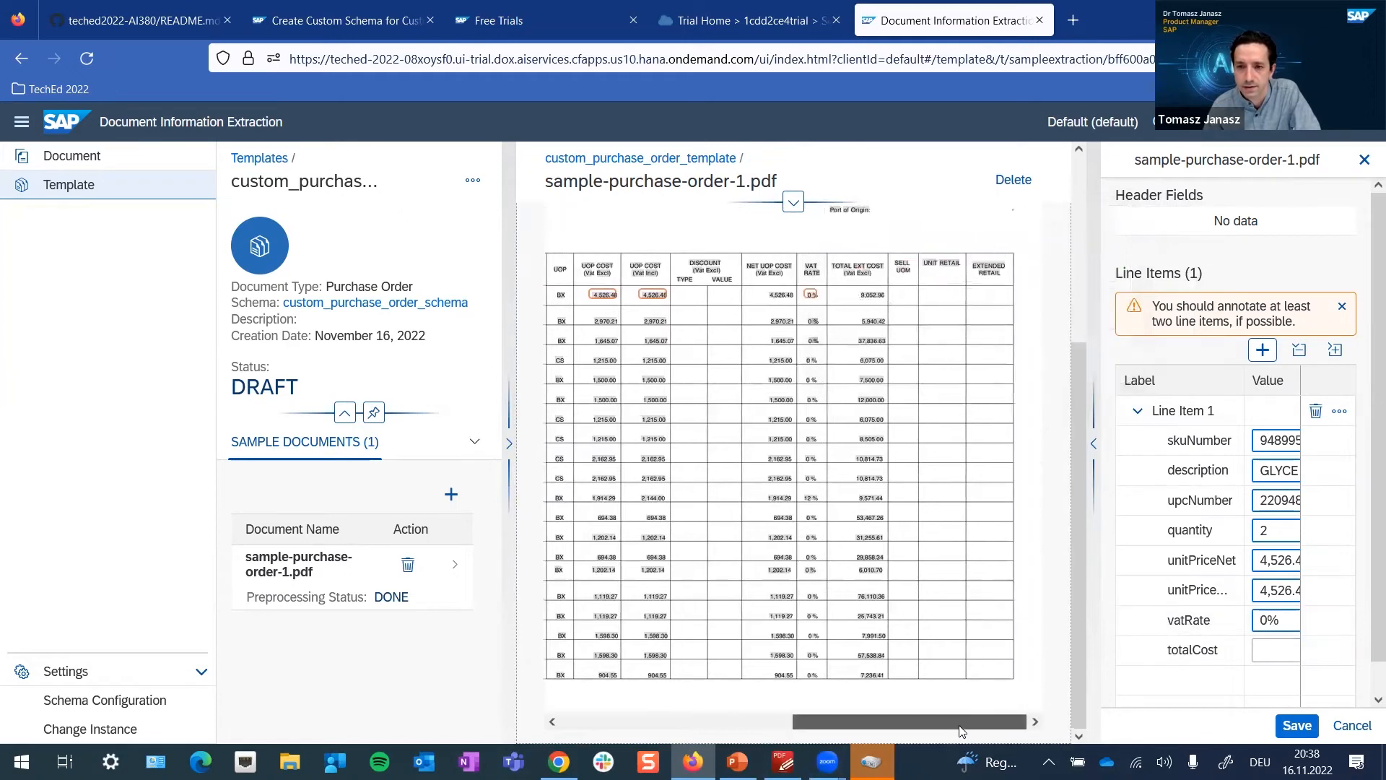
{"action": "left_click", "coordinate": [873, 294]}
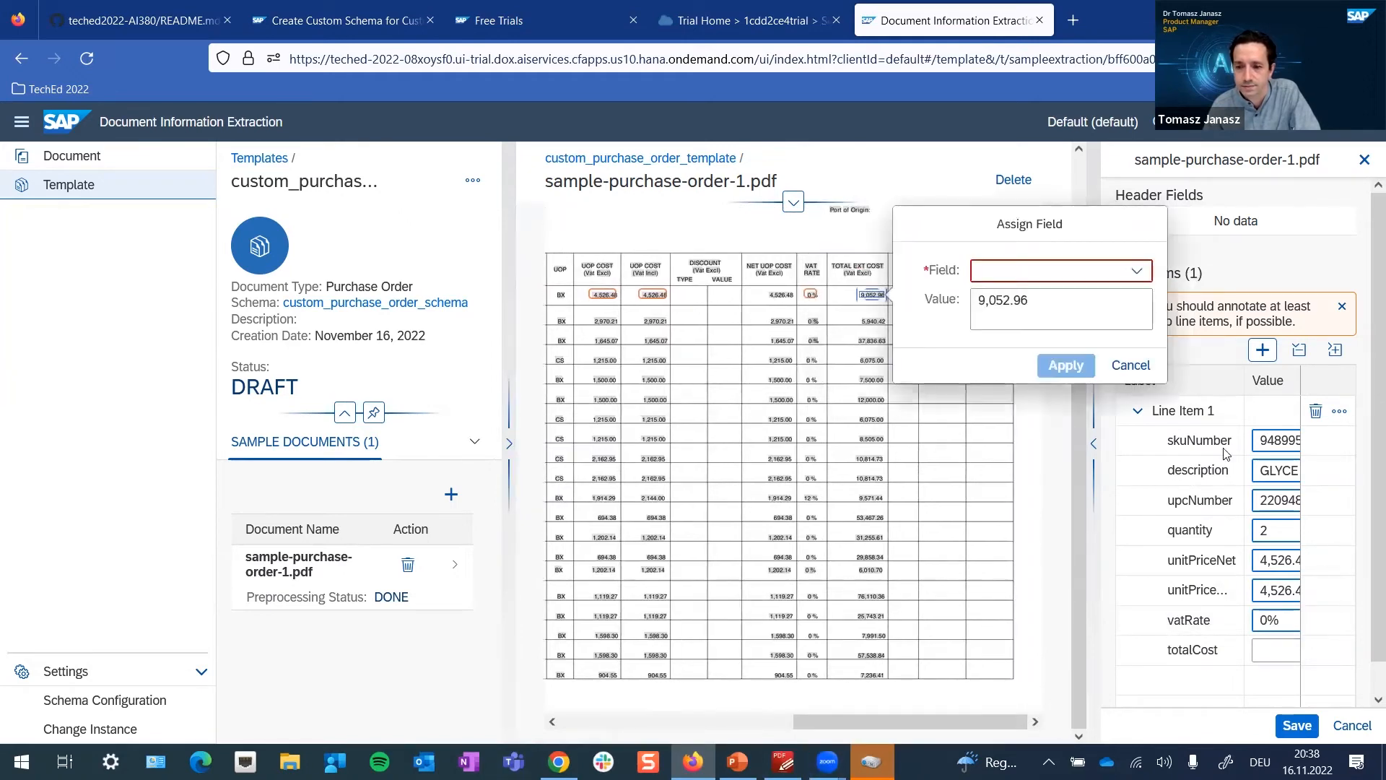
{"action": "left_click", "coordinate": [1249, 652]}
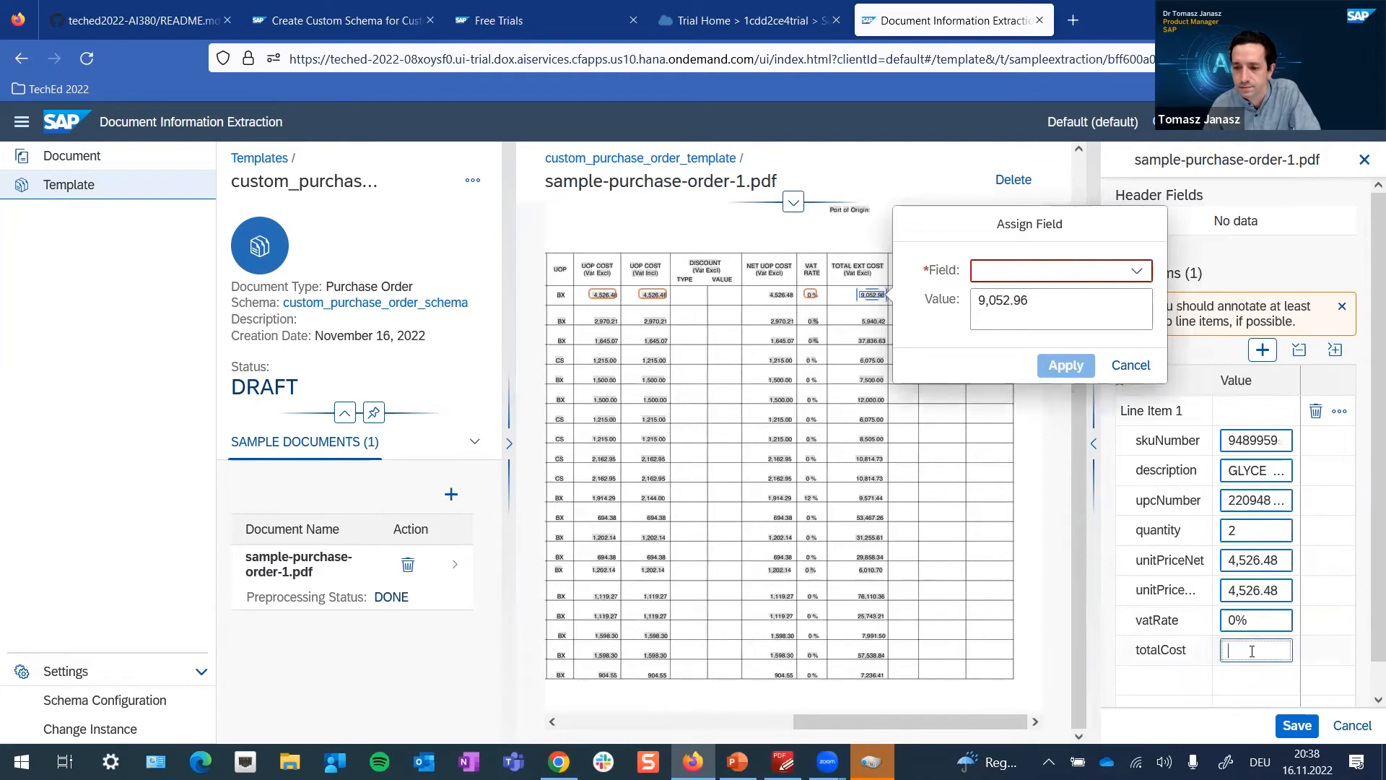
- Add a second line item and assign SKU 4204183 to skuNumber with row index 2
{"action": "left_click", "coordinate": [1268, 354]}
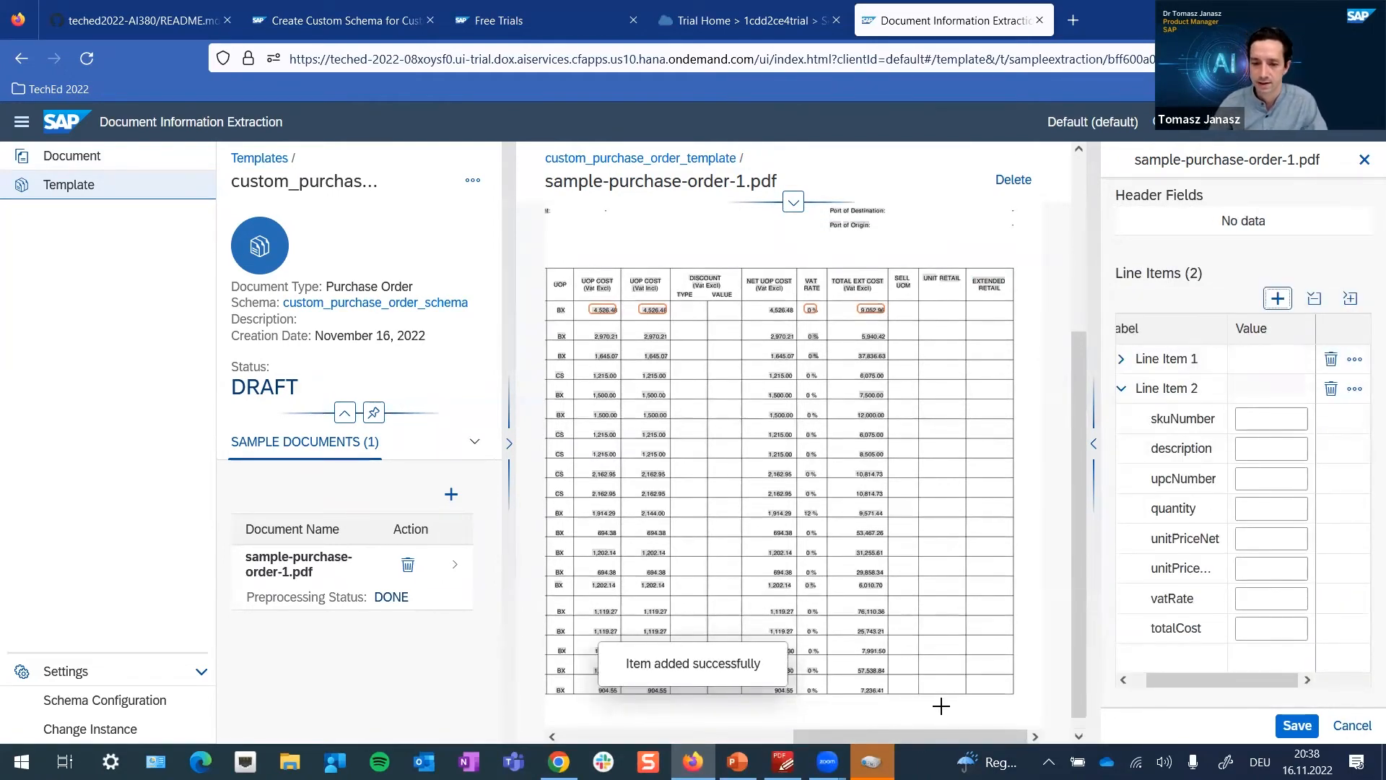
{"action": "left_click_drag", "start_coordinate": [848, 734], "coordinate": [613, 734]}
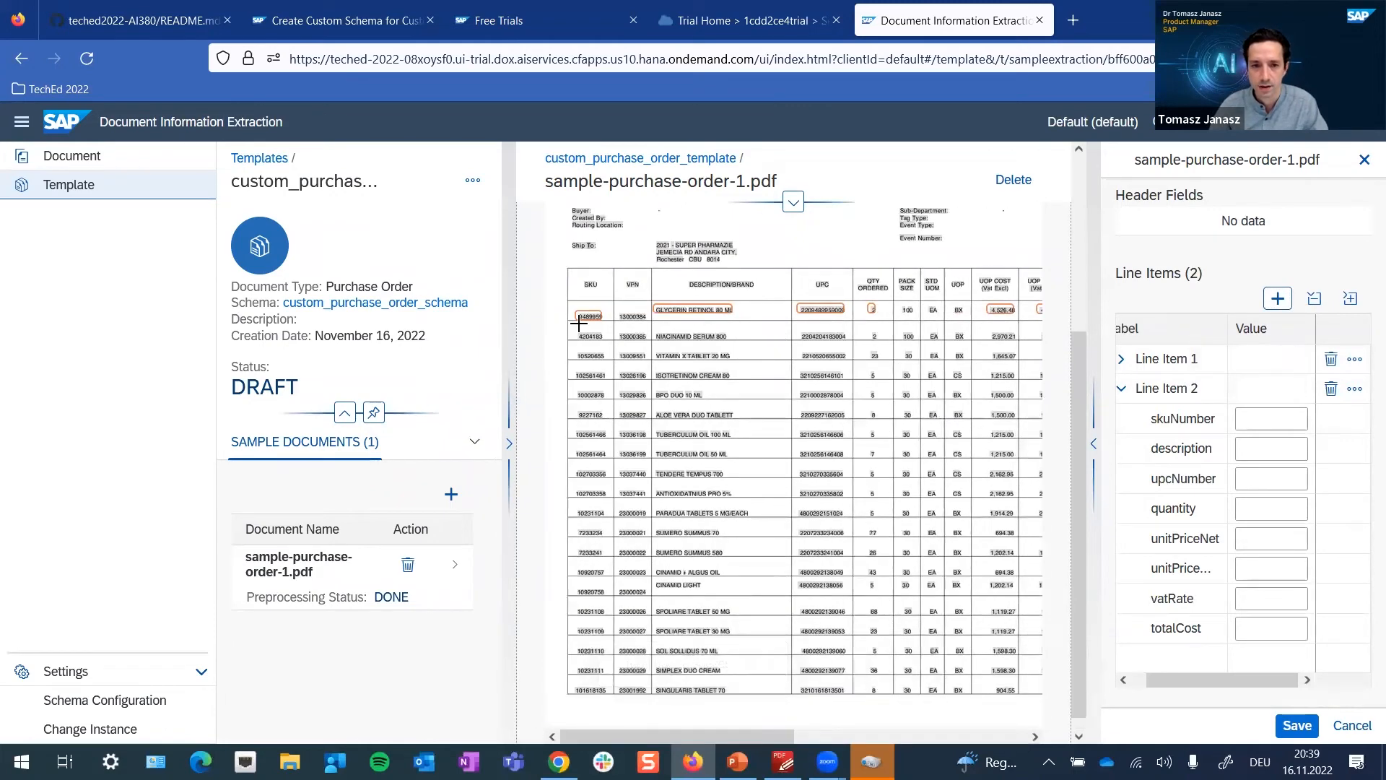
{"action": "left_click_drag", "start_coordinate": [576, 330], "coordinate": [605, 341]}
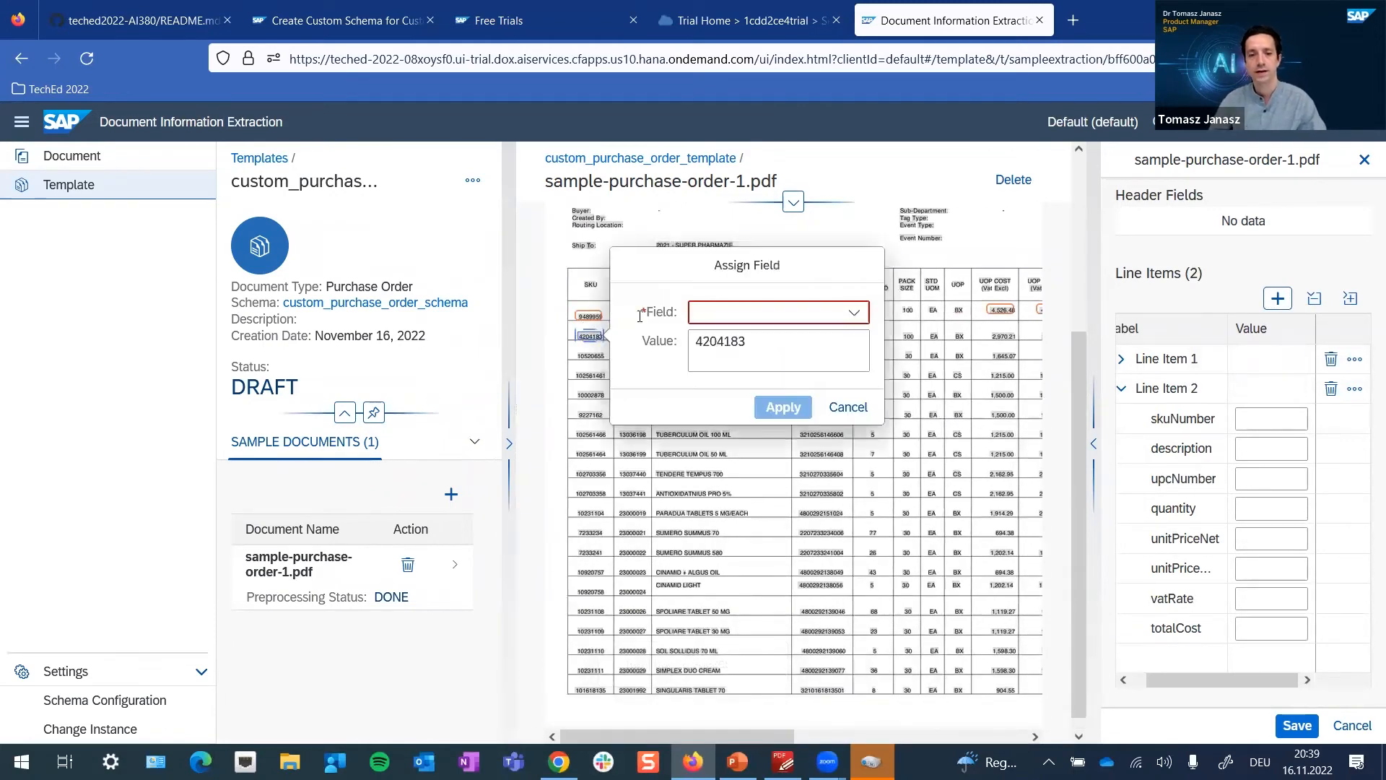
{"action": "left_click", "coordinate": [855, 313]}
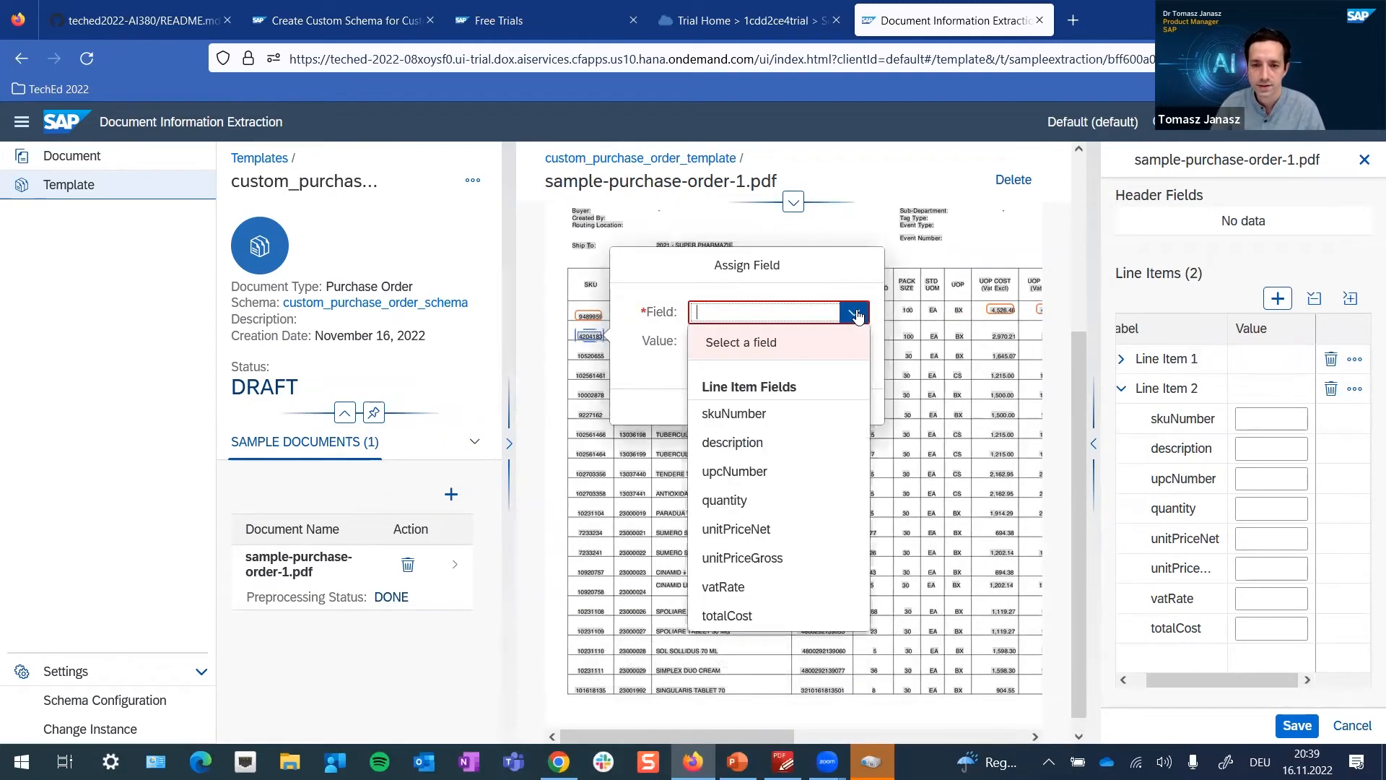
{"action": "left_click", "coordinate": [758, 416]}
{"action": "left_click", "coordinate": [786, 377]}
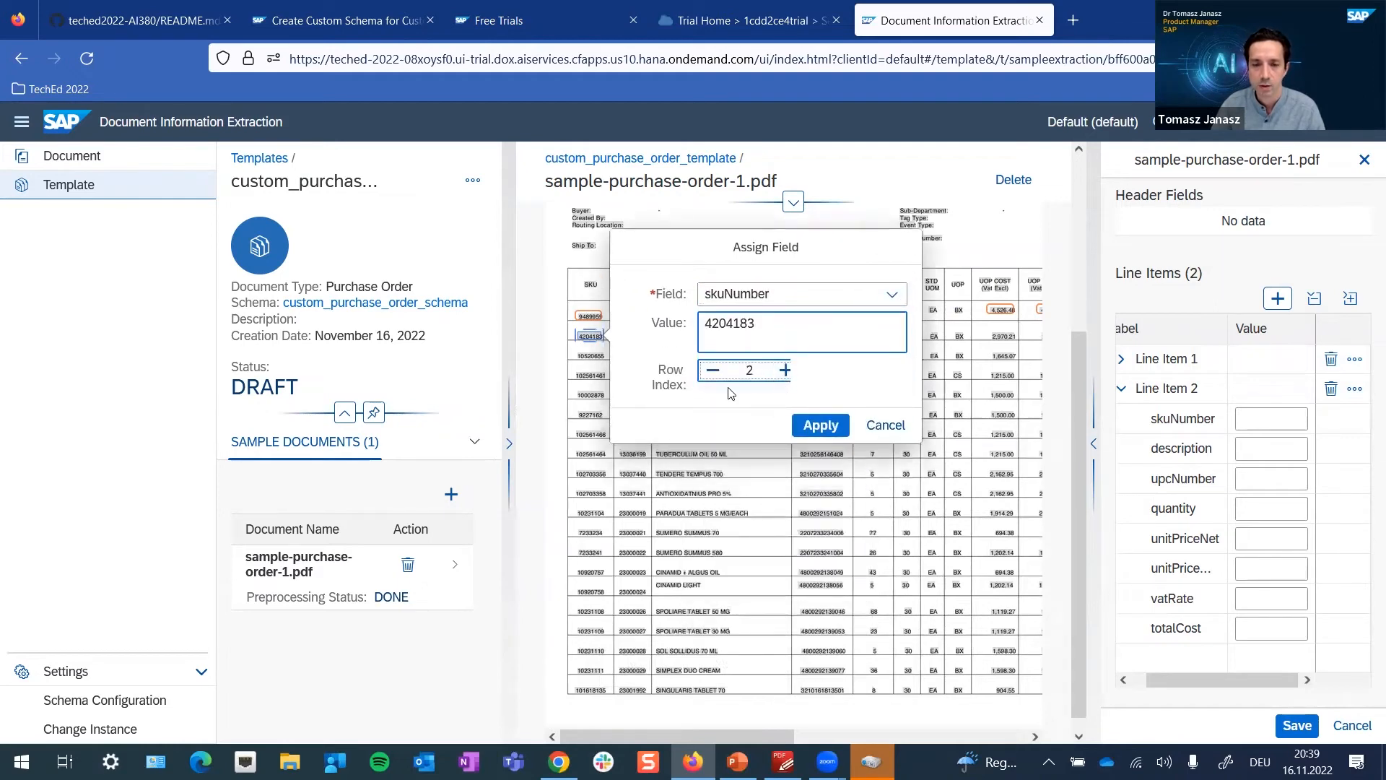
{"action": "left_click", "coordinate": [820, 425]}
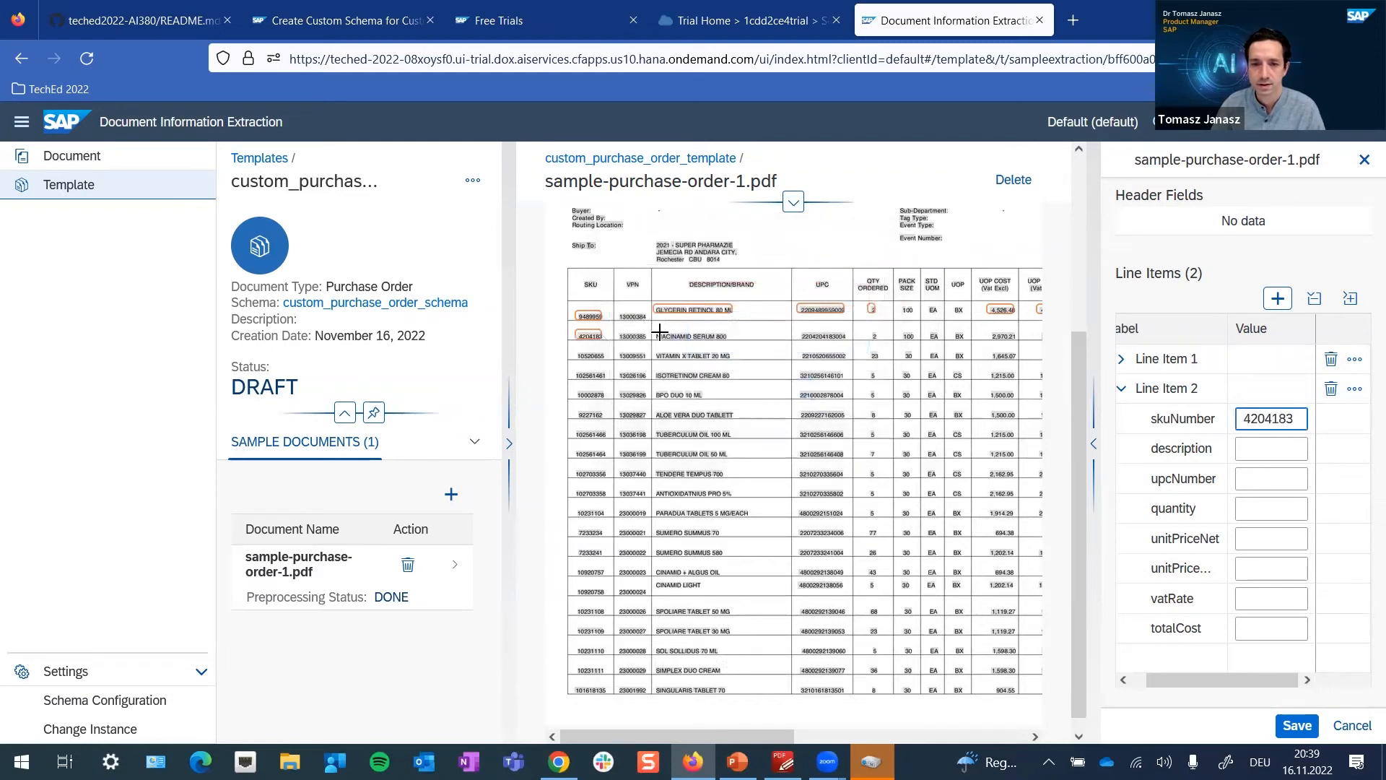
{"action": "left_click_drag", "start_coordinate": [653, 330], "coordinate": [737, 341]}
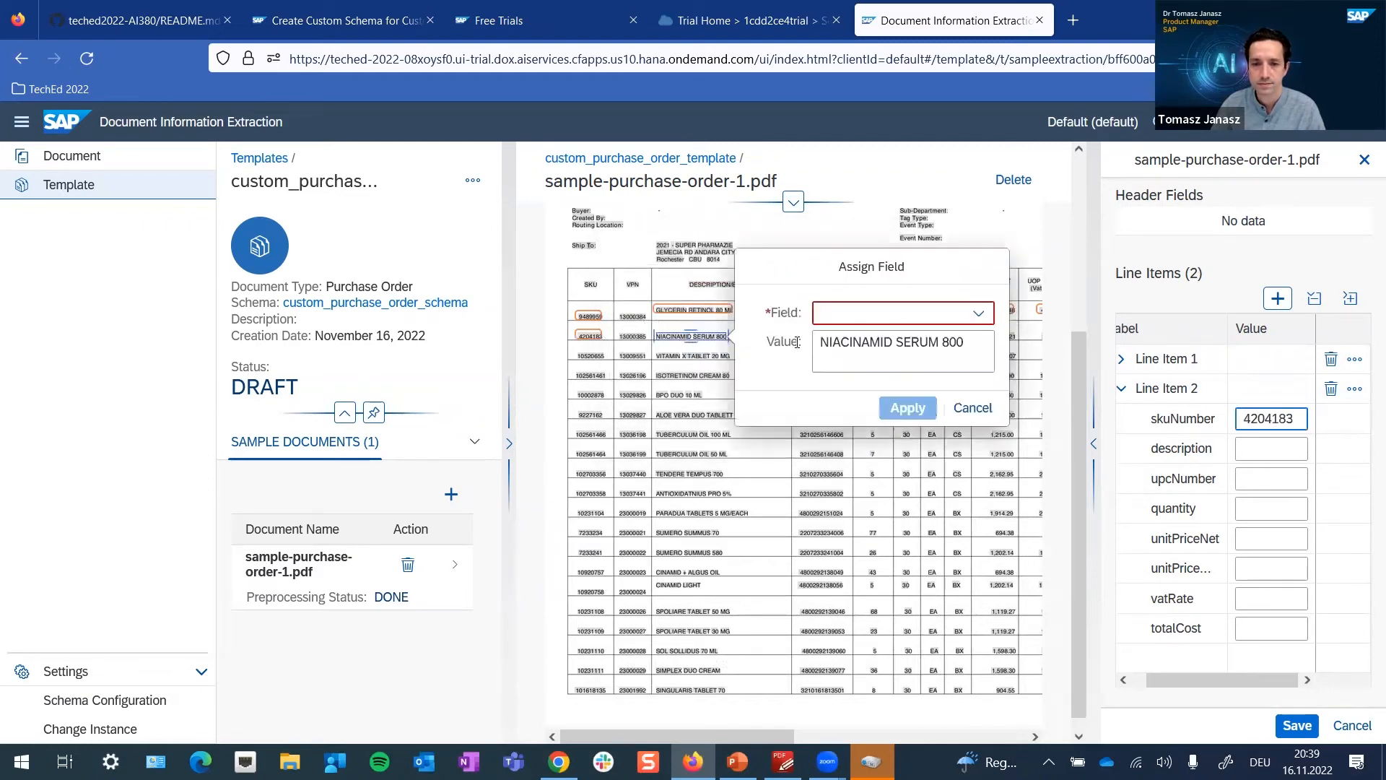
{"action": "left_click", "coordinate": [977, 318]}
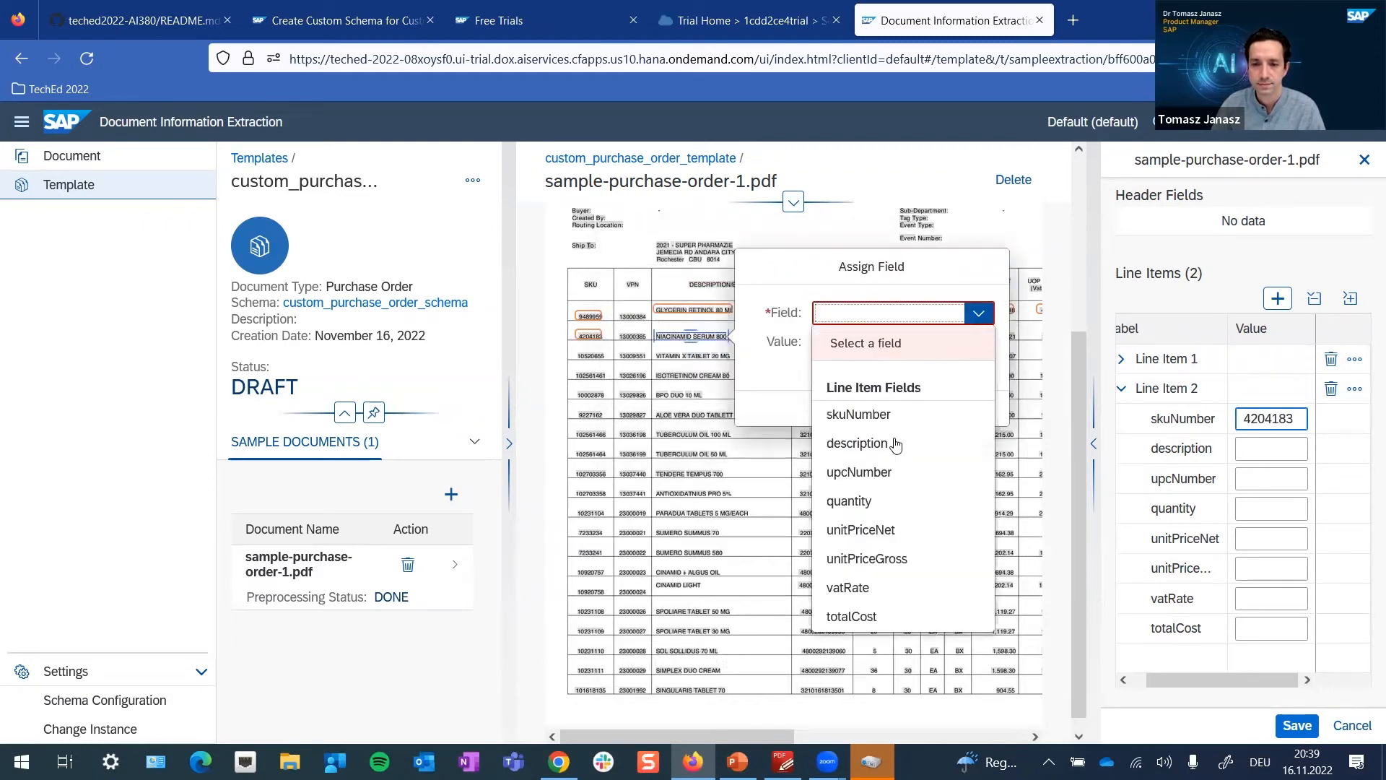
{"action": "left_click", "coordinate": [895, 444]}
{"action": "left_click", "coordinate": [943, 426]}
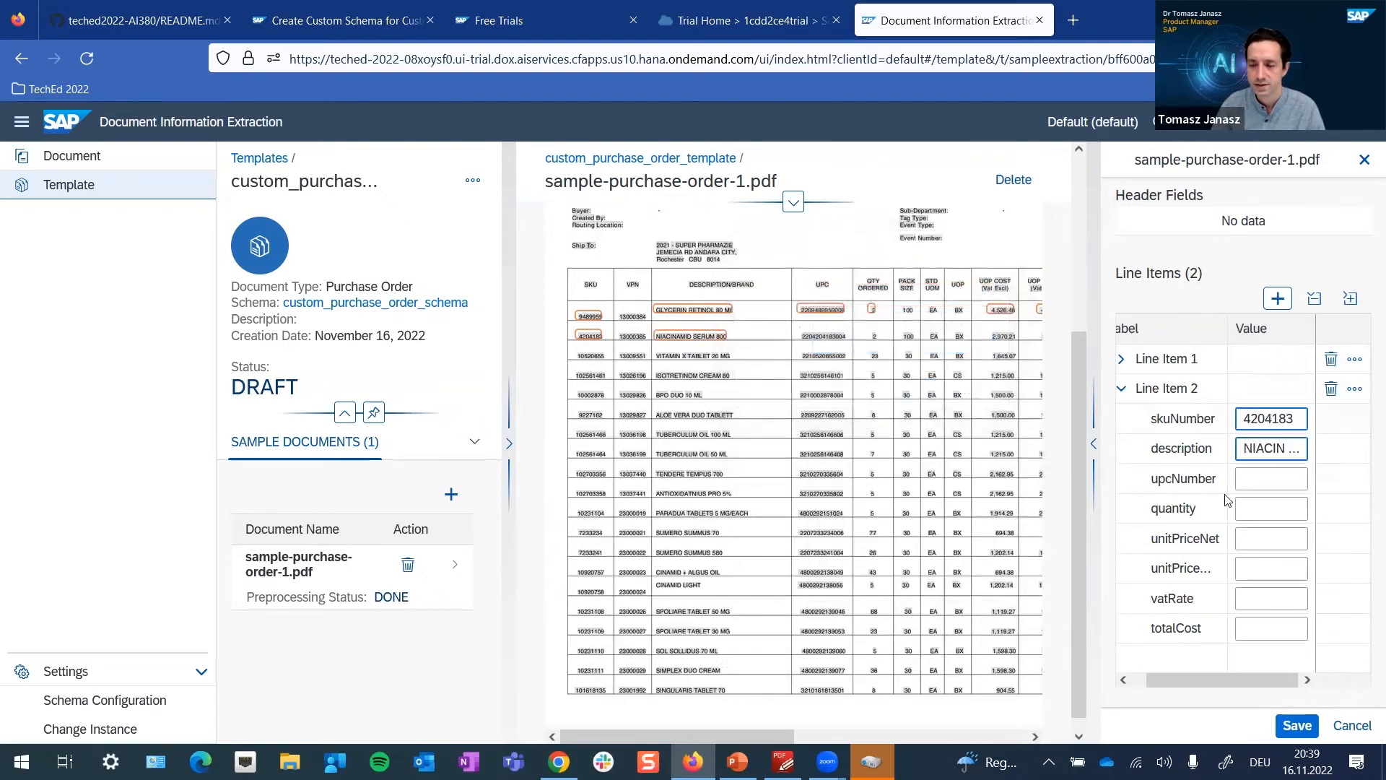
{"action": "left_click", "coordinate": [823, 337]}
{"action": "left_click", "coordinate": [1111, 319]}
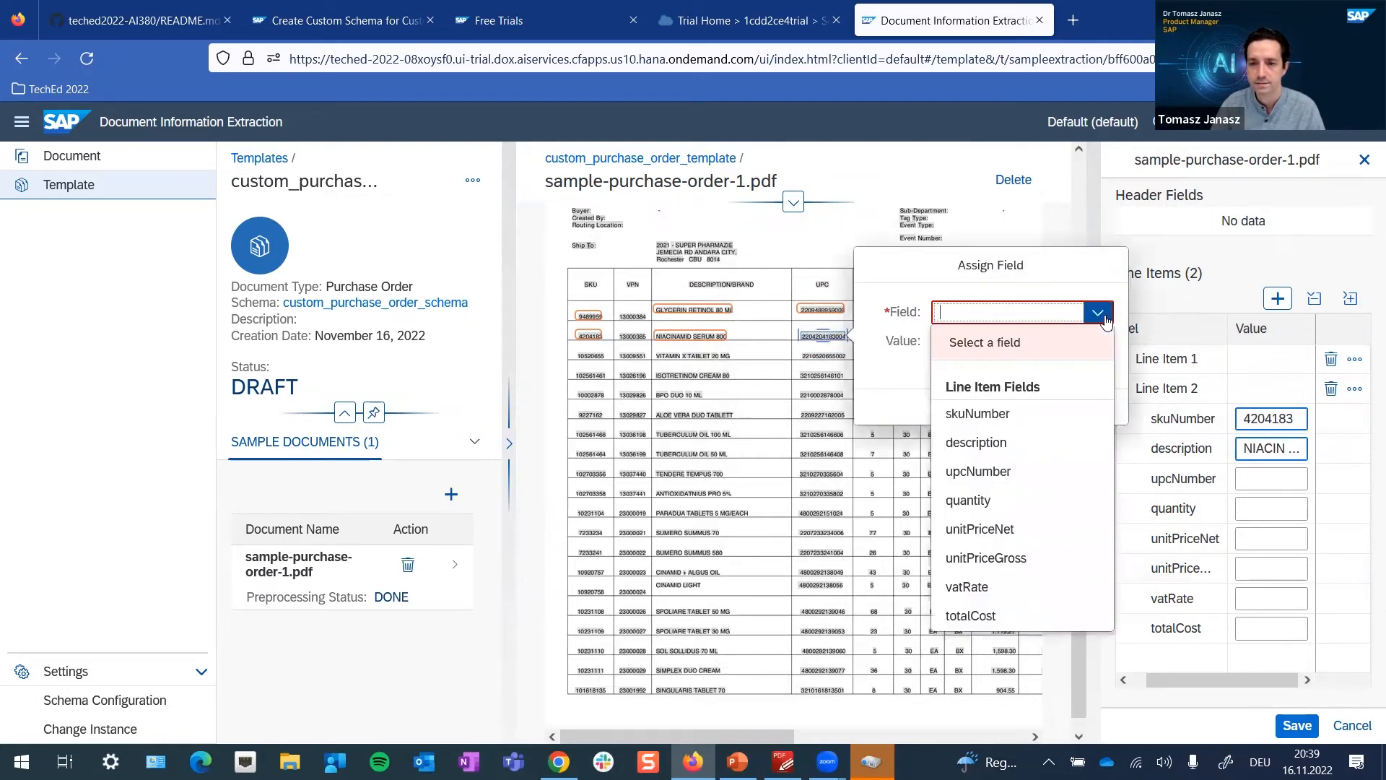
{"action": "left_click", "coordinate": [979, 472]}
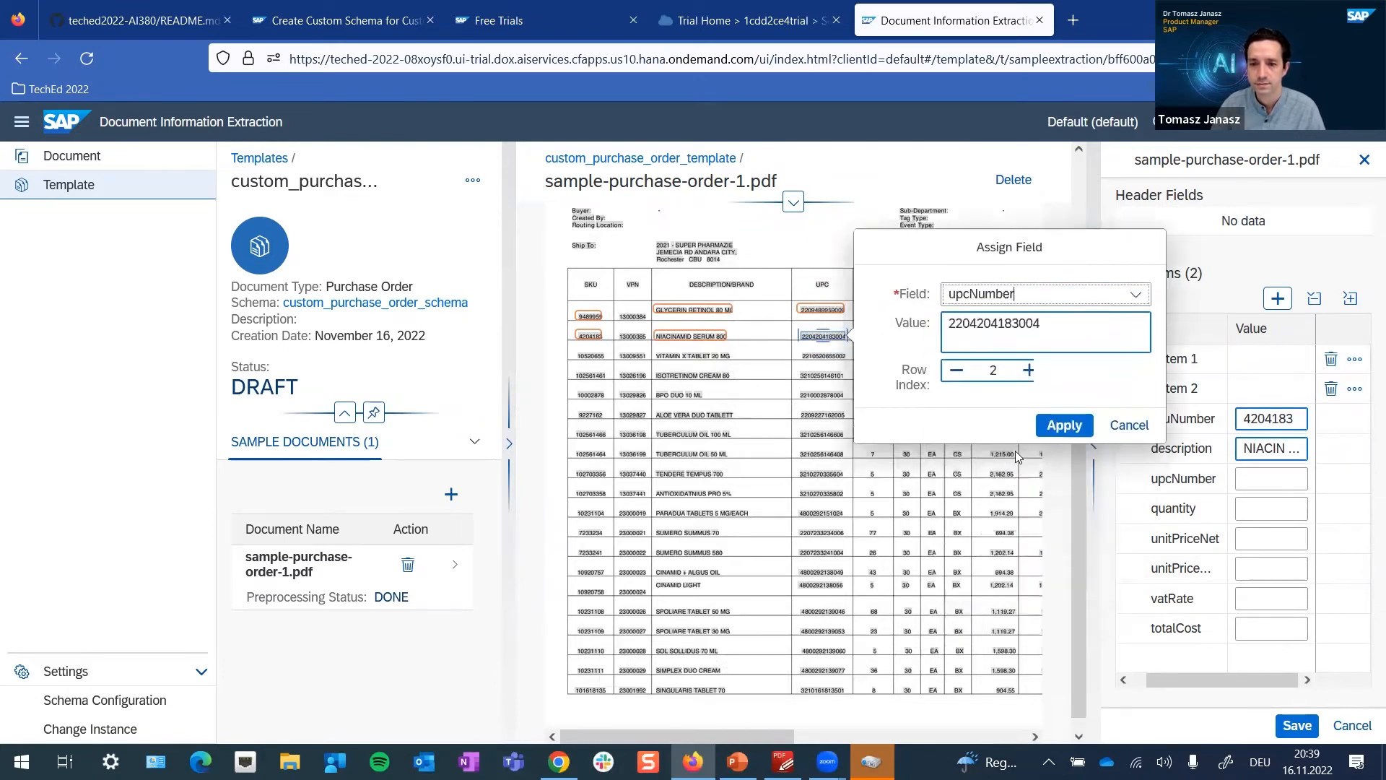
{"action": "left_click", "coordinate": [1056, 426]}
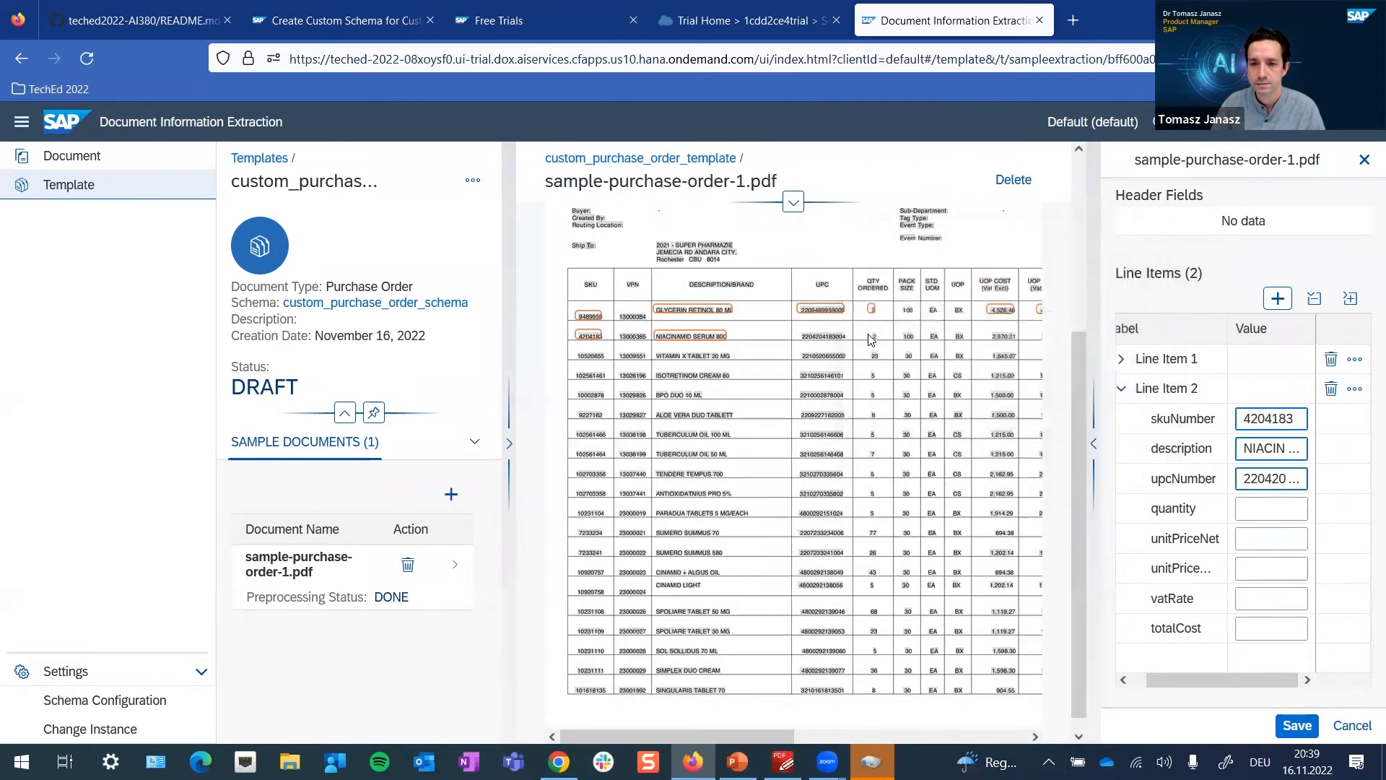
- Assign the second row's ordered quantity 2 to quantity and its VAT-exclusive UOP cost 2,970.21 to unitPriceNet
{"action": "left_click", "coordinate": [874, 333]}
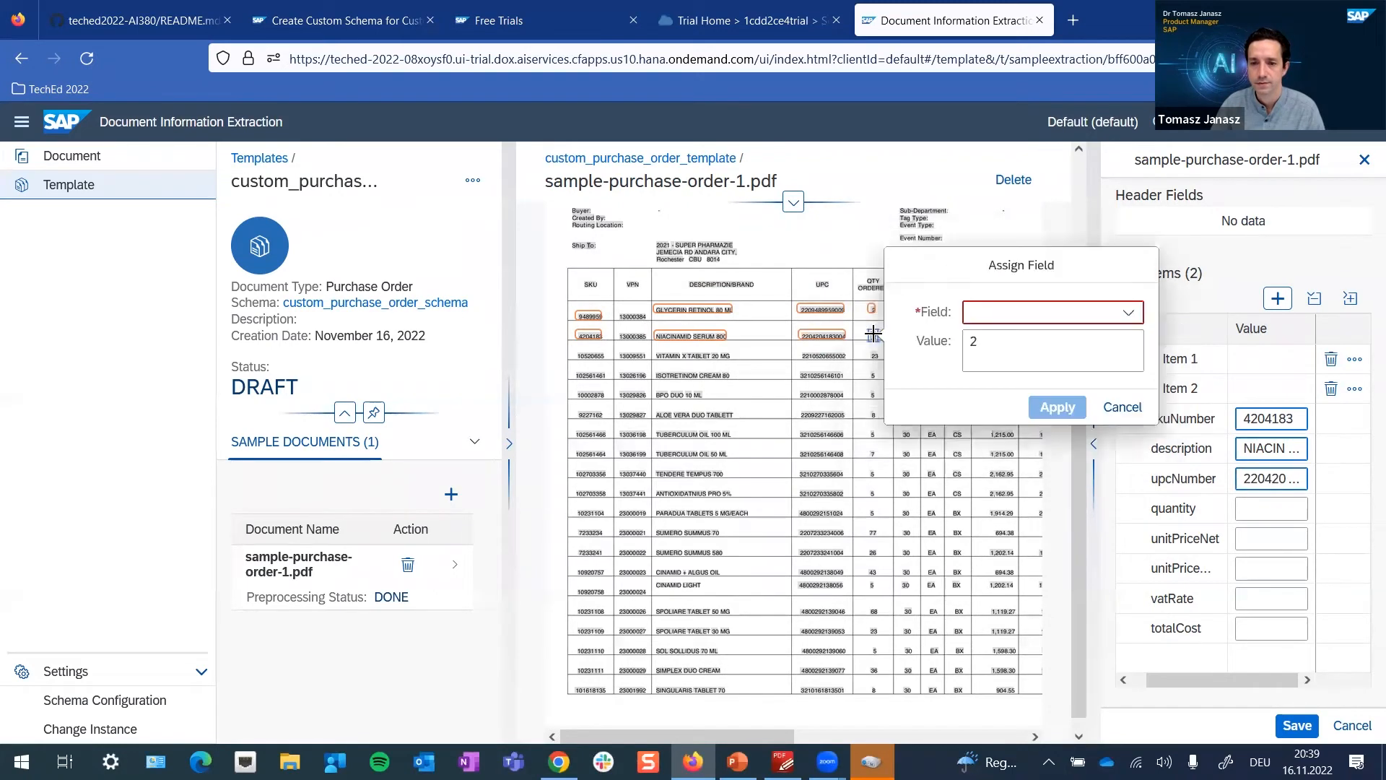
{"action": "left_click", "coordinate": [1129, 314]}
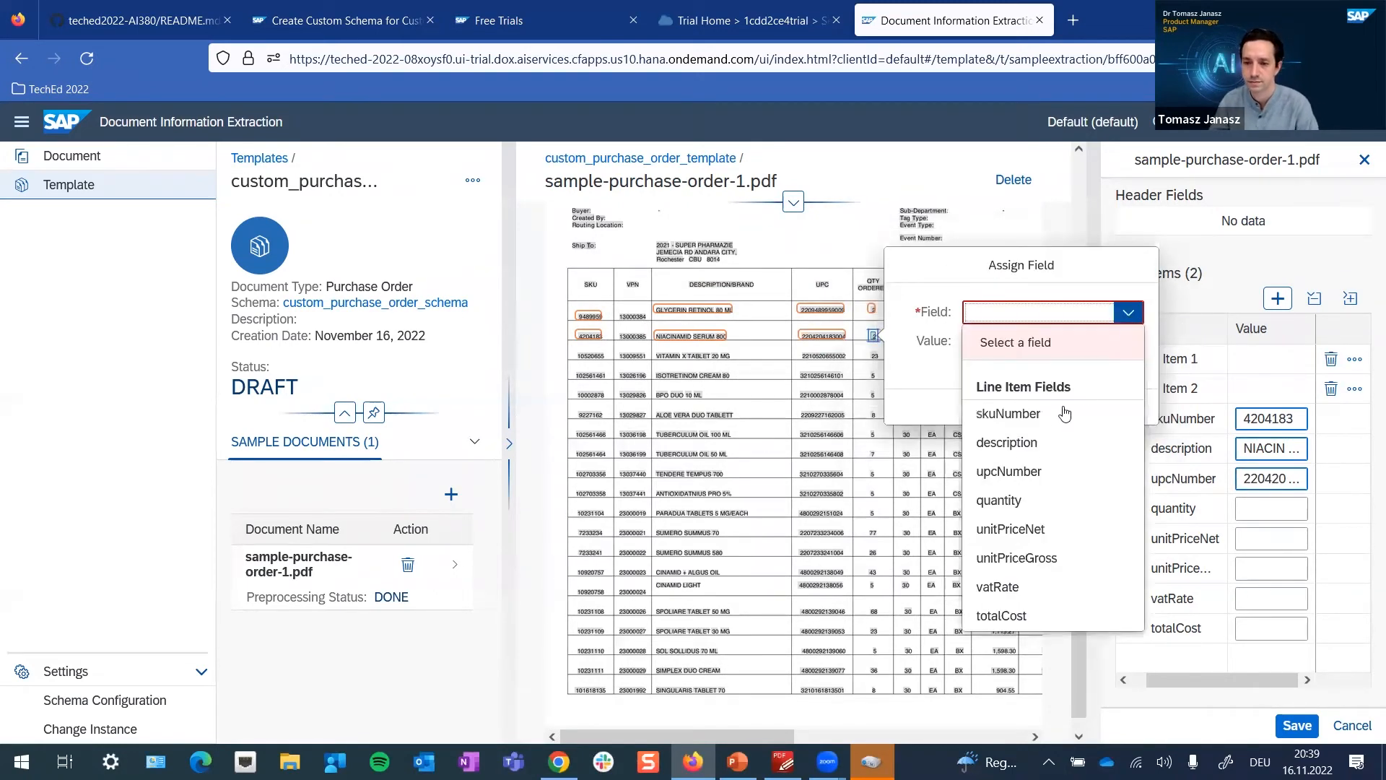
{"action": "left_click", "coordinate": [1025, 498]}
{"action": "left_click", "coordinate": [1089, 425]}
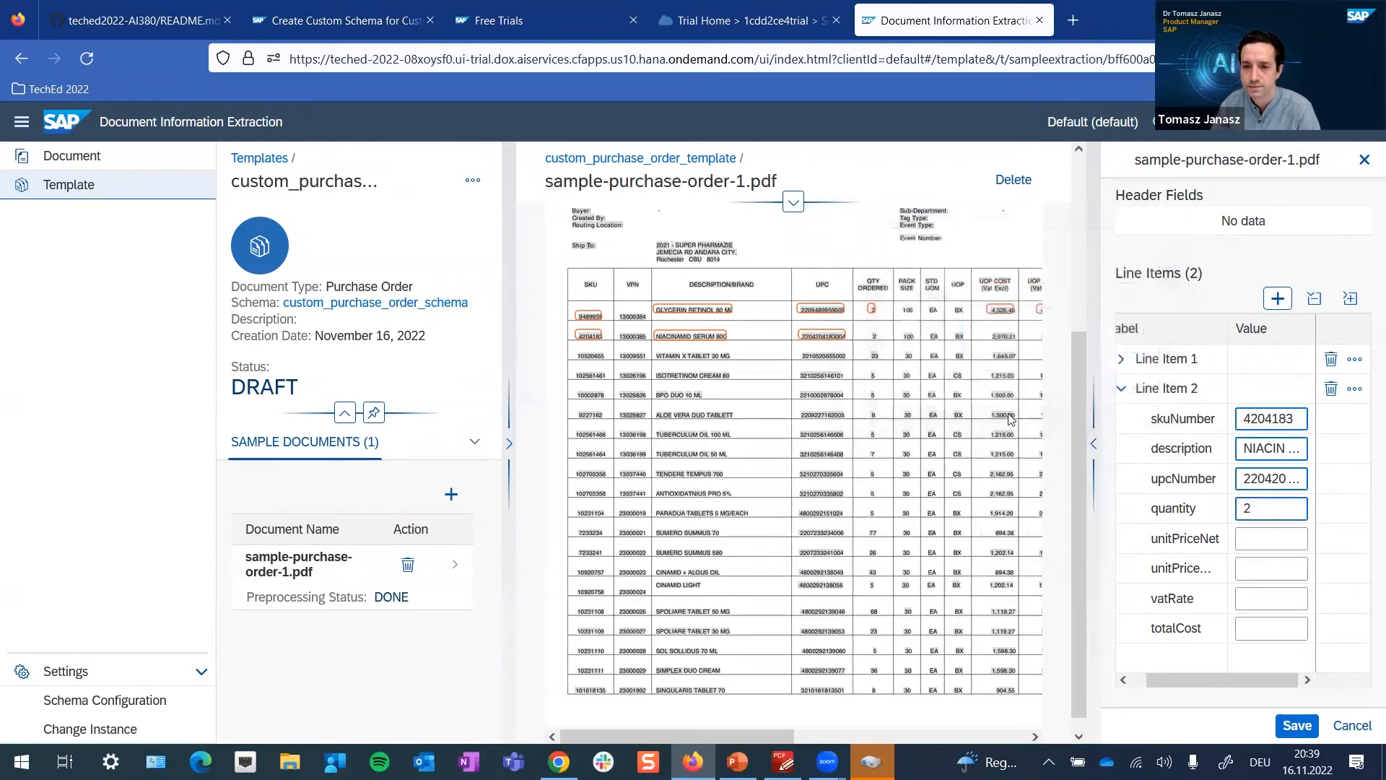
{"action": "left_click", "coordinate": [1000, 334]}
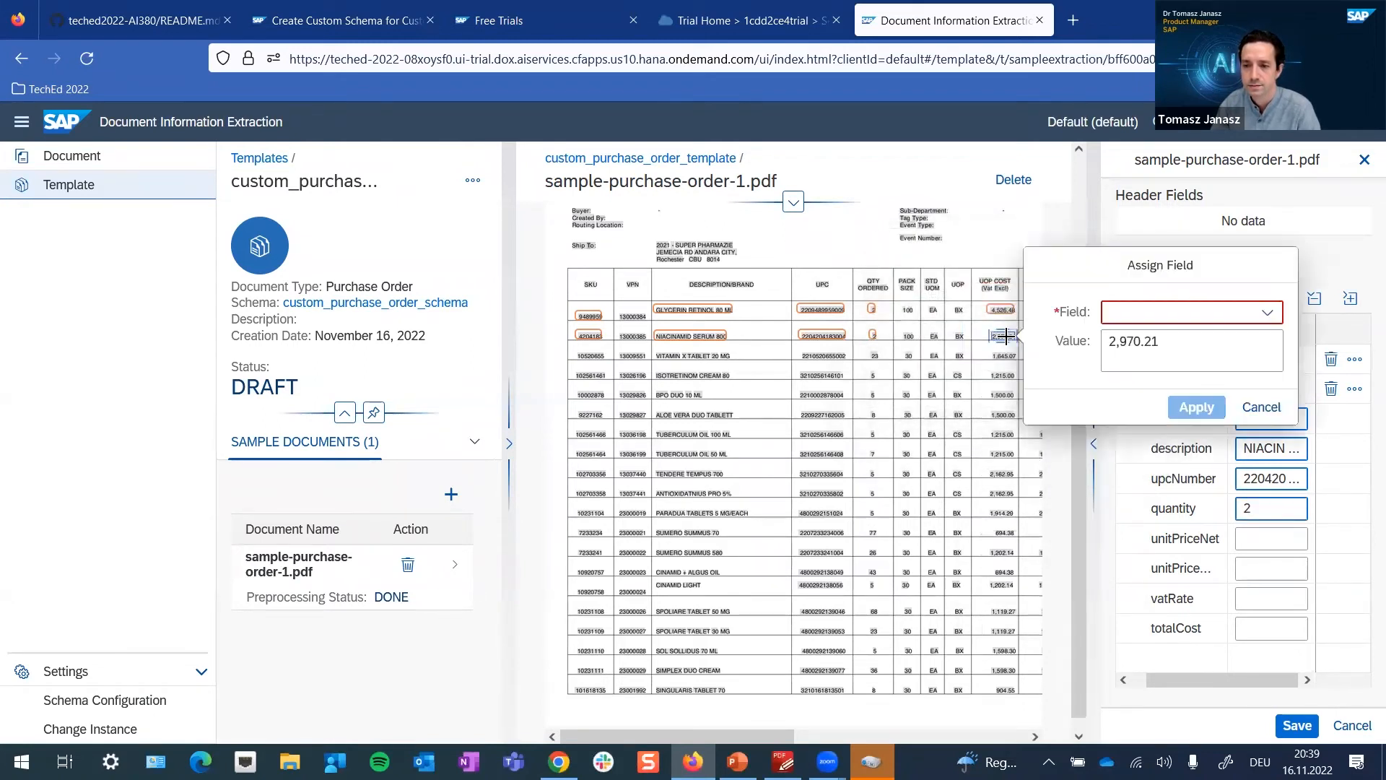
{"action": "left_click", "coordinate": [1267, 312]}
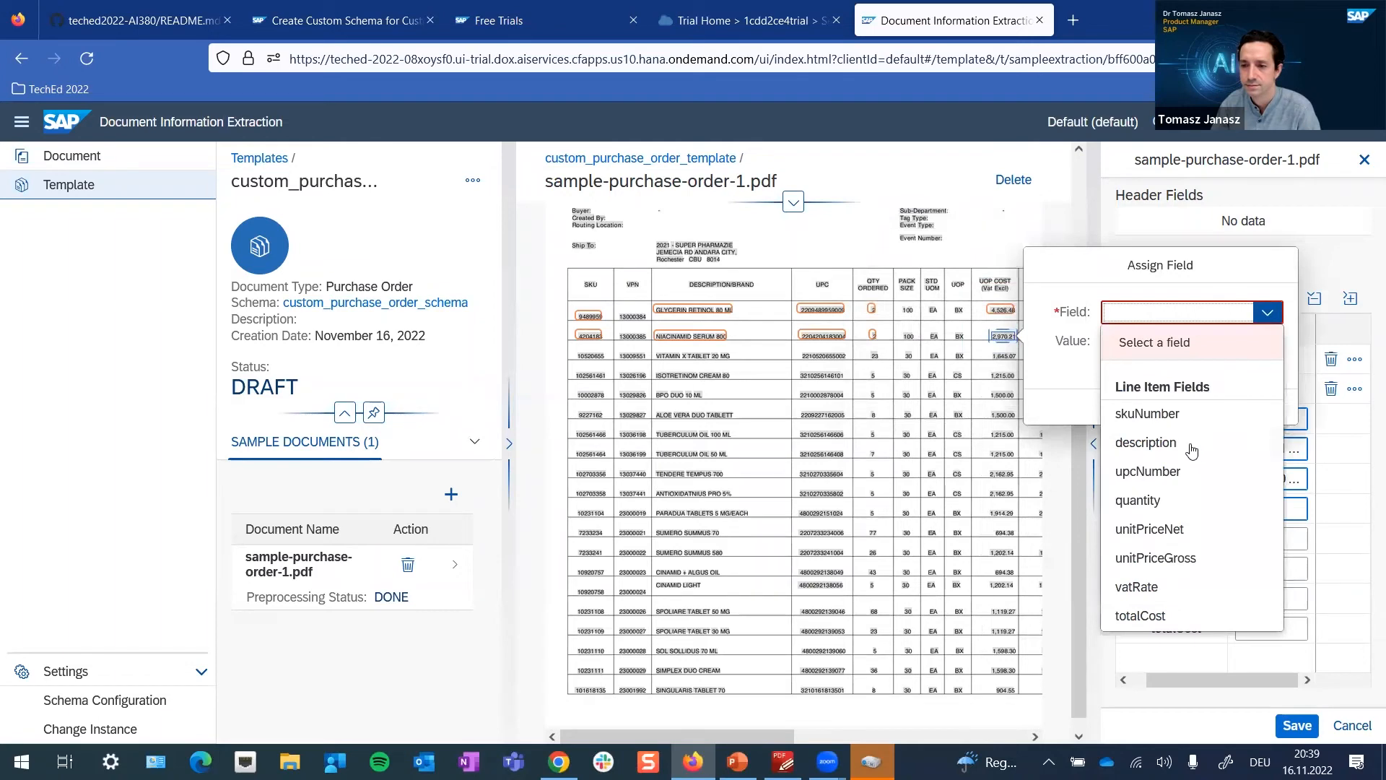
{"action": "left_click", "coordinate": [1167, 527]}
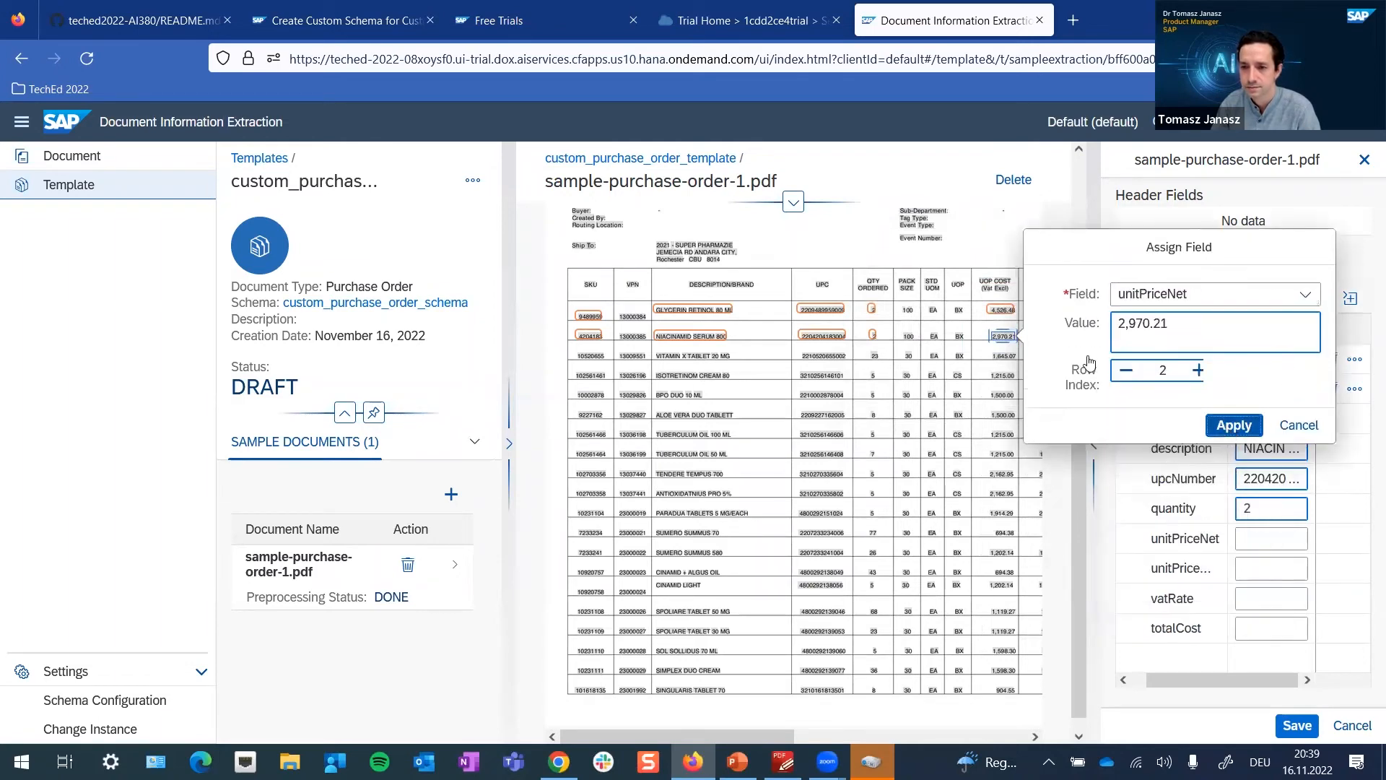
{"action": "left_click", "coordinate": [1232, 513]}
- Assign the second row's VAT-inclusive UOP cost 2,970.21 to unitPriceGross and its VAT rate 0 % to vatRate
{"action": "left_click_drag", "start_coordinate": [734, 735], "coordinate": [918, 737]}
{"action": "left_click_drag", "start_coordinate": [758, 330], "coordinate": [783, 342]}
{"action": "left_click", "coordinate": [1034, 312]}
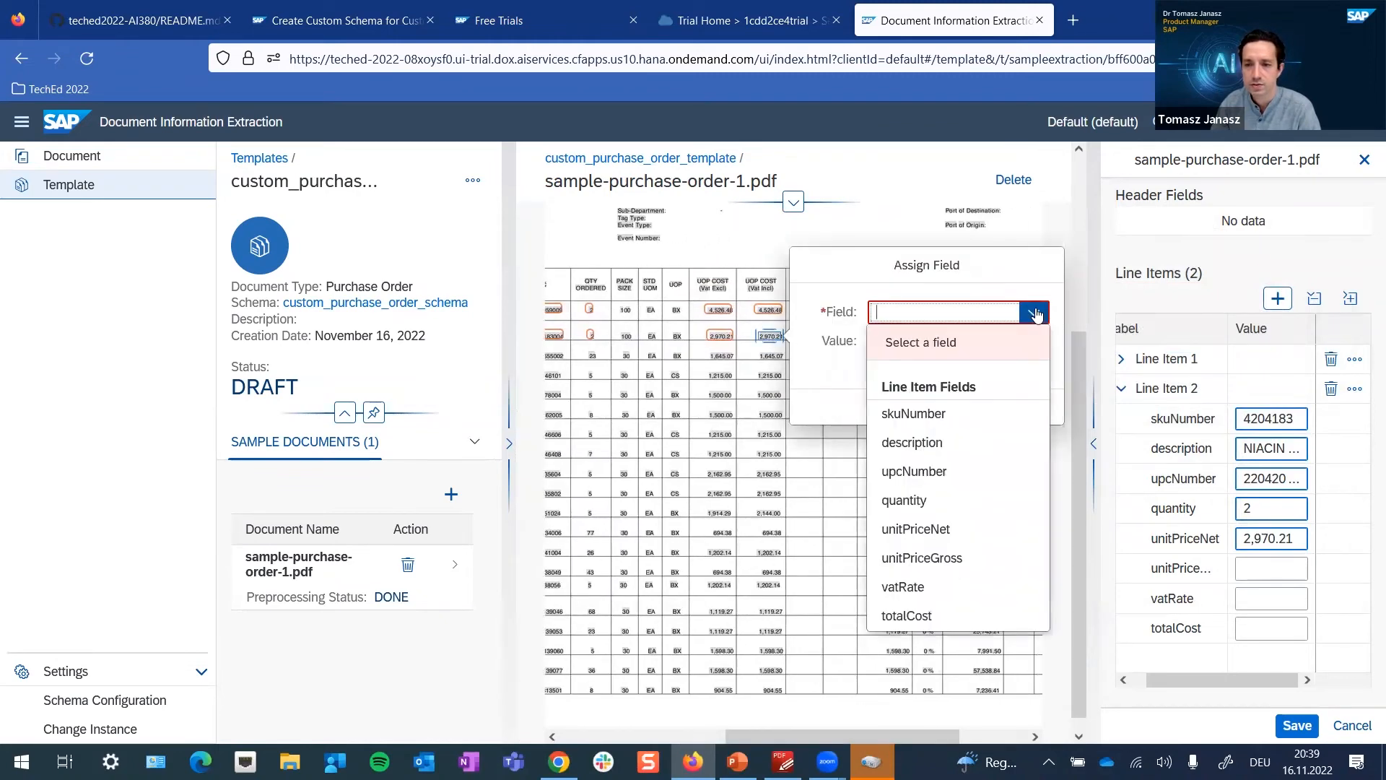
{"action": "left_click", "coordinate": [986, 564]}
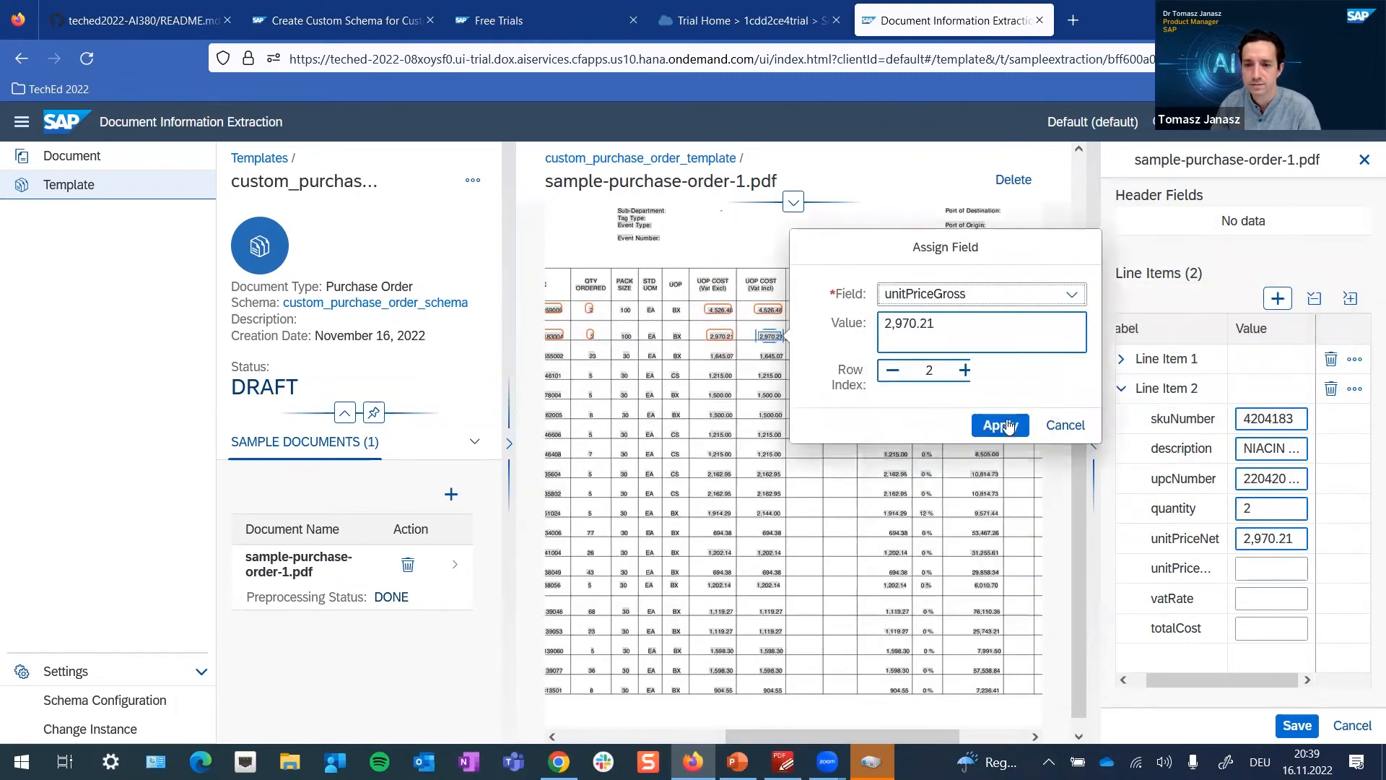
{"action": "left_click", "coordinate": [1002, 426]}
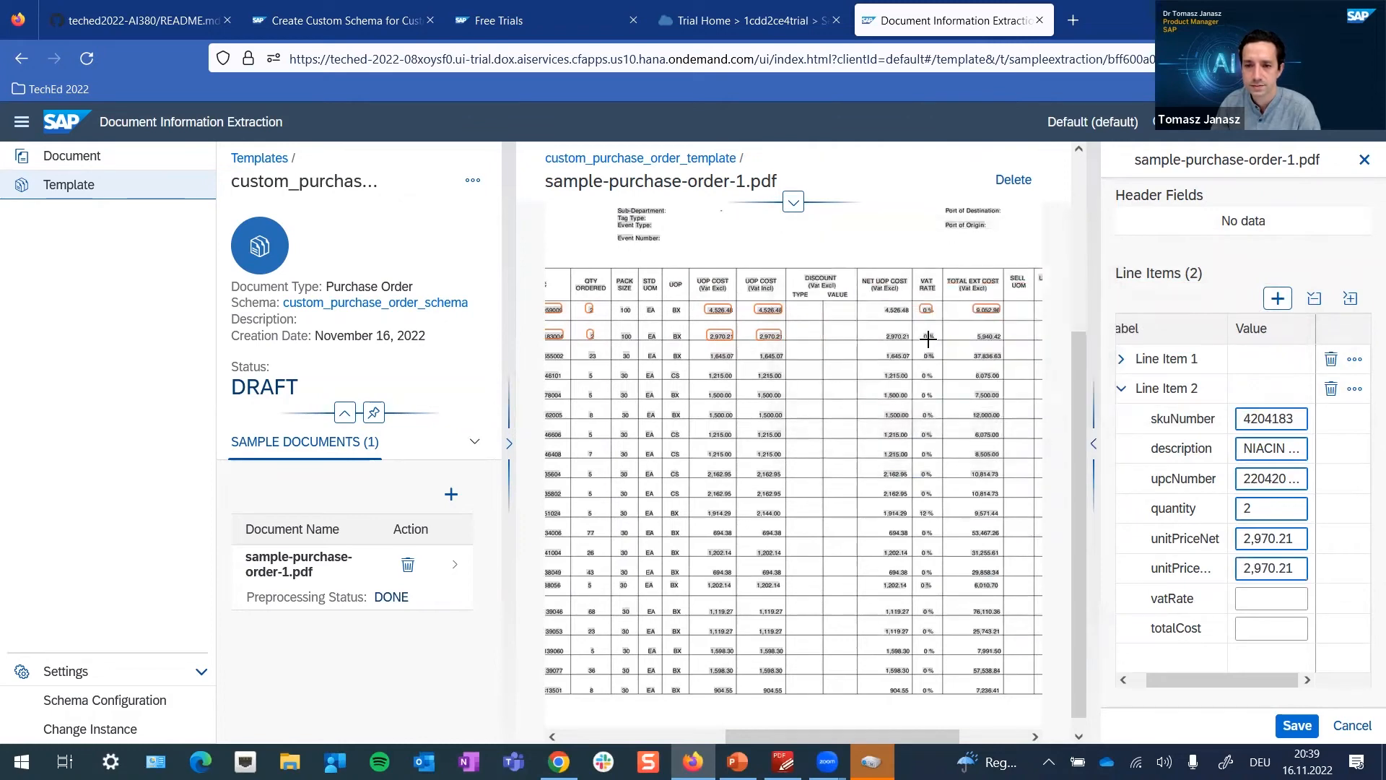
{"action": "left_click", "coordinate": [928, 337]}
{"action": "left_click", "coordinate": [1184, 315]}
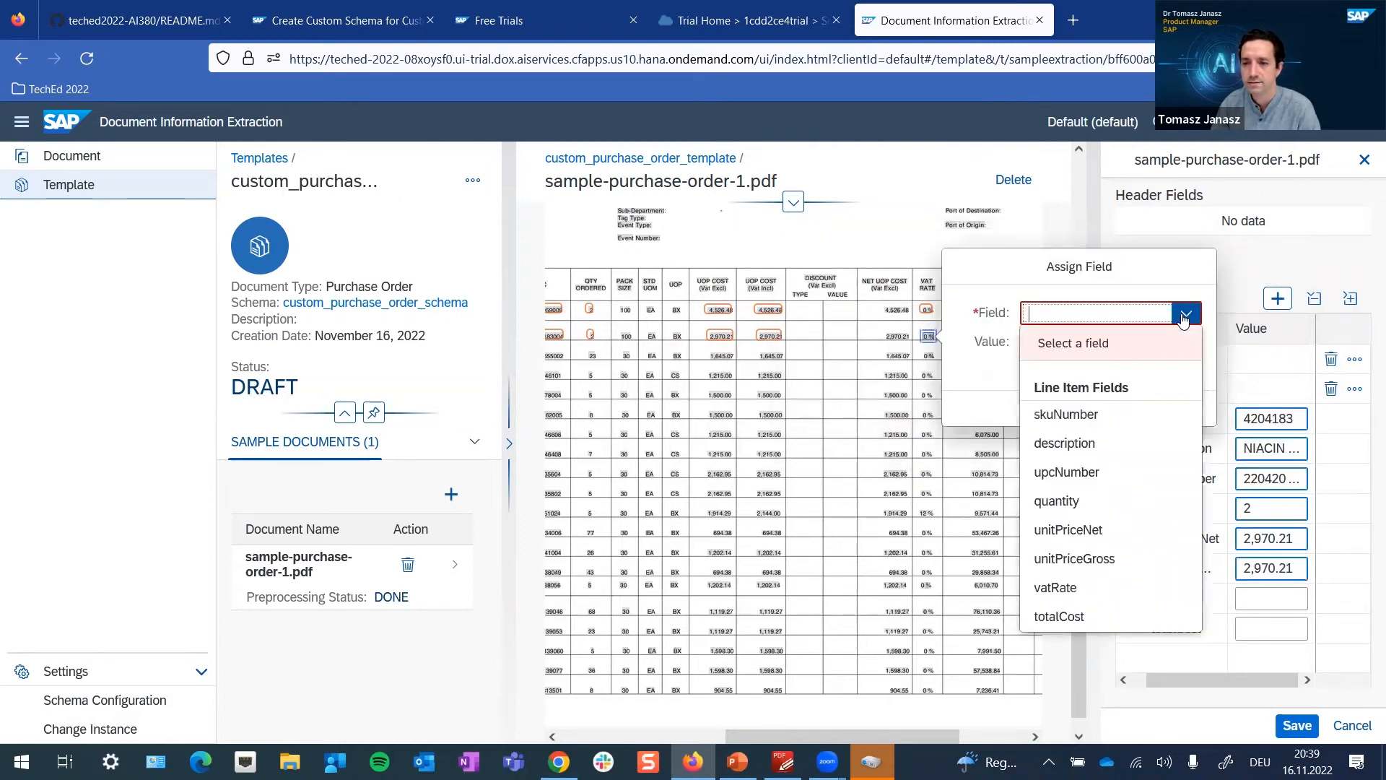
{"action": "left_click", "coordinate": [1091, 589]}
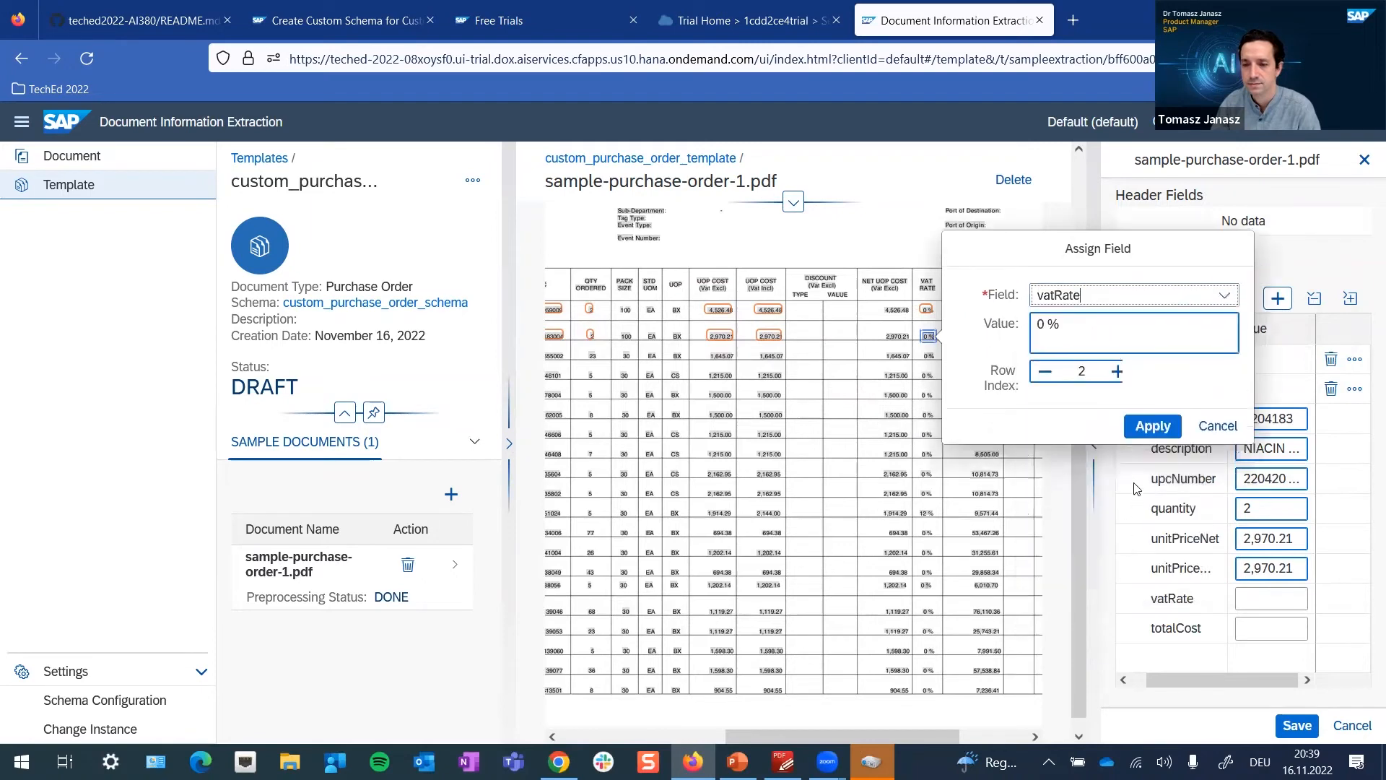
{"action": "left_click", "coordinate": [1153, 426]}
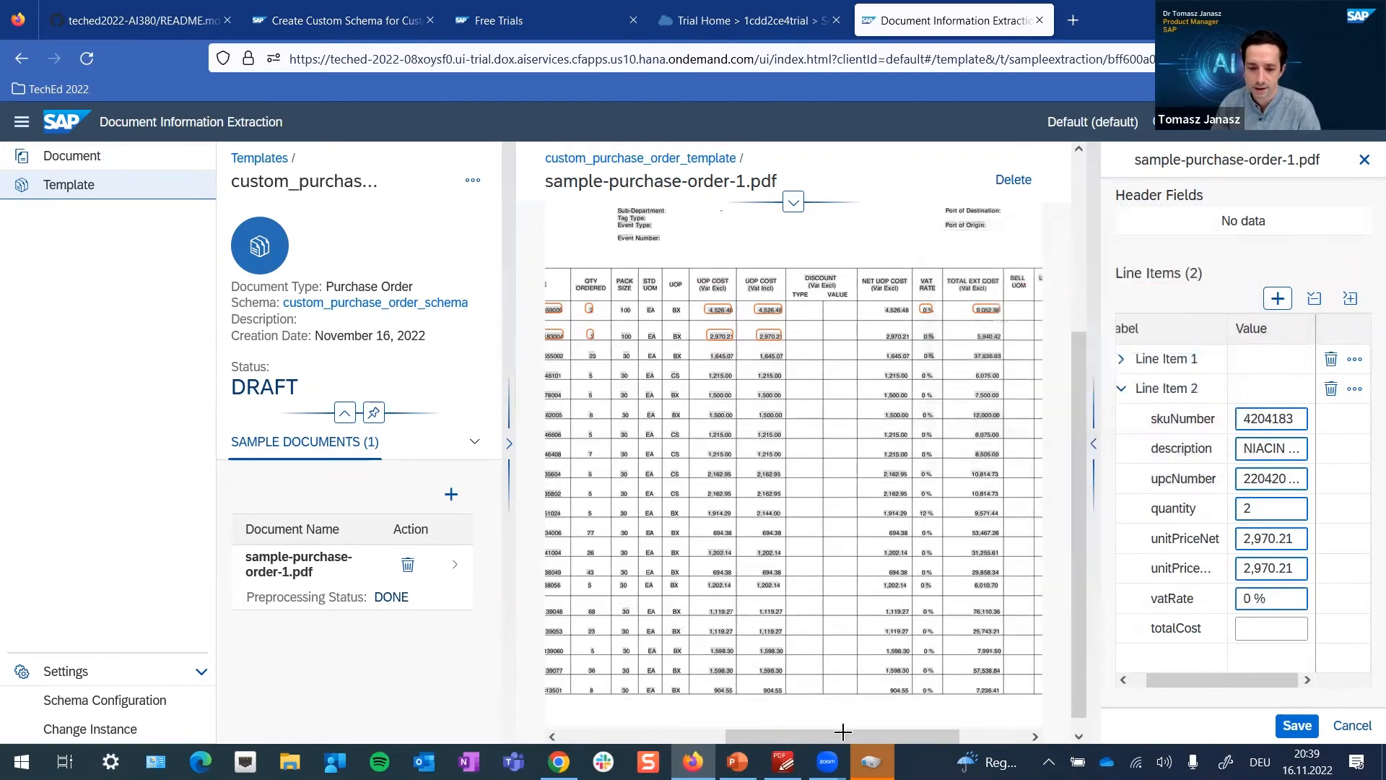
- Assign the second row's total extended cost 5,940.42 to totalCost in row 2
{"action": "left_click_drag", "start_coordinate": [871, 737], "coordinate": [937, 741]}
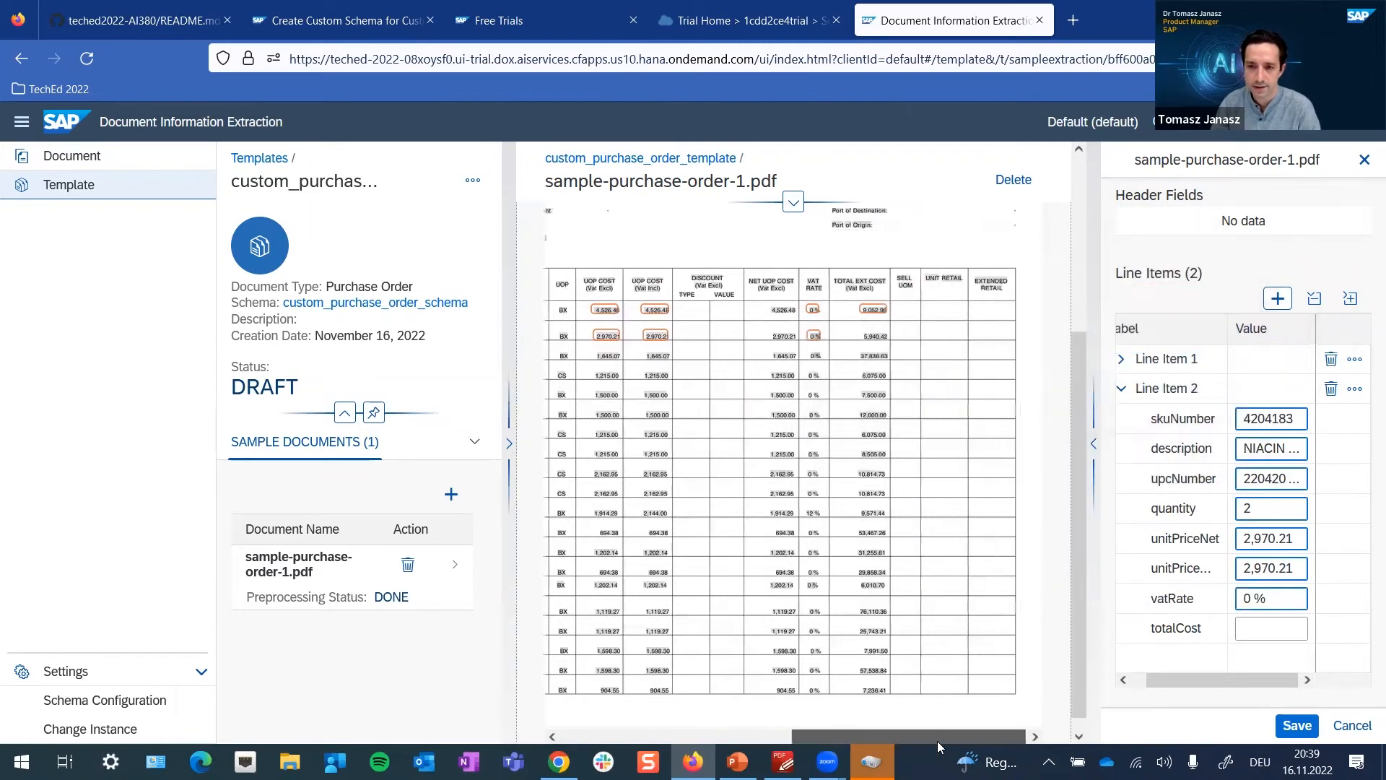
{"action": "left_click", "coordinate": [878, 336]}
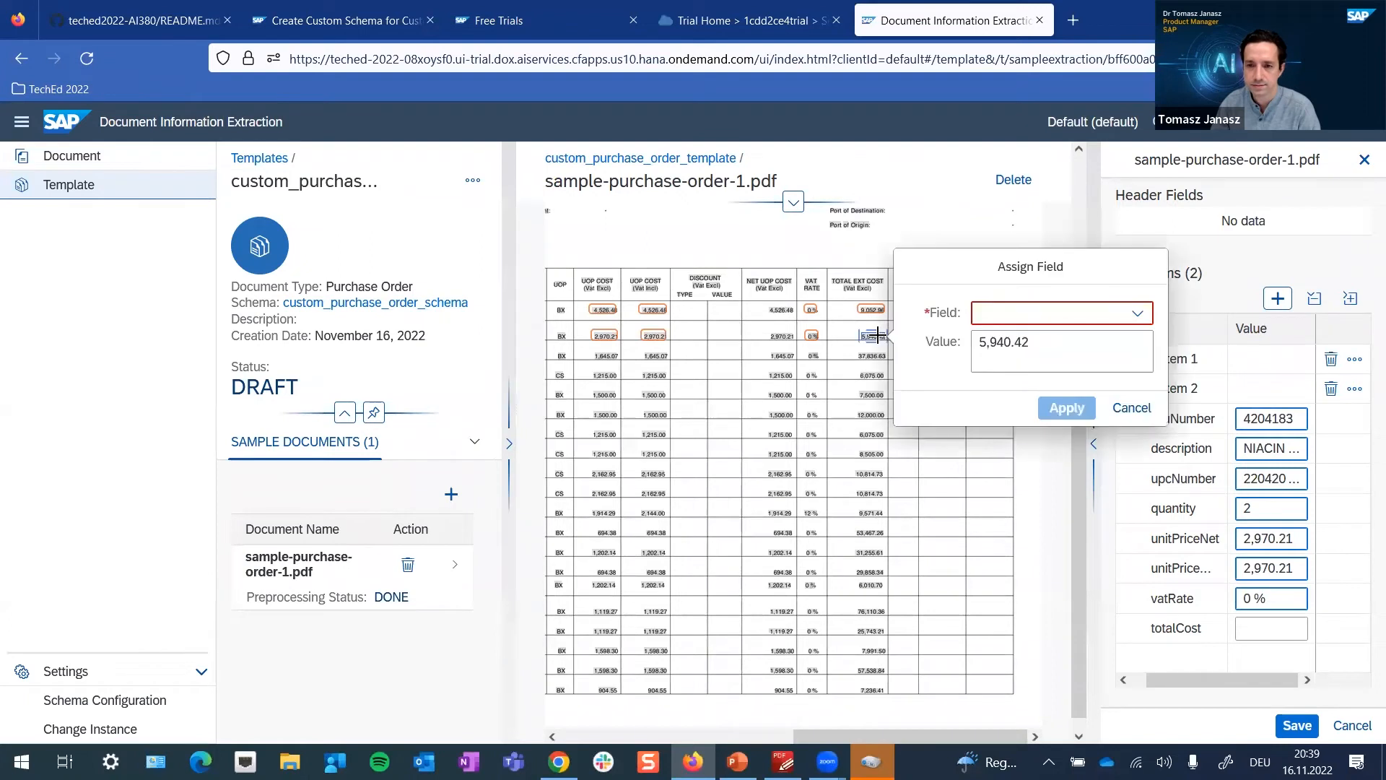
{"action": "left_click", "coordinate": [1138, 313]}
{"action": "left_click", "coordinate": [1039, 616]}
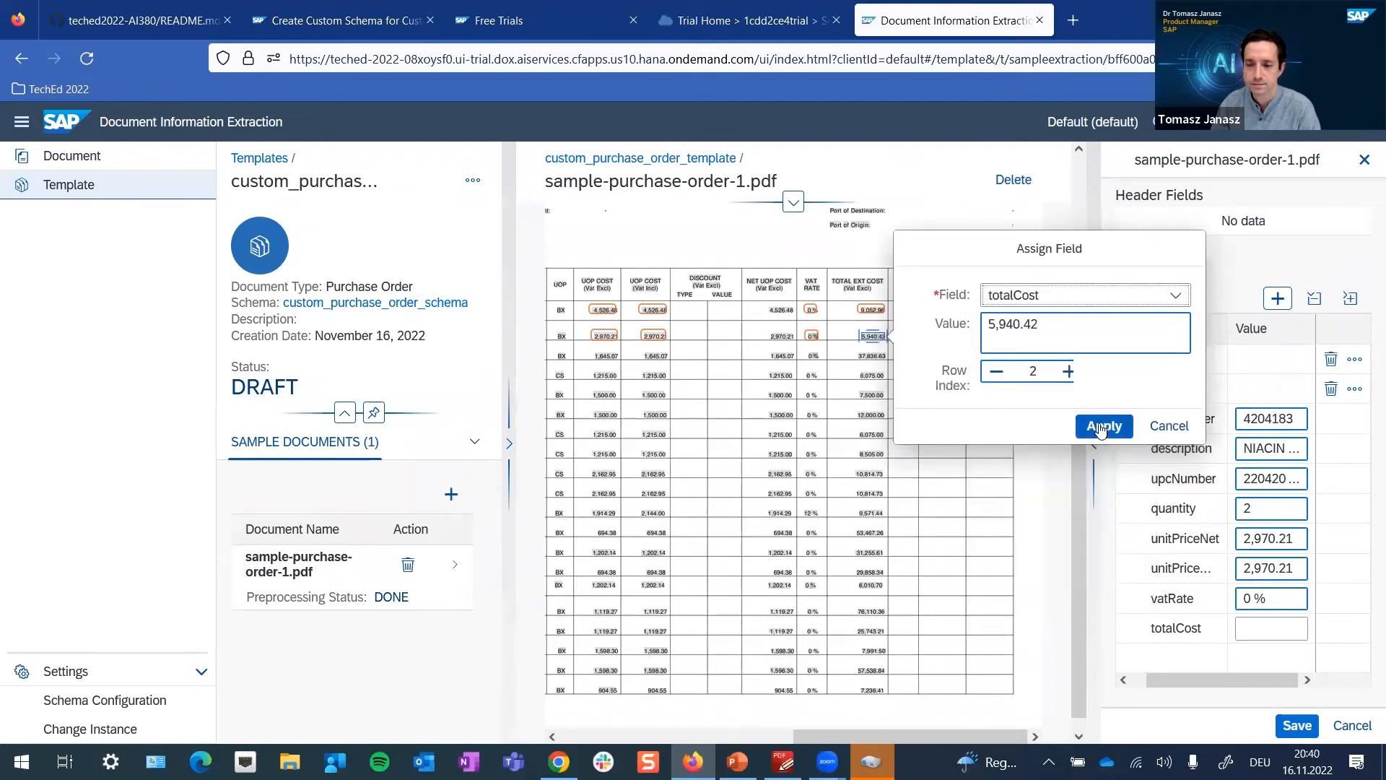
{"action": "left_click", "coordinate": [1101, 426]}
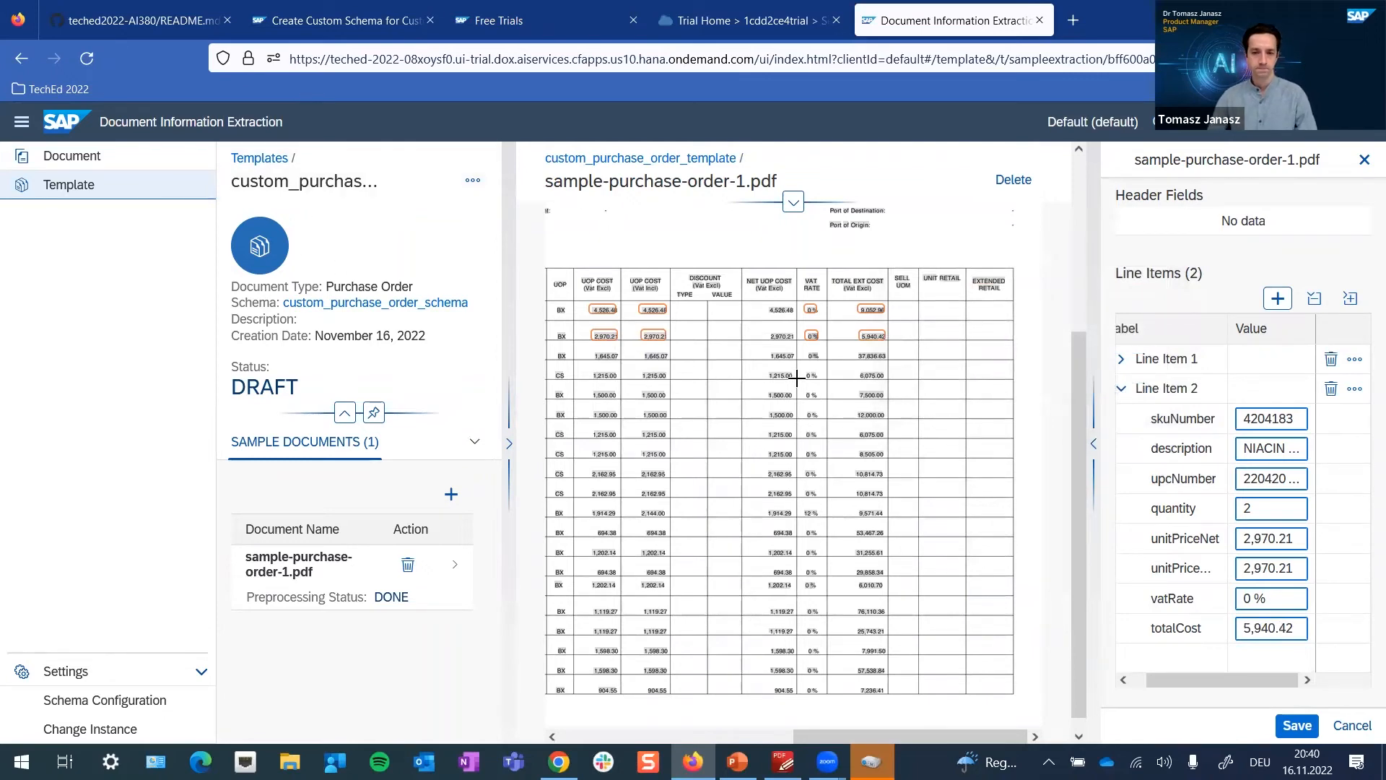
- Collapse Line Item 2, save the annotations of sample-purchase-order-1.pdf, and close the annotation editor
{"action": "left_click_drag", "start_coordinate": [884, 733], "coordinate": [652, 731]}
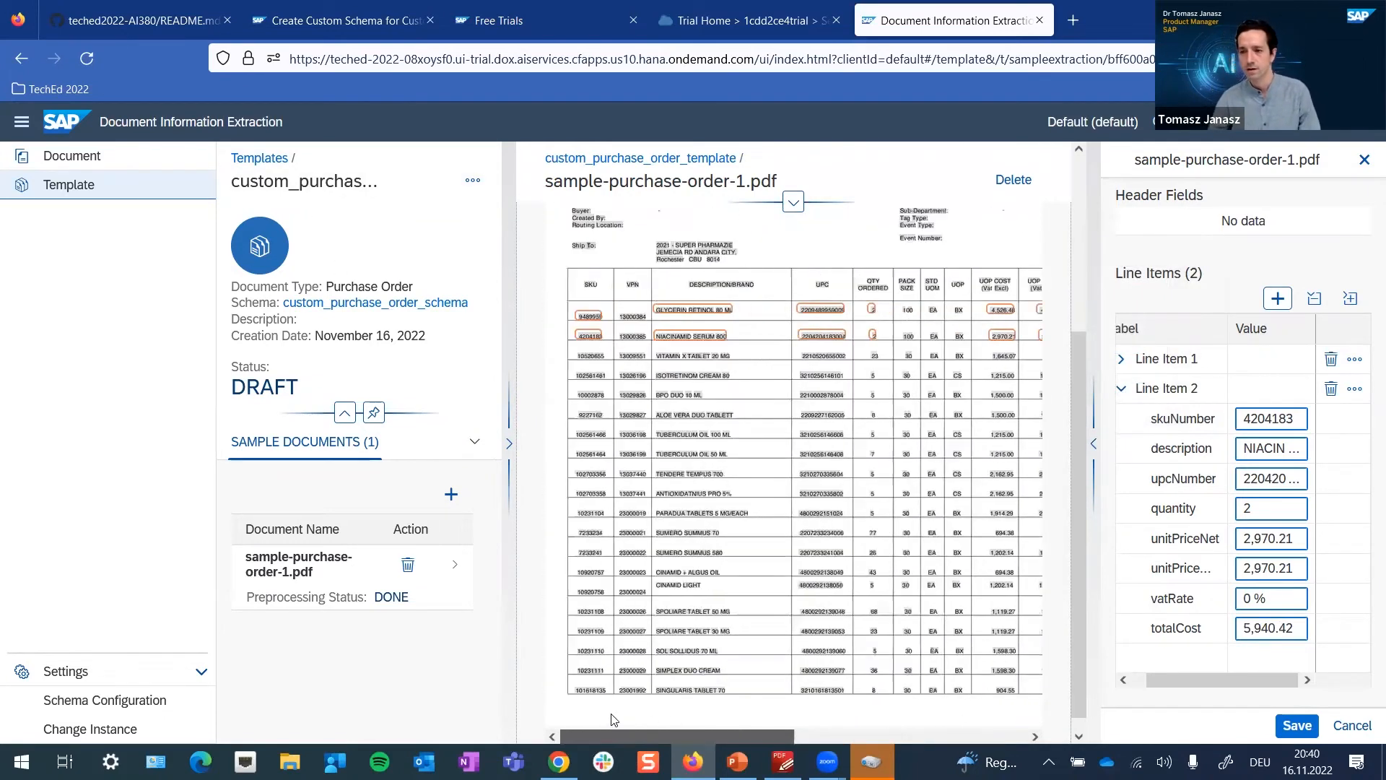
{"action": "left_click", "coordinate": [1122, 387]}
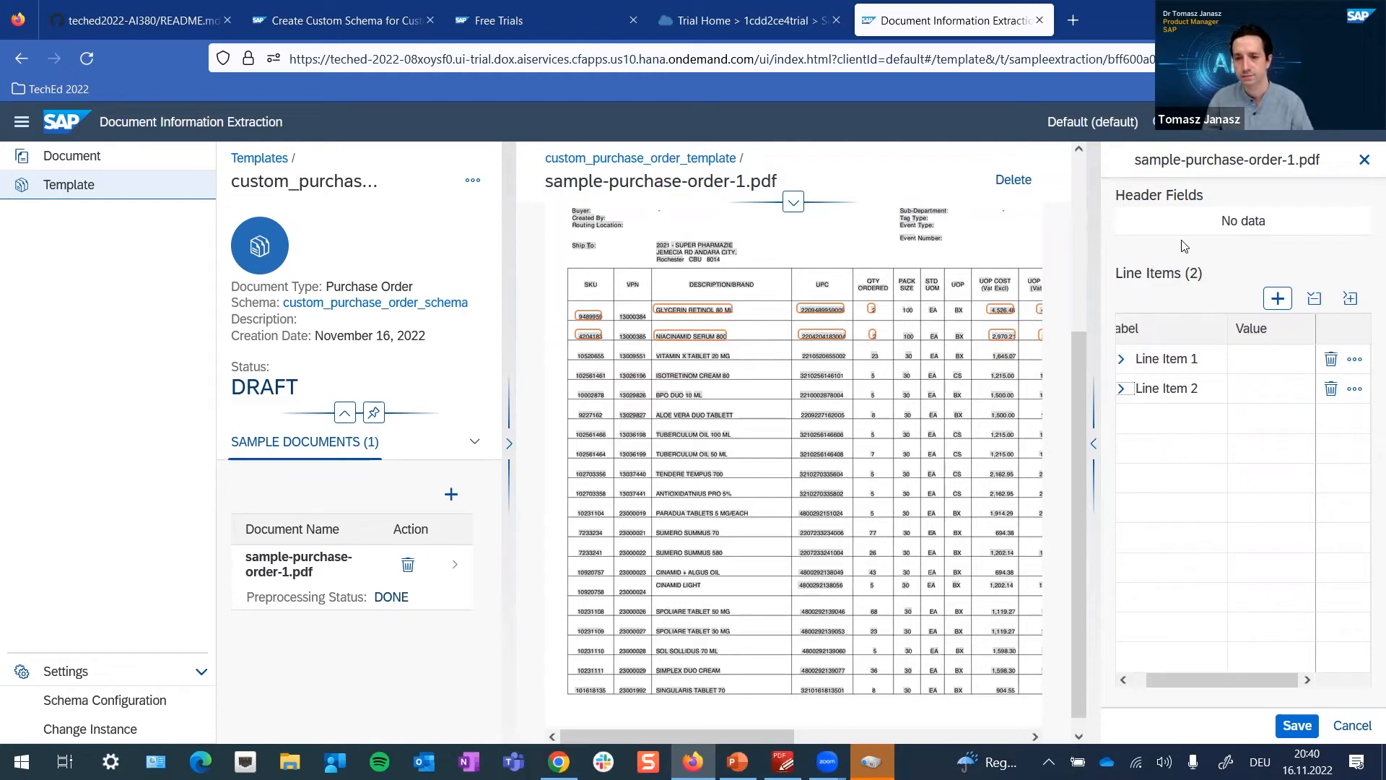
{"action": "scroll", "coordinate": [545, 366], "scroll_direction": "up", "scroll_amount": 1}
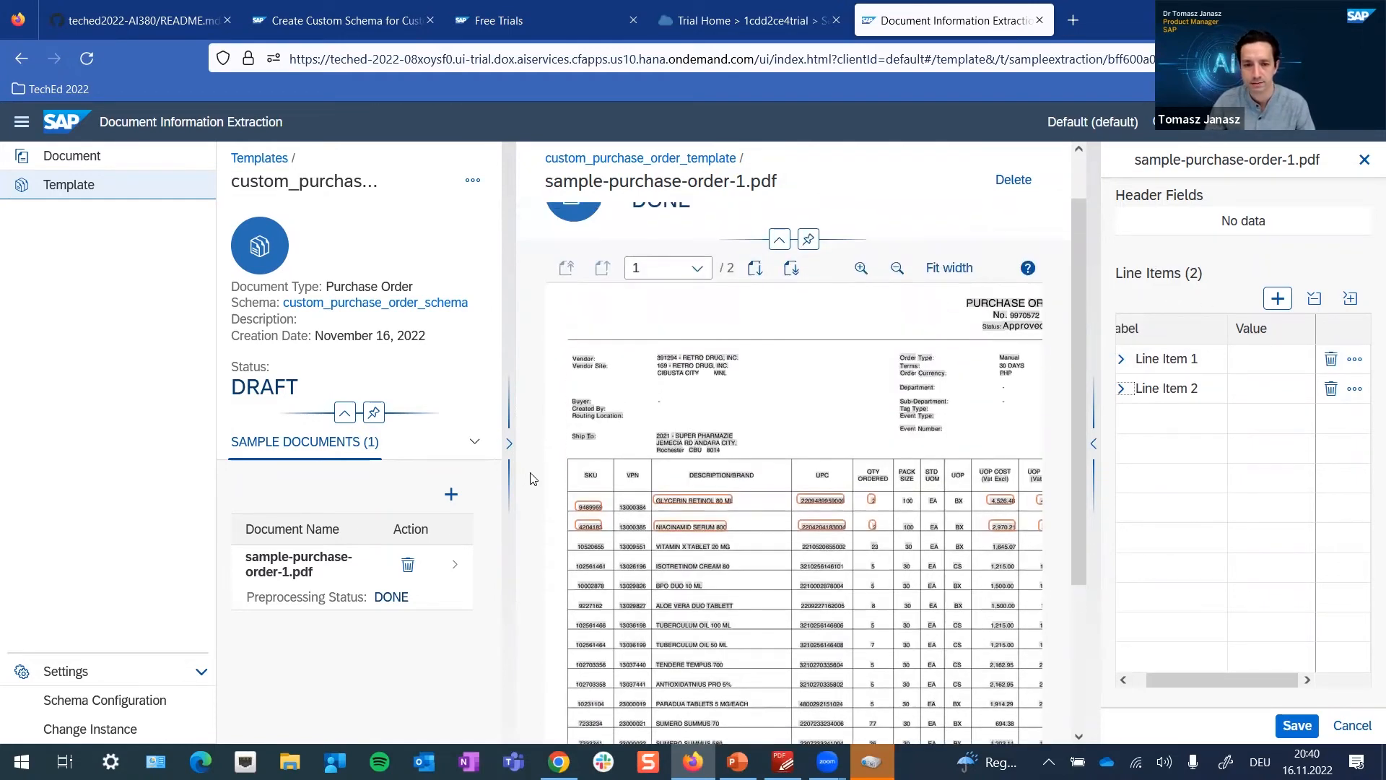
{"action": "mouse_move", "coordinate": [590, 522]}
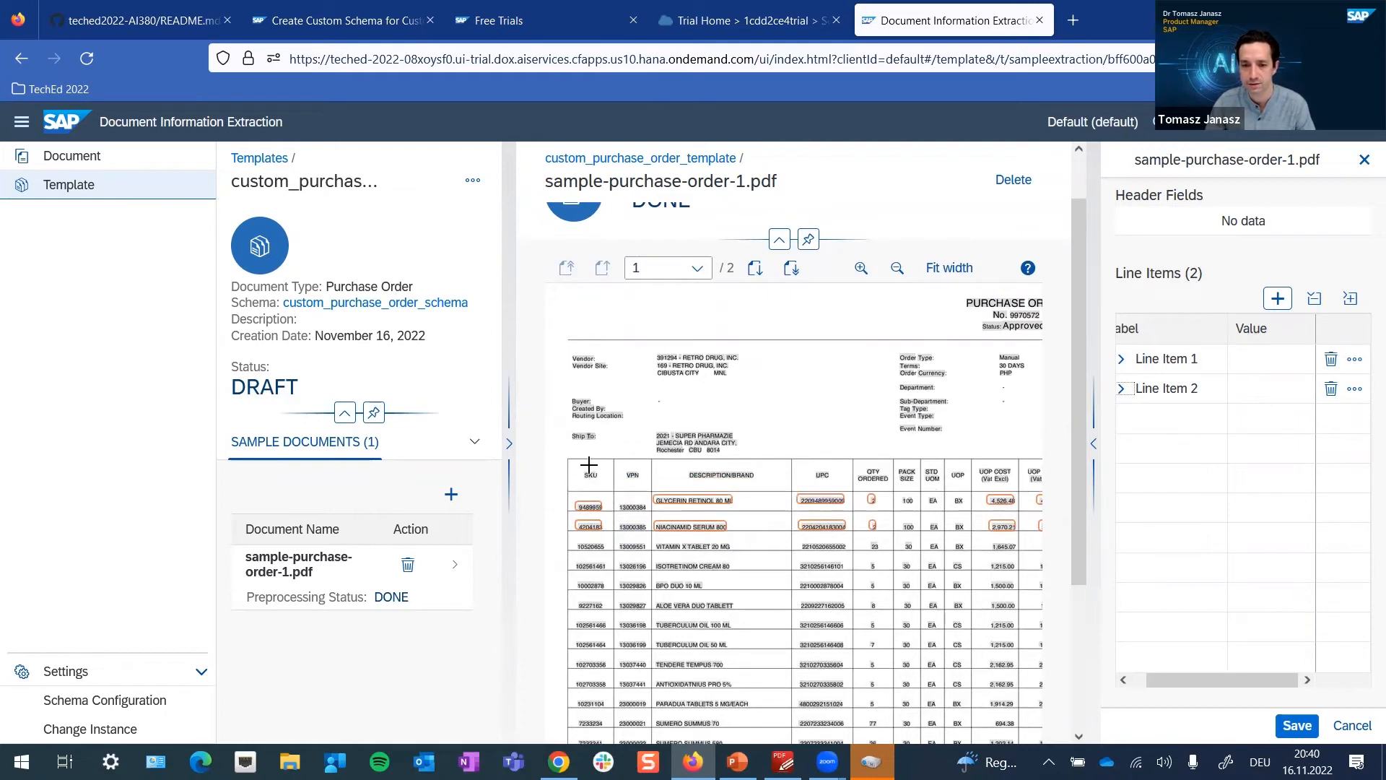
{"action": "left_click", "coordinate": [1295, 734]}
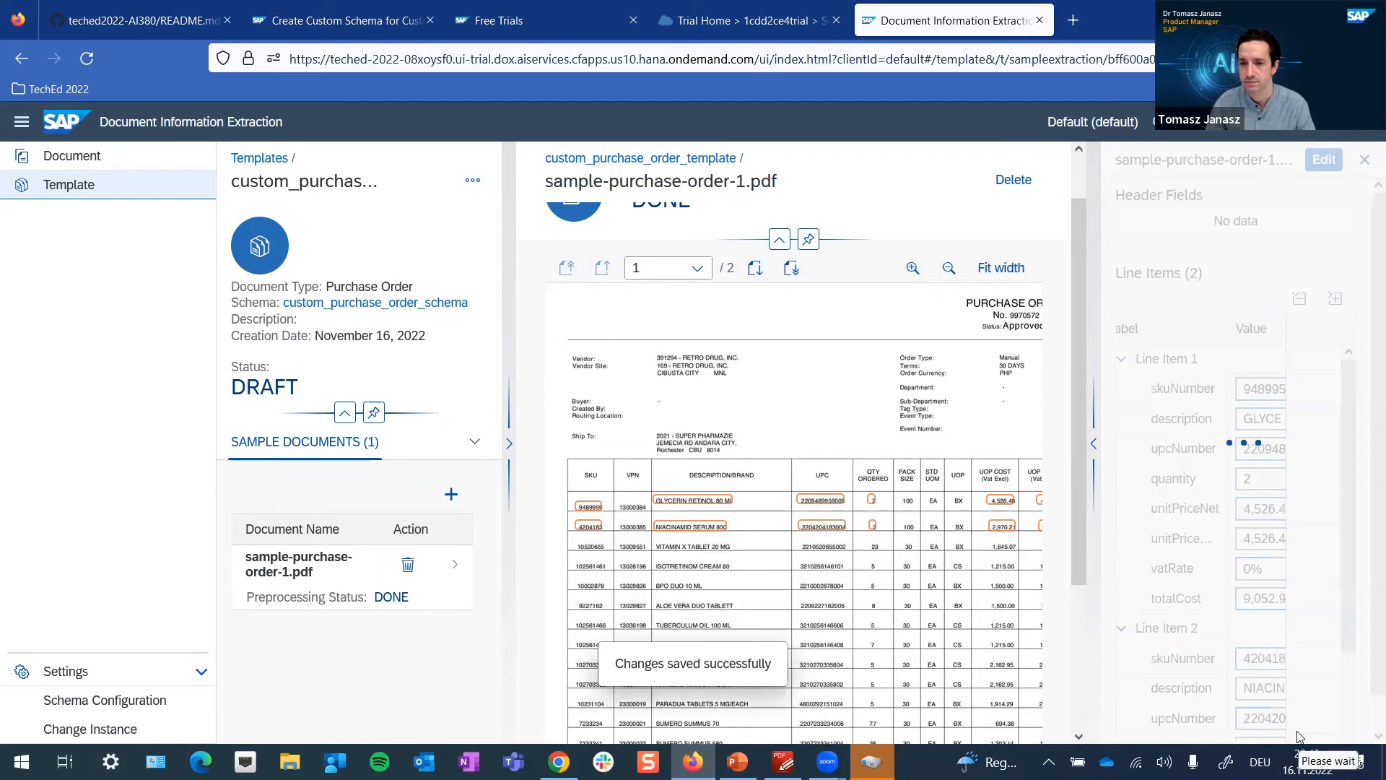
{"action": "left_click", "coordinate": [1364, 160]}
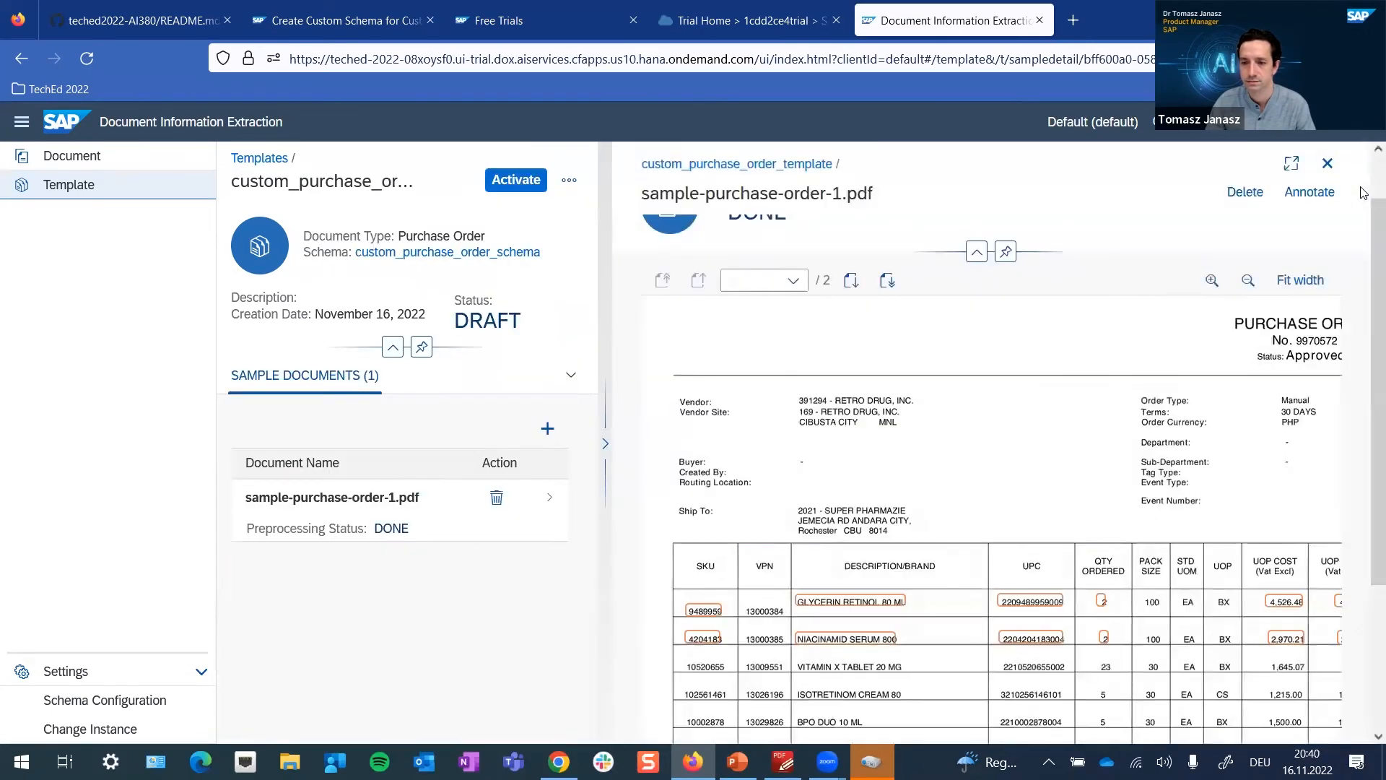
{"action": "scroll", "coordinate": [1121, 468], "scroll_direction": "down", "scroll_amount": 2}
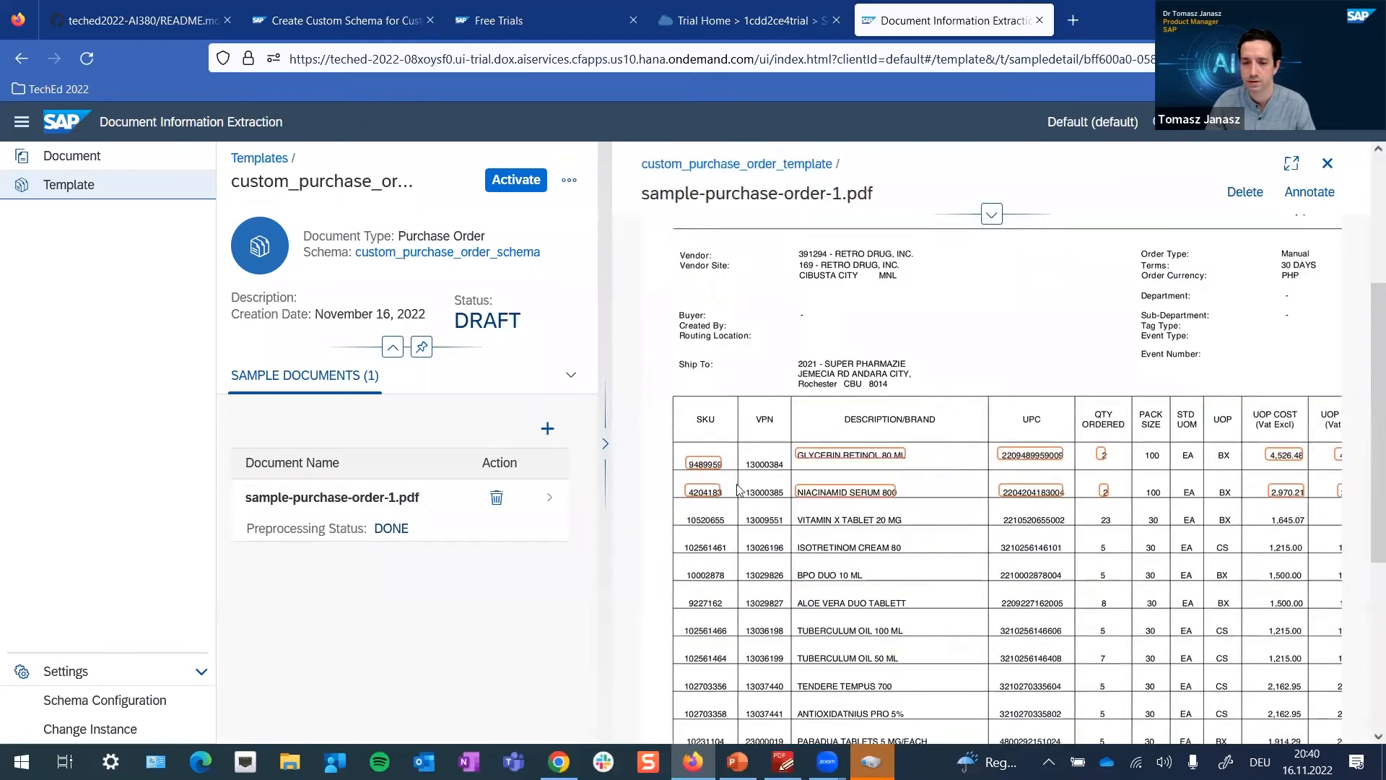
- Close the sample-purchase-order-1.pdf view and activate custom_purchase_order_template
{"action": "scroll", "coordinate": [1201, 503], "scroll_direction": "up", "scroll_amount": 3}
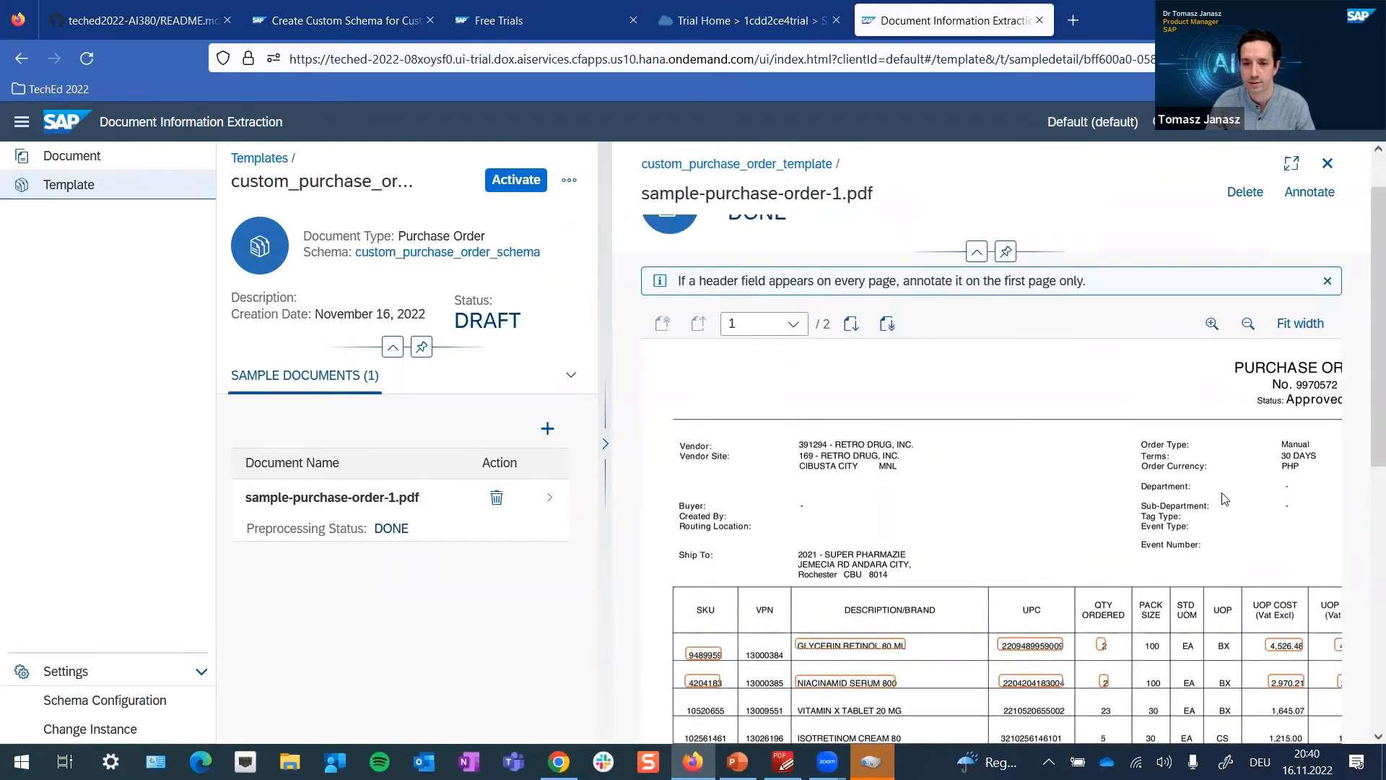
{"action": "scroll", "coordinate": [1226, 503], "scroll_direction": "up", "scroll_amount": 1}
{"action": "left_click", "coordinate": [1328, 164]}
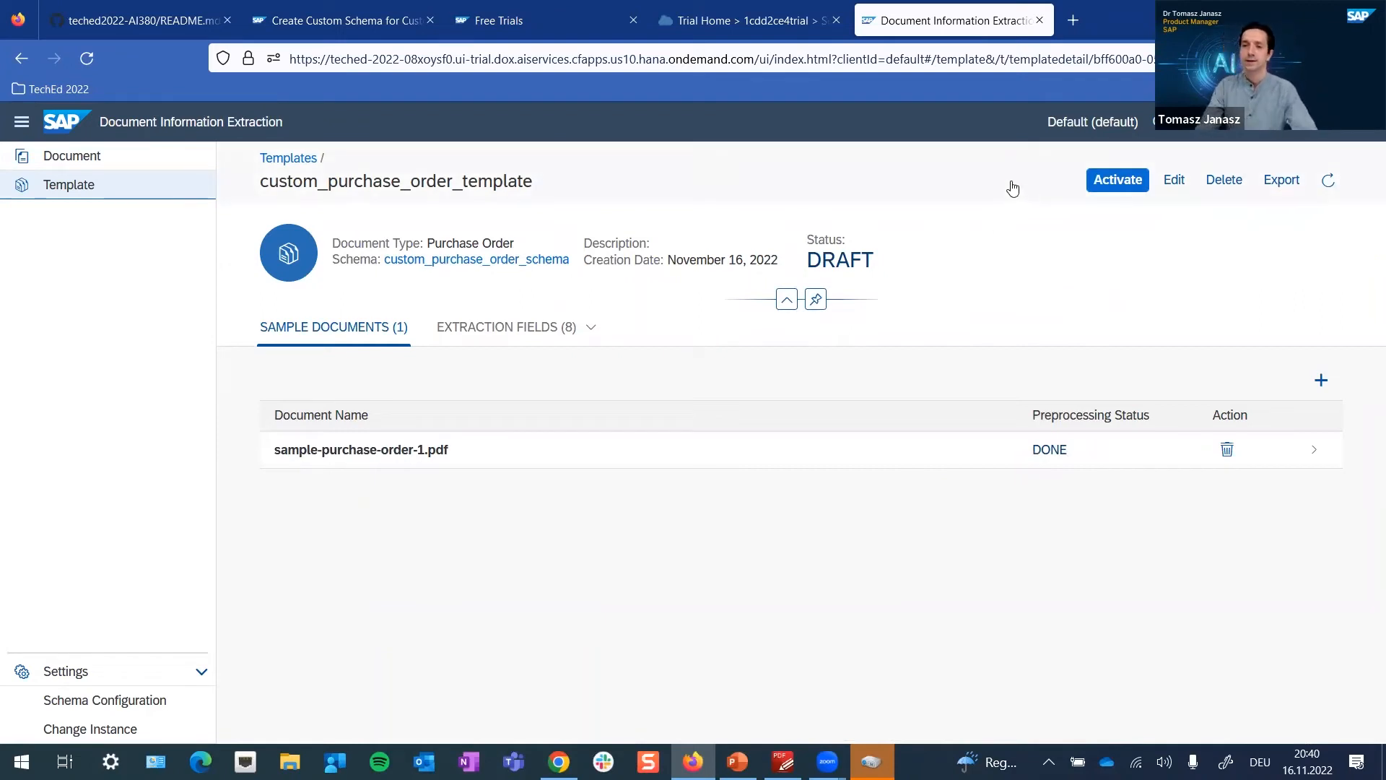
{"action": "left_click", "coordinate": [1116, 185]}
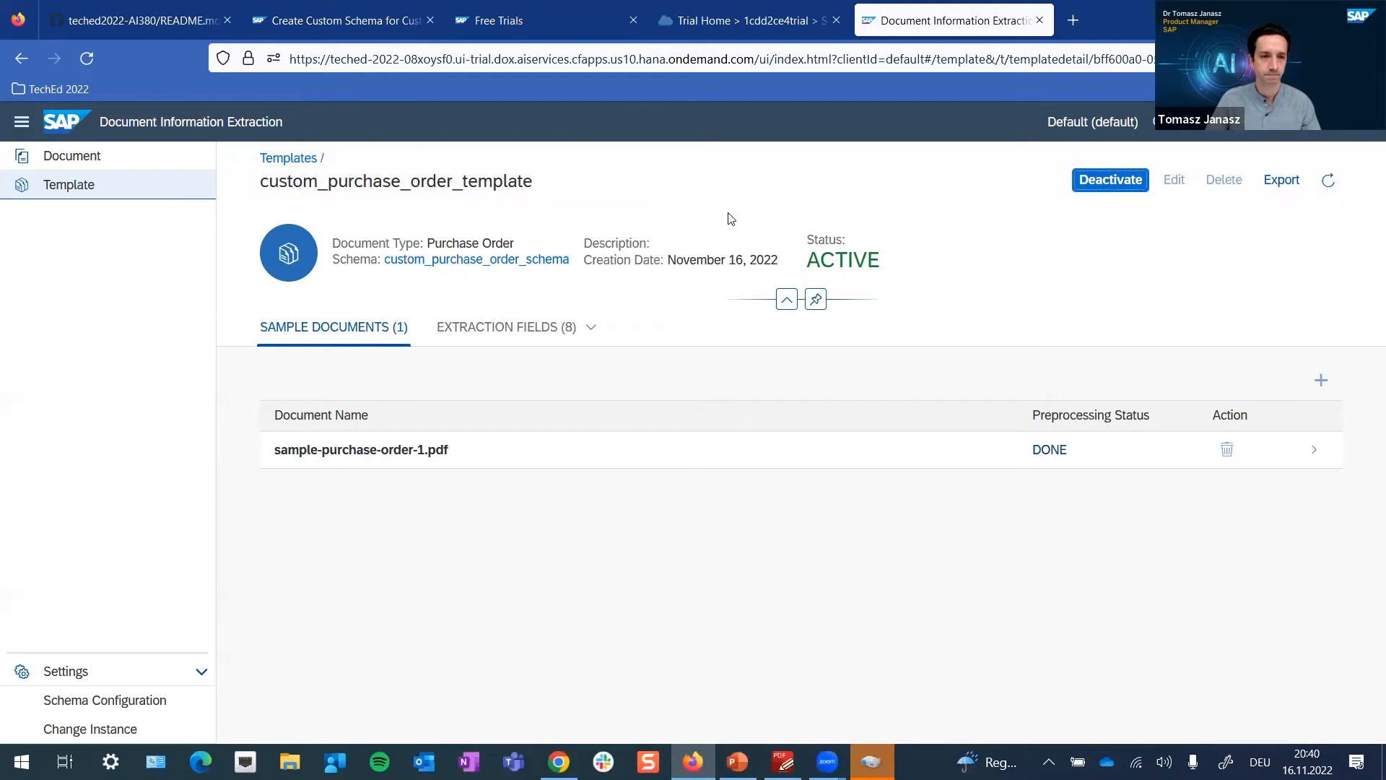
- Start a new document upload with document type Purchase Order, schema custom_purchase_order_schema and template Detect automatically
{"action": "left_click", "coordinate": [100, 165]}
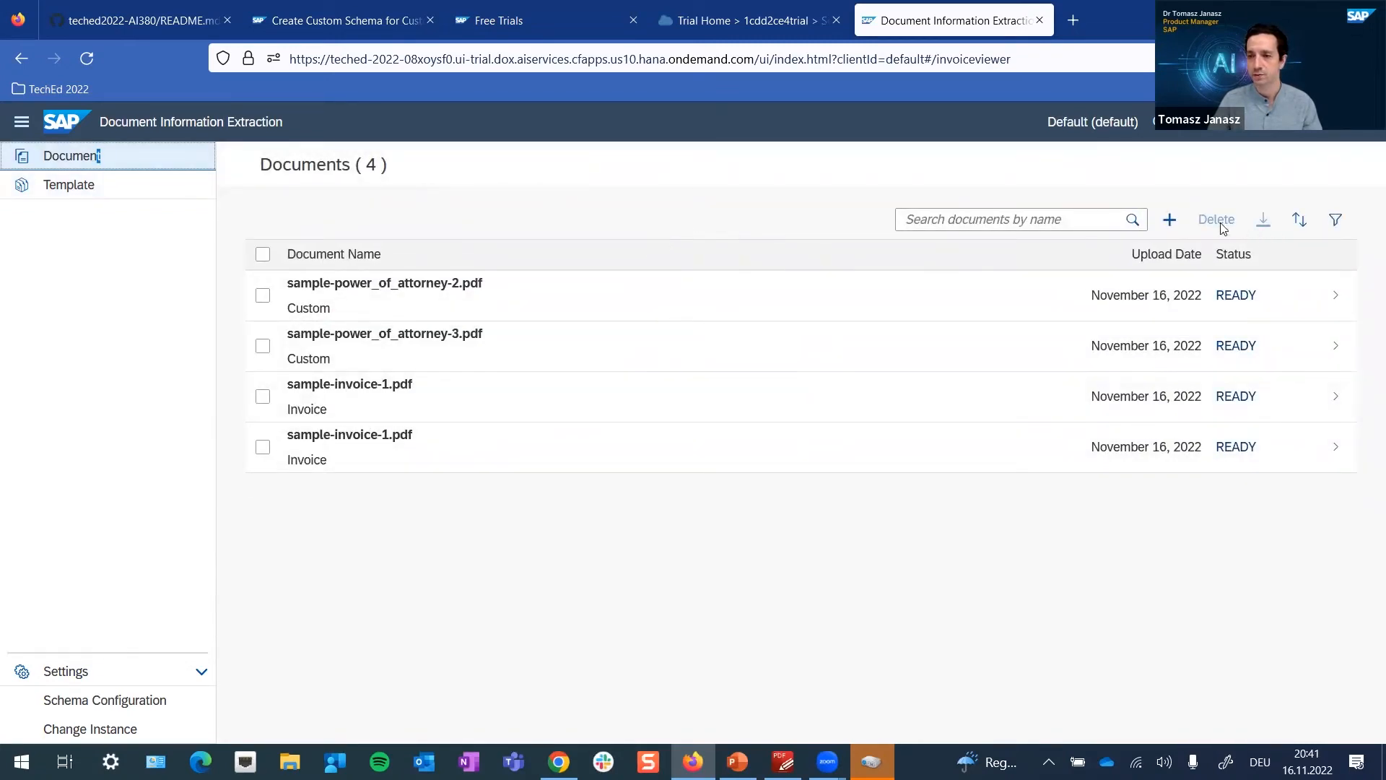
{"action": "left_click", "coordinate": [1170, 221]}
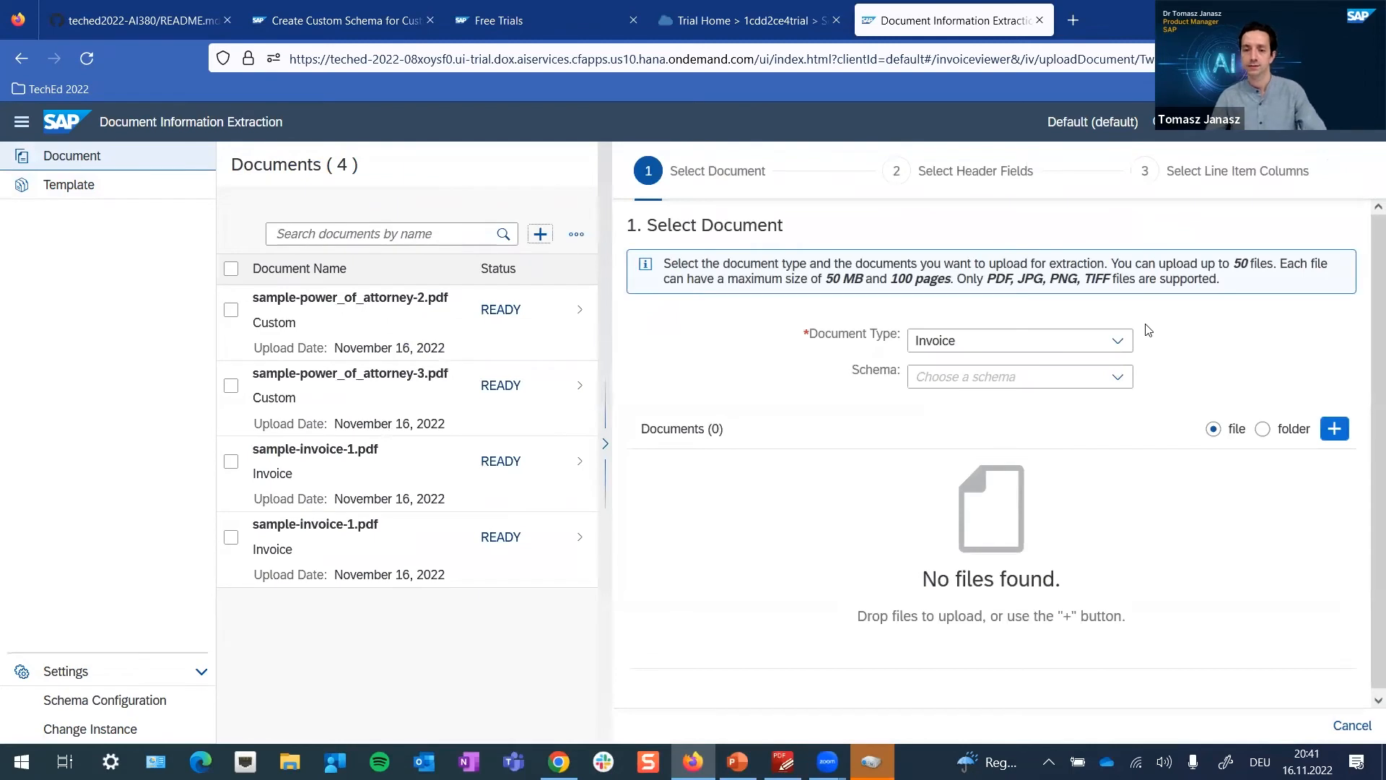
{"action": "left_click", "coordinate": [1125, 349]}
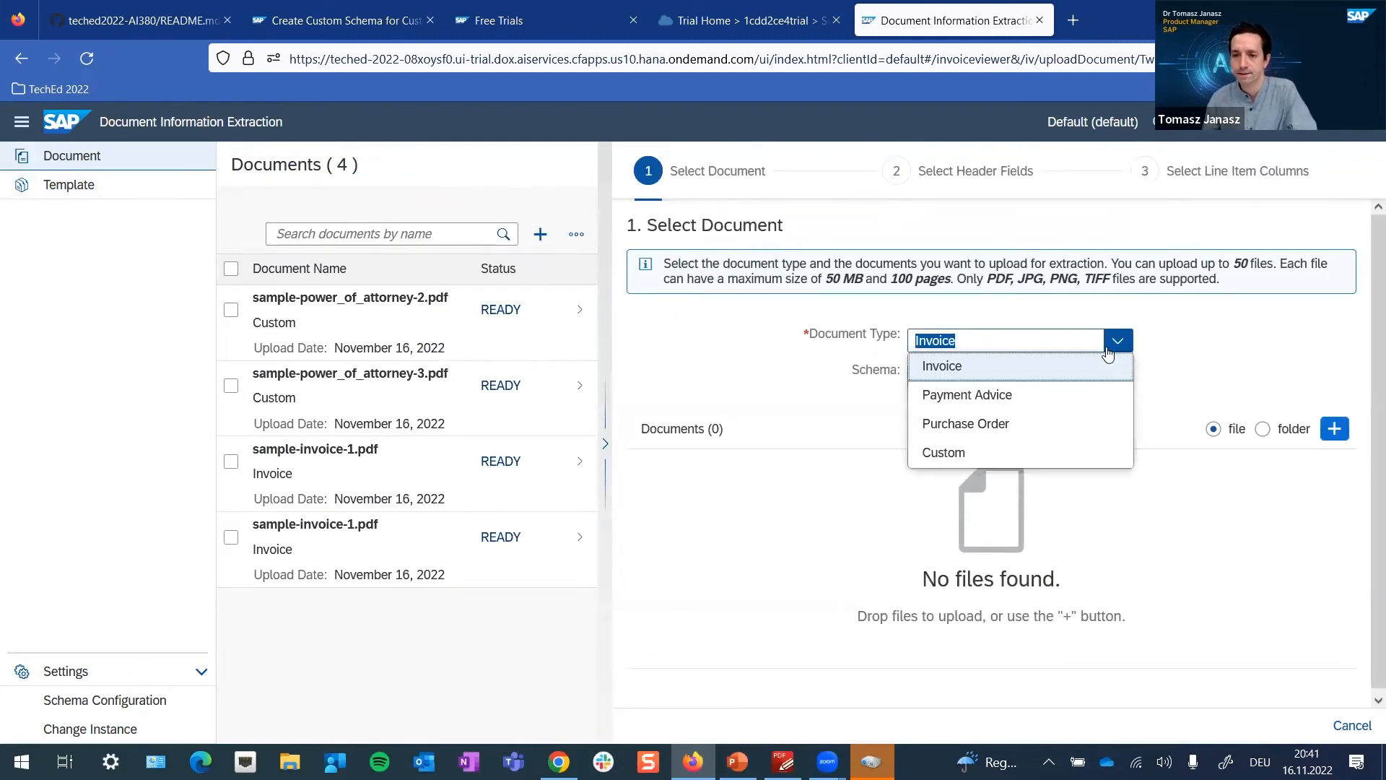
{"action": "left_click", "coordinate": [1062, 431]}
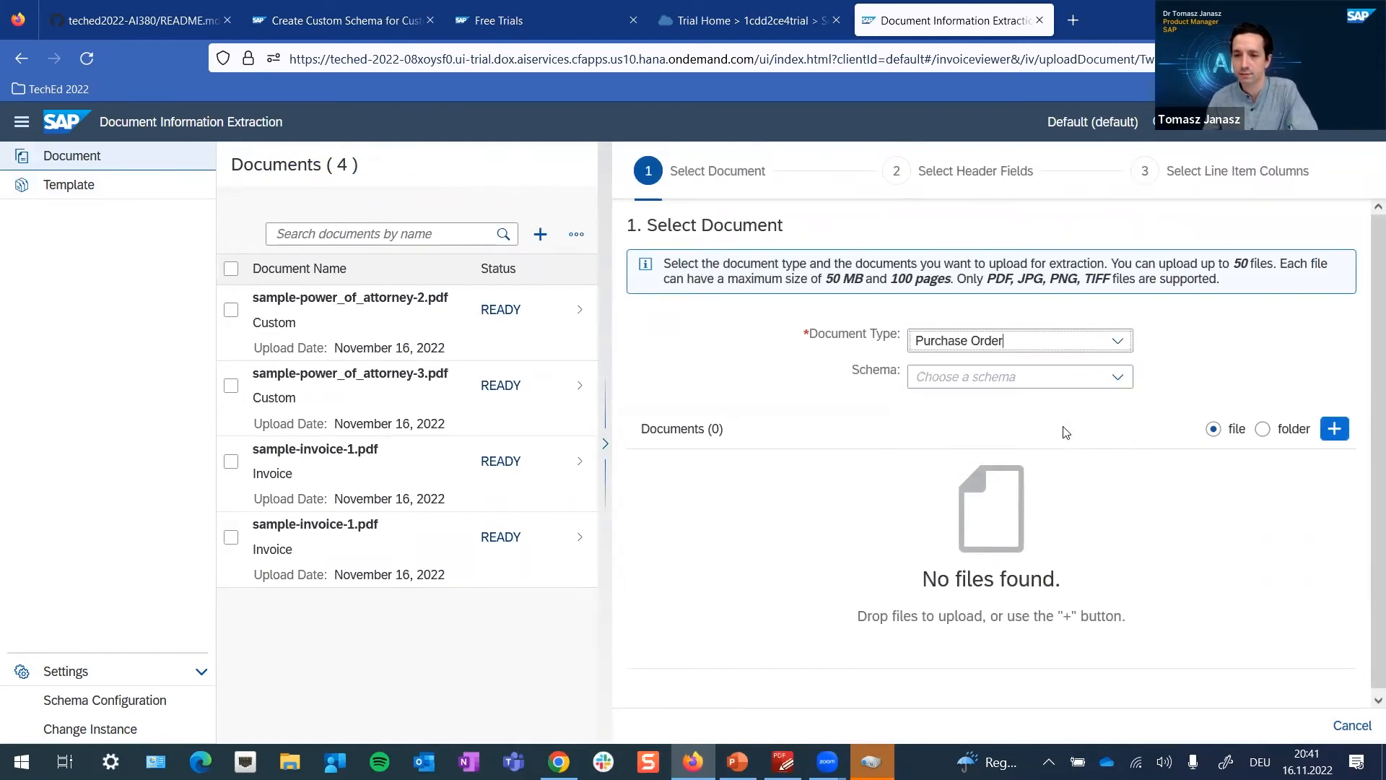
{"action": "left_click", "coordinate": [1121, 381]}
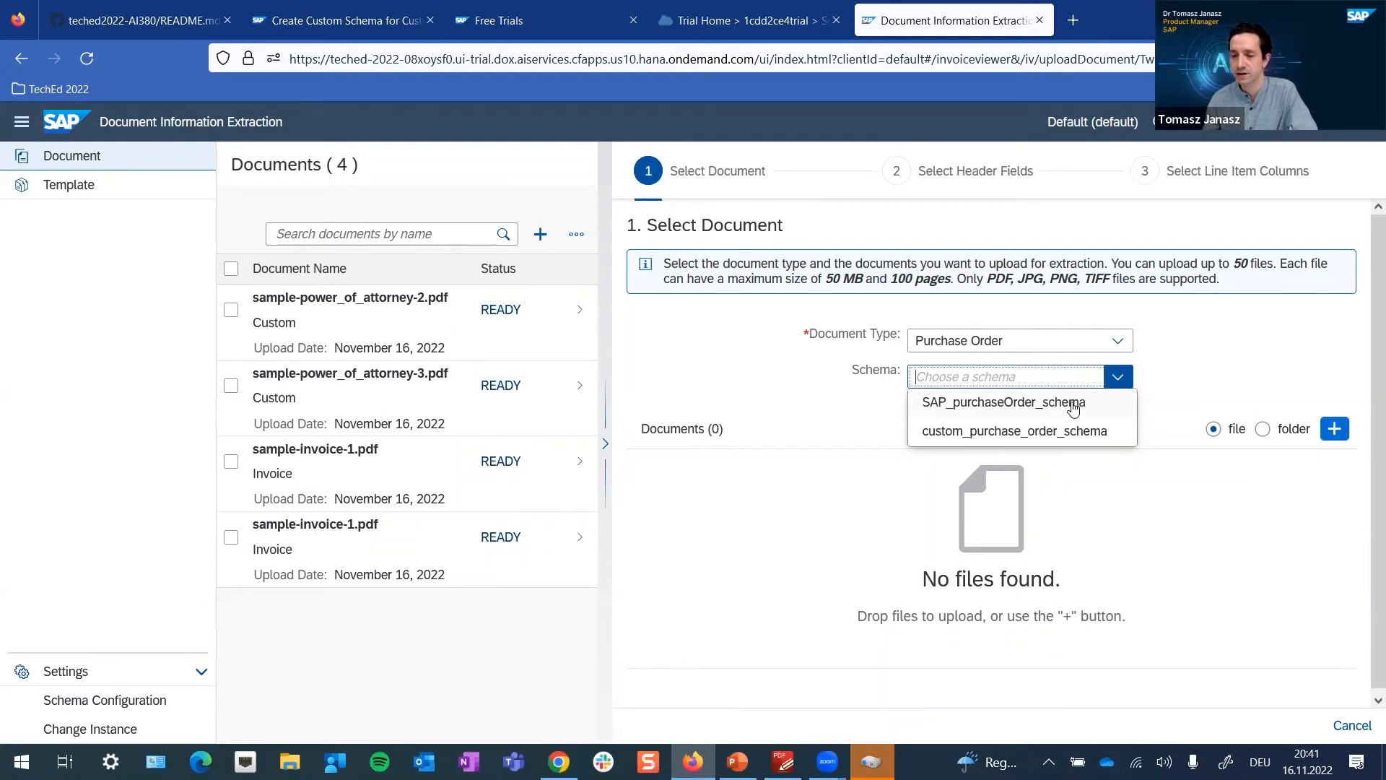
{"action": "left_click", "coordinate": [1056, 433]}
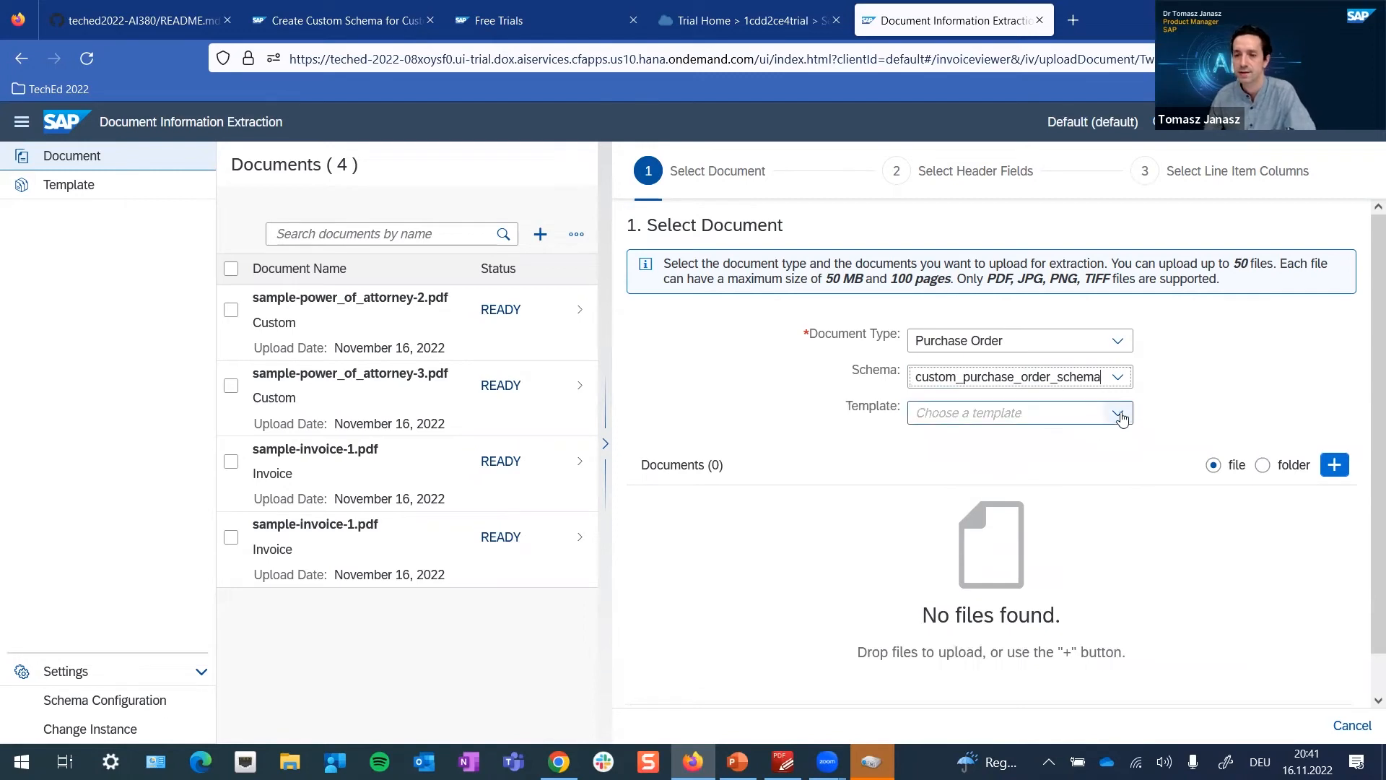
{"action": "left_click", "coordinate": [1118, 414]}
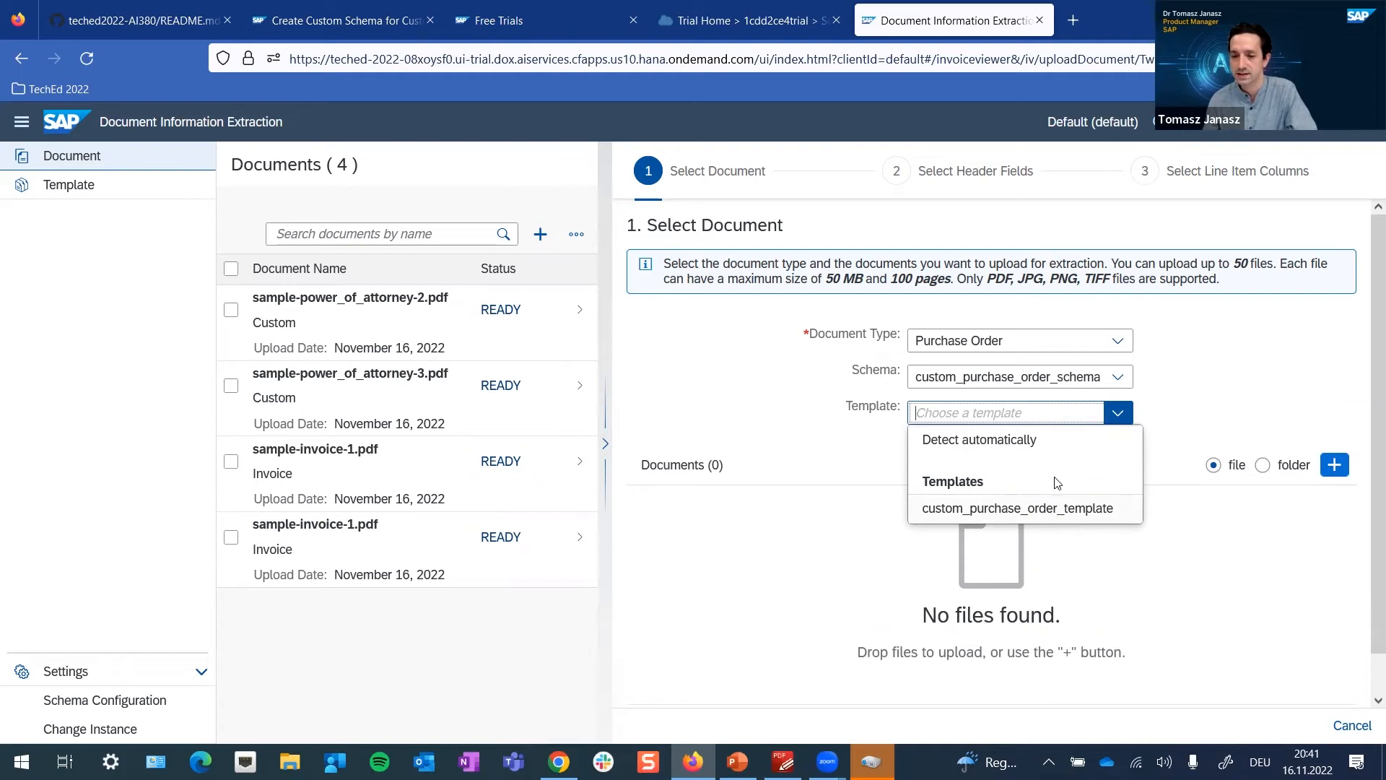
{"action": "left_click", "coordinate": [1041, 442]}
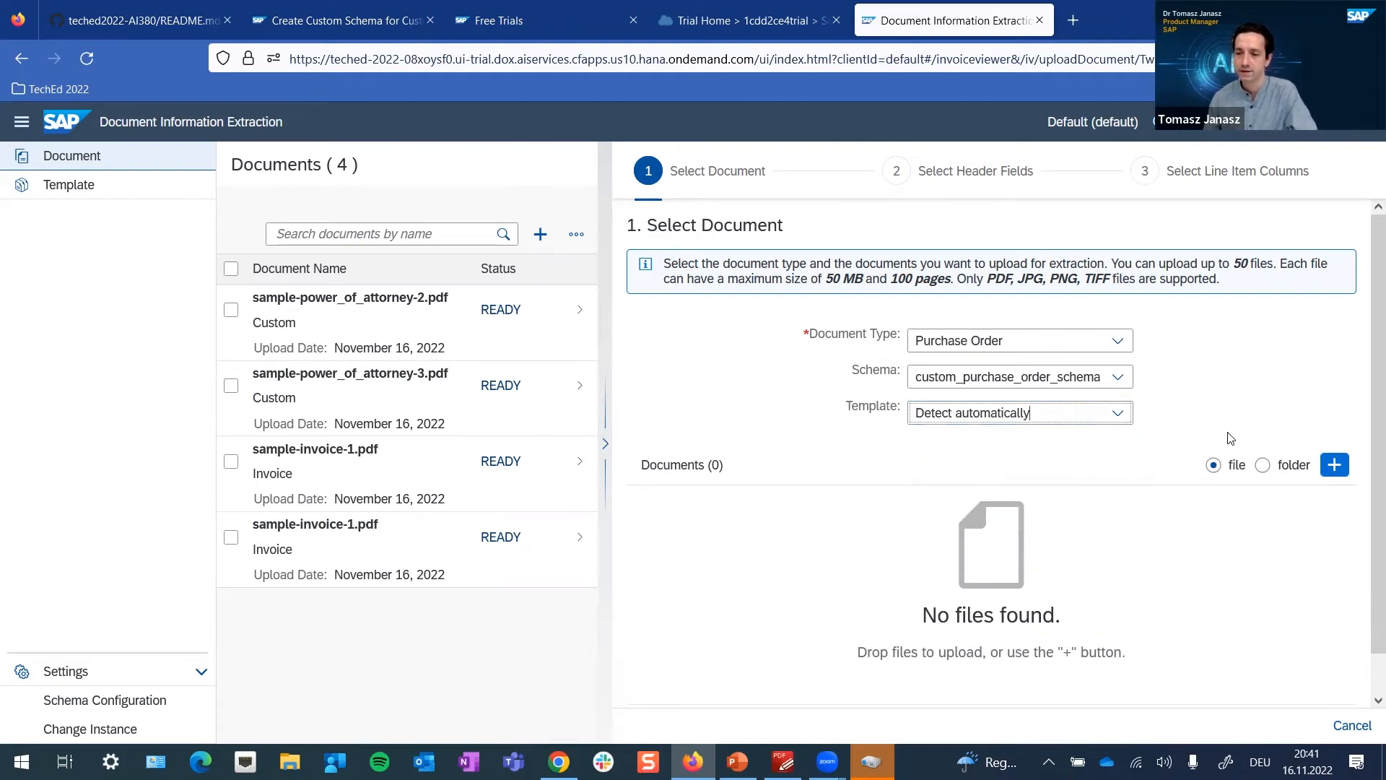
- Add the file sample-purchase-order-2.pdf from the Custom PO folder to the upload
{"action": "scroll", "coordinate": [1298, 430], "scroll_direction": "down", "scroll_amount": 1}
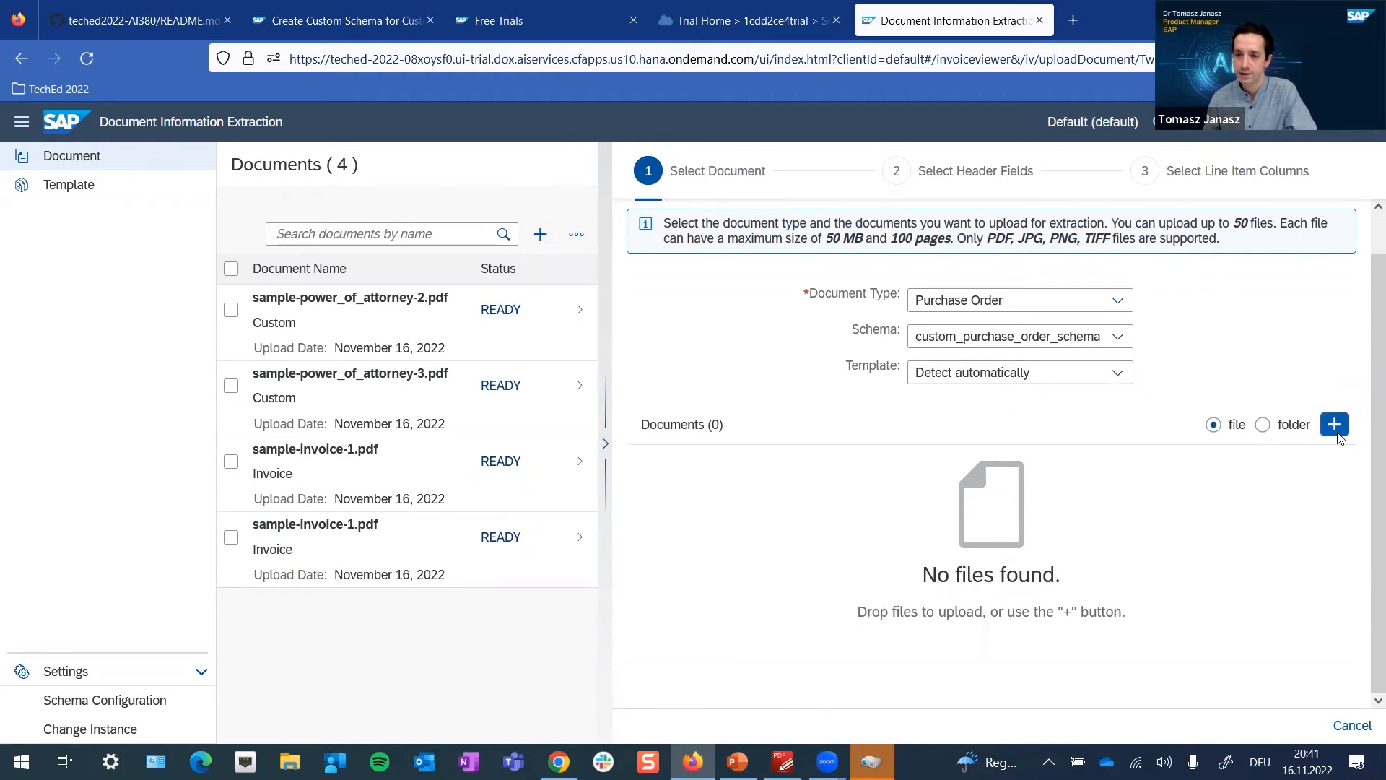
{"action": "left_click", "coordinate": [1335, 426]}
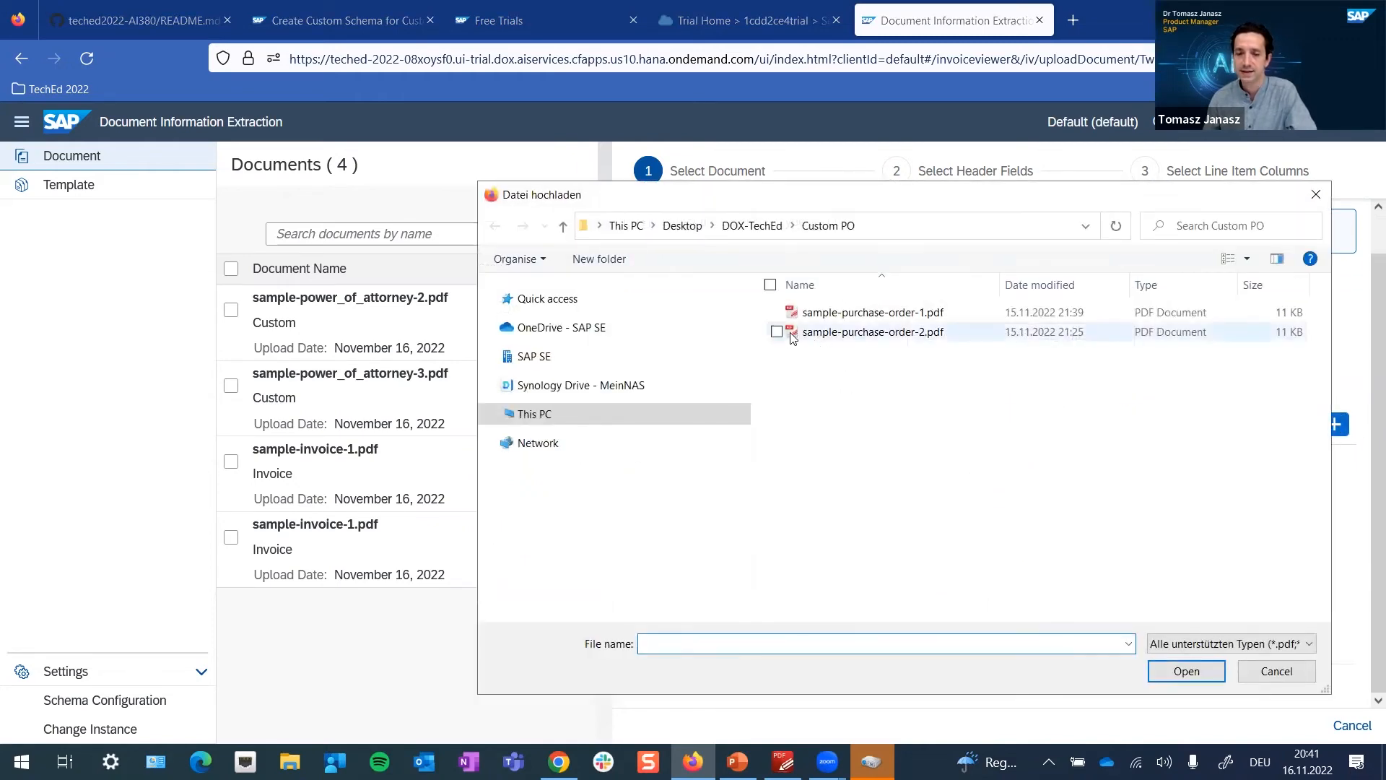
{"action": "double_click", "coordinate": [793, 334]}
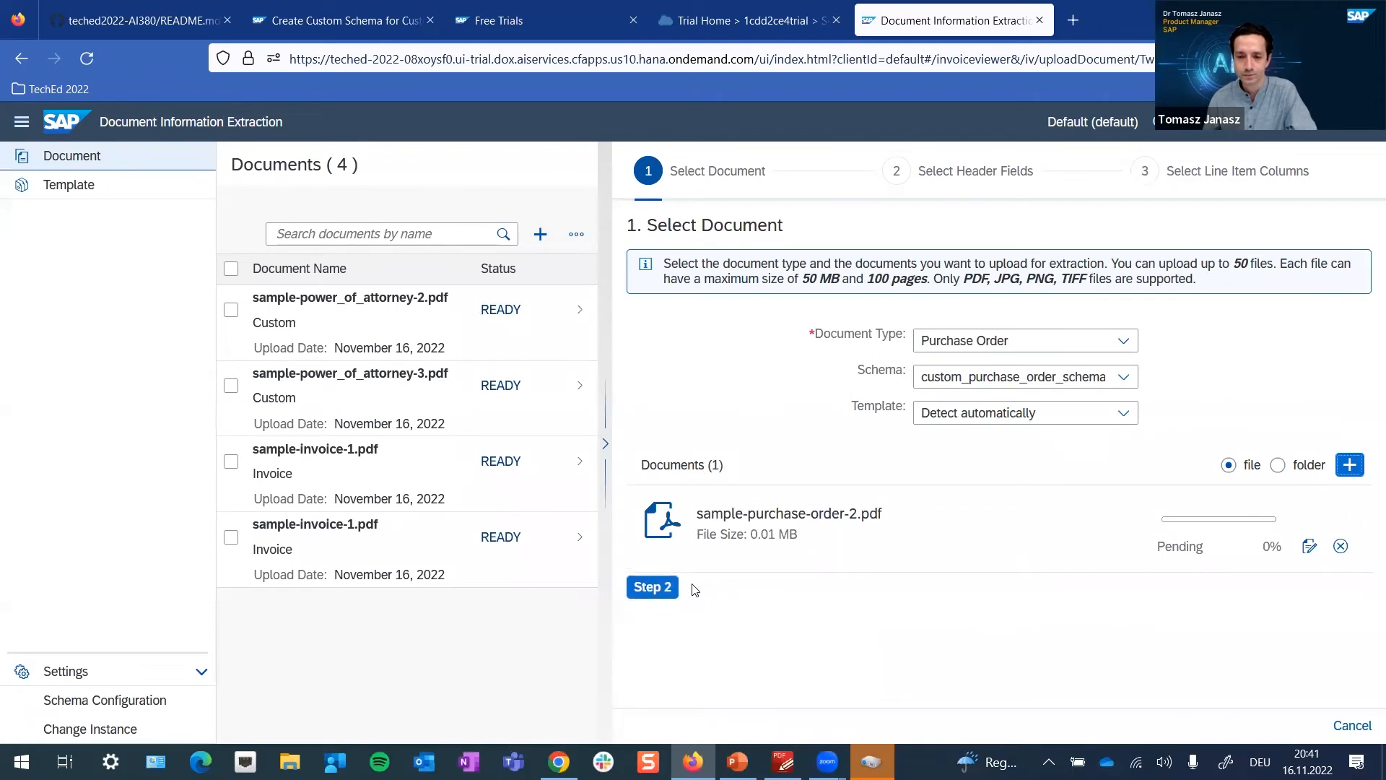
- Accept the schema's header fields and line item columns, review the selection, and confirm the upload
{"action": "left_click", "coordinate": [655, 585]}
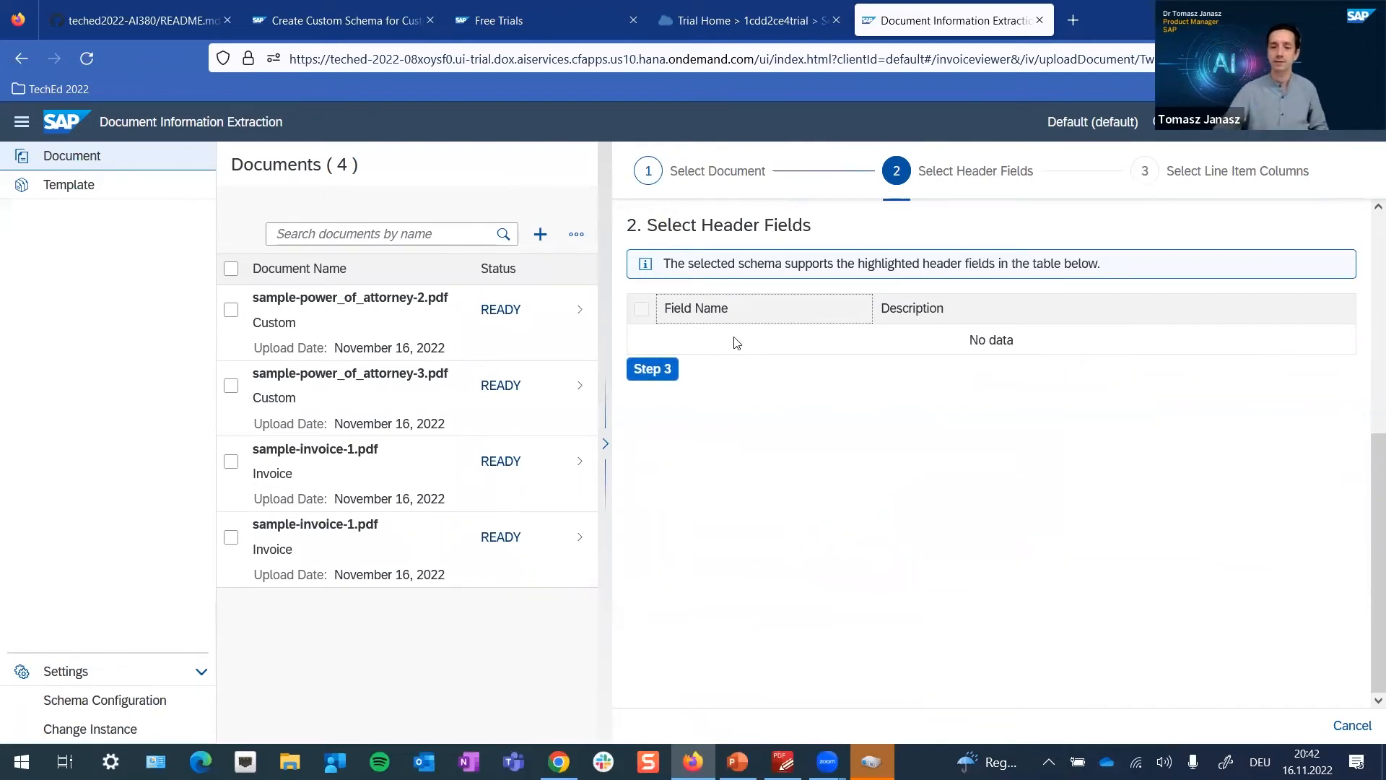
{"action": "left_click", "coordinate": [668, 371]}
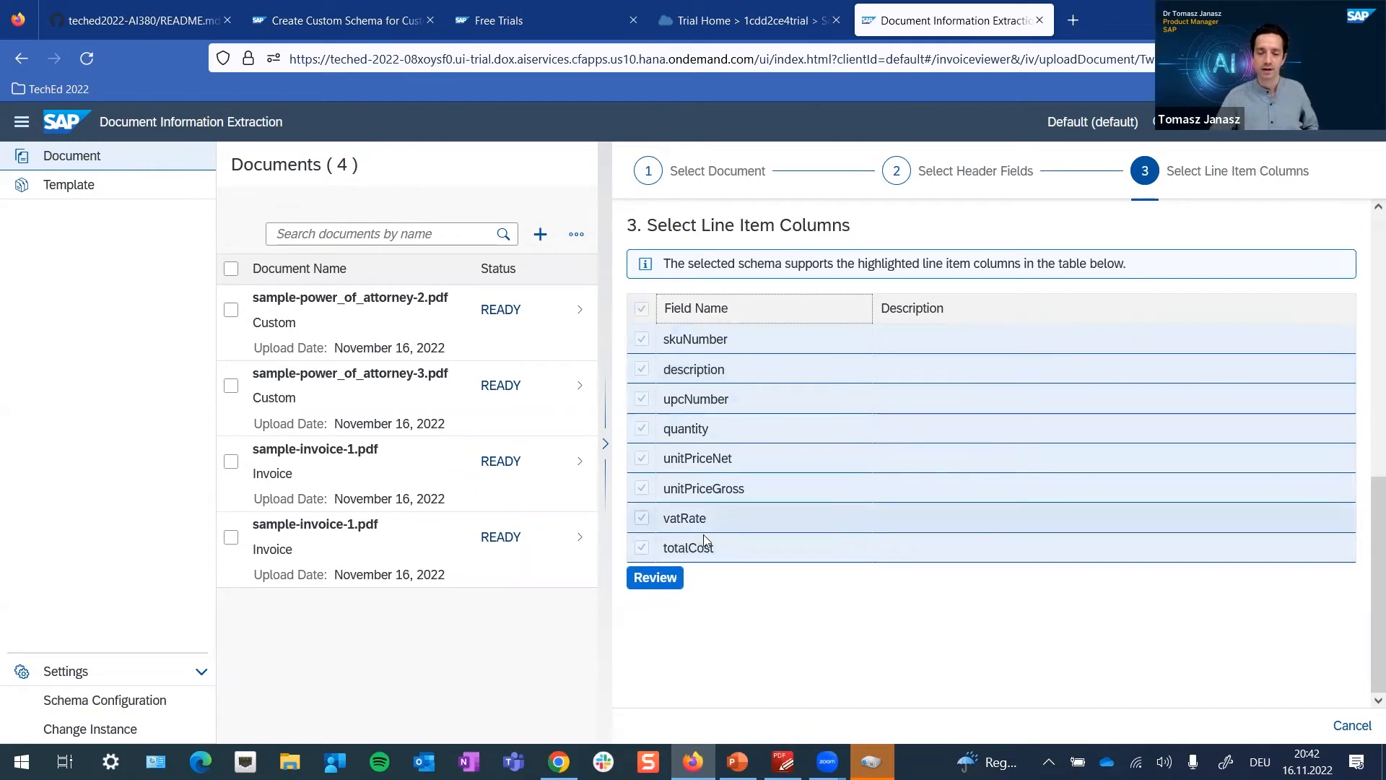
{"action": "left_click", "coordinate": [659, 577]}
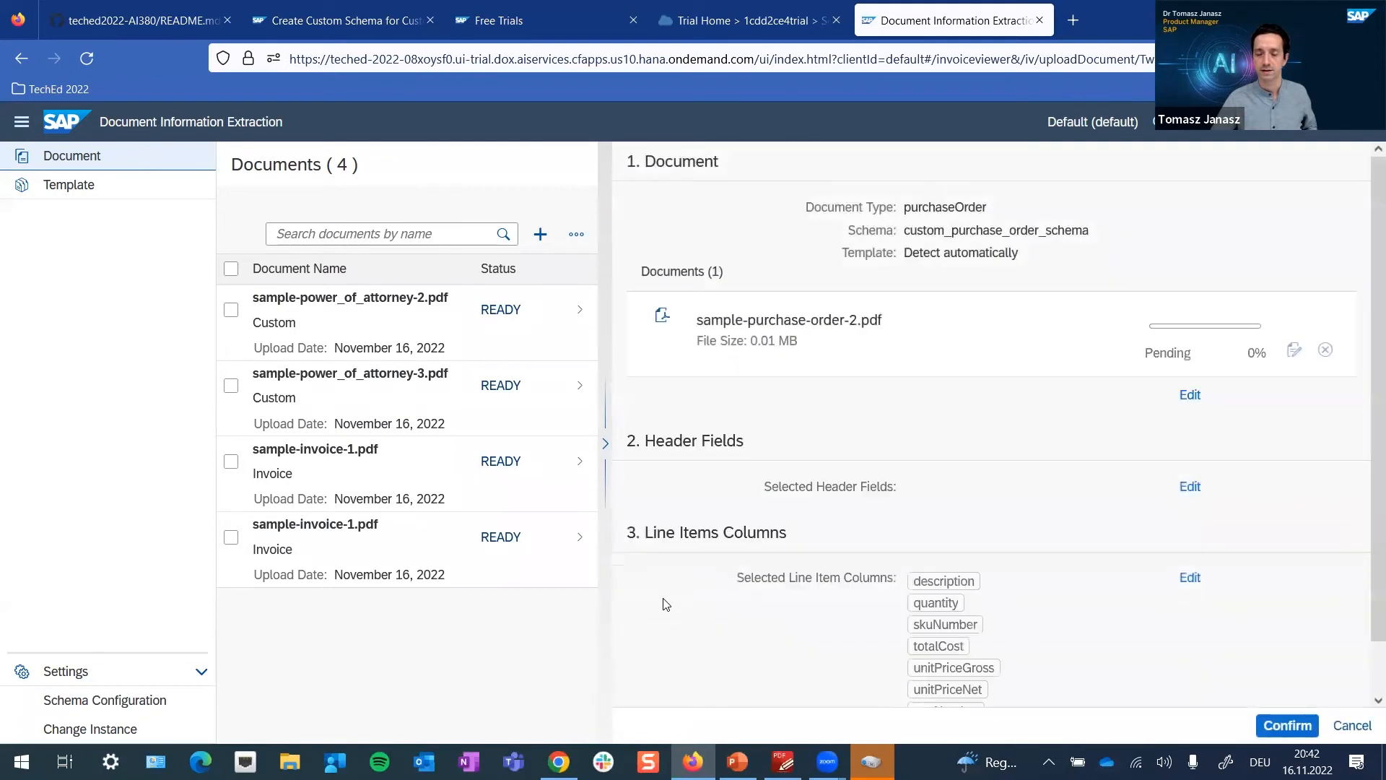
{"action": "scroll", "coordinate": [1163, 472], "scroll_direction": "down", "scroll_amount": 1}
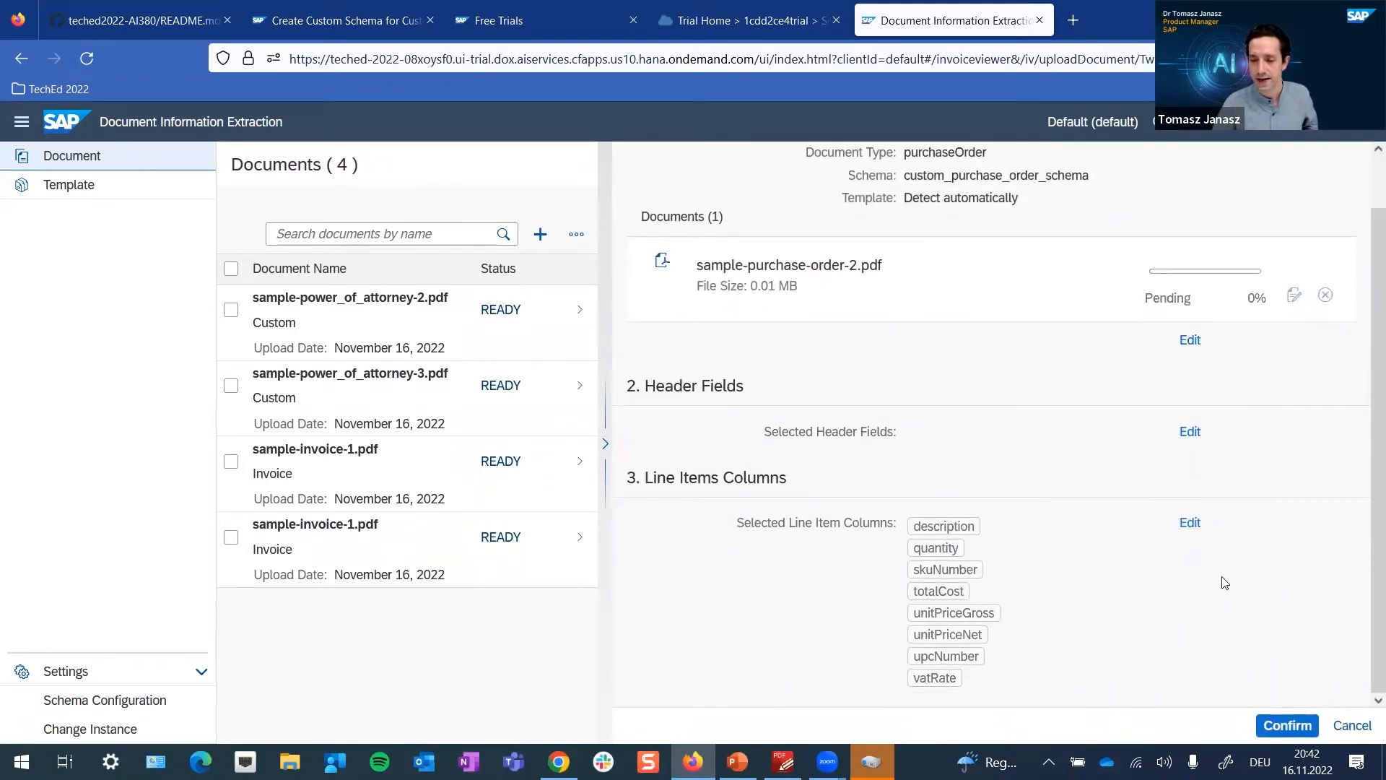
{"action": "left_click", "coordinate": [1286, 725]}
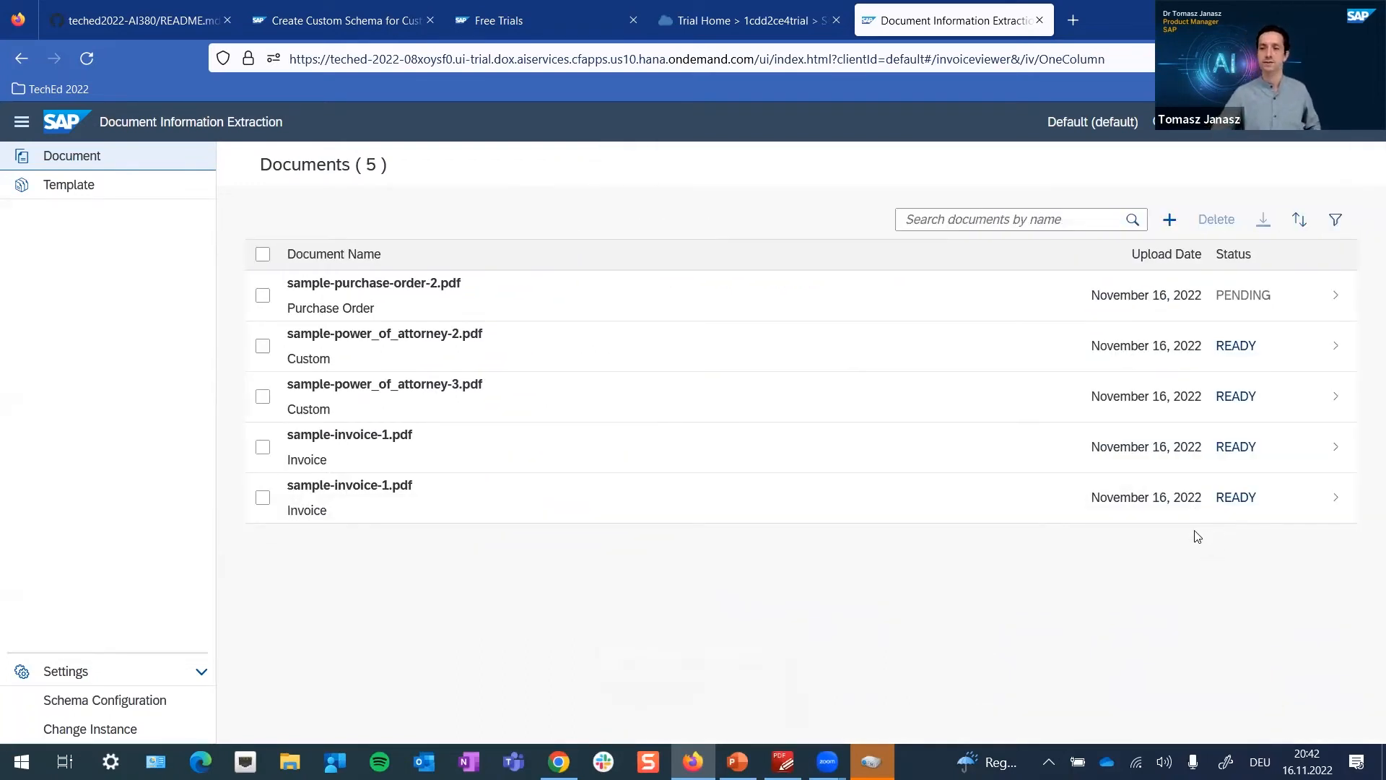
- Open the processed sample-purchase-order-2.pdf and inspect the extracted fields marked on pages 1 and 2
{"action": "mouse_move", "coordinate": [1235, 297]}
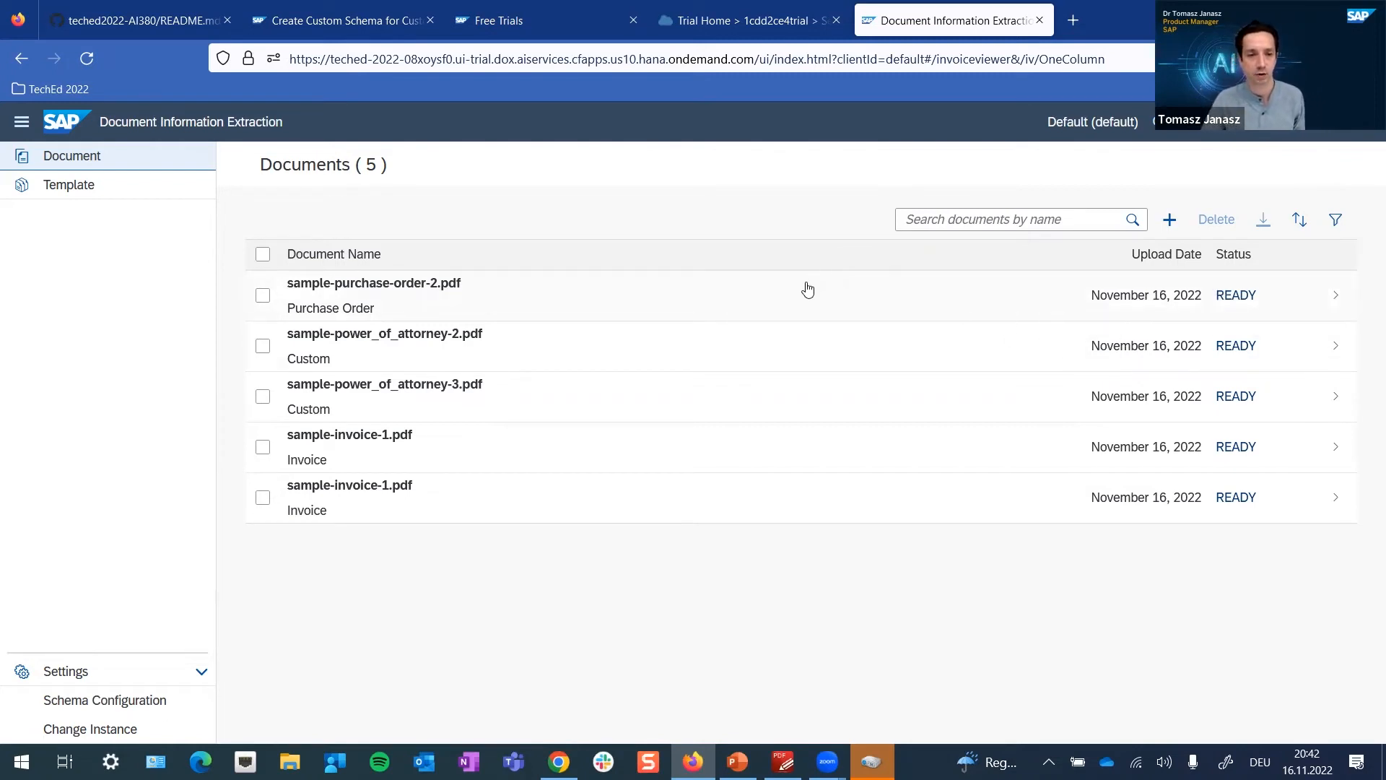
{"action": "left_click", "coordinate": [1148, 306]}
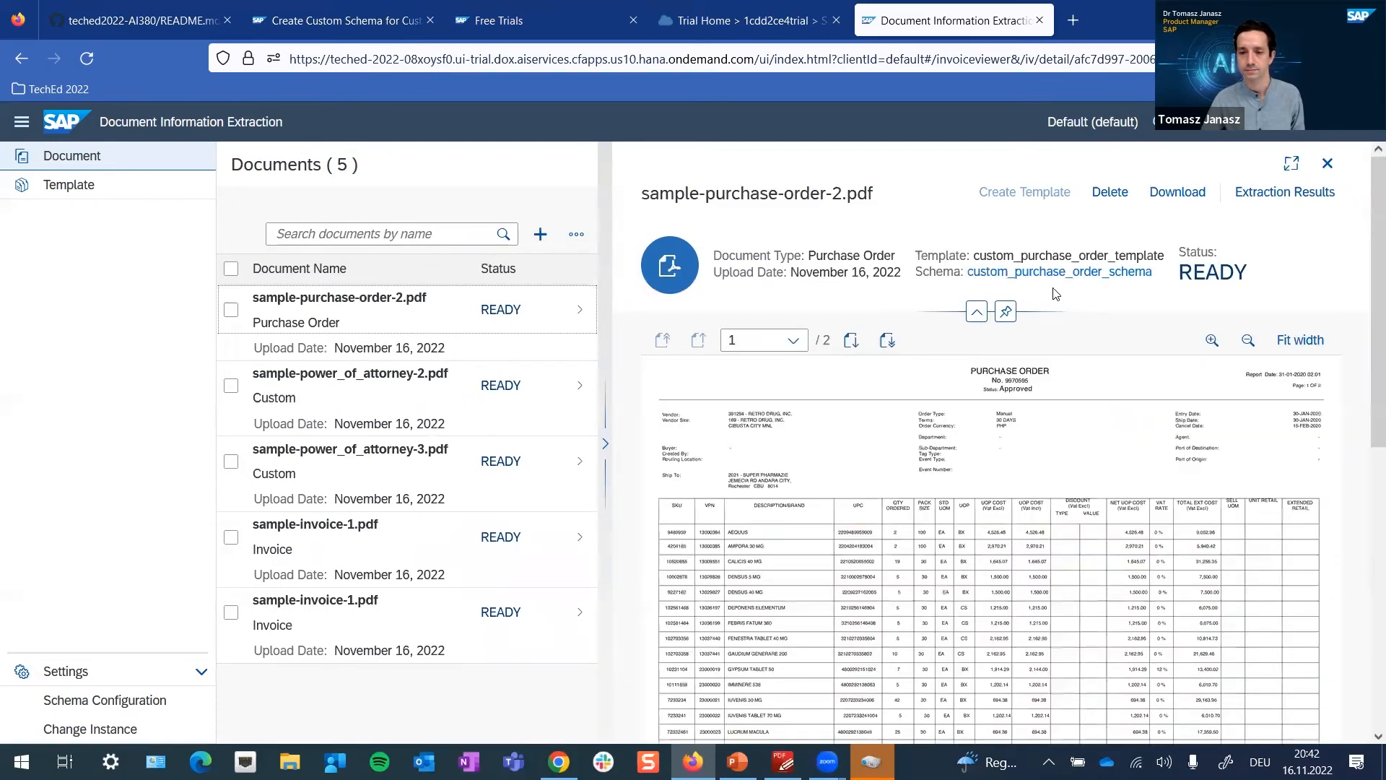
{"action": "scroll", "coordinate": [1058, 285], "scroll_direction": "down", "scroll_amount": 4}
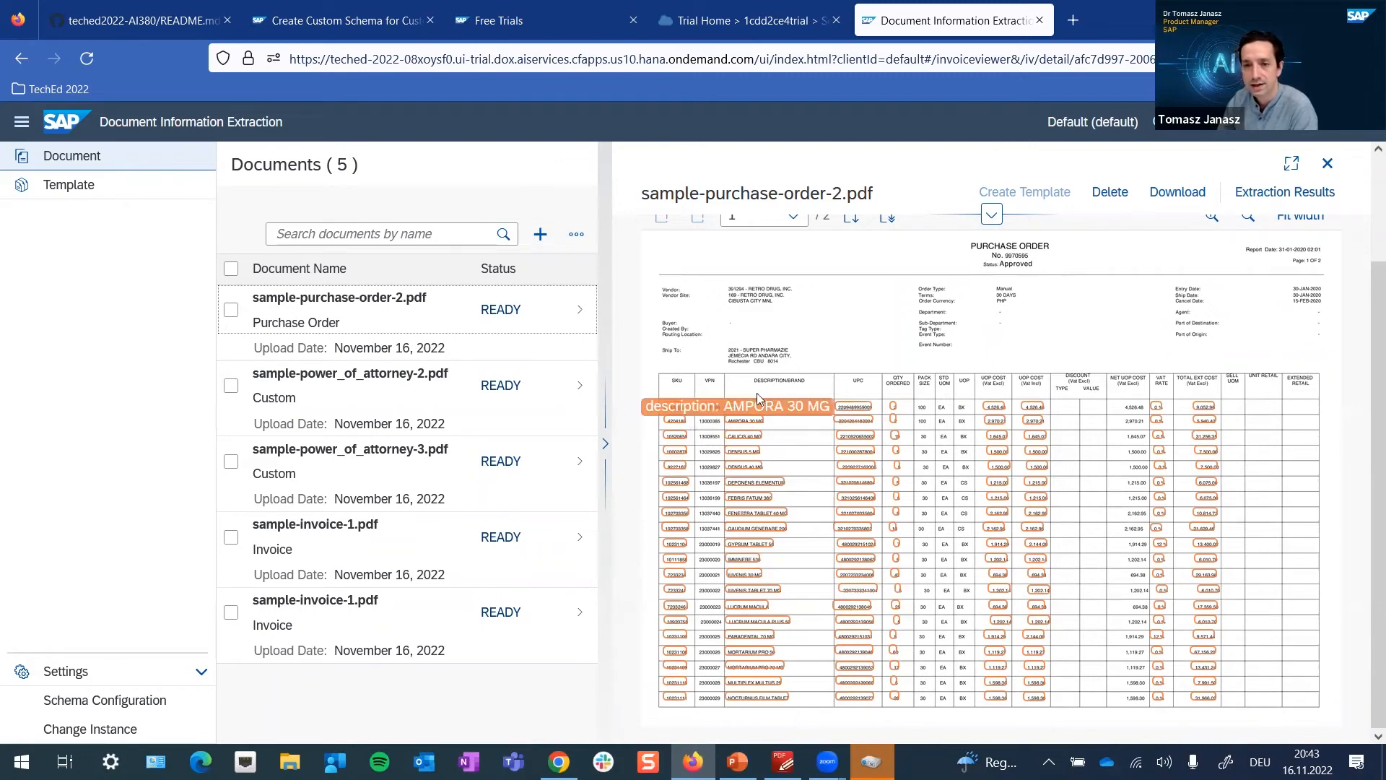
{"action": "scroll", "coordinate": [860, 387], "scroll_direction": "up", "scroll_amount": 3}
{"action": "left_click", "coordinate": [853, 342]}
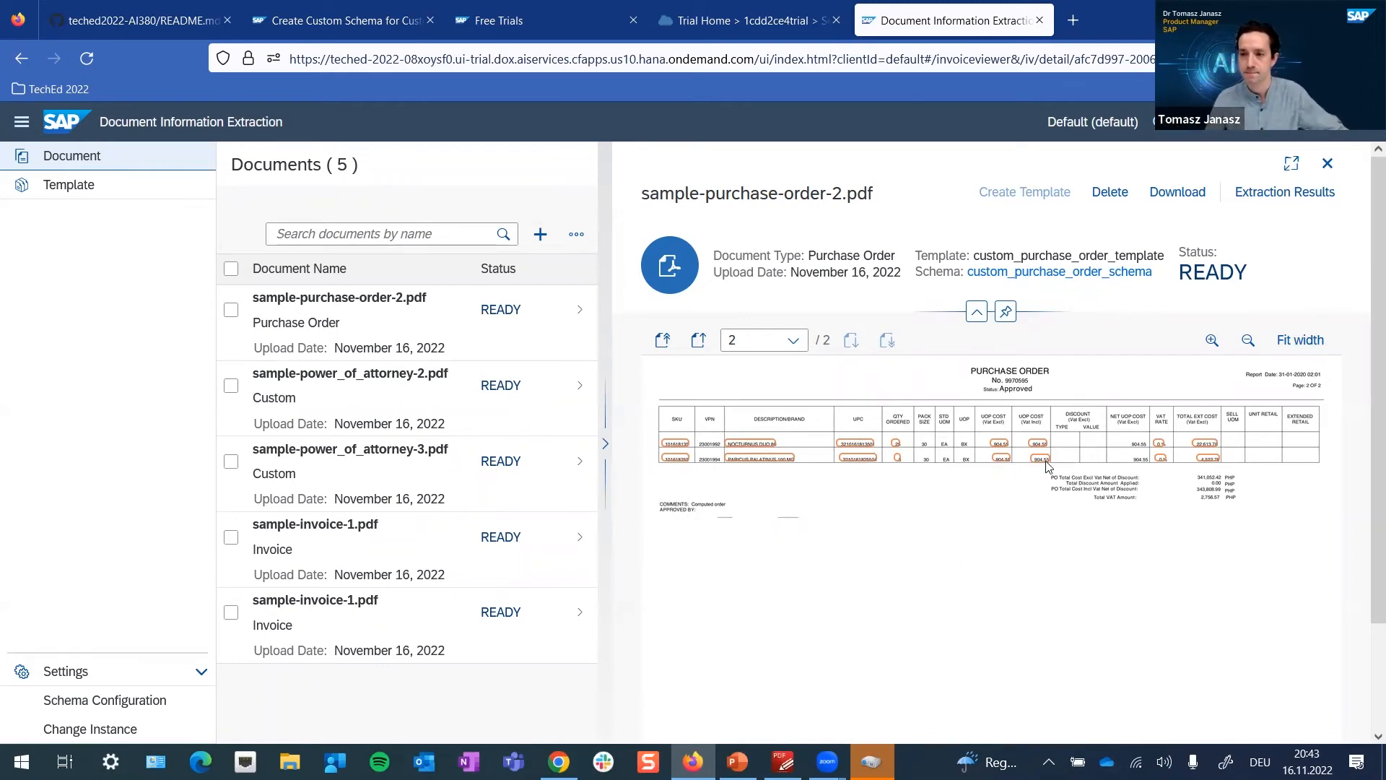
- Show the extraction results of sample-purchase-order-2.pdf beside page 1 and expand all line items
{"action": "left_click", "coordinate": [1296, 197]}
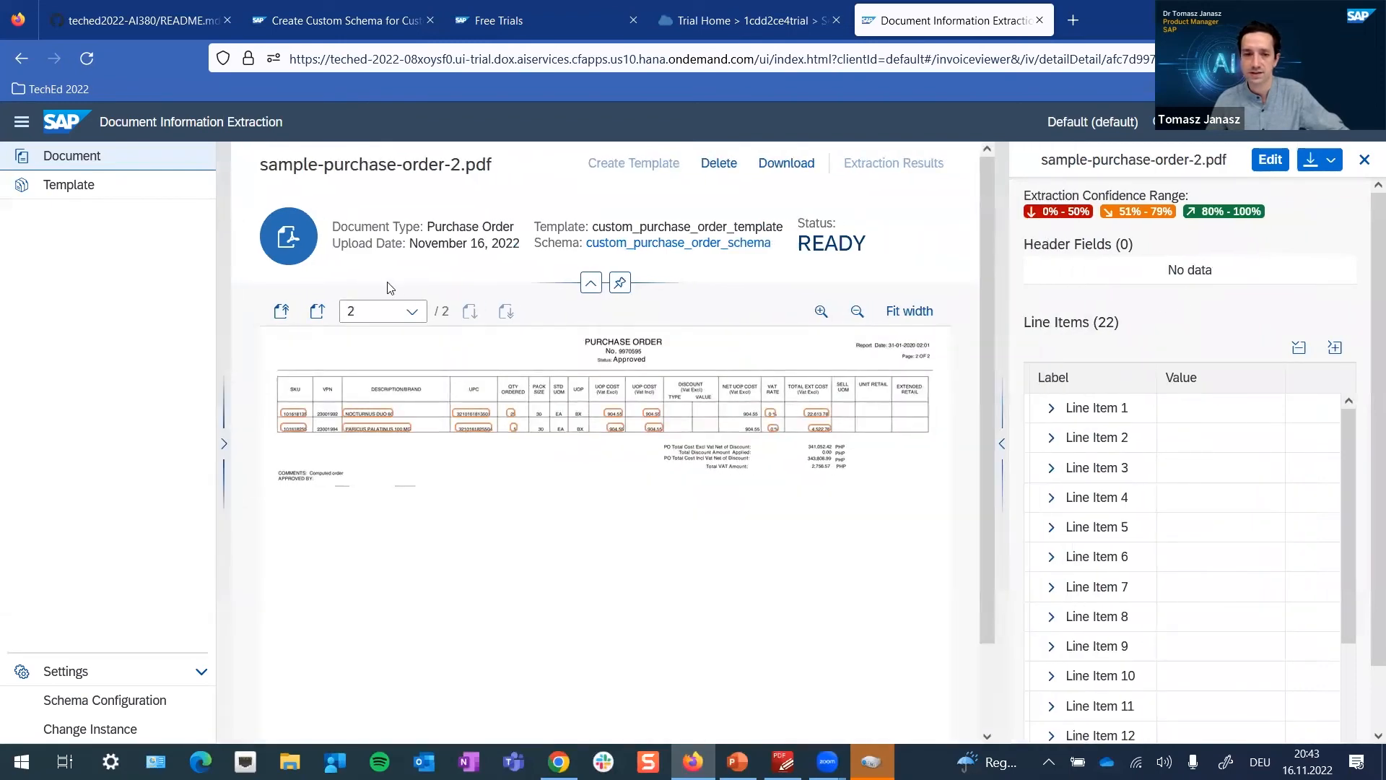
{"action": "left_click", "coordinate": [317, 312]}
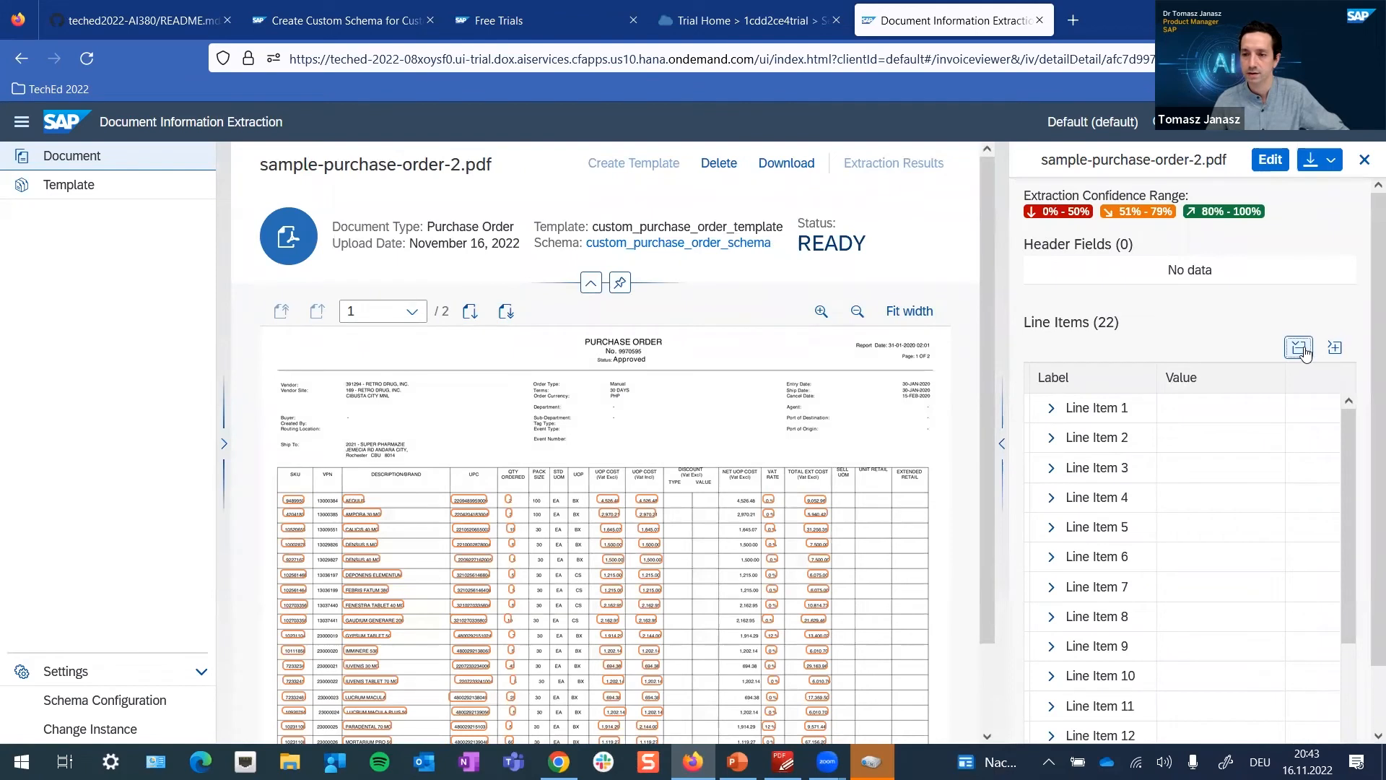
{"action": "left_click", "coordinate": [1335, 347]}
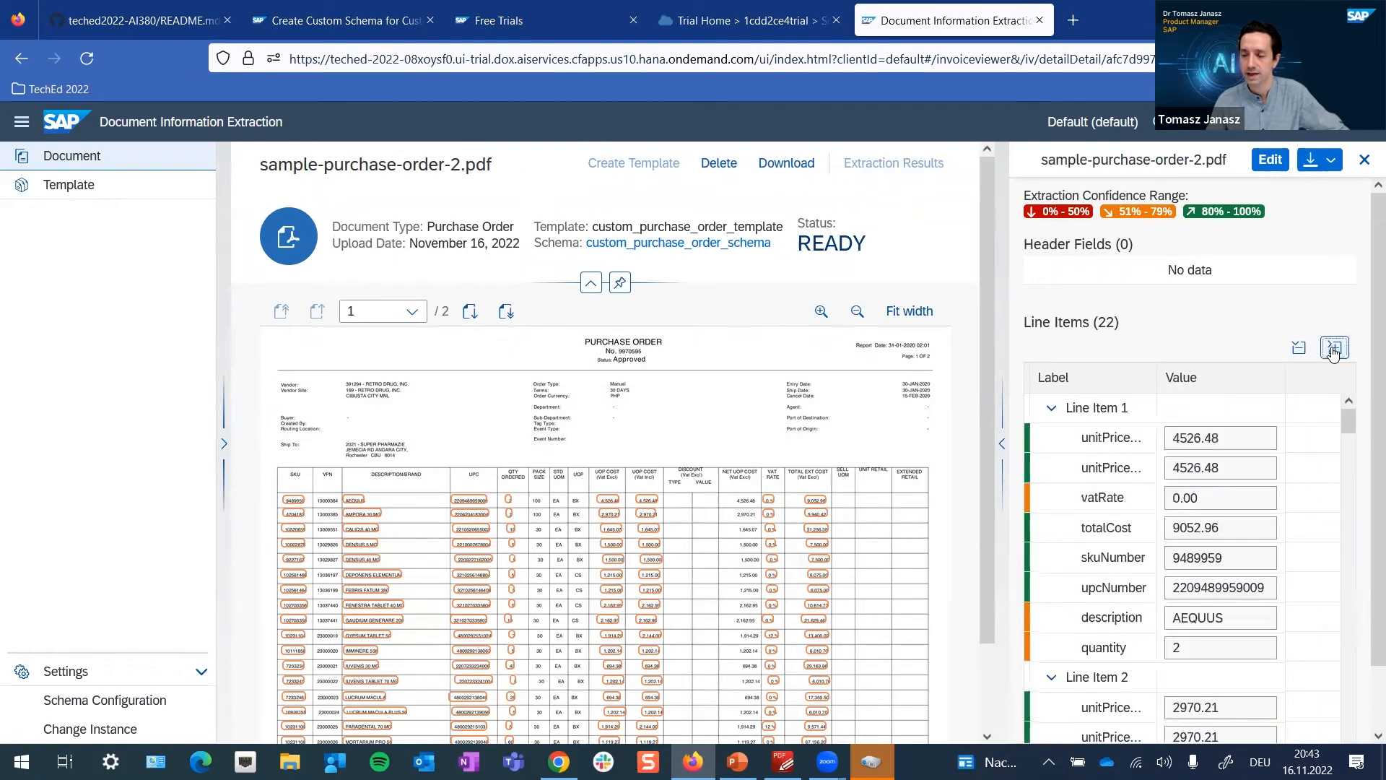
- Examine the extracted values and confidence markers across the line items, returning to Line Item 1
{"action": "scroll", "coordinate": [1227, 343], "scroll_direction": "down", "scroll_amount": 1}
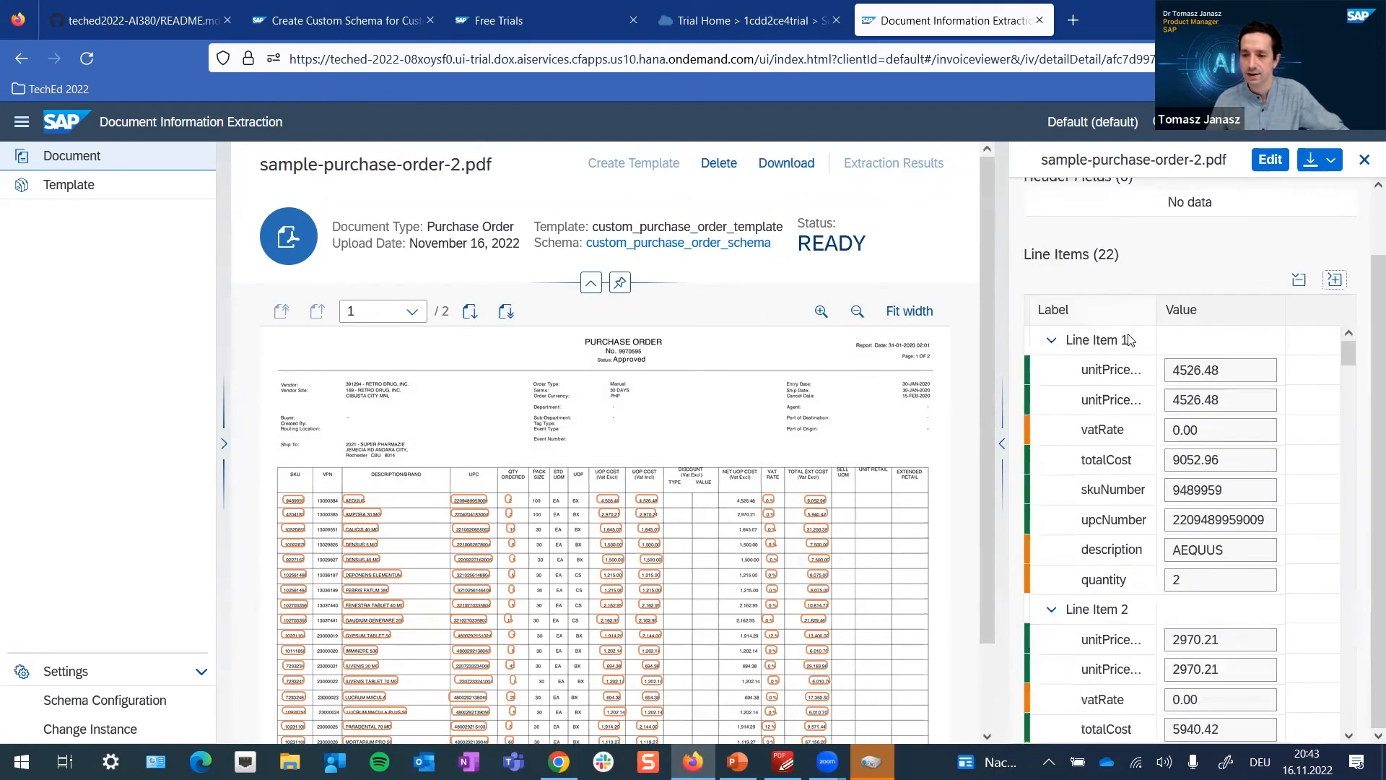
{"action": "scroll", "coordinate": [1120, 415], "scroll_direction": "down", "scroll_amount": 4}
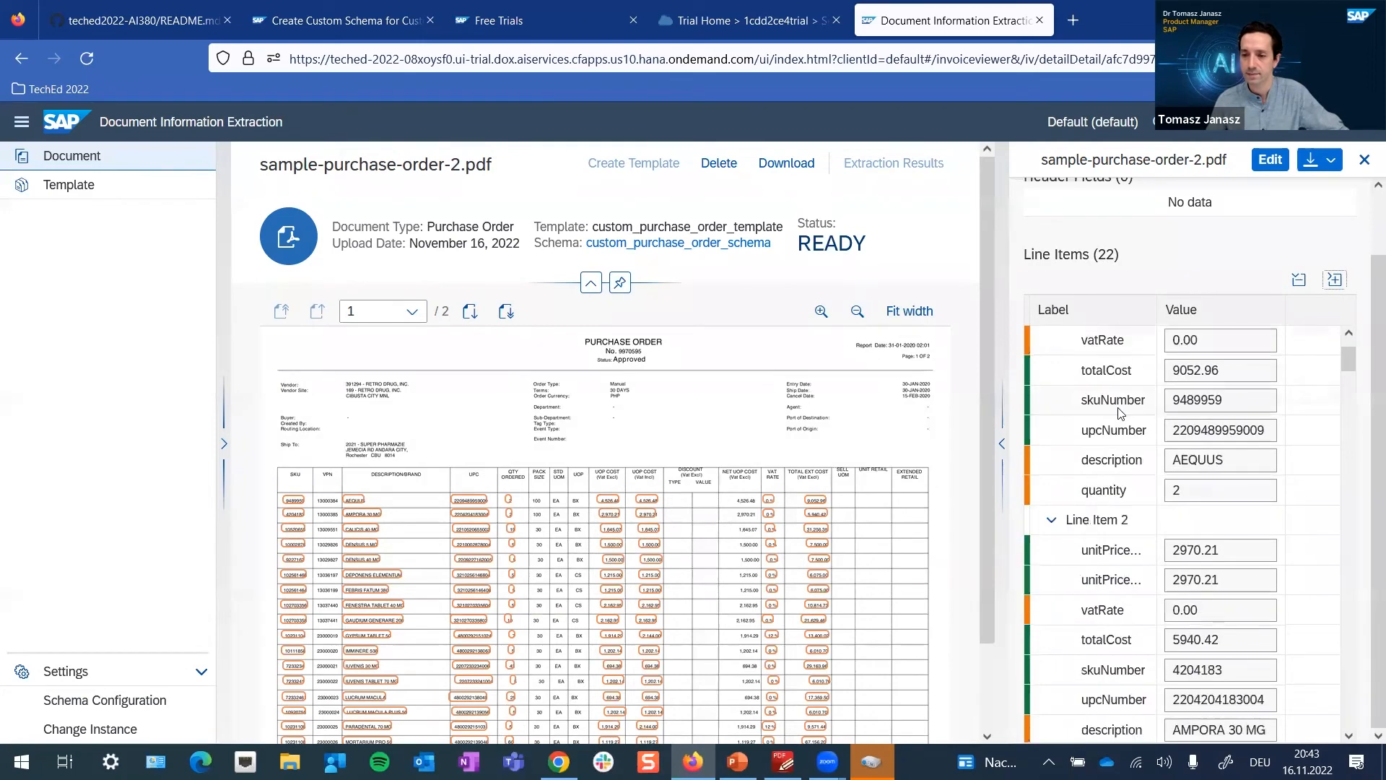
{"action": "scroll", "coordinate": [1112, 463], "scroll_direction": "down", "scroll_amount": 5}
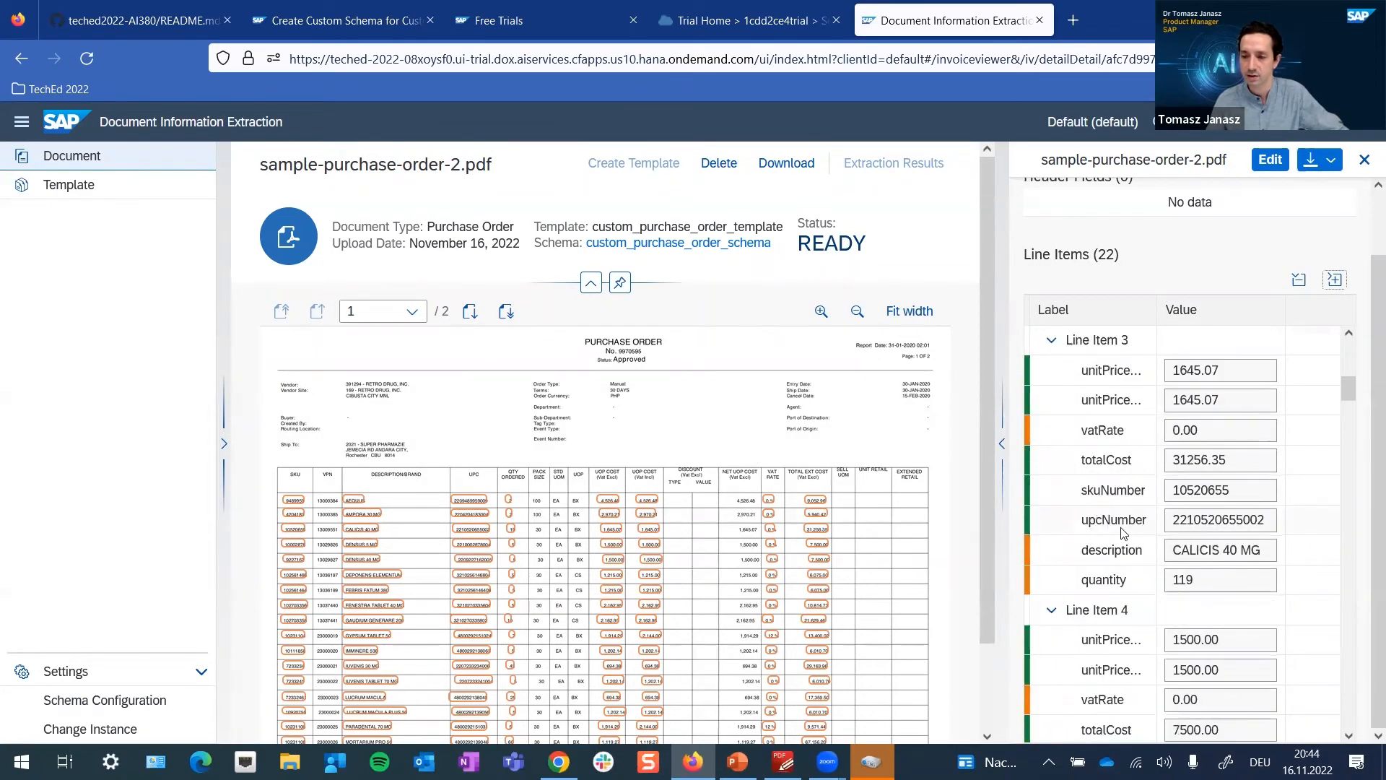
{"action": "scroll", "coordinate": [1123, 533], "scroll_direction": "down", "scroll_amount": 3}
{"action": "scroll", "coordinate": [1123, 533], "scroll_direction": "down", "scroll_amount": 3}
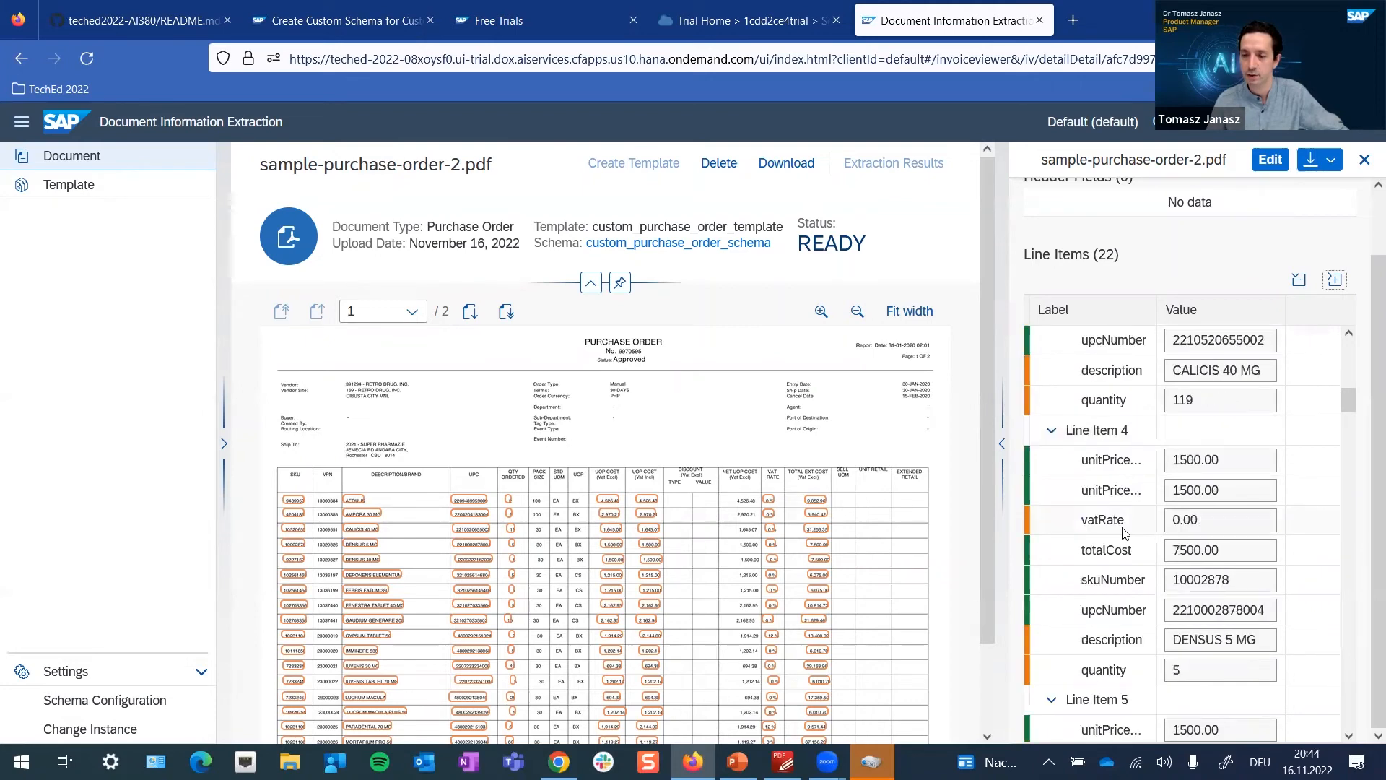
{"action": "scroll", "coordinate": [1123, 533], "scroll_direction": "down", "scroll_amount": 6}
{"action": "scroll", "coordinate": [1124, 524], "scroll_direction": "down", "scroll_amount": 6}
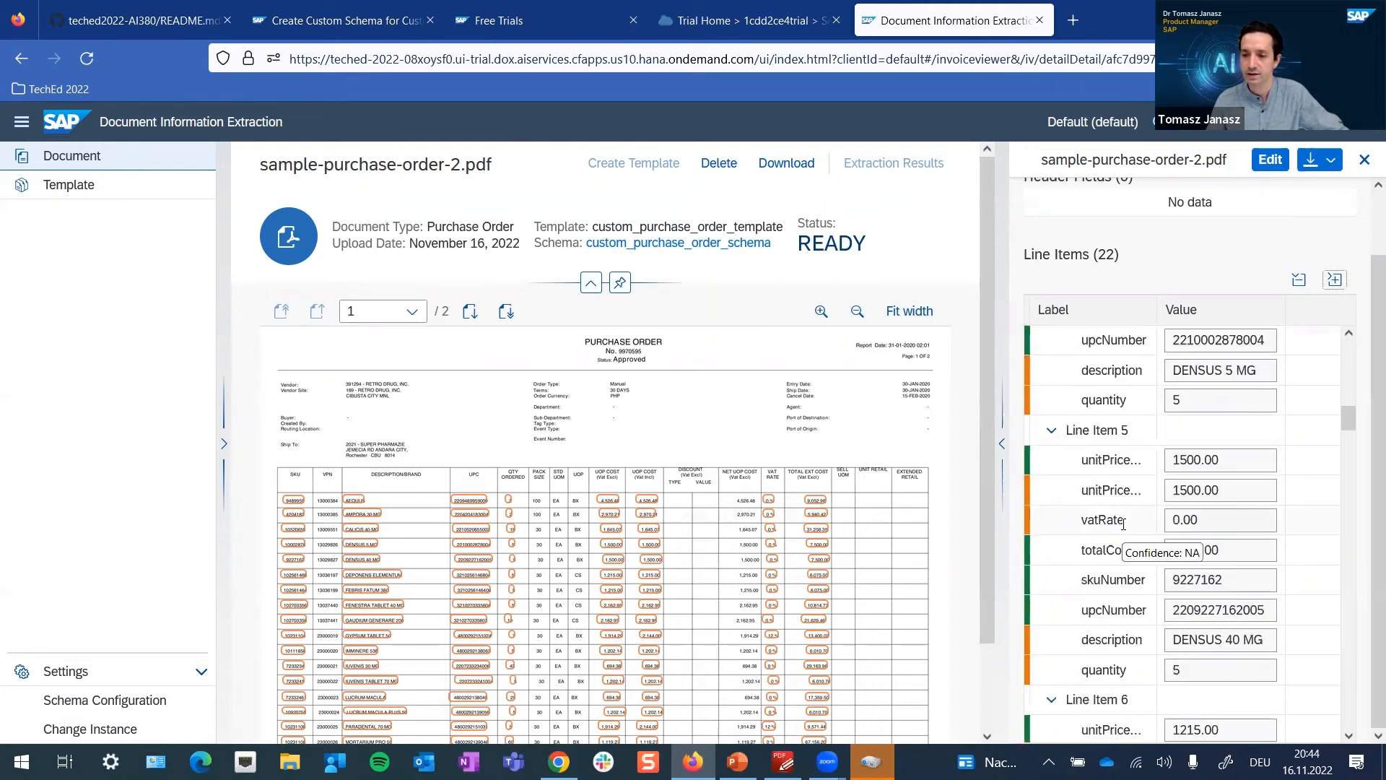
{"action": "scroll", "coordinate": [1124, 524], "scroll_direction": "down", "scroll_amount": 10}
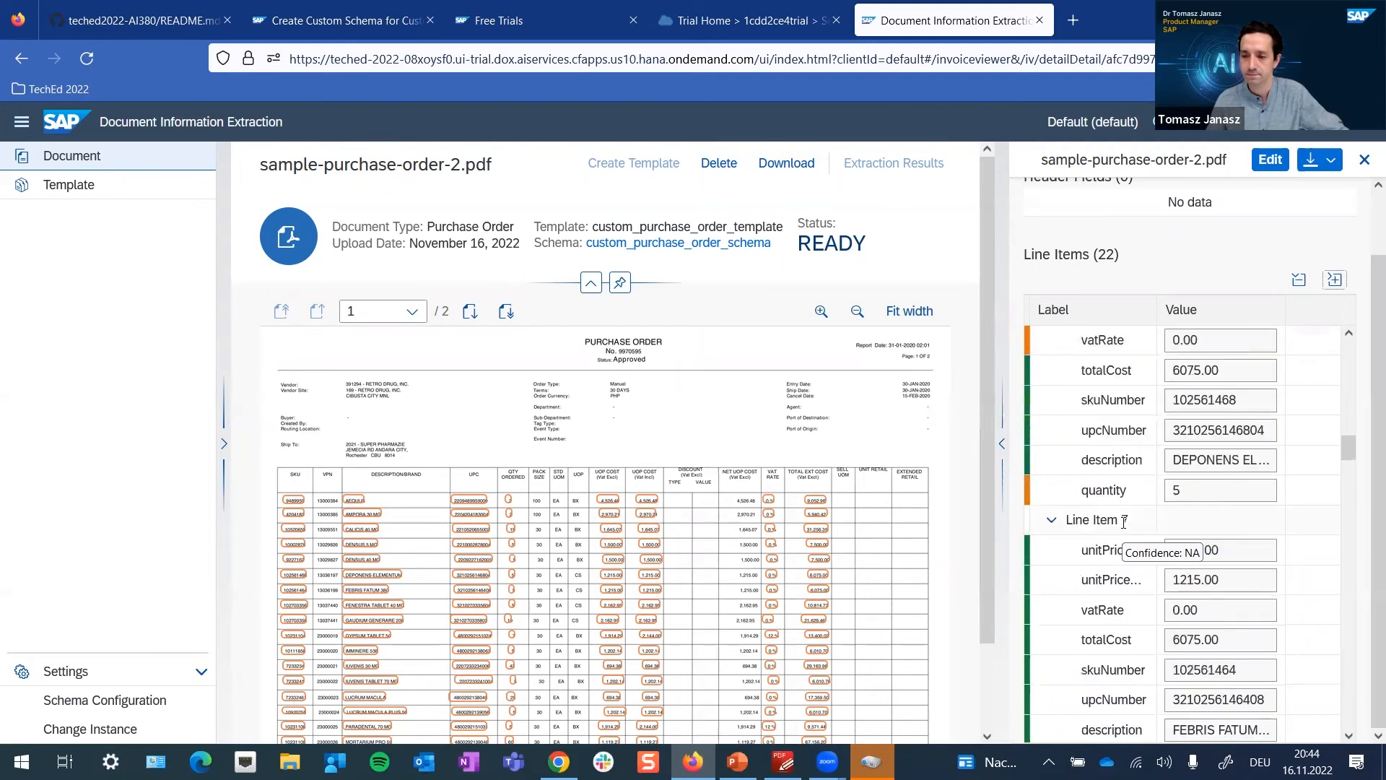
{"action": "scroll", "coordinate": [1121, 520], "scroll_direction": "up", "scroll_amount": 18}
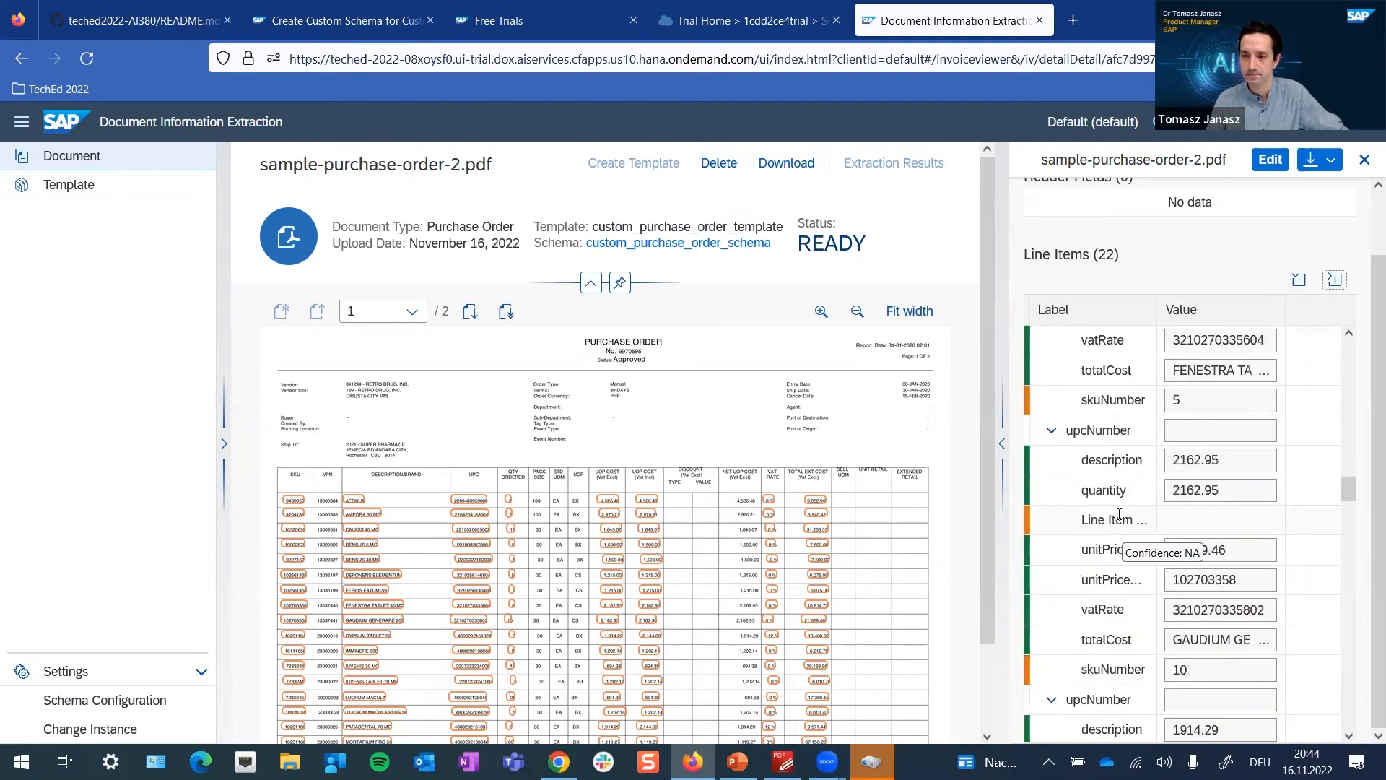
{"action": "scroll", "coordinate": [1122, 514], "scroll_direction": "up", "scroll_amount": 20}
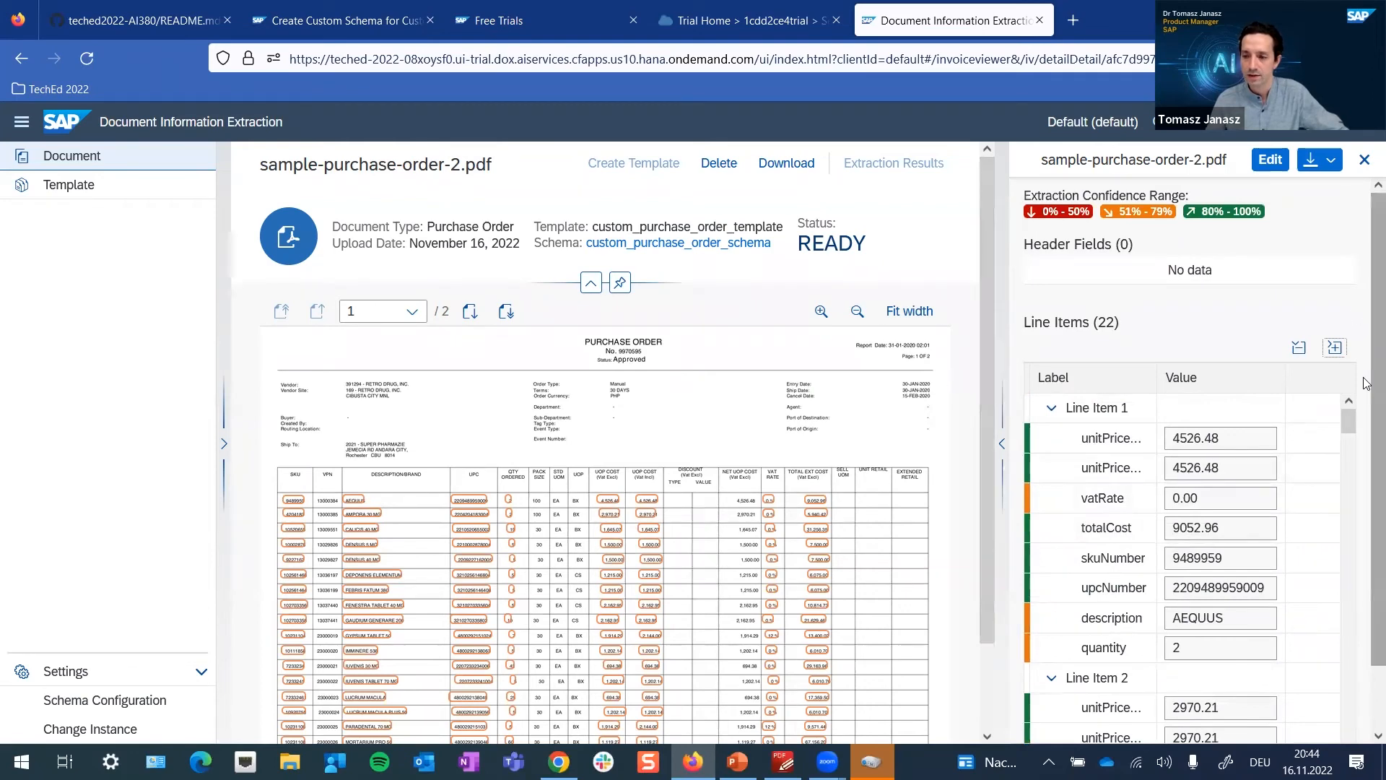
{"action": "left_click_drag", "start_coordinate": [1365, 412], "coordinate": [1363, 528]}
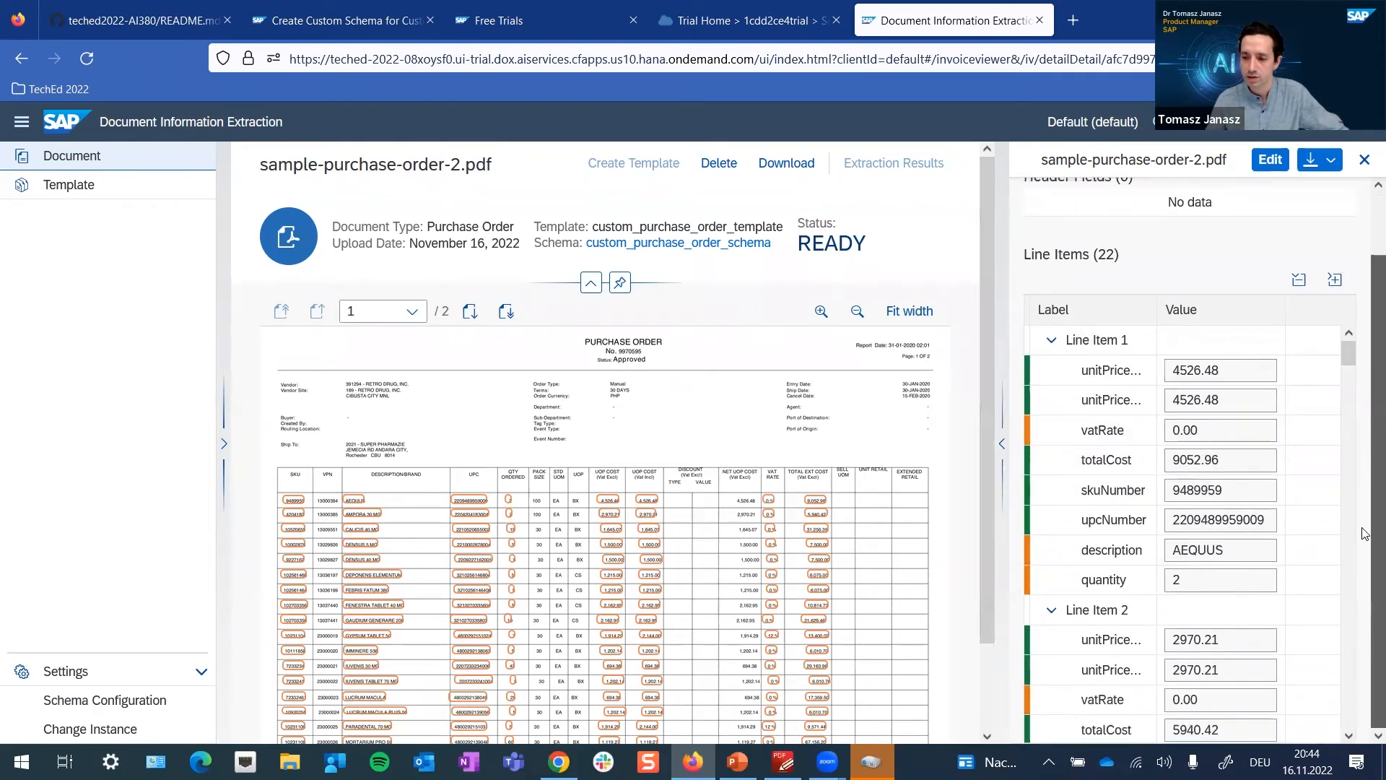
- Collapse all line items of sample-purchase-order-2.pdf and look through the collapsed list to its end
{"action": "left_click", "coordinate": [1299, 280]}
{"action": "scroll", "coordinate": [1296, 441], "scroll_direction": "down", "scroll_amount": 3}
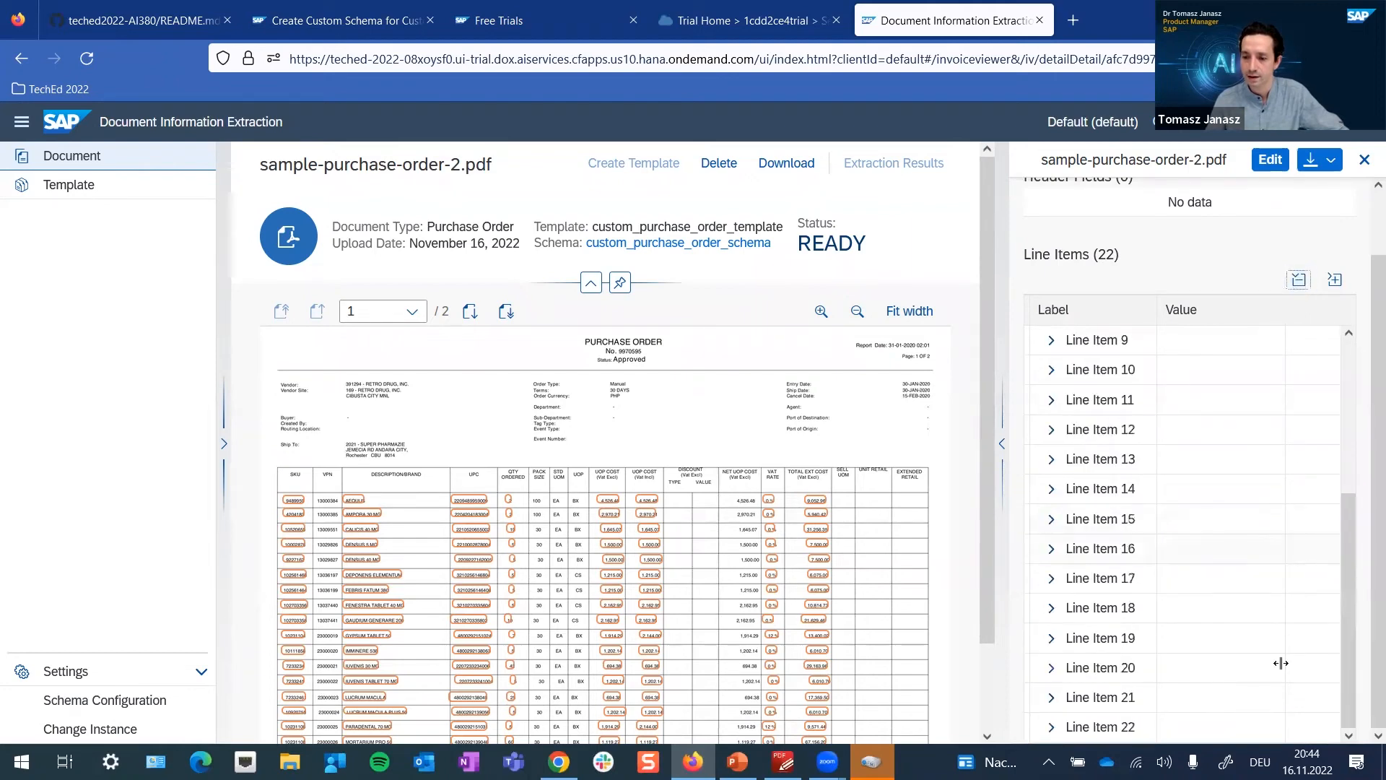
{"action": "scroll", "coordinate": [998, 598], "scroll_direction": "down", "scroll_amount": 2}
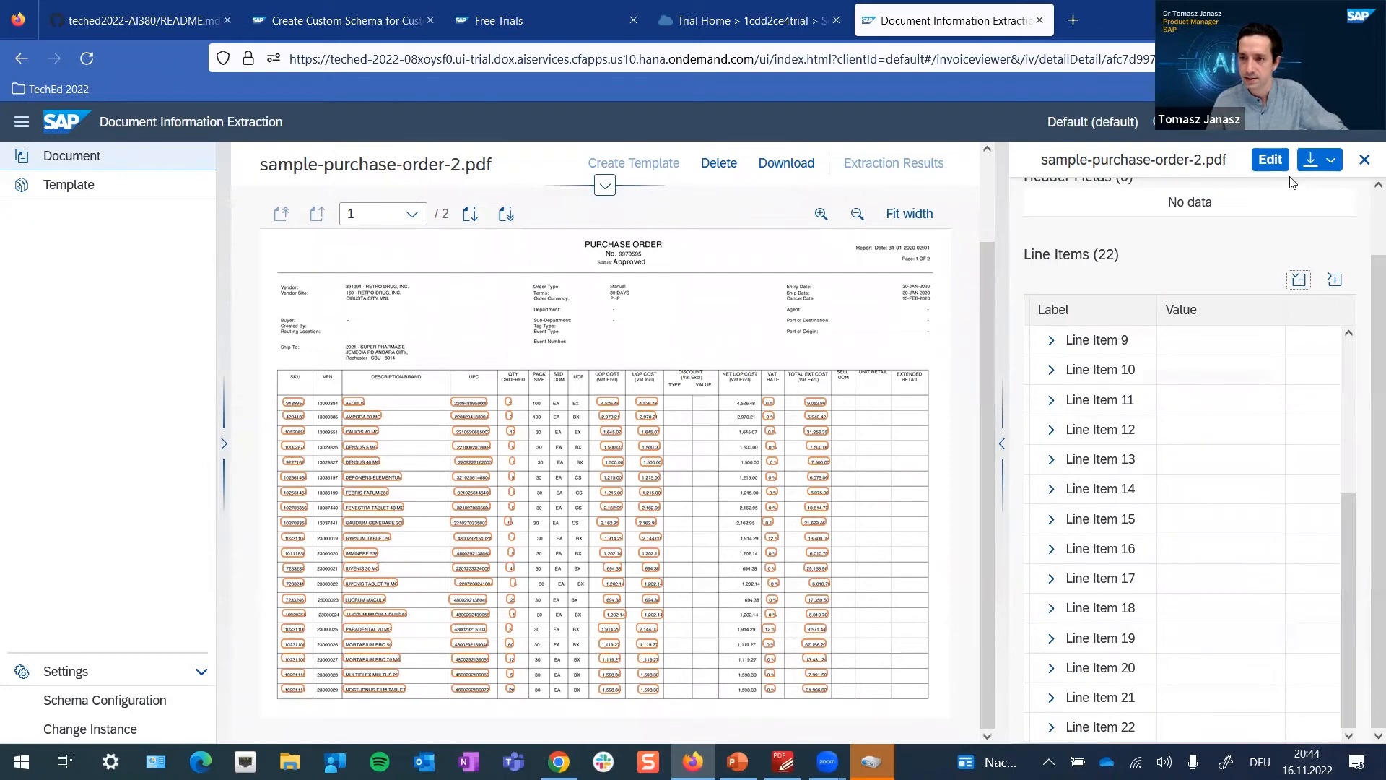
- Confirm the extracted values of sample-purchase-order-2.pdf from edit mode and close the document to return to the full document list
{"action": "left_click", "coordinate": [1273, 161]}
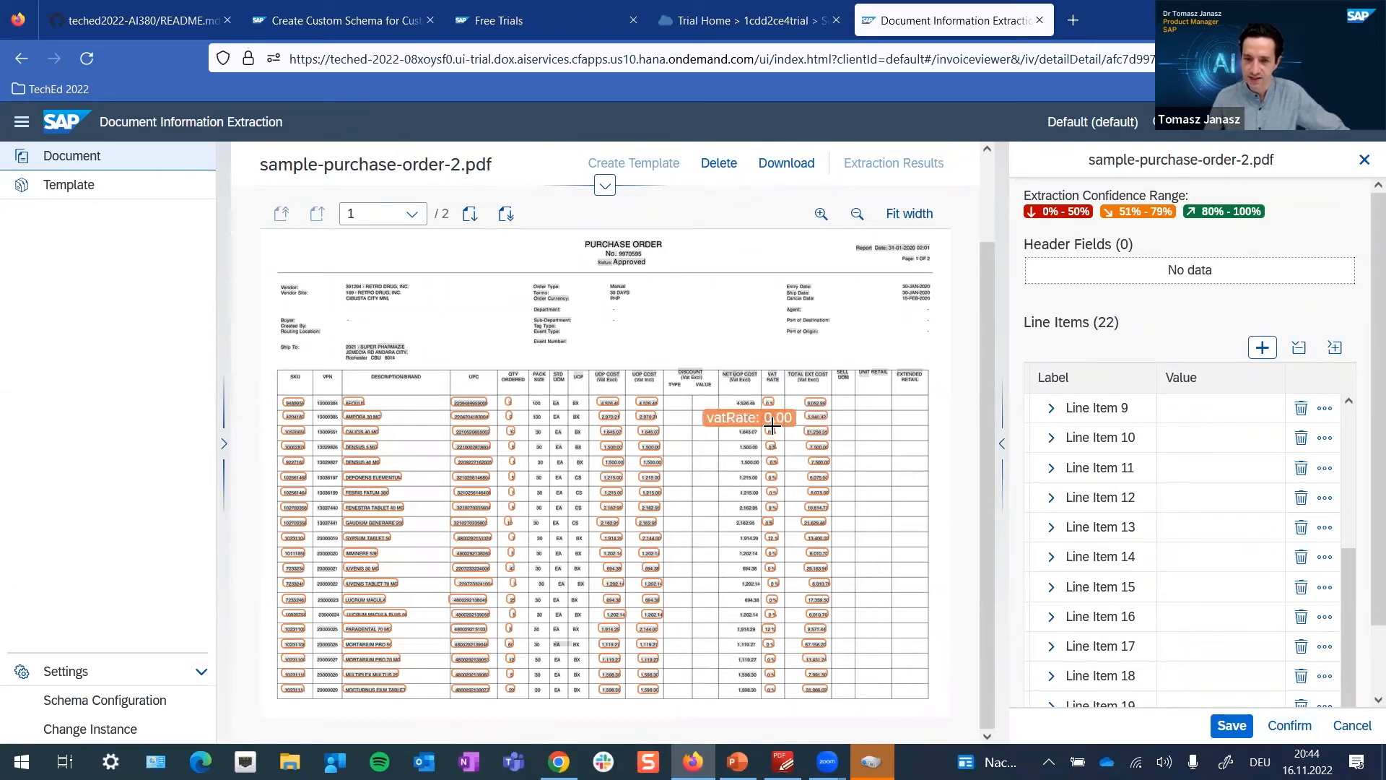
{"action": "left_click", "coordinate": [1296, 727]}
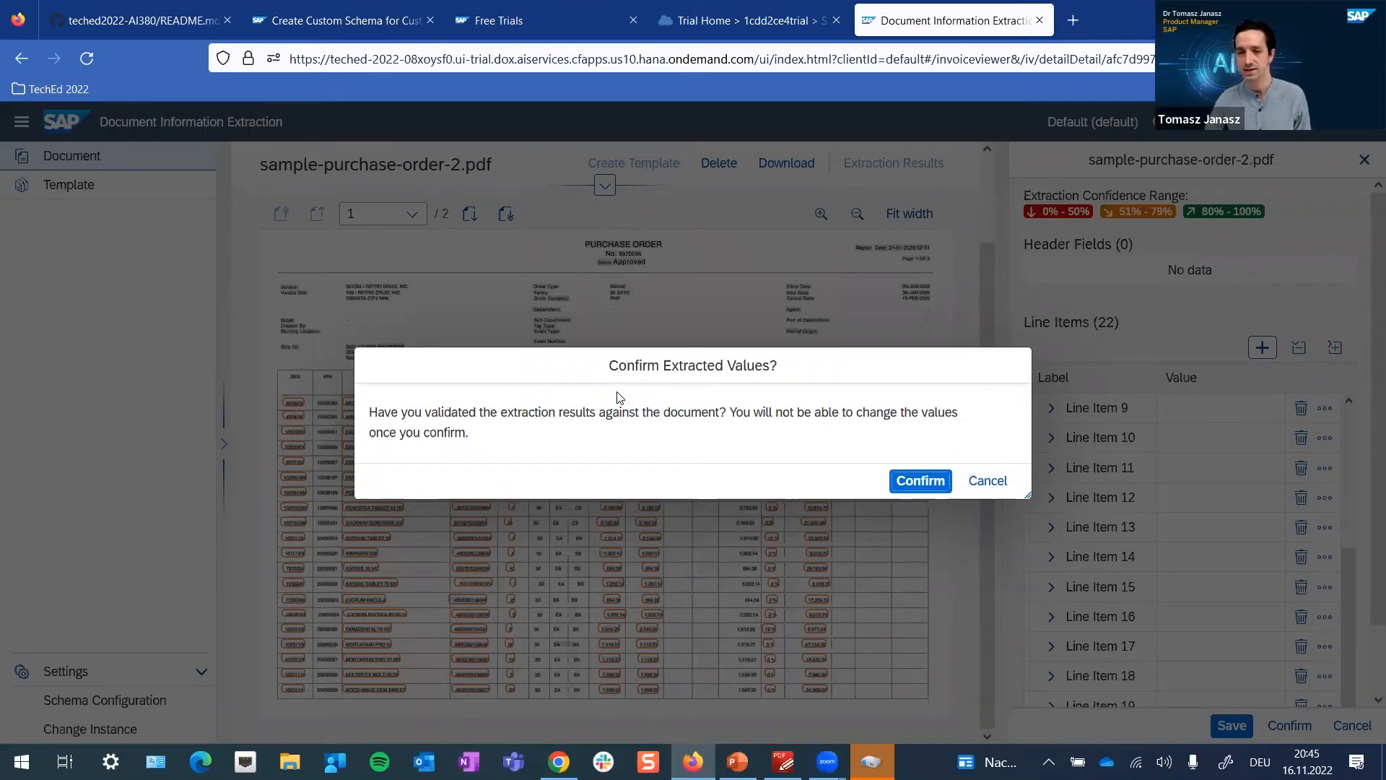
{"action": "left_click", "coordinate": [934, 489]}
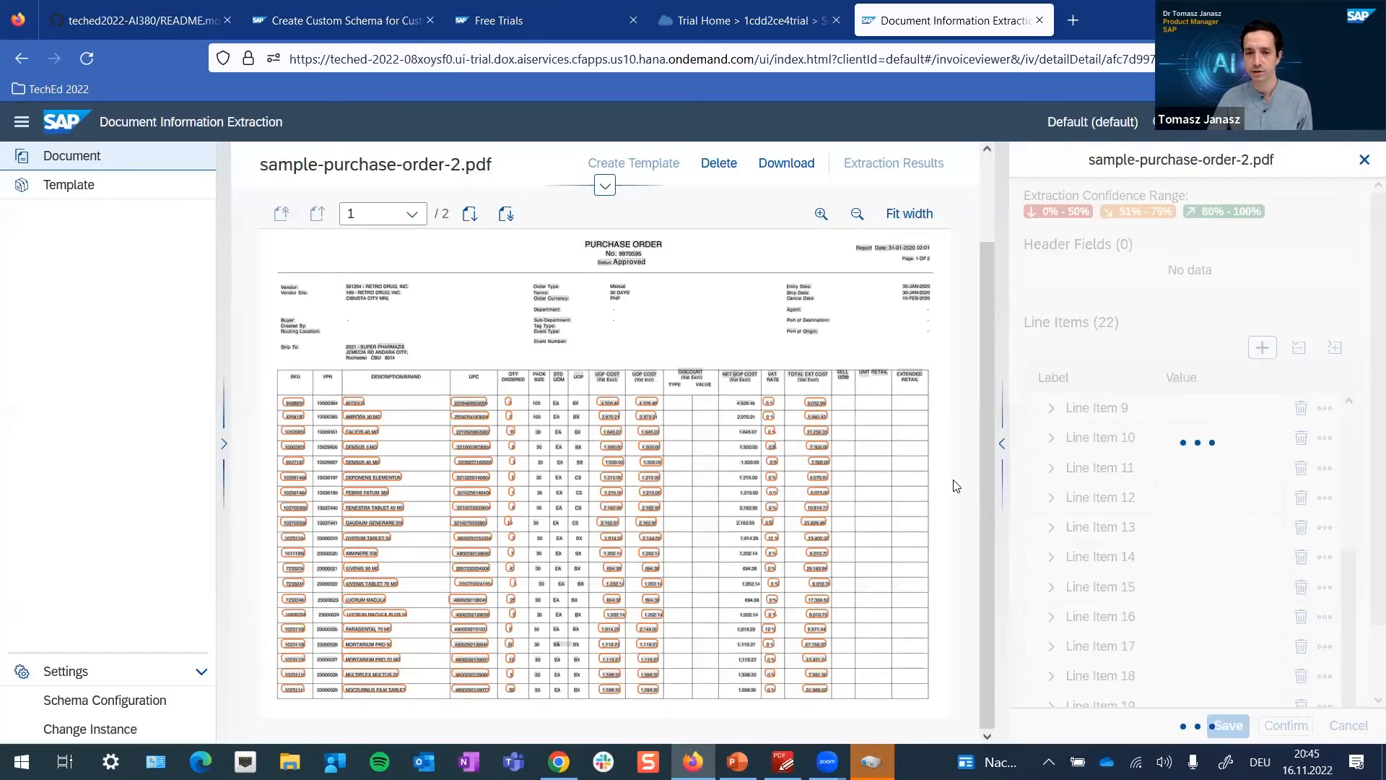
{"action": "left_click", "coordinate": [1365, 160]}
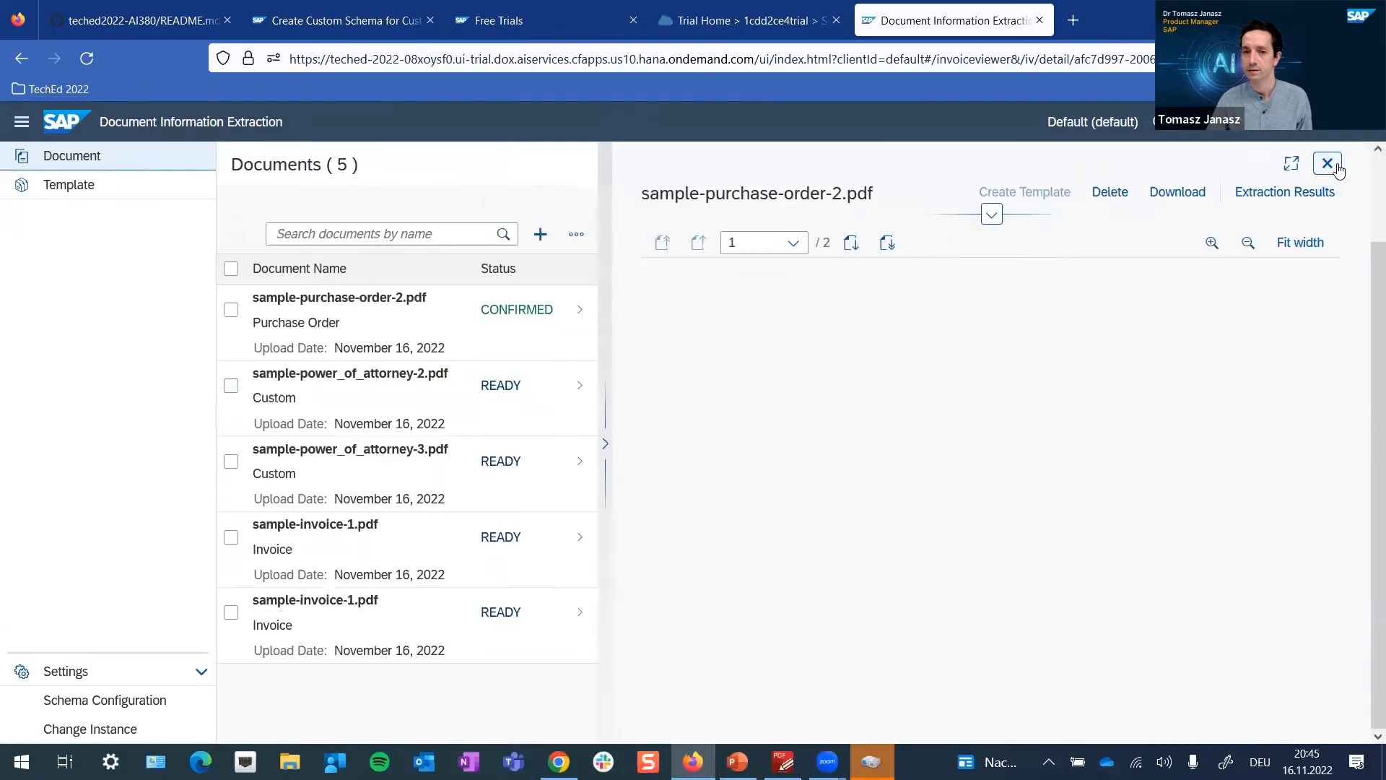
{"action": "left_click", "coordinate": [1330, 161]}
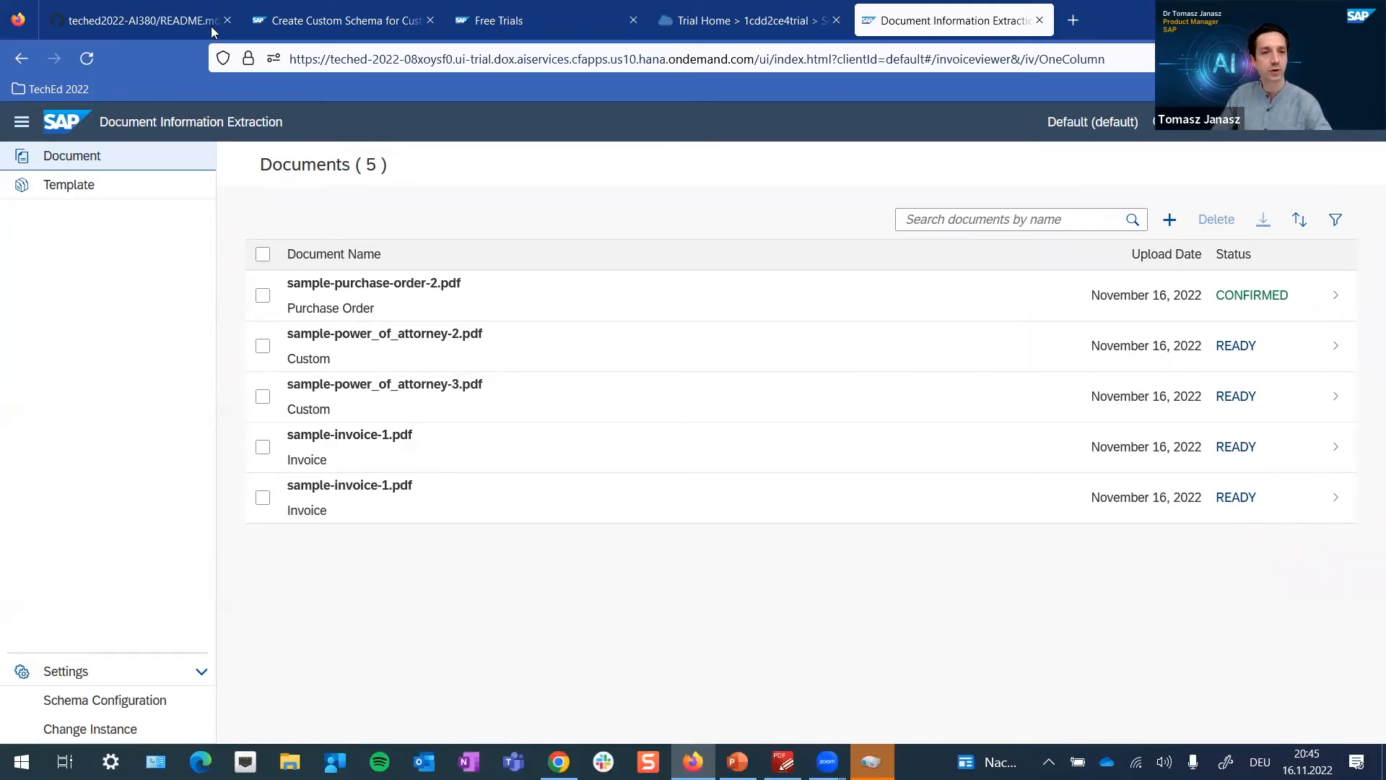
- Consult the exercise overview in the GitHub README and open the details of custom_purchase_order_template in Document Information Extraction
{"action": "left_click", "coordinate": [156, 27]}
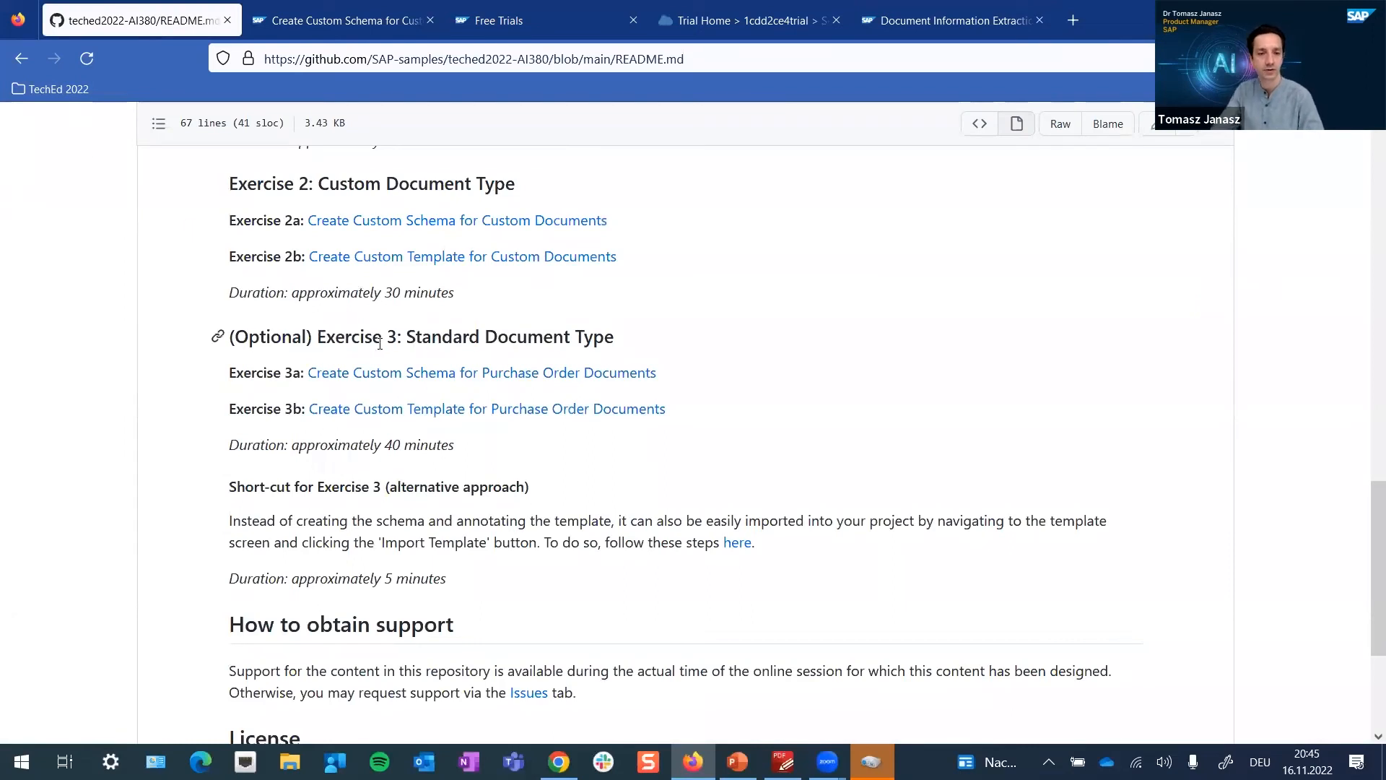
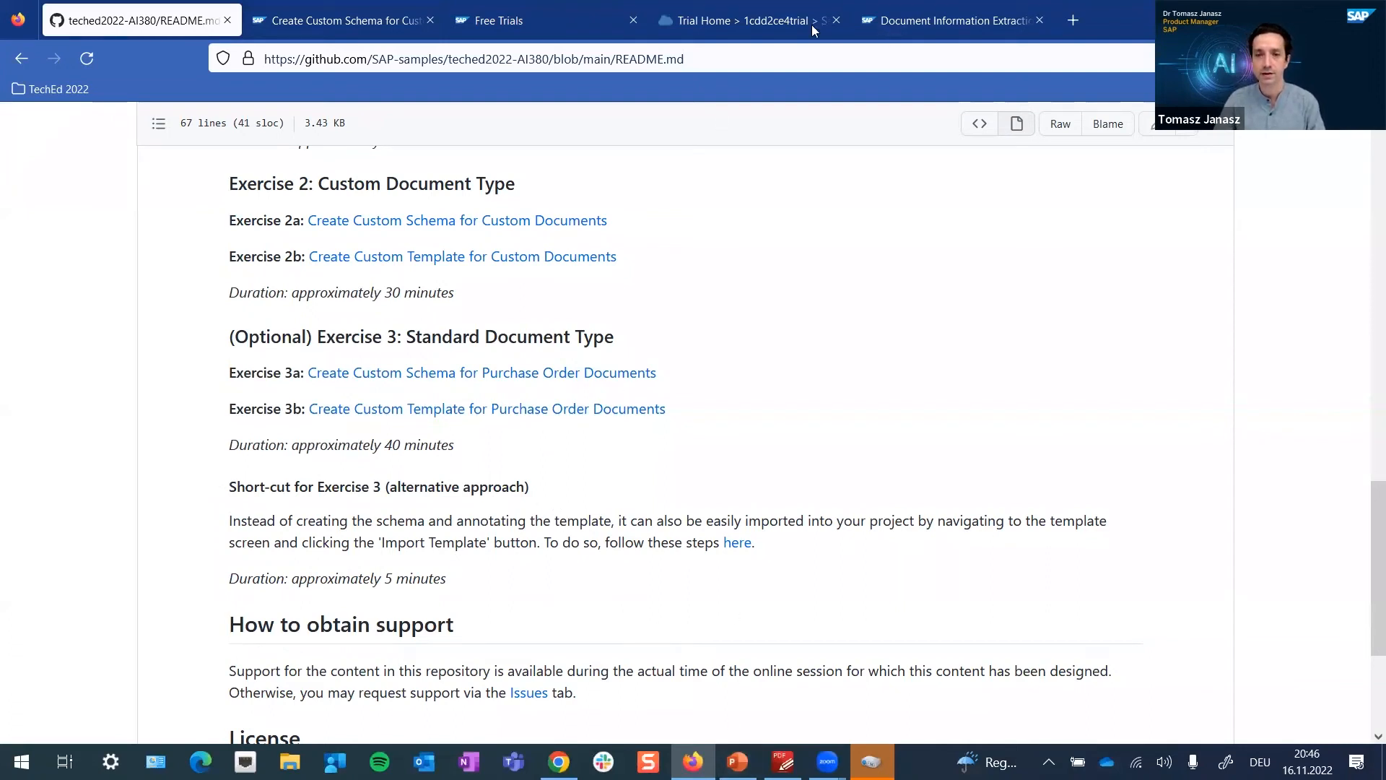
{"action": "left_click", "coordinate": [953, 20]}
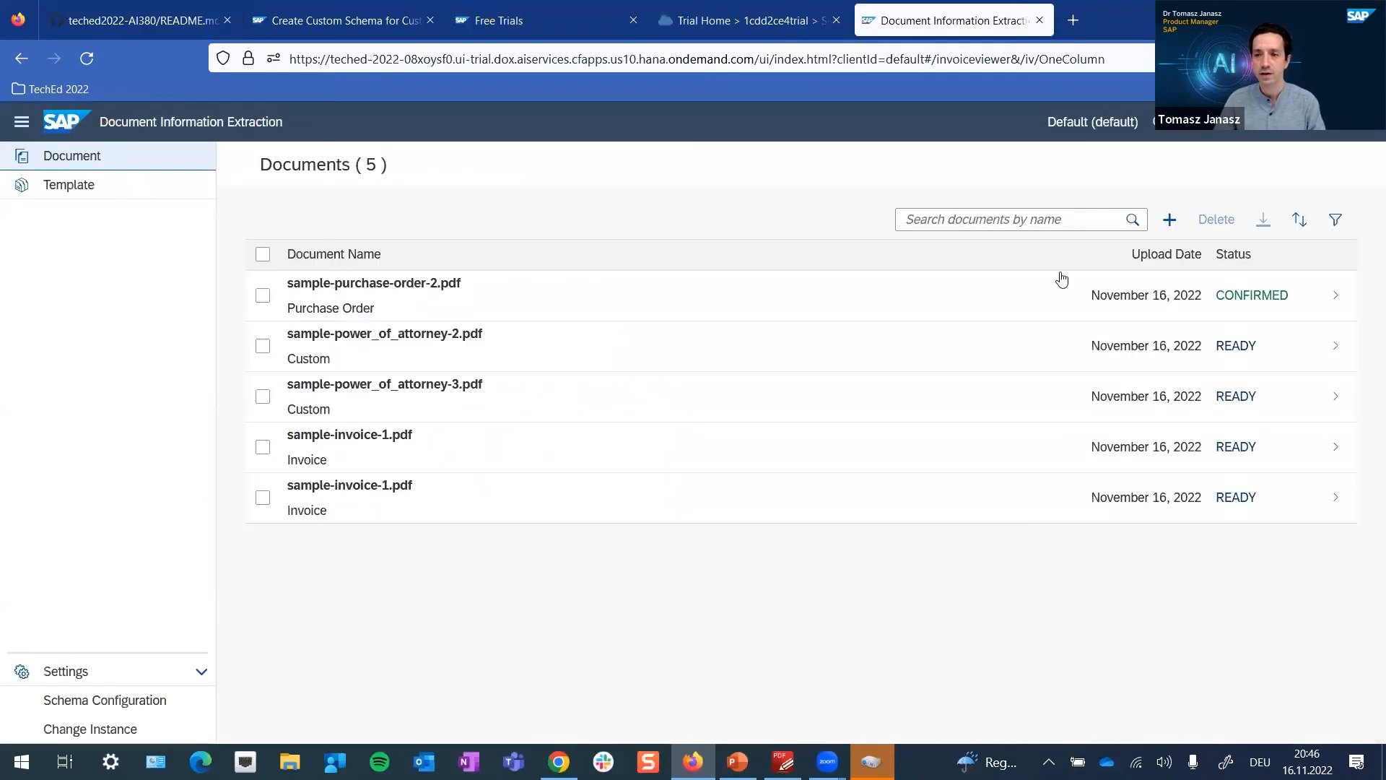
{"action": "left_click", "coordinate": [262, 297]}
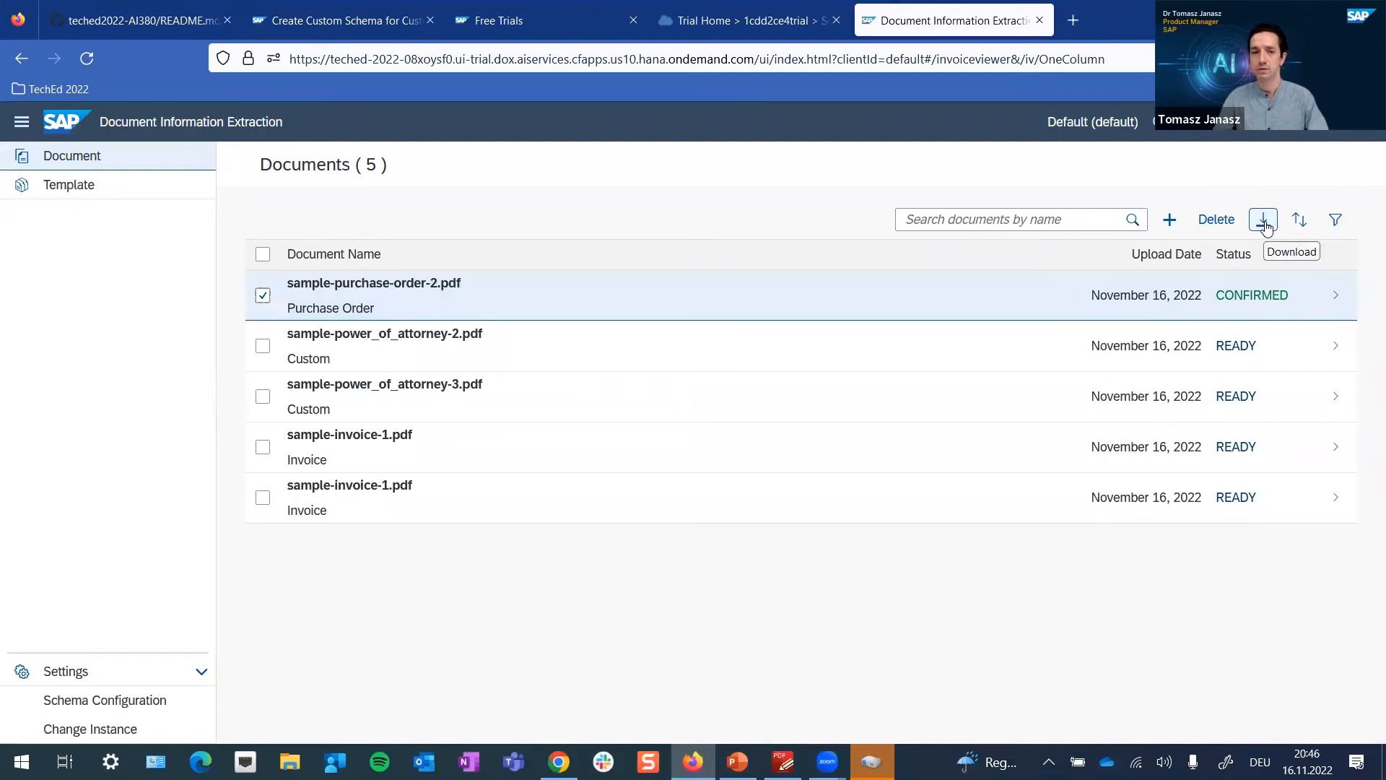
{"action": "left_click", "coordinate": [92, 187]}
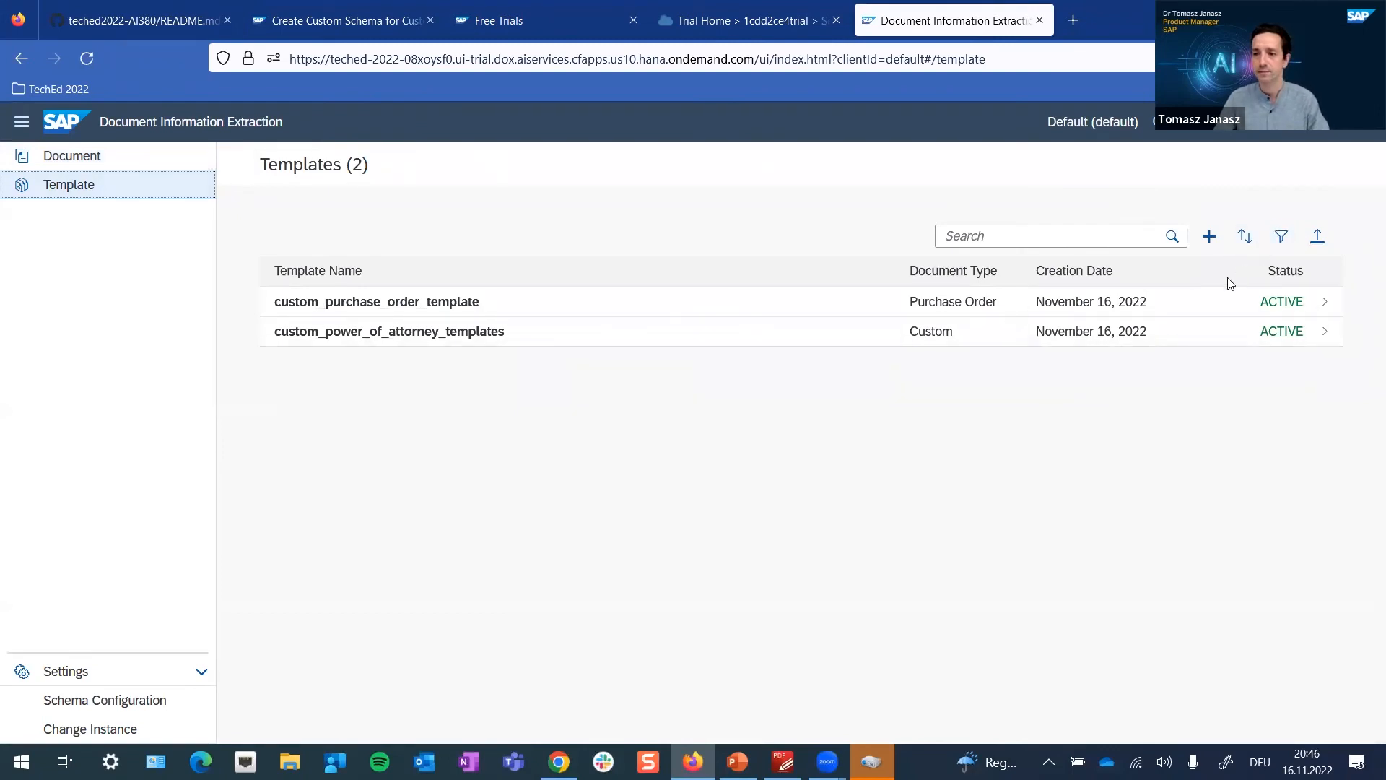
{"action": "left_click", "coordinate": [1211, 302]}
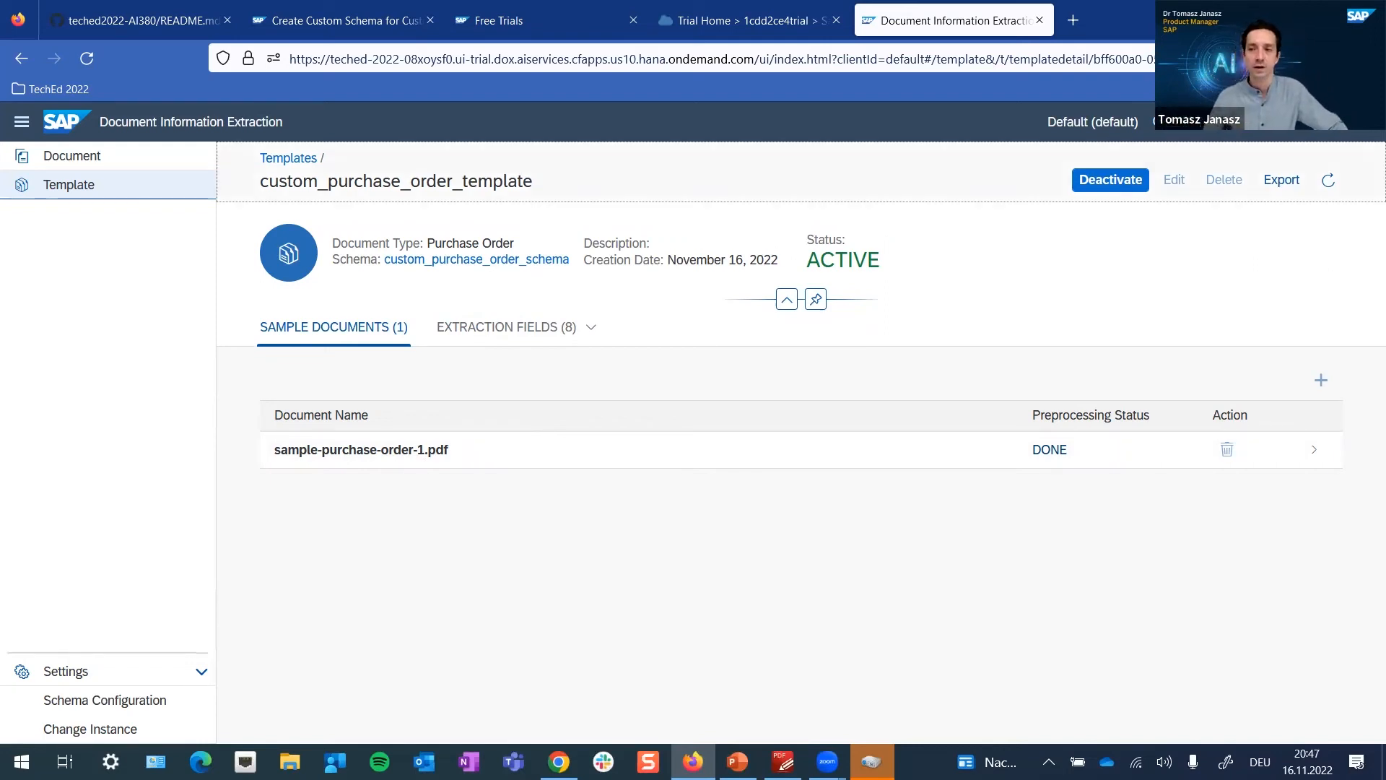
- Open the linked instructions for the Exercise 3 short-cut from the GitHub README and read the template import steps
{"action": "left_click", "coordinate": [132, 21]}
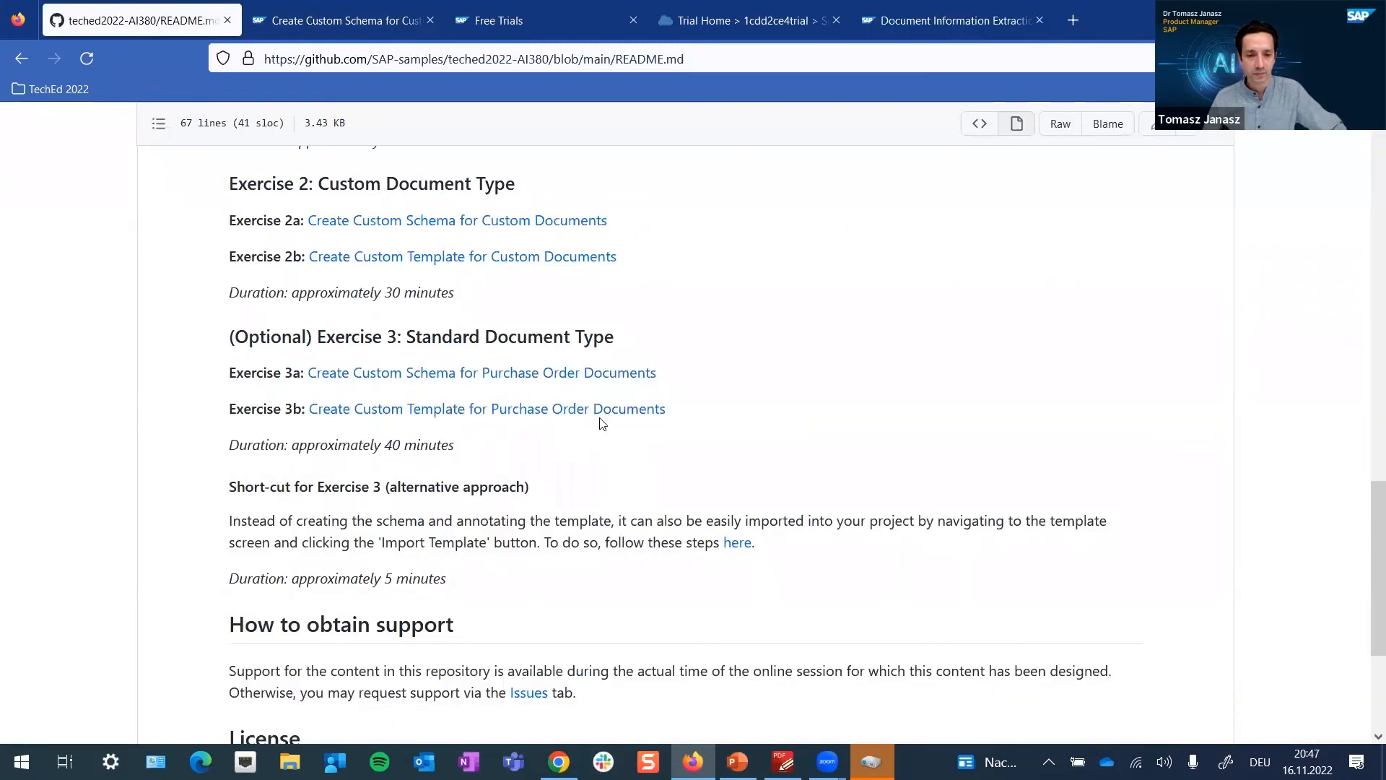
{"action": "scroll", "coordinate": [599, 427], "scroll_direction": "down", "scroll_amount": 2}
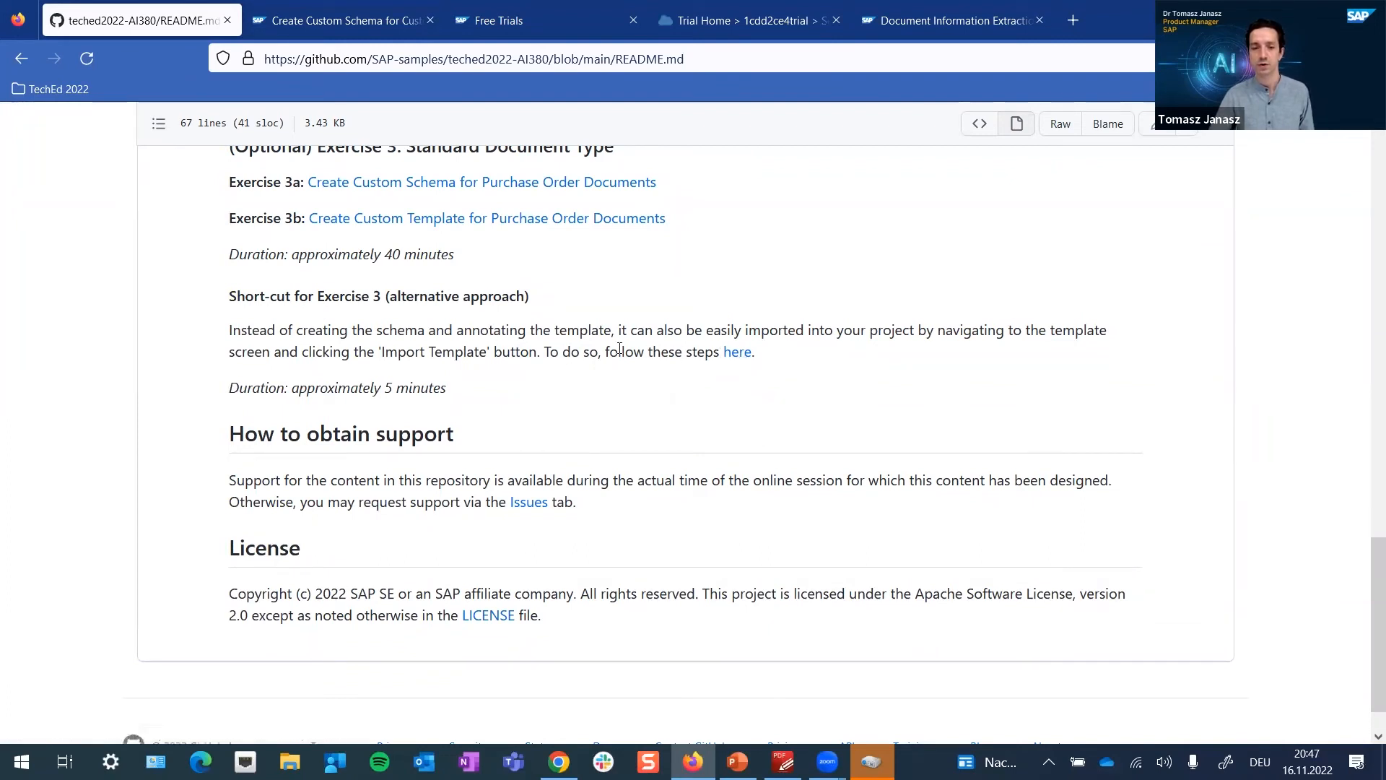
{"action": "left_click", "coordinate": [733, 358]}
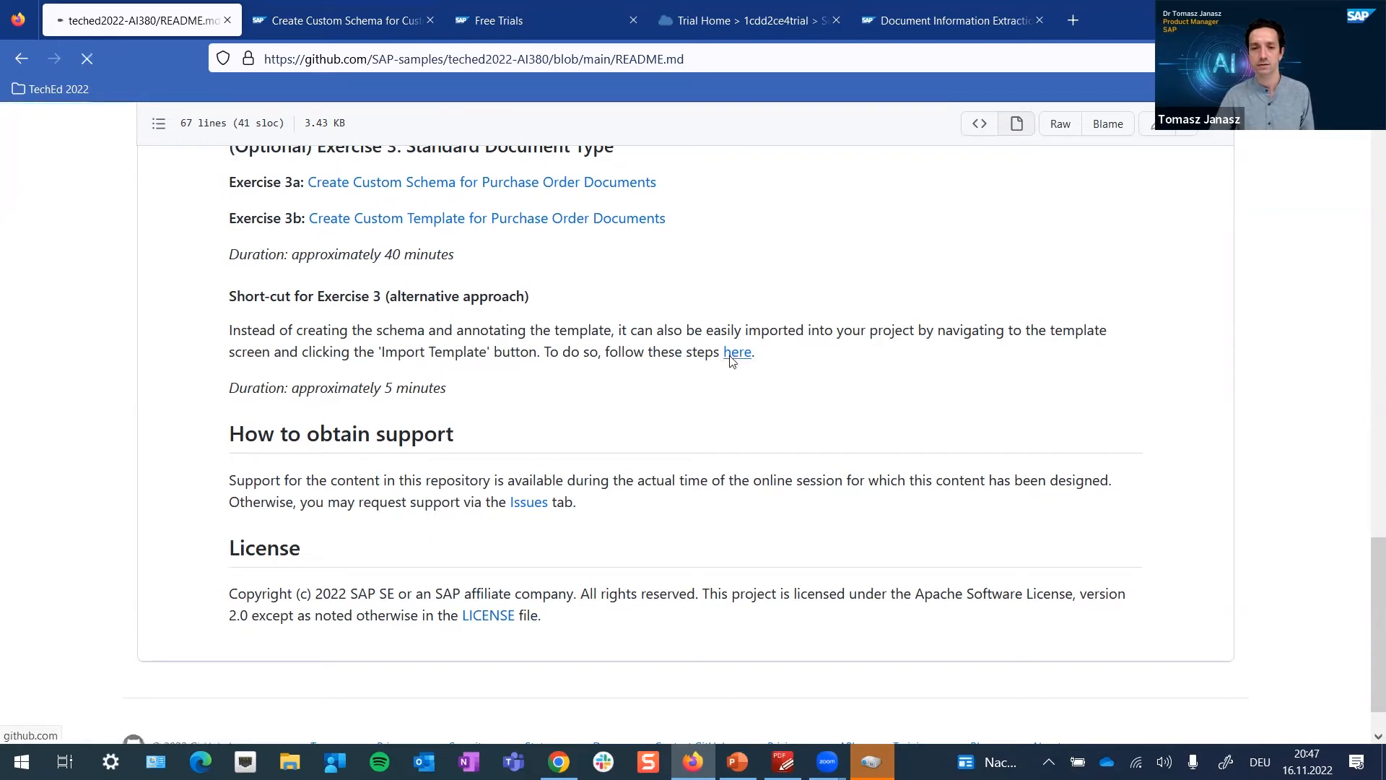
{"action": "scroll", "coordinate": [465, 395], "scroll_direction": "down", "scroll_amount": 4}
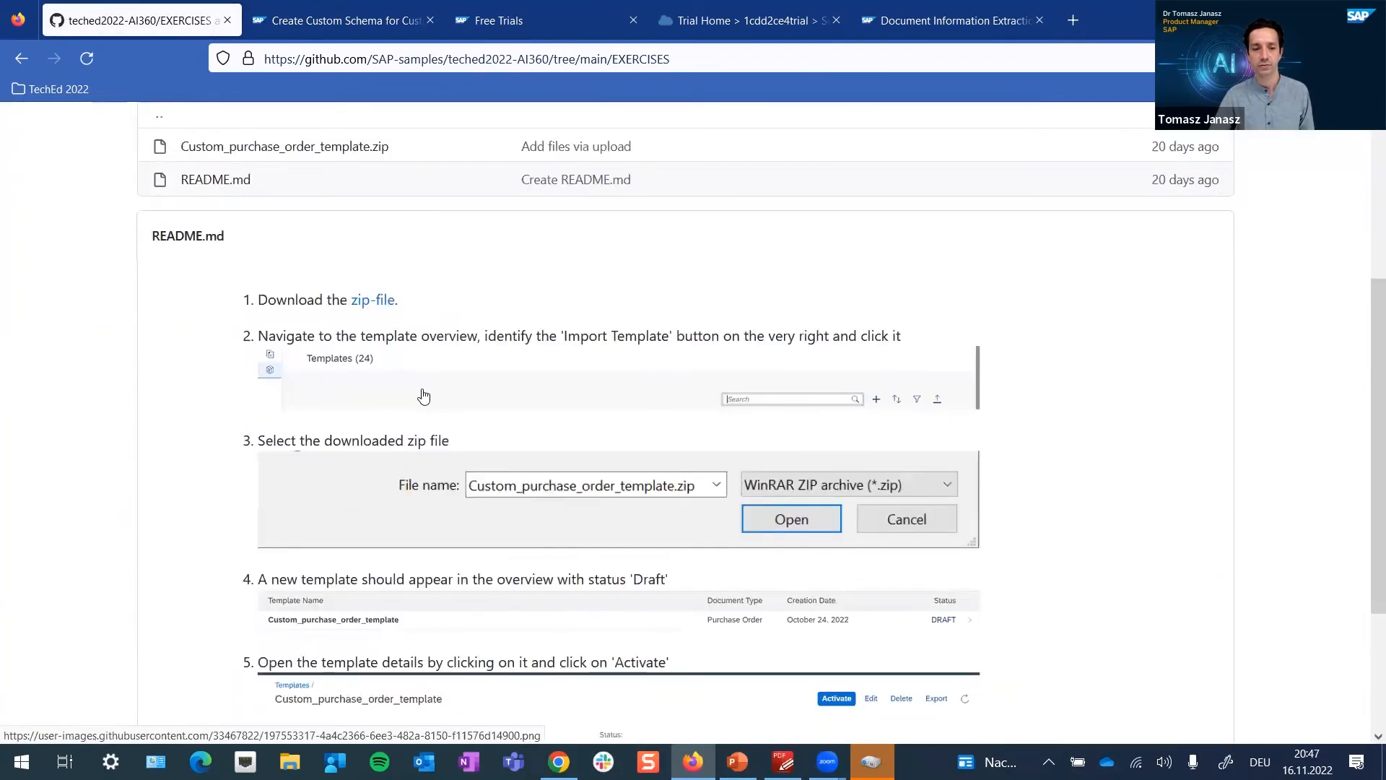
- Download Custom_purchase_order_template.zip from the GitHub repository and check the file in the Downloads folder
{"action": "left_click", "coordinate": [375, 298]}
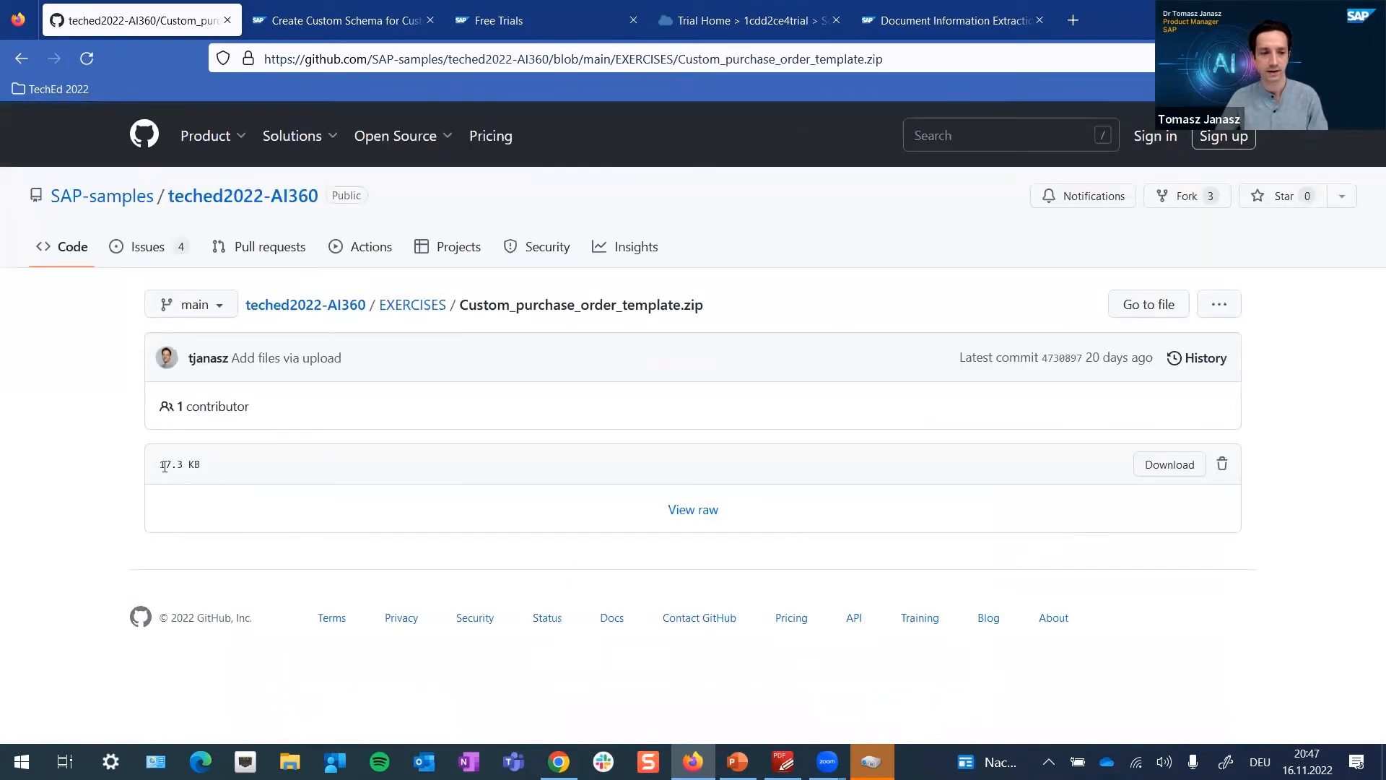
{"action": "left_click_drag", "start_coordinate": [165, 466], "coordinate": [218, 476]}
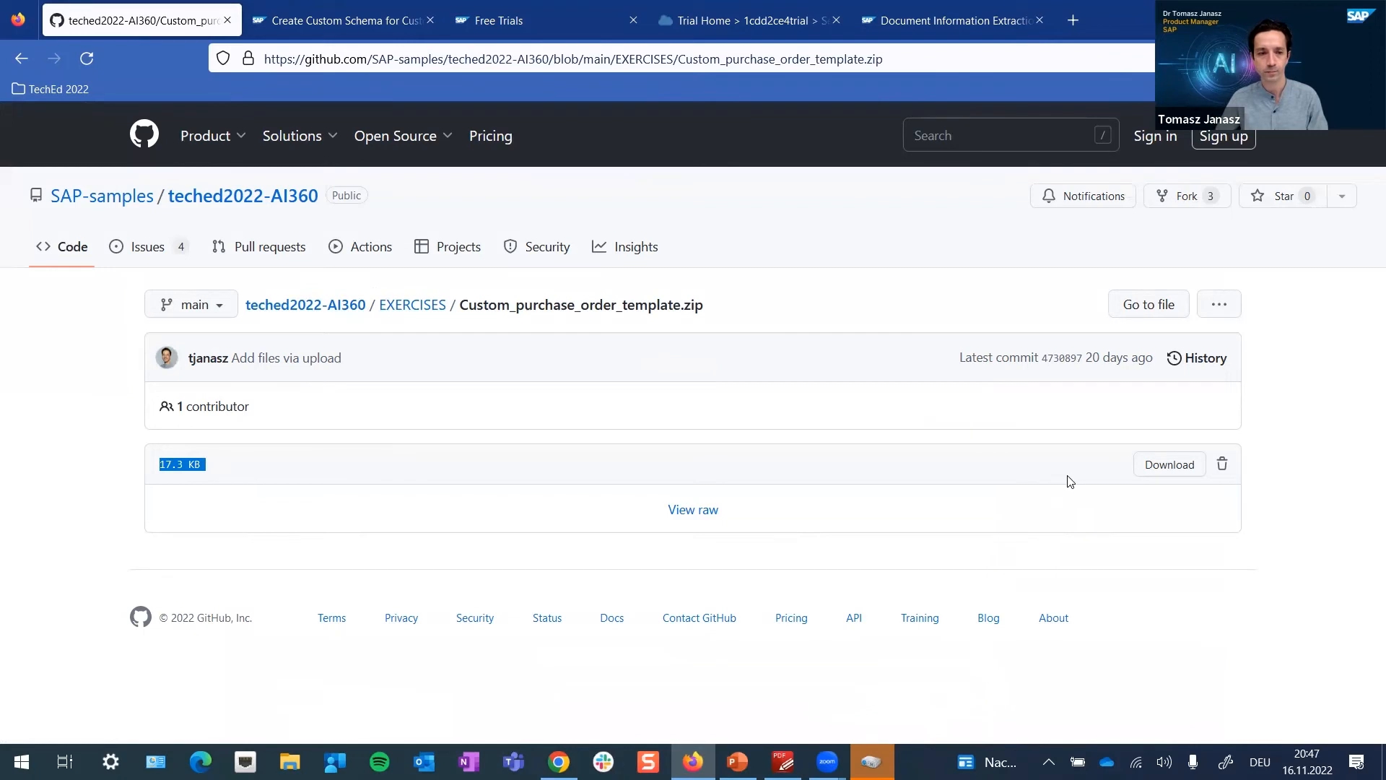
{"action": "left_click", "coordinate": [1170, 464]}
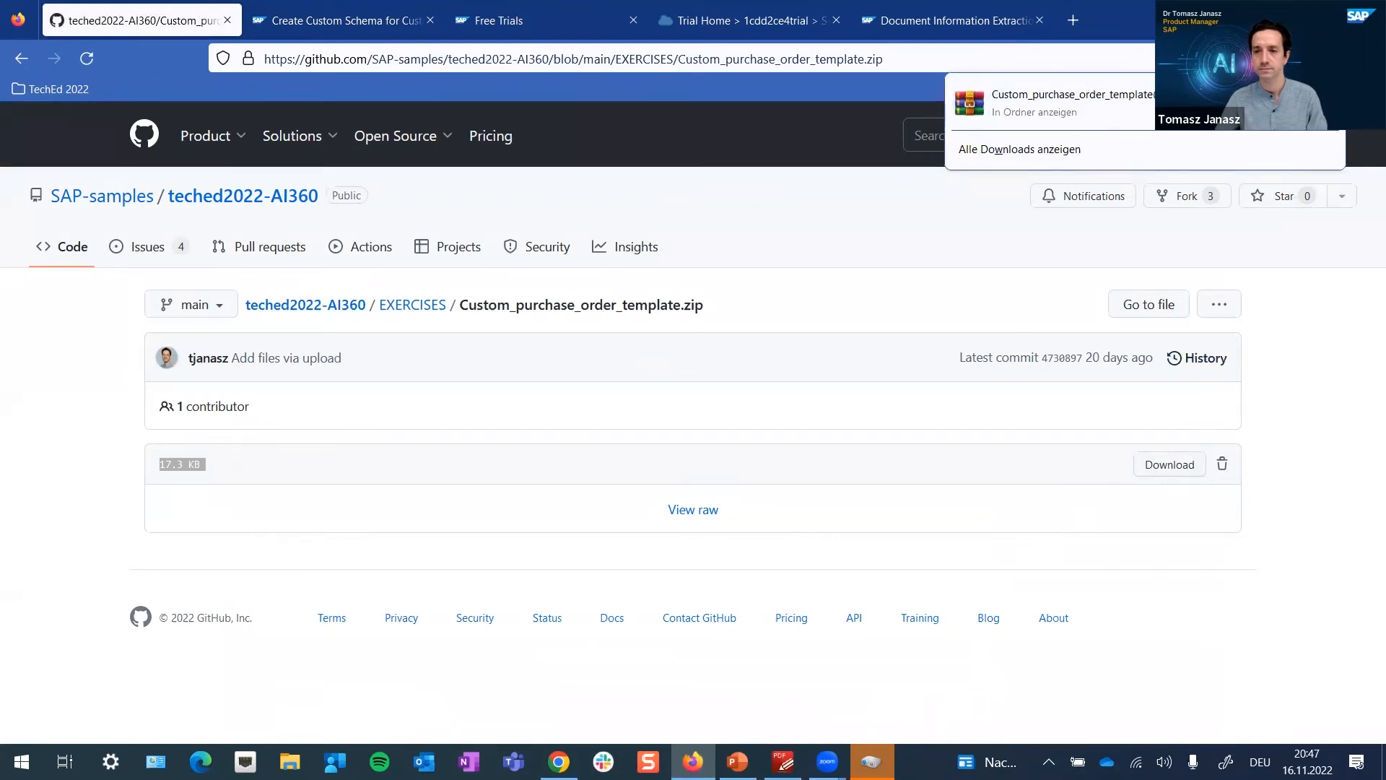
{"action": "left_click", "coordinate": [1325, 103]}
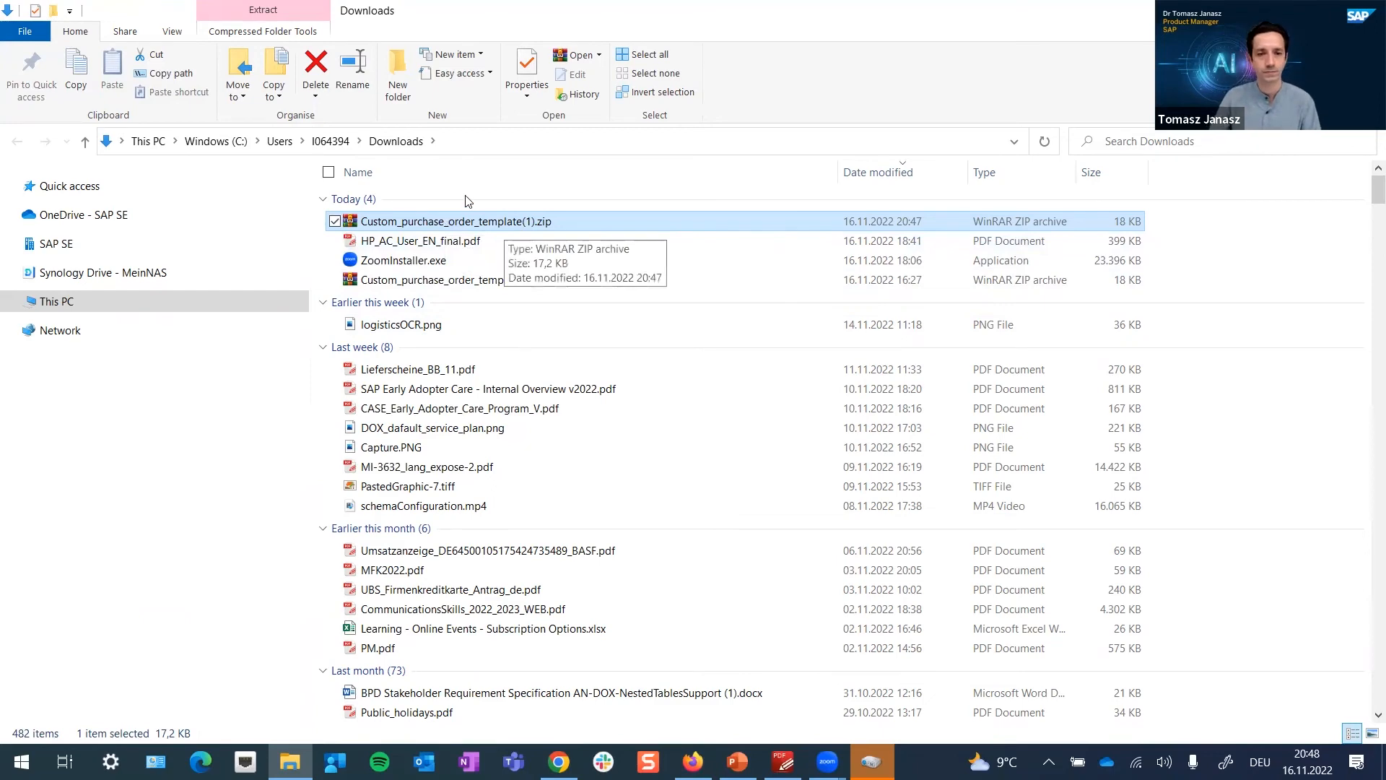
{"action": "key", "text": "alt+Tab"}
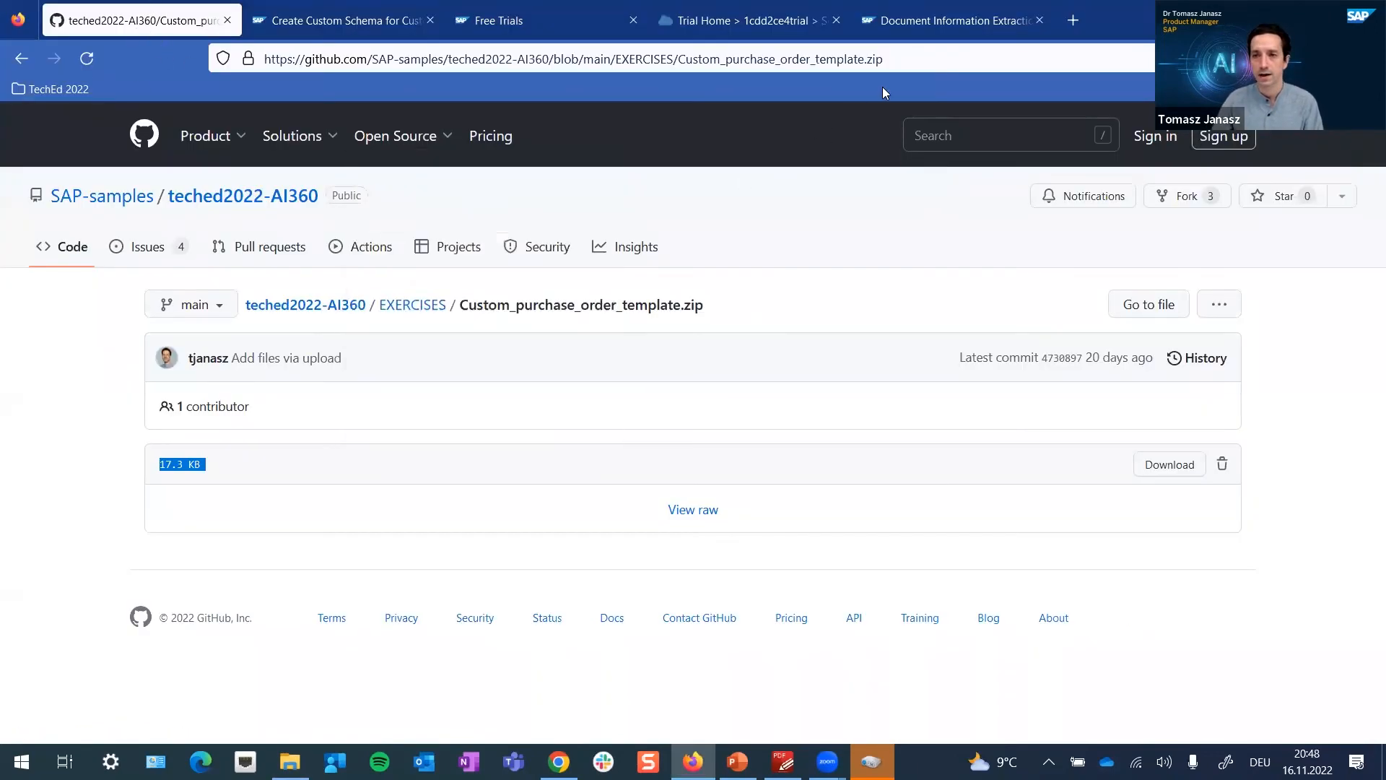
- Try to import the template from Custom_purchase_order_template(1).zip in Downloads together with its schema Custom_purchase_order_schema in Document Information Extraction
{"action": "left_click", "coordinate": [972, 24]}
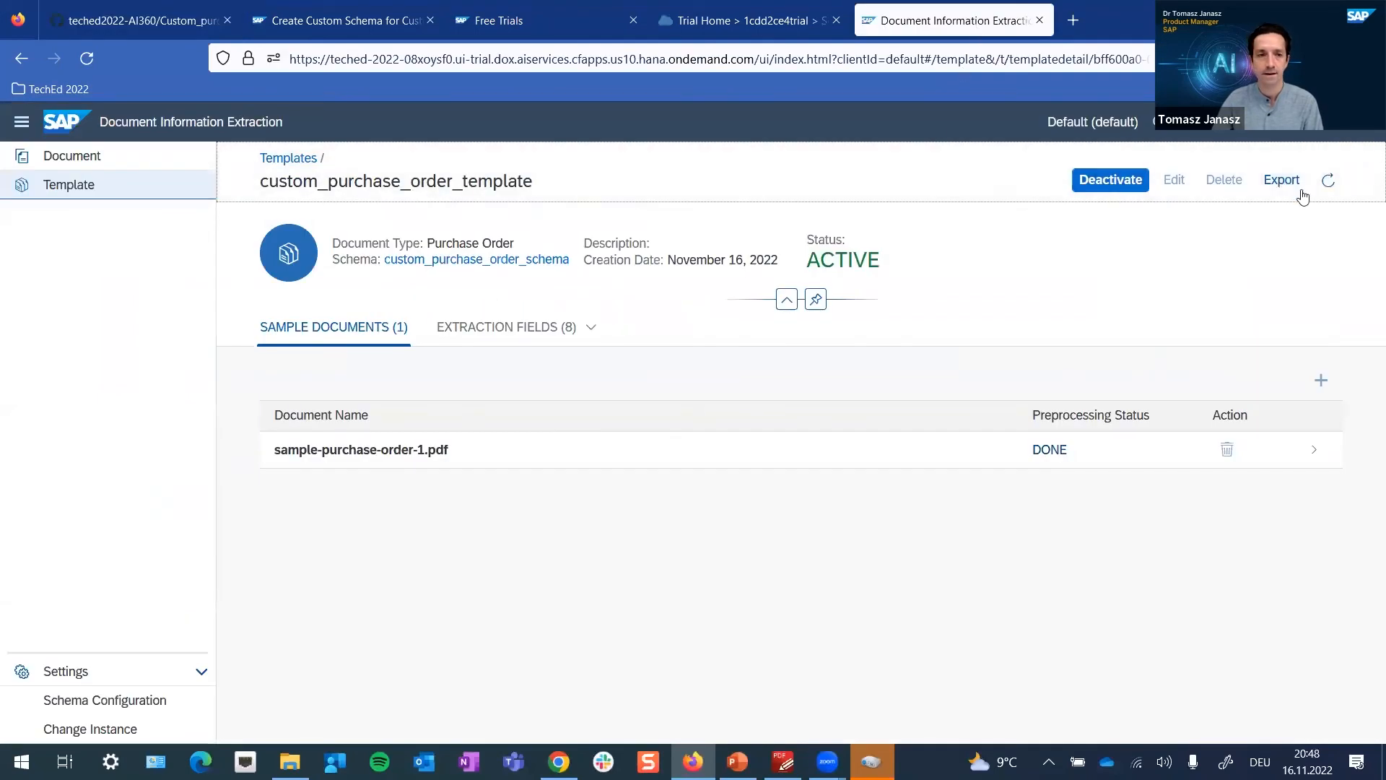
{"action": "left_click", "coordinate": [298, 157]}
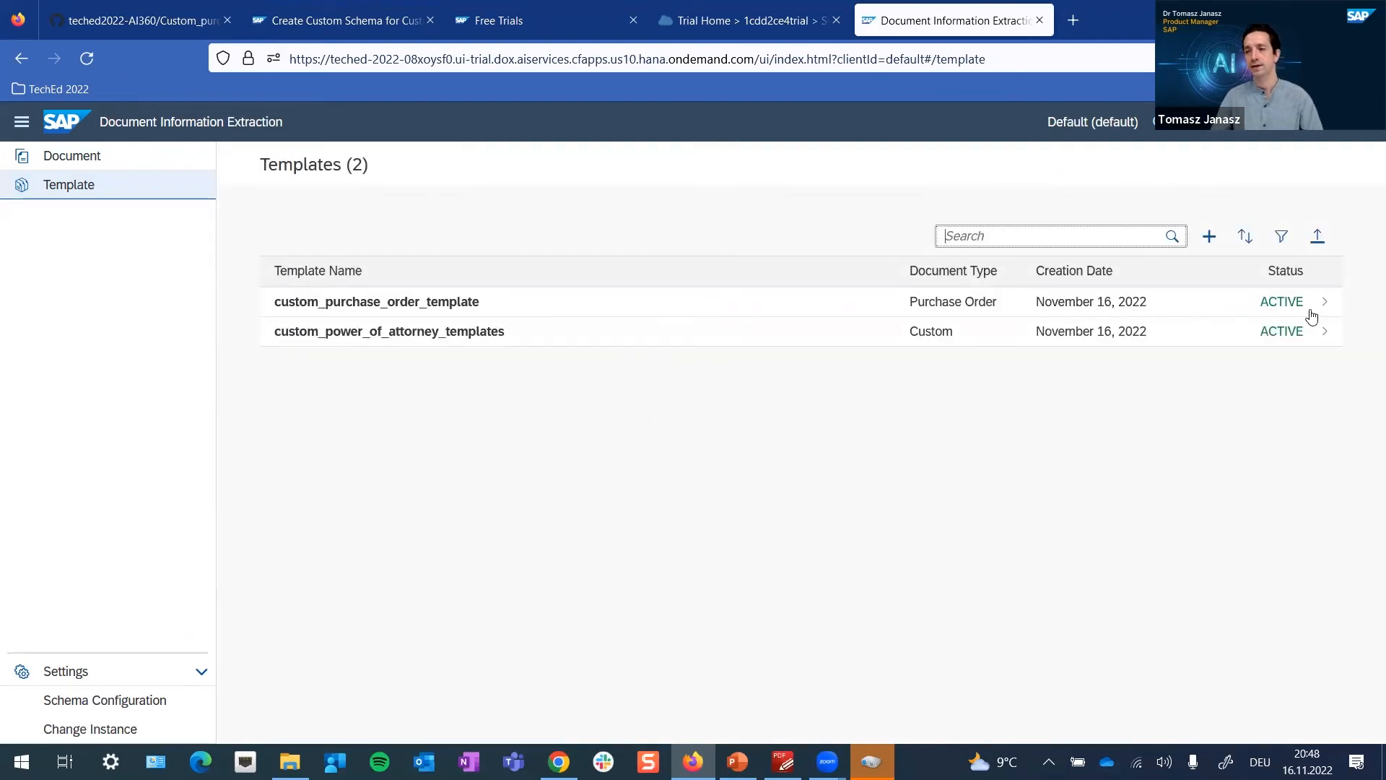
{"action": "left_click", "coordinate": [1320, 246]}
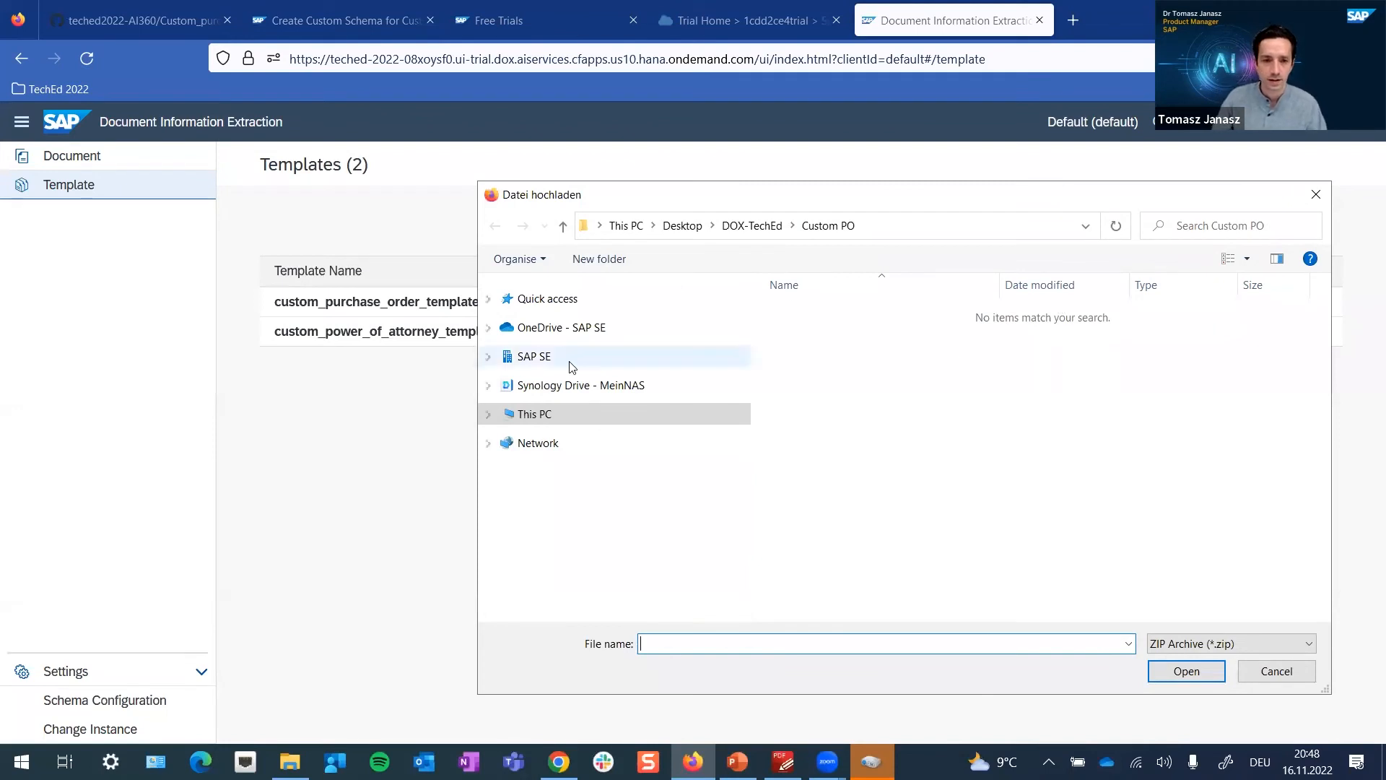
{"action": "left_click", "coordinate": [489, 299]}
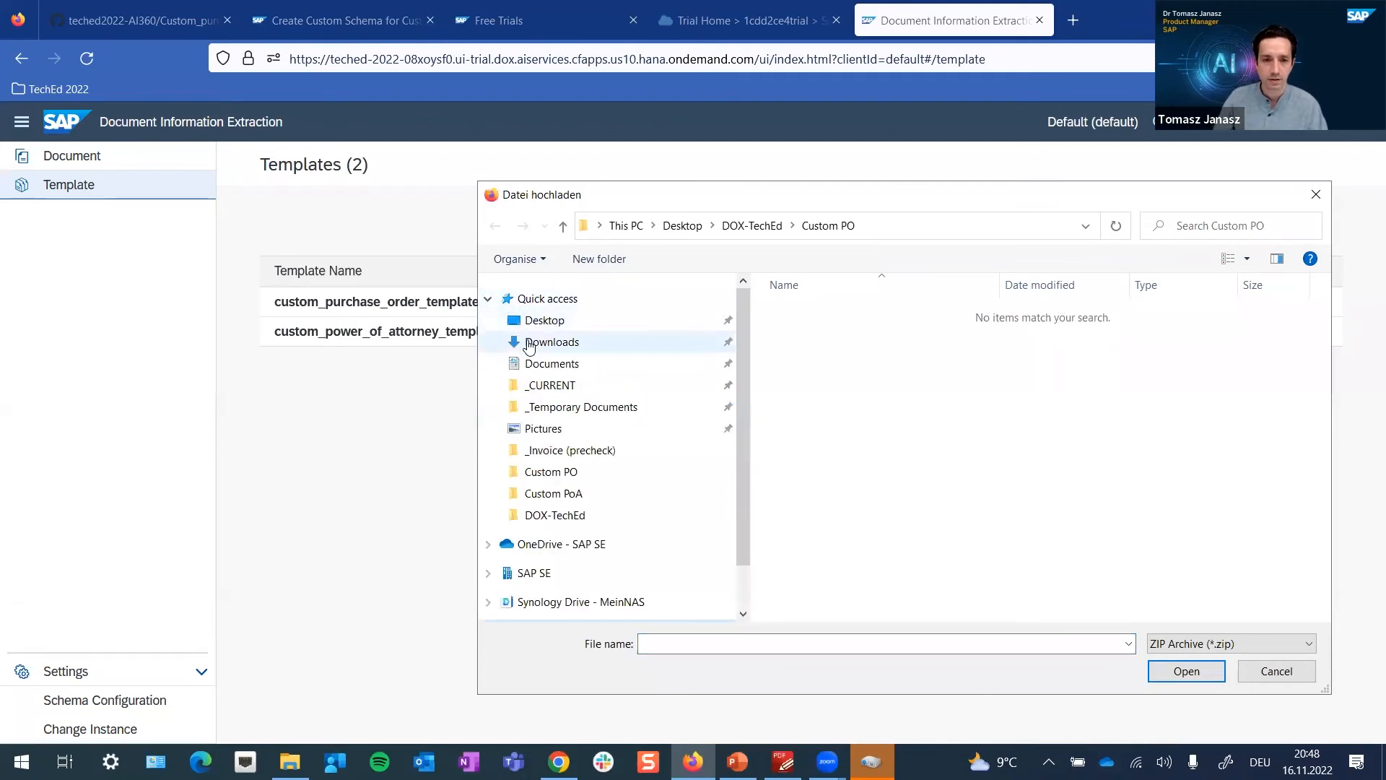
{"action": "left_click", "coordinate": [551, 342]}
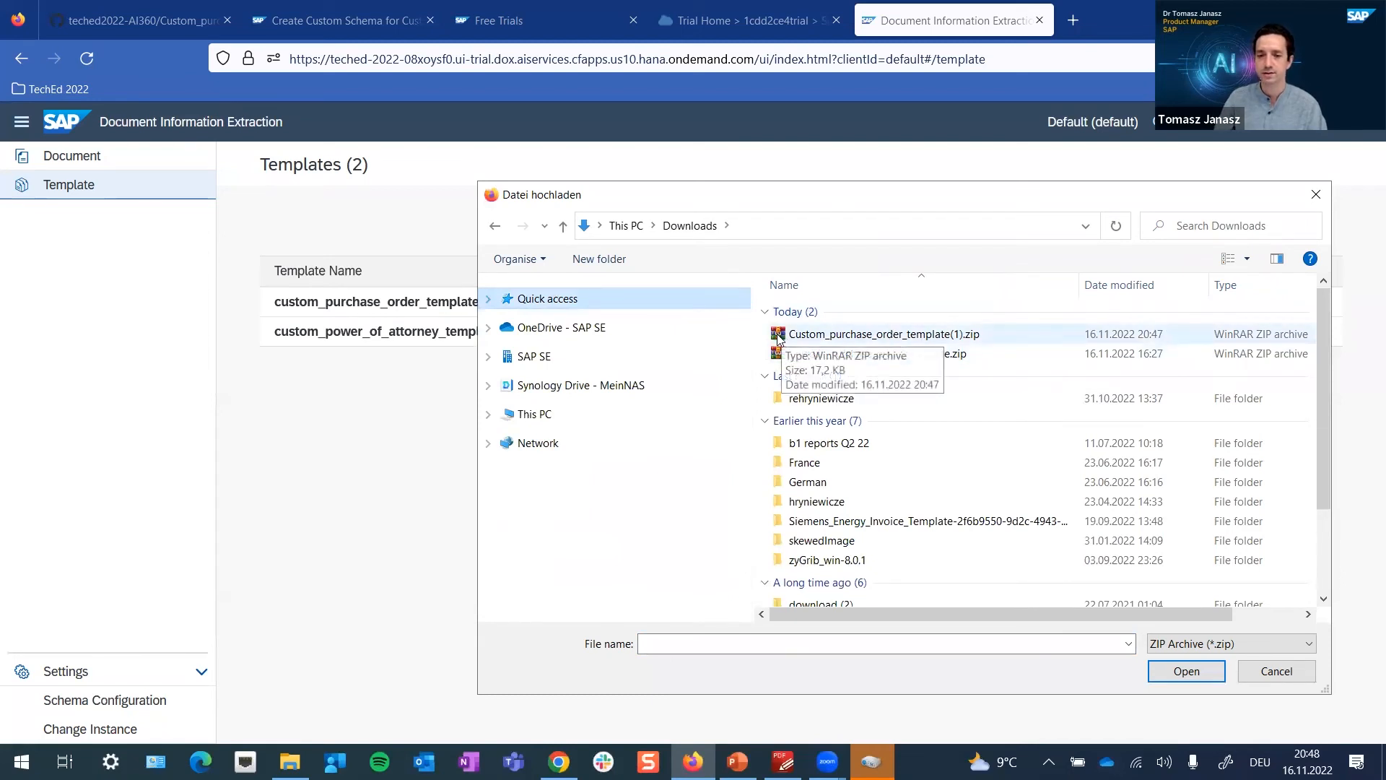
{"action": "left_click", "coordinate": [780, 336]}
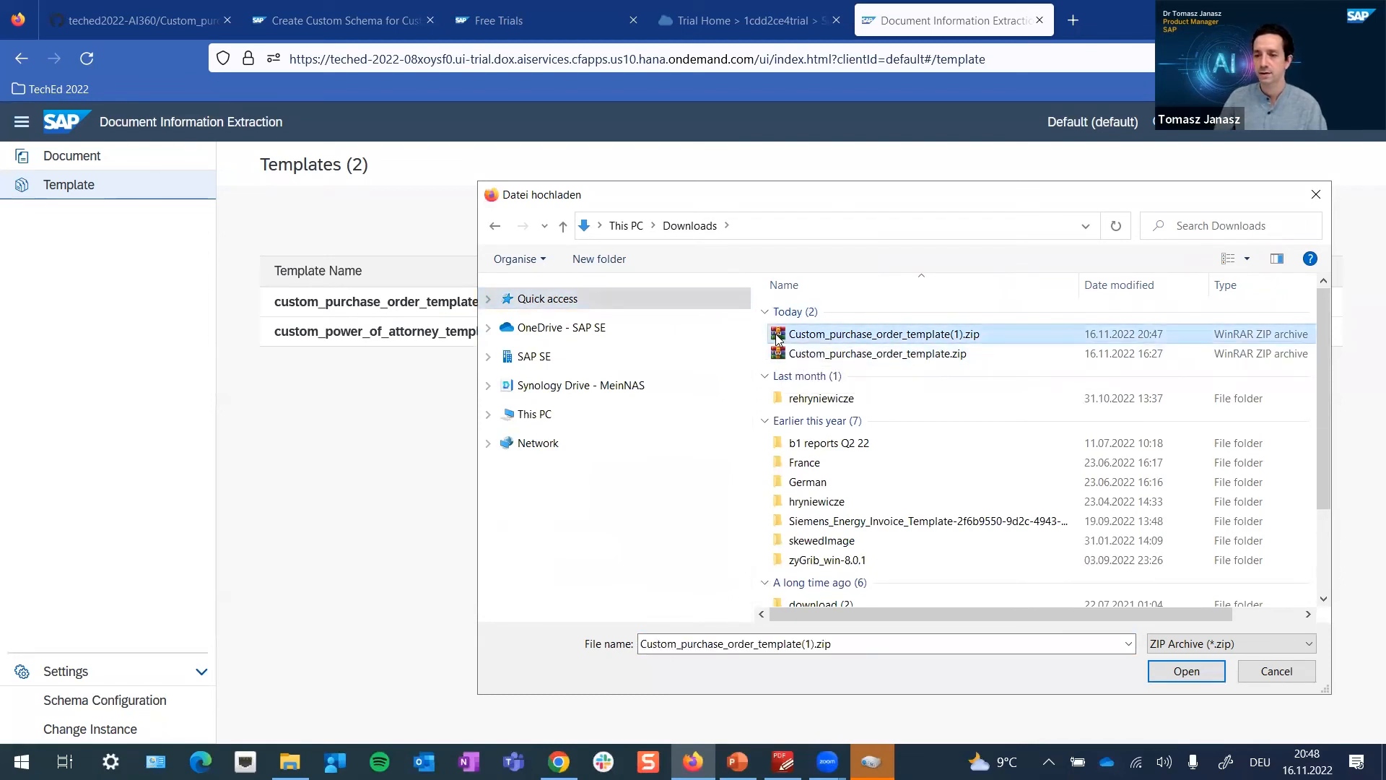
{"action": "left_click", "coordinate": [1185, 670]}
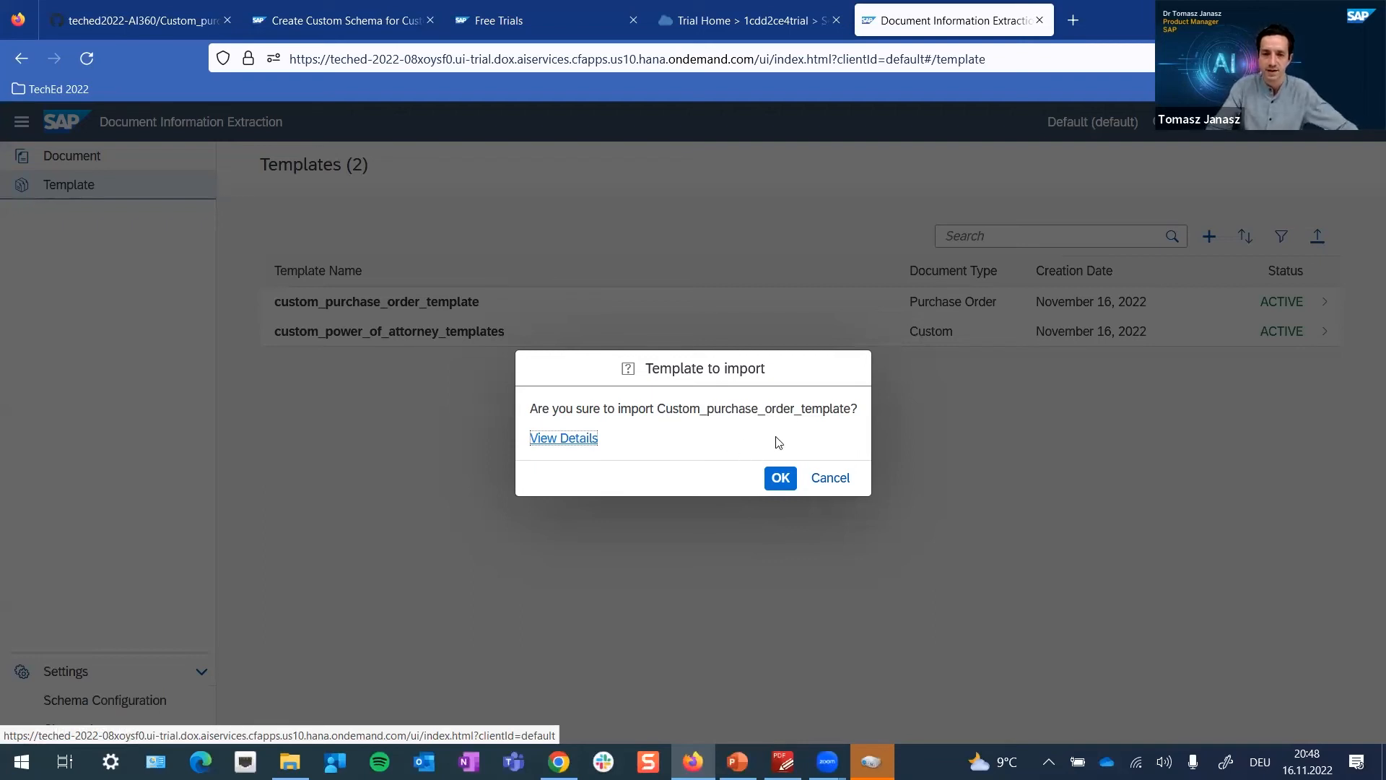
{"action": "left_click", "coordinate": [776, 487]}
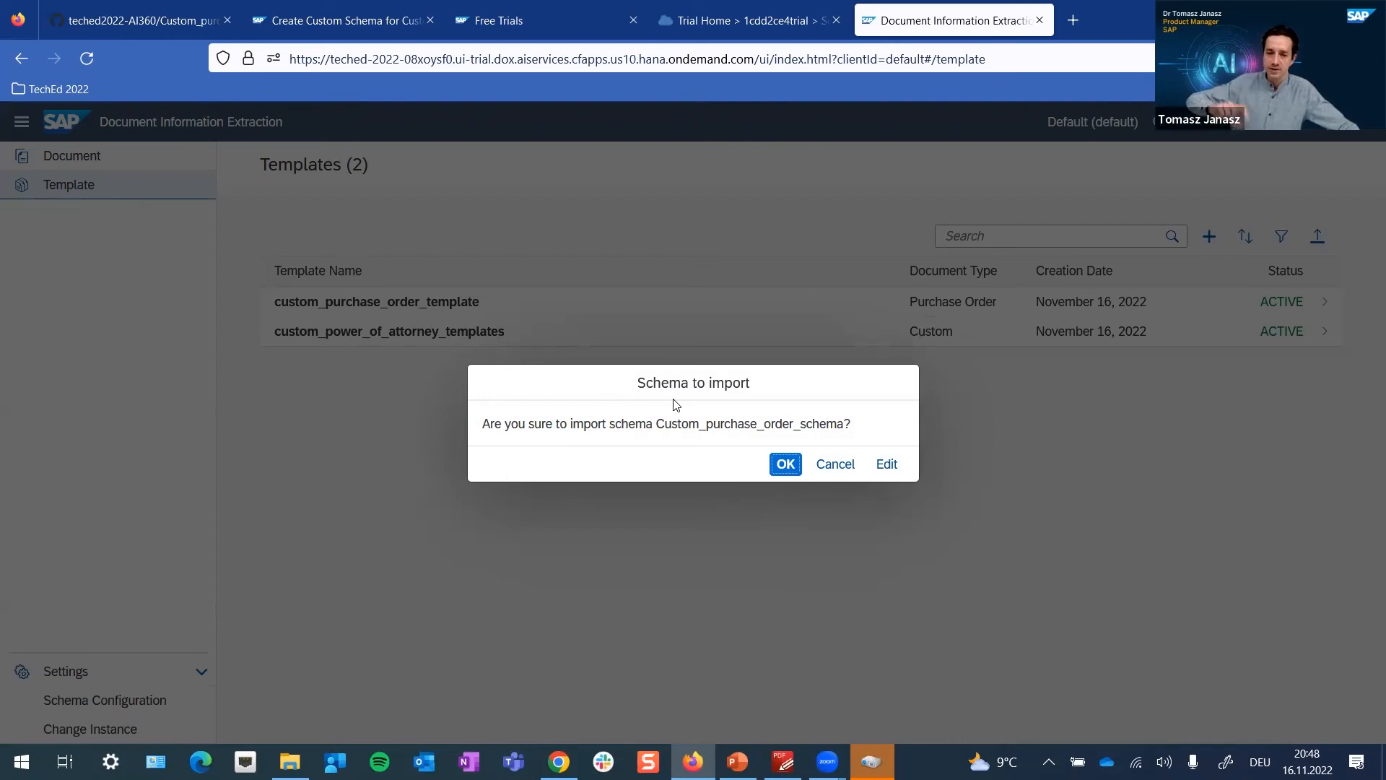
{"action": "left_click", "coordinate": [787, 466]}
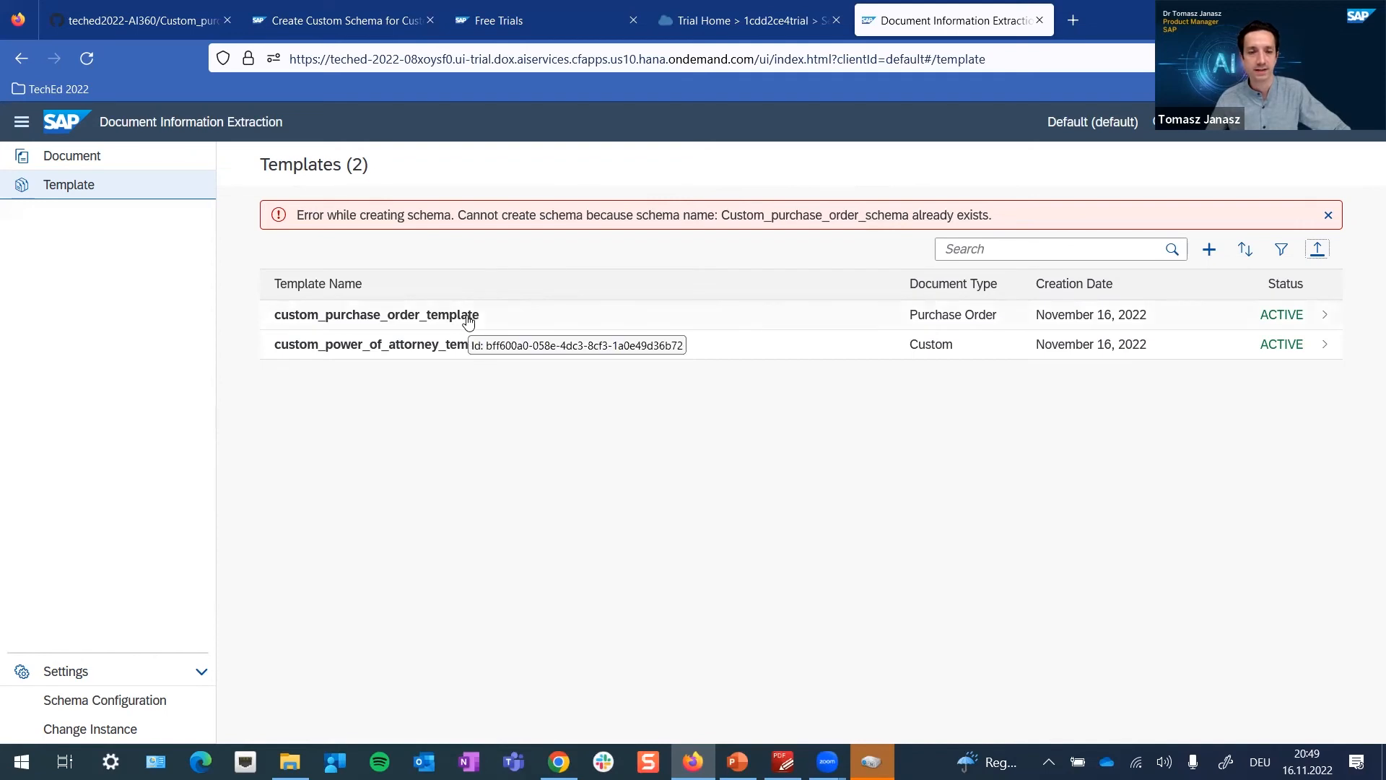
- Deactivate the custom_purchase_order_template template and rename it custom_purchase_order_template_TechEd
{"action": "left_click", "coordinate": [504, 317]}
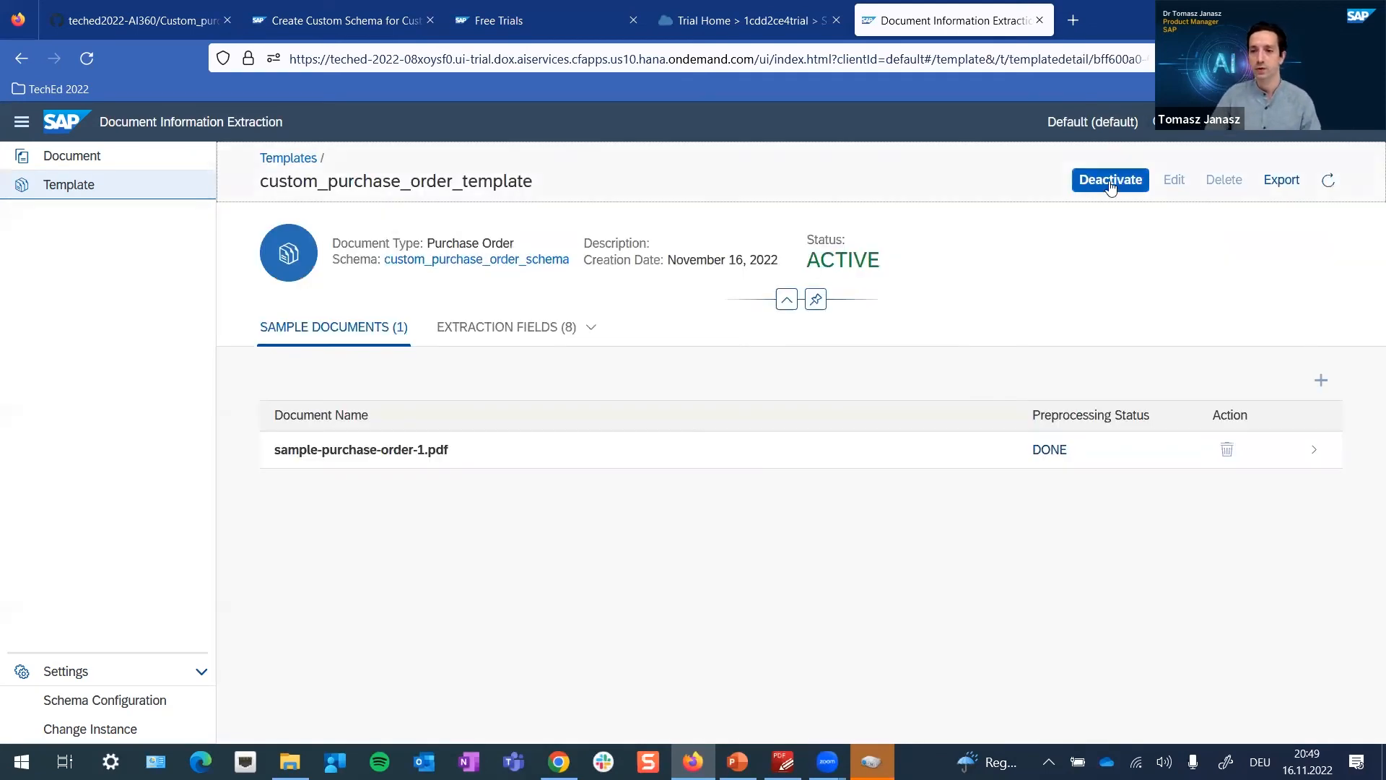
{"action": "left_click", "coordinate": [1112, 187]}
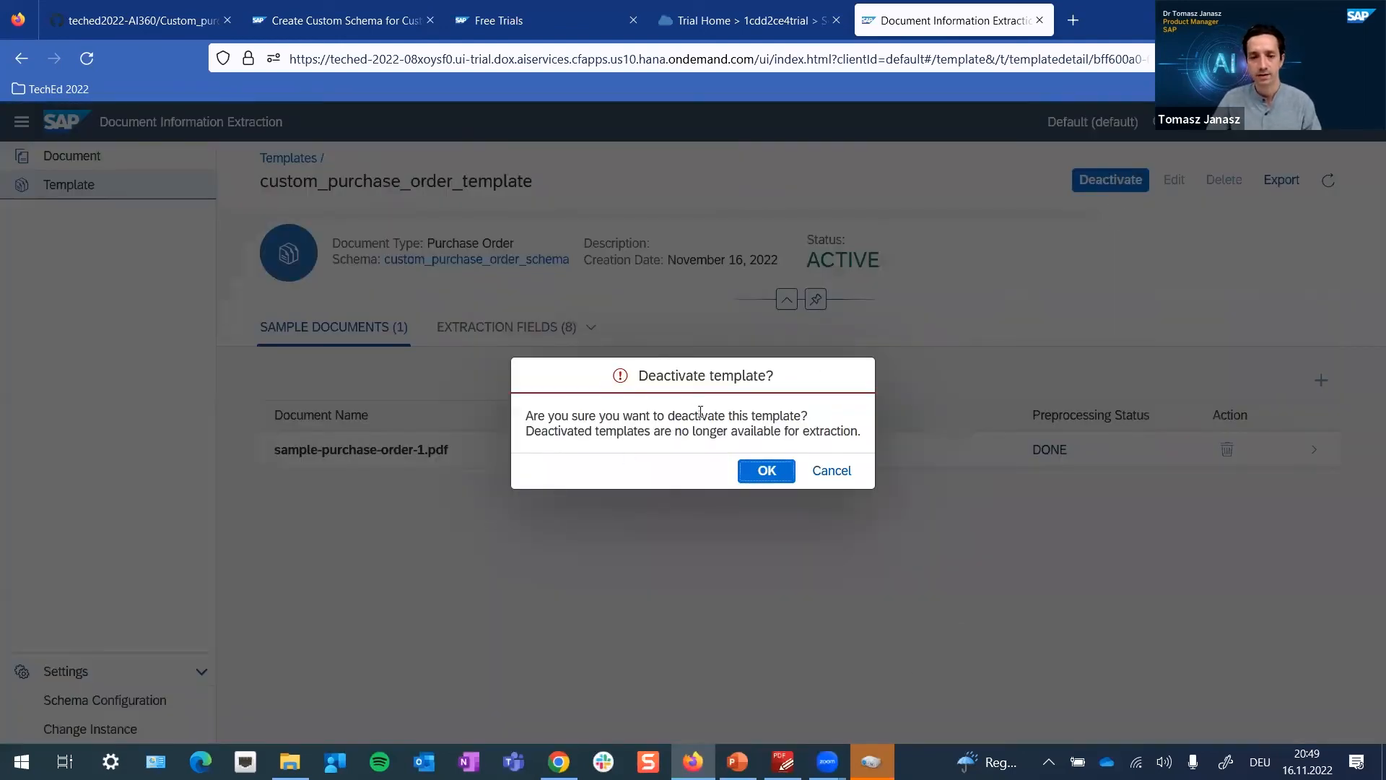
{"action": "left_click", "coordinate": [767, 472]}
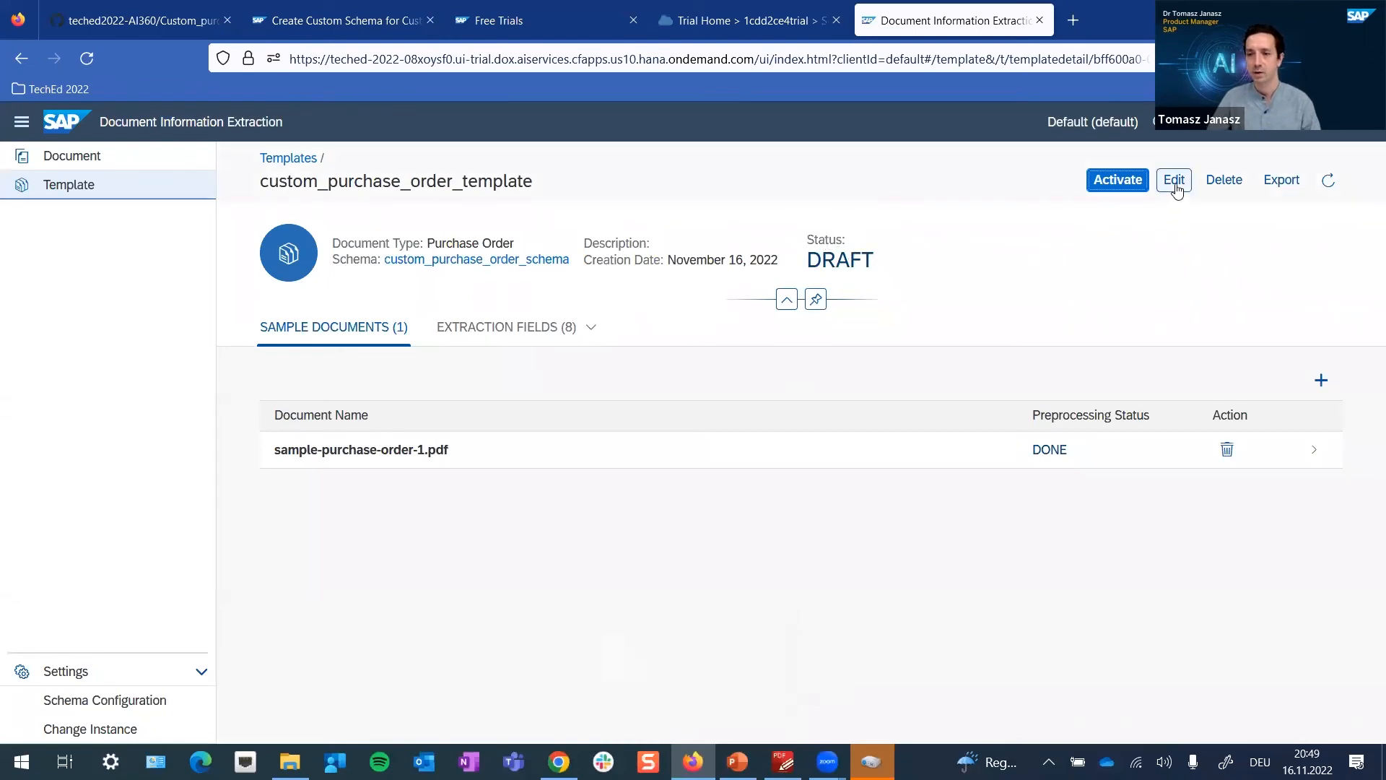
{"action": "left_click", "coordinate": [1175, 181]}
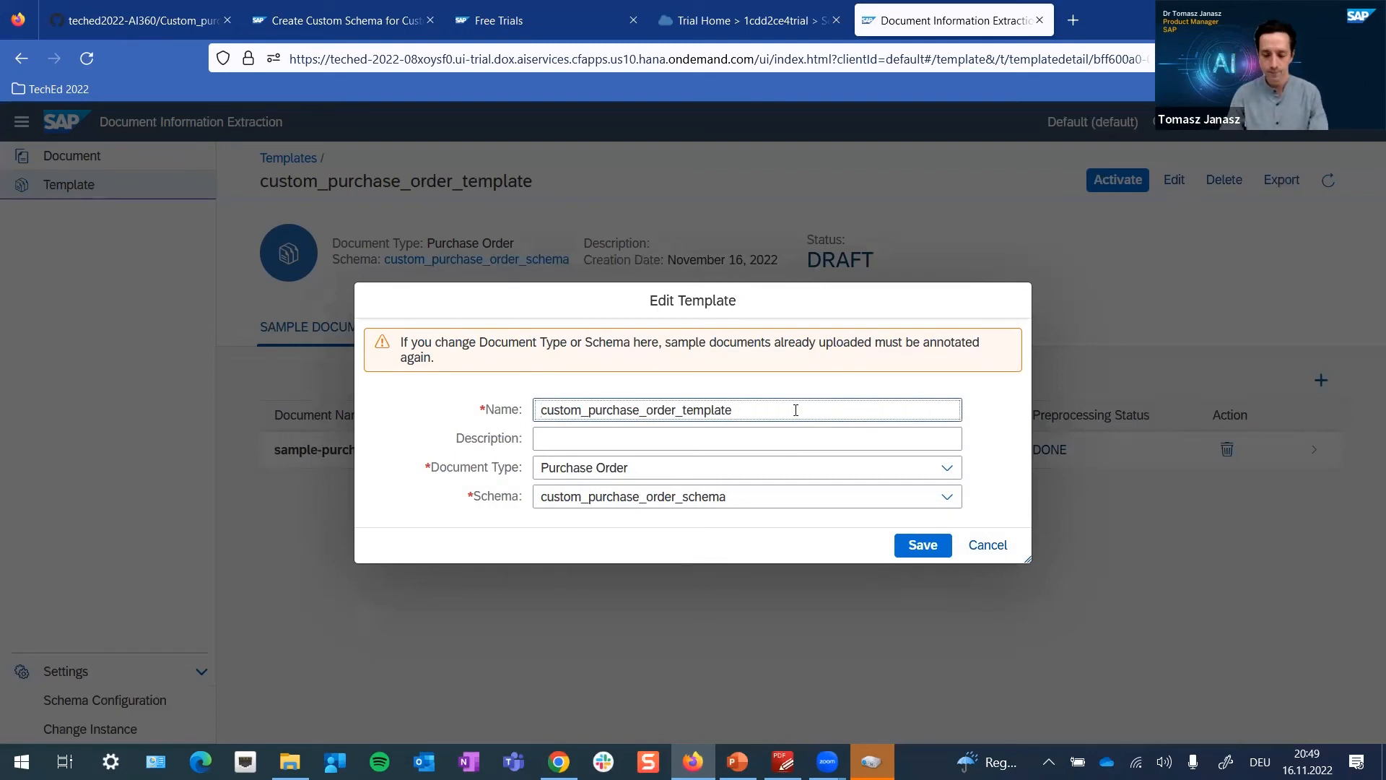
{"action": "type", "text": "_"}
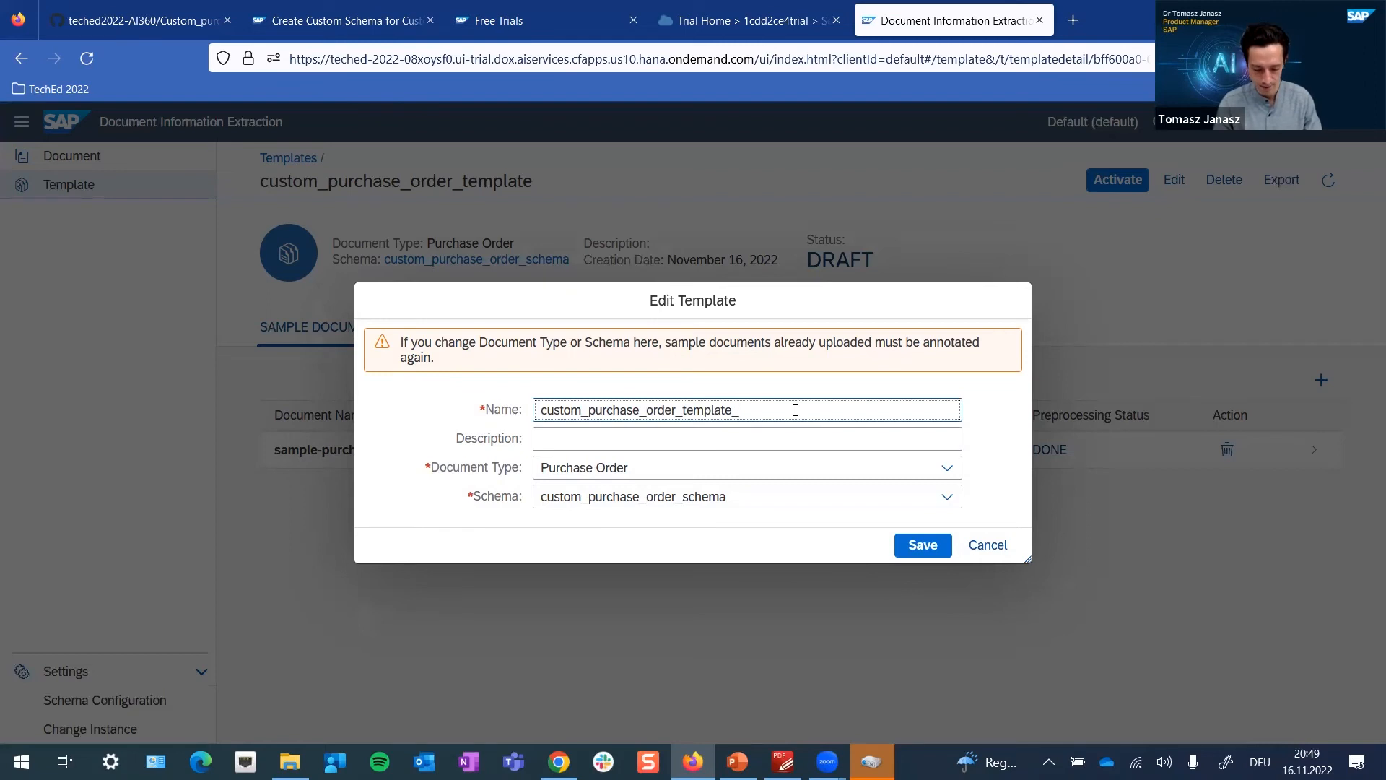
{"action": "type", "text": "TechEd"}
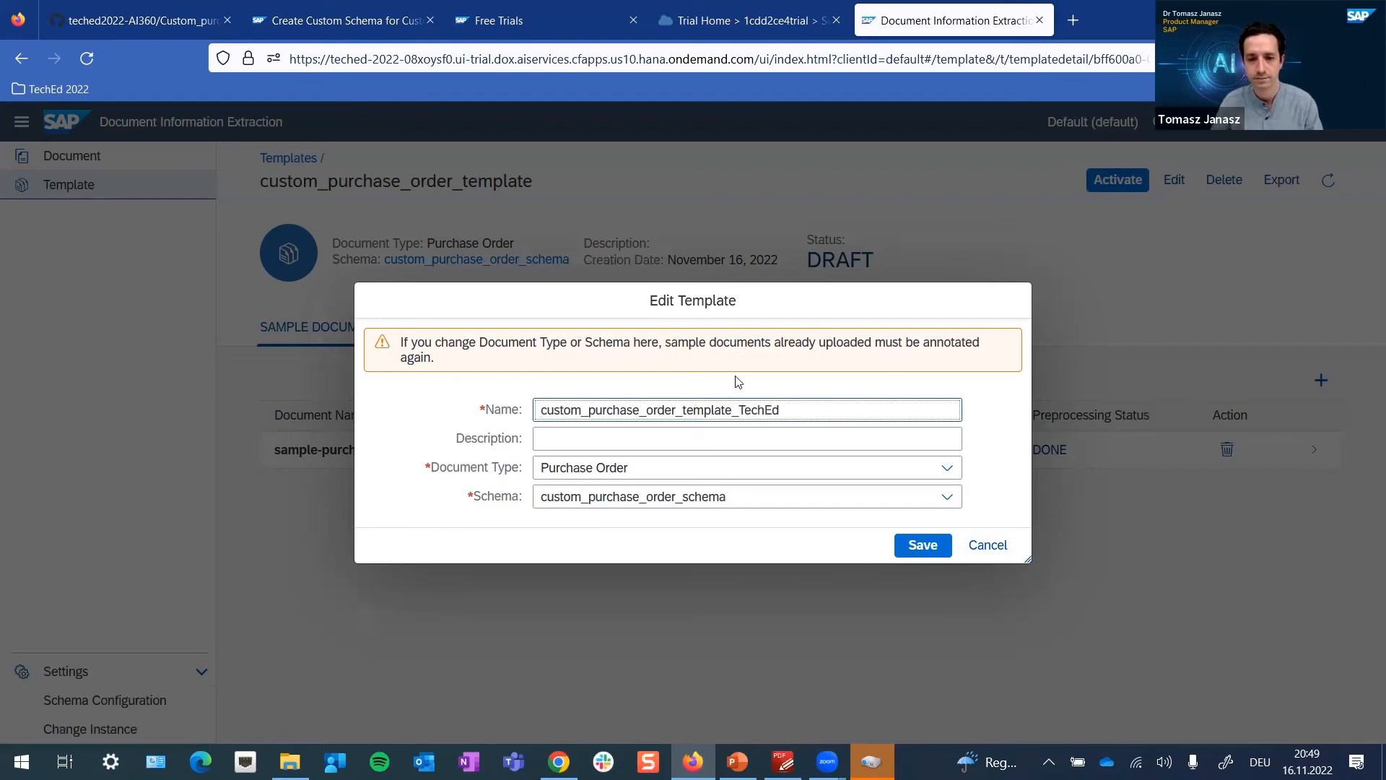
{"action": "left_click", "coordinate": [923, 546]}
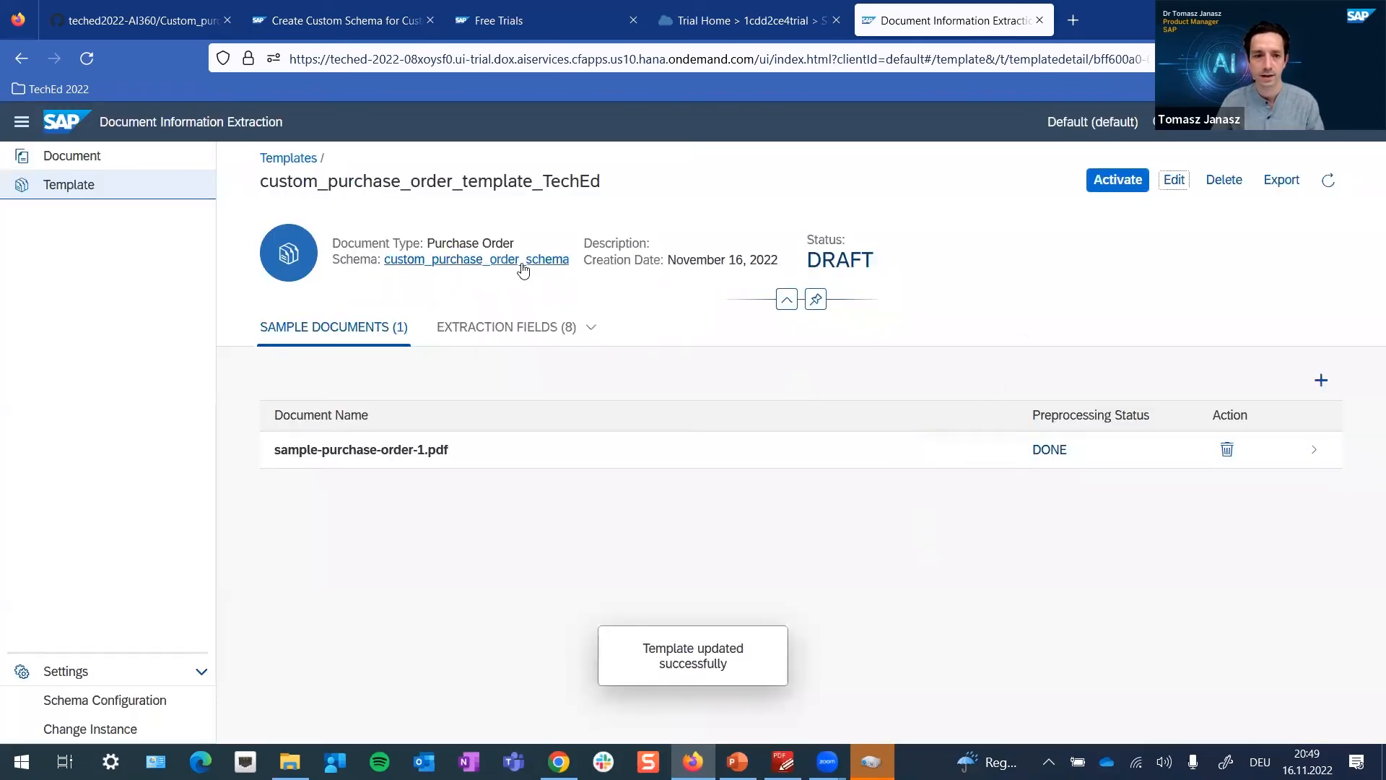
- Try to deactivate custom_purchase_order_schema, which the renamed template uses, and return to the template list
{"action": "left_click", "coordinate": [524, 263]}
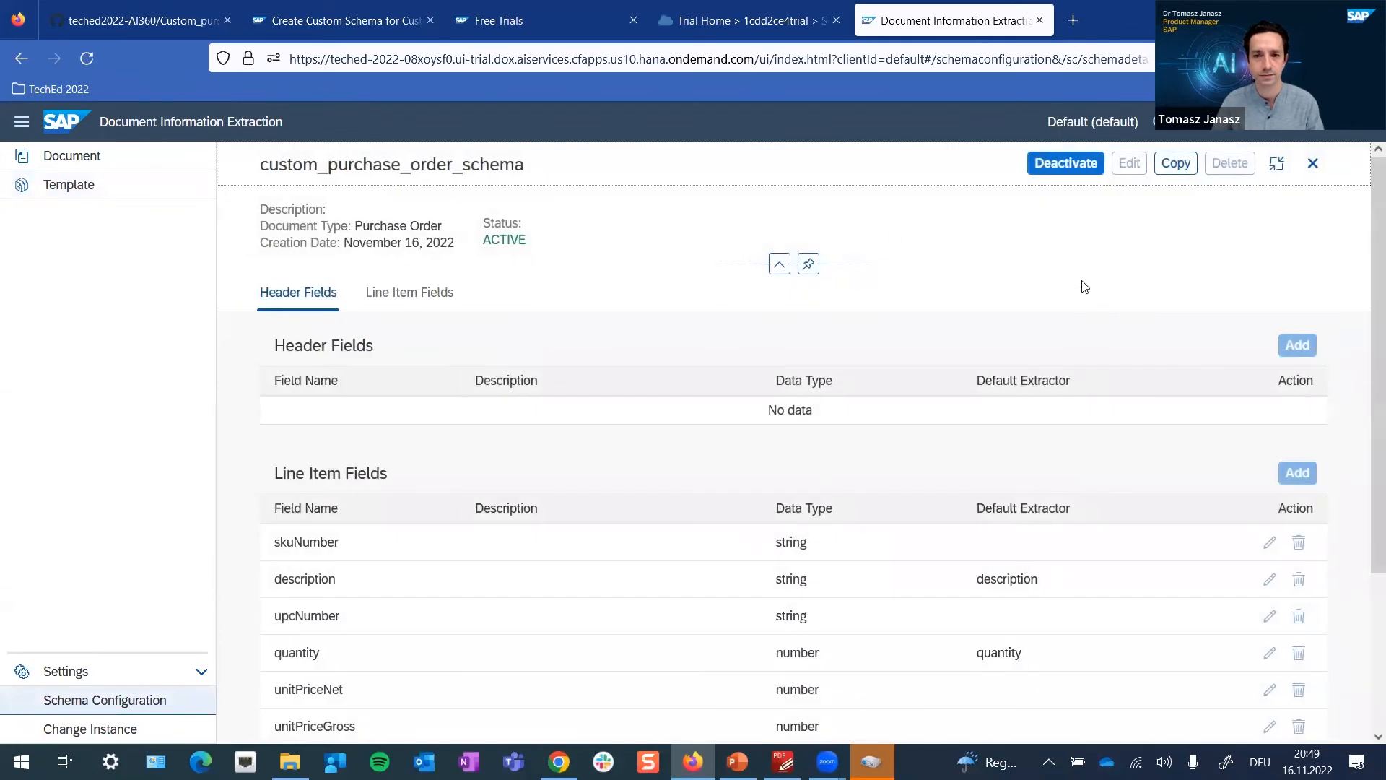
{"action": "left_click", "coordinate": [1066, 166]}
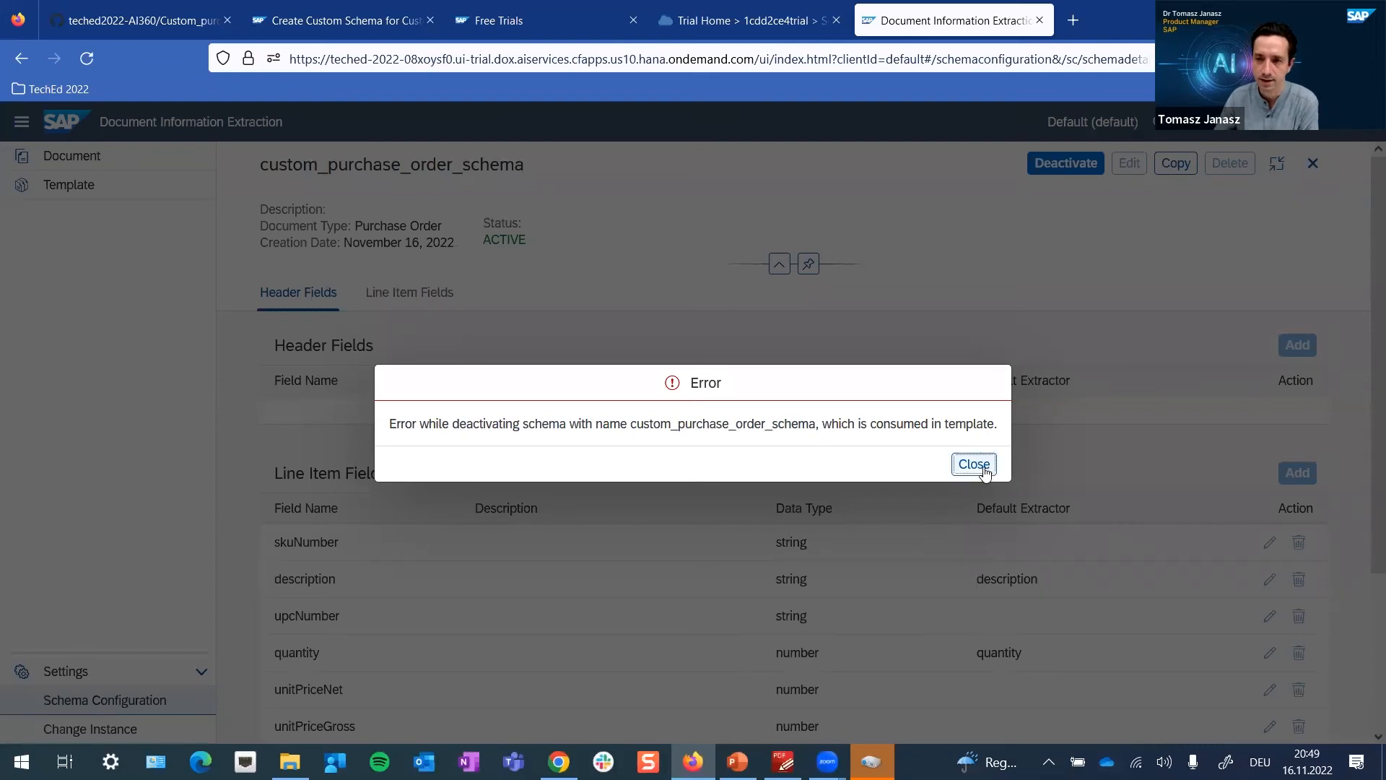
{"action": "left_click", "coordinate": [981, 466]}
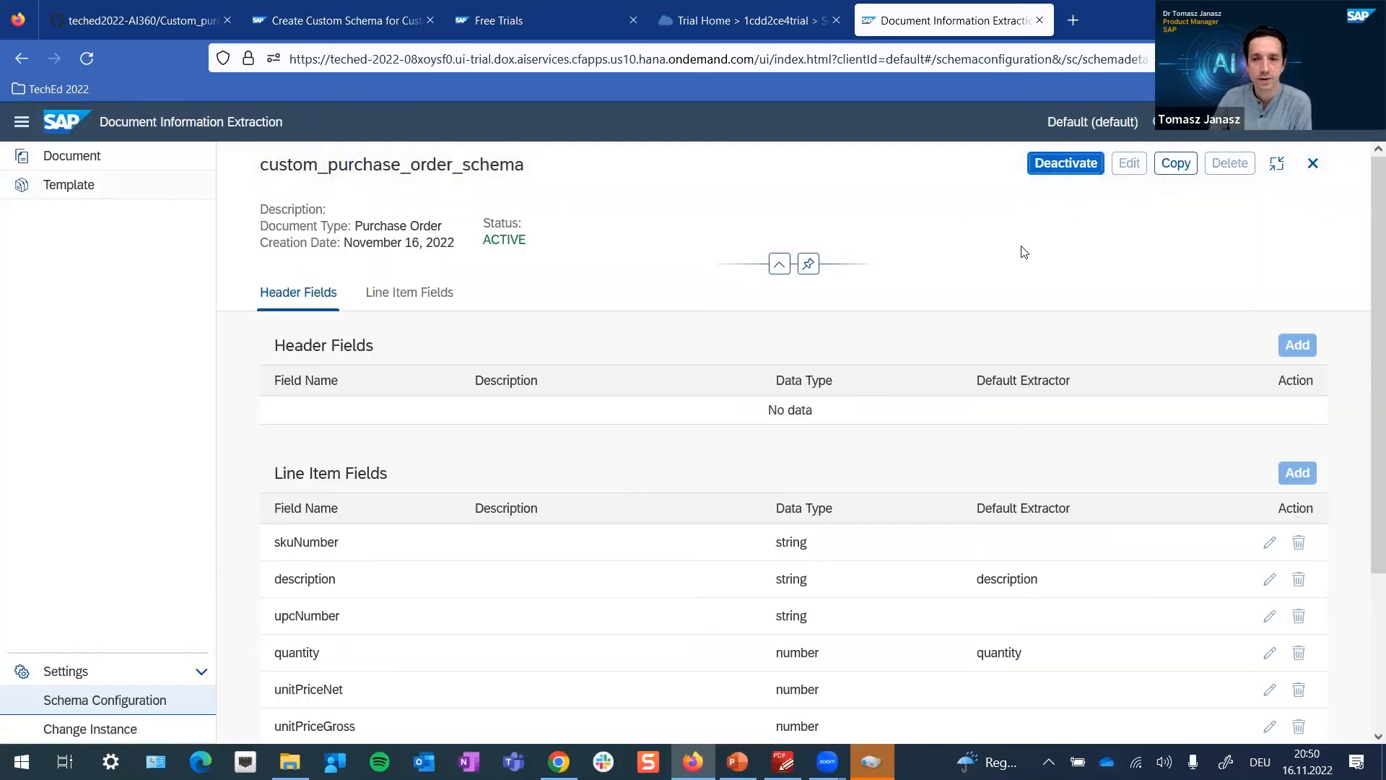
{"action": "left_click", "coordinate": [91, 191]}
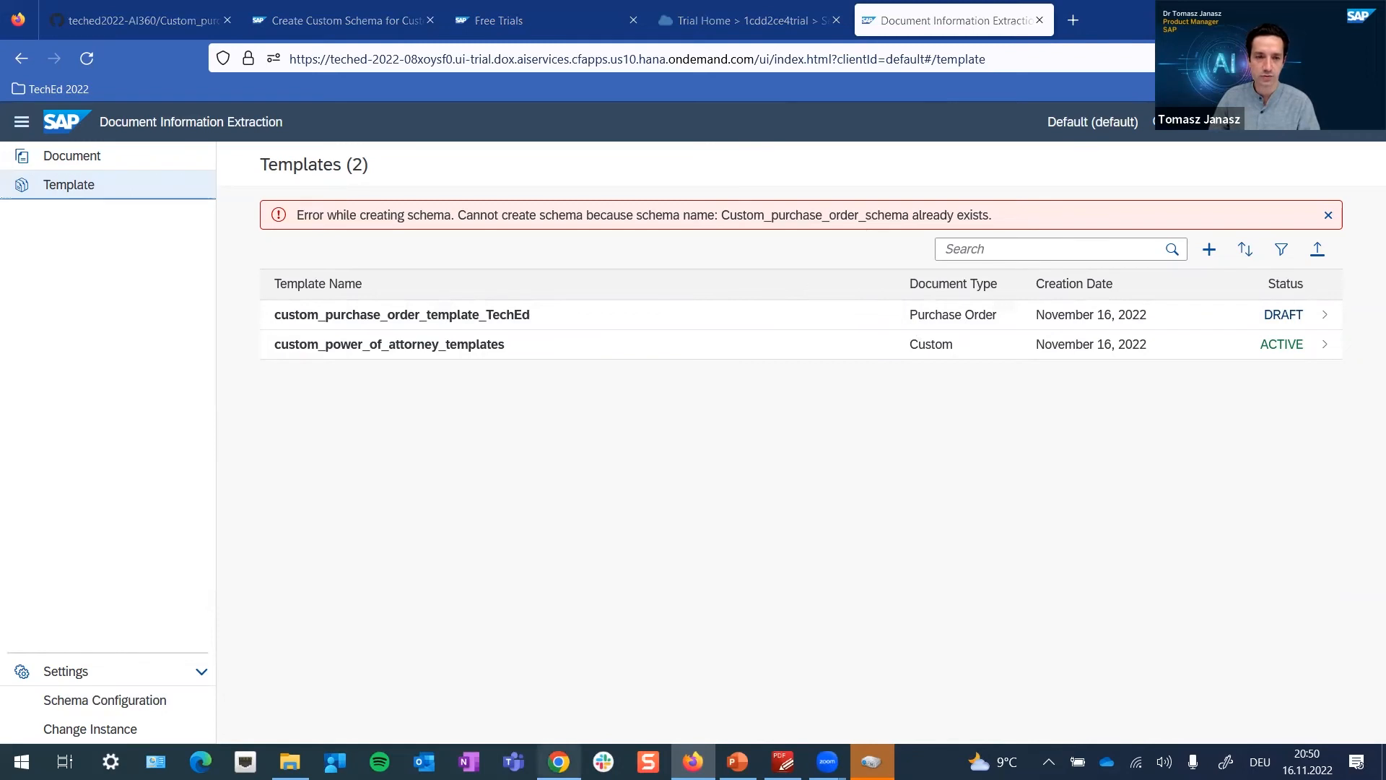
- Switch to the TechEd (2022) client in Chrome and import Custom_purchase_order_template from Downloads together with its schema Custom_purchase_order_schema
{"action": "left_click", "coordinate": [559, 762]}
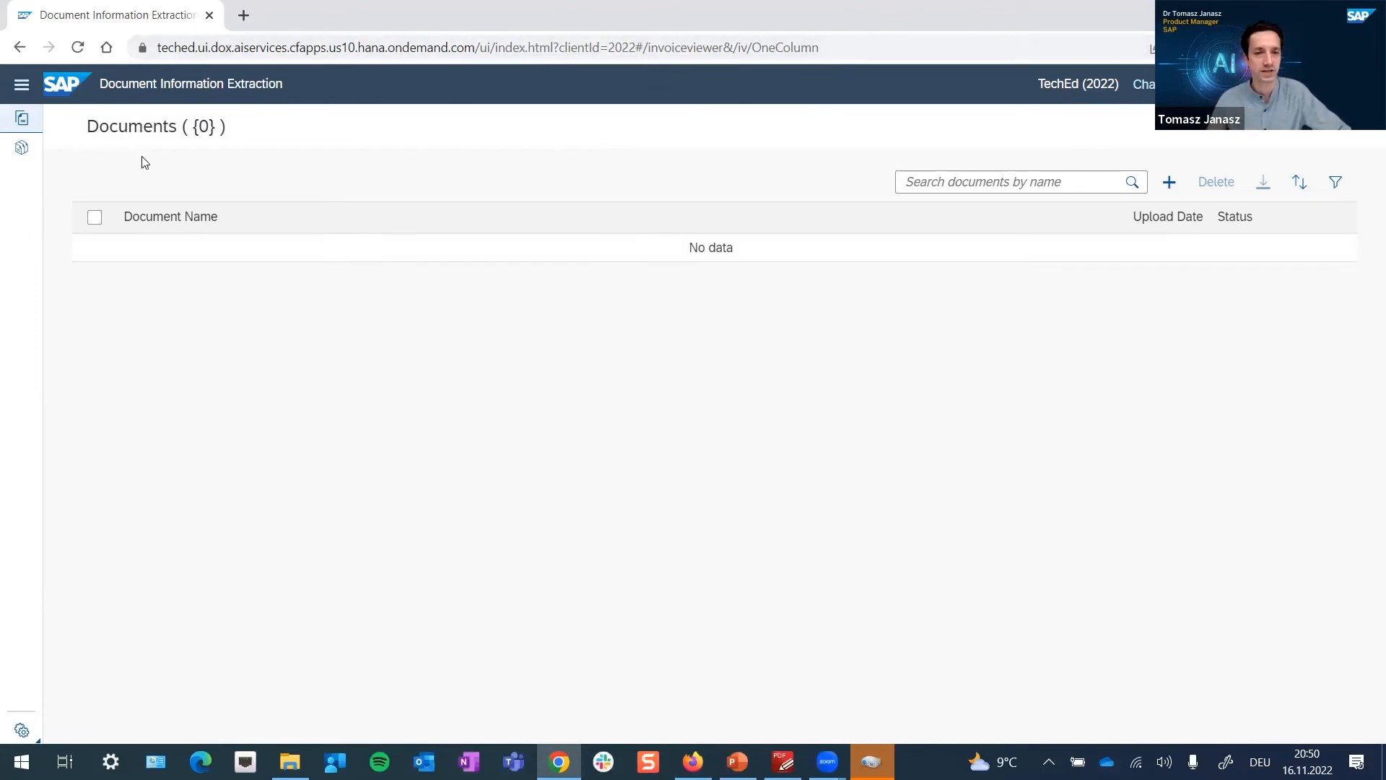
{"action": "left_click", "coordinate": [21, 149]}
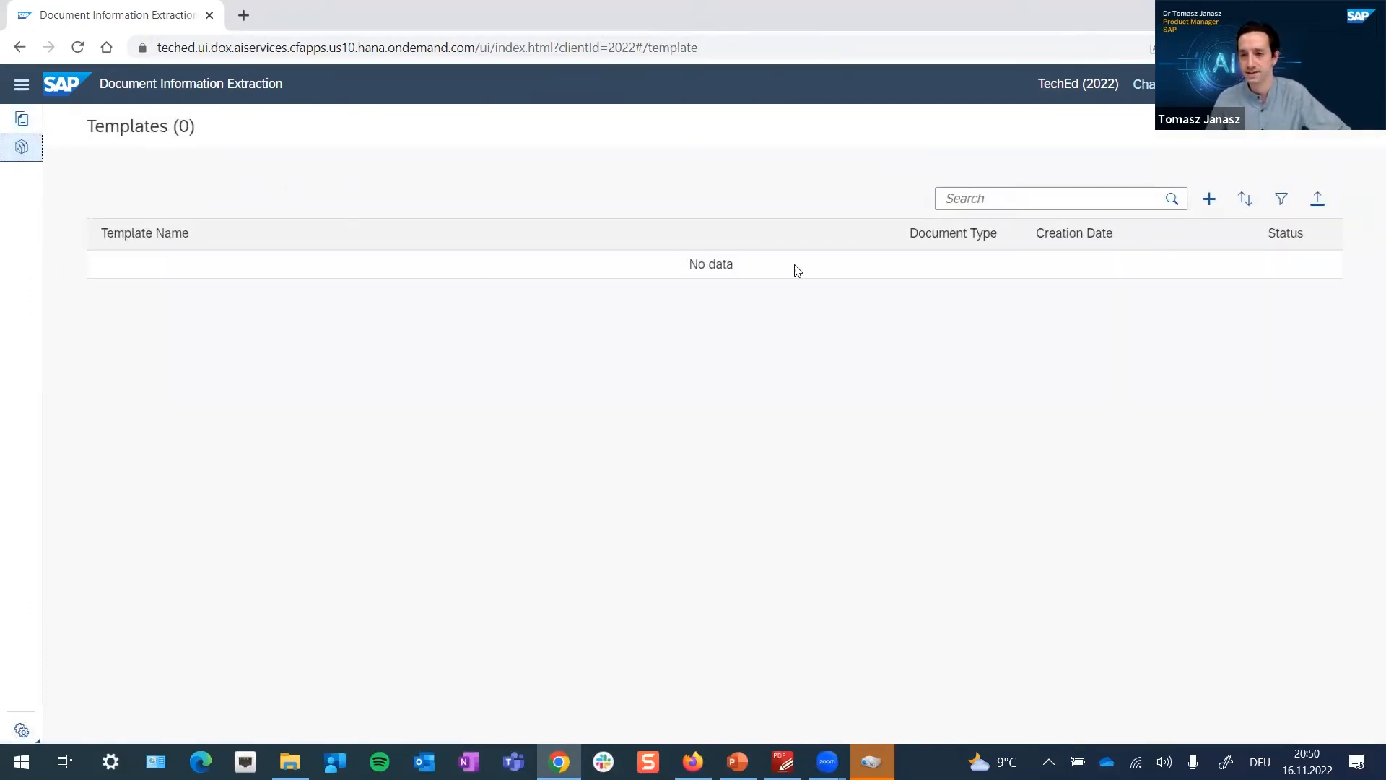
{"action": "left_click", "coordinate": [1321, 199]}
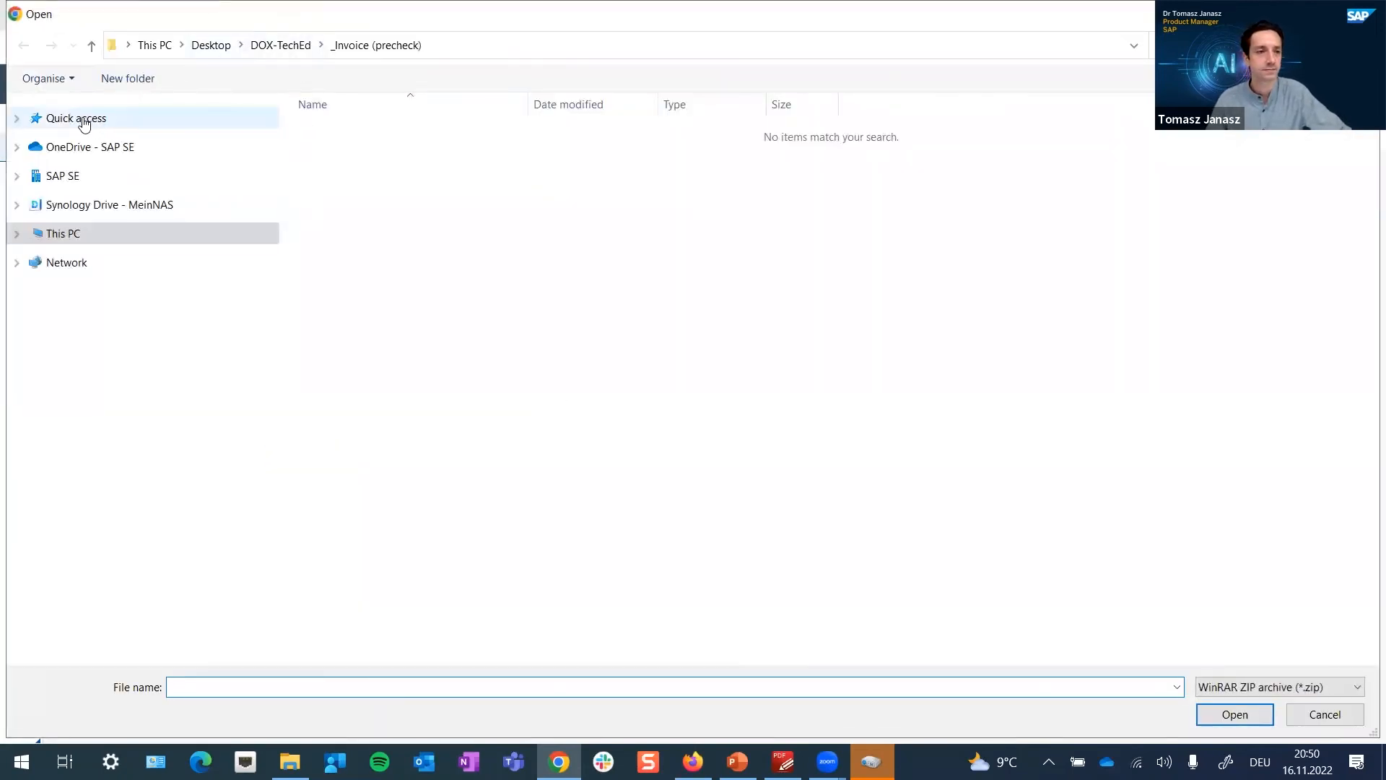
{"action": "left_click", "coordinate": [16, 119]}
{"action": "left_click", "coordinate": [75, 161]}
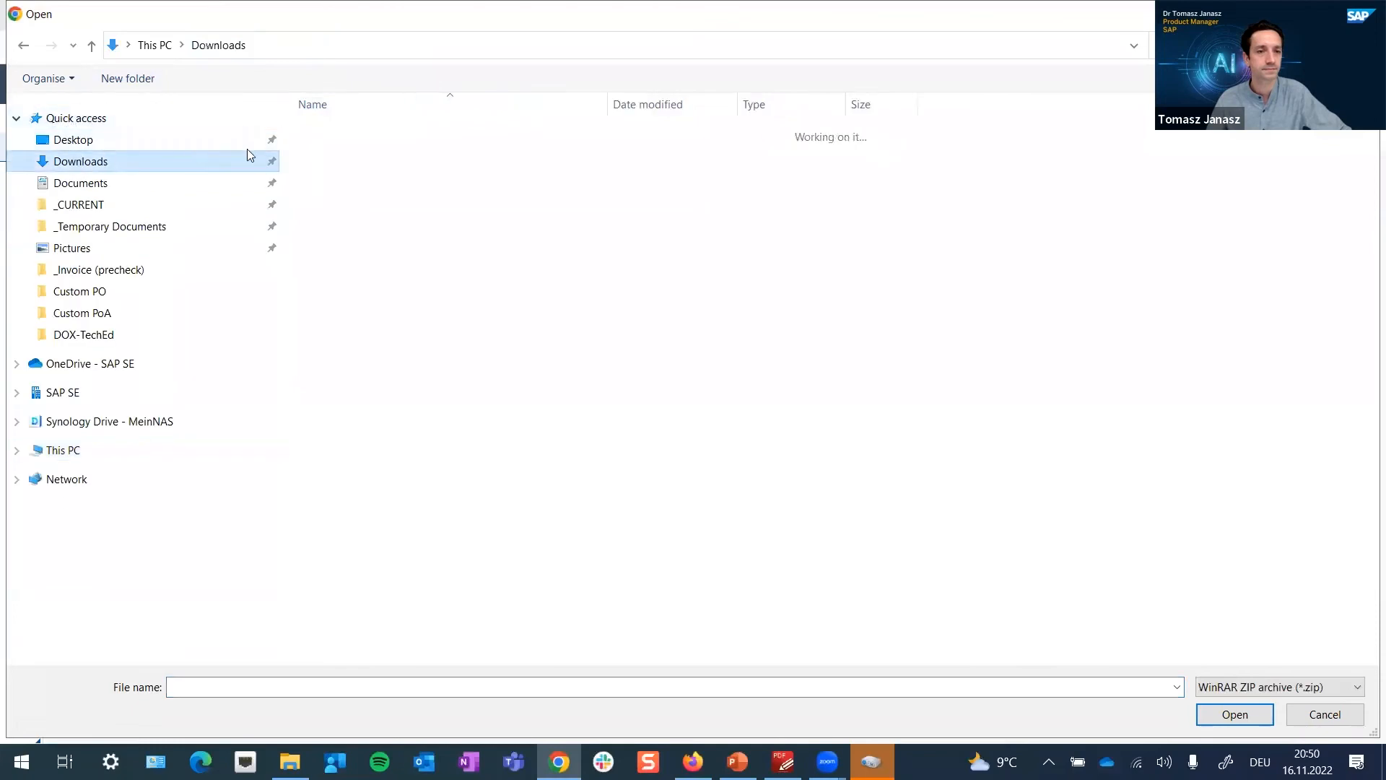
{"action": "left_click", "coordinate": [17, 119]}
{"action": "double_click", "coordinate": [544, 155]}
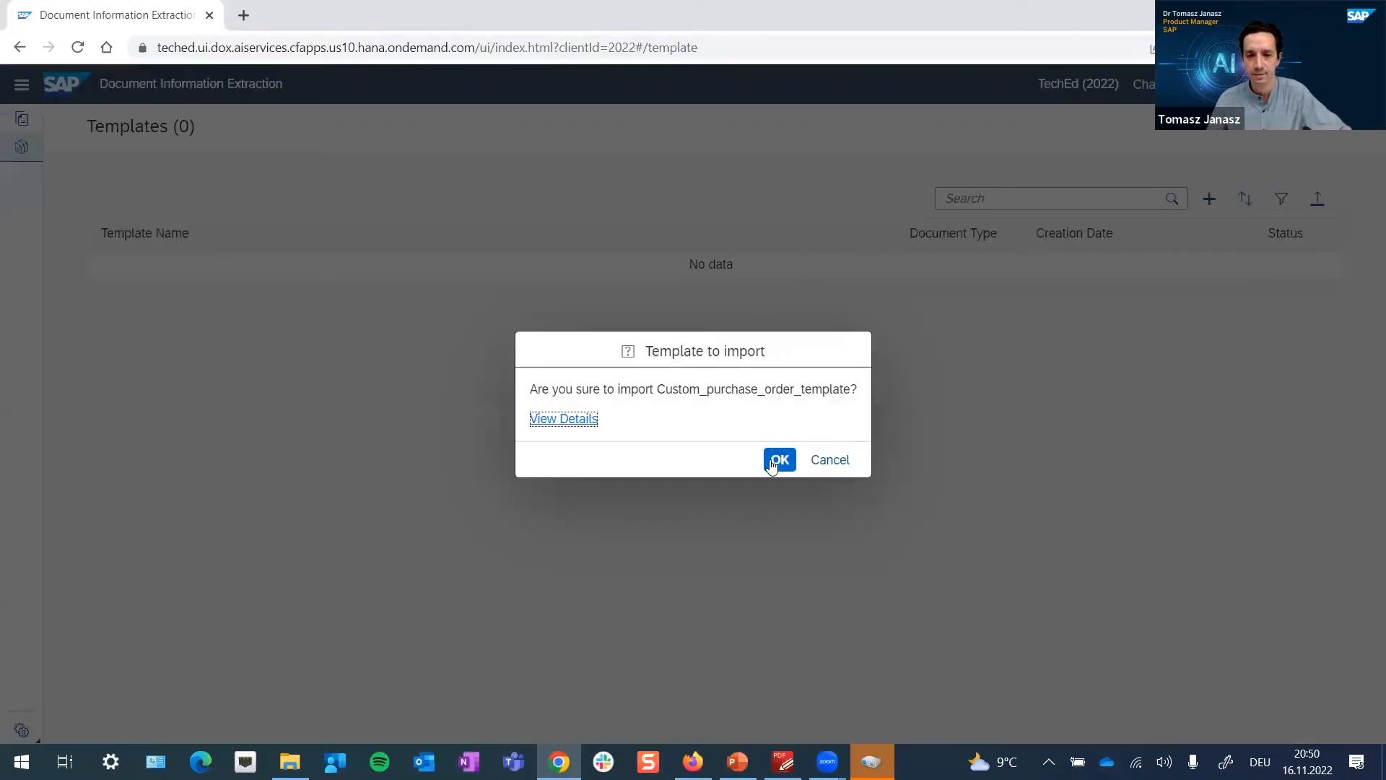
{"action": "left_click", "coordinate": [772, 463]}
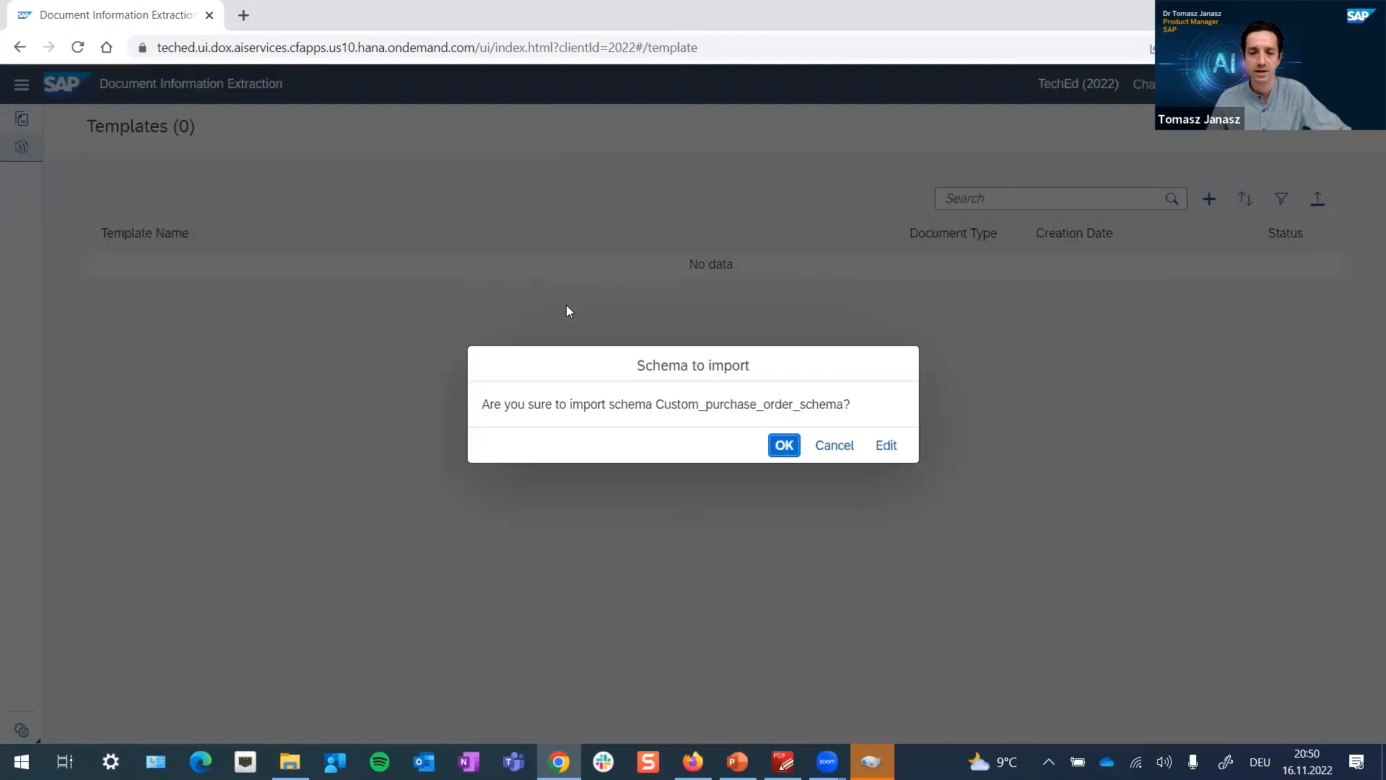
{"action": "left_click", "coordinate": [794, 456]}
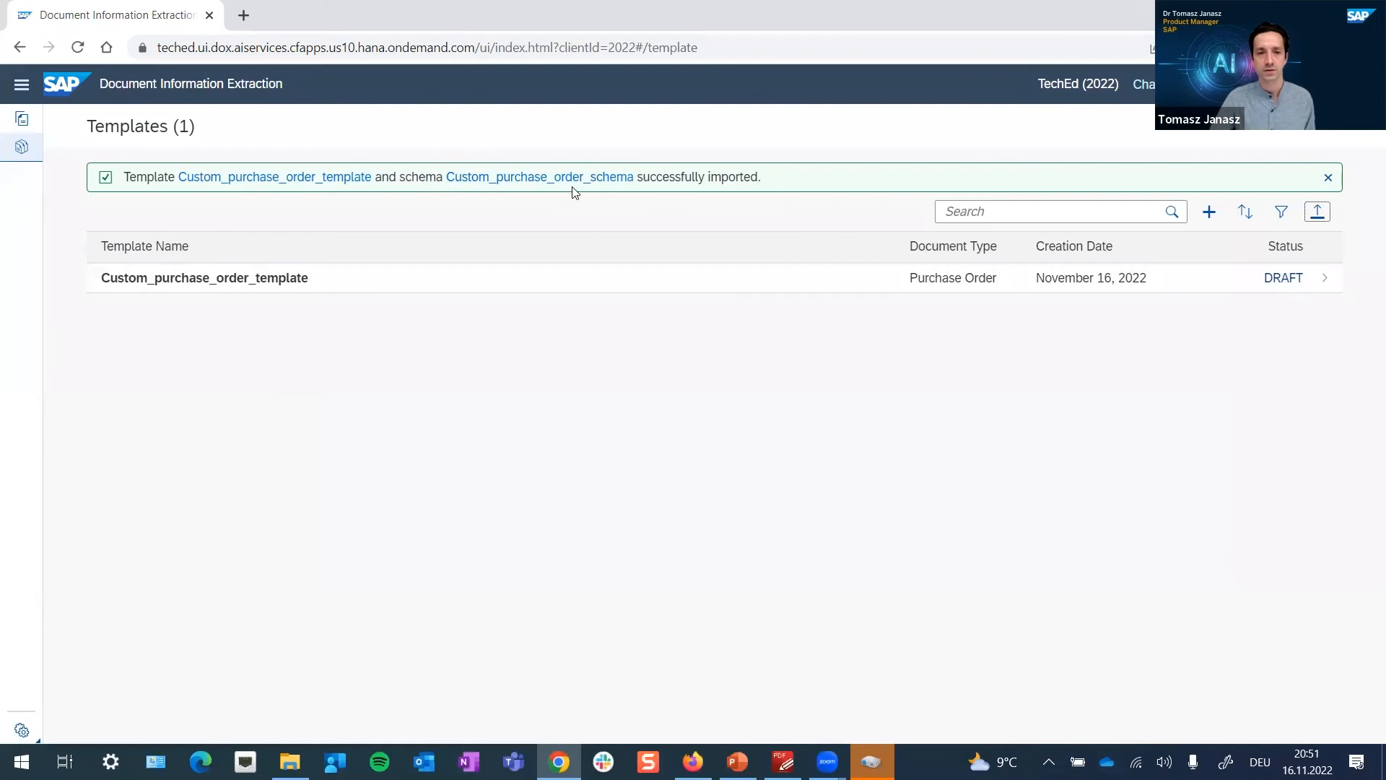
- Open the imported Custom_purchase_order_template and examine its header and line item extraction fields
{"action": "left_click", "coordinate": [793, 286]}
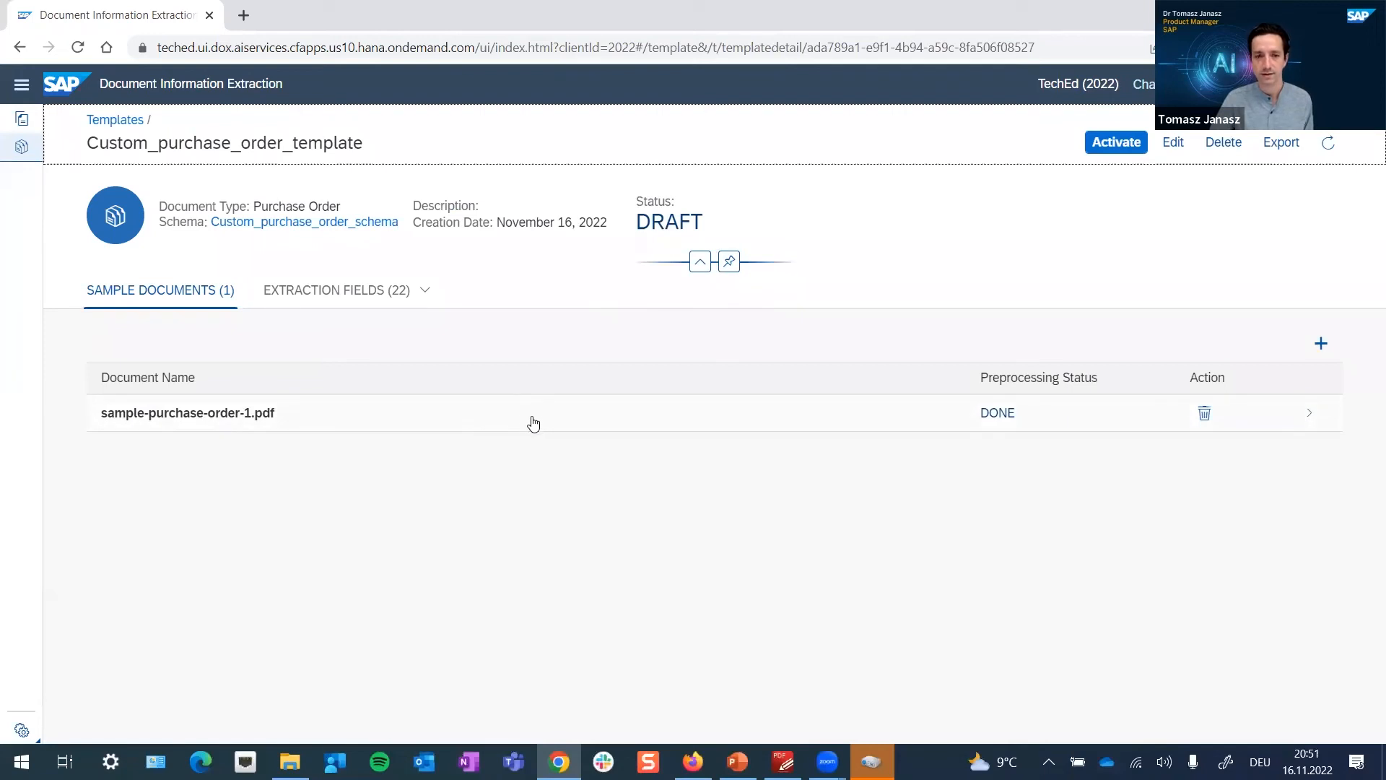
{"action": "left_click", "coordinate": [349, 299]}
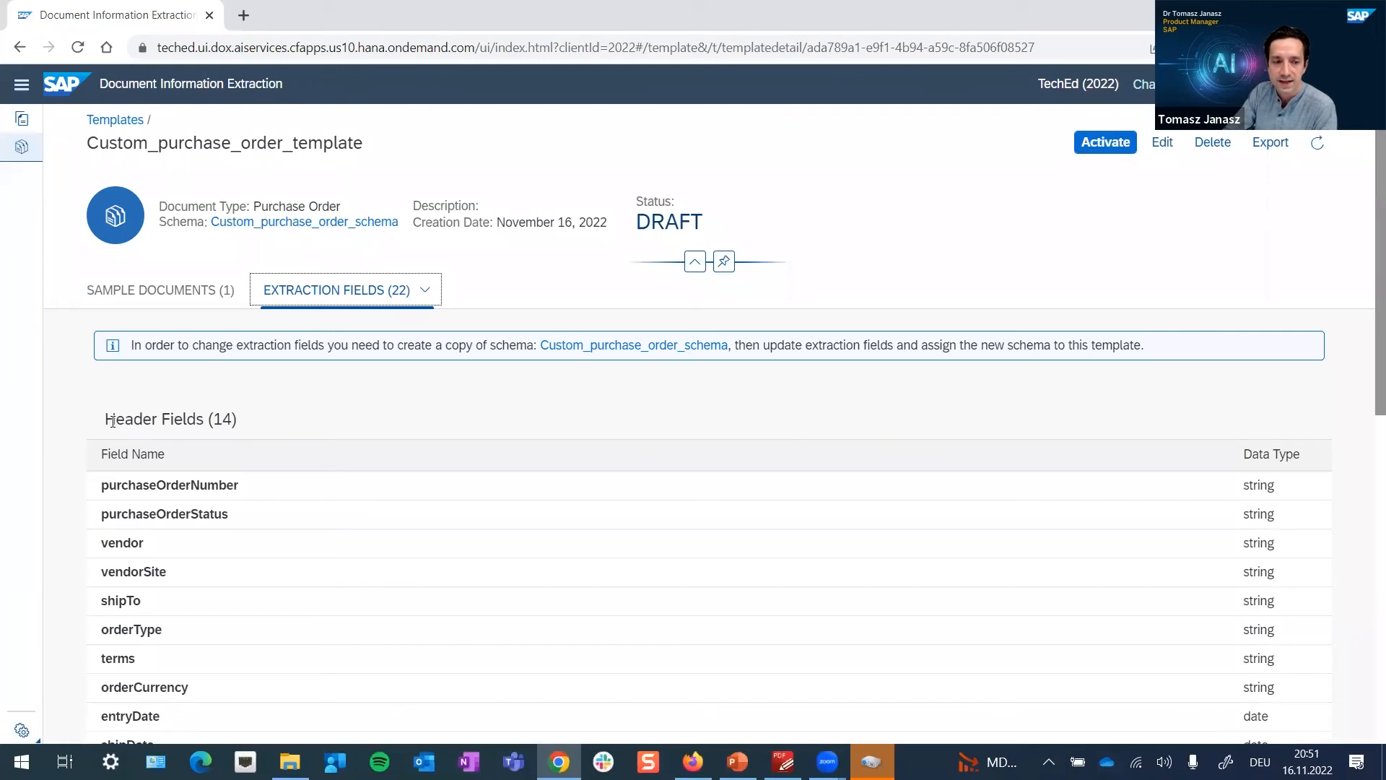
{"action": "left_click_drag", "start_coordinate": [107, 424], "coordinate": [241, 427]}
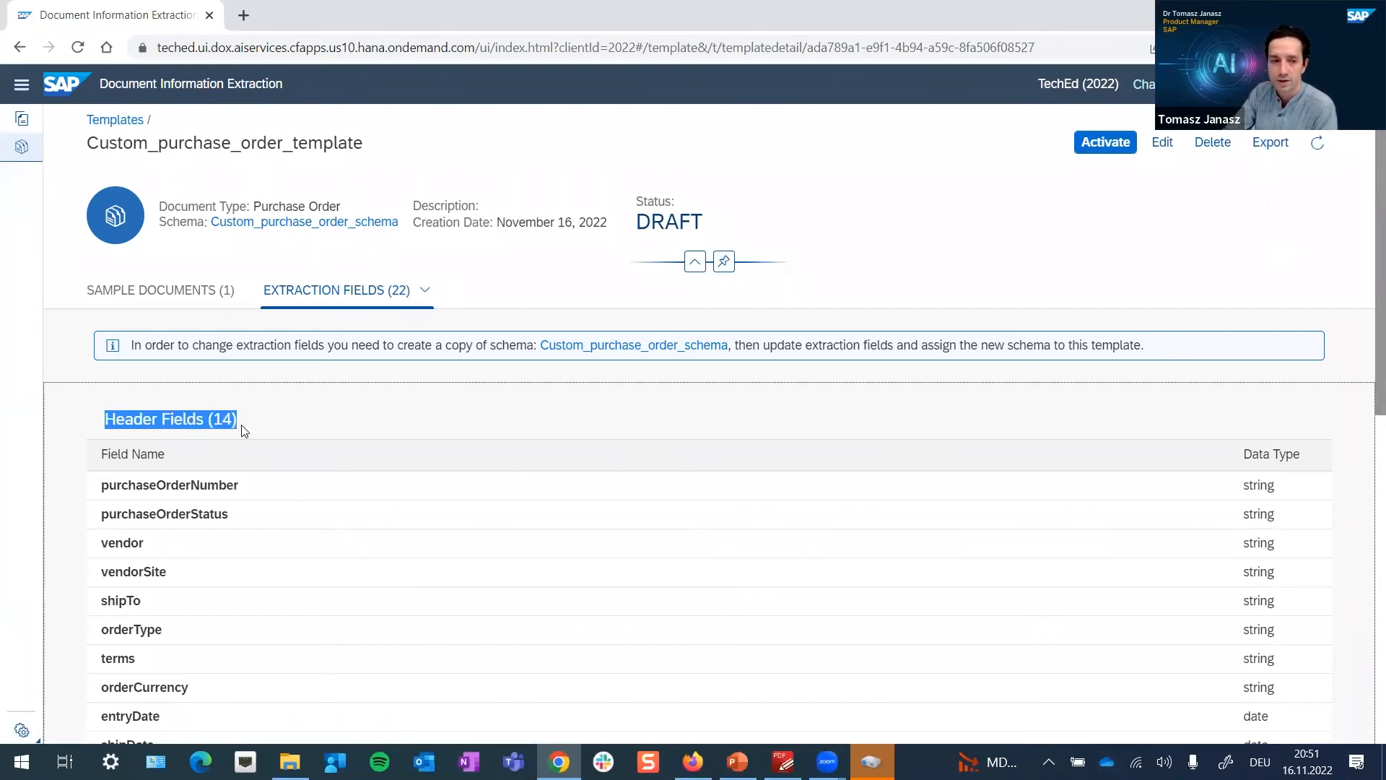
{"action": "scroll", "coordinate": [259, 424], "scroll_direction": "down", "scroll_amount": 6}
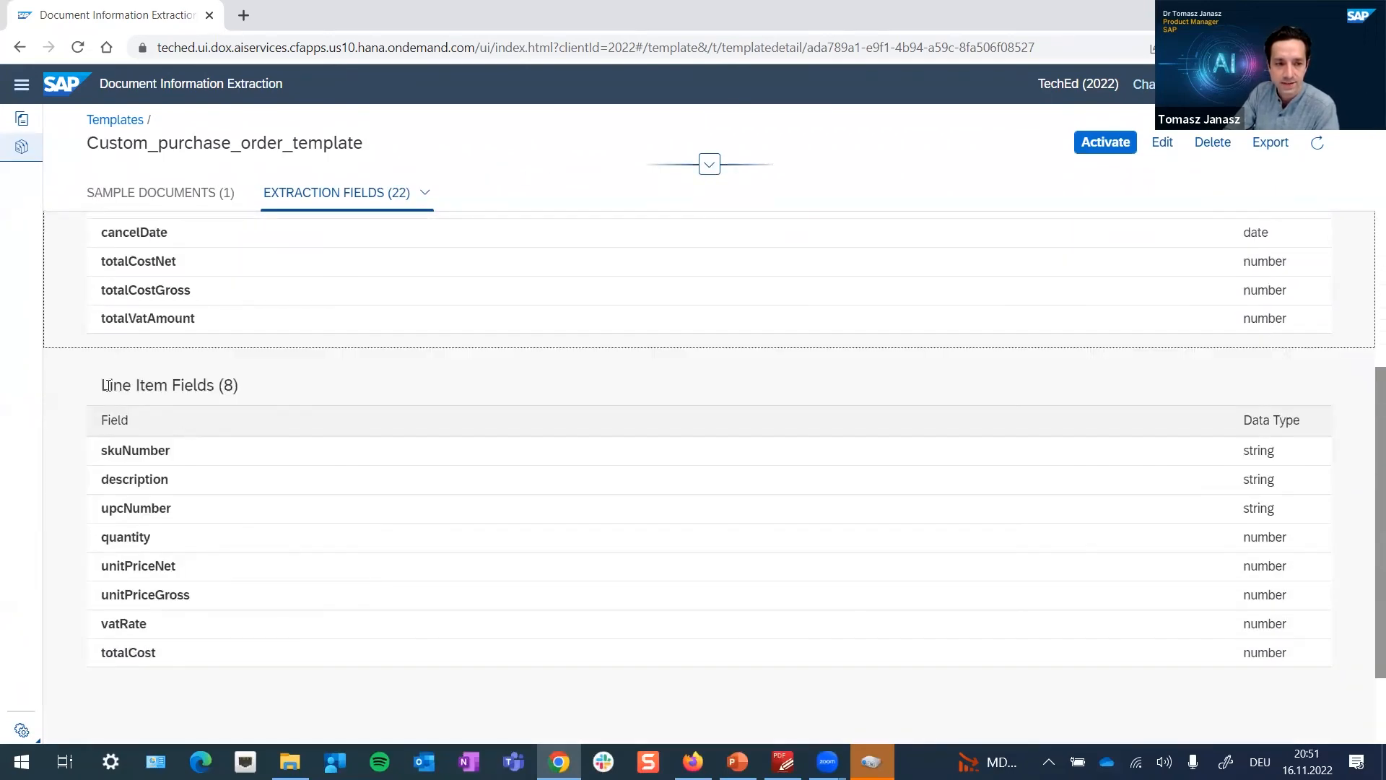
{"action": "left_click_drag", "start_coordinate": [107, 386], "coordinate": [266, 387]}
{"action": "scroll", "coordinate": [285, 387], "scroll_direction": "up", "scroll_amount": 10}
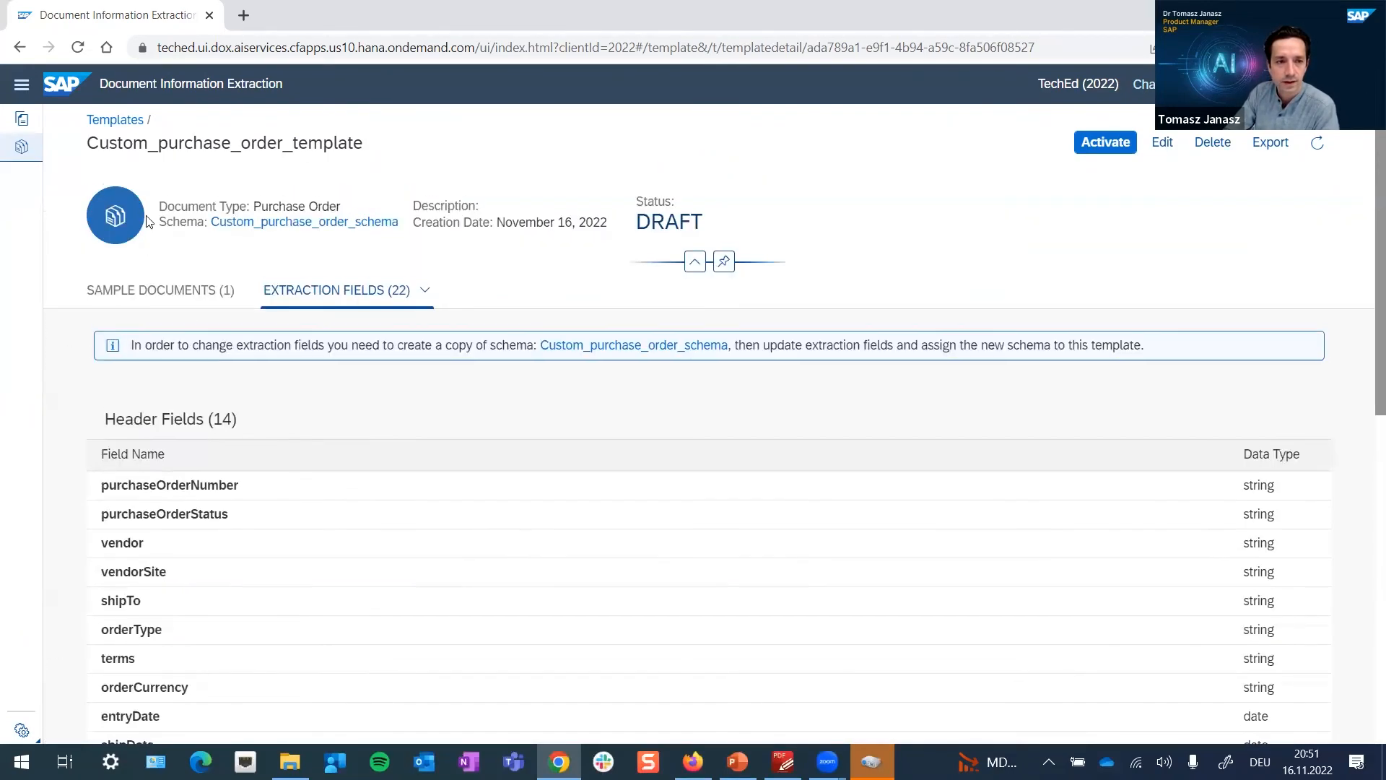
- Review the annotations on sample-purchase-order-1.pdf, activate Custom_purchase_order_template and return to the template list
{"action": "left_click", "coordinate": [161, 289]}
{"action": "left_click", "coordinate": [375, 431]}
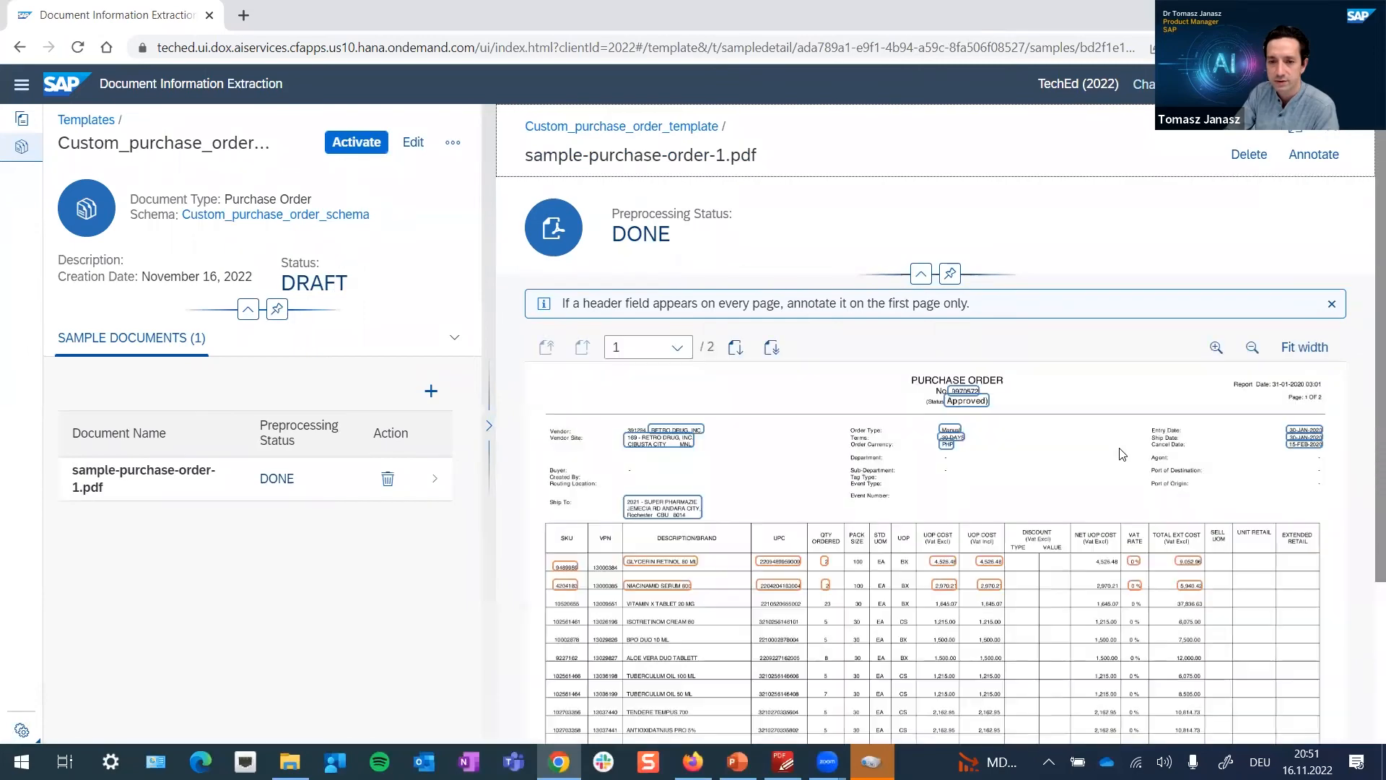
{"action": "scroll", "coordinate": [1121, 454], "scroll_direction": "down", "scroll_amount": 5}
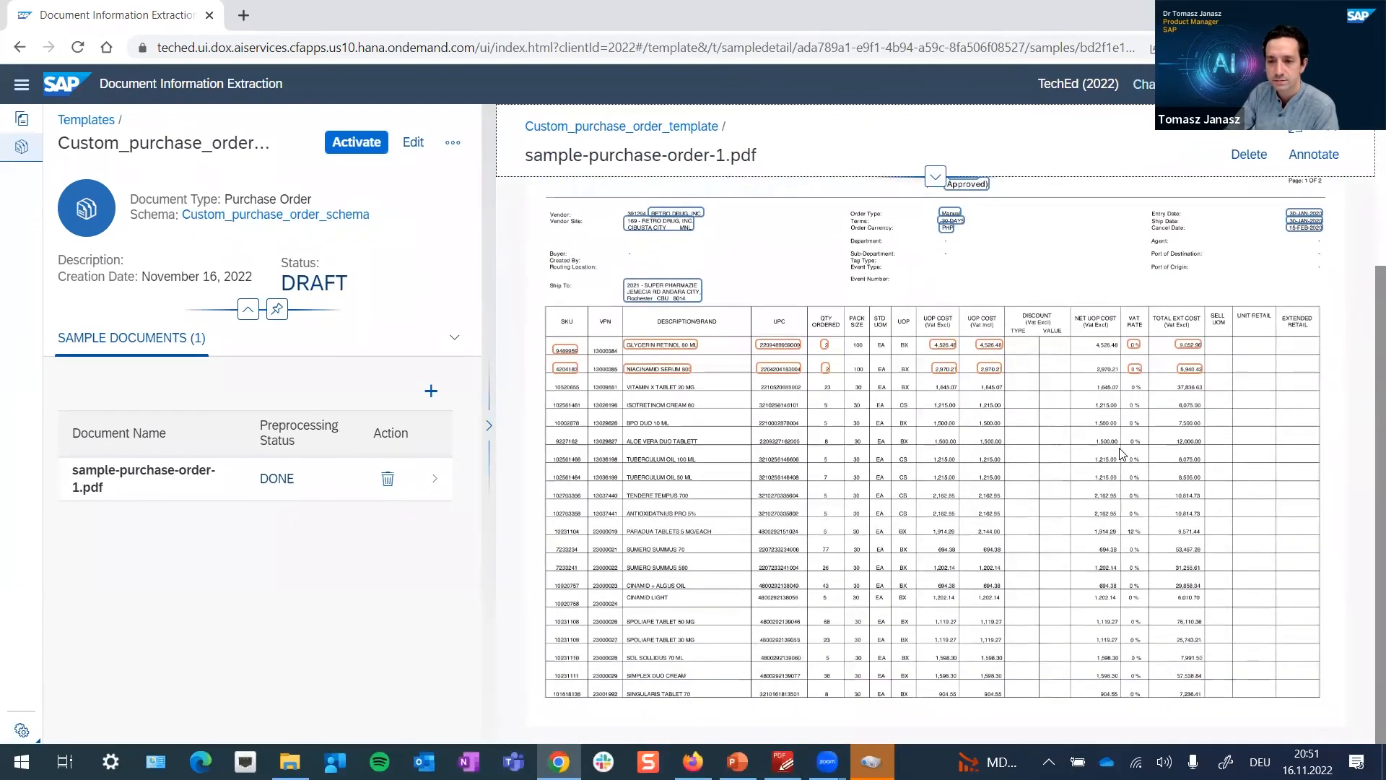
{"action": "scroll", "coordinate": [1121, 453], "scroll_direction": "up", "scroll_amount": 5}
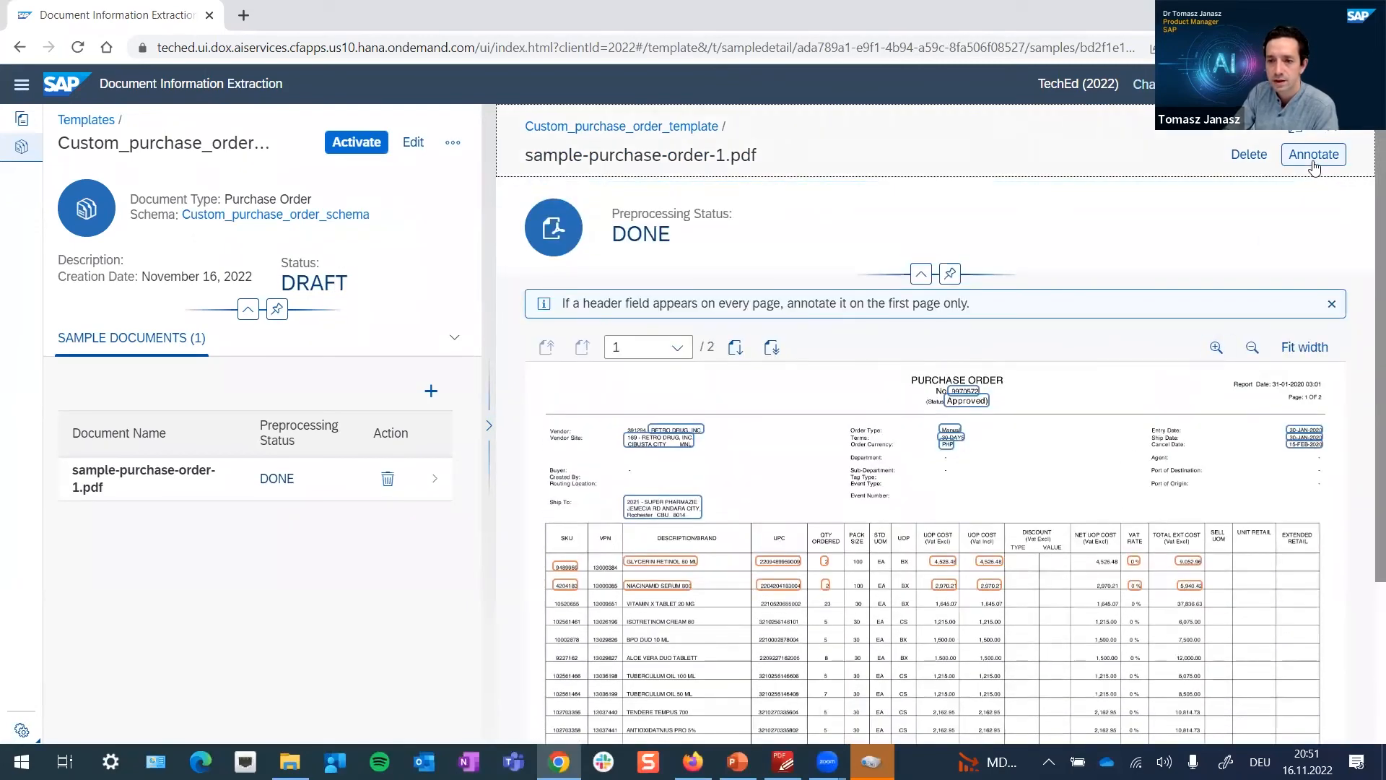
{"action": "left_click", "coordinate": [1333, 125]}
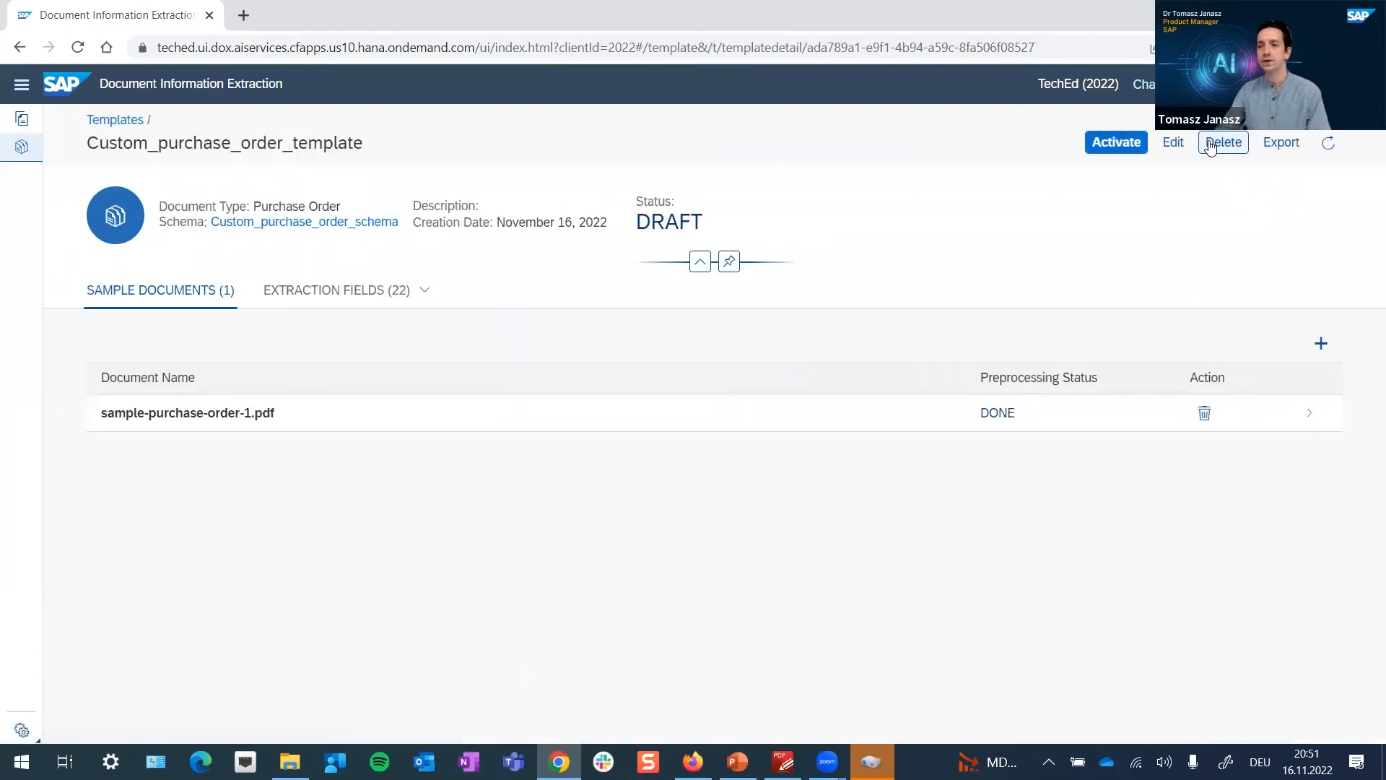
{"action": "left_click", "coordinate": [1119, 142]}
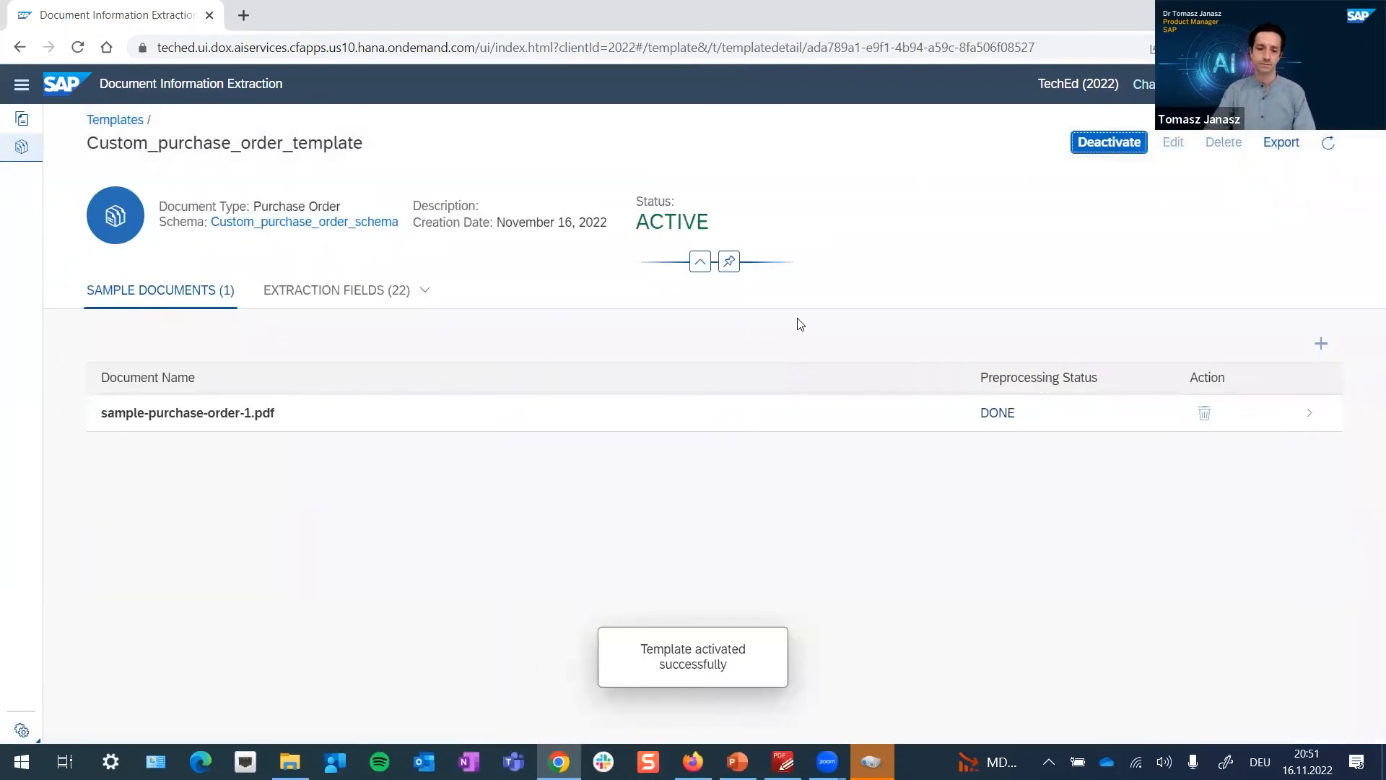
{"action": "left_click", "coordinate": [24, 153]}
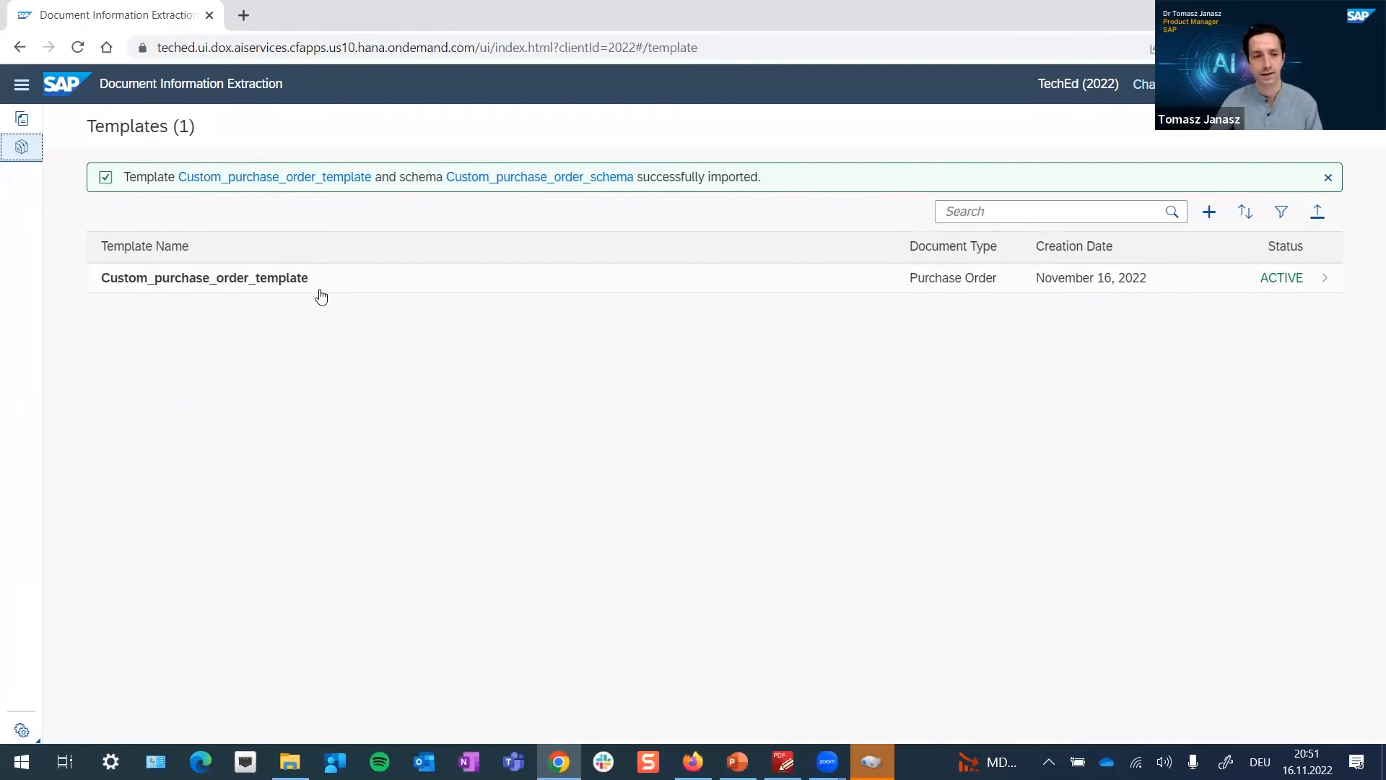
- Start a document upload with document type Purchase Order, schema Custom_purchase_order_schema and template set to Detect automatically
{"action": "left_click", "coordinate": [23, 121]}
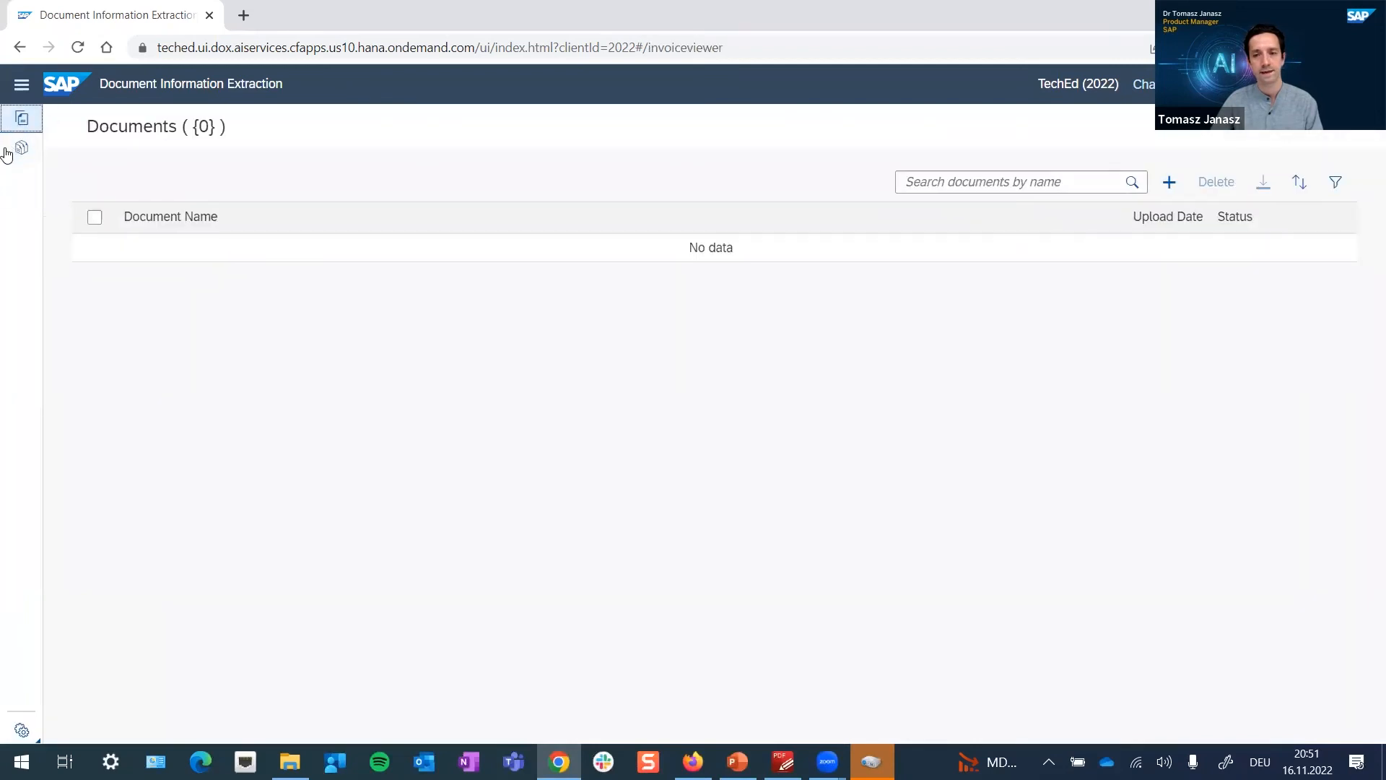
{"action": "left_click", "coordinate": [1170, 182]}
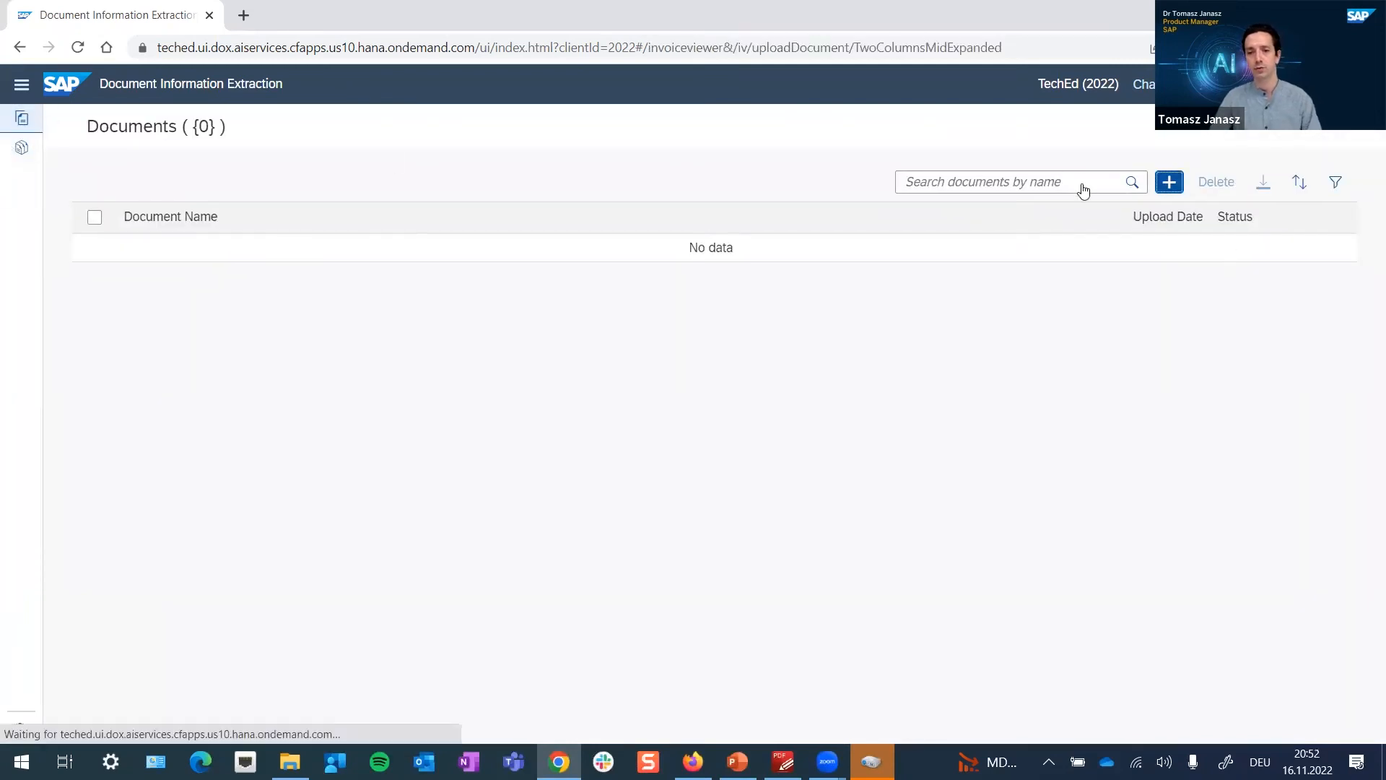
{"action": "left_click", "coordinate": [993, 303]}
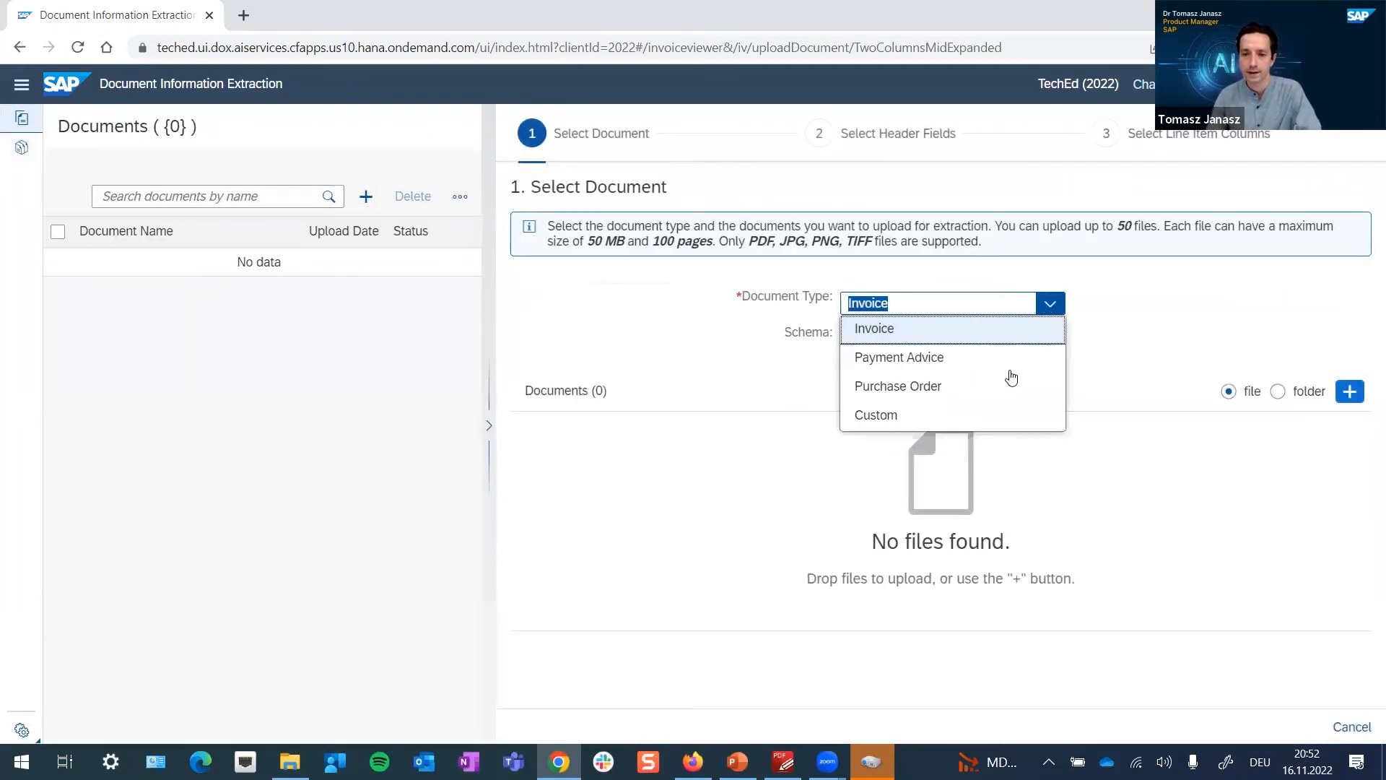
{"action": "left_click", "coordinate": [1002, 387]}
{"action": "left_click", "coordinate": [1047, 340]}
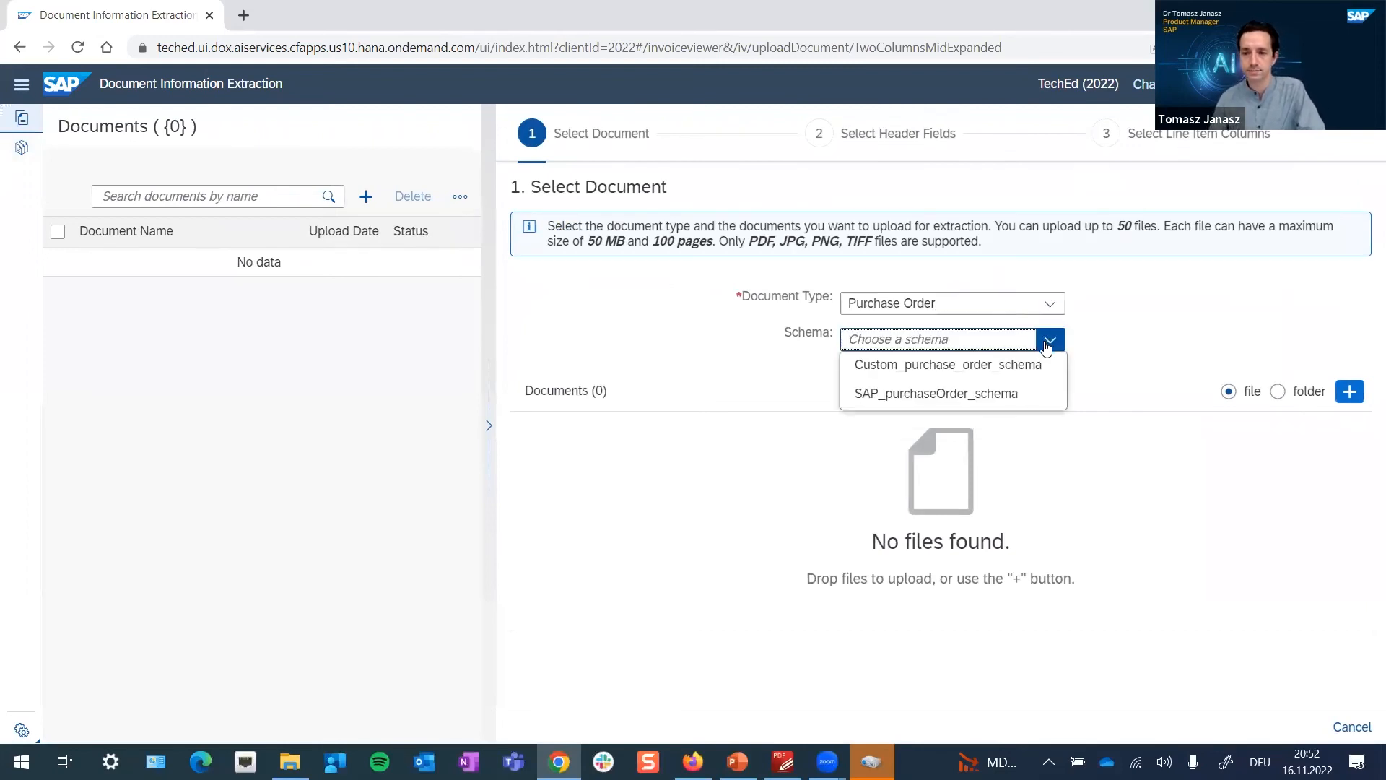
{"action": "left_click", "coordinate": [1015, 367]}
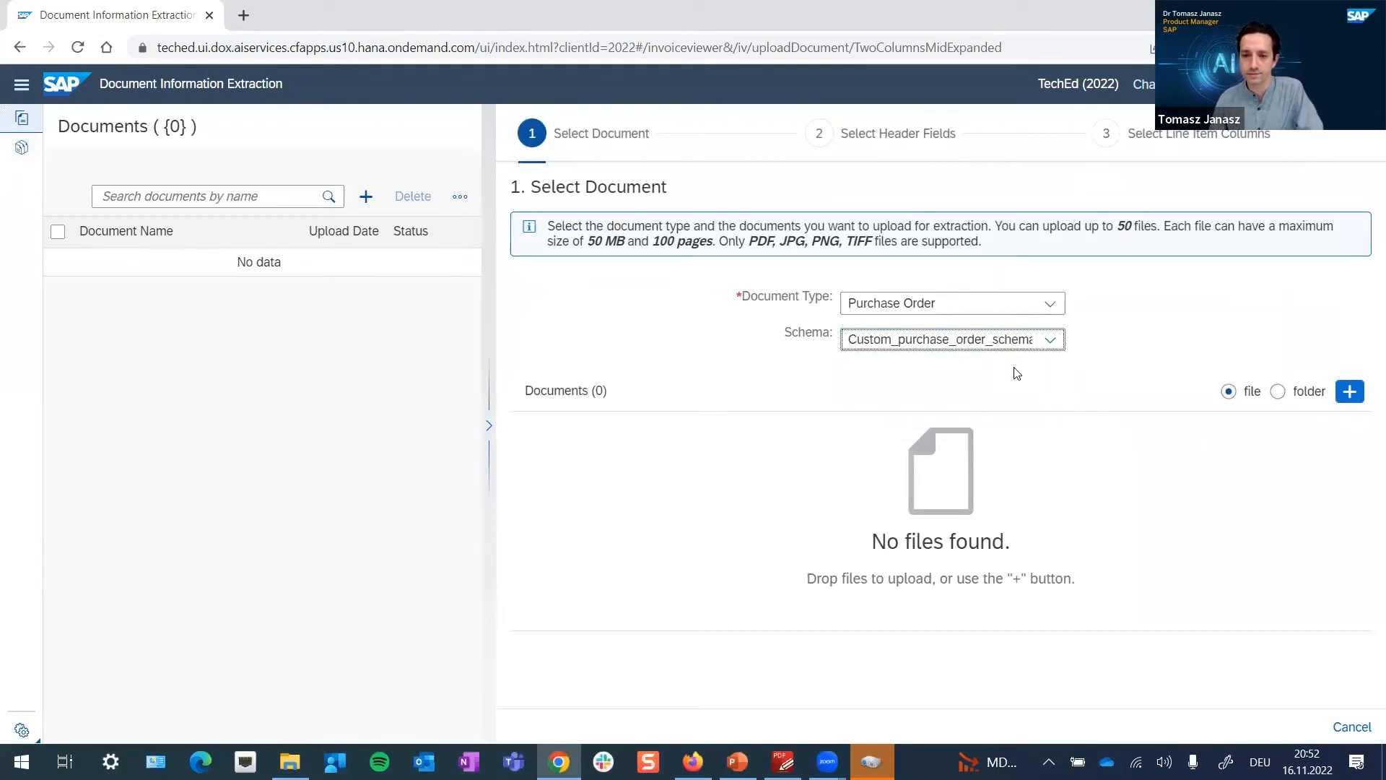
{"action": "left_click", "coordinate": [1043, 376]}
{"action": "left_click", "coordinate": [1020, 408]}
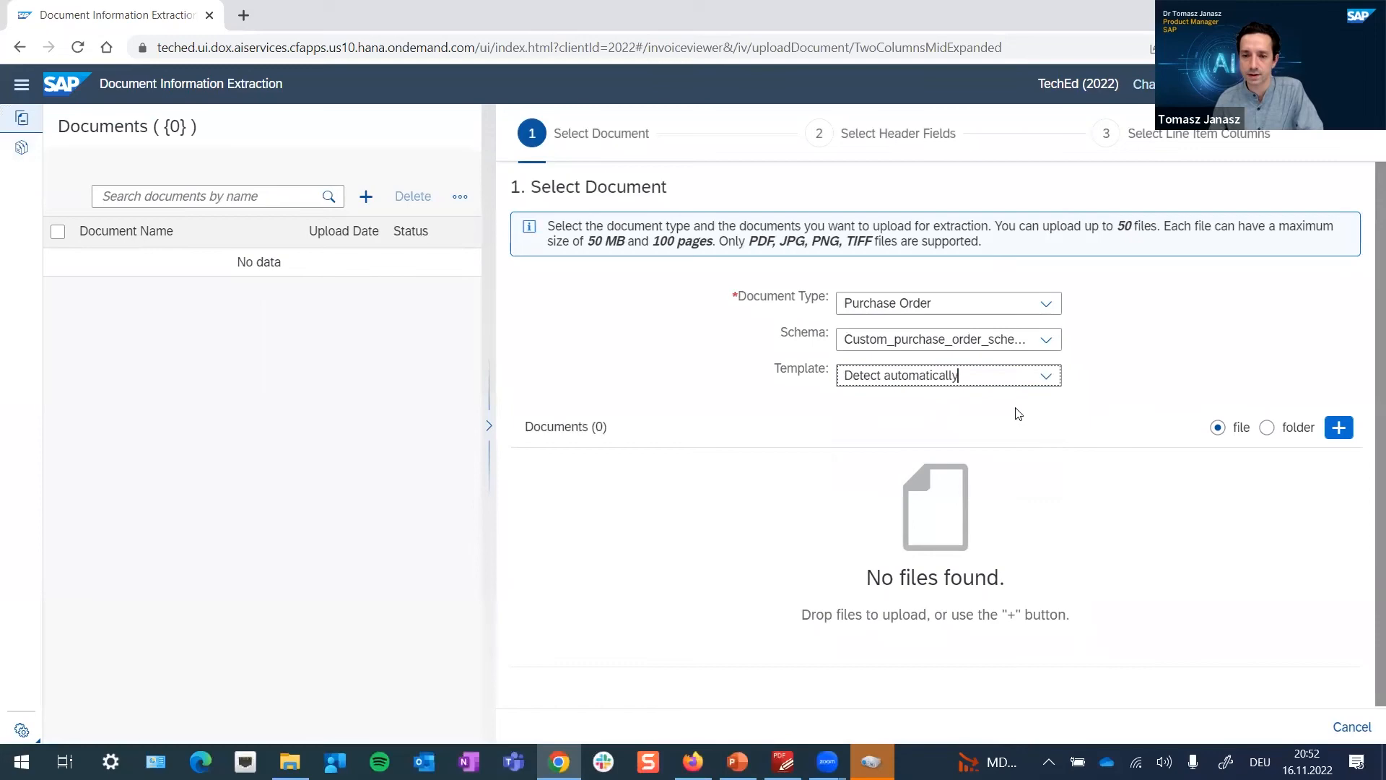
- Add sample-purchase-order-2.pdf from the Desktop folder DOX-TechEd\Custom PO to the document upload
{"action": "left_click", "coordinate": [1345, 438]}
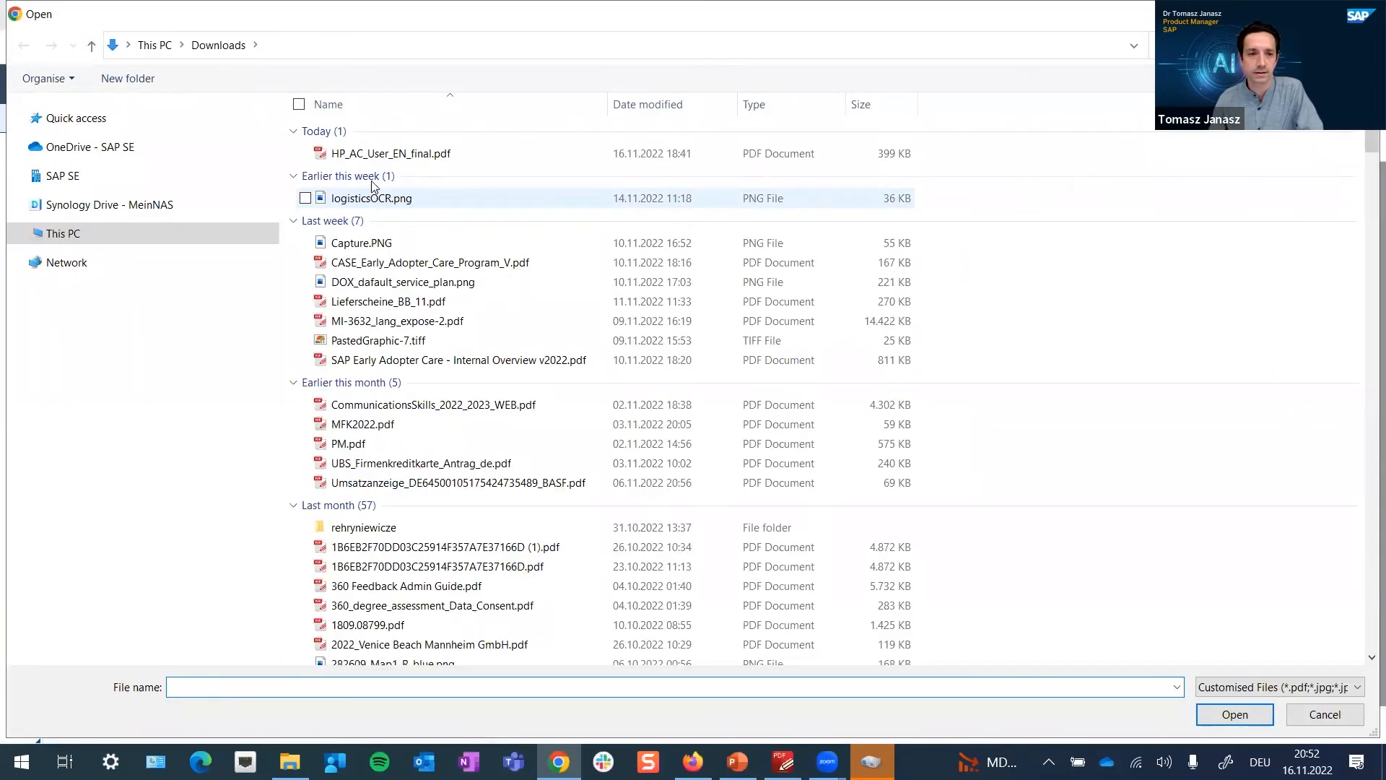
{"action": "left_click", "coordinate": [76, 117]}
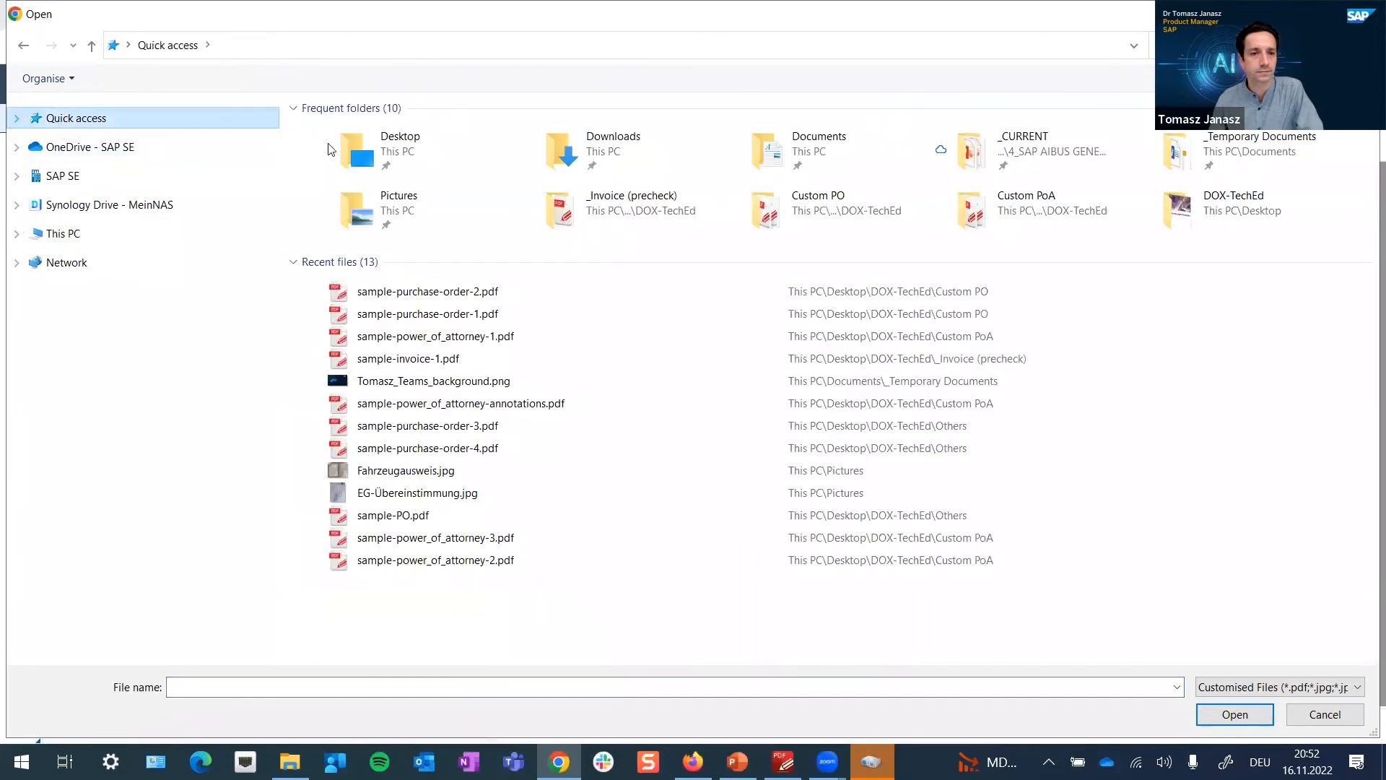
{"action": "double_click", "coordinate": [388, 159]}
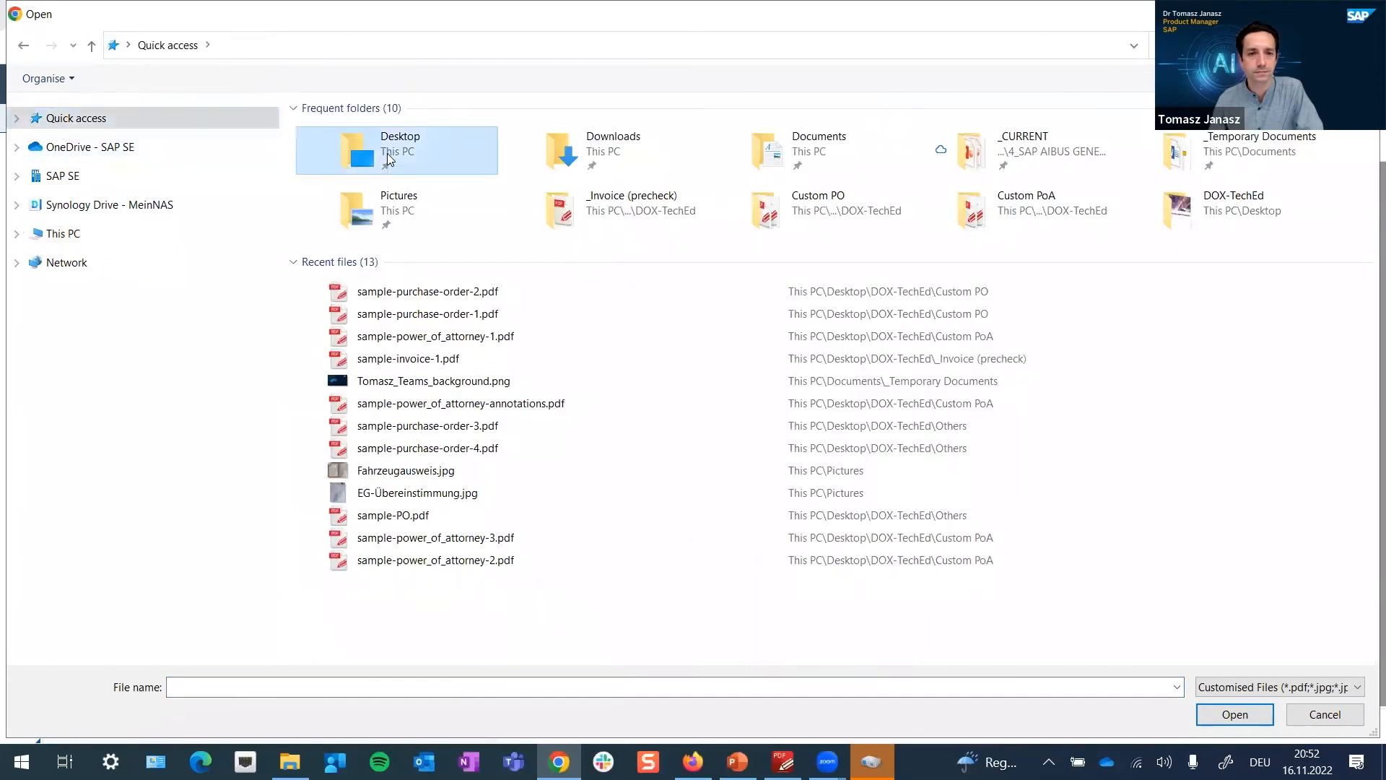
{"action": "double_click", "coordinate": [381, 134]}
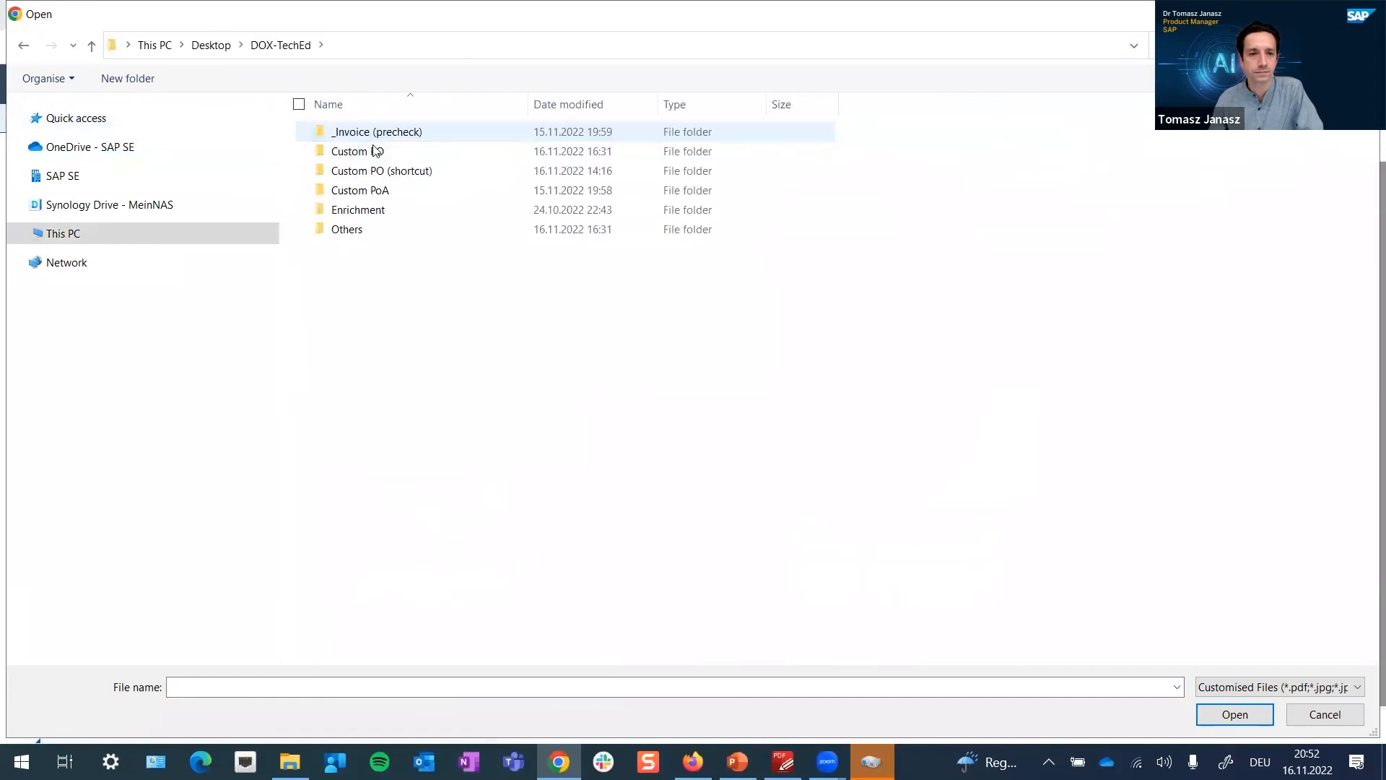
{"action": "double_click", "coordinate": [362, 172]}
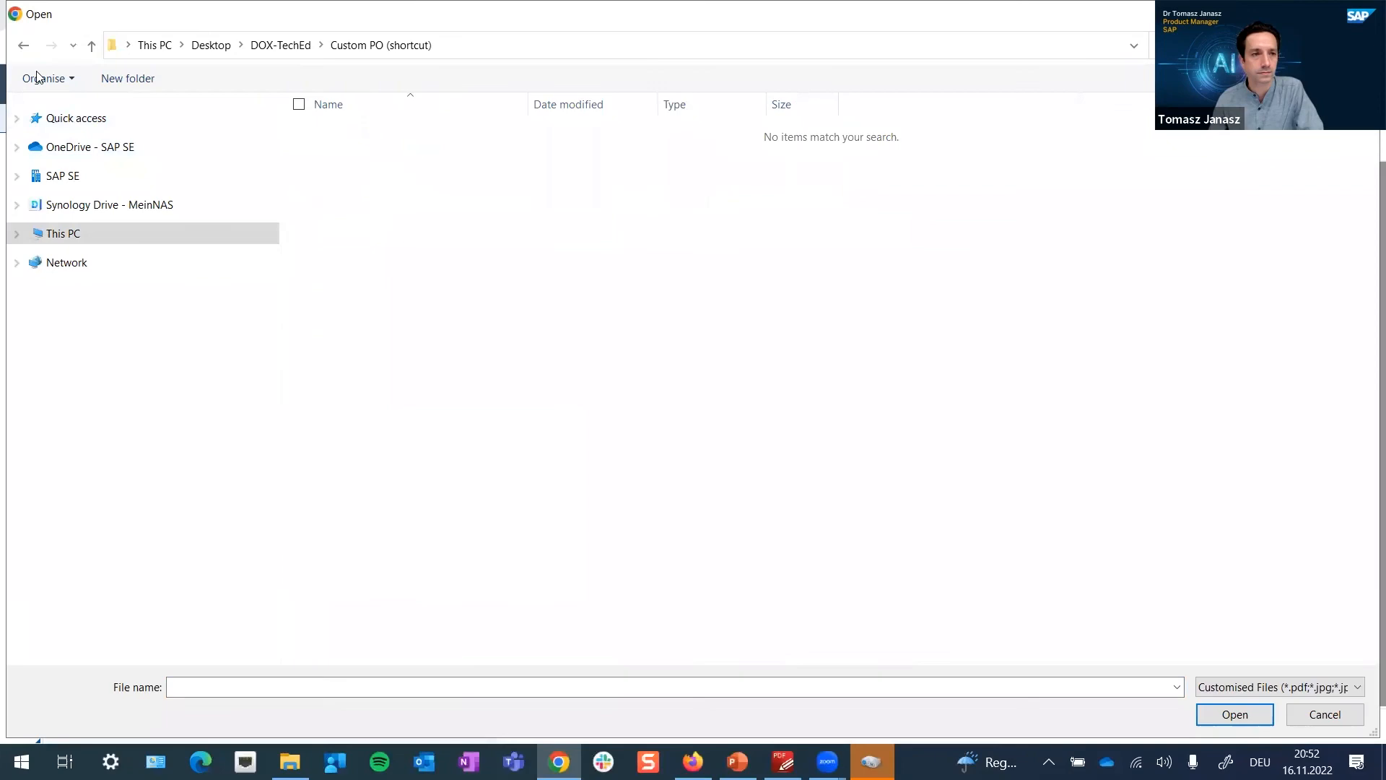
{"action": "left_click", "coordinate": [91, 46]}
{"action": "double_click", "coordinate": [353, 150]}
{"action": "double_click", "coordinate": [356, 155]}
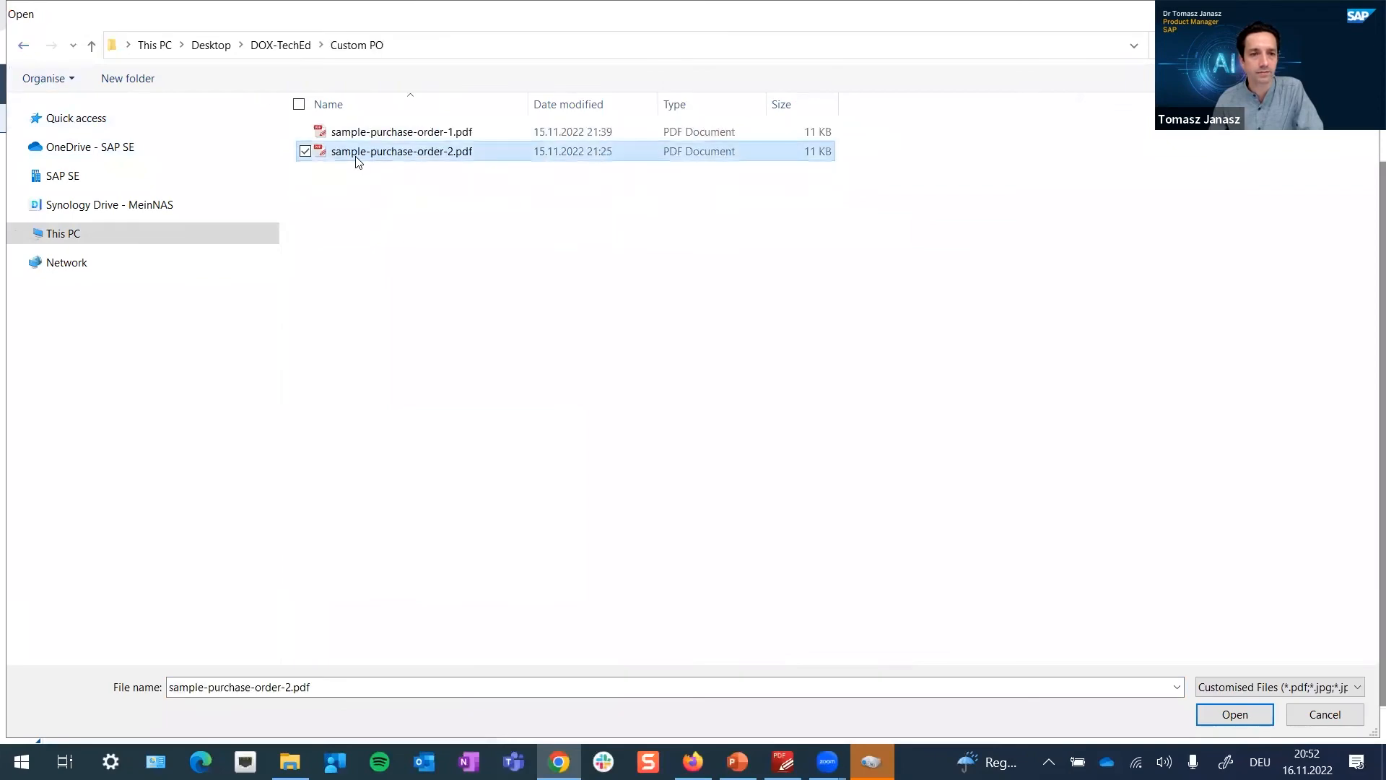
- Continue through the header field and line item column selections, checking the fields supported by the chosen schema
{"action": "left_click", "coordinate": [553, 567]}
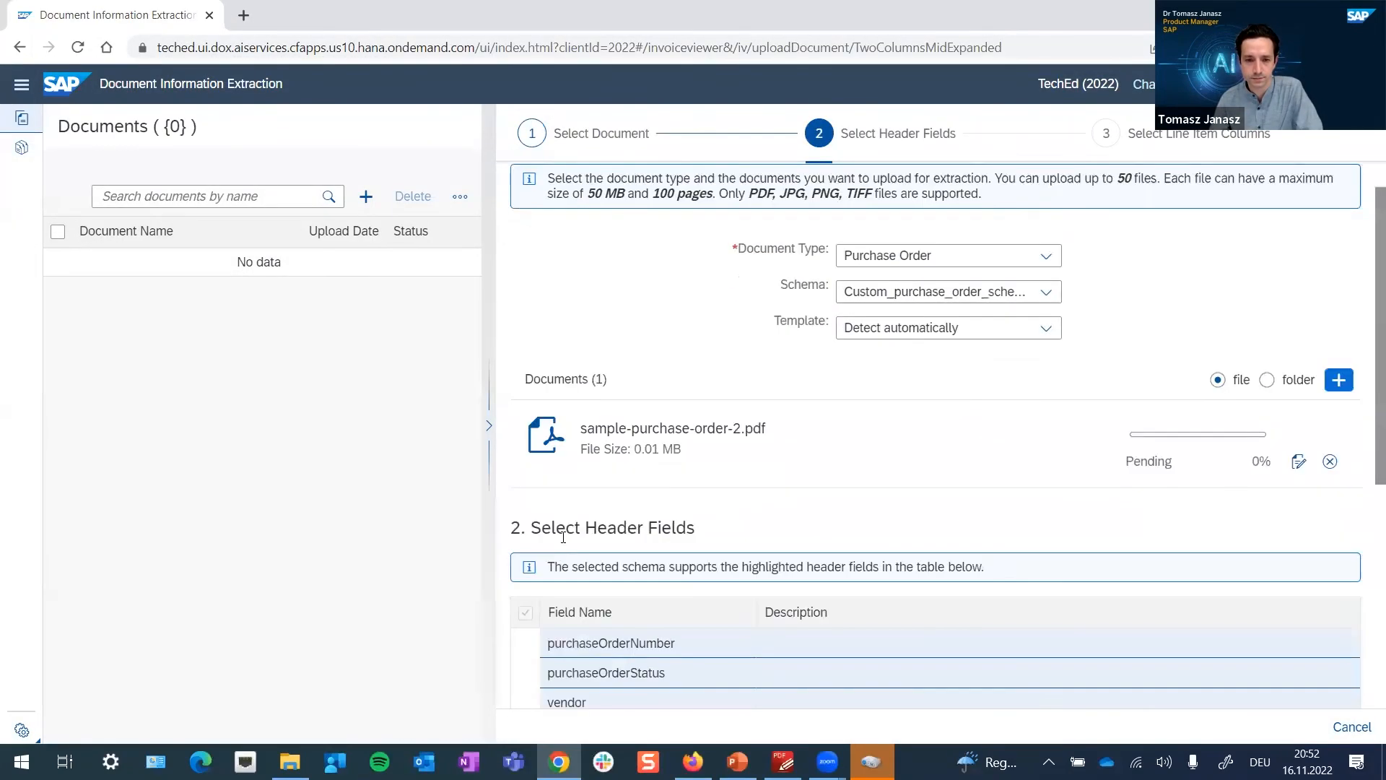
{"action": "scroll", "coordinate": [549, 614], "scroll_direction": "down", "scroll_amount": 5}
{"action": "left_click", "coordinate": [535, 653]}
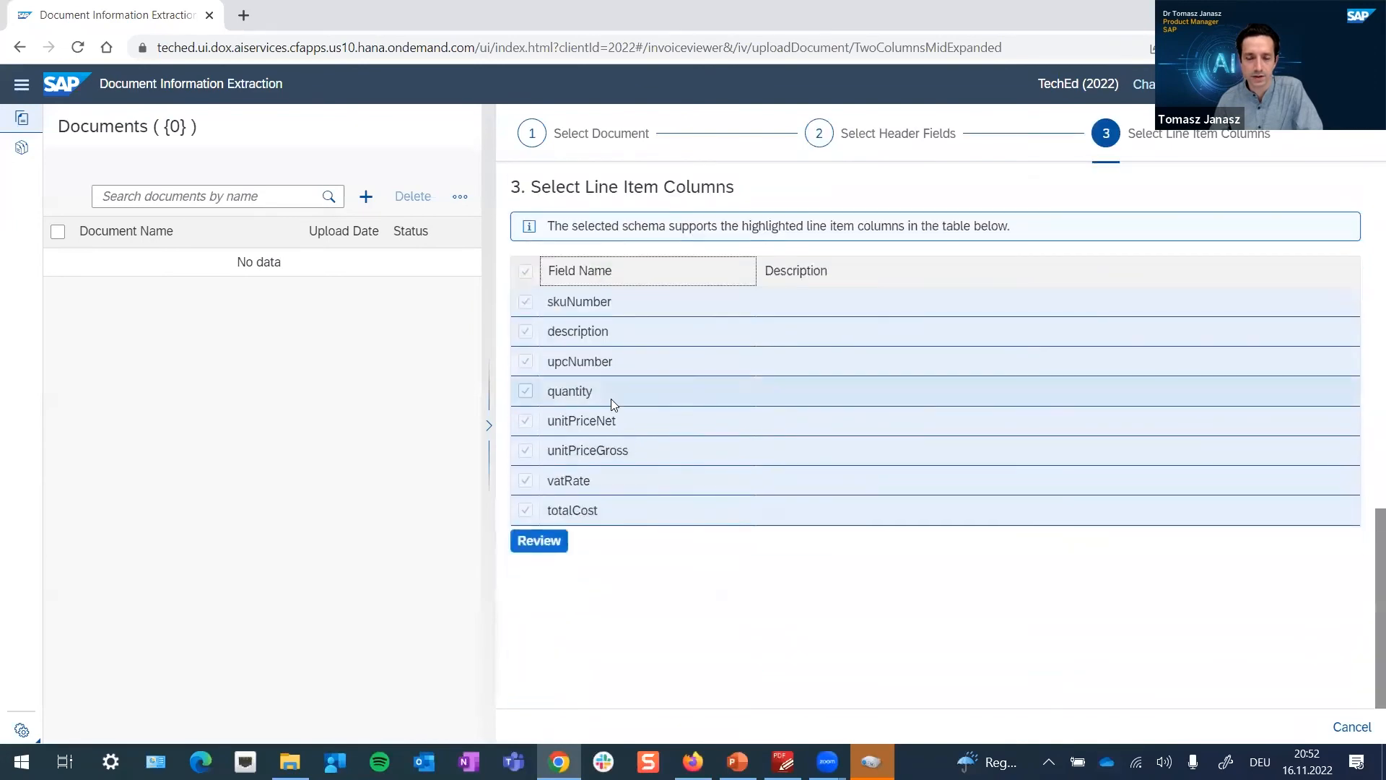
{"action": "scroll", "coordinate": [654, 423], "scroll_direction": "up", "scroll_amount": 8}
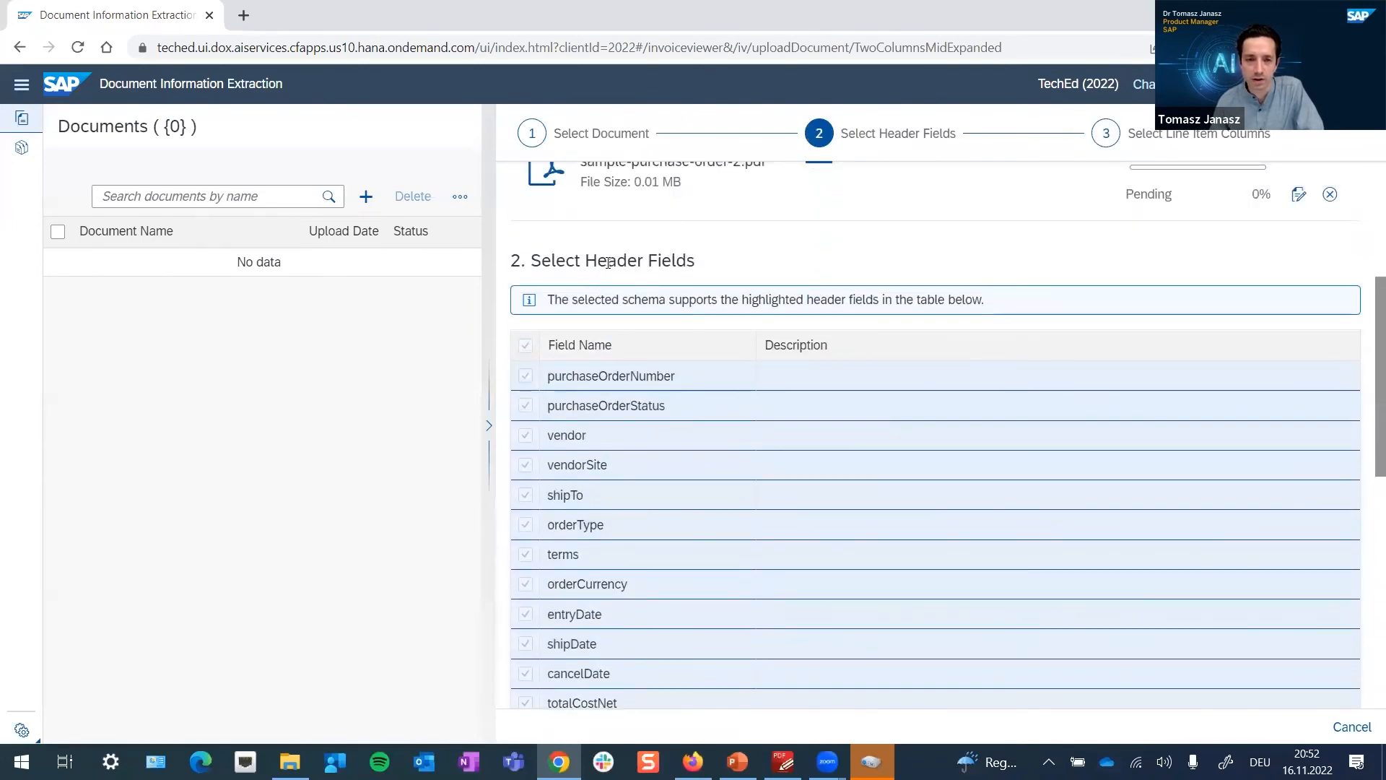
{"action": "scroll", "coordinate": [604, 262], "scroll_direction": "down", "scroll_amount": 2}
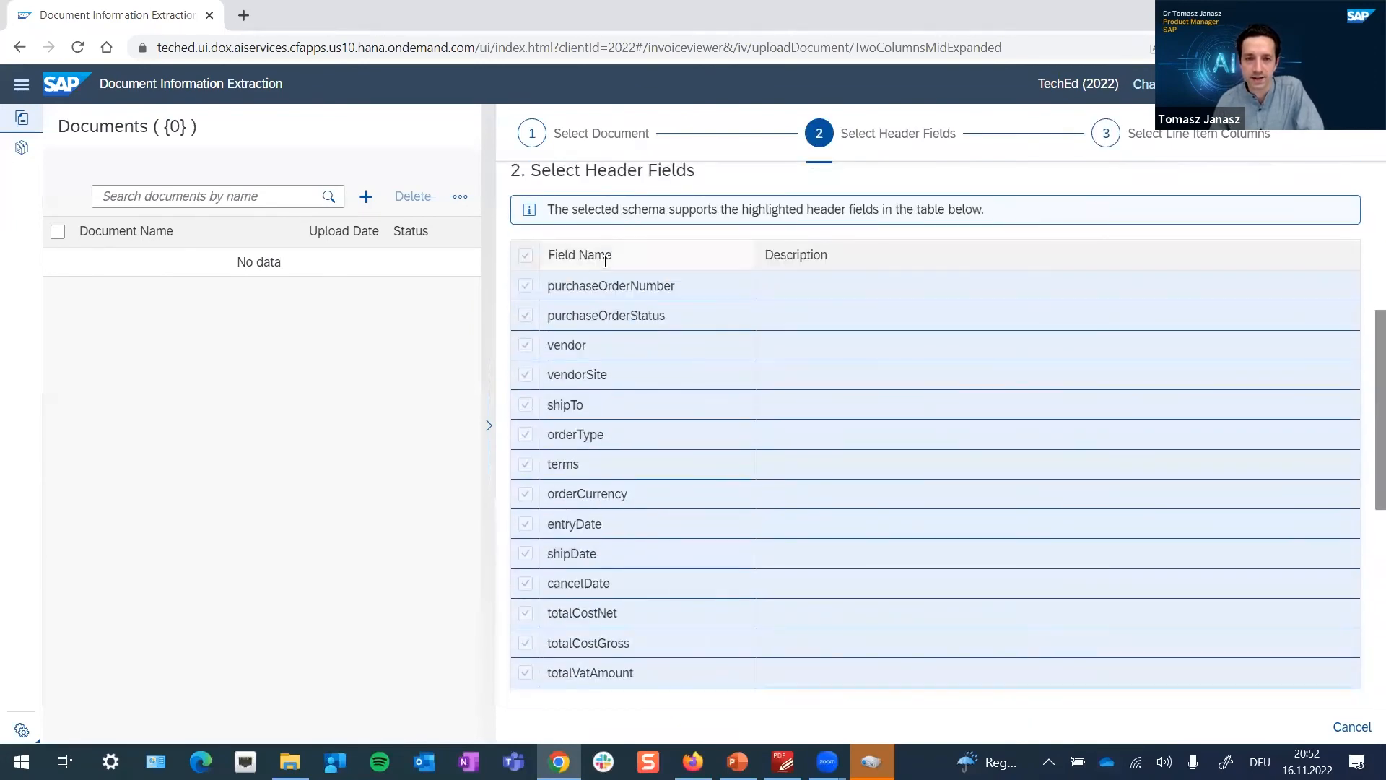
{"action": "scroll", "coordinate": [605, 262], "scroll_direction": "up", "scroll_amount": 2}
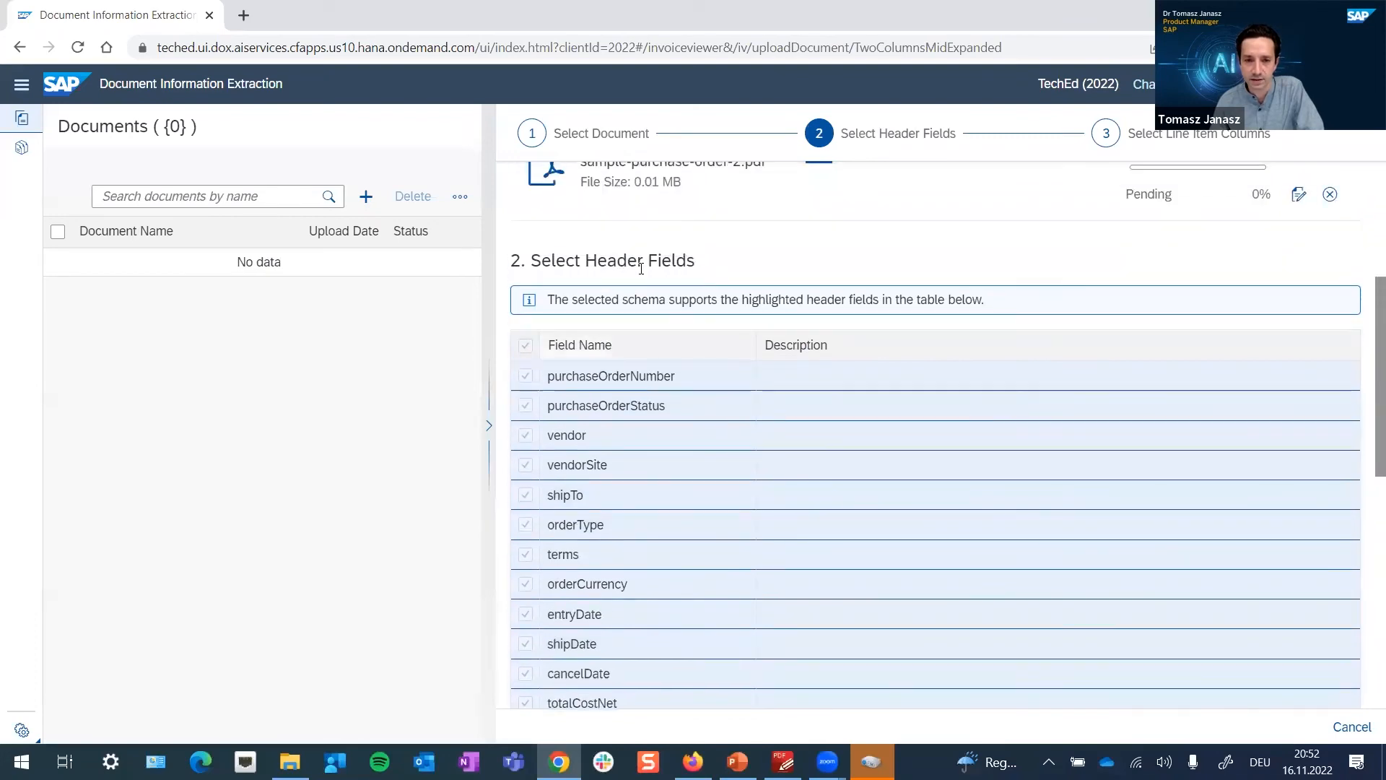
{"action": "scroll", "coordinate": [688, 263], "scroll_direction": "down", "scroll_amount": 6}
{"action": "scroll", "coordinate": [682, 265], "scroll_direction": "down", "scroll_amount": 6}
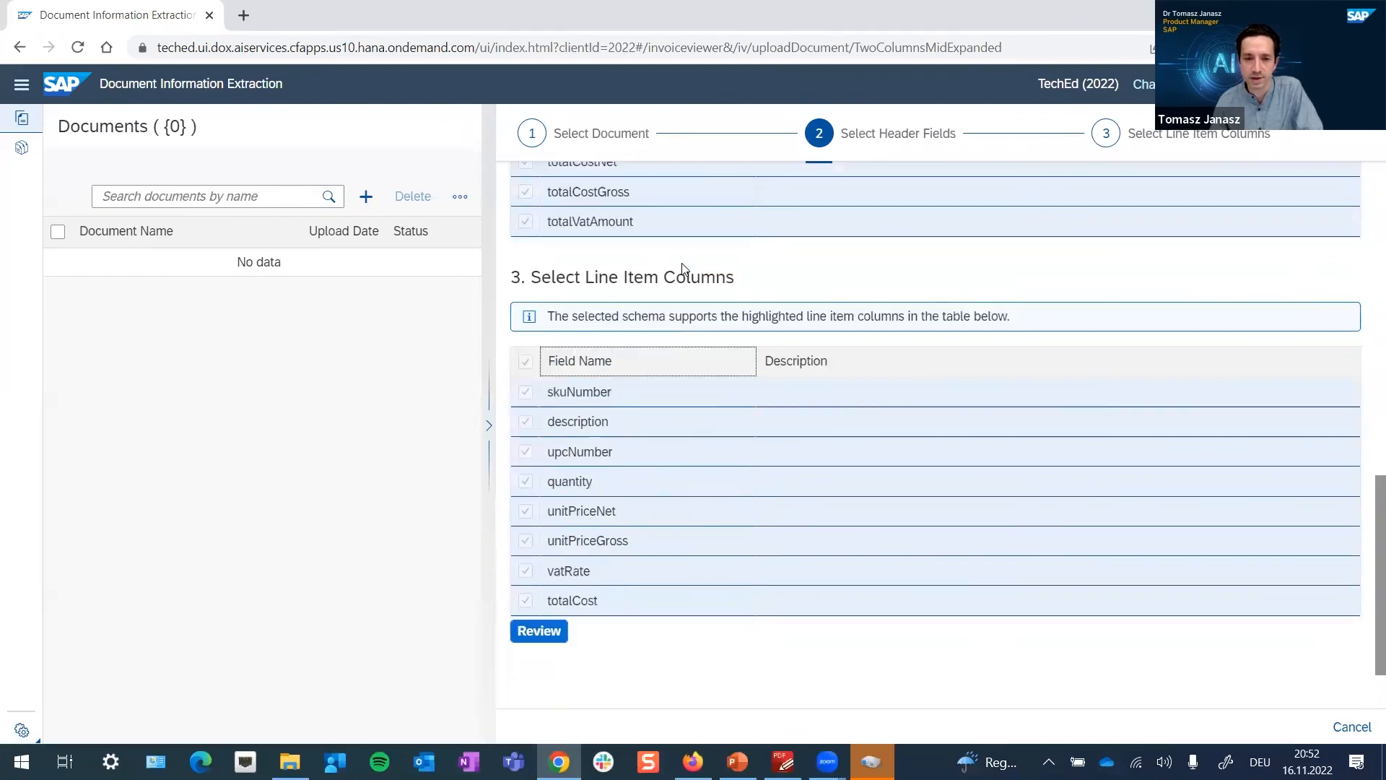
{"action": "scroll", "coordinate": [614, 462], "scroll_direction": "down", "scroll_amount": 2}
- Review the upload summary for the purchase order and confirm the upload for extraction
{"action": "left_click", "coordinate": [548, 543]}
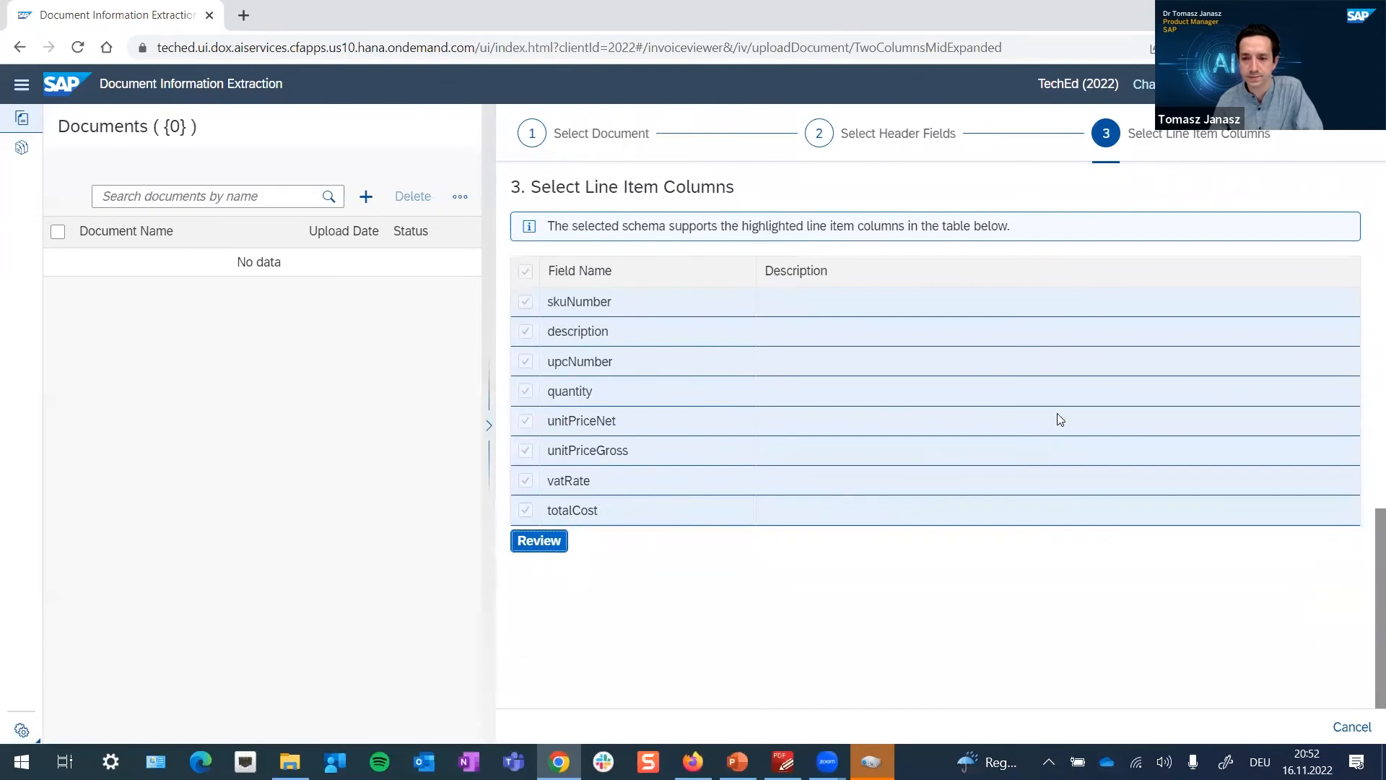
{"action": "scroll", "coordinate": [1107, 354], "scroll_direction": "down", "scroll_amount": 7}
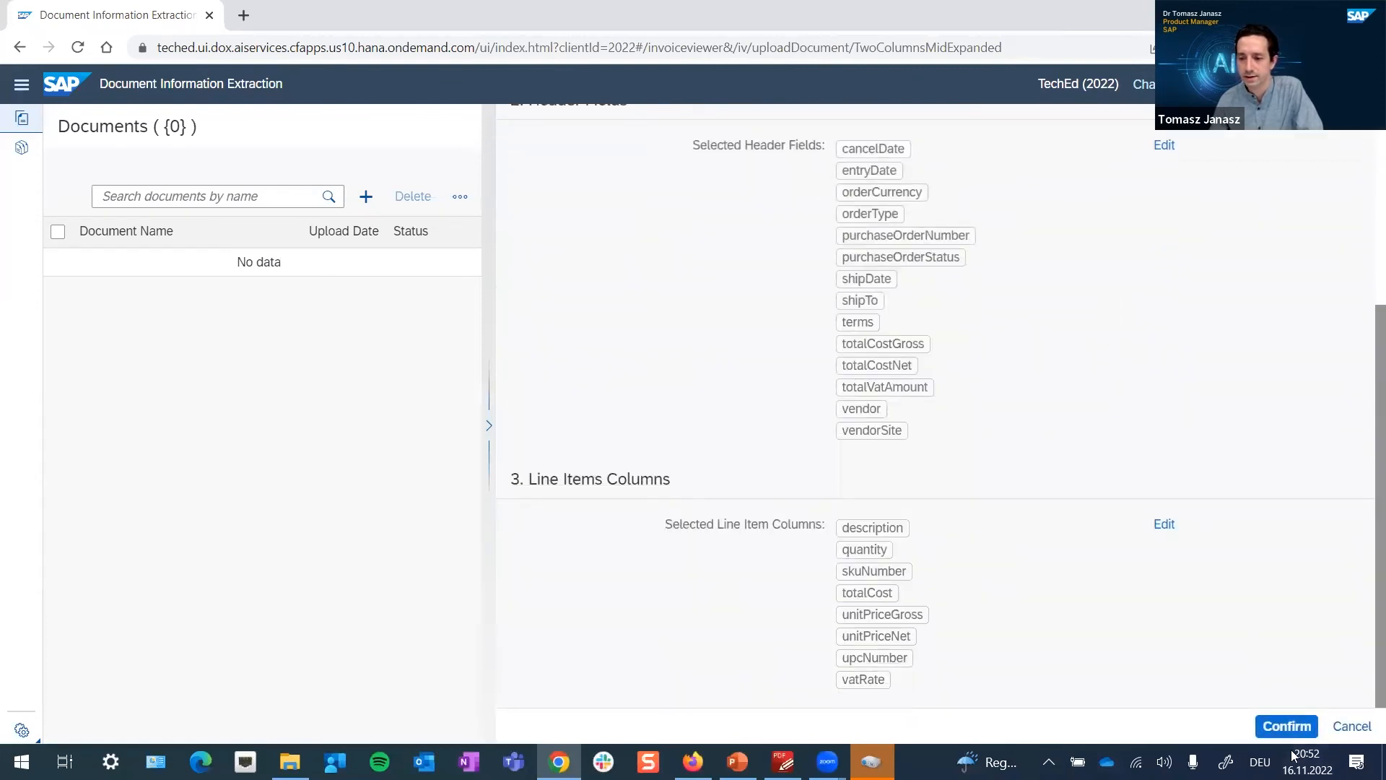
{"action": "left_click", "coordinate": [1287, 726]}
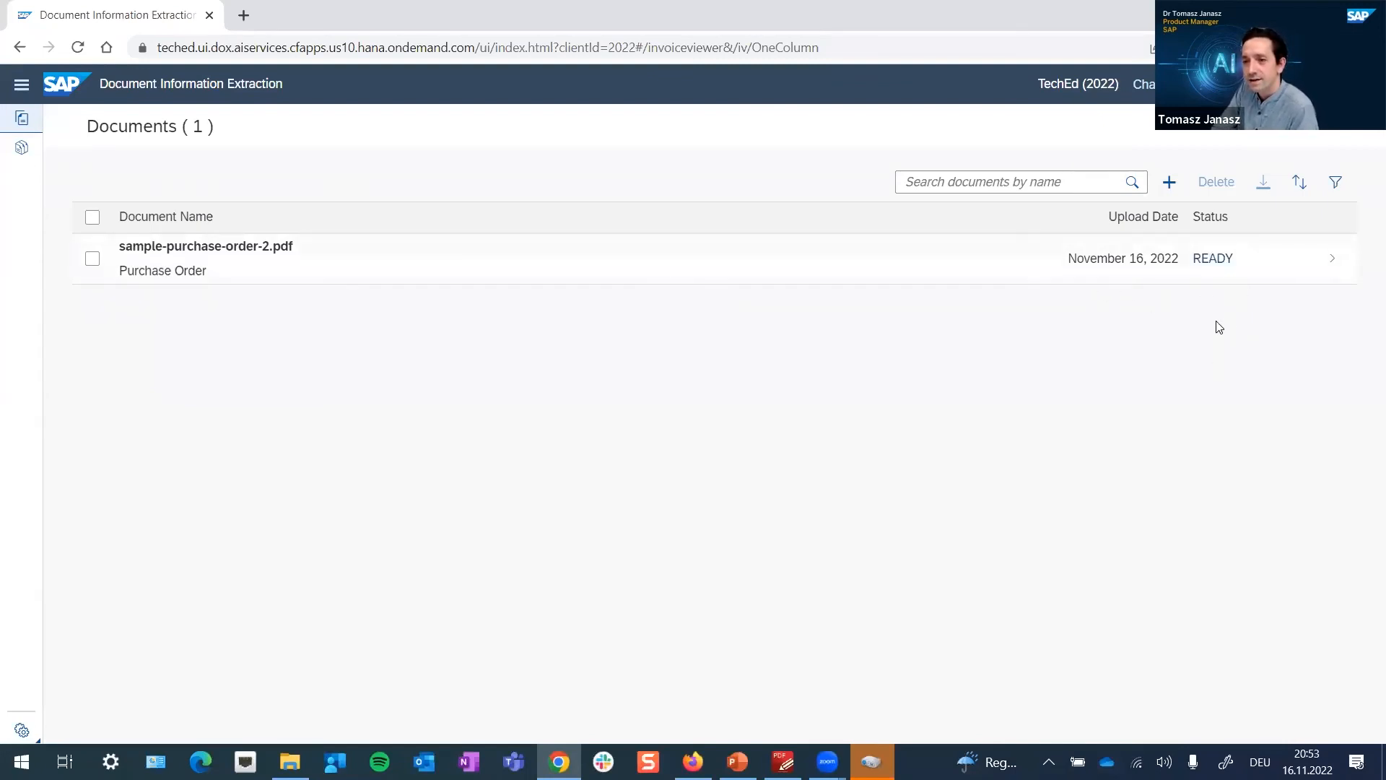
- Open the processed sample-purchase-order-2.pdf and examine the annotated header and line item values on its page
{"action": "left_click", "coordinate": [1217, 266]}
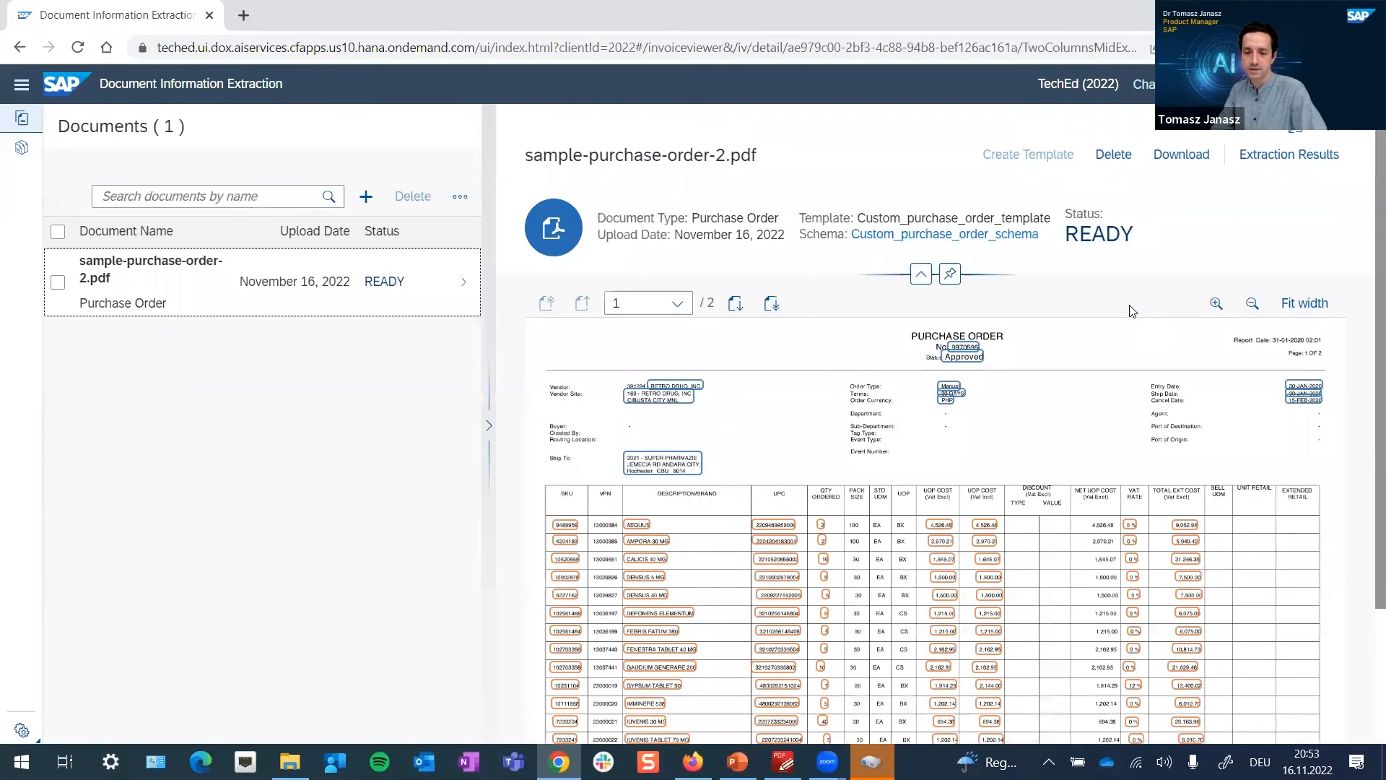
{"action": "scroll", "coordinate": [1133, 310], "scroll_direction": "down", "scroll_amount": 3}
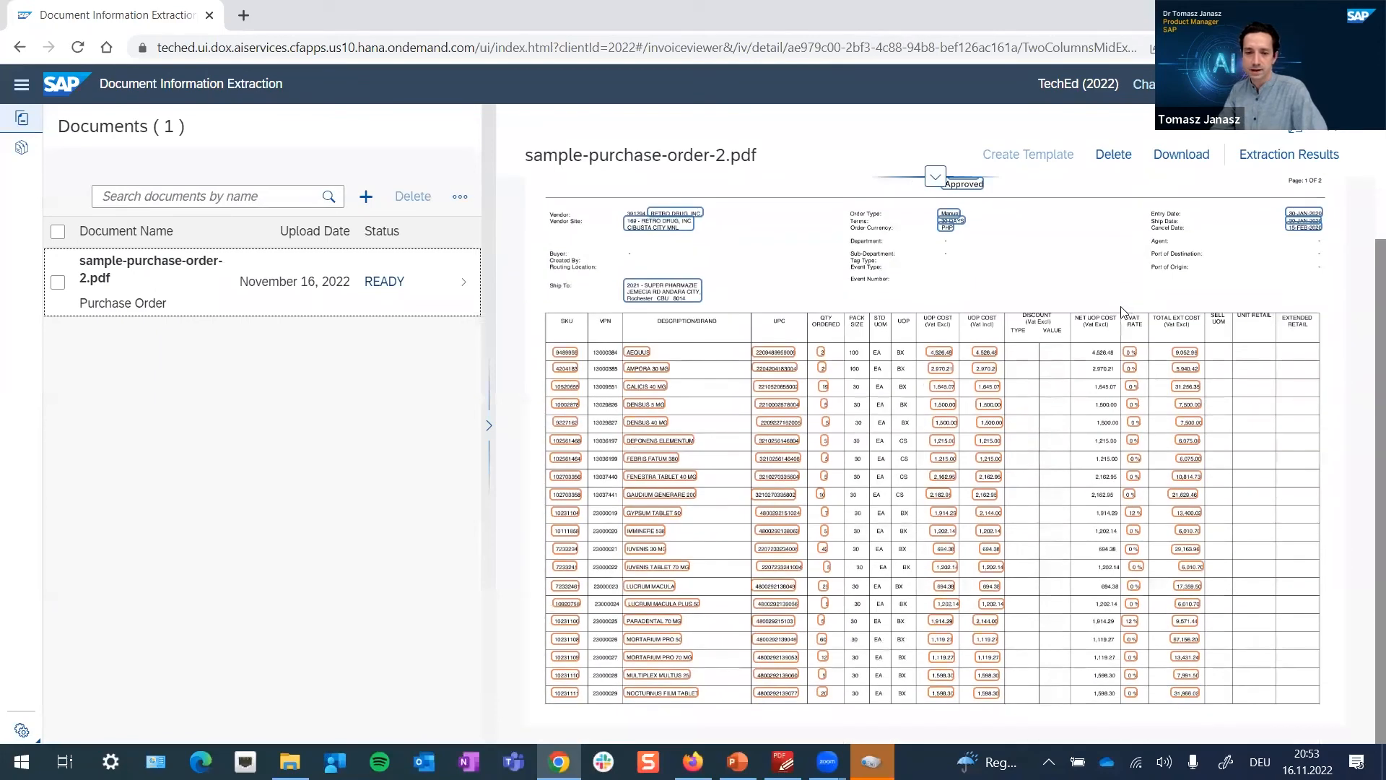
{"action": "scroll", "coordinate": [1123, 312], "scroll_direction": "up", "scroll_amount": 3}
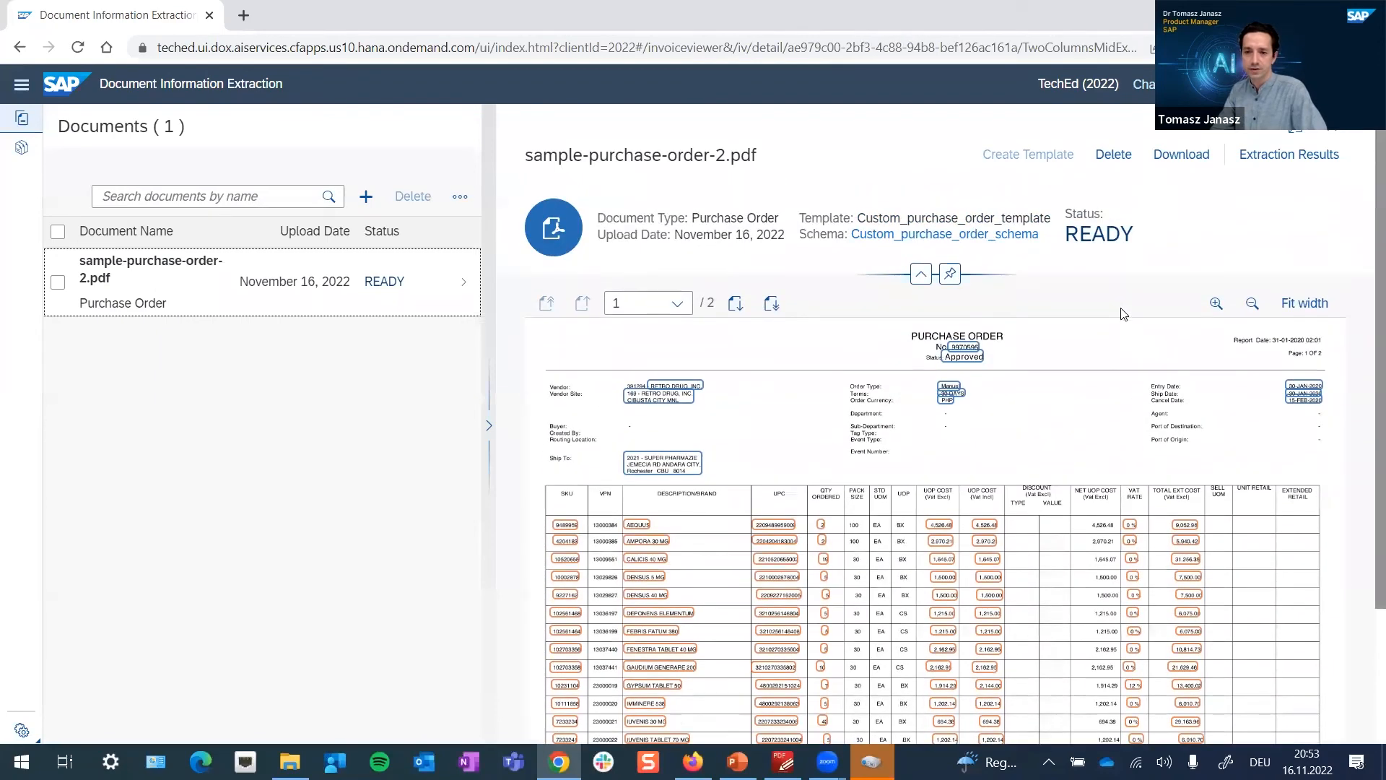
{"action": "scroll", "coordinate": [1125, 314], "scroll_direction": "down", "scroll_amount": 2}
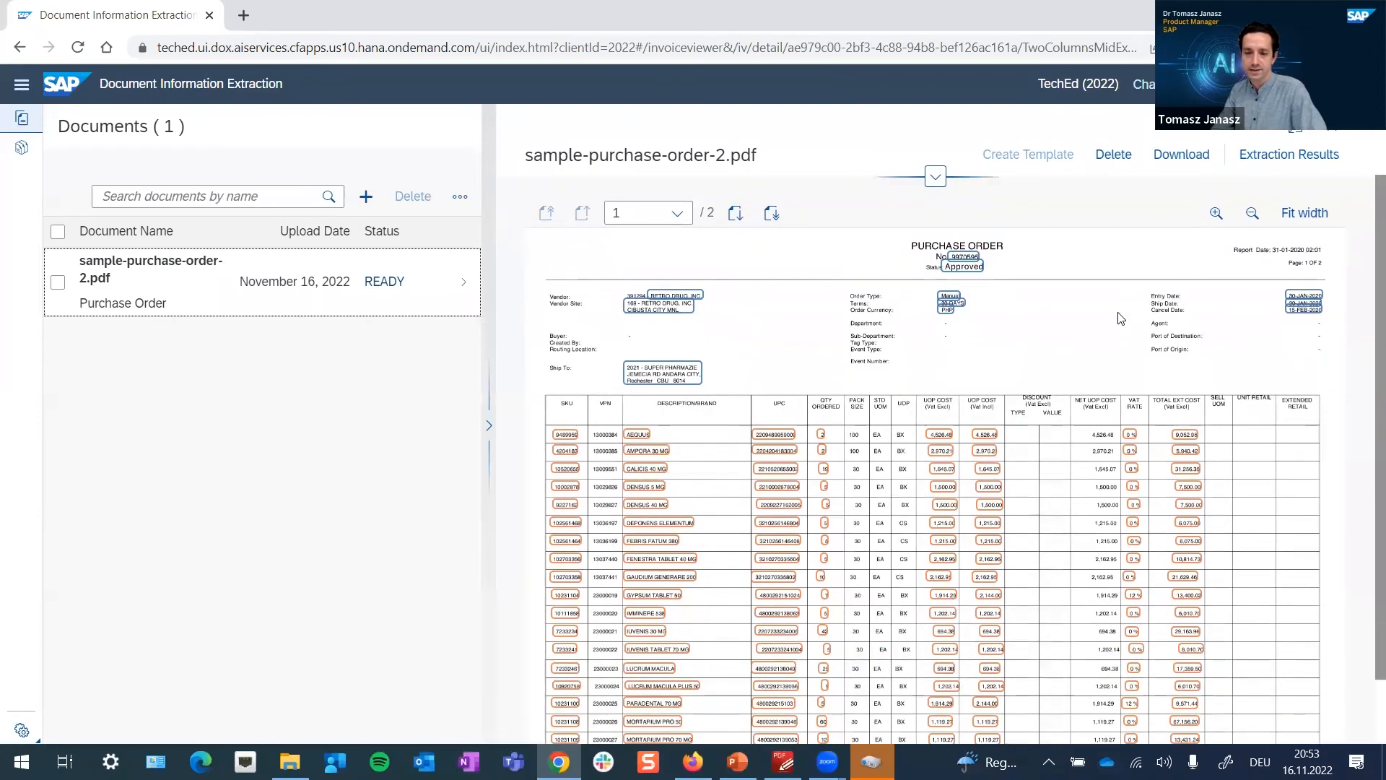
{"action": "scroll", "coordinate": [1116, 317], "scroll_direction": "down", "scroll_amount": 1}
{"action": "scroll", "coordinate": [1113, 317], "scroll_direction": "up", "scroll_amount": 2}
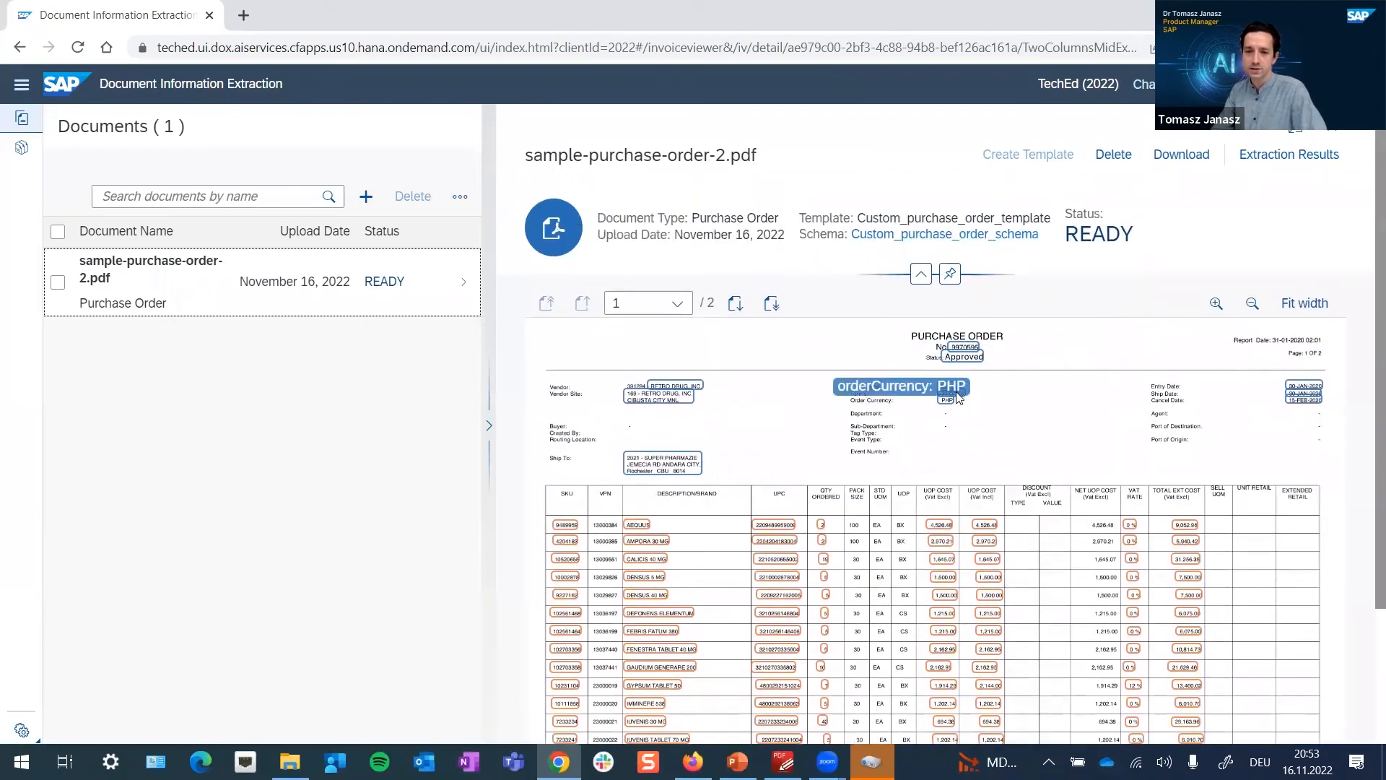
{"action": "mouse_move", "coordinate": [968, 358]}
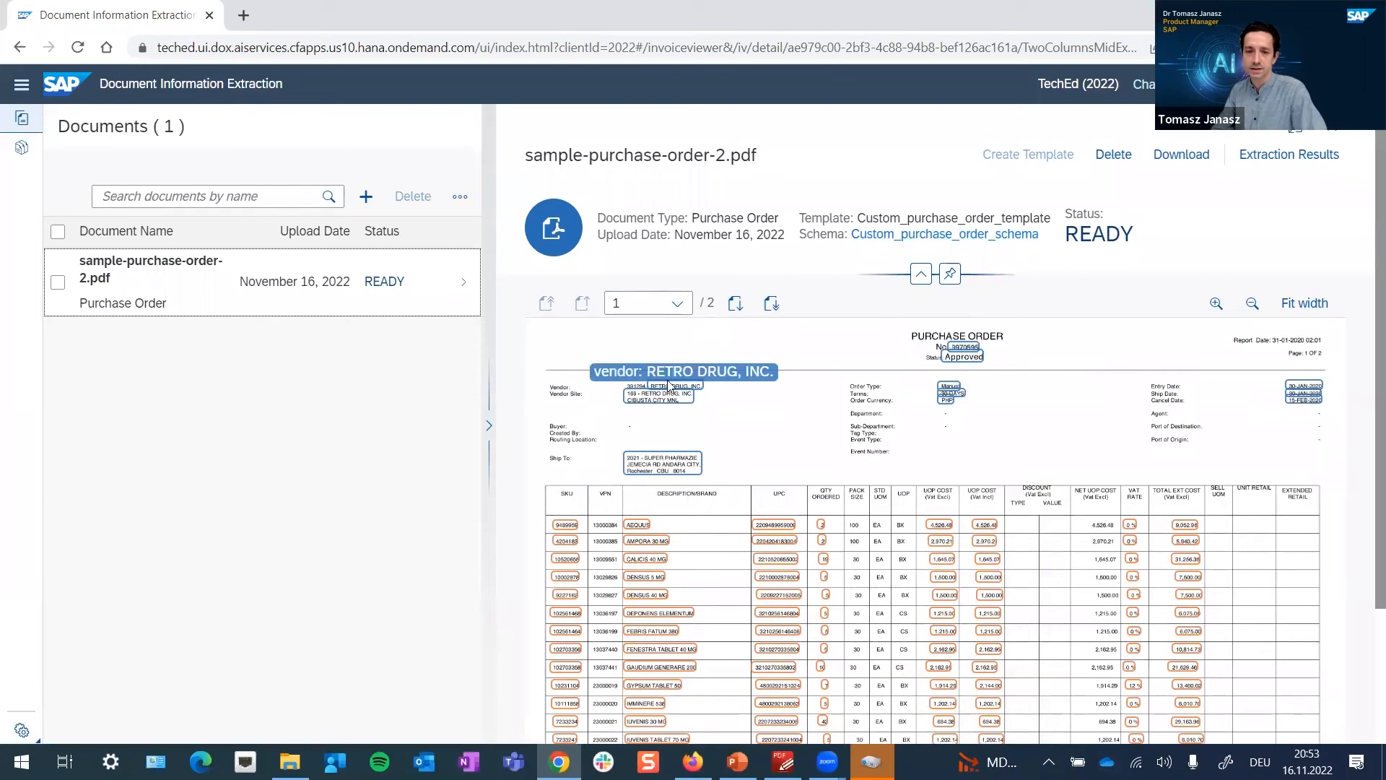
{"action": "mouse_move", "coordinate": [663, 399]}
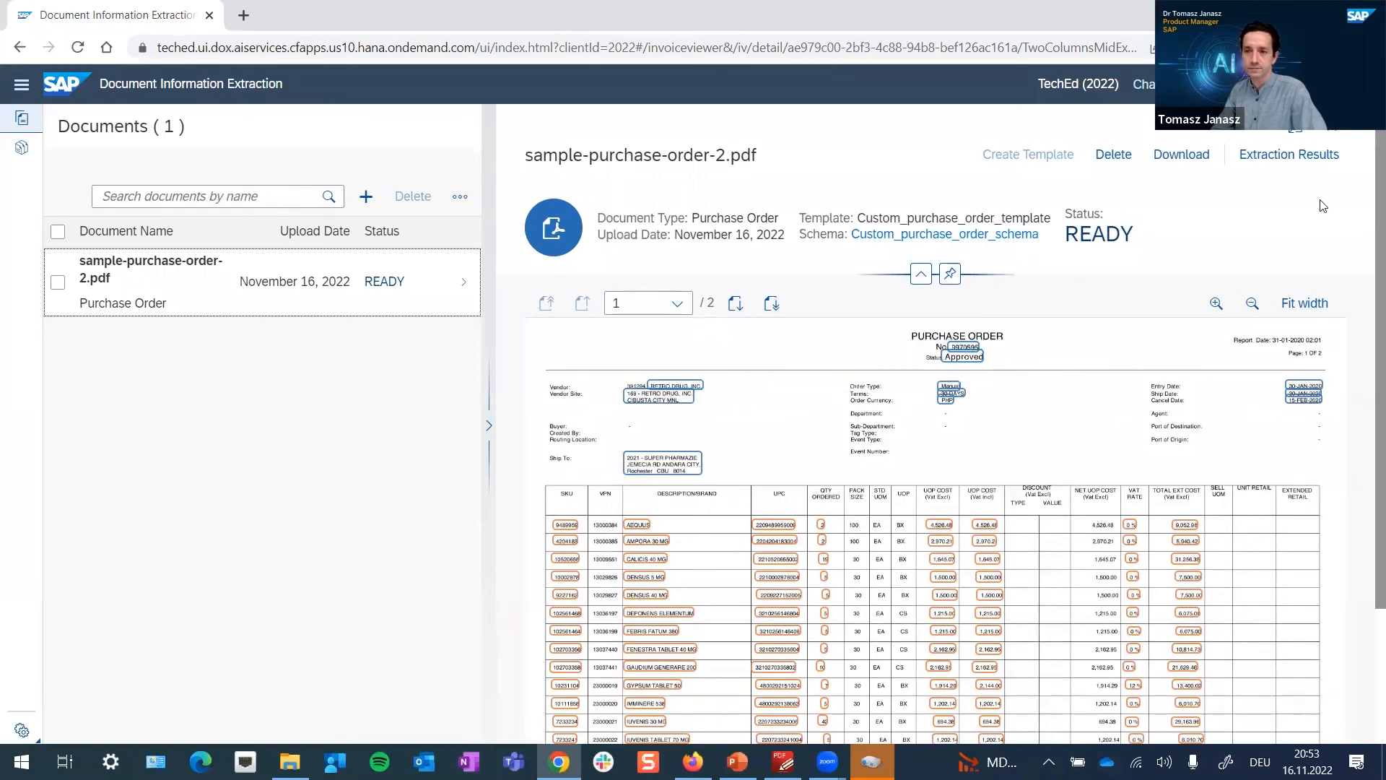
- Open the extraction results for sample-purchase-order-2.pdf, examine the header fields and line items, and close the results
{"action": "left_click", "coordinate": [1309, 163]}
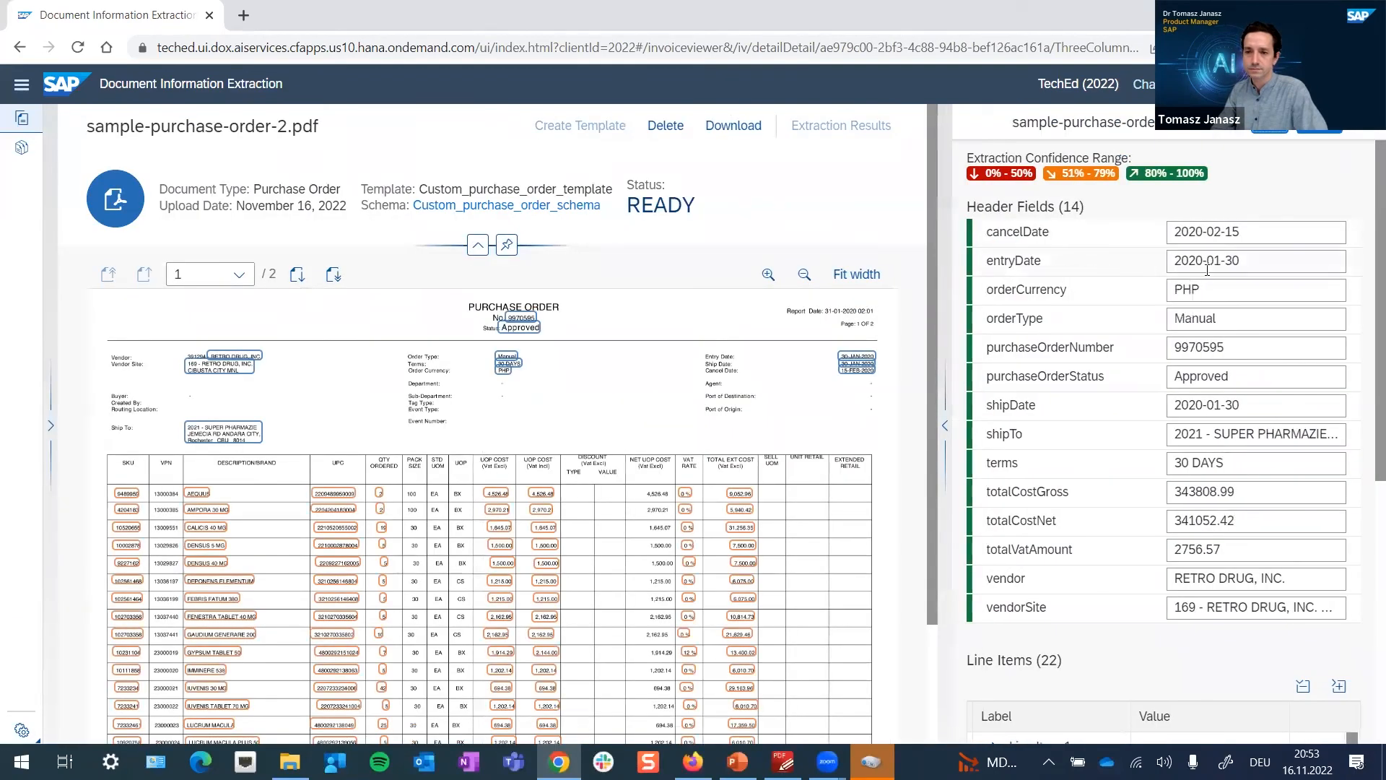
{"action": "scroll", "coordinate": [1200, 344], "scroll_direction": "down", "scroll_amount": 6}
{"action": "scroll", "coordinate": [1200, 344], "scroll_direction": "down", "scroll_amount": 4}
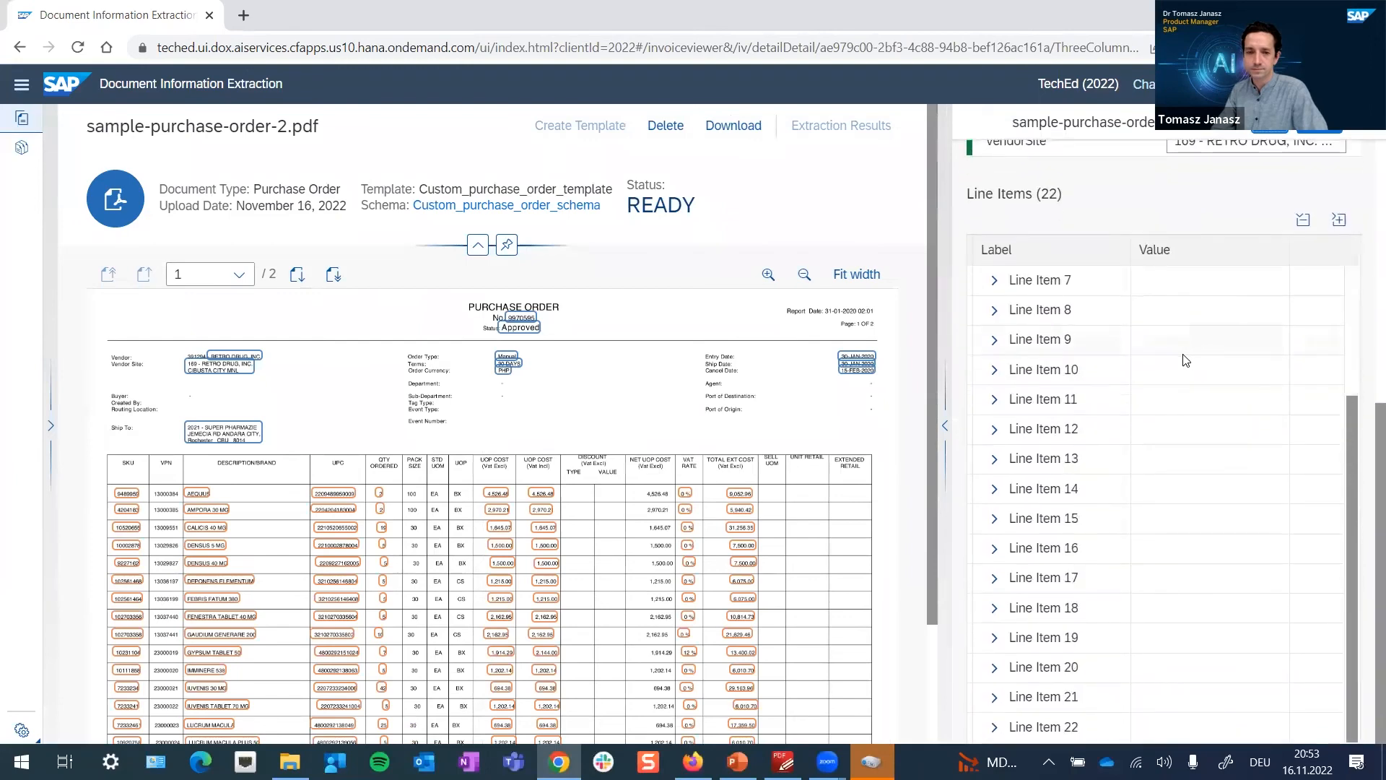
{"action": "scroll", "coordinate": [321, 417], "scroll_direction": "down", "scroll_amount": 2}
{"action": "scroll", "coordinate": [330, 415], "scroll_direction": "up", "scroll_amount": 2}
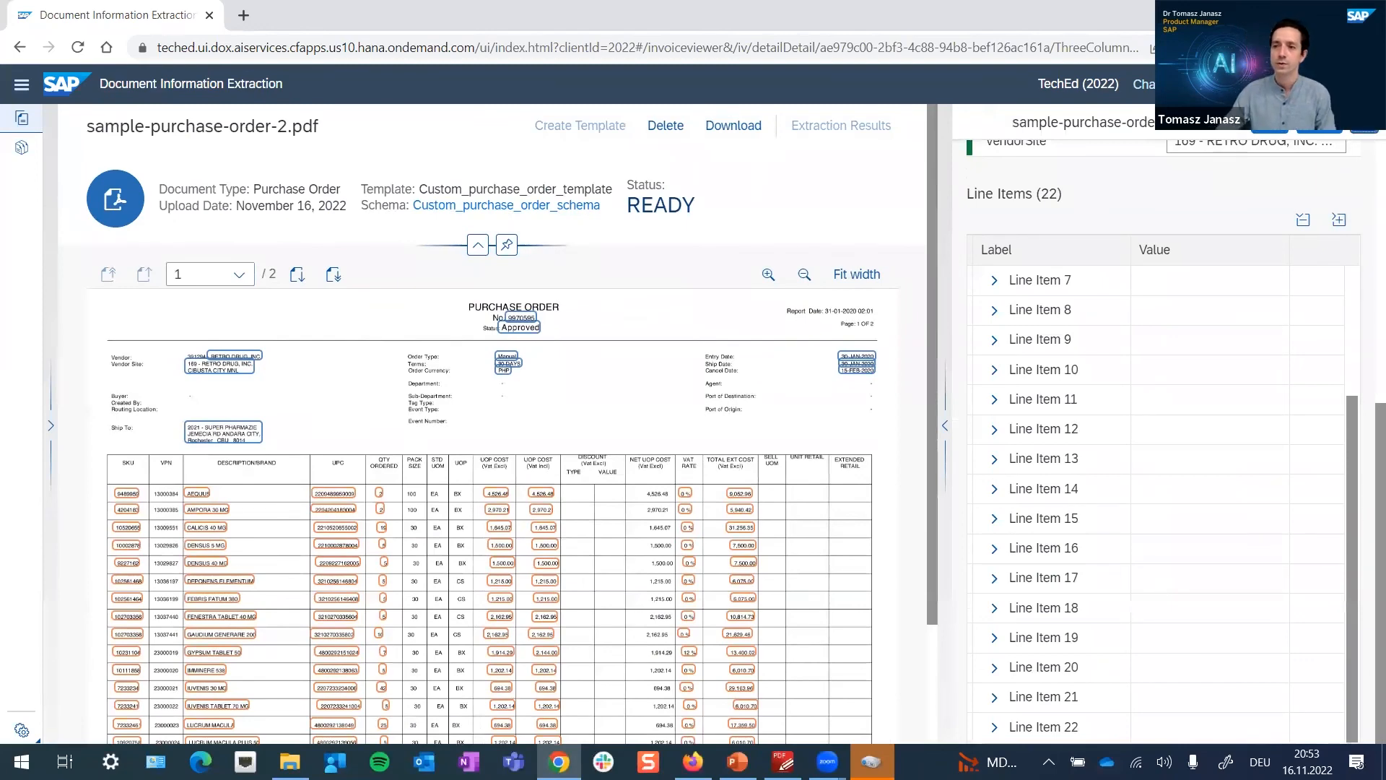
{"action": "left_click", "coordinate": [1364, 123]}
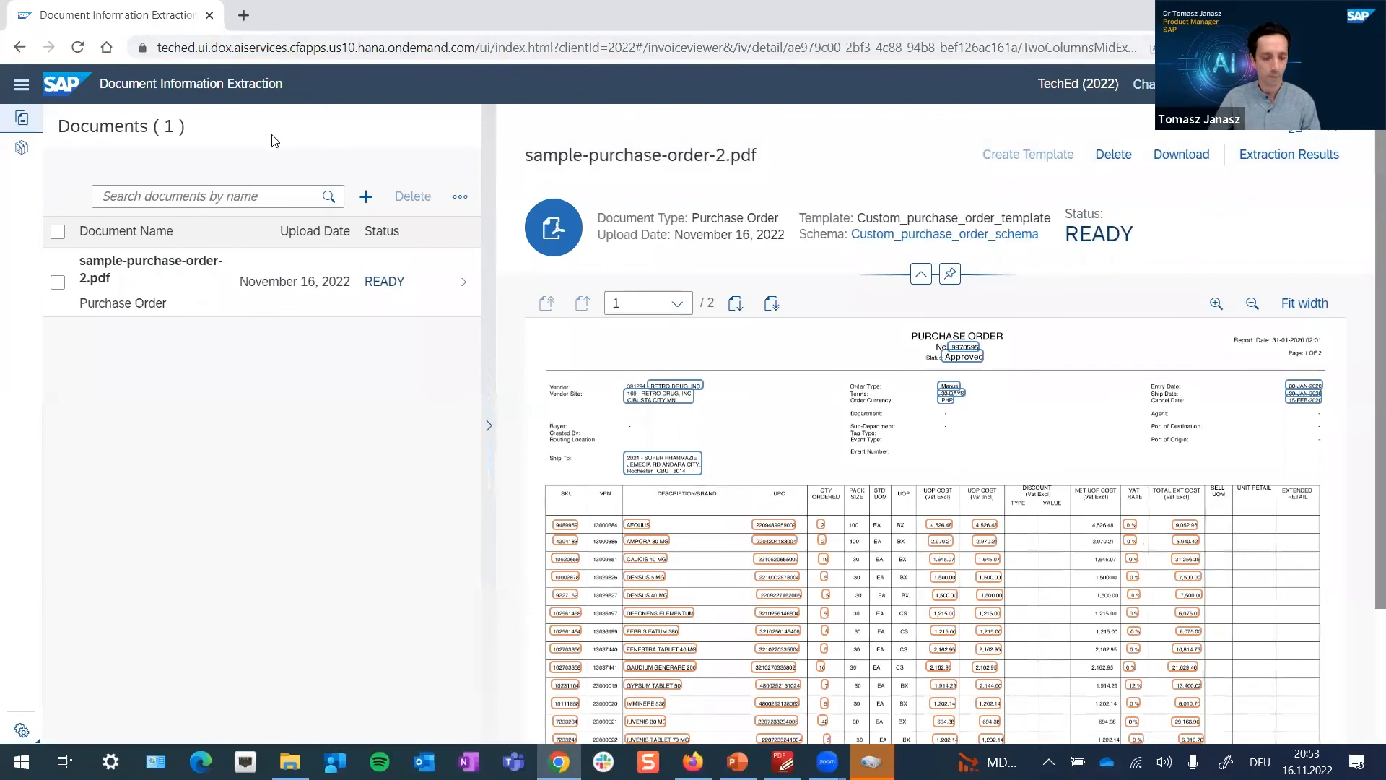
- Switch to Firefox, return to the teched2022-AI380 README on GitHub and examine its requirements and exercise overview
{"action": "key", "text": "alt+Tab"}
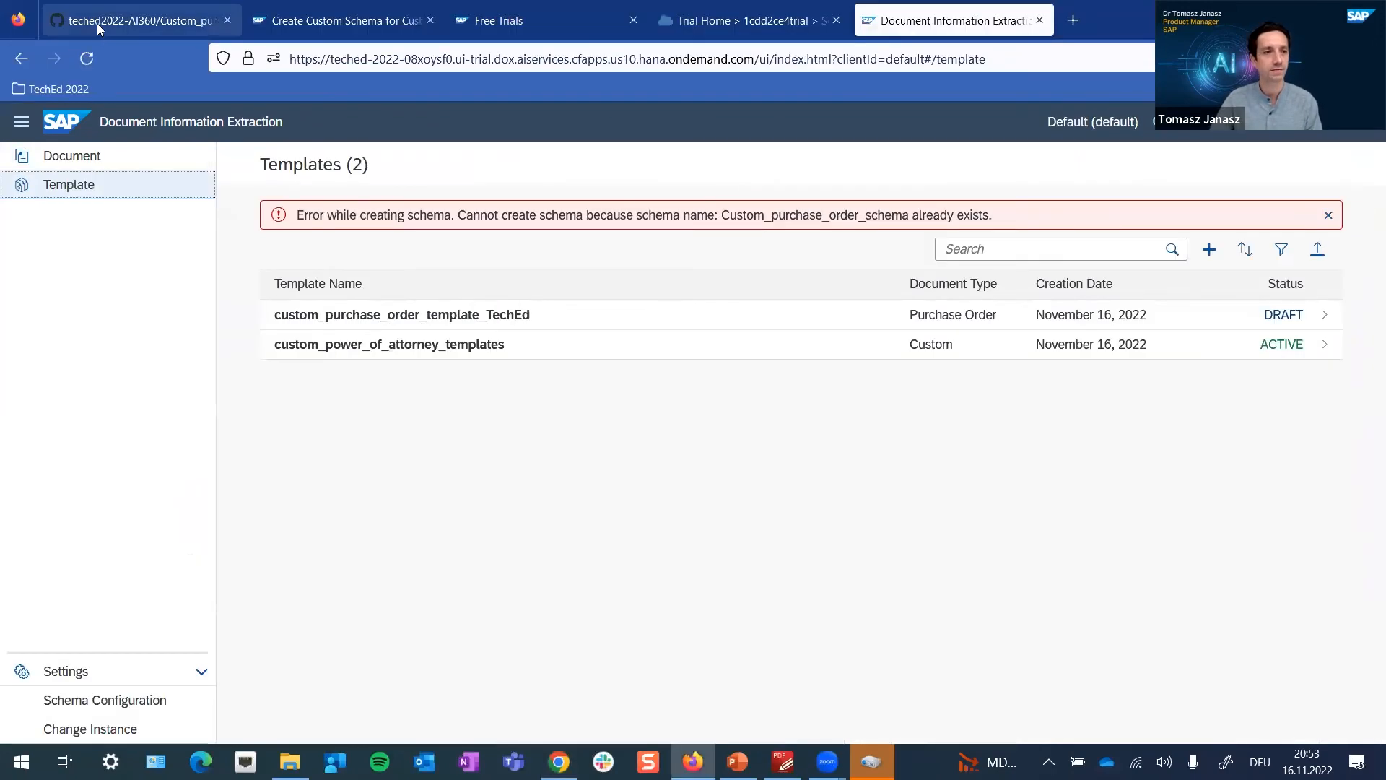
{"action": "left_click", "coordinate": [100, 33]}
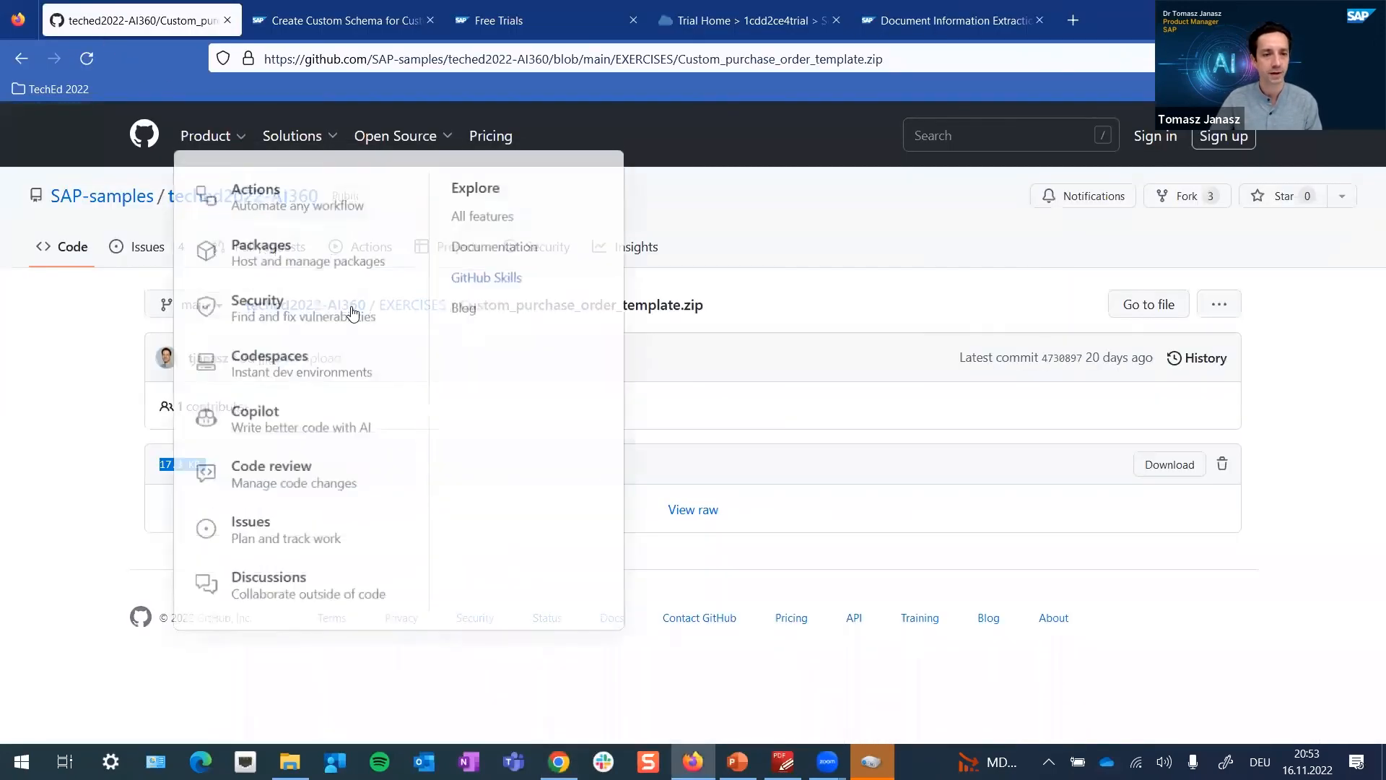
{"action": "left_click", "coordinate": [21, 70]}
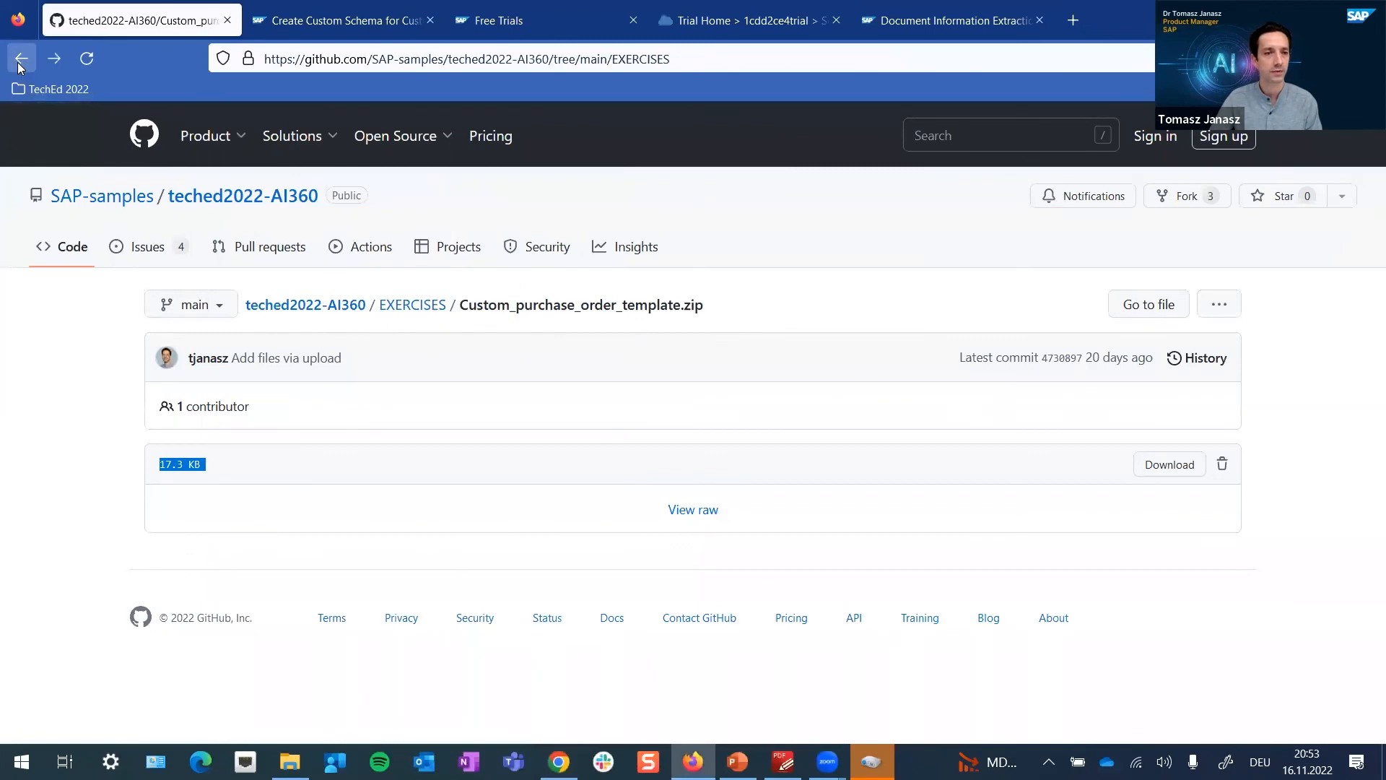
{"action": "left_click", "coordinate": [20, 65]}
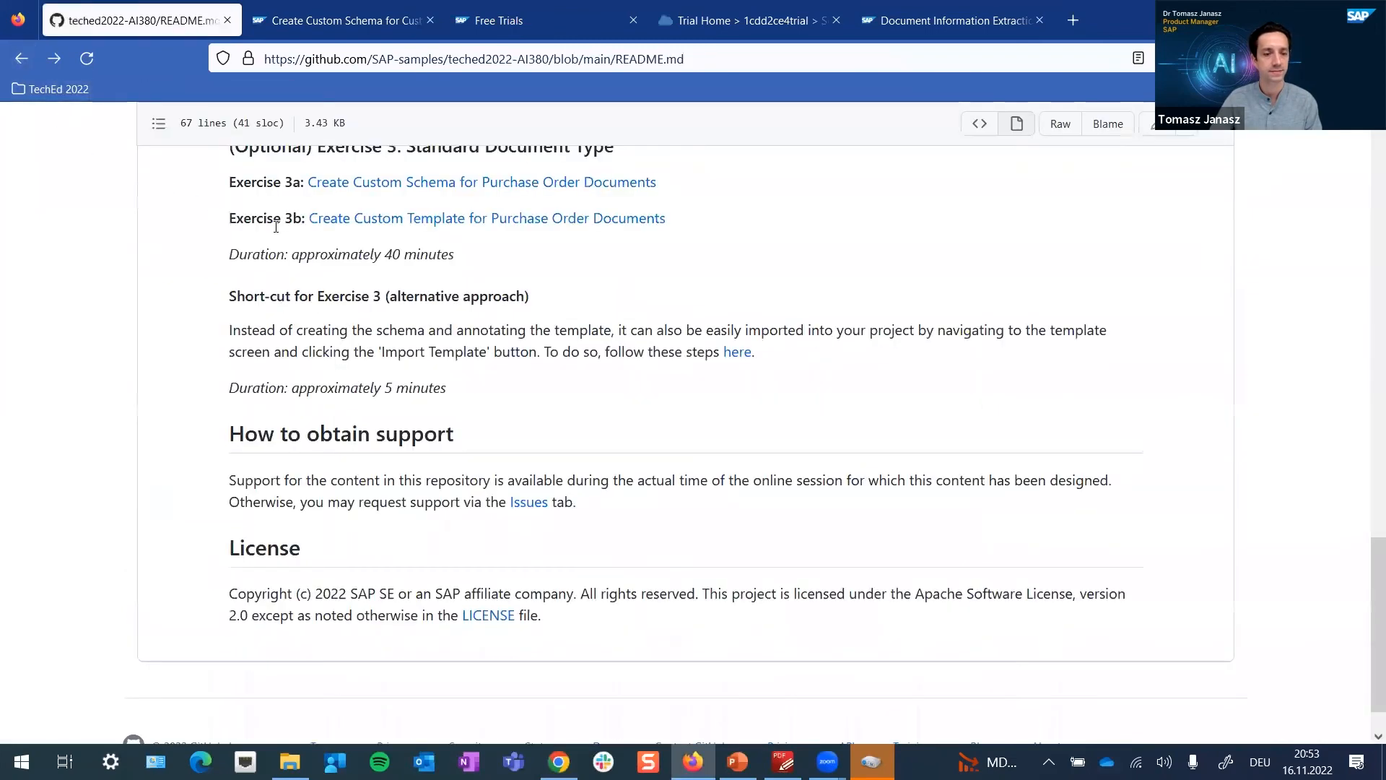
{"action": "scroll", "coordinate": [348, 274], "scroll_direction": "up", "scroll_amount": 6}
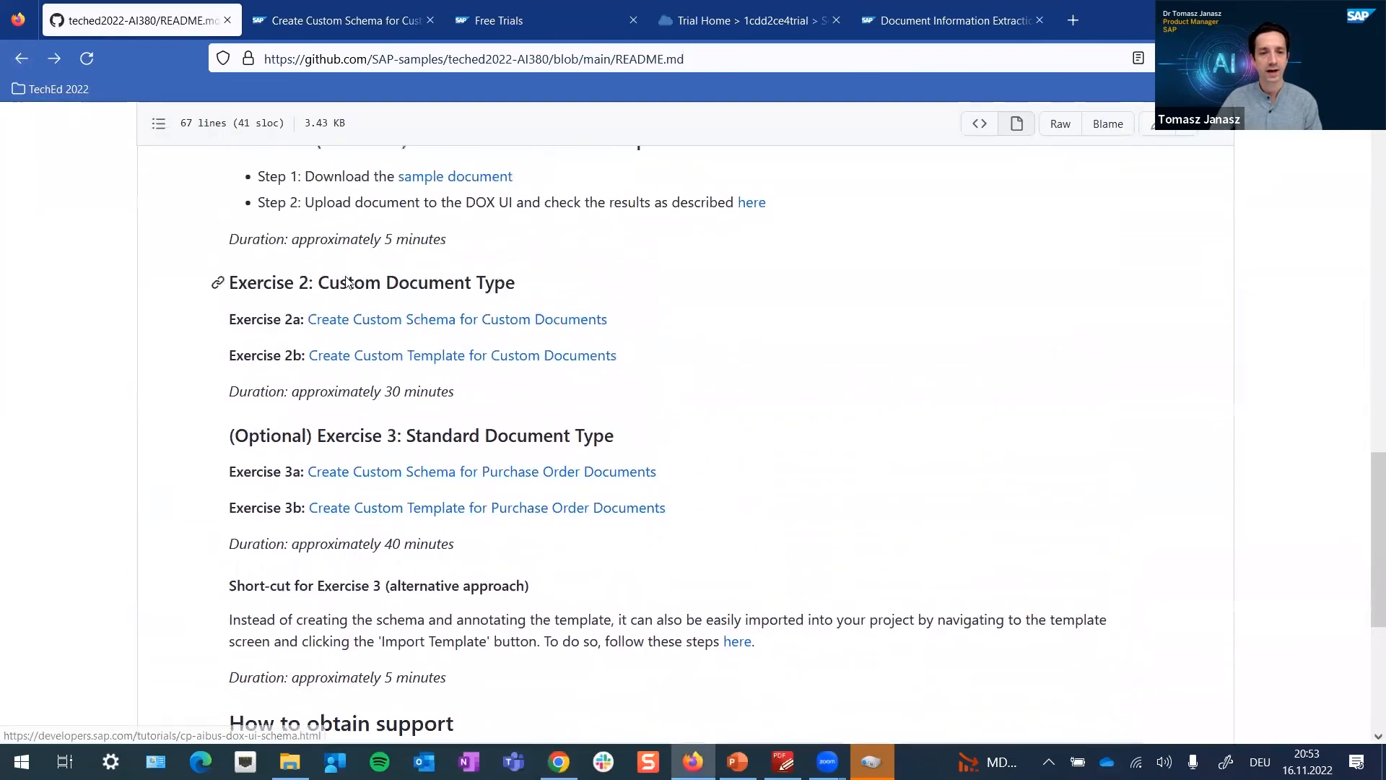
{"action": "scroll", "coordinate": [371, 280], "scroll_direction": "up", "scroll_amount": 4}
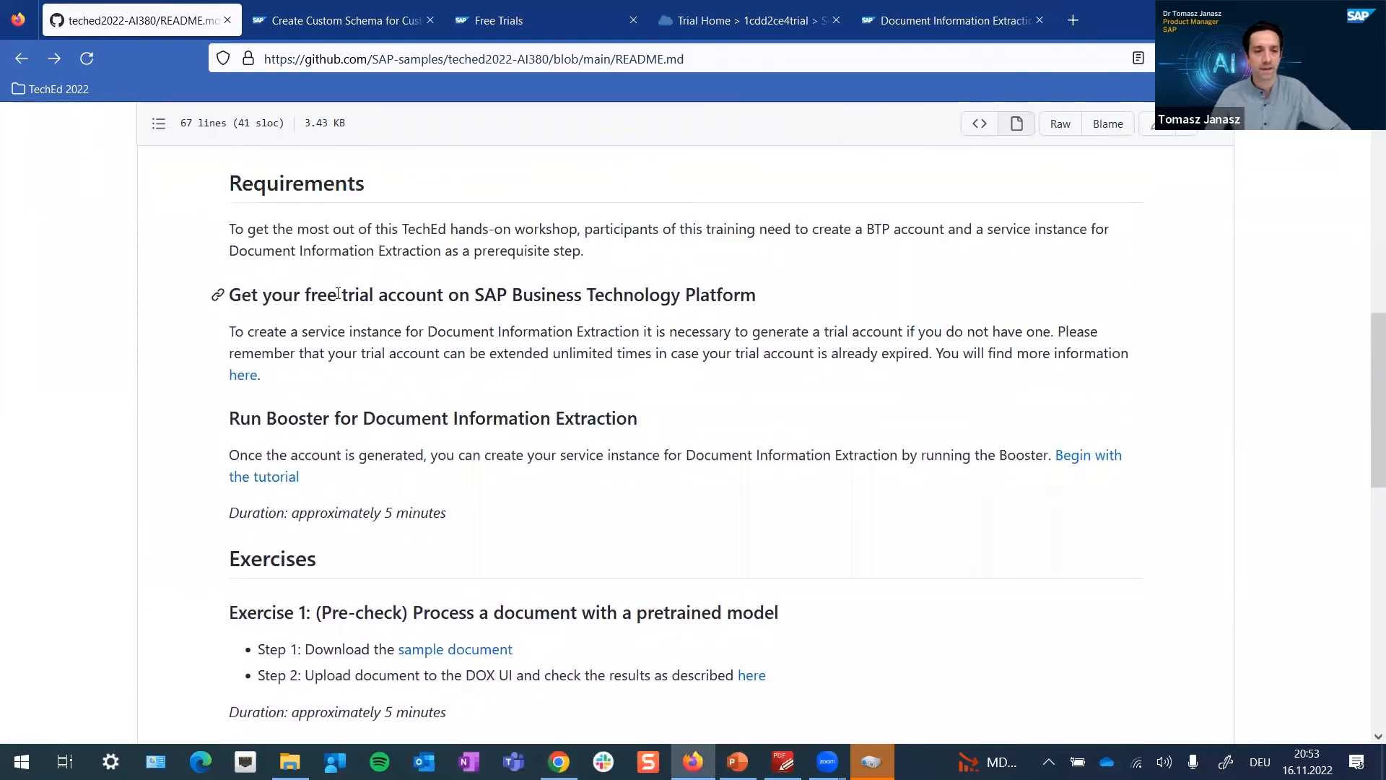
{"action": "scroll", "coordinate": [333, 285], "scroll_direction": "down", "scroll_amount": 1}
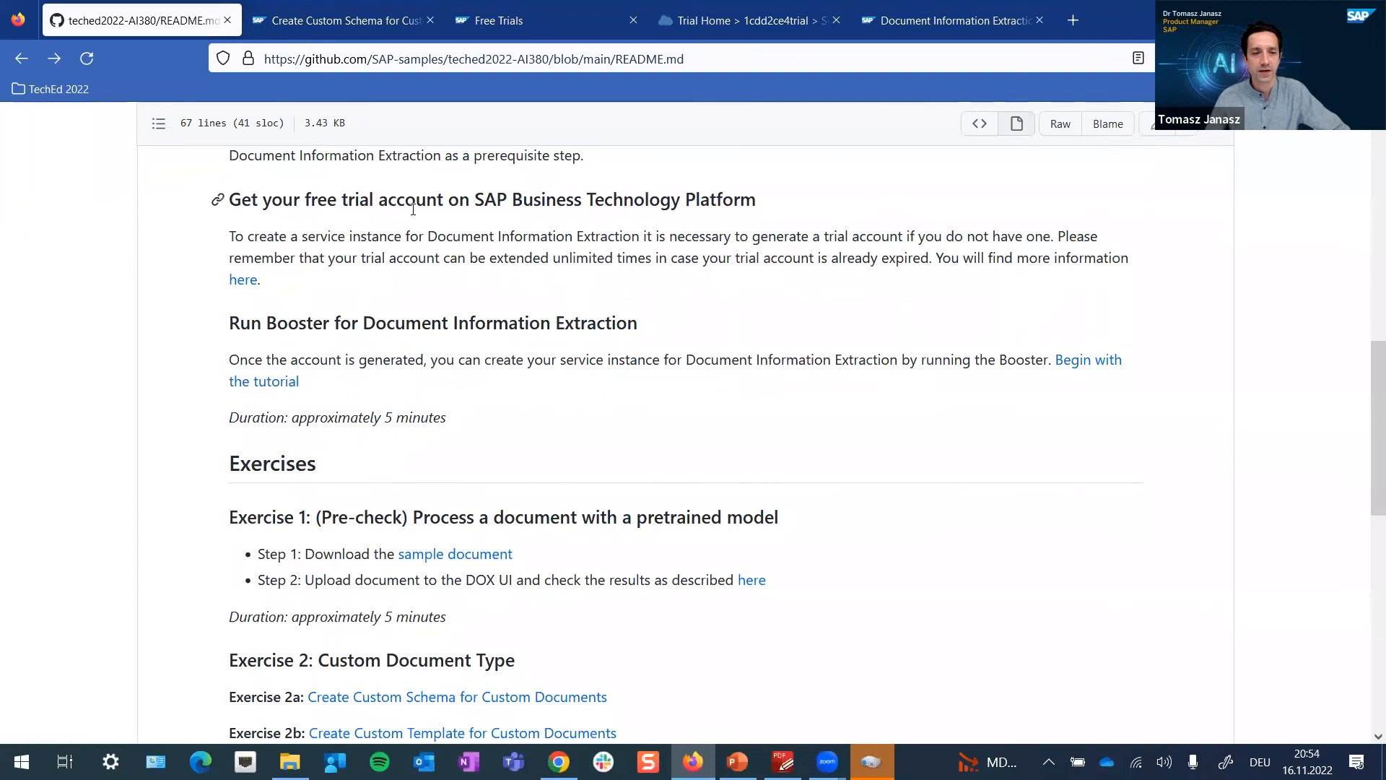
{"action": "scroll", "coordinate": [483, 220], "scroll_direction": "down", "scroll_amount": 1}
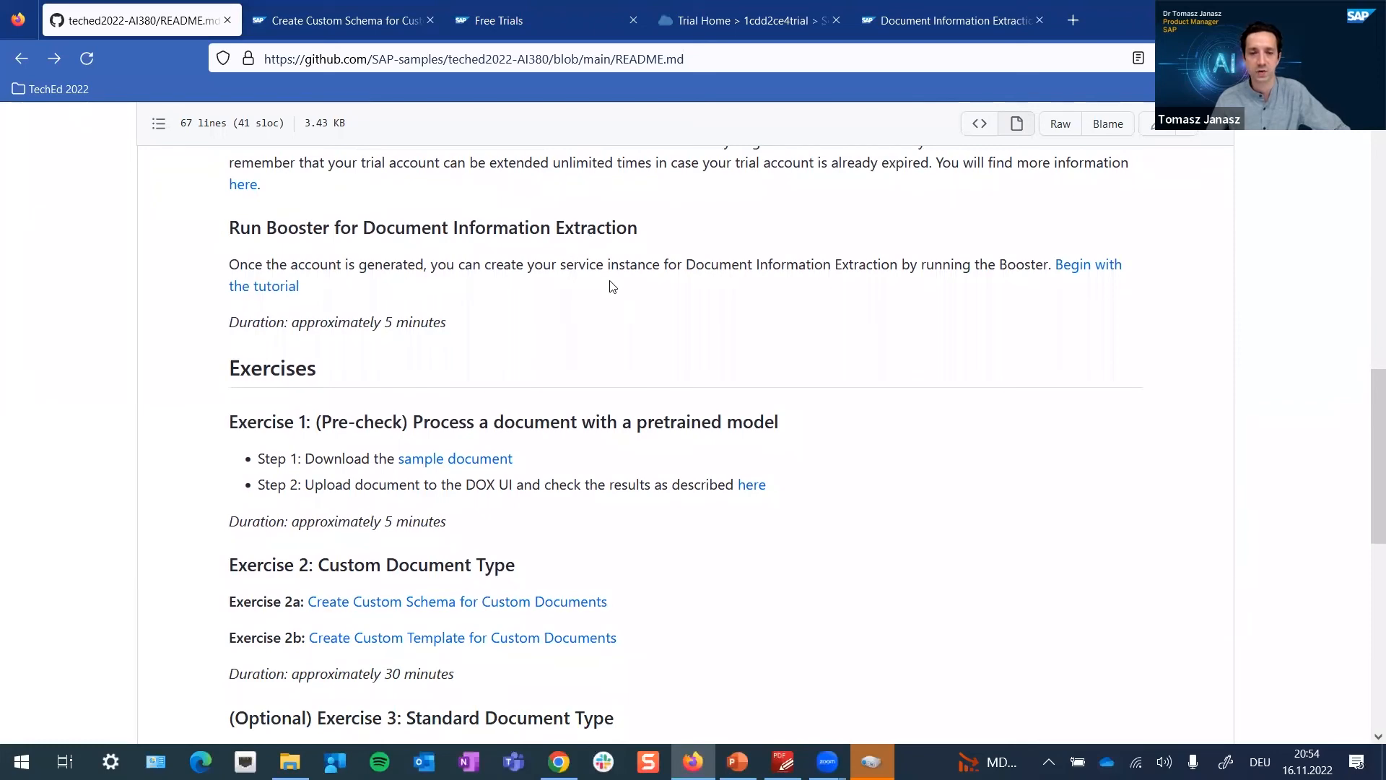
{"action": "scroll", "coordinate": [612, 282], "scroll_direction": "down", "scroll_amount": 1}
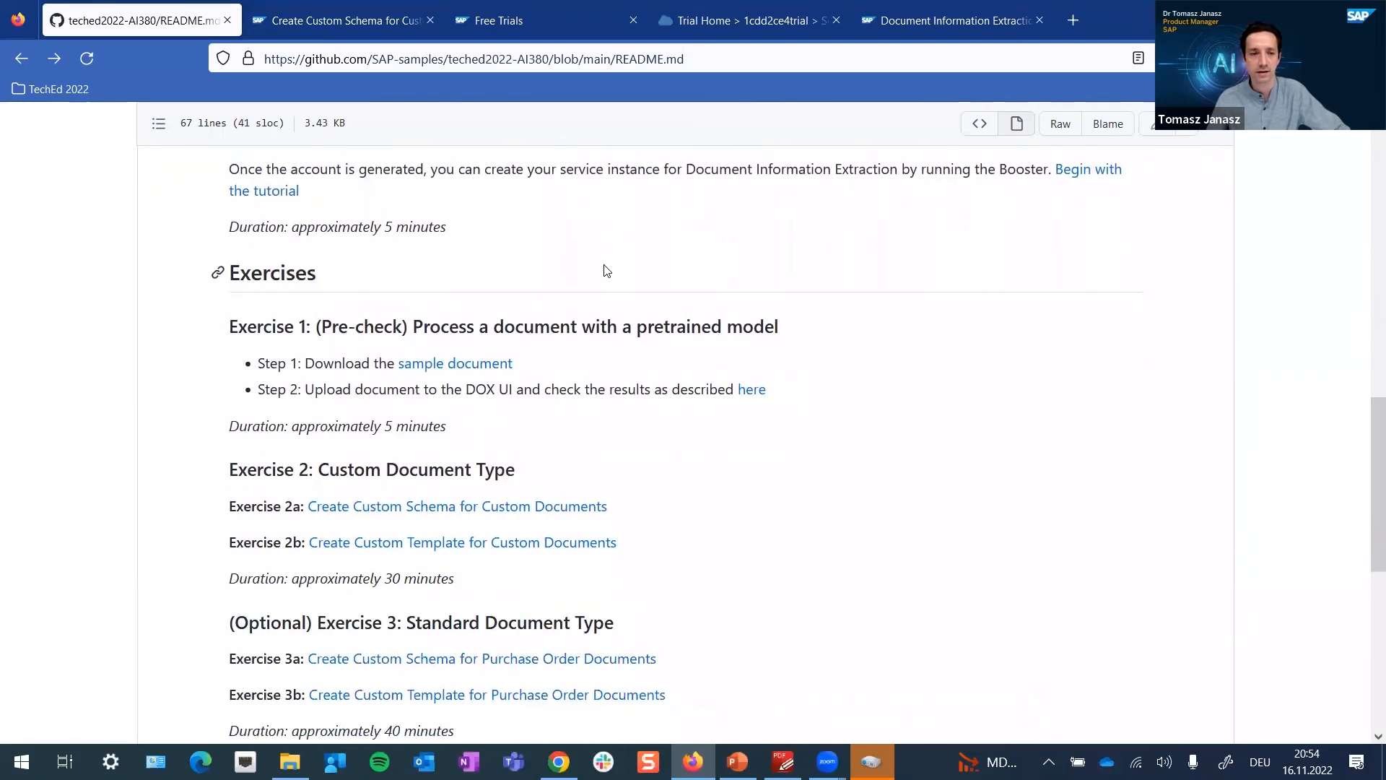
- Examine Exercises 1 to 3 in the README, including the import short-cut for Exercise 3 and the support information
{"action": "scroll", "coordinate": [605, 270], "scroll_direction": "down", "scroll_amount": 1}
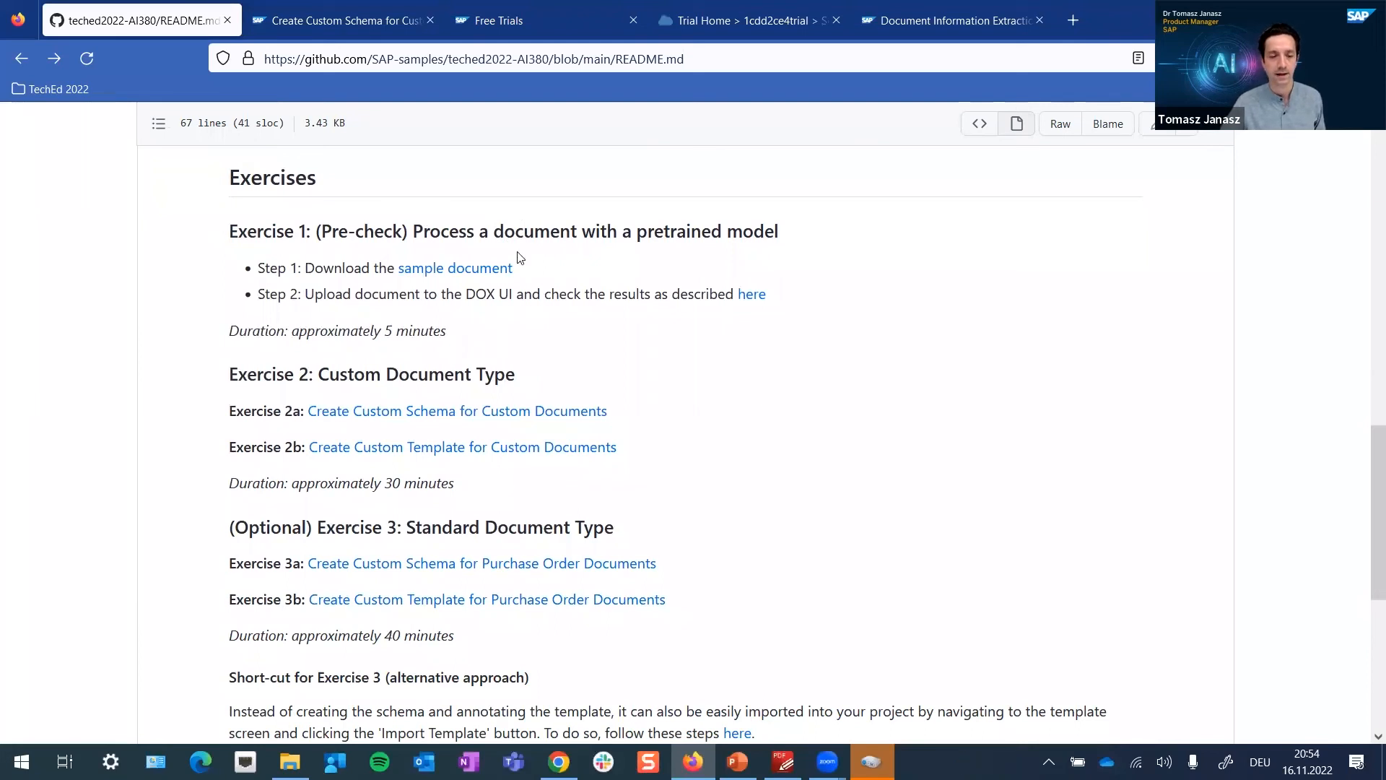
{"action": "scroll", "coordinate": [326, 342], "scroll_direction": "down", "scroll_amount": 1}
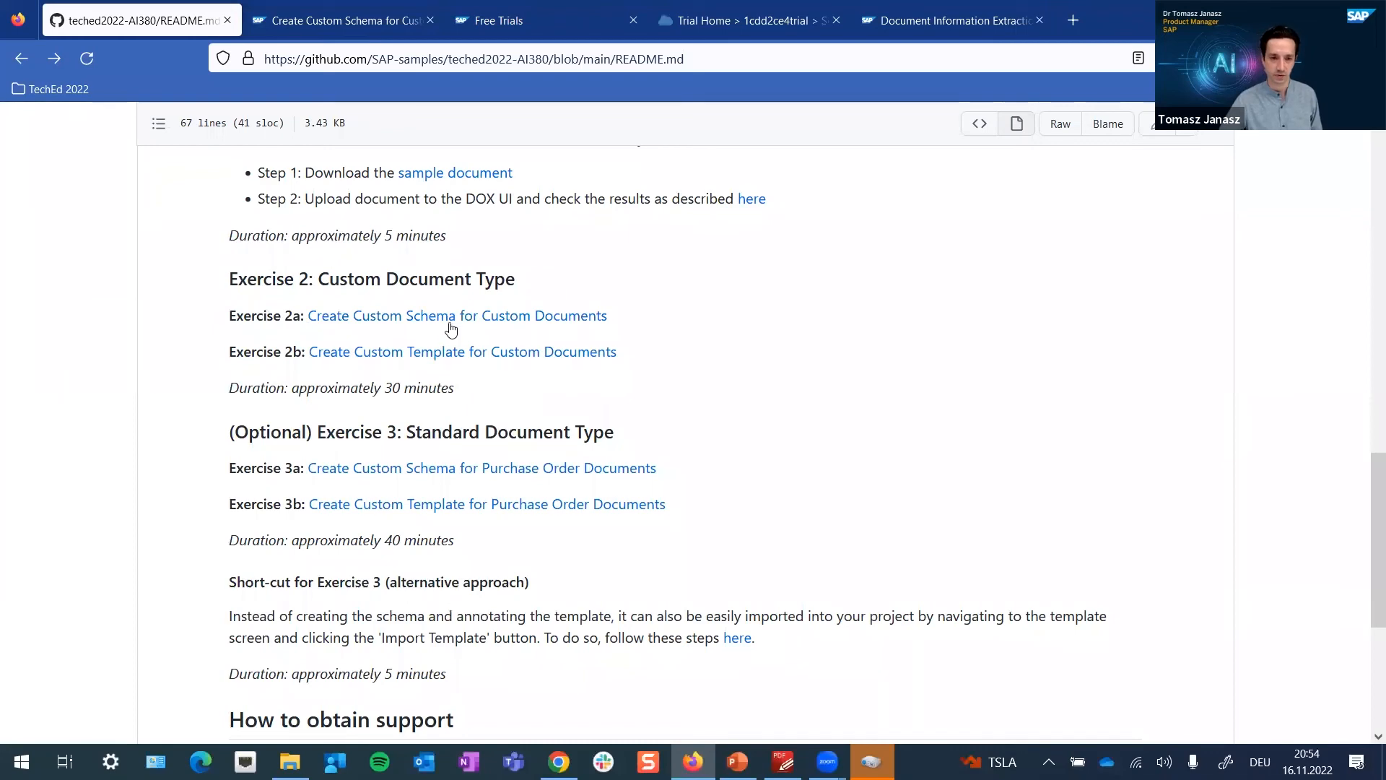
{"action": "scroll", "coordinate": [429, 361], "scroll_direction": "down", "scroll_amount": 2}
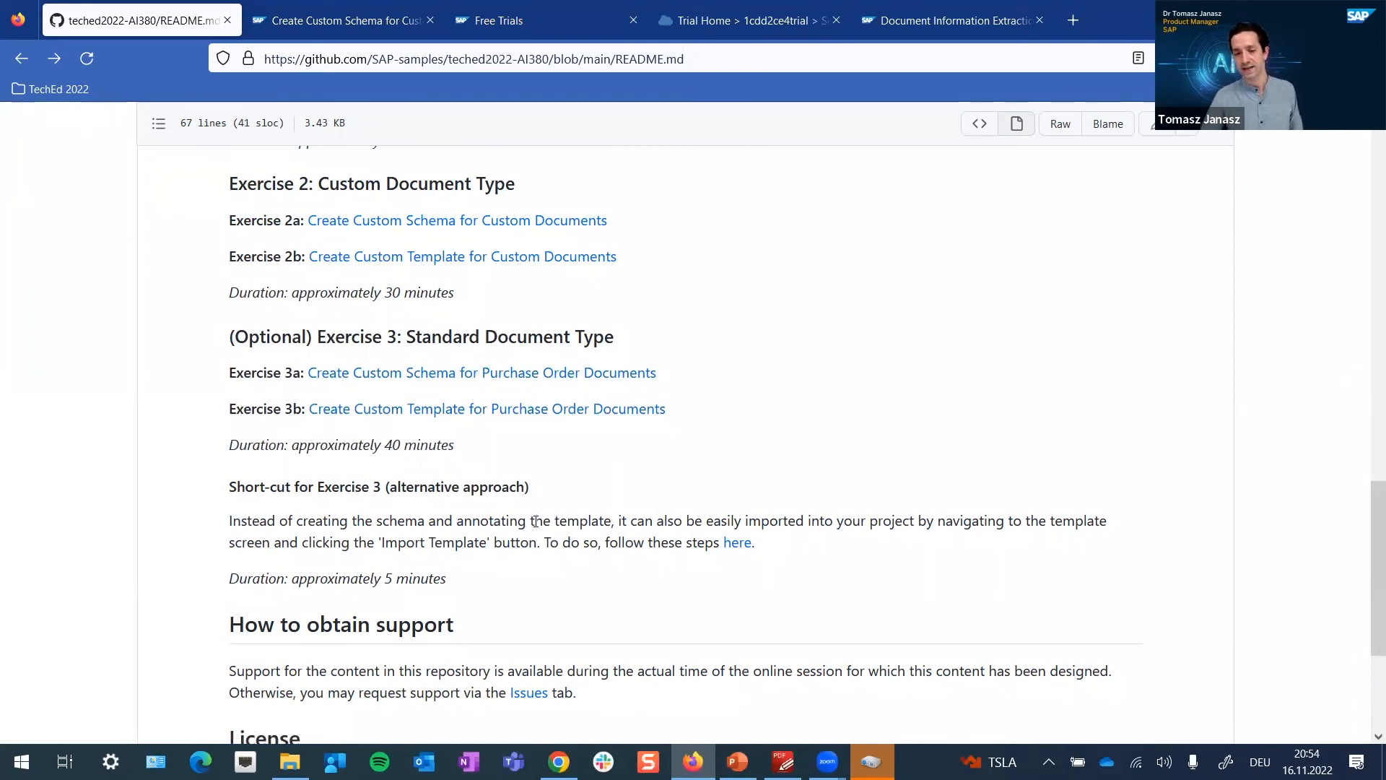
{"action": "scroll", "coordinate": [569, 498], "scroll_direction": "down", "scroll_amount": 2}
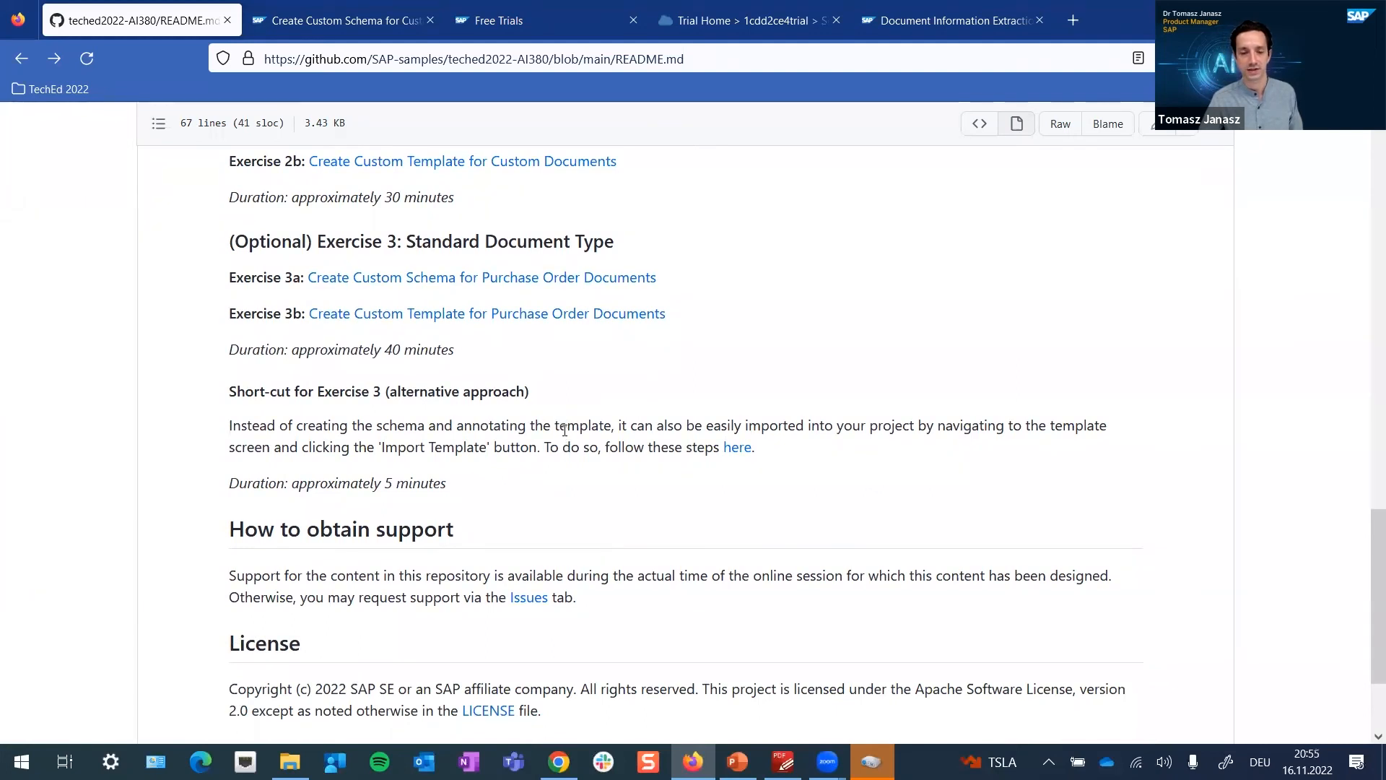
{"action": "scroll", "coordinate": [568, 432], "scroll_direction": "down", "scroll_amount": 1}
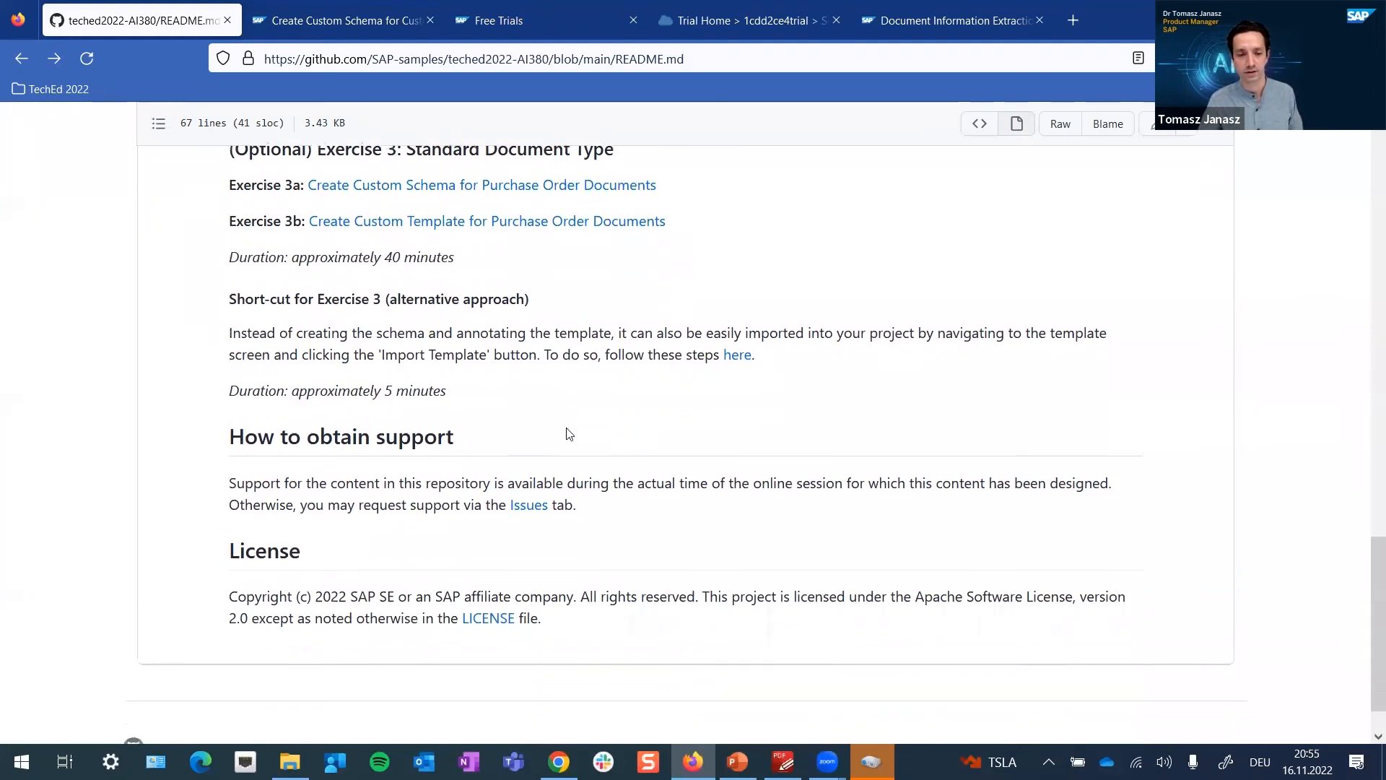
{"action": "scroll", "coordinate": [565, 425], "scroll_direction": "up", "scroll_amount": 1}
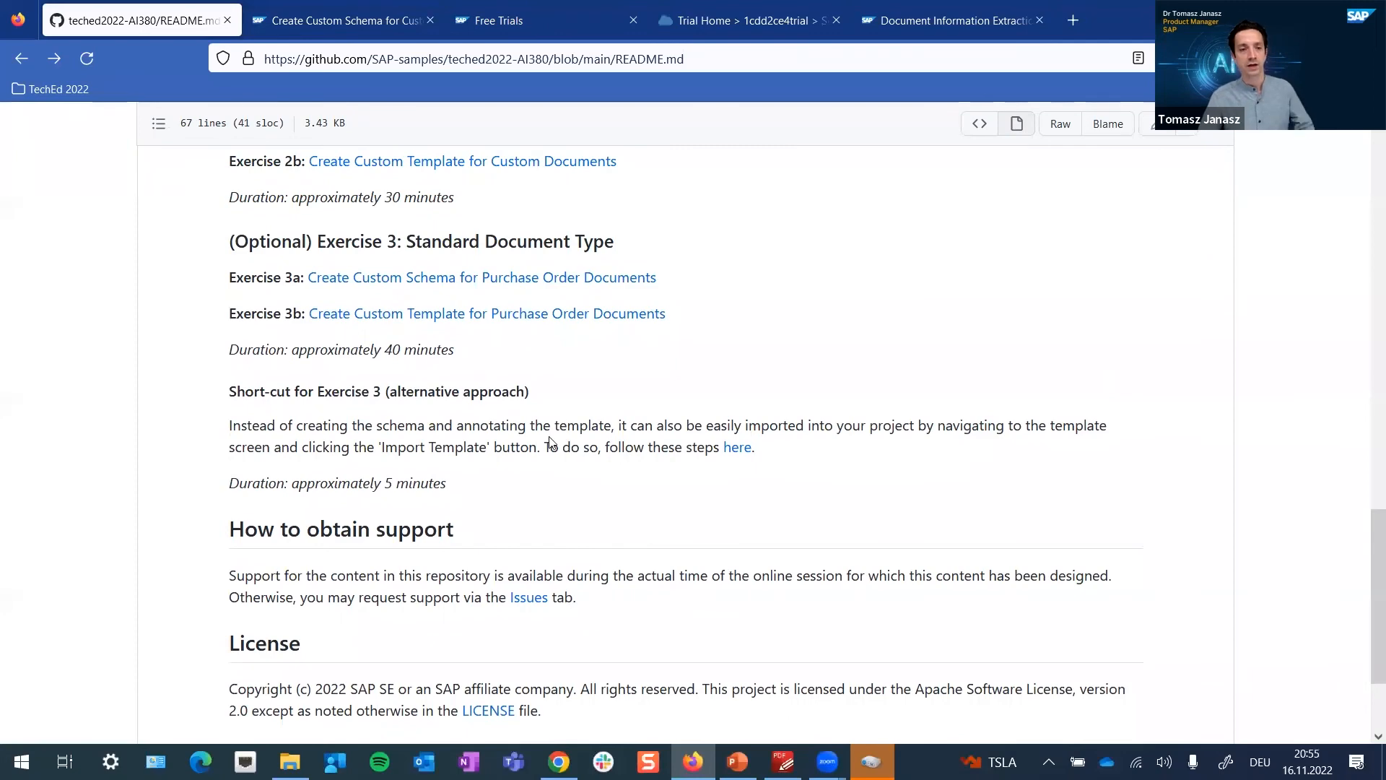
{"action": "scroll", "coordinate": [577, 434], "scroll_direction": "up", "scroll_amount": 3}
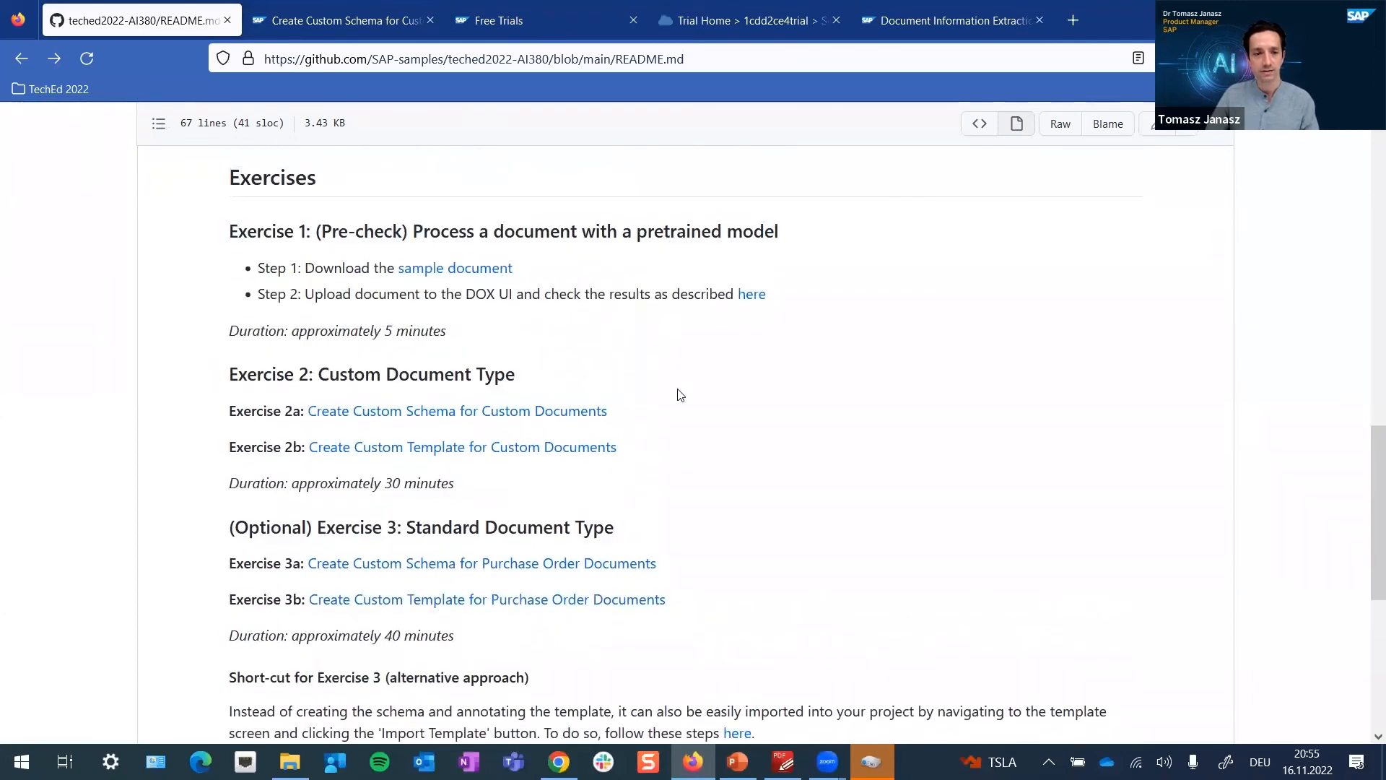
{"action": "scroll", "coordinate": [678, 395], "scroll_direction": "down", "scroll_amount": 1}
{"action": "scroll", "coordinate": [678, 395], "scroll_direction": "down", "scroll_amount": 1}
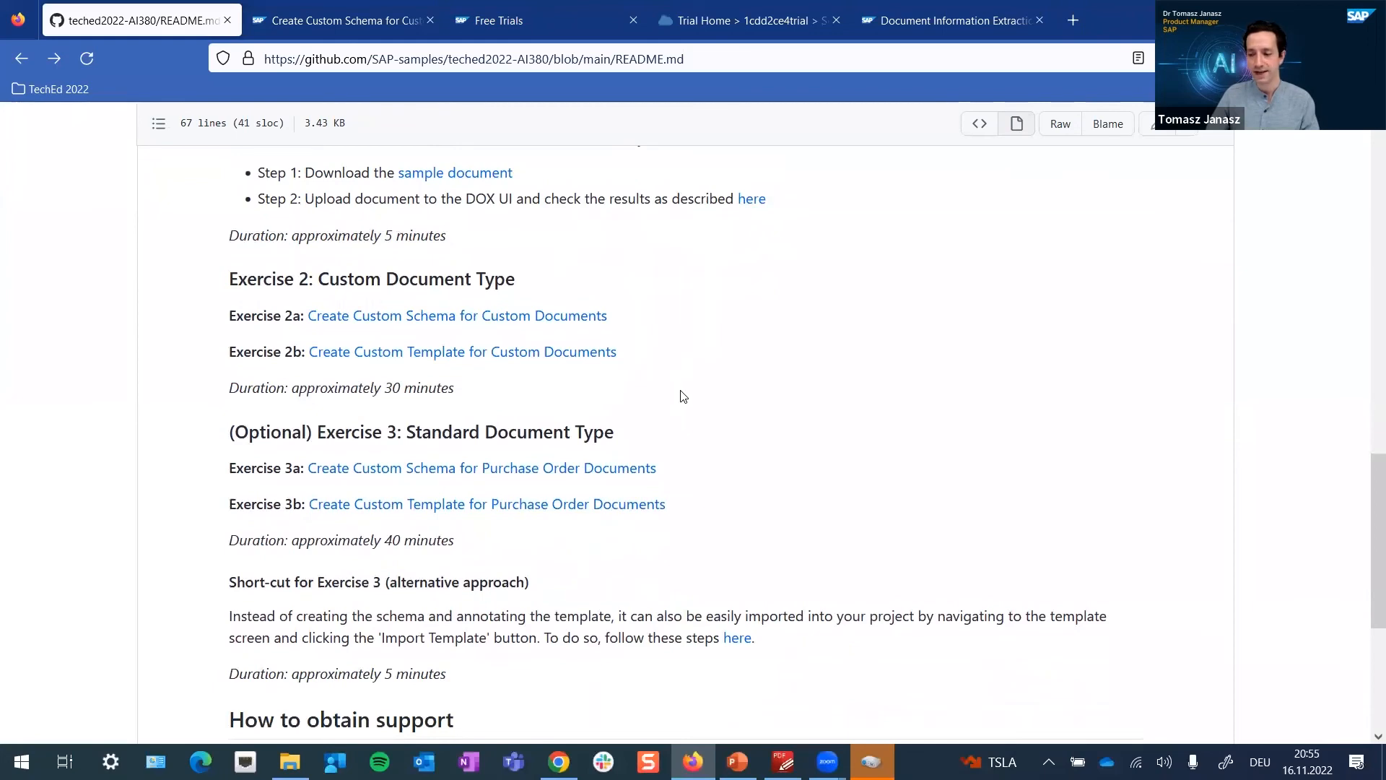
{"action": "scroll", "coordinate": [725, 385], "scroll_direction": "down", "scroll_amount": 2}
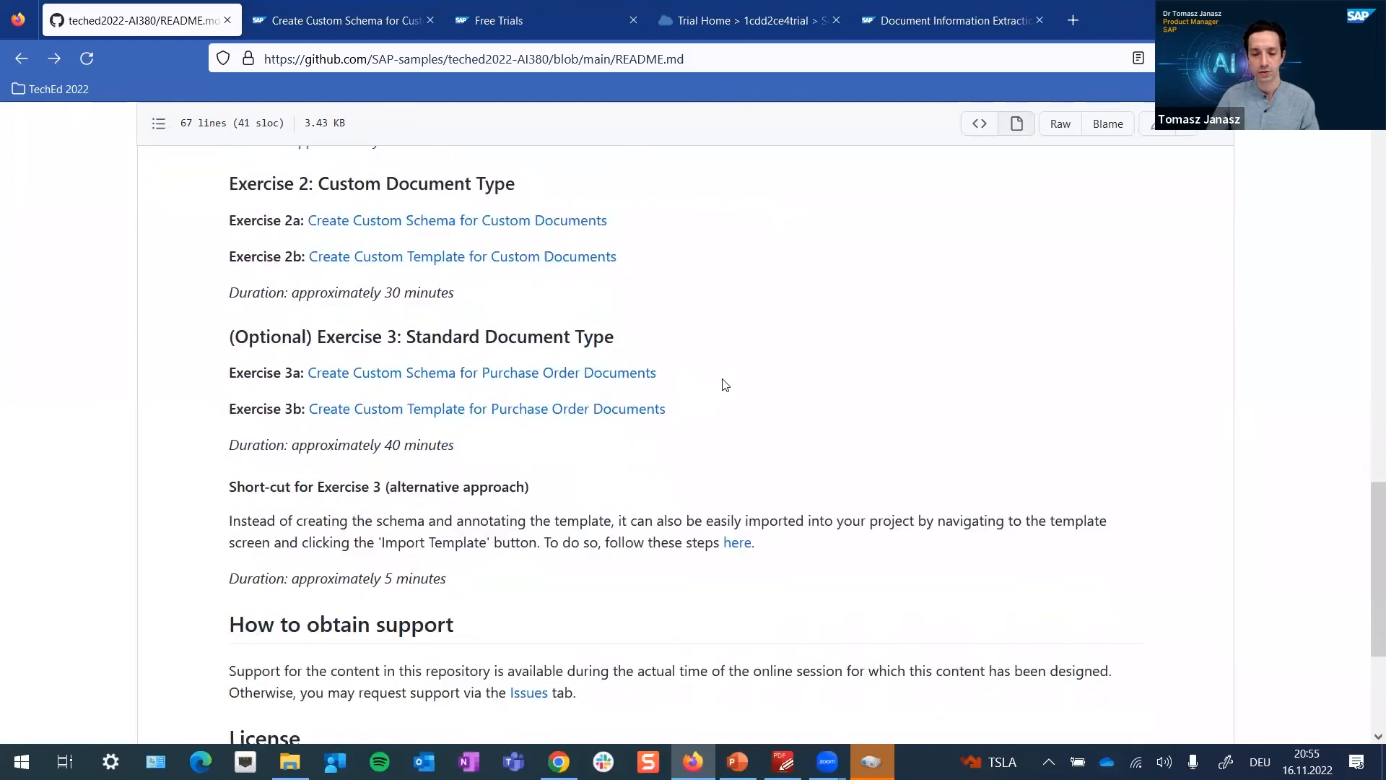
{"action": "scroll", "coordinate": [724, 385], "scroll_direction": "up", "scroll_amount": 3}
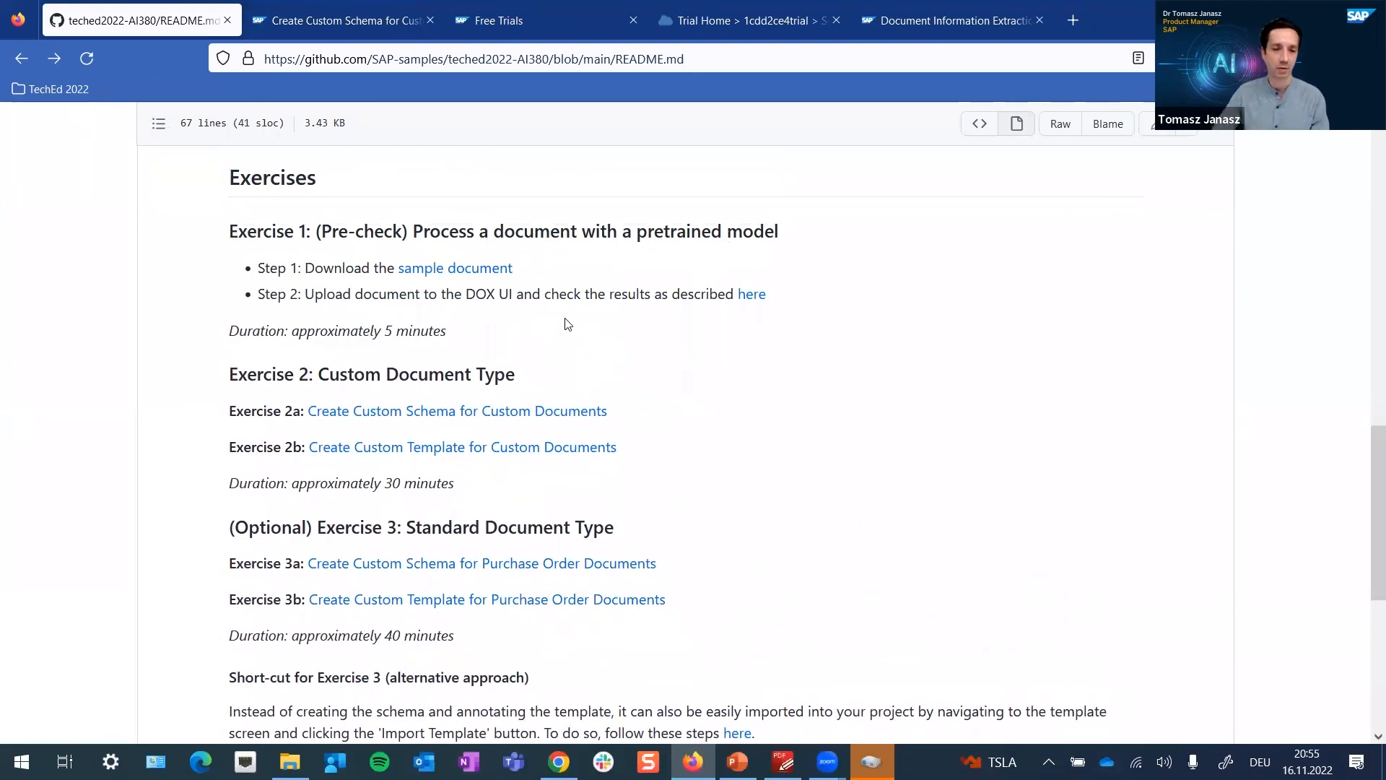
{"action": "scroll", "coordinate": [582, 326], "scroll_direction": "down", "scroll_amount": 2}
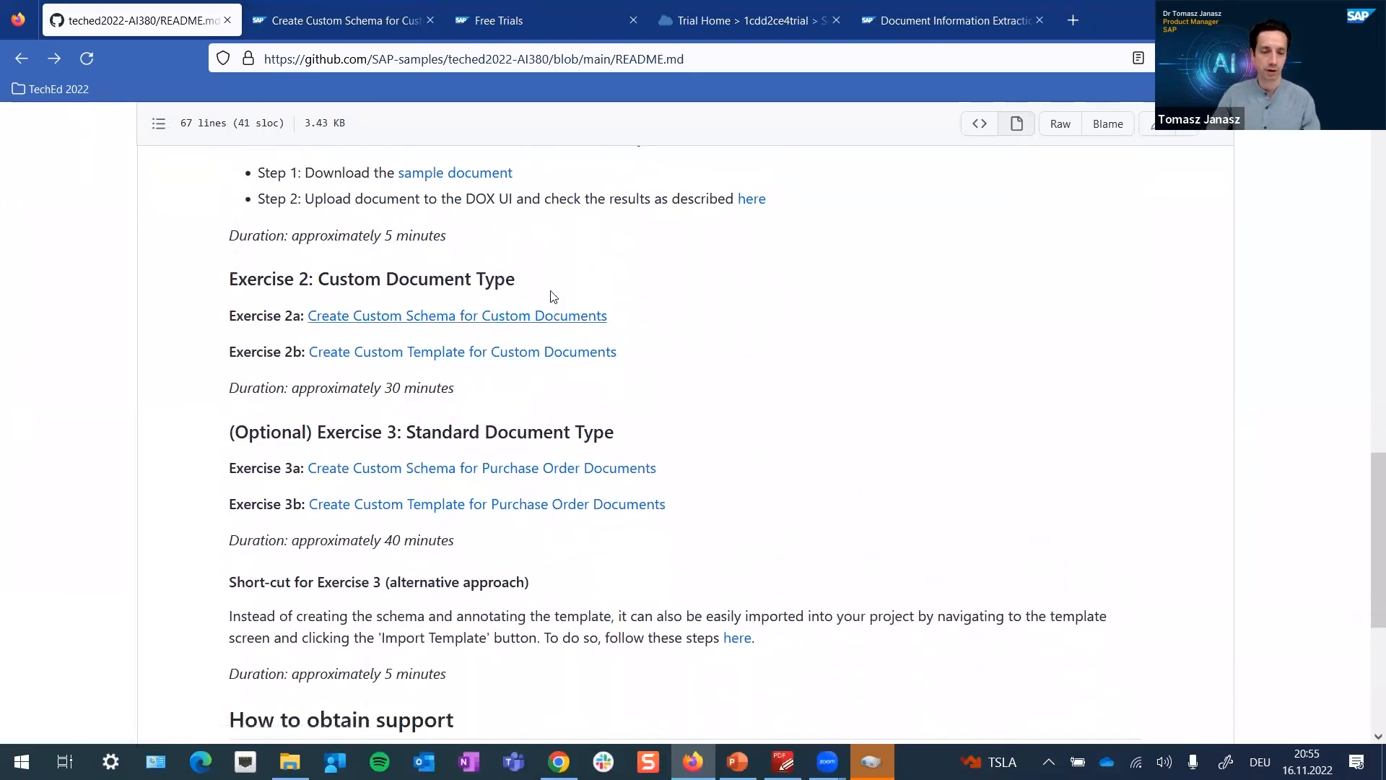
{"action": "scroll", "coordinate": [794, 352], "scroll_direction": "down", "scroll_amount": 2}
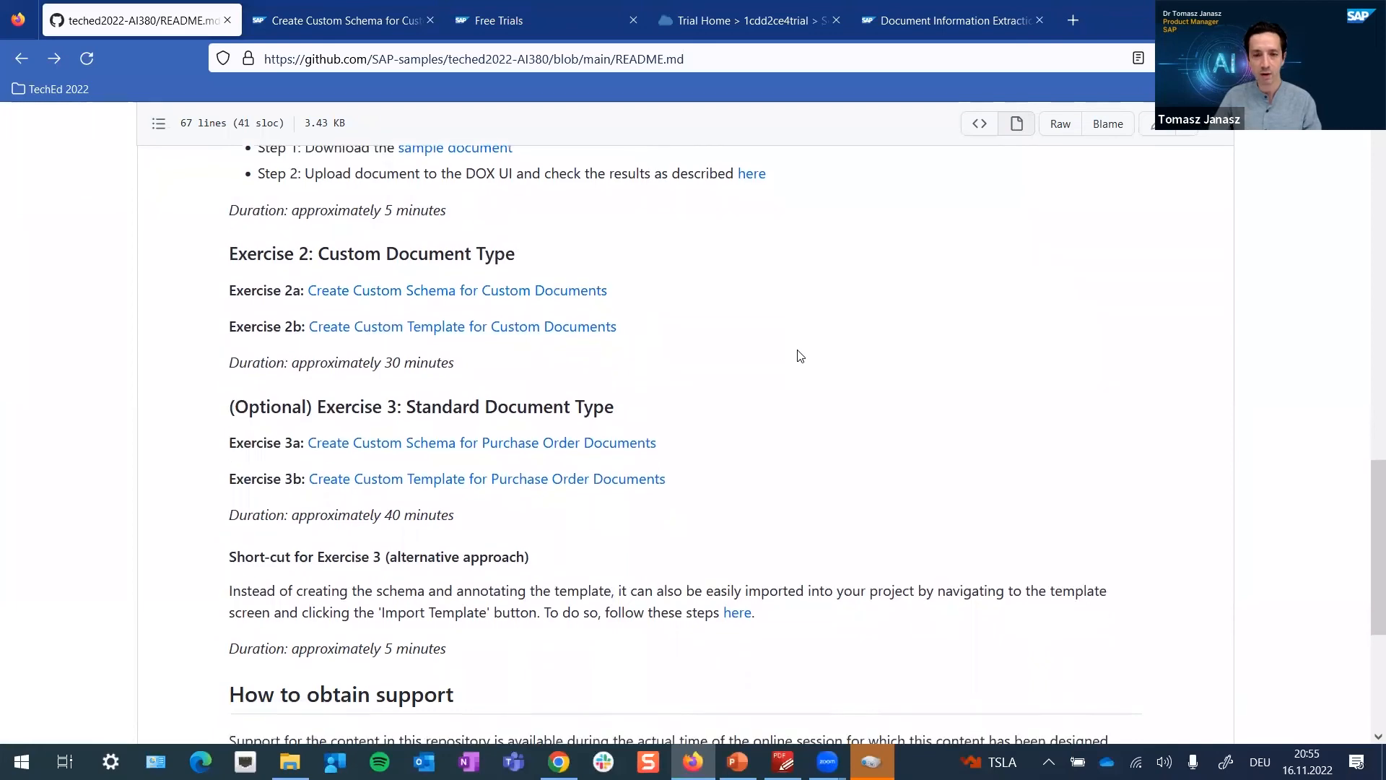
- Switch to the PowerPoint presentation, maximize its window and select slide 13 on getting started with Document Information Extraction
{"action": "left_click", "coordinate": [737, 762]}
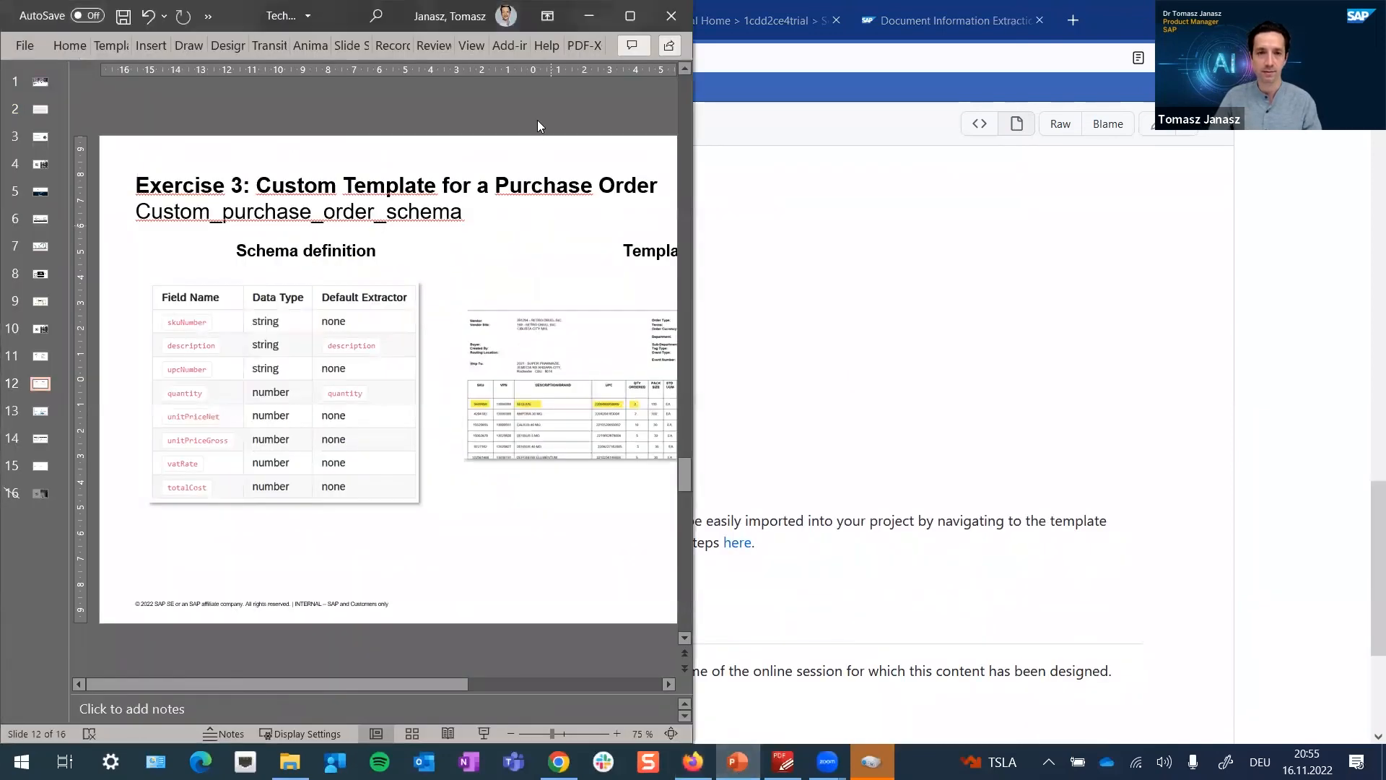
{"action": "left_click", "coordinate": [629, 16]}
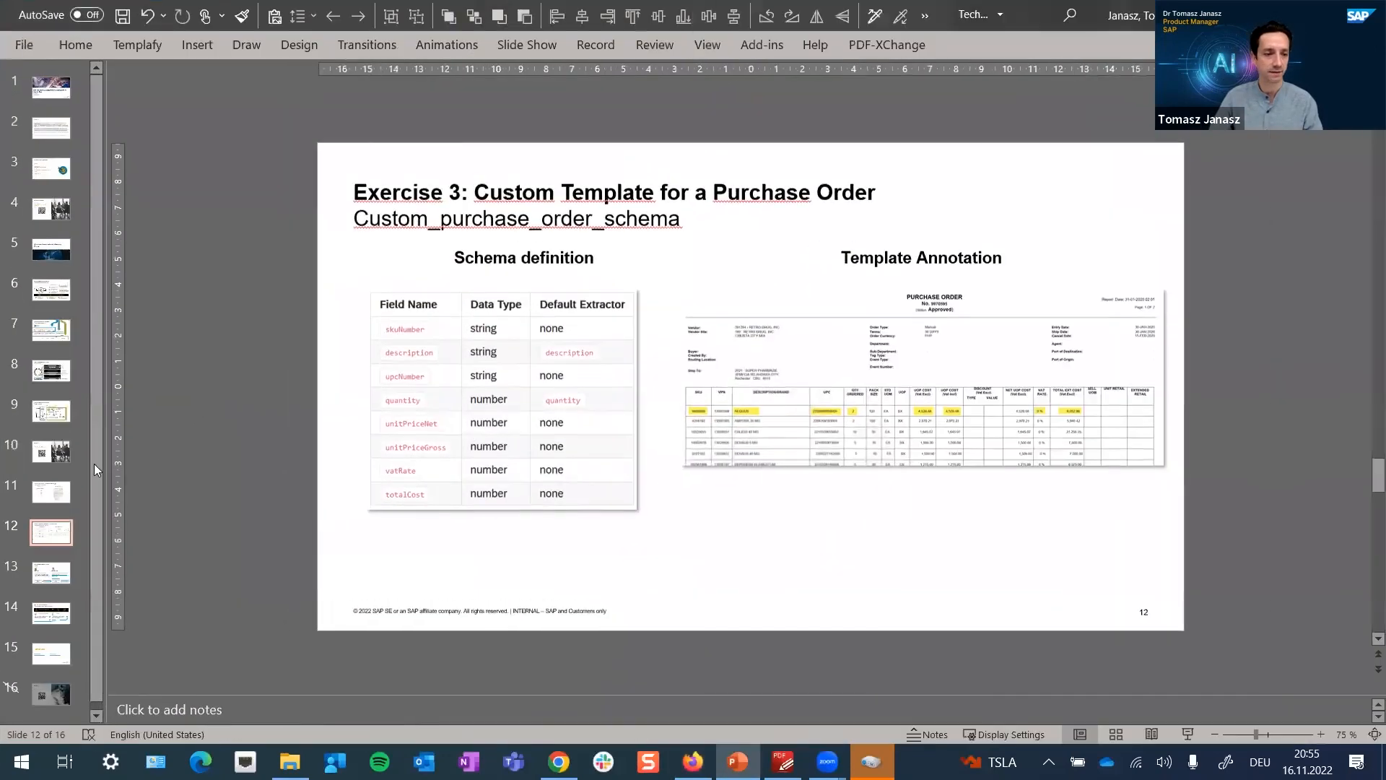
{"action": "key", "text": "Down"}
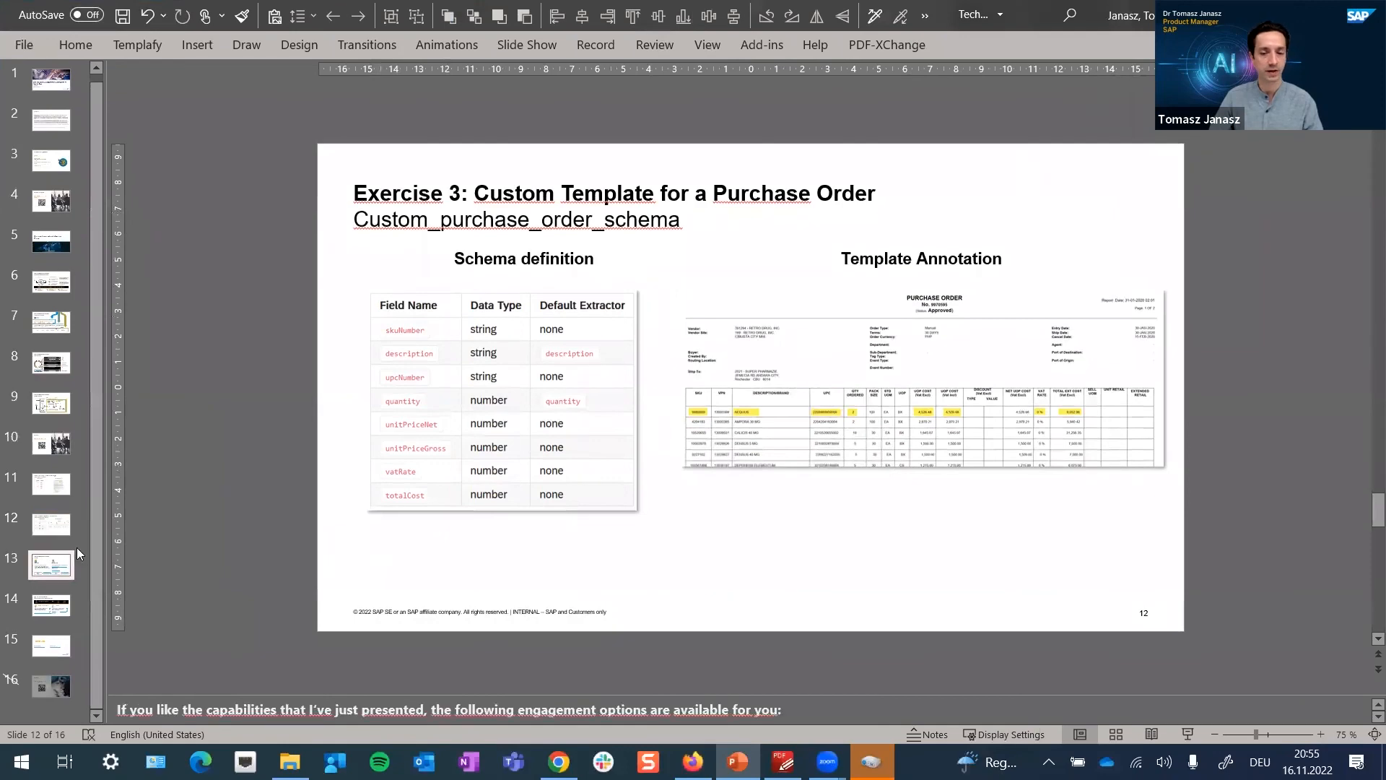
- Start the slide show from slide 13 and swap the Presenter View and slide show displays
{"action": "left_click", "coordinate": [1186, 737]}
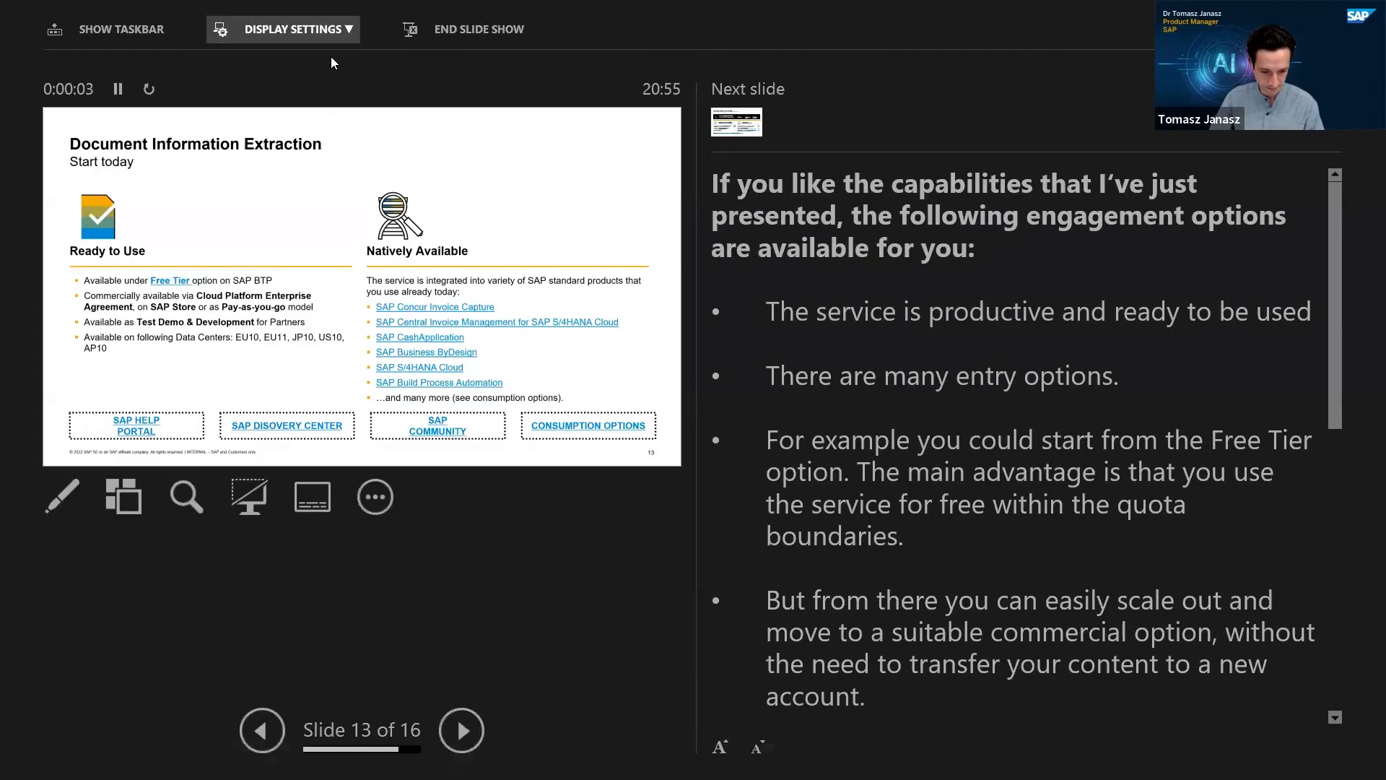
{"action": "left_click", "coordinate": [330, 40]}
{"action": "left_click", "coordinate": [330, 67]}
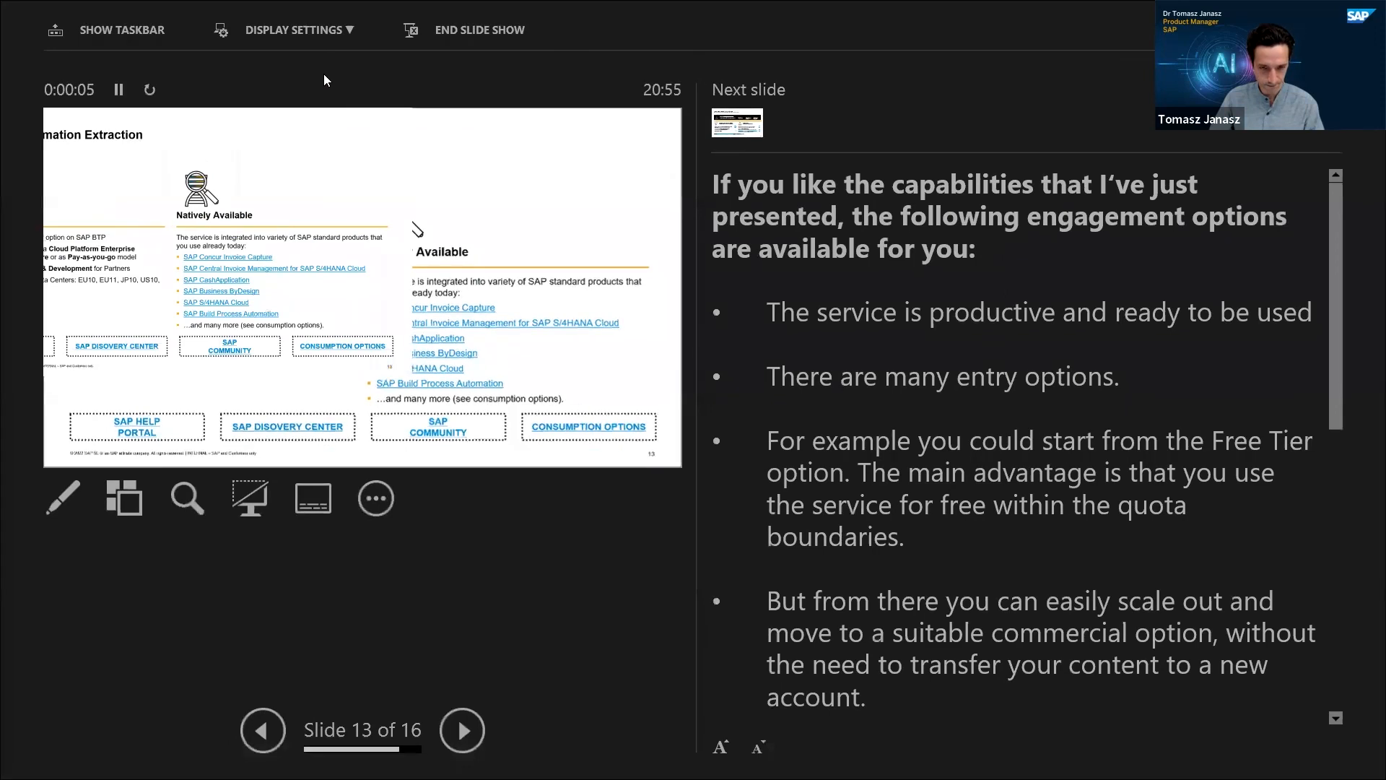